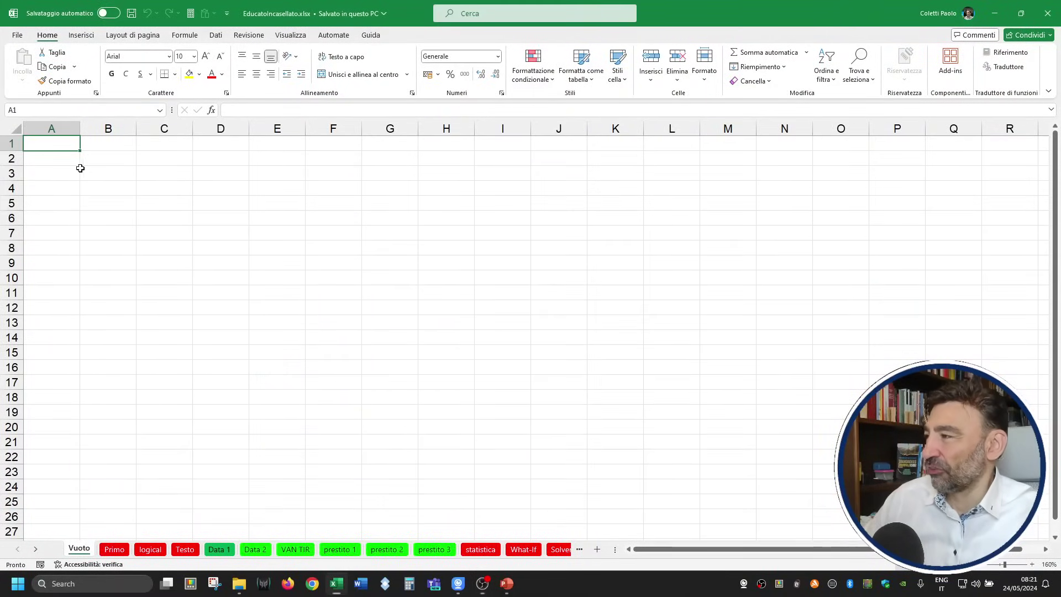
# Zoom in on the Vuoto sheet, then go to the Primo sheet with the people table.
pyautogui.click(1032, 565)
pyautogui.click(1032, 565)
pyautogui.click(1032, 565)
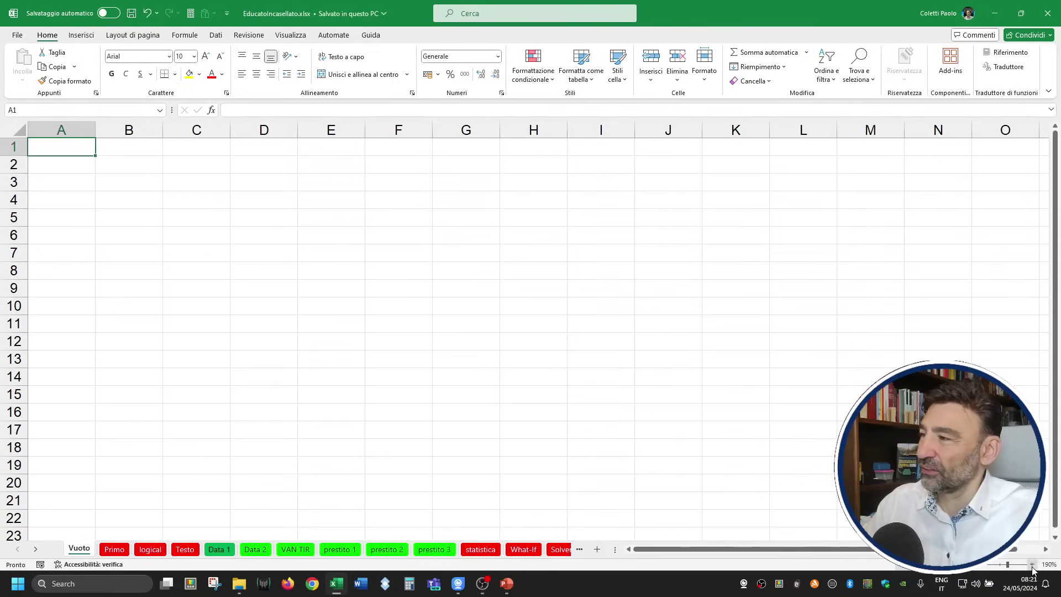
pyautogui.click(1032, 565)
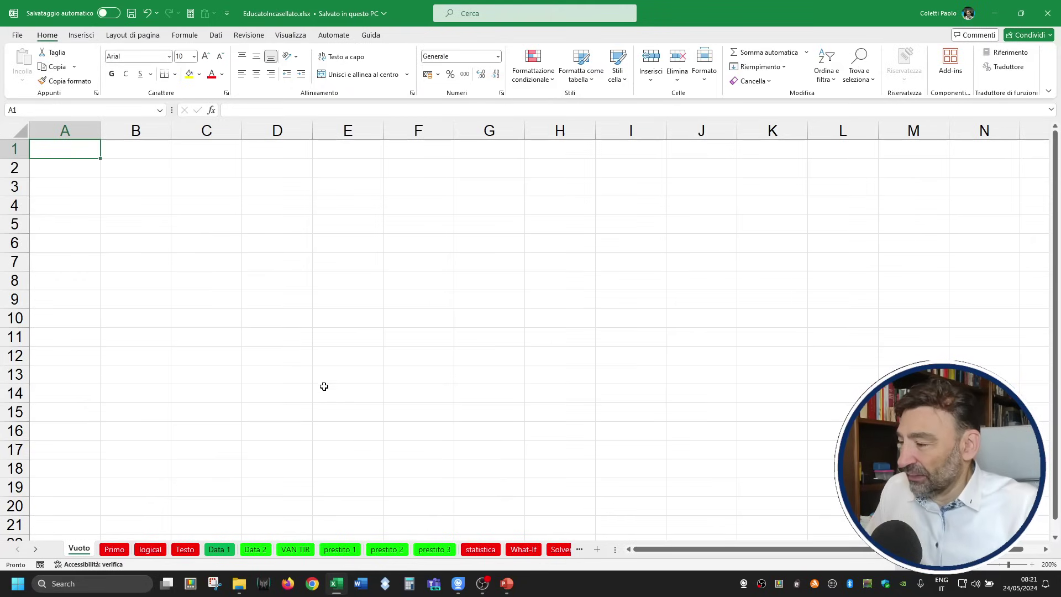
pyautogui.click(120, 550)
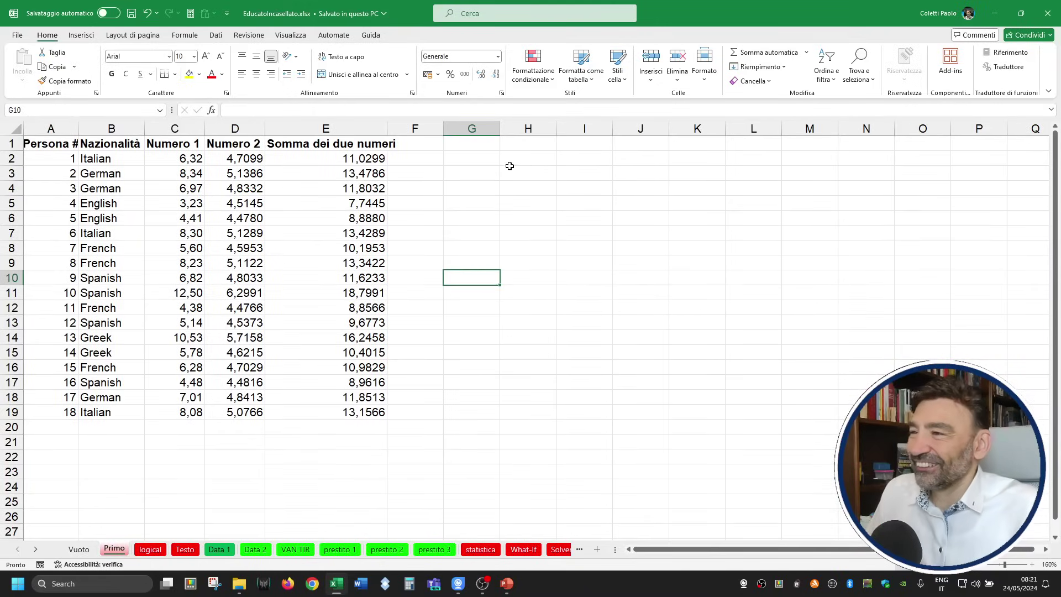
# Start a formula with = in cell F2, beside the Somma dei due numeri column.
pyautogui.click(511, 160)
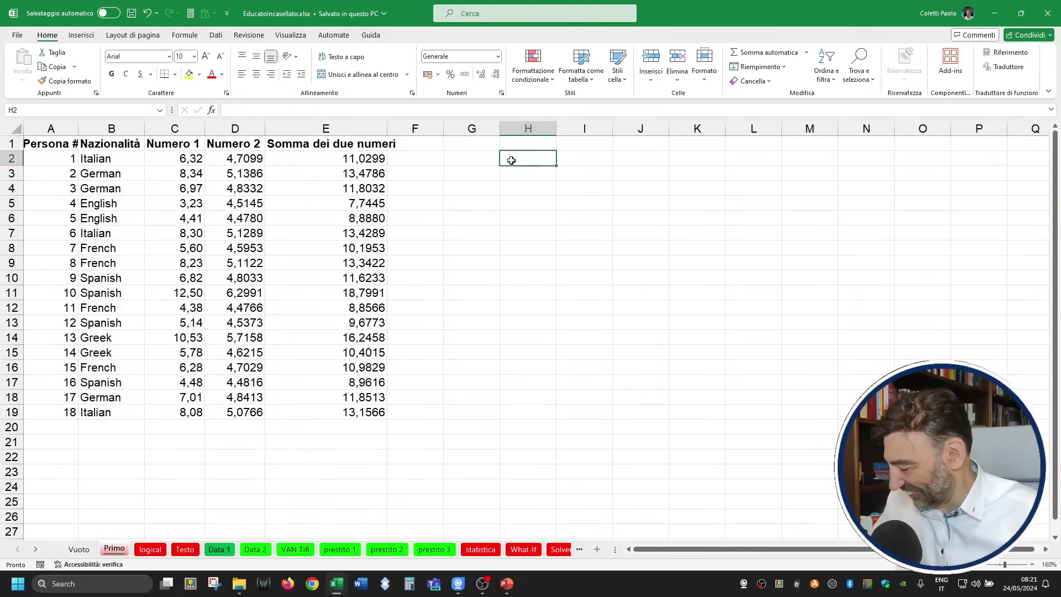
pyautogui.press('Left')
pyautogui.press('Left')
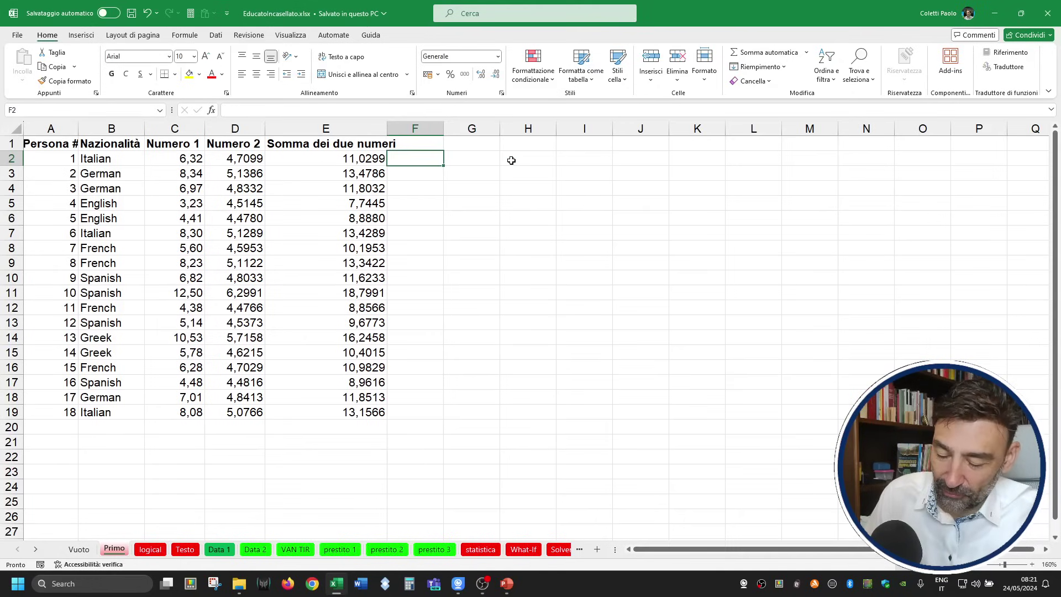
pyautogui.write('=')
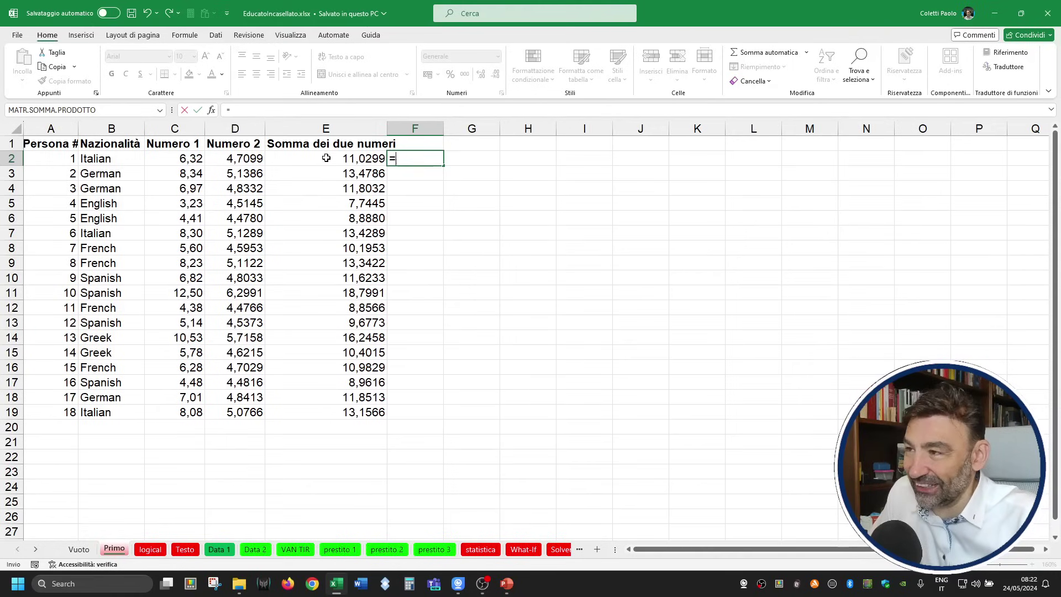
# Enter =E2/3 in F2 (3,67663) and try a white font colour on it.
pyautogui.write('E2')
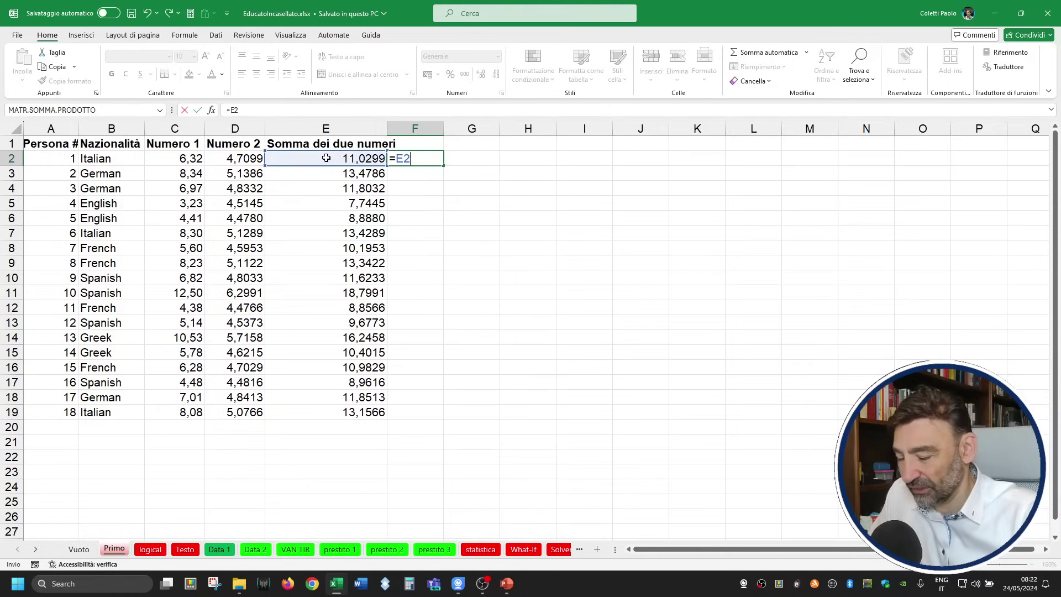
pyautogui.write('/3')
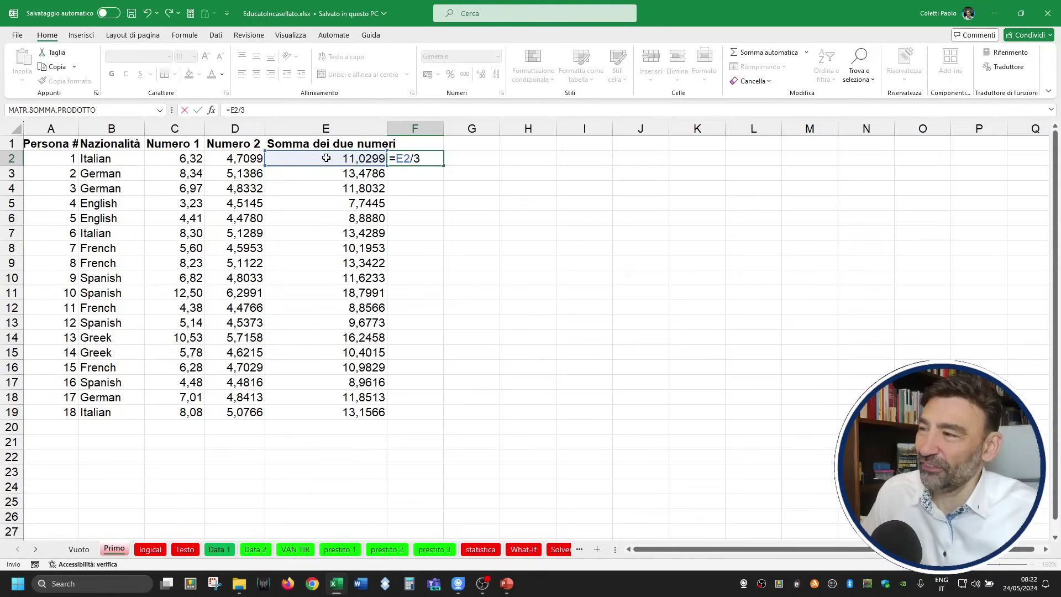
pyautogui.press('Return')
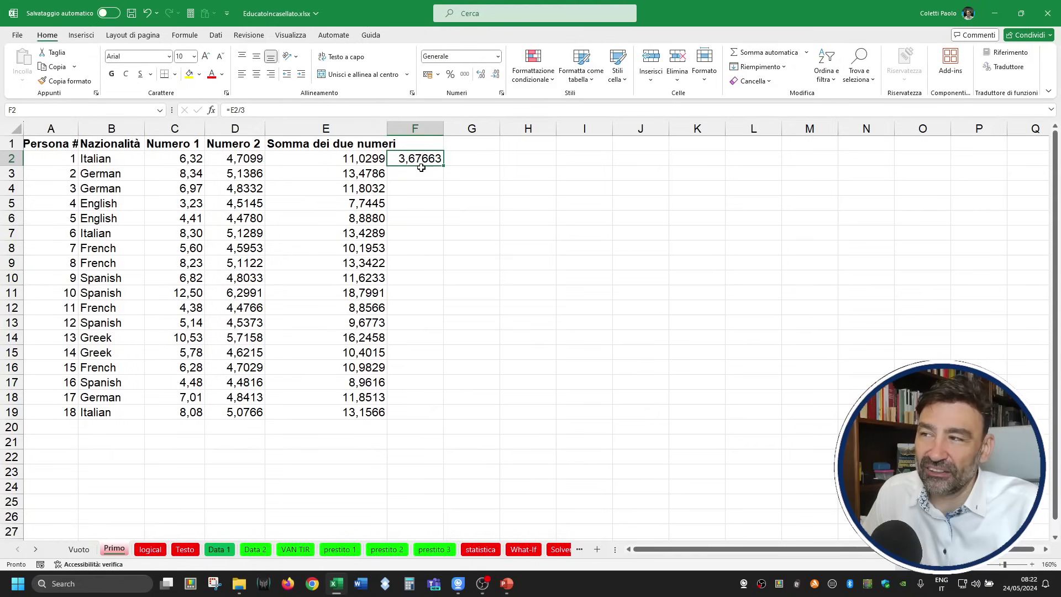
pyautogui.click(222, 74)
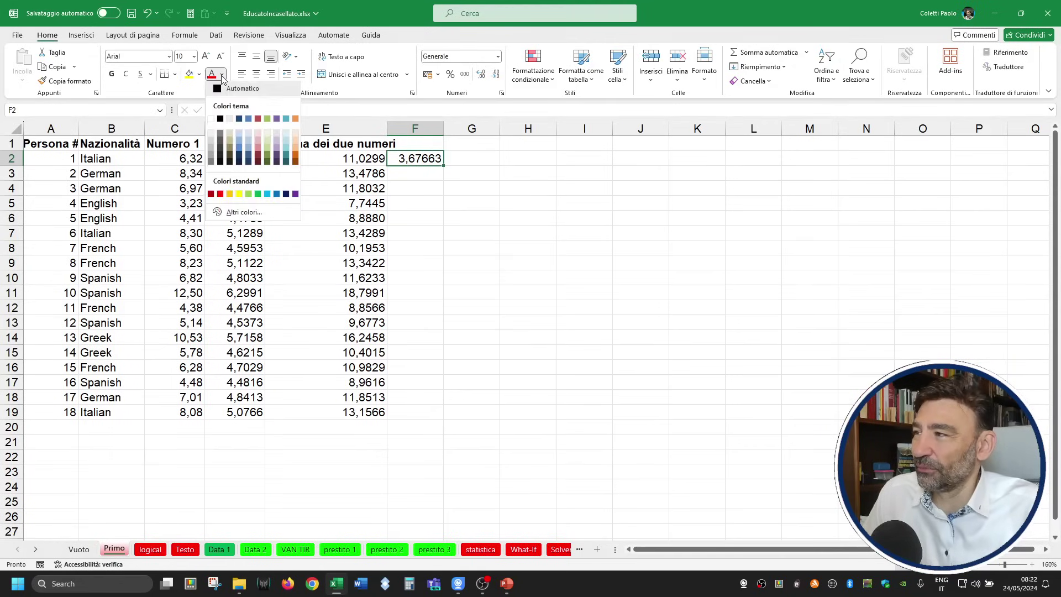
pyautogui.click(217, 120)
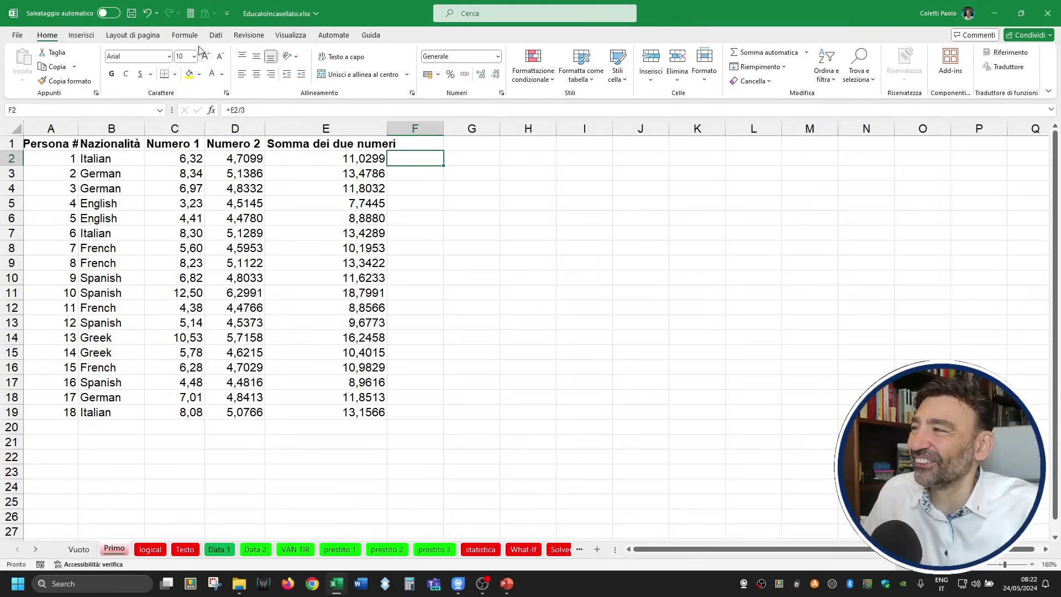
# Reselect F2 and reopen its formula for editing.
pyautogui.click(478, 210)
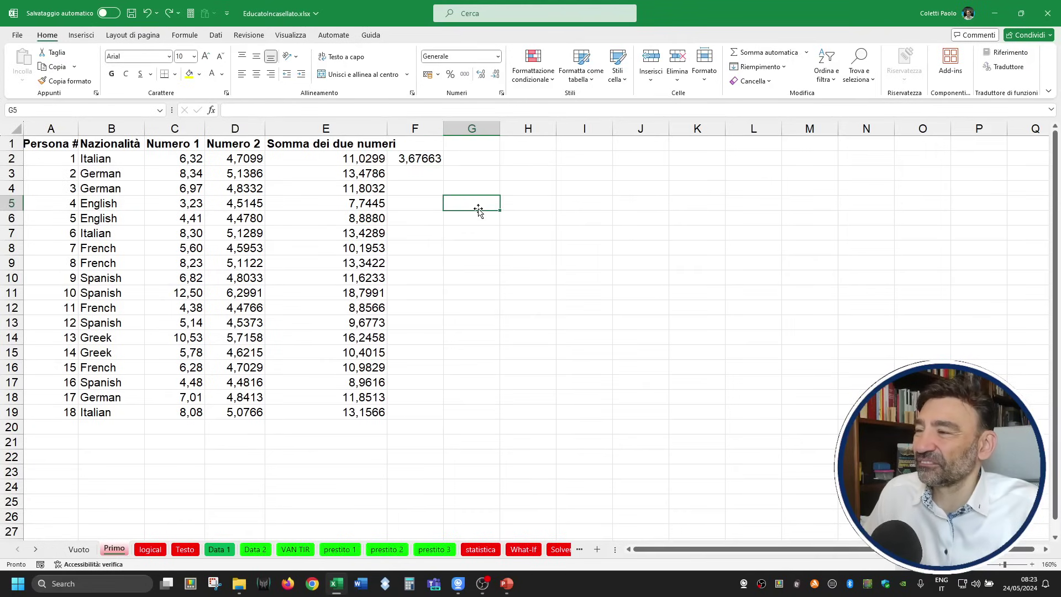
pyautogui.click(432, 158)
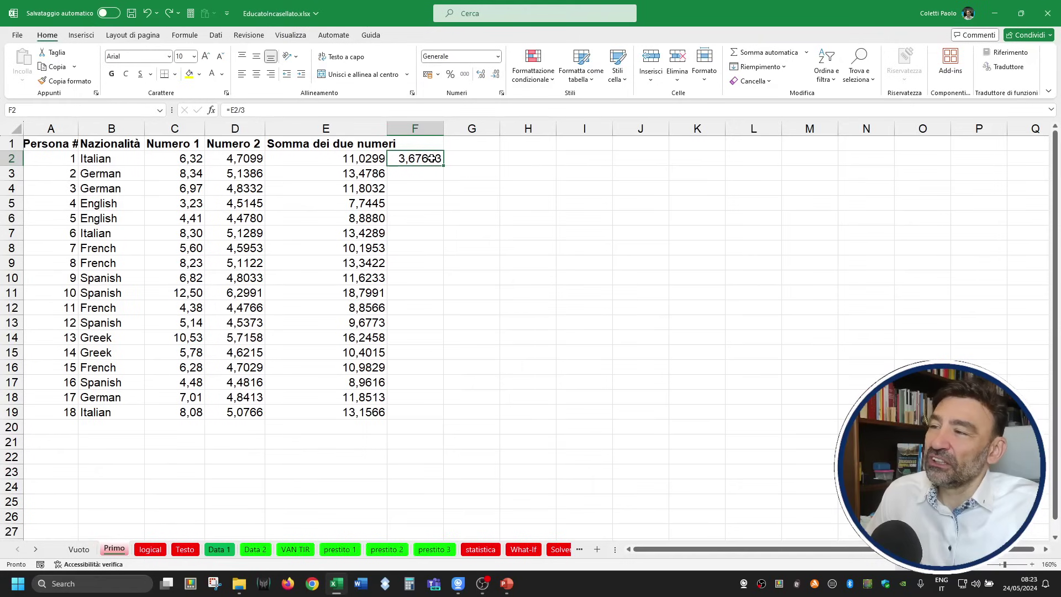
pyautogui.doubleClick(433, 159)
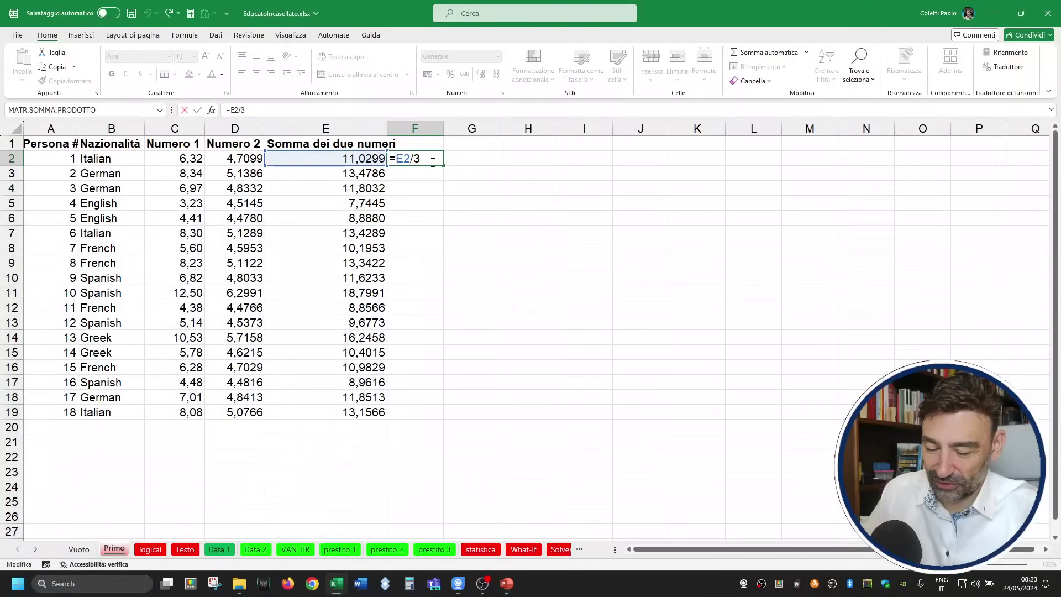
# Change F2 to =E2^3 so it shows 1341,8832.
pyautogui.press('BackSpace')
pyautogui.press('BackSpace')
pyautogui.write('^3')
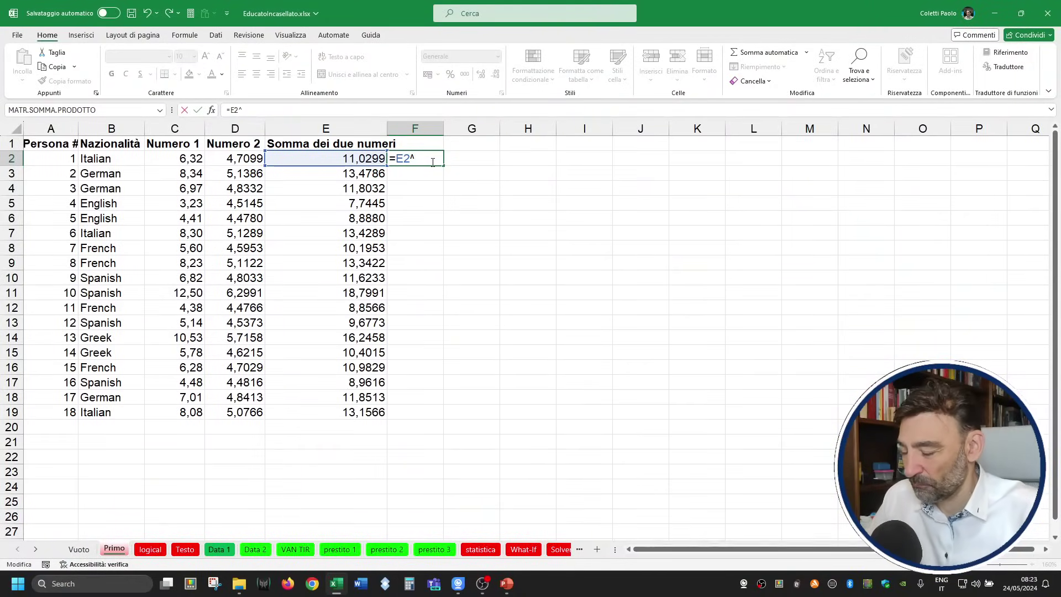
pyautogui.press('Return')
# Try * instead of ^ in F2, dismiss the error, restore ^3 and re-edit.
pyautogui.click(431, 161)
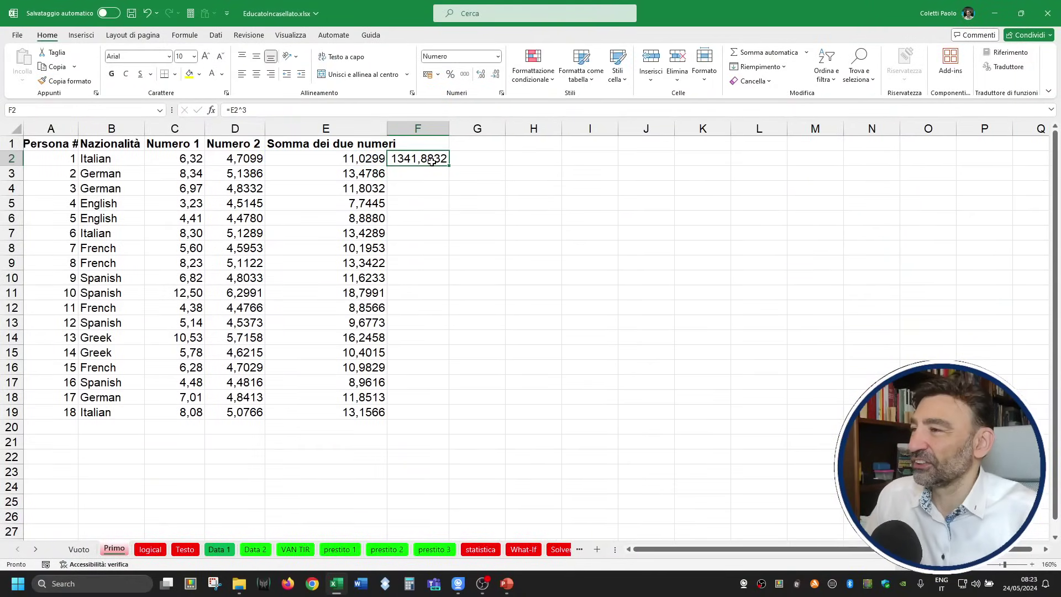
pyautogui.doubleClick(432, 161)
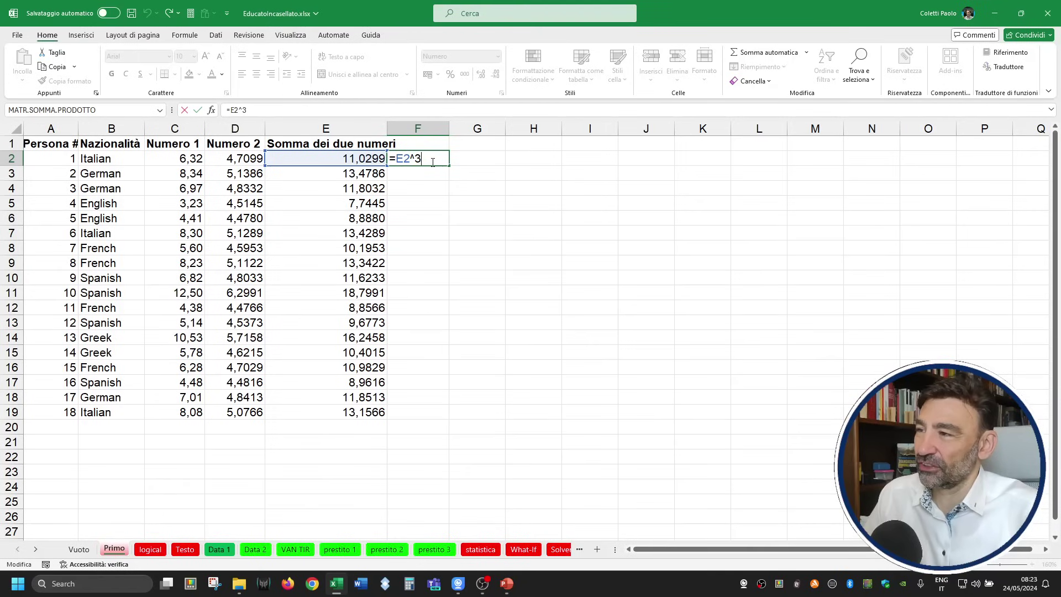
pyautogui.press('BackSpace')
pyautogui.write('*')
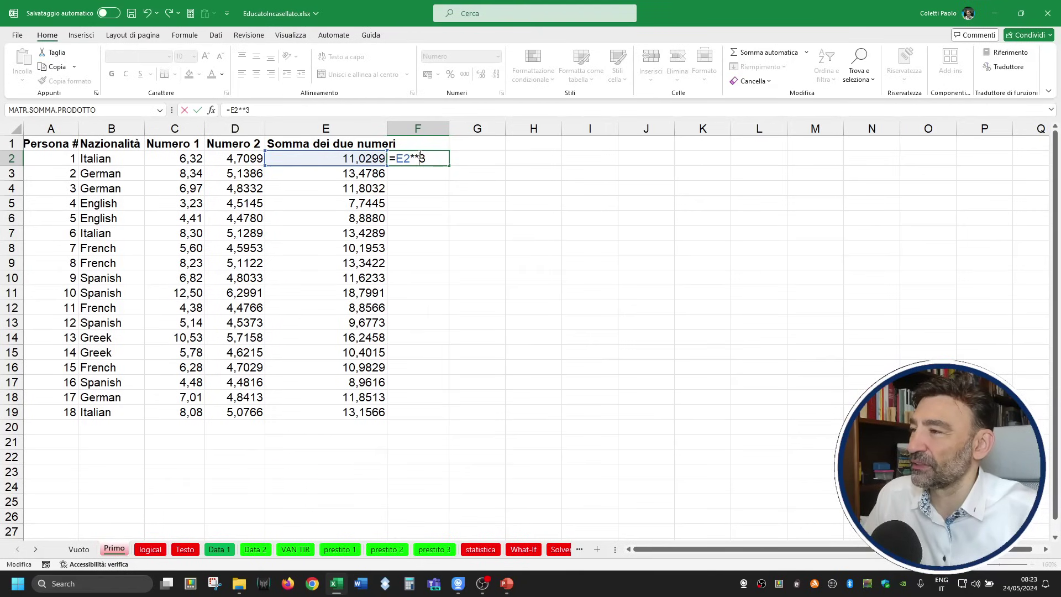
pyautogui.press('Return')
pyautogui.press('Return')
pyautogui.press('Left')
pyautogui.press('BackSpace')
pyautogui.press('BackSpace')
pyautogui.write('^')
pyautogui.press('Return')
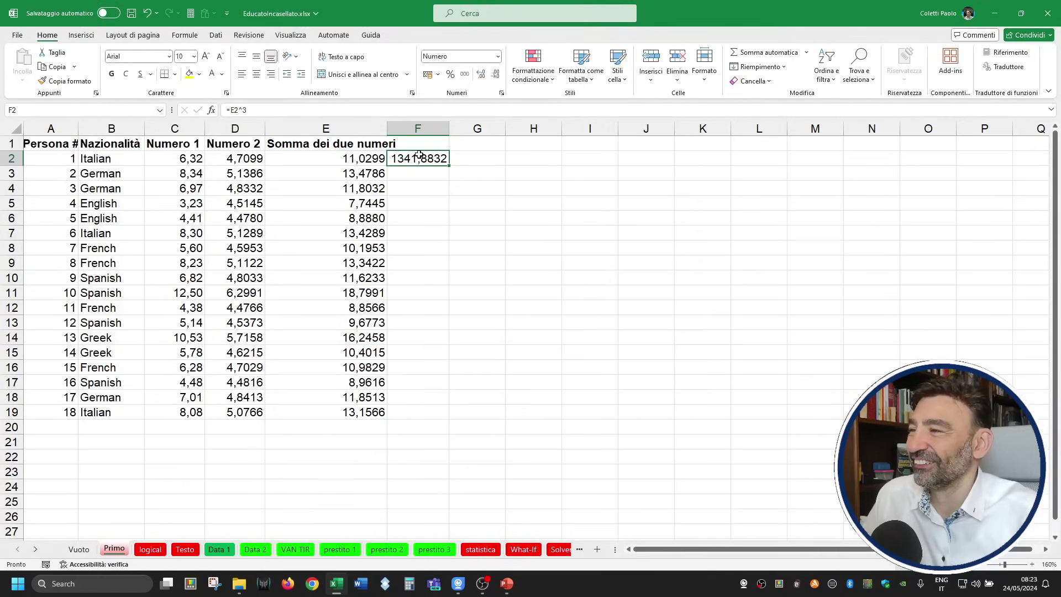
pyautogui.doubleClick(420, 159)
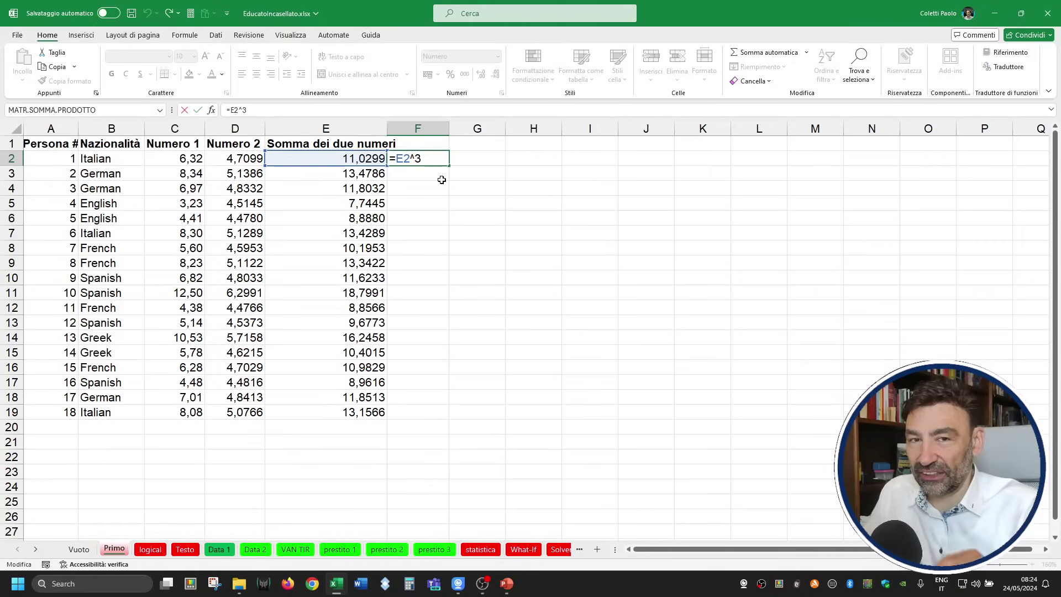
pyautogui.hotkey('ctrl', 'Return')
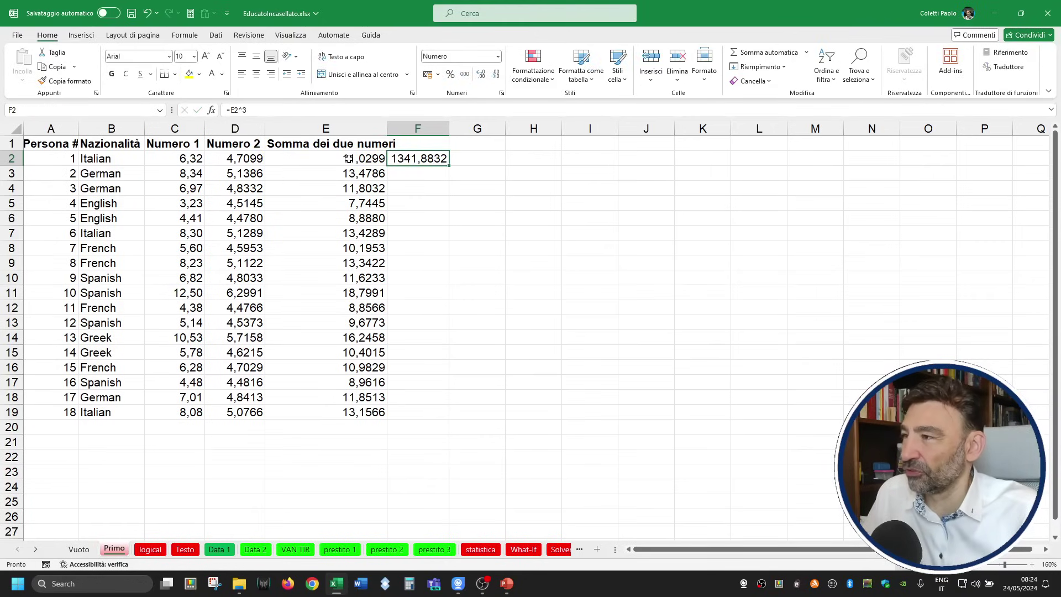
pyautogui.click(349, 156)
pyautogui.doubleClick(341, 160)
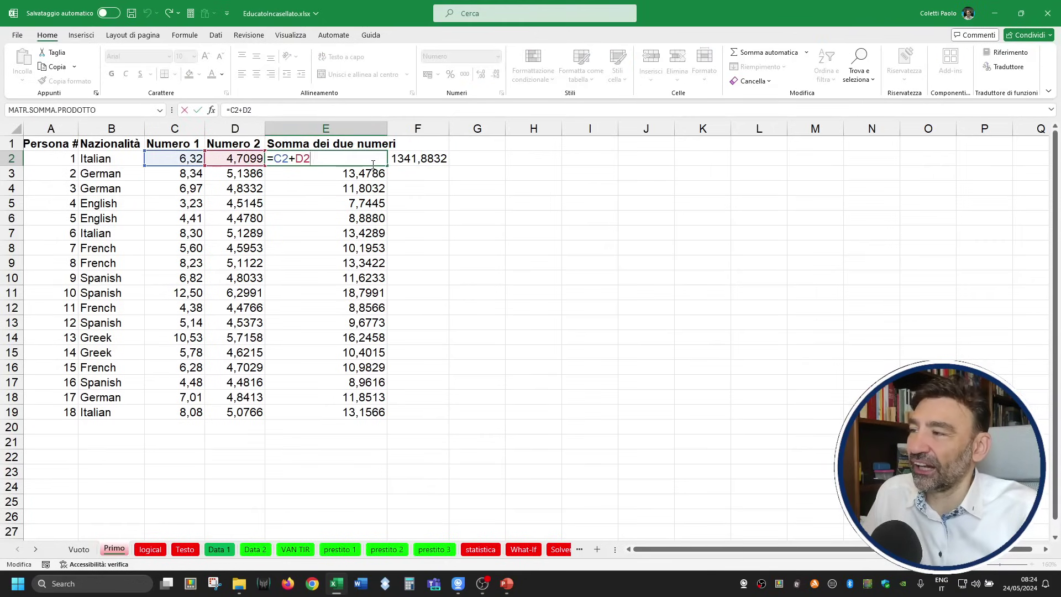
pyautogui.press('Escape')
pyautogui.doubleClick(434, 160)
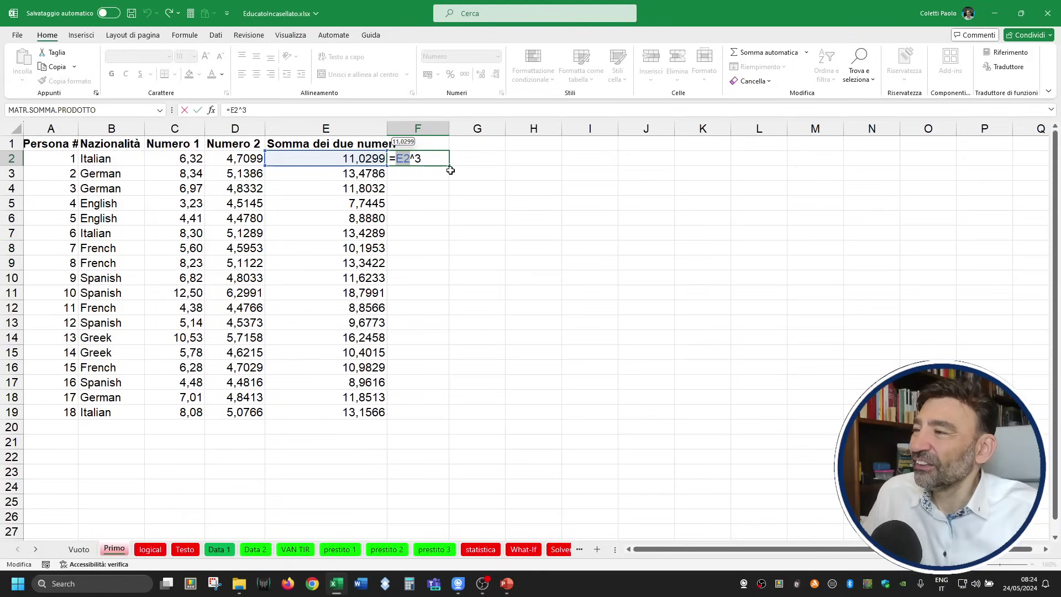
pyautogui.press('Return')
pyautogui.press('Up')
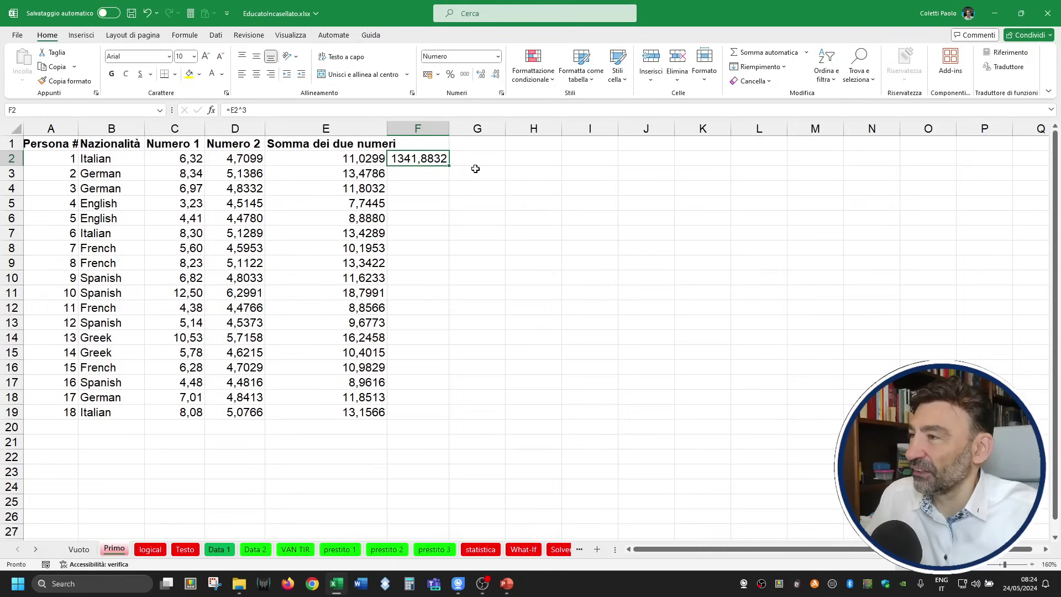
pyautogui.click(439, 174)
# Type the draft =E7/E8+C9*3 in F3, then discard it to leave F3 empty.
pyautogui.write('=')
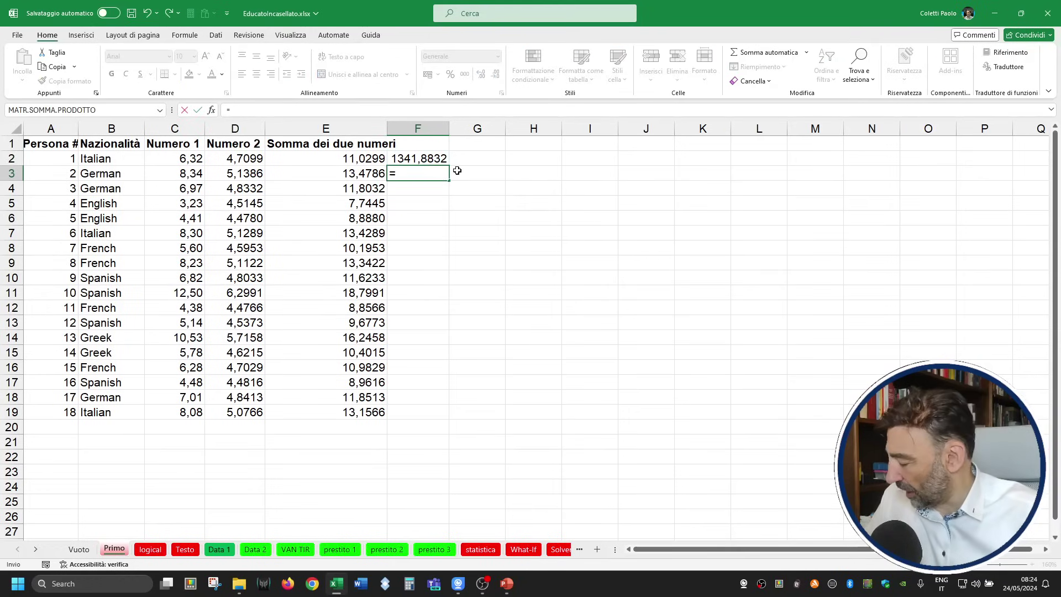
pyautogui.write('E7/')
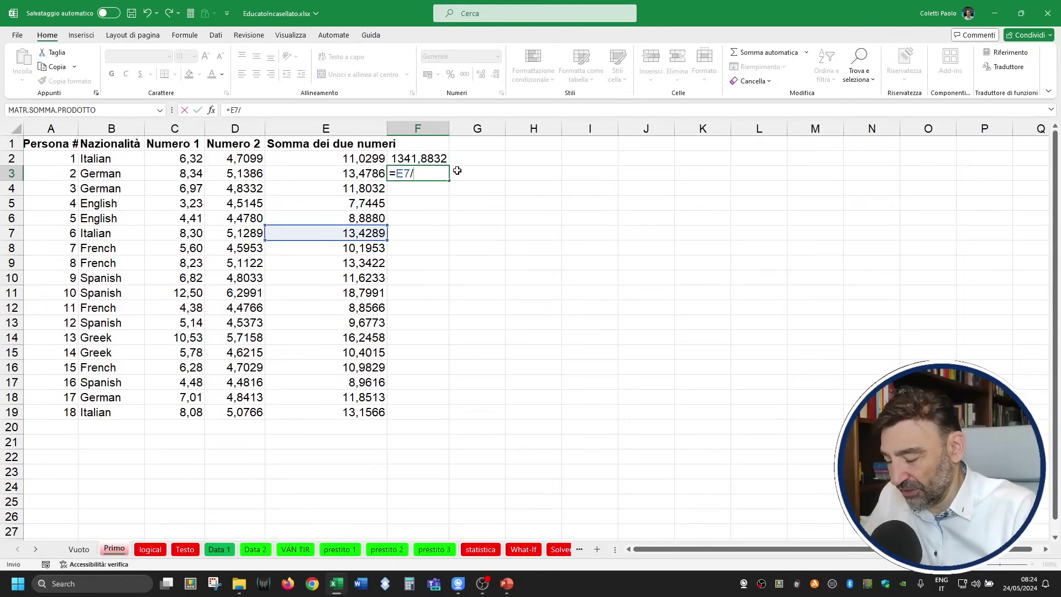
pyautogui.write('E8')
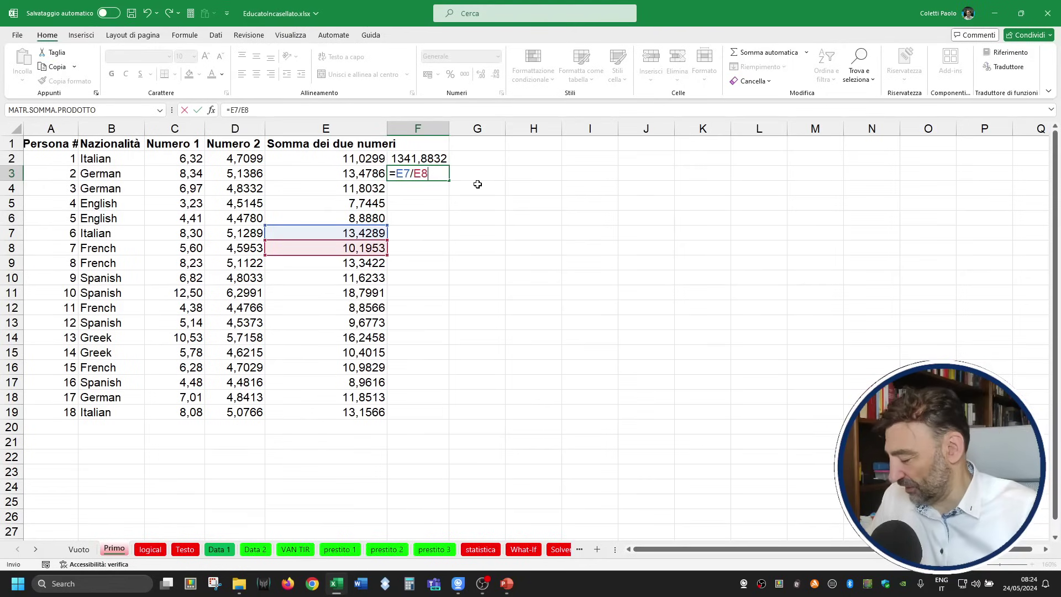
pyautogui.write('+C')
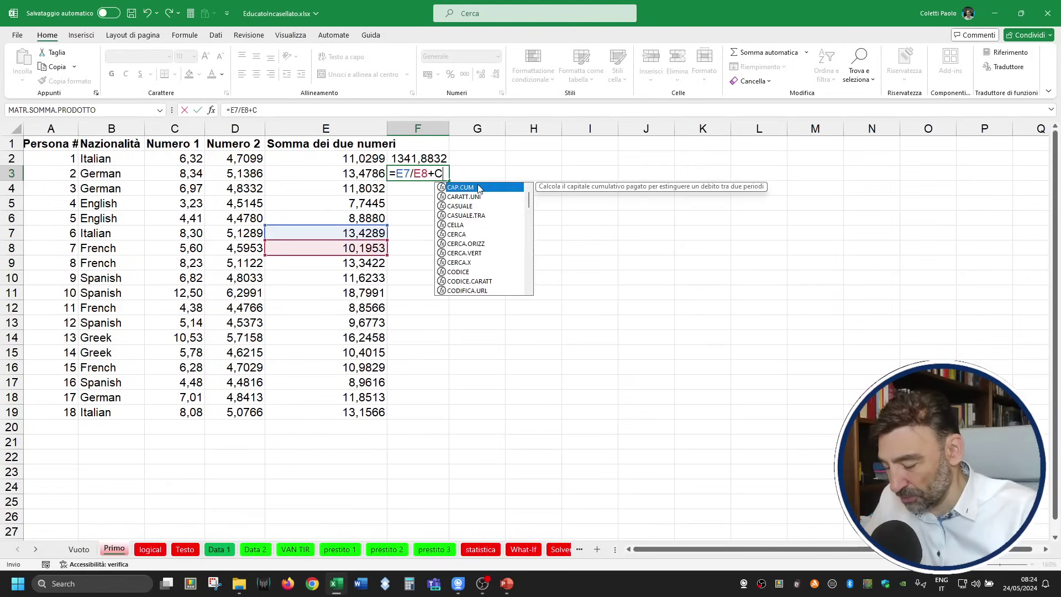
pyautogui.write('9')
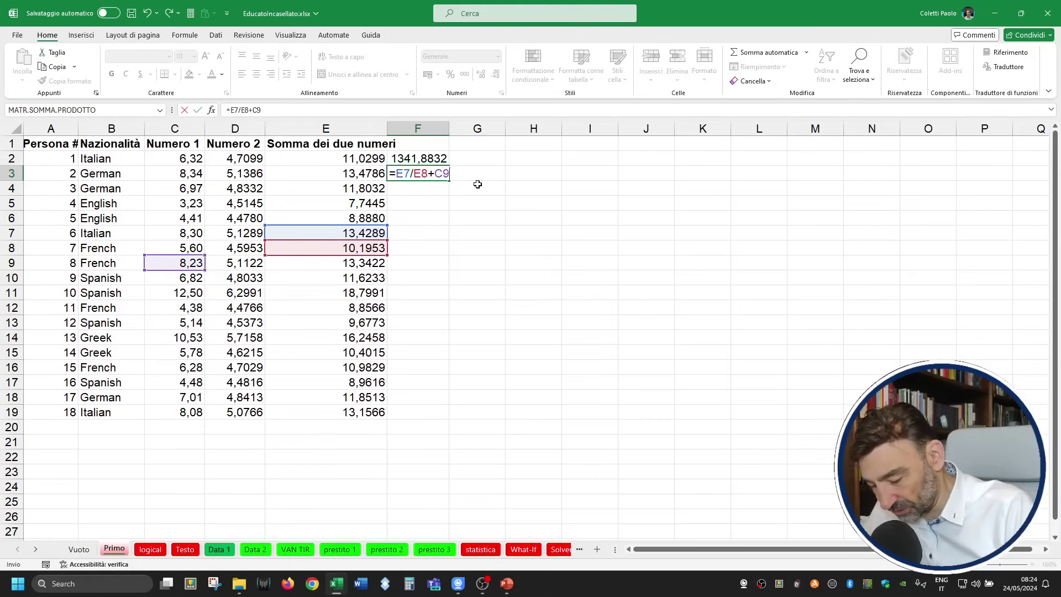
pyautogui.write('*3')
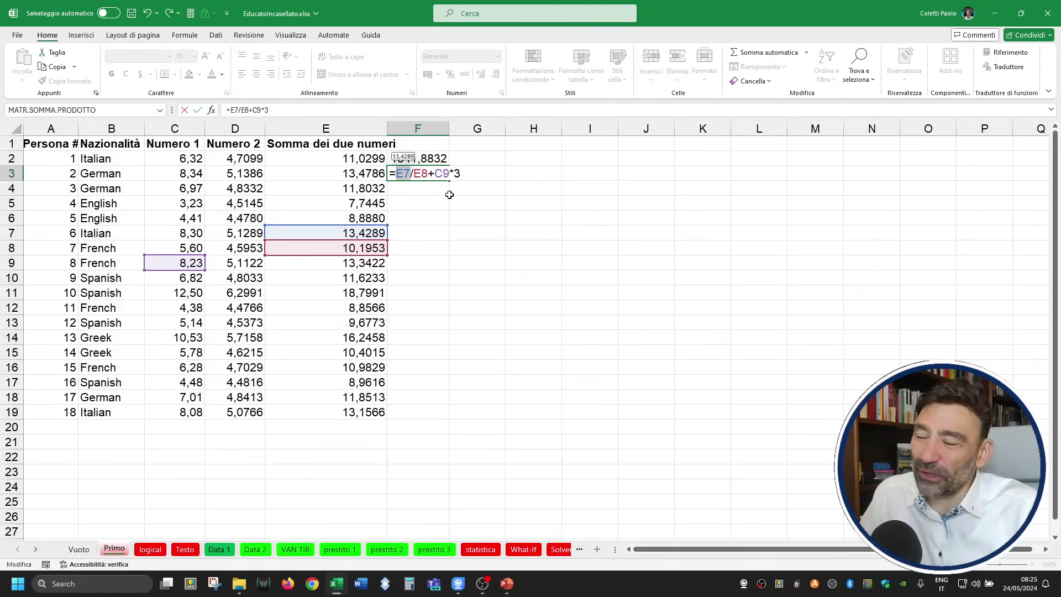
pyautogui.press('Escape')
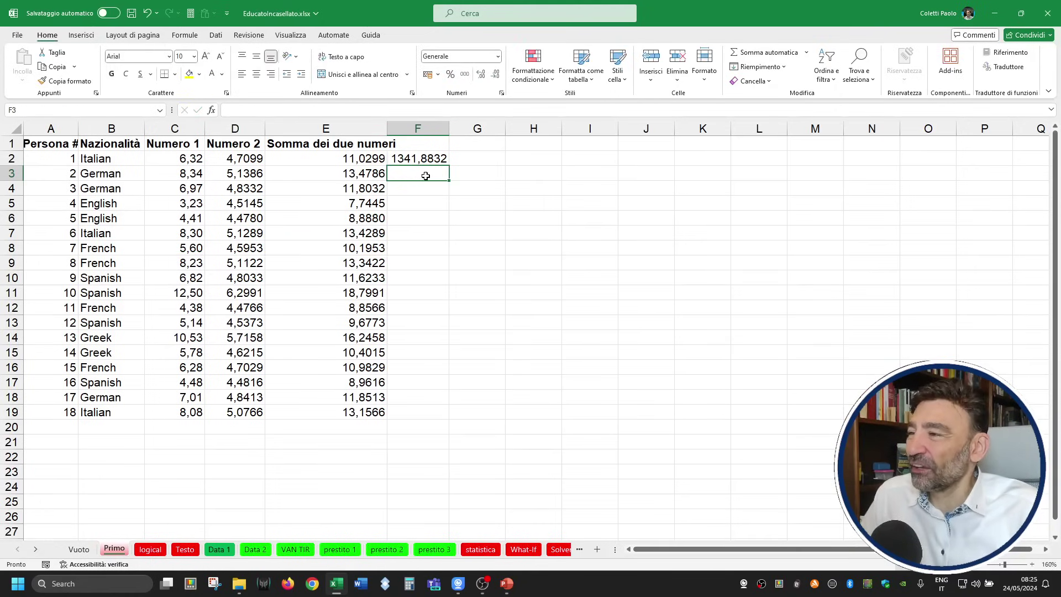
# Begin =E7/E8 in F3 by clicking cells, then abandon it and check E7.
pyautogui.write('=')
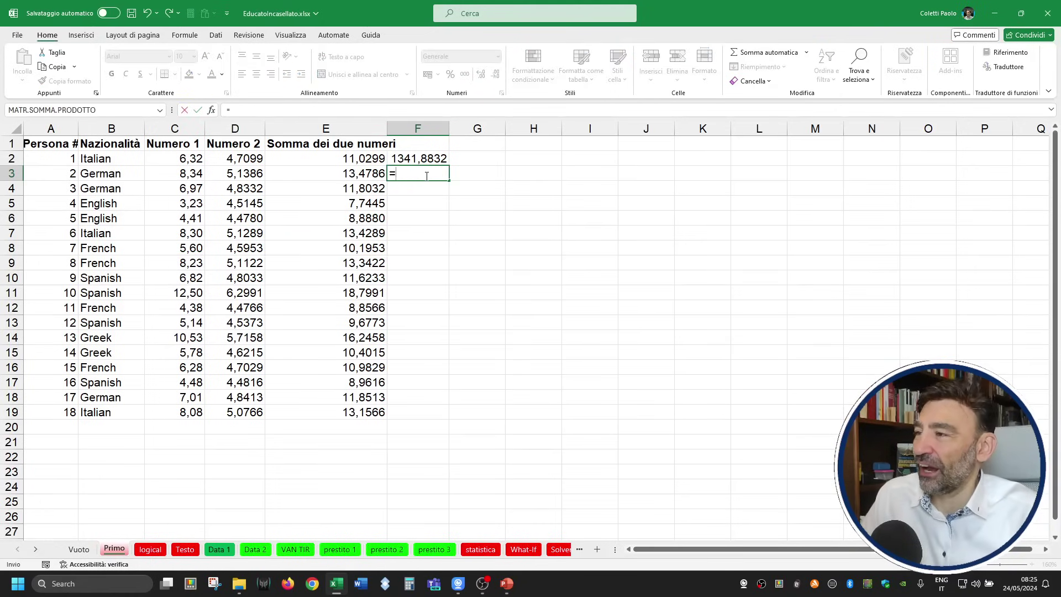
pyautogui.click(366, 233)
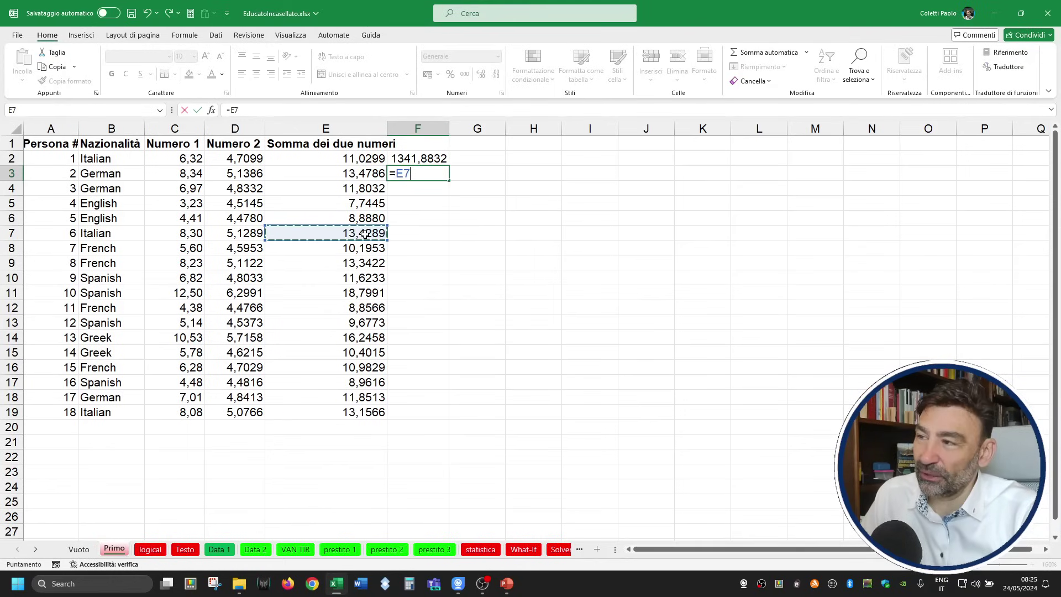
pyautogui.write('/')
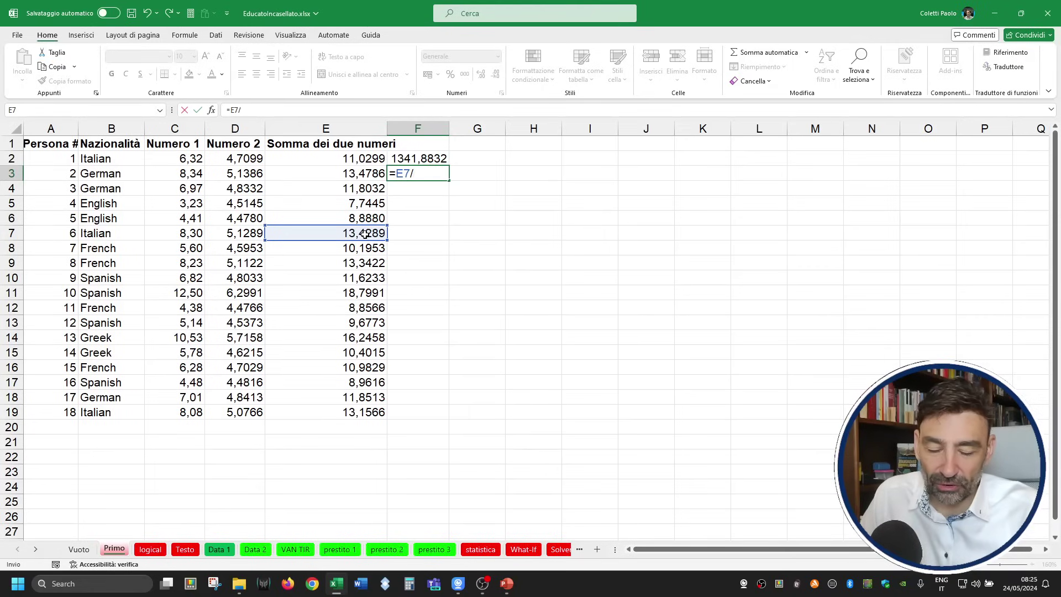
pyautogui.press('Num_Lock')
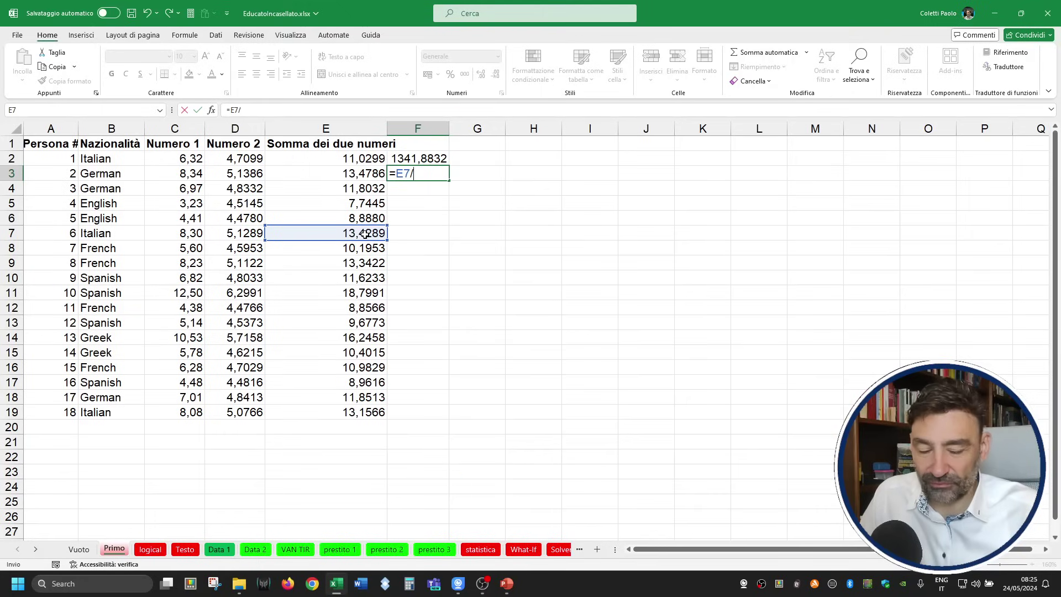
pyautogui.press('Num_Lock')
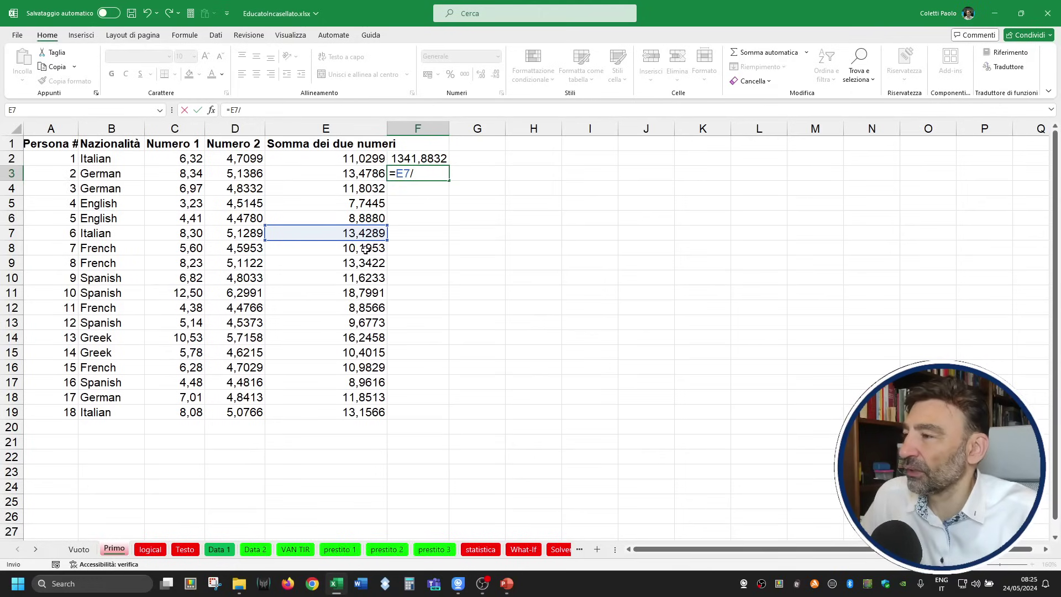
pyautogui.click(387, 248)
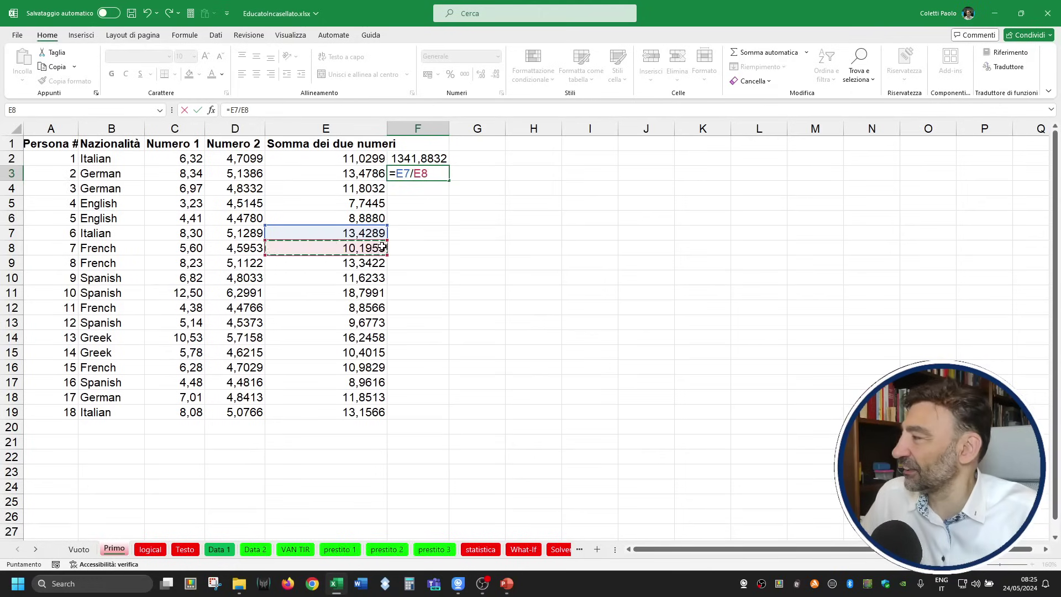
pyautogui.press('ctrl')
pyautogui.press('ctrl')
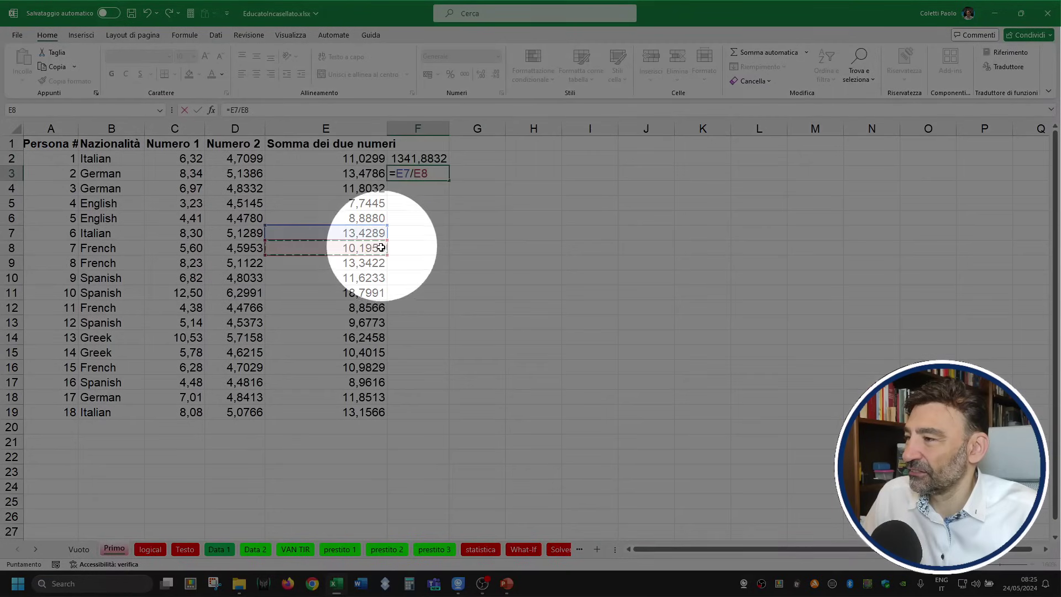
pyautogui.press('Escape')
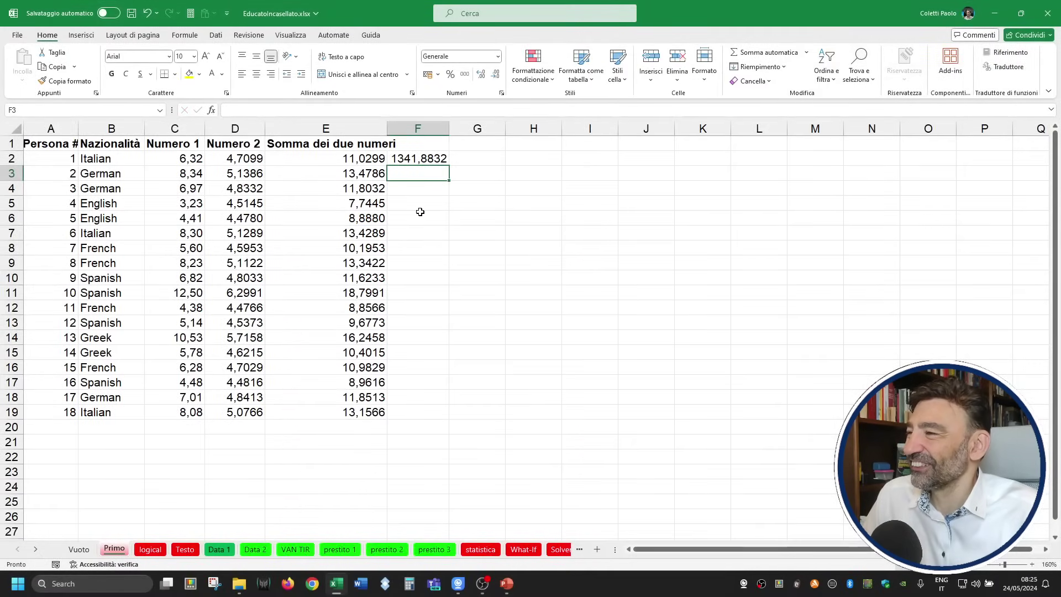
pyautogui.click(373, 231)
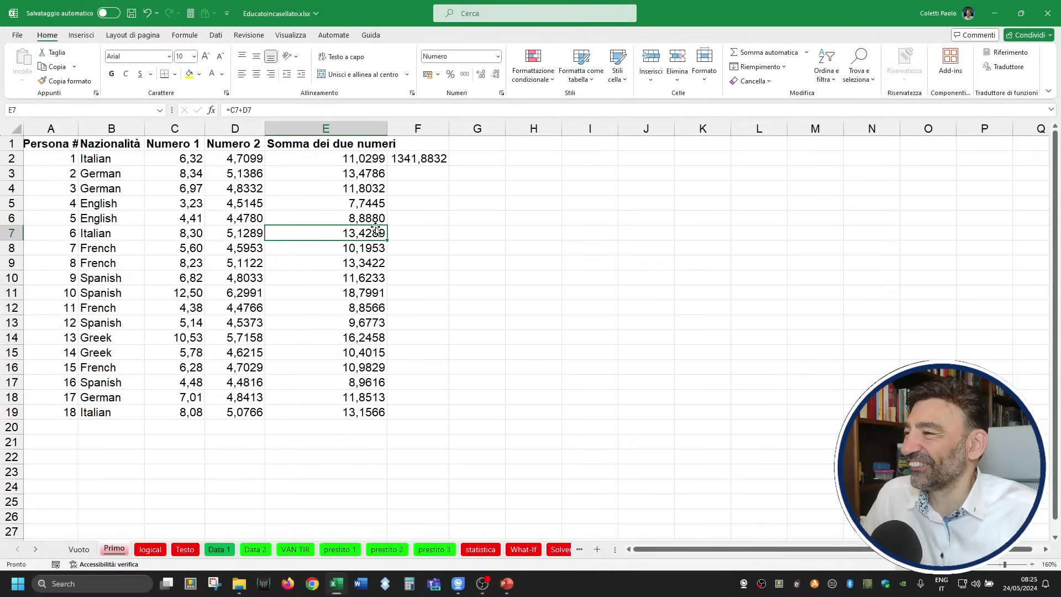
pyautogui.click(421, 176)
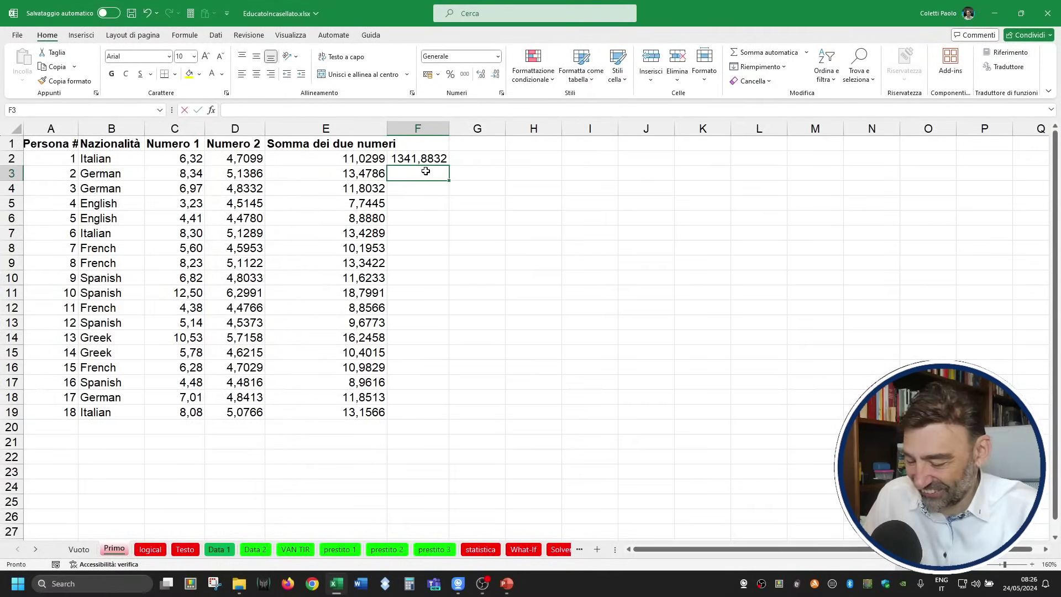
# Build =E7/E8+C9*3 in F3 by clicking E7, E8 and C9, giving 26,00717.
pyautogui.write('=')
pyautogui.click(378, 238)
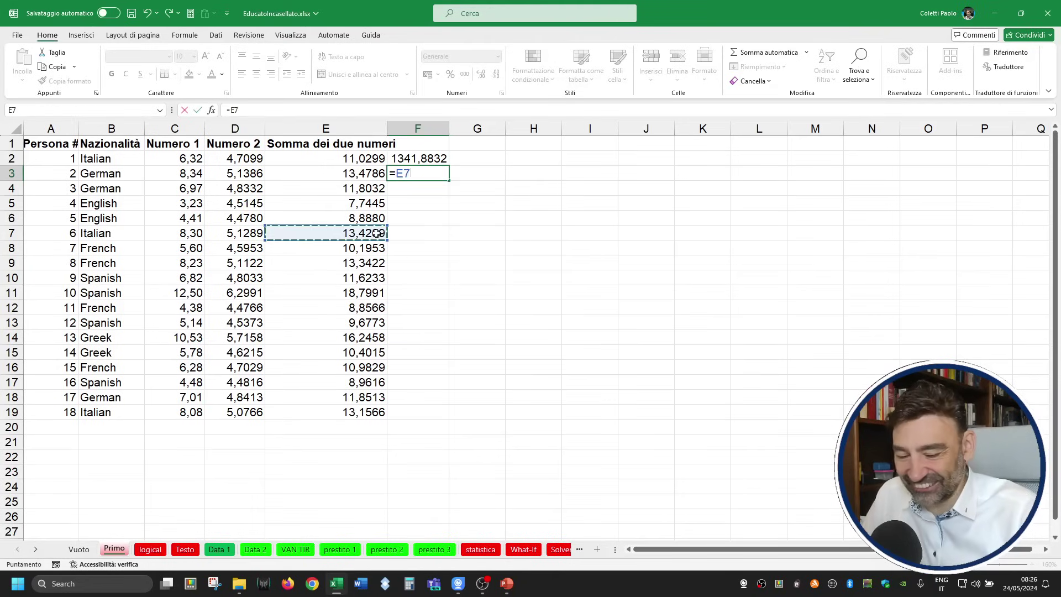
pyautogui.write('/')
pyautogui.click(367, 249)
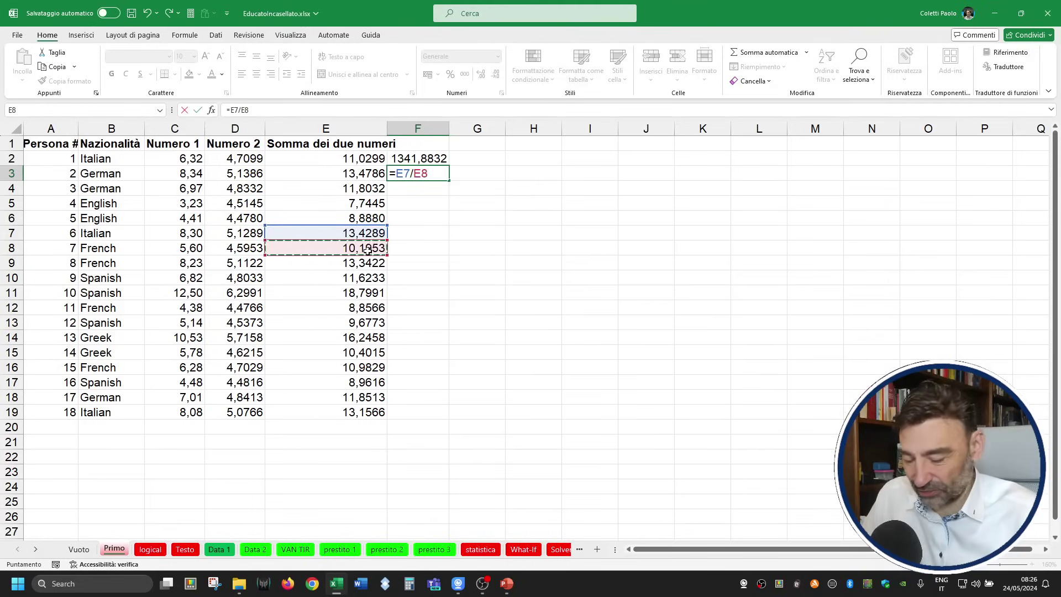
pyautogui.write('+')
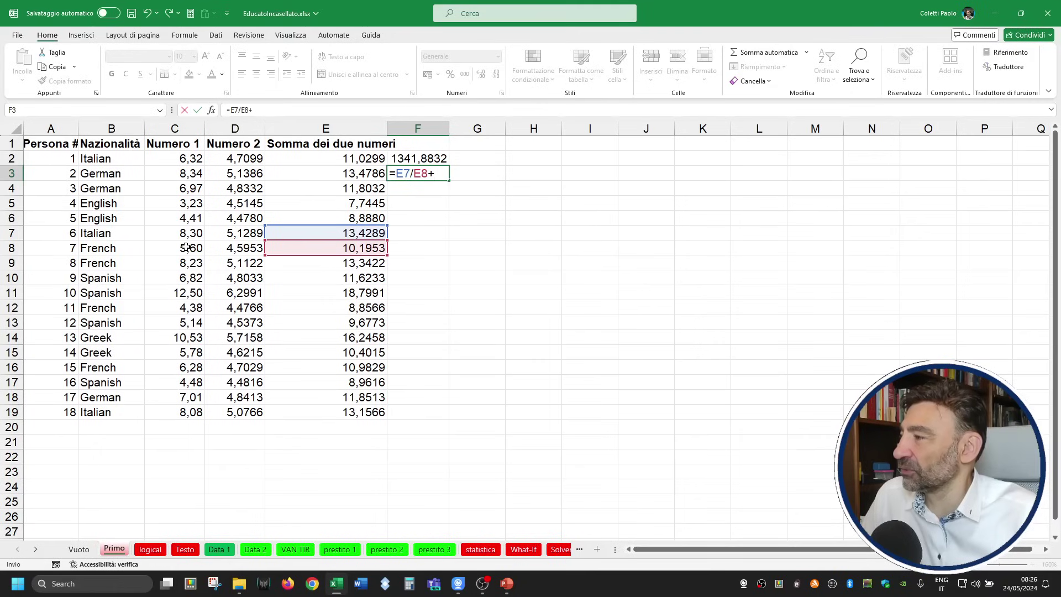
pyautogui.click(178, 267)
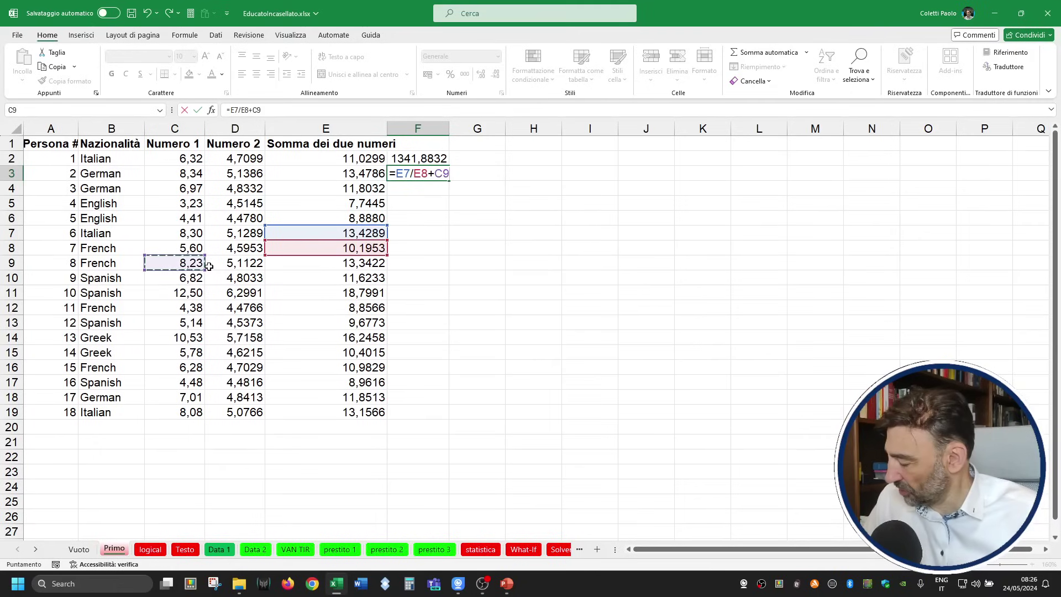
pyautogui.write('*3')
pyautogui.press('Return')
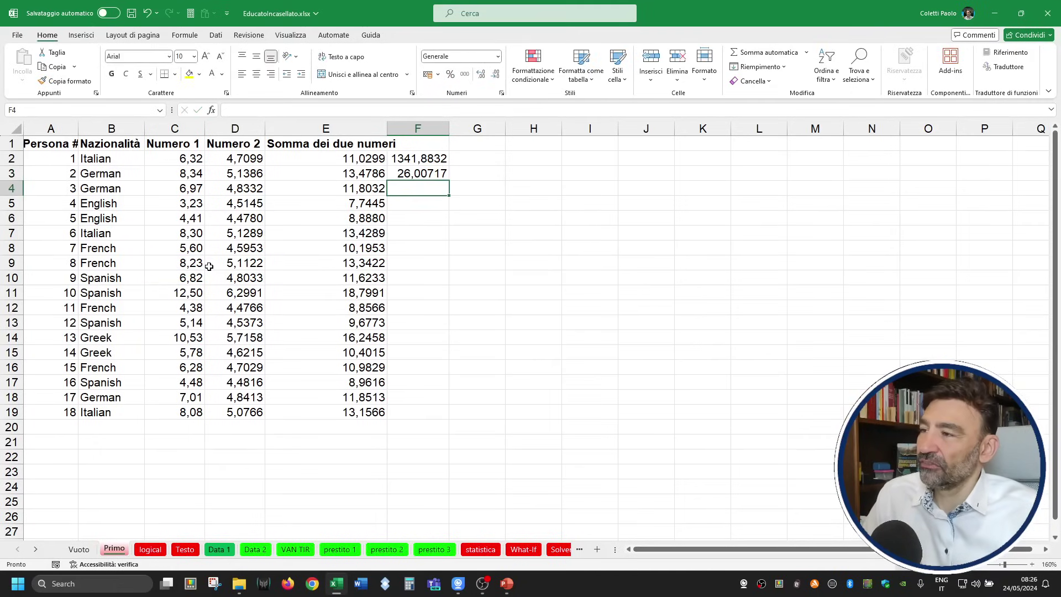
# Reopen F3 to review its cell references, leaving the formula unchanged.
pyautogui.press('Up')
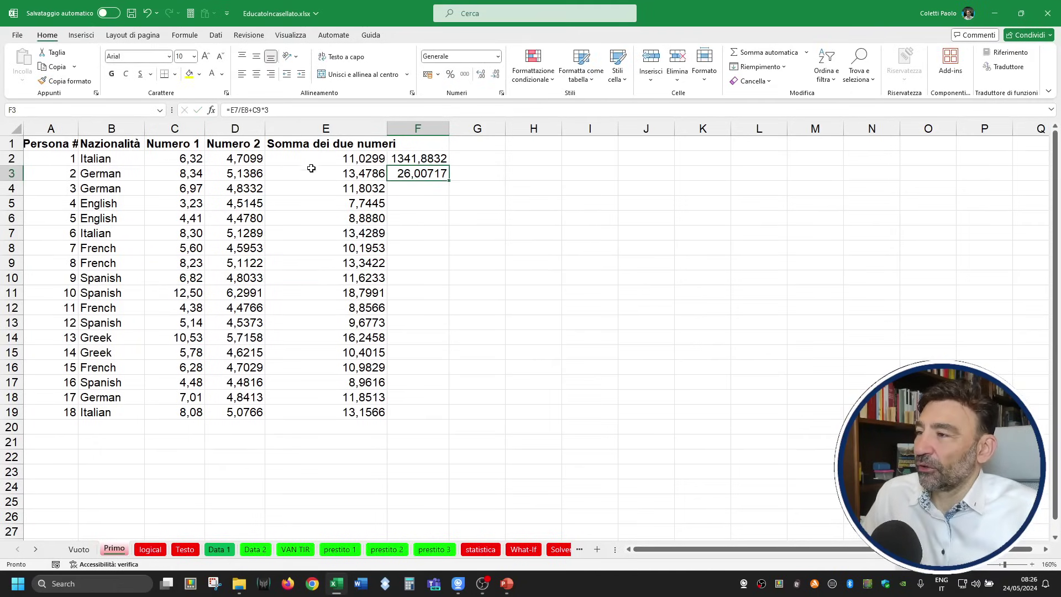
pyautogui.doubleClick(433, 173)
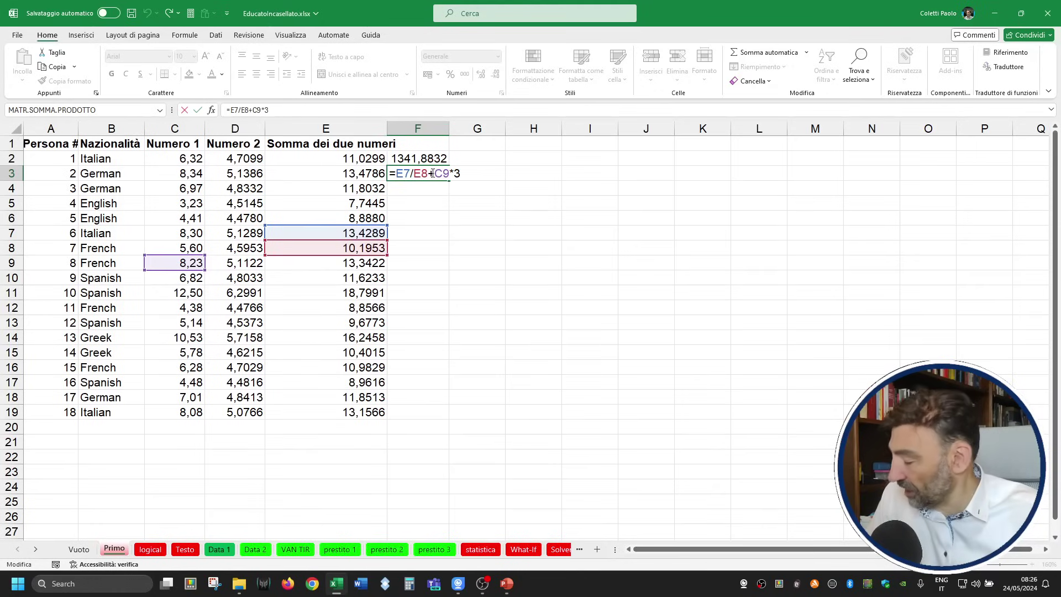
pyautogui.press('Return')
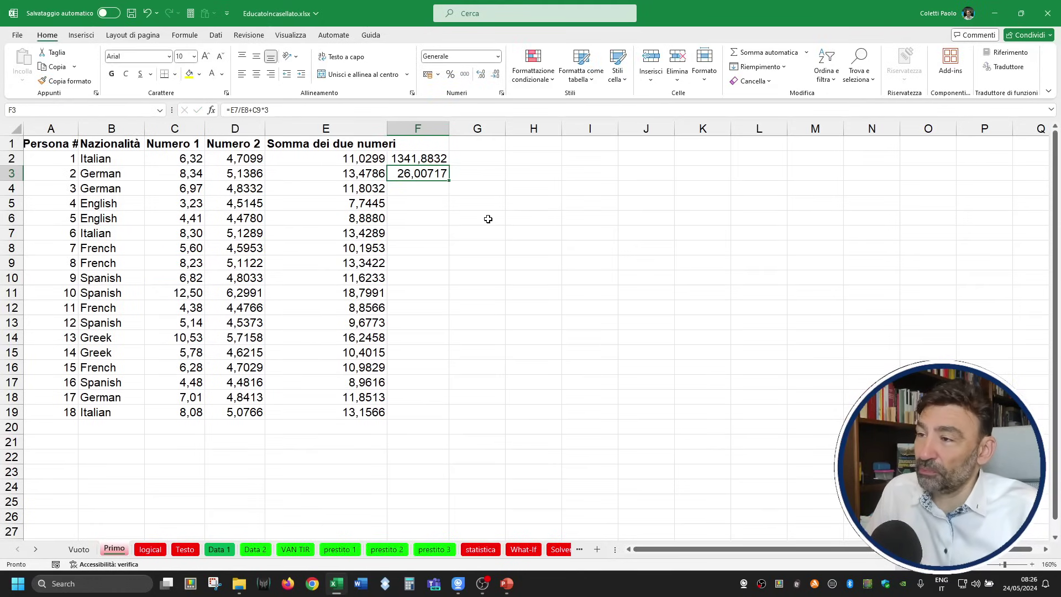
pyautogui.click(488, 218)
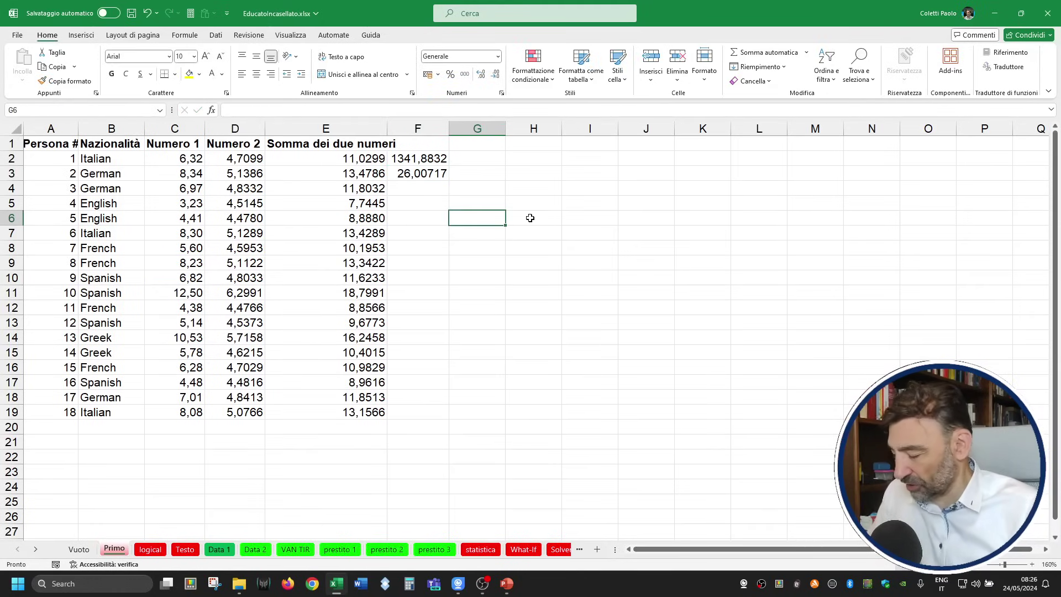
# Write the Italian note in G6: E2 cubed minus twice E3, divided by 7×24 plus E4/E5.
pyautogui.write('E')
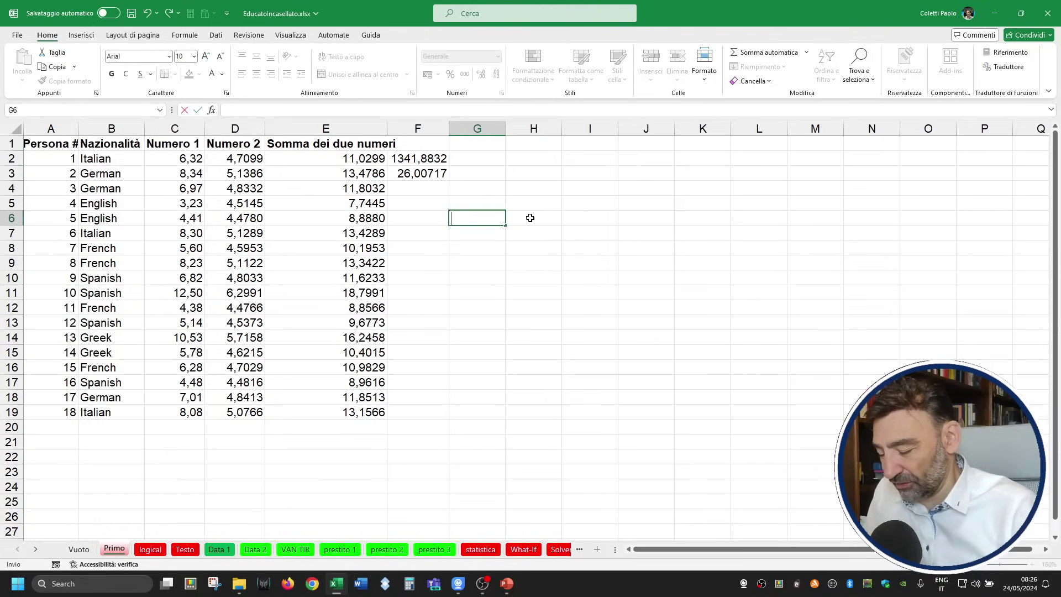
pyautogui.write('E2')
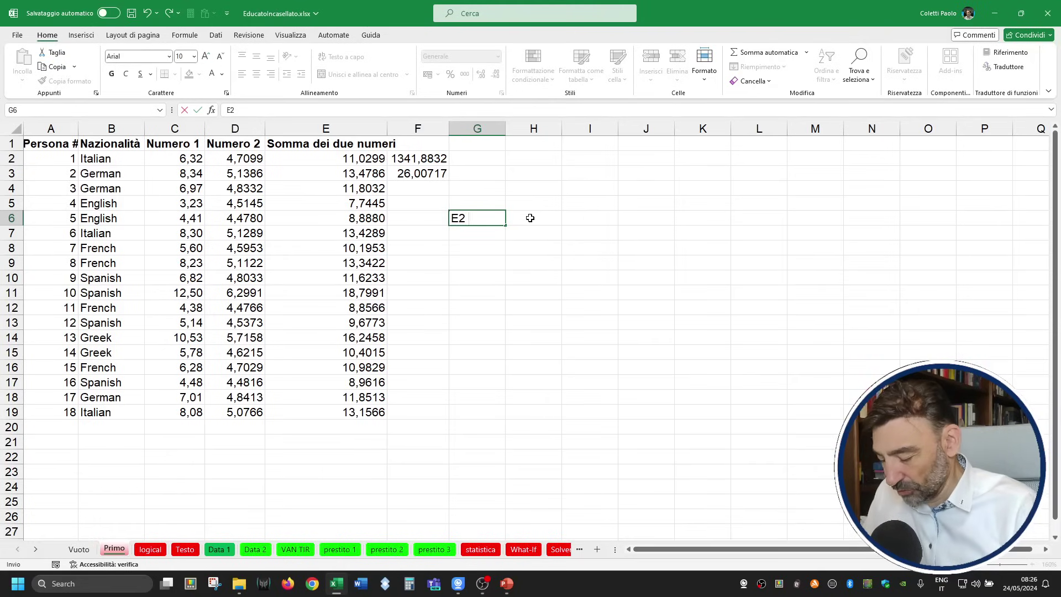
pyautogui.write('al cubo me')
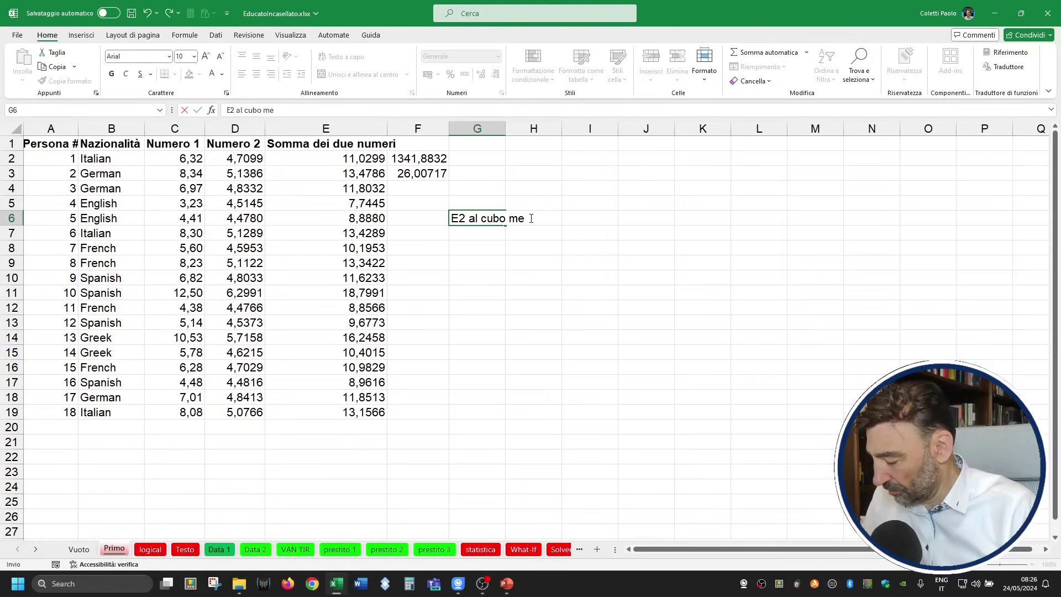
pyautogui.write('no 2 vol')
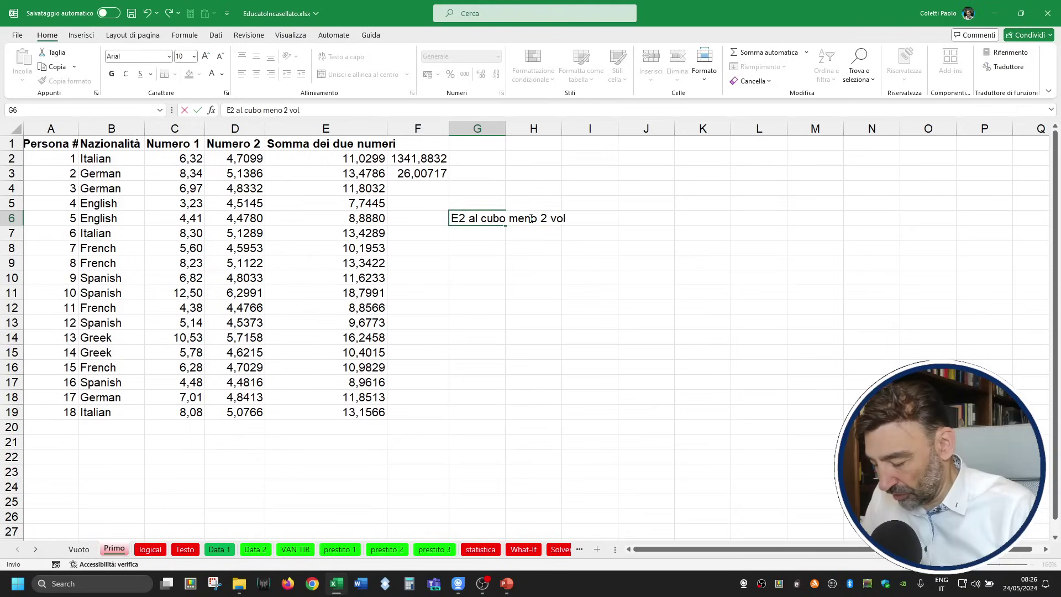
pyautogui.write('te E3')
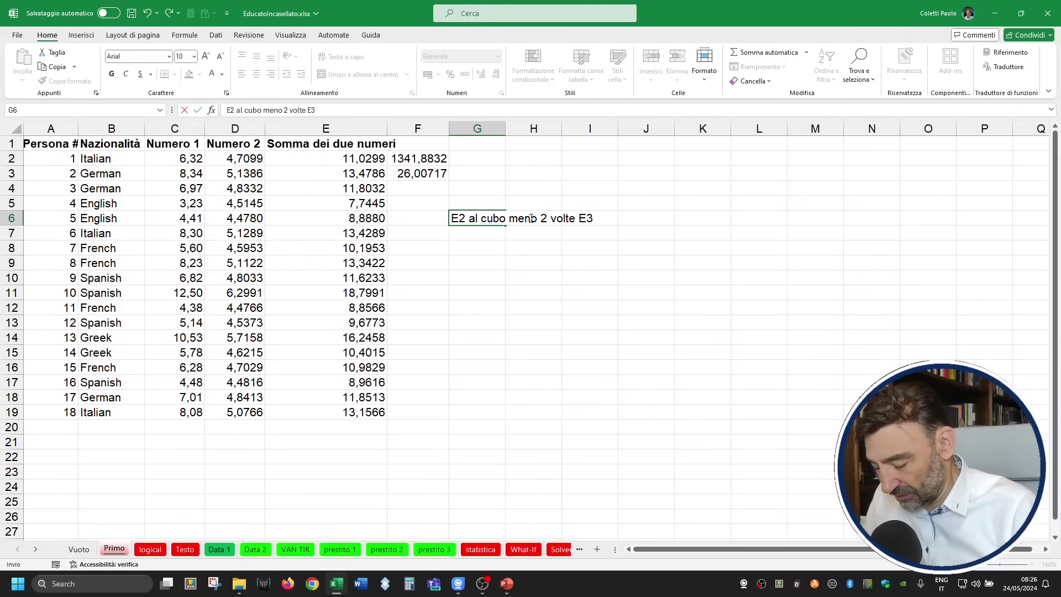
pyautogui.write(', il tutto diviso')
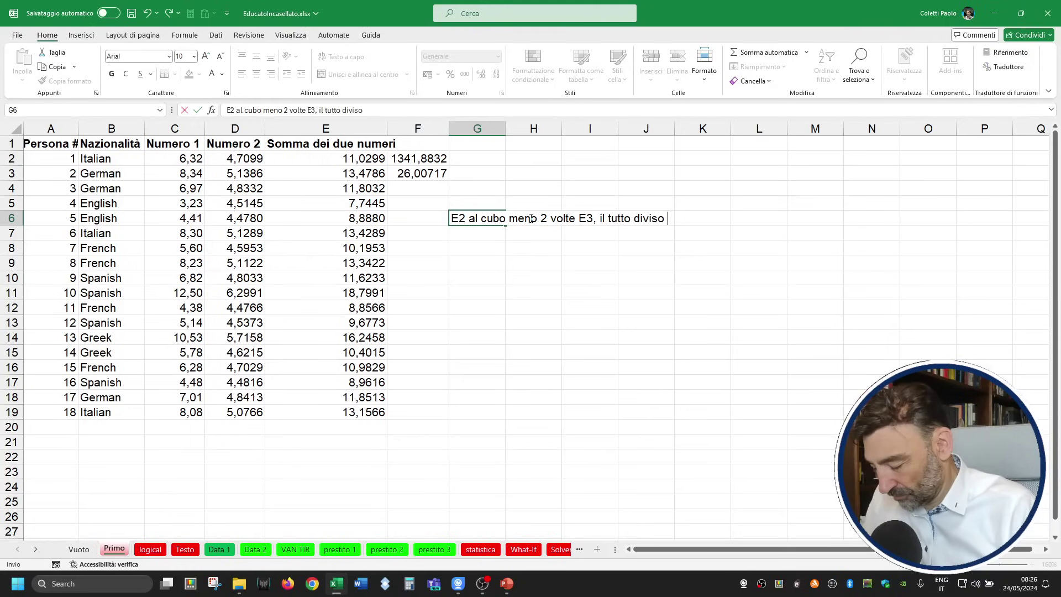
pyautogui.write(' per la somma')
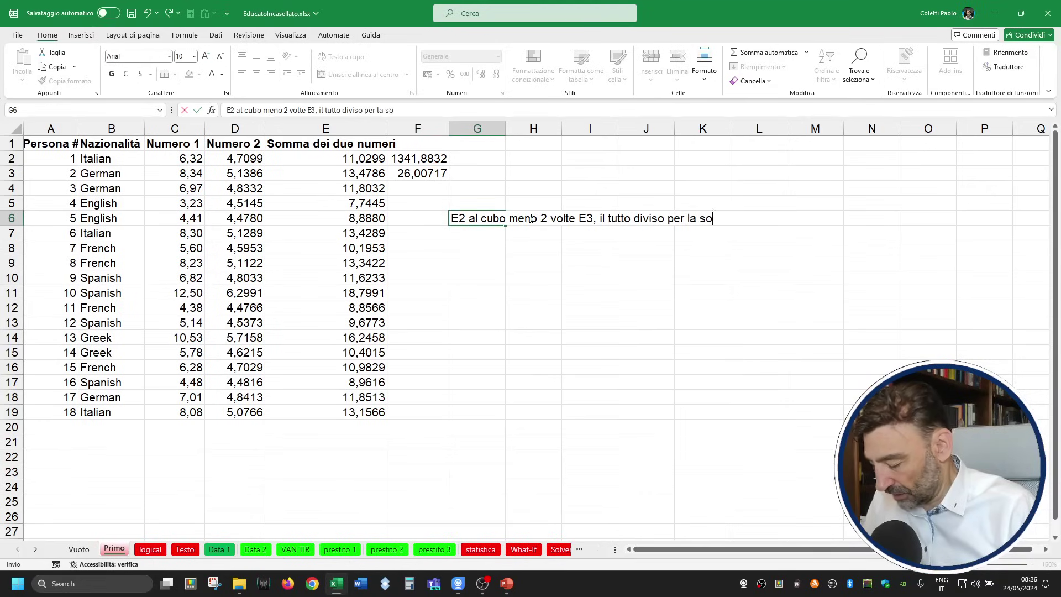
pyautogui.write(' di 7')
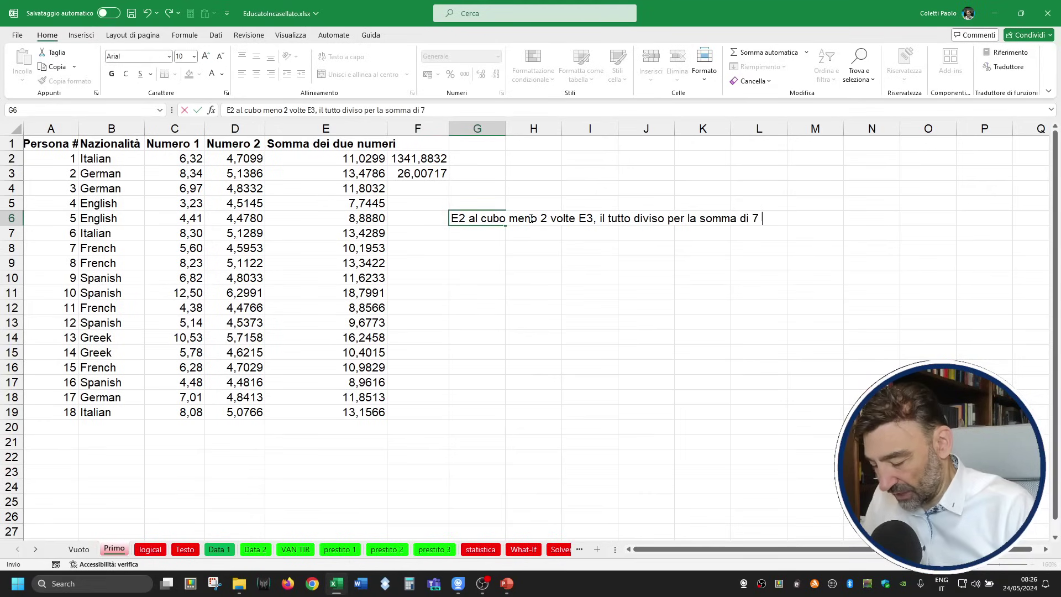
pyautogui.write(' per 24 e')
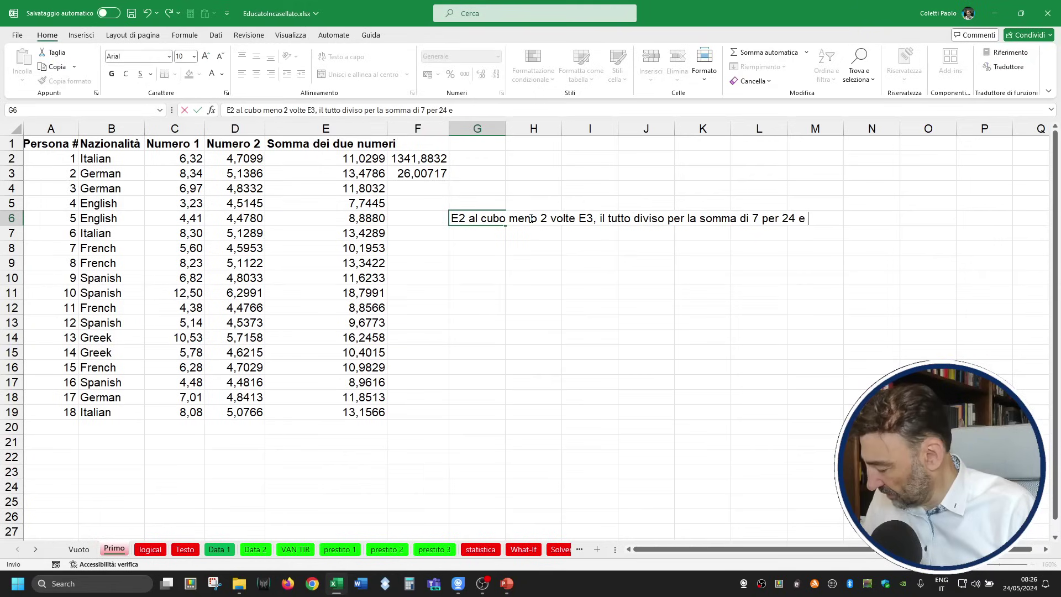
pyautogui.write(' E4 diviso E5')
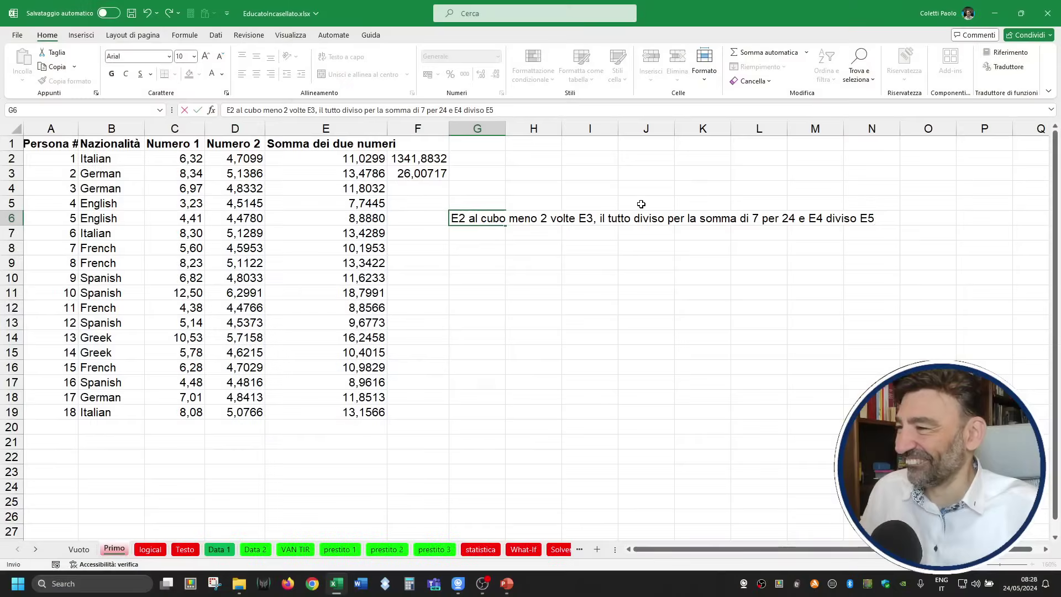
pyautogui.press('Return')
pyautogui.press('Up')
# Enter =E2^3-2*E3/7*24+E4/E5 in F4, which returns 1250,983.
pyautogui.press('Up')
pyautogui.press('Left')
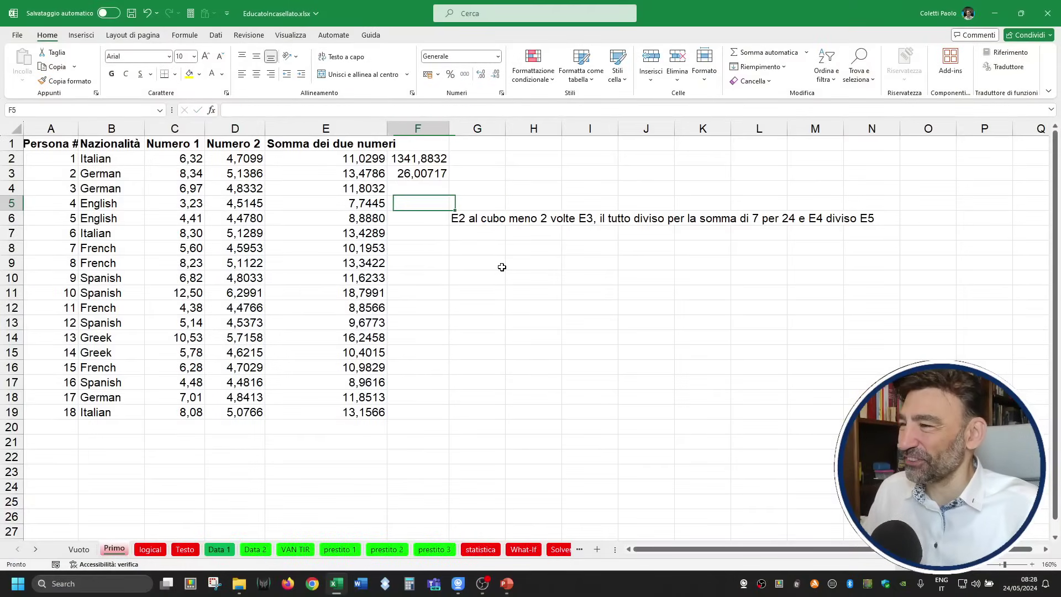
pyautogui.press('Up')
pyautogui.write('=')
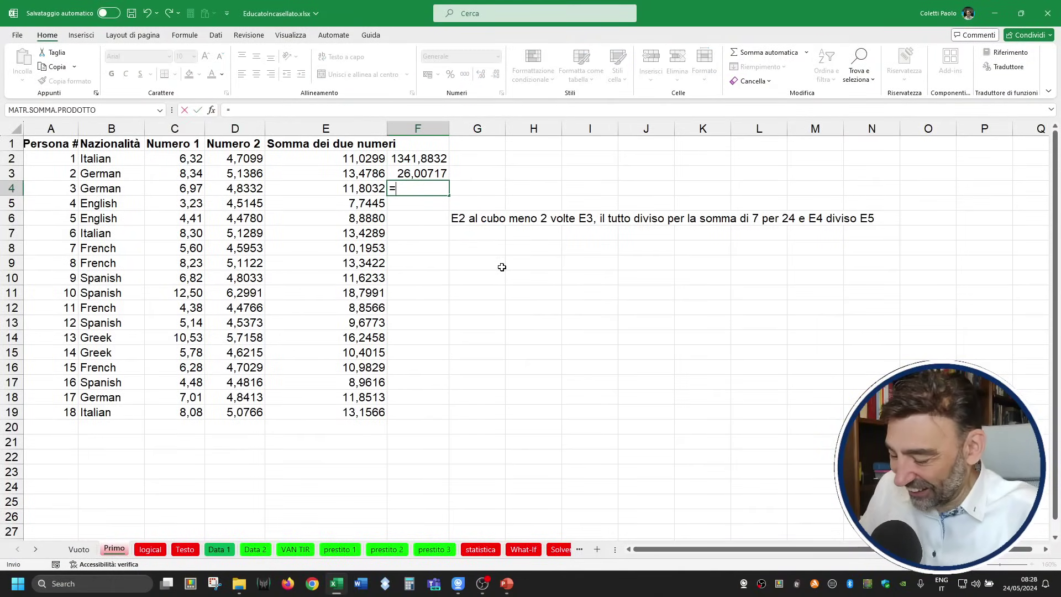
pyautogui.write('E2^3')
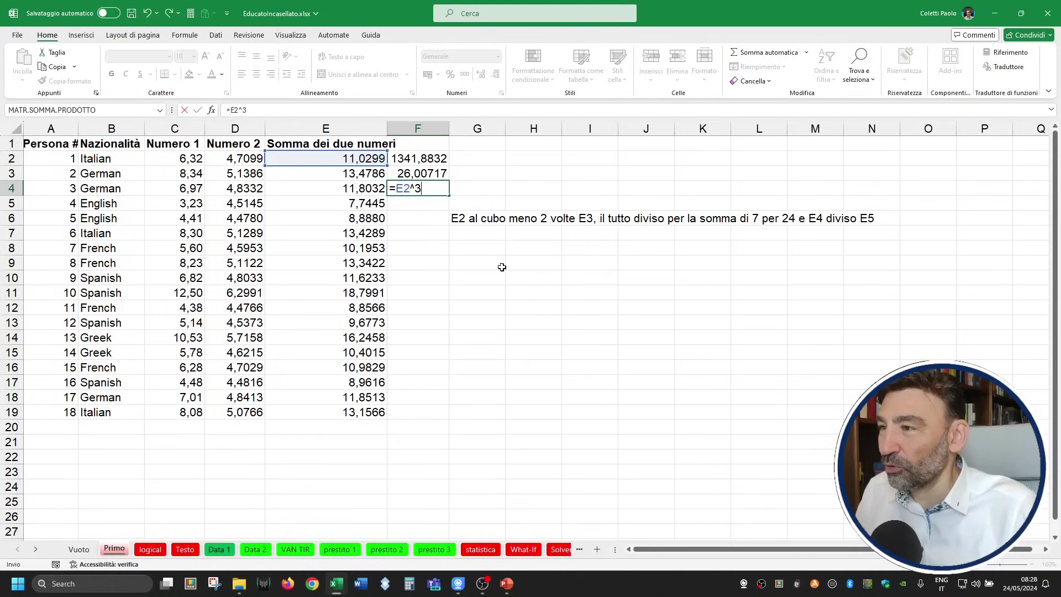
pyautogui.write('-2*')
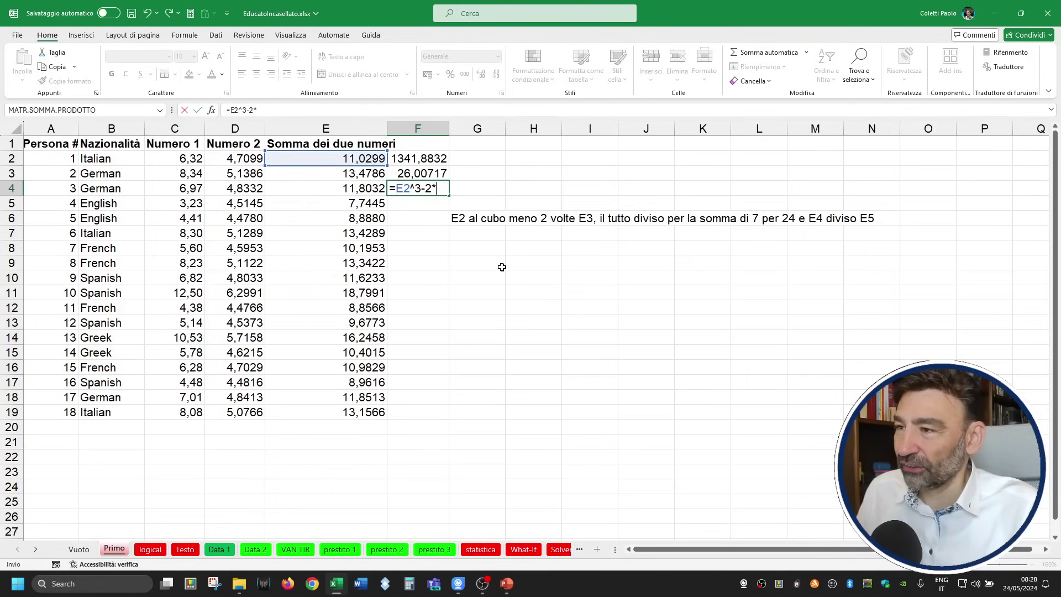
pyautogui.write('E3/')
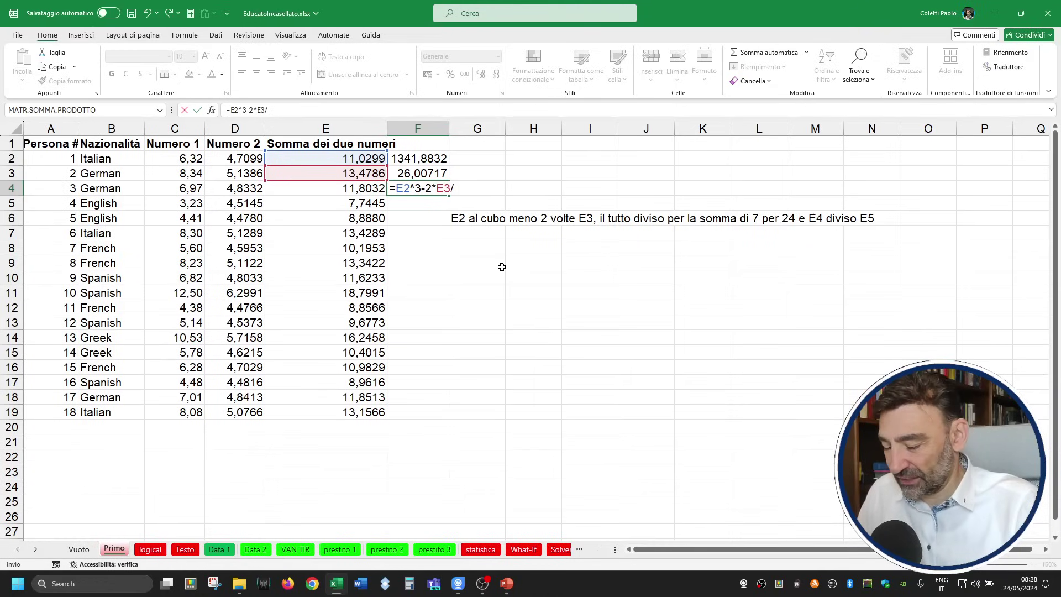
pyautogui.write('7*24')
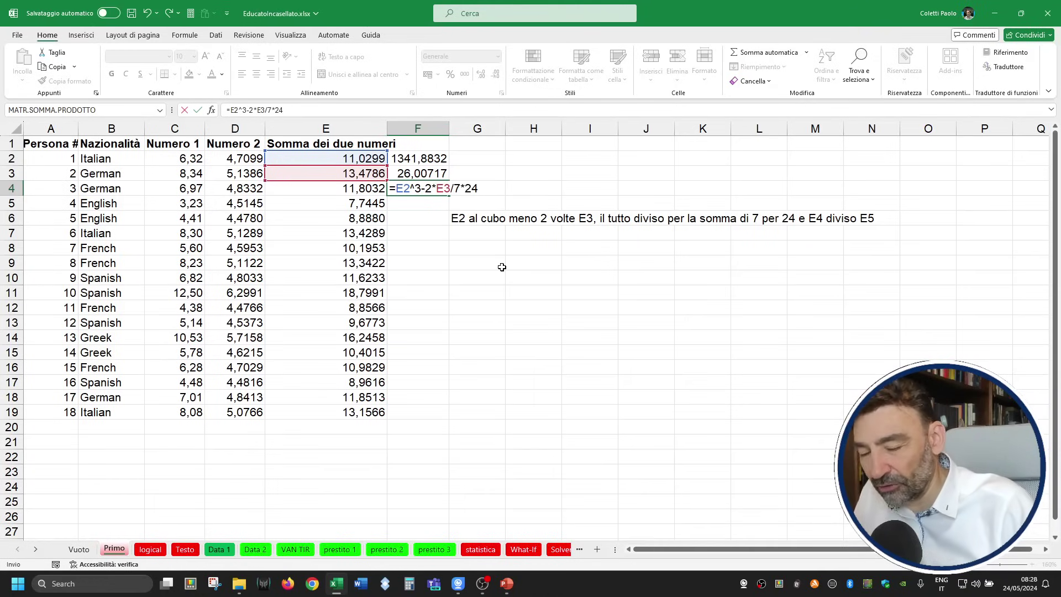
pyautogui.write('+')
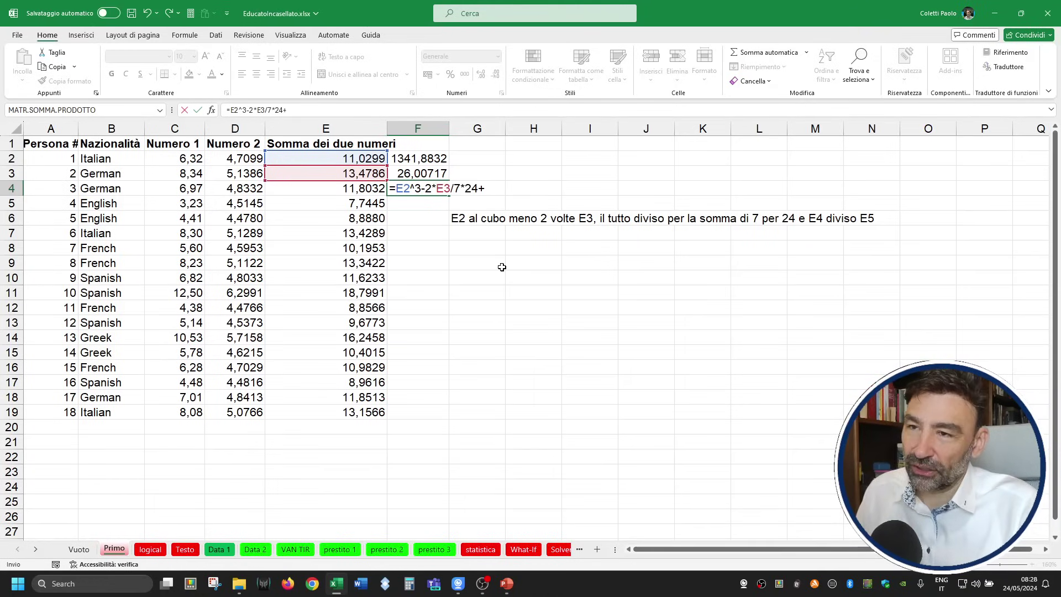
pyautogui.write('E4/')
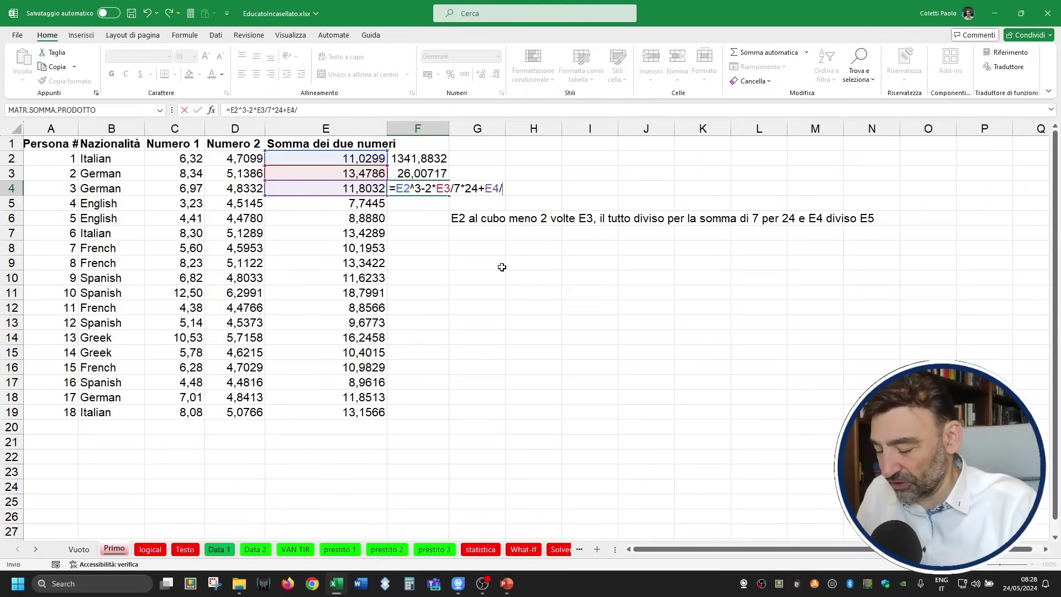
pyautogui.write('E5')
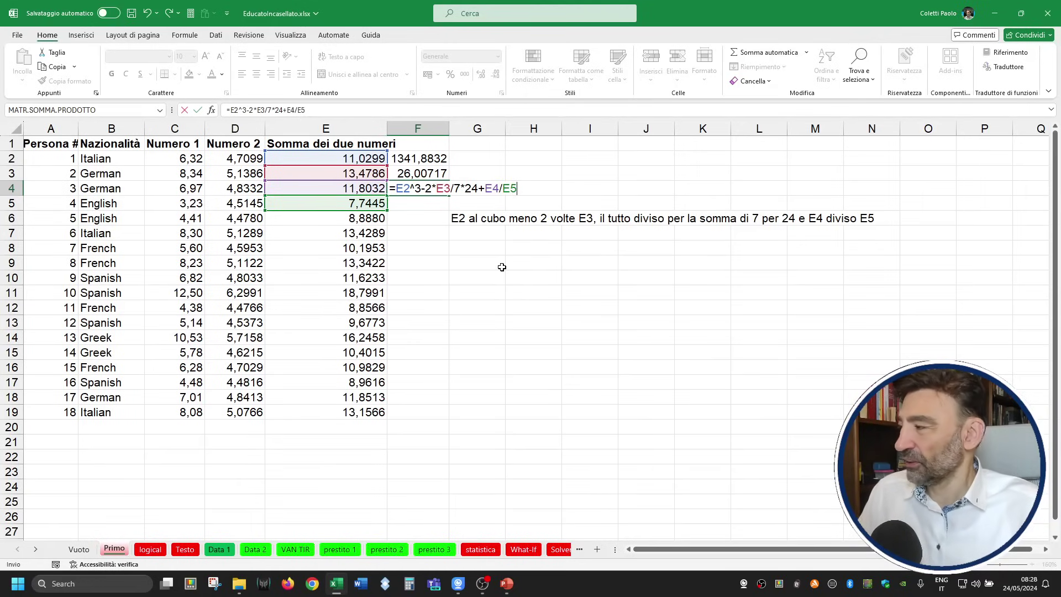
pyautogui.hotkey('ctrl', 'Return')
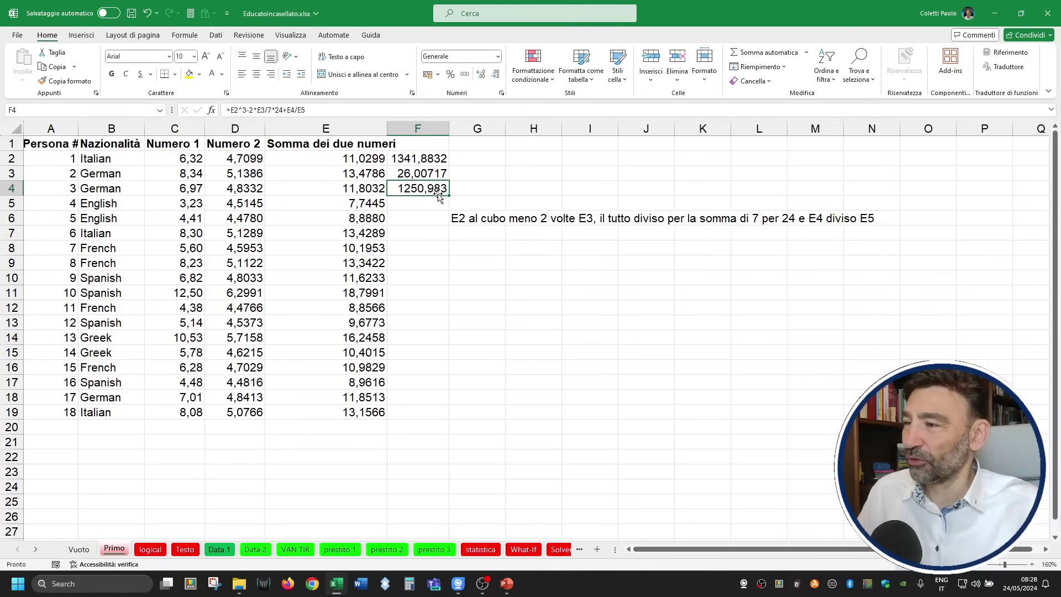
# Edit F4 to =(E2^3-2*E3)/(7*24+E4/E5), so it returns 7,756574.
pyautogui.doubleClick(438, 190)
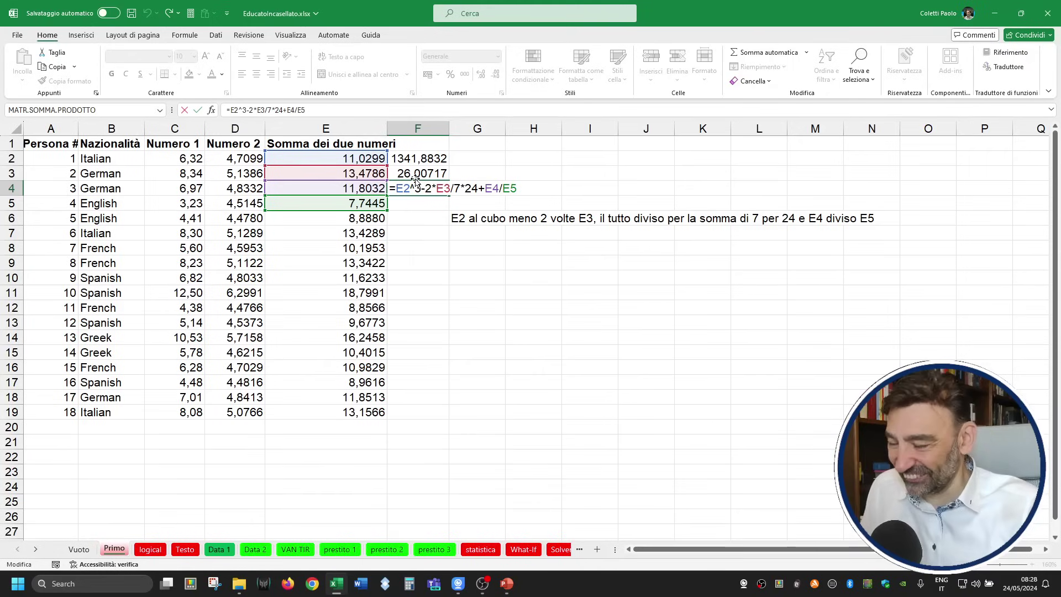
pyautogui.click(396, 188)
pyautogui.write('(')
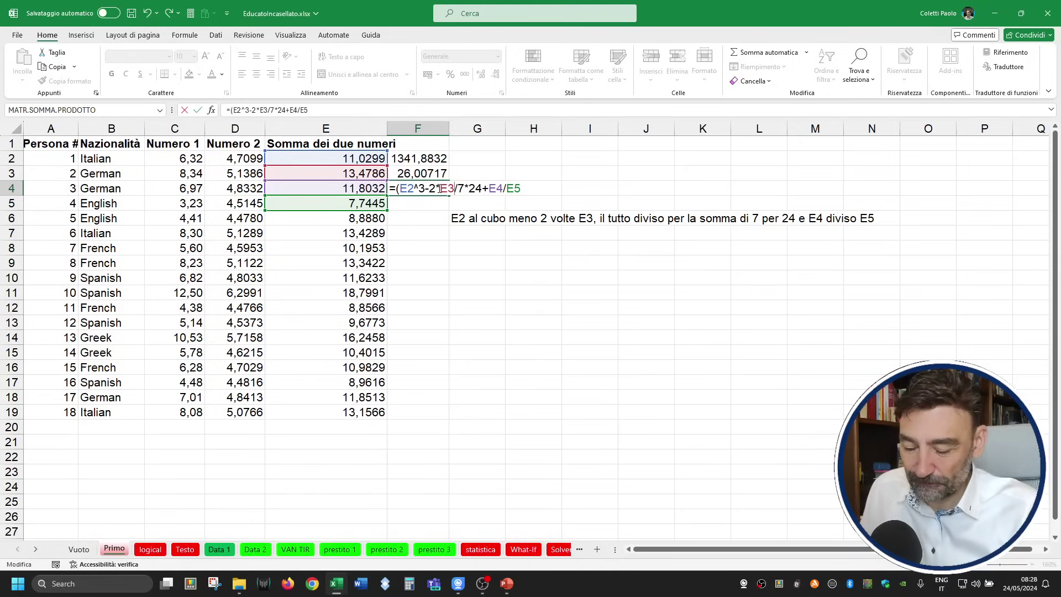
pyautogui.click(454, 188)
pyautogui.write(')')
pyautogui.click(460, 189)
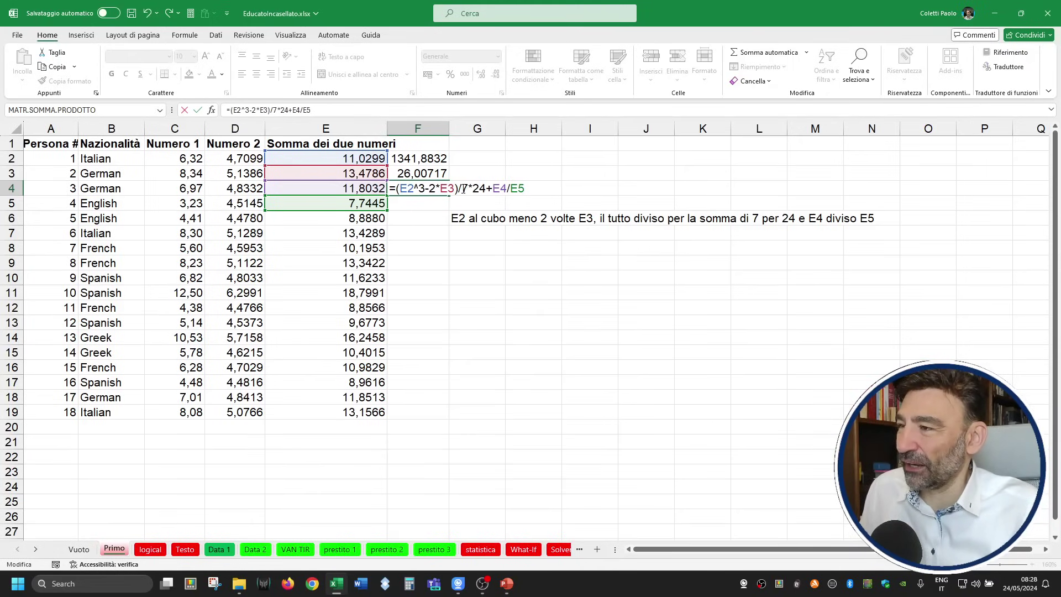
pyautogui.write('(')
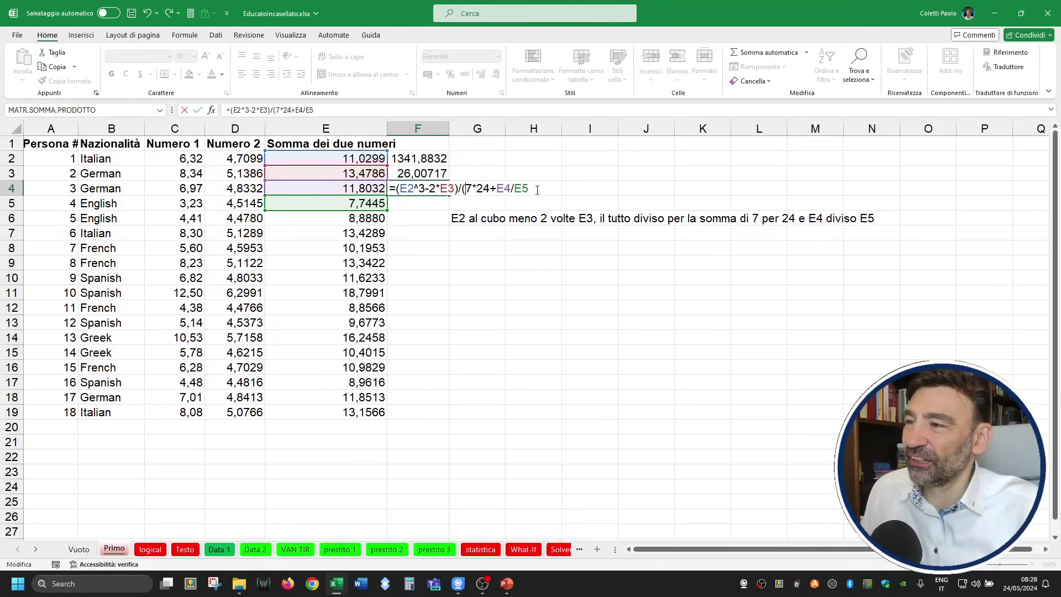
pyautogui.click(537, 188)
pyautogui.write(')')
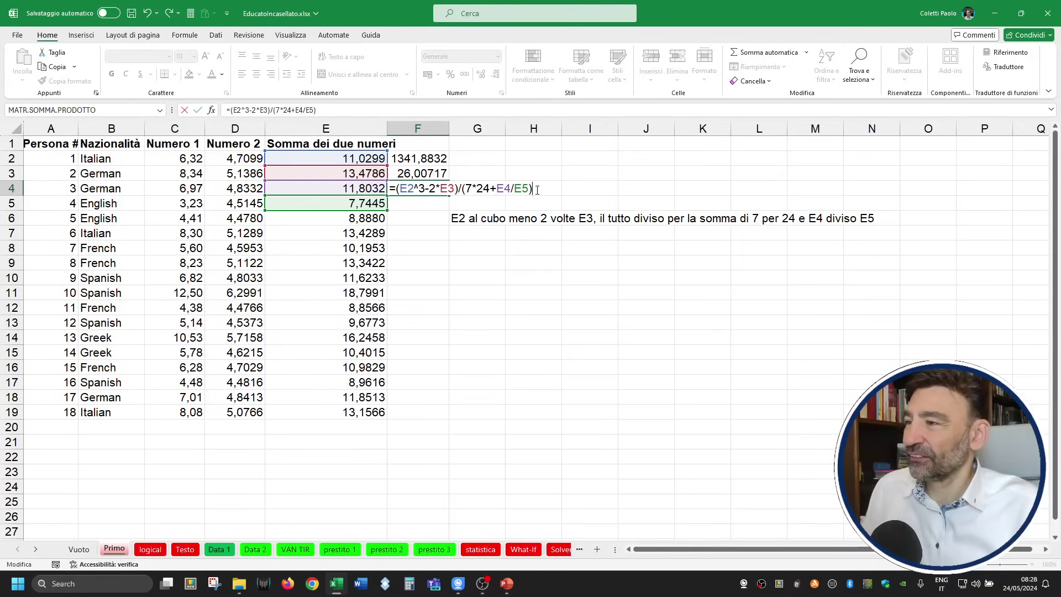
pyautogui.press('Return')
pyautogui.press('Up')
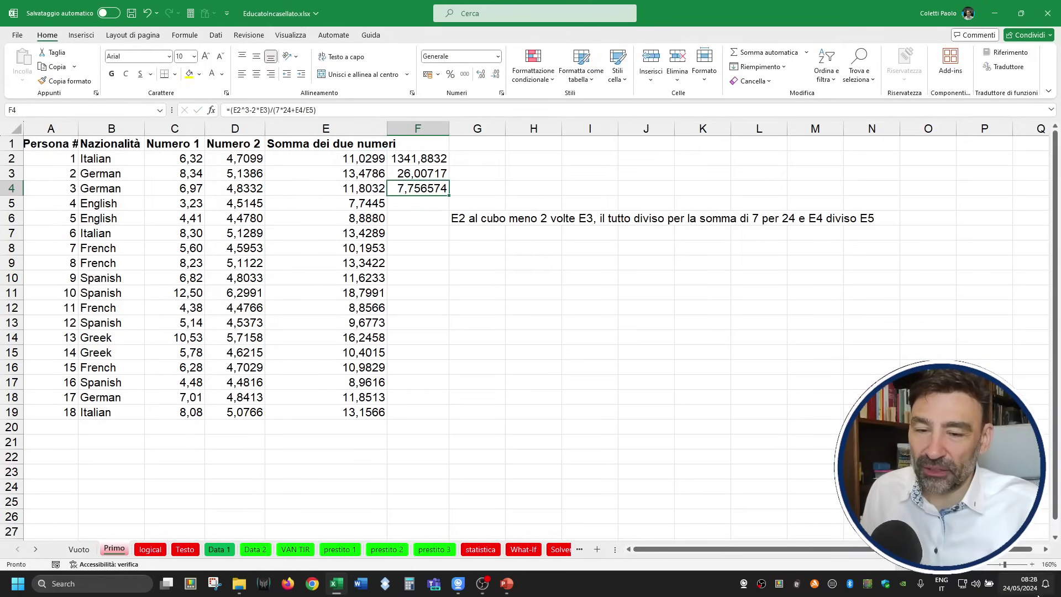
# Zoom to 240% and wrap E4/E5 in brackets inside the F4 formula.
pyautogui.moveTo(1005, 564); pyautogui.dragTo(1012, 564)
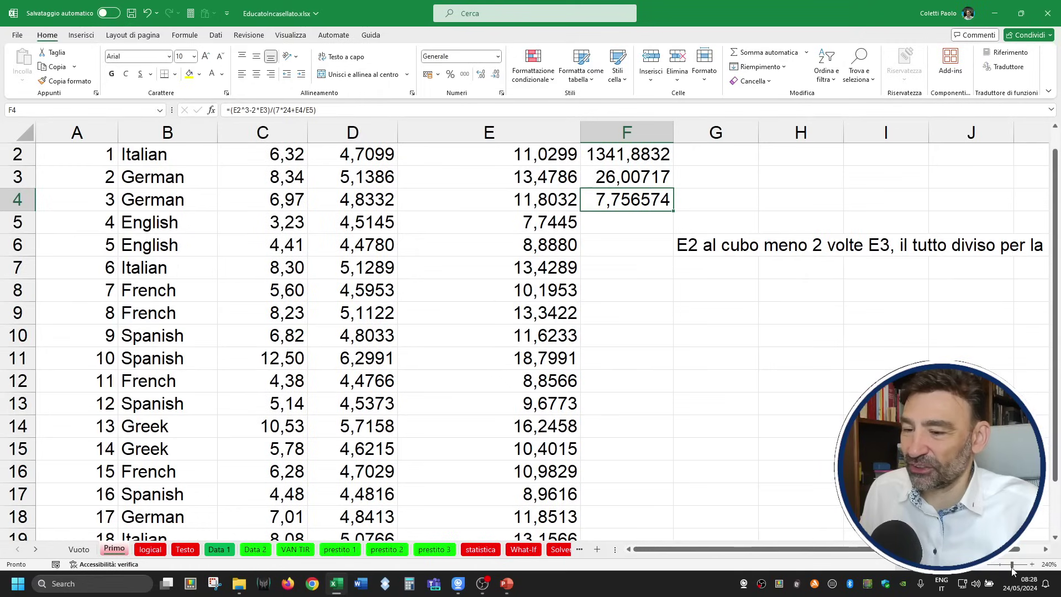
pyautogui.hscroll(1, 829, 548)
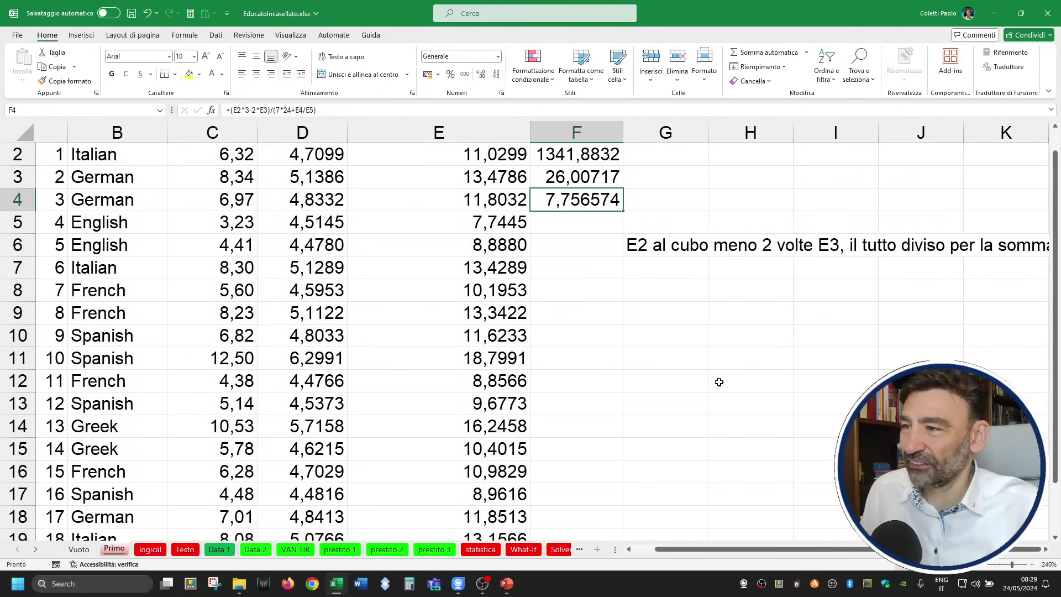
pyautogui.doubleClick(576, 198)
pyautogui.scroll(1, 585, 224)
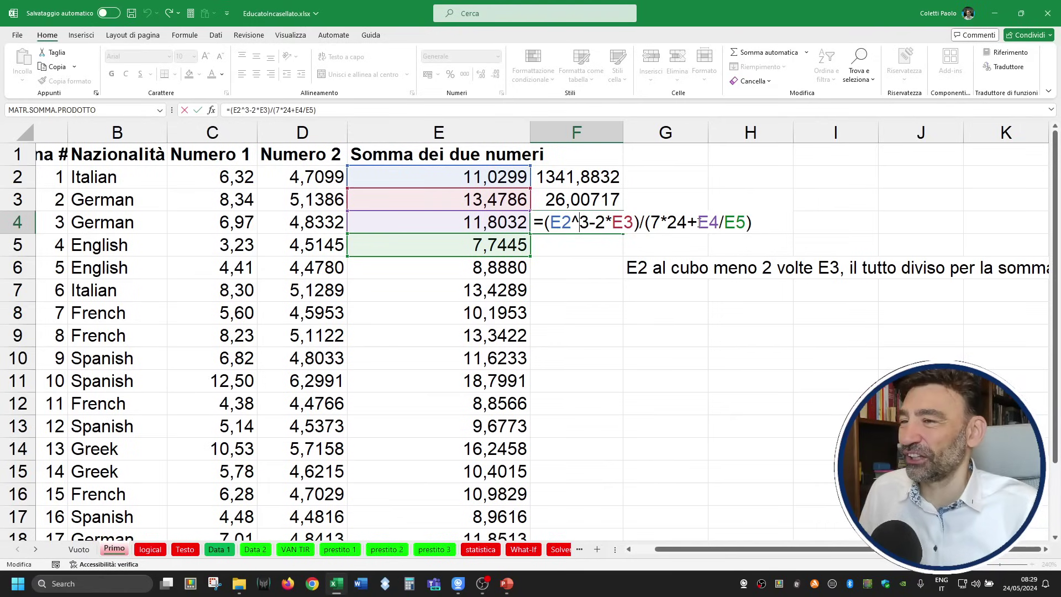
pyautogui.moveTo(697, 222); pyautogui.dragTo(689, 223)
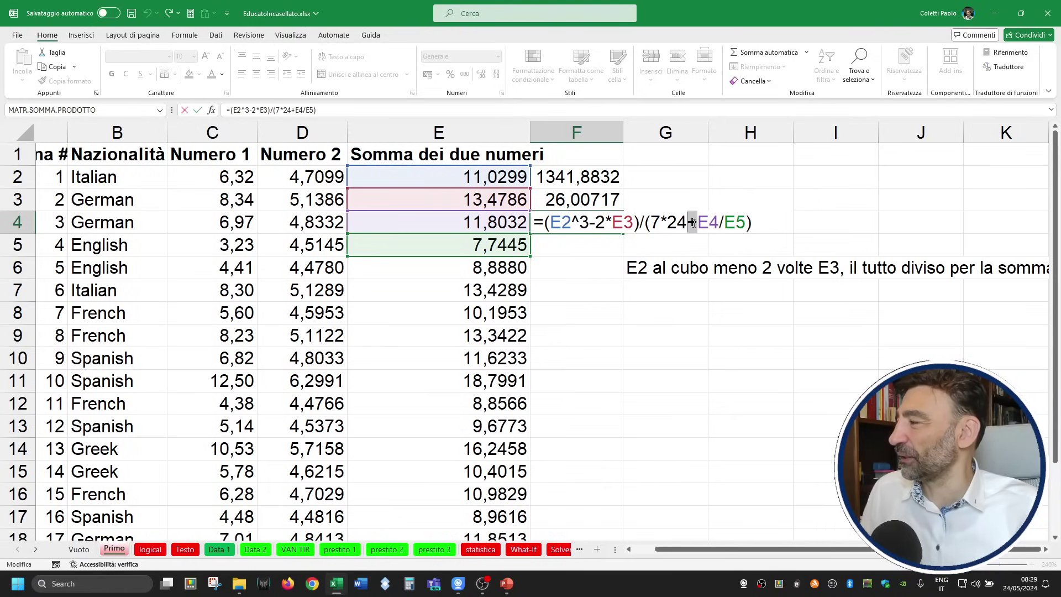
pyautogui.write('(')
pyautogui.press('End')
pyautogui.write(')')
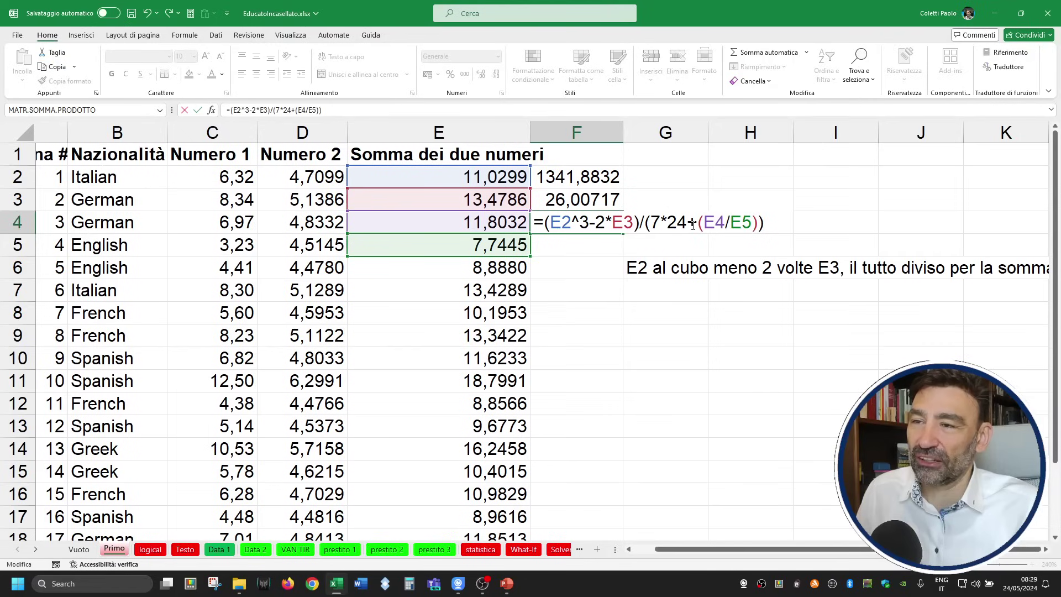
# Bracket E4 and E5 individually in F4; the result stays 7,756574.
pyautogui.click(707, 222)
pyautogui.write('(')
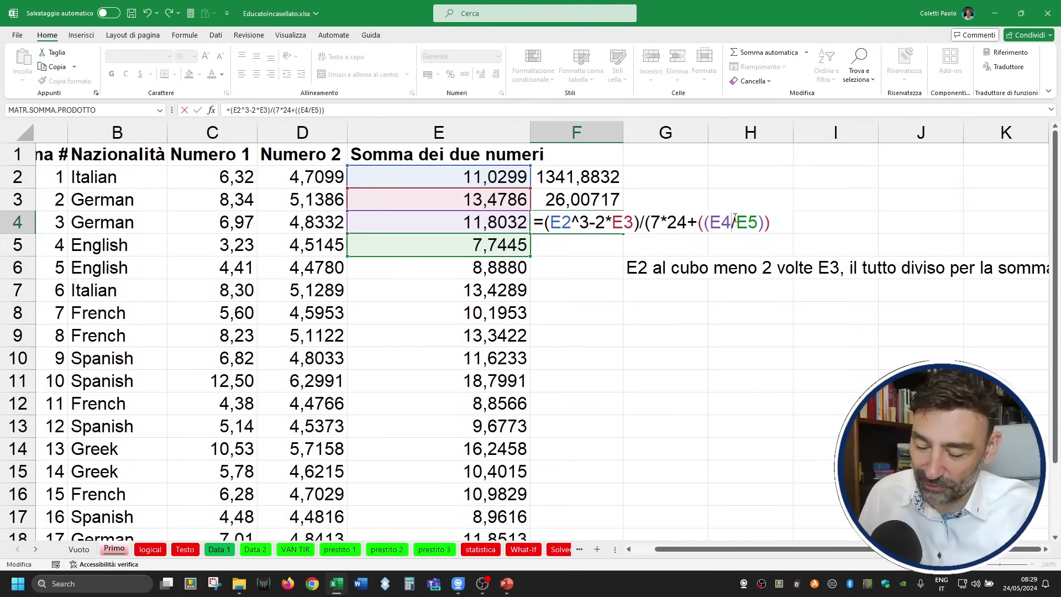
pyautogui.click(730, 222)
pyautogui.write(')')
pyautogui.click(743, 222)
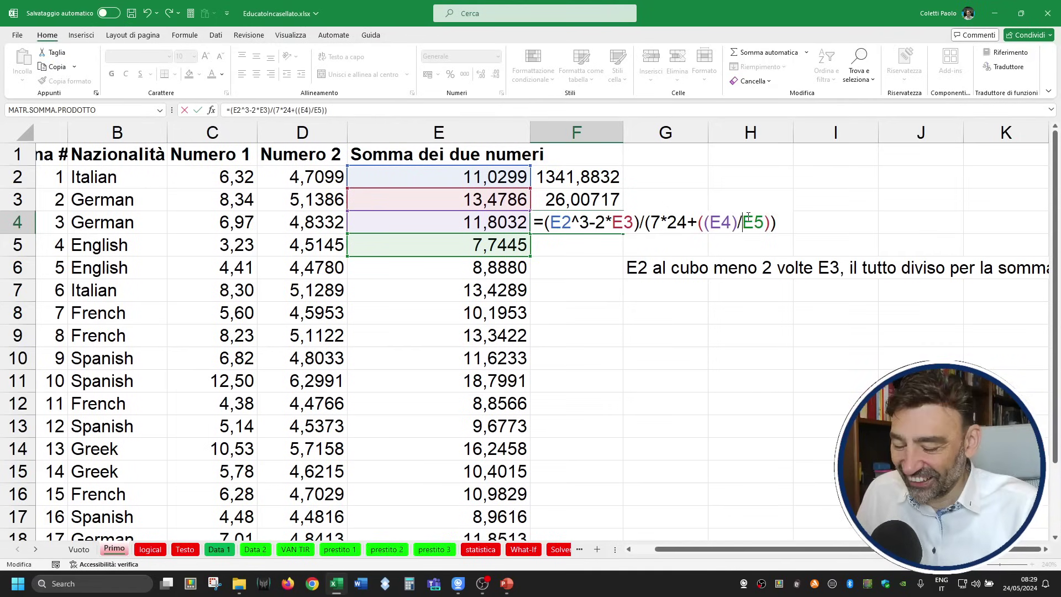
pyautogui.write('(')
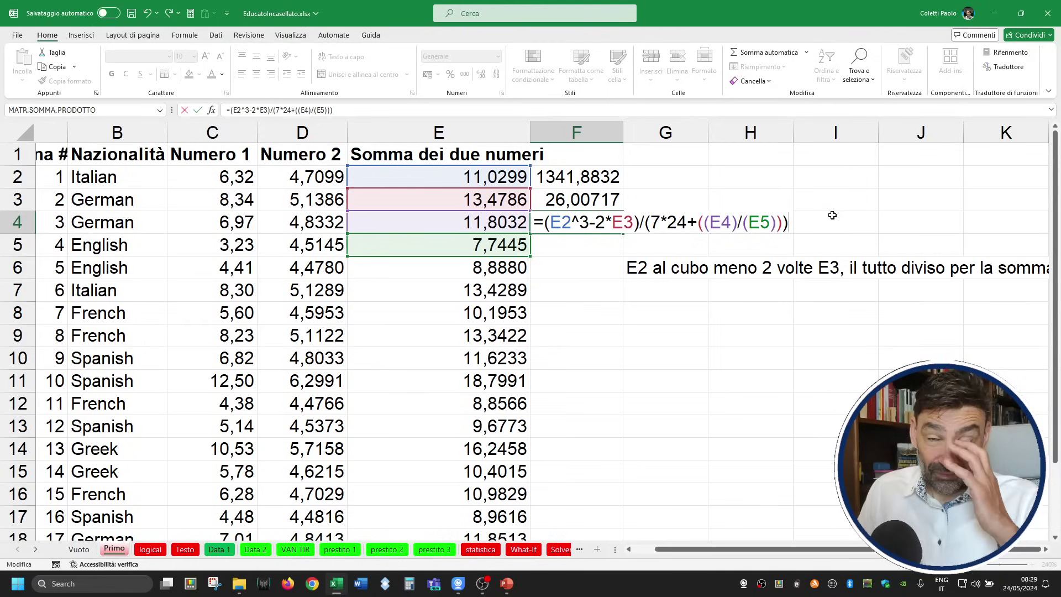
pyautogui.hotkey('ctrl', 'Return')
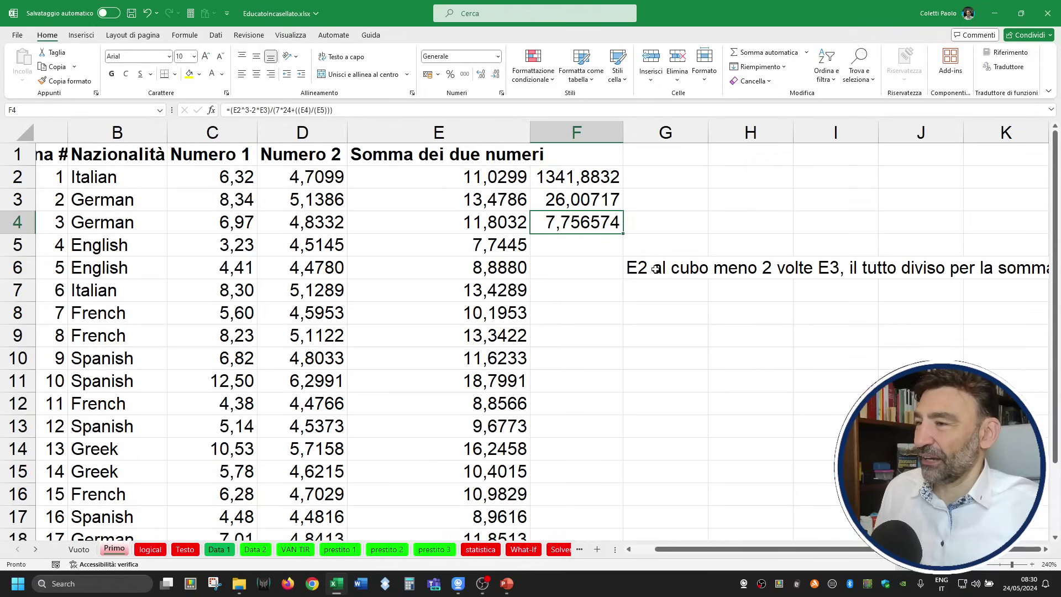
# Clear the contents of columns F through I.
pyautogui.moveTo(611, 133); pyautogui.dragTo(815, 134)
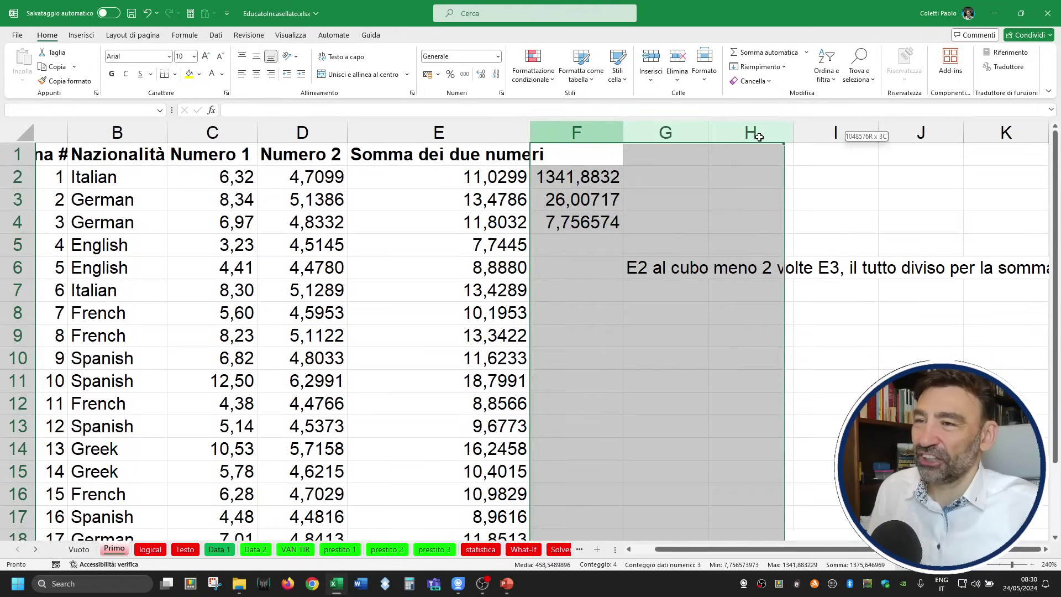
pyautogui.rightClick(844, 131)
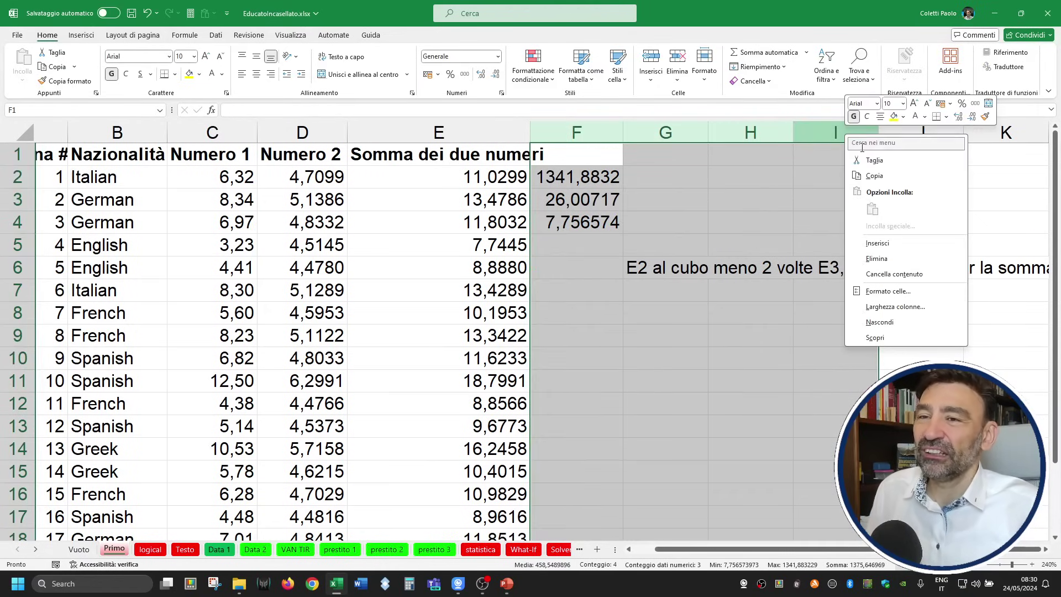
pyautogui.click(884, 273)
# Enter =E2^2 in F2 so it shows 121,6587.
pyautogui.click(564, 179)
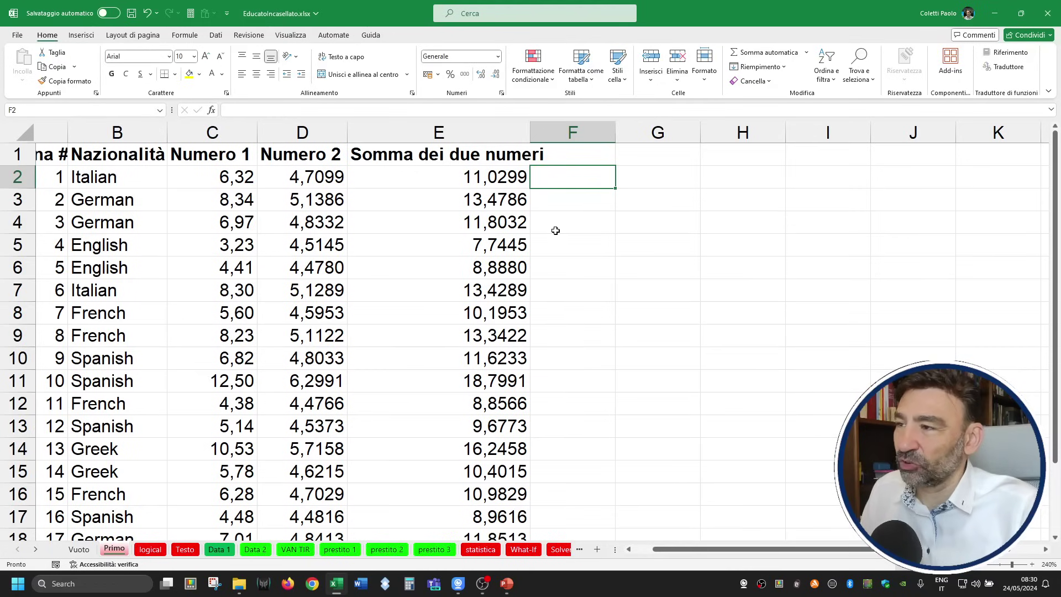
pyautogui.write('=')
pyautogui.click(438, 173)
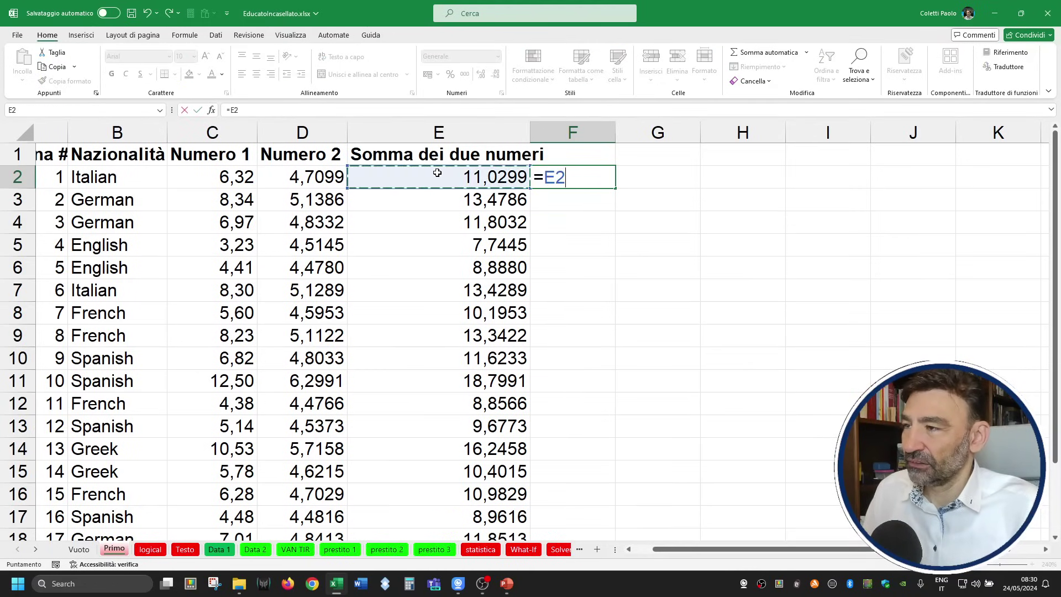
pyautogui.write('*')
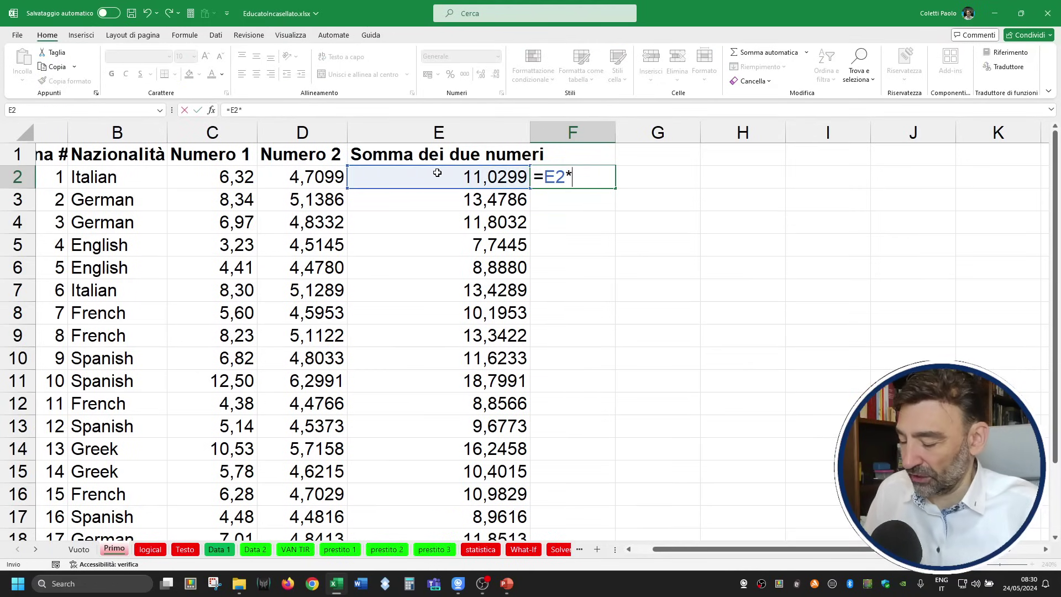
pyautogui.write('E2')
pyautogui.press('BackSpace')
pyautogui.press('BackSpace')
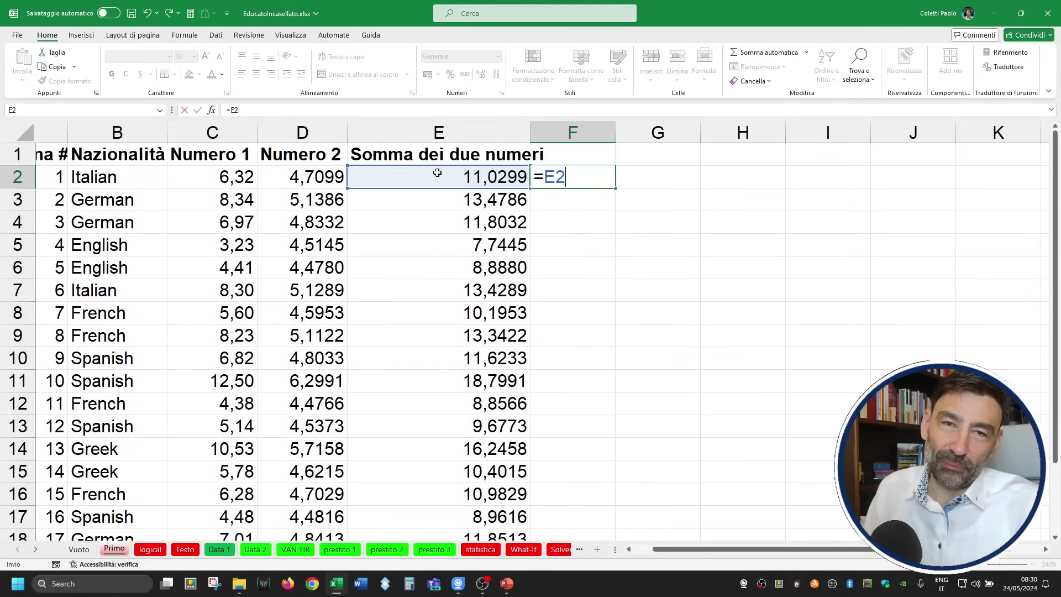
pyautogui.write('^')
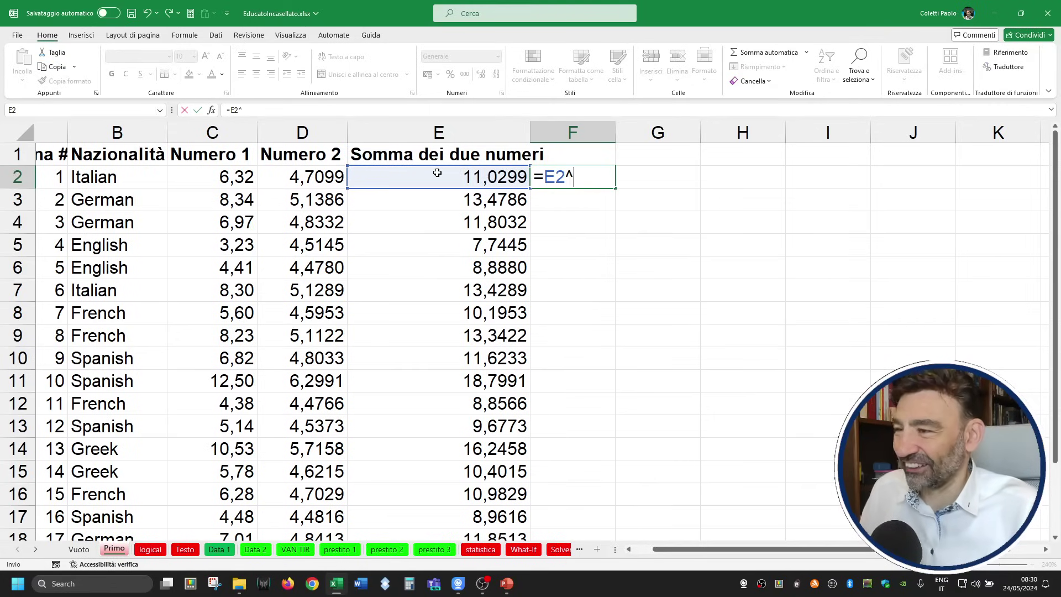
pyautogui.write('2')
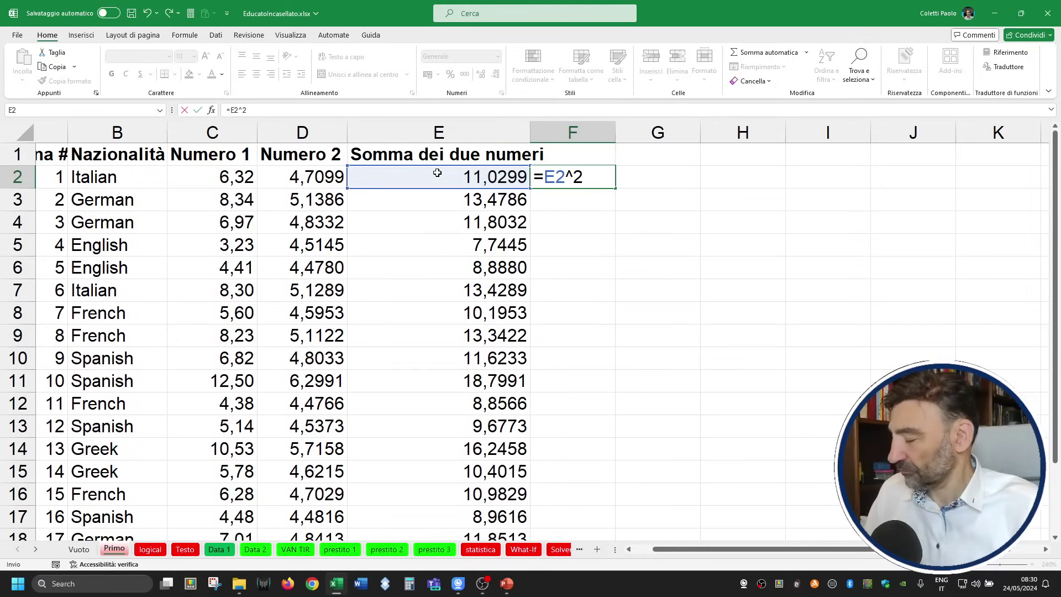
pyautogui.press('Return')
pyautogui.press('Up')
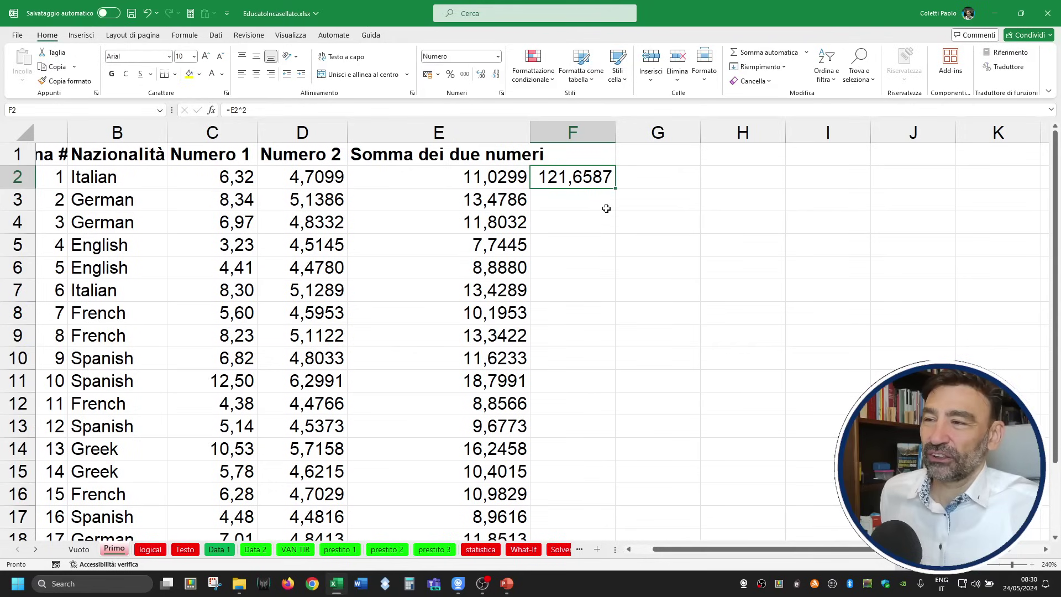
# Fill F2's squaring formula down to F11 and inspect the copied formulas in F2–F5.
pyautogui.moveTo(616, 190); pyautogui.dragTo(595, 364)
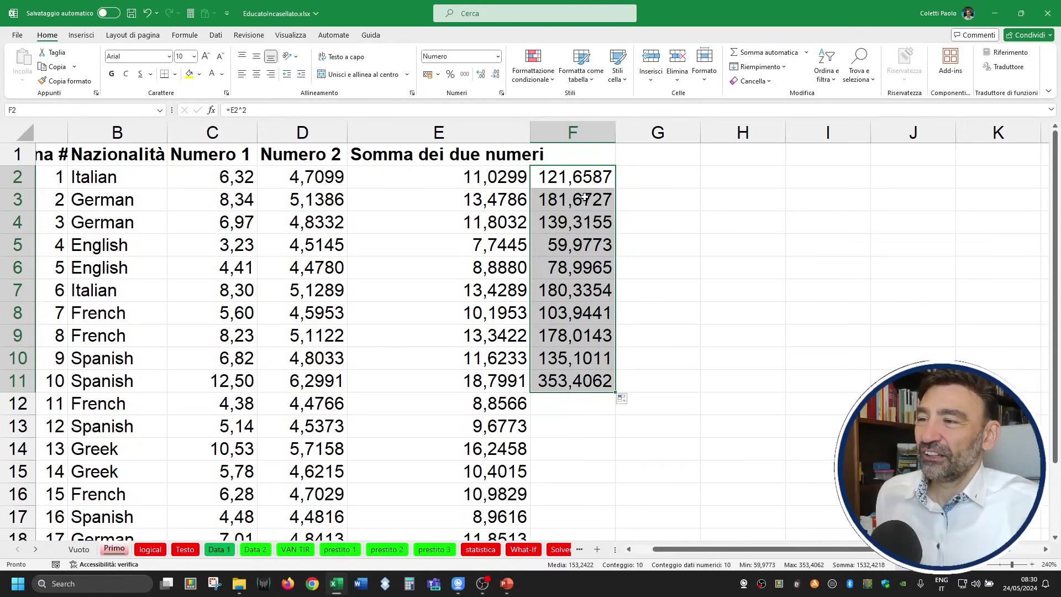
pyautogui.doubleClick(585, 178)
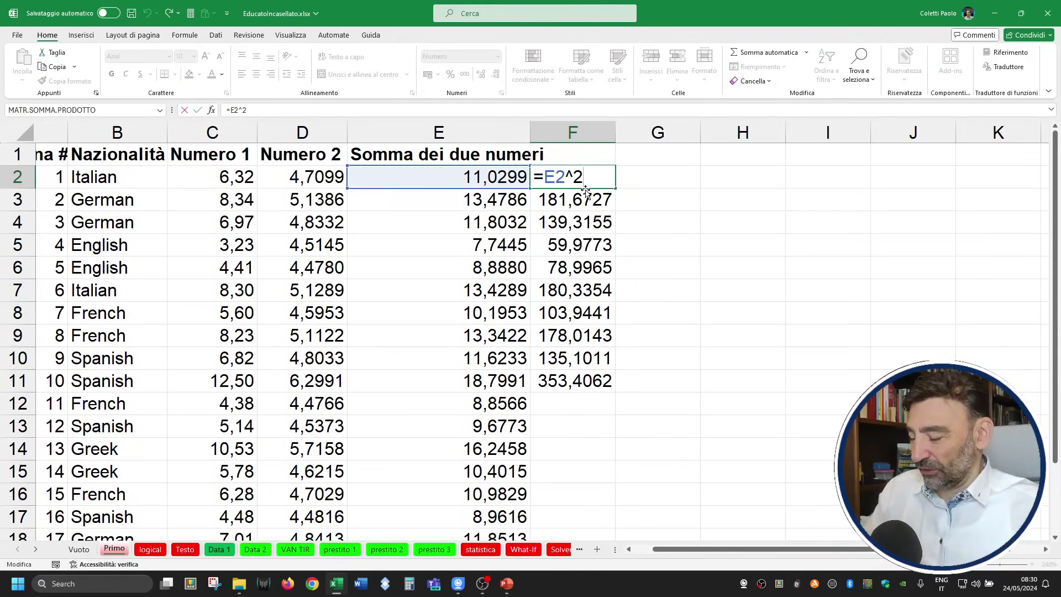
pyautogui.press('Escape')
pyautogui.doubleClick(587, 200)
pyautogui.press('Escape')
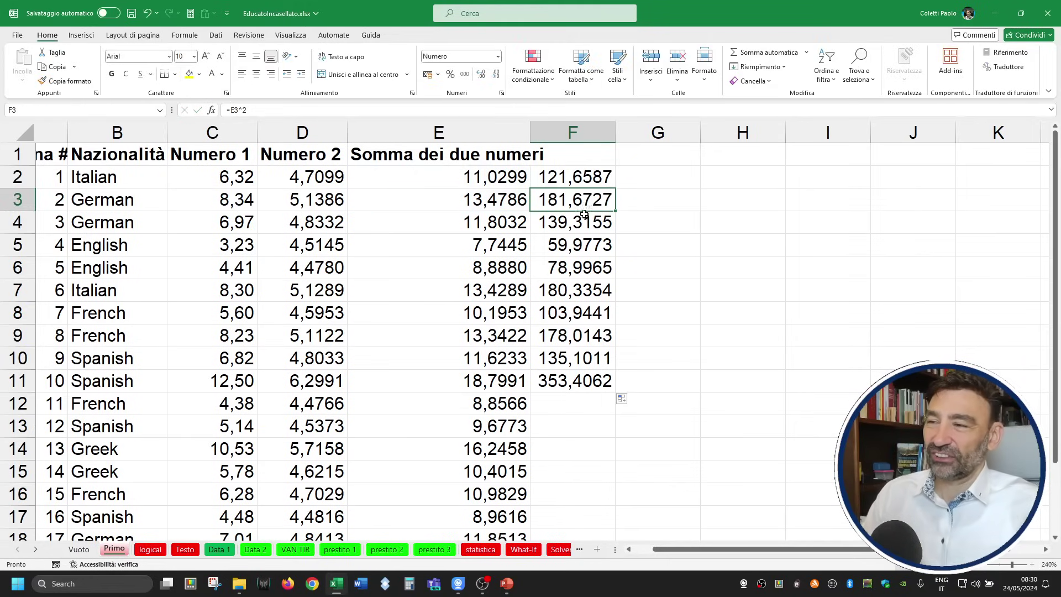
pyautogui.doubleClick(586, 223)
pyautogui.press('Escape')
pyautogui.doubleClick(585, 247)
pyautogui.press('Escape')
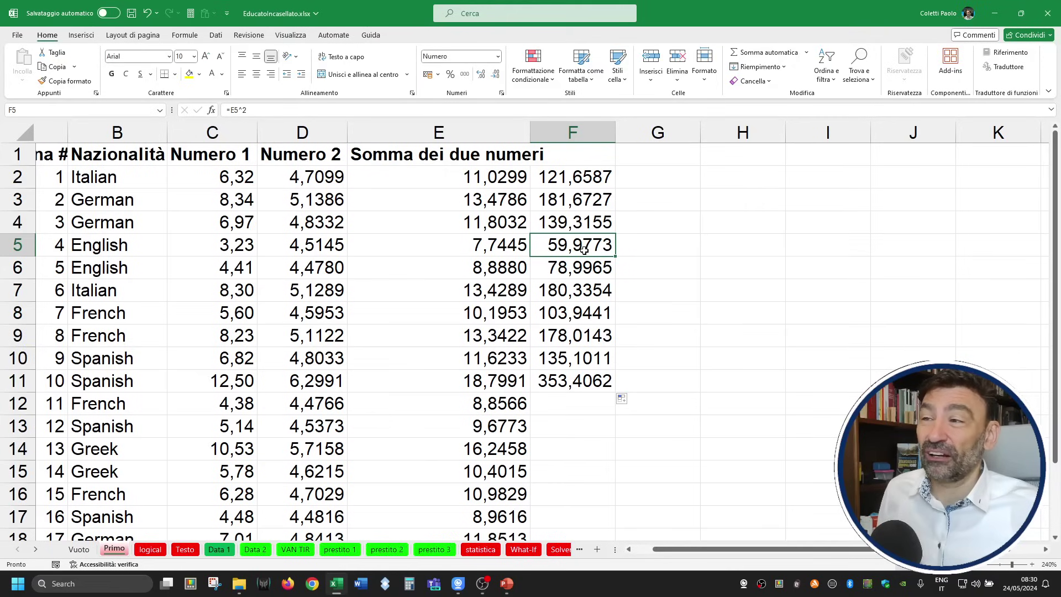
# Refill the formula down to F11 and review the relative E references in F3 and F2.
pyautogui.click(504, 179)
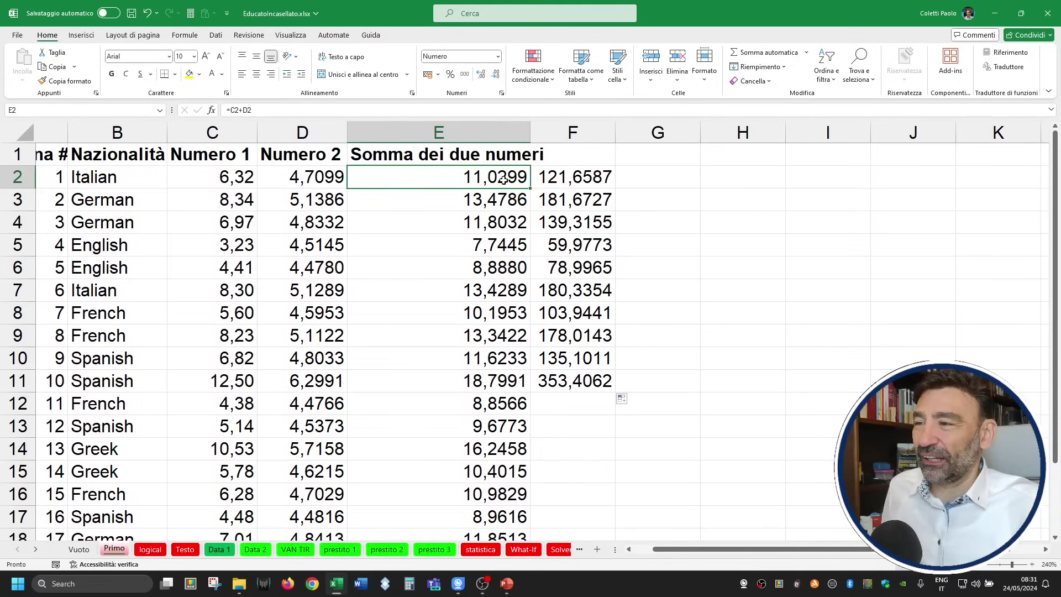
pyautogui.click(539, 310)
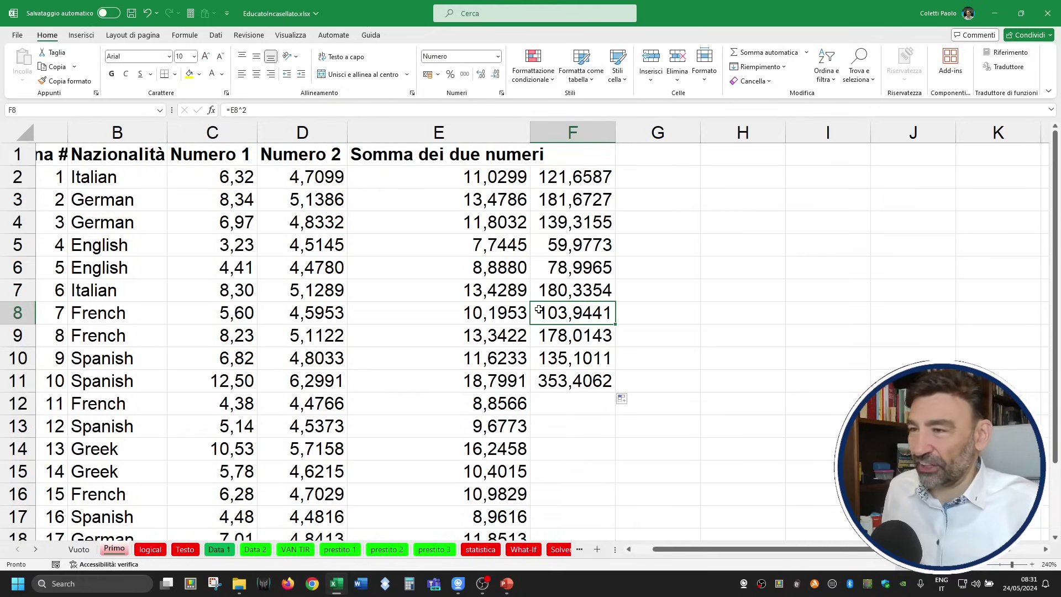
pyautogui.click(598, 178)
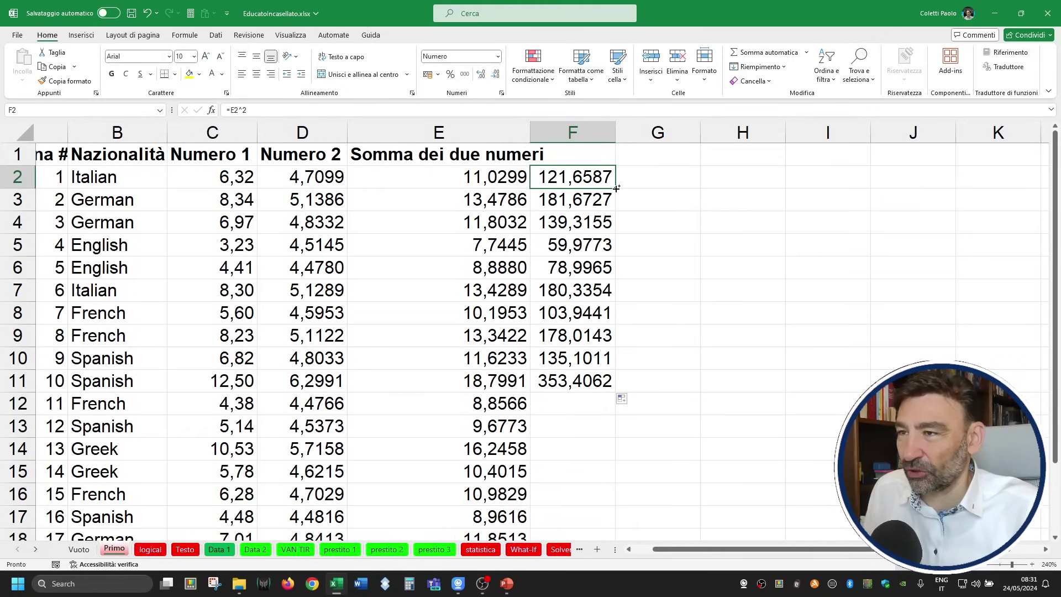
pyautogui.moveTo(614, 187); pyautogui.dragTo(602, 369)
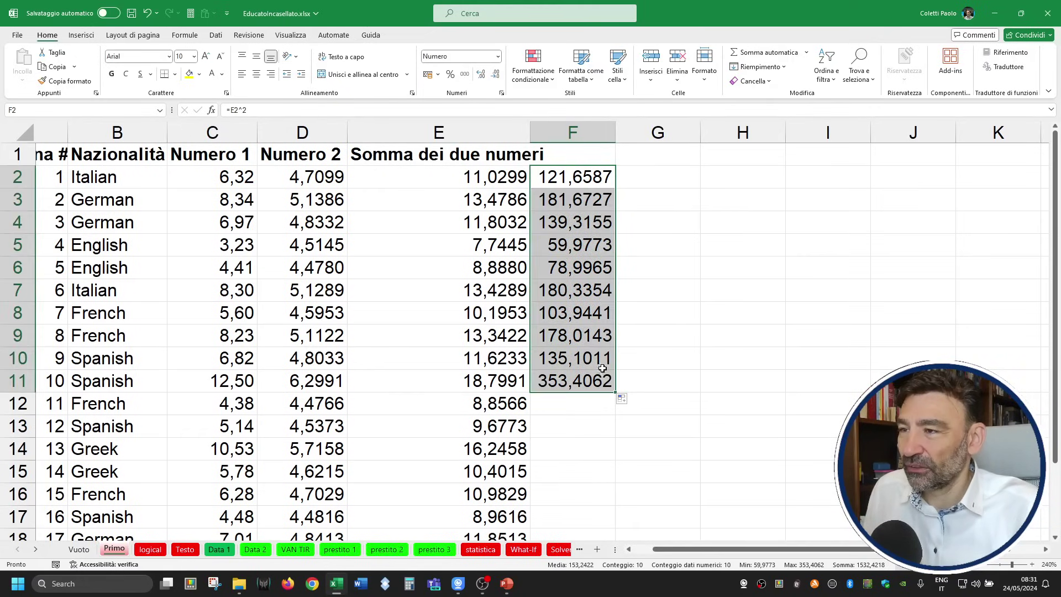
pyautogui.click(590, 204)
pyautogui.doubleClick(591, 204)
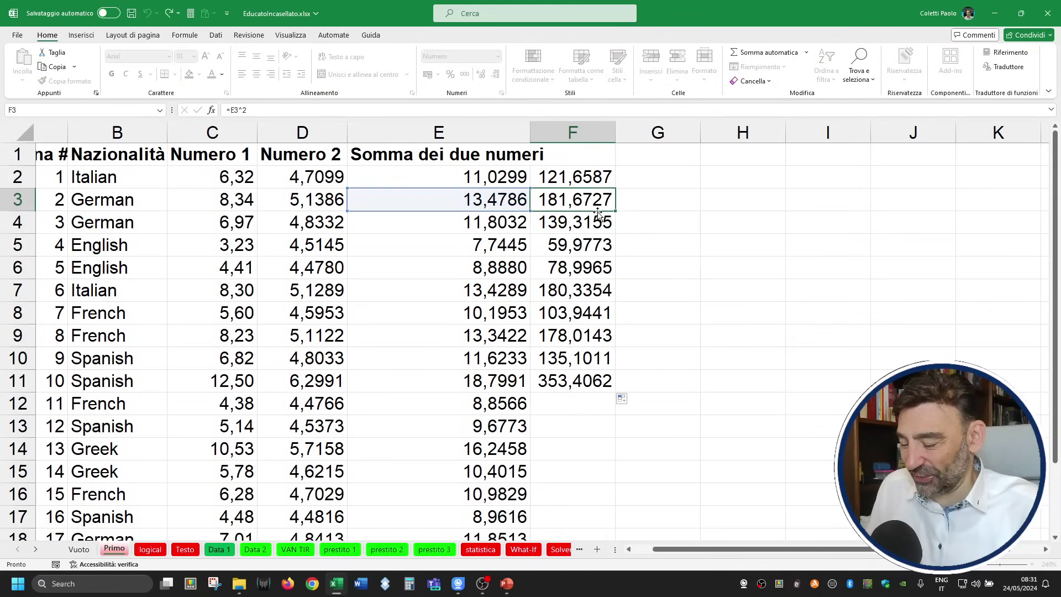
pyautogui.press('Escape')
pyautogui.click(602, 175)
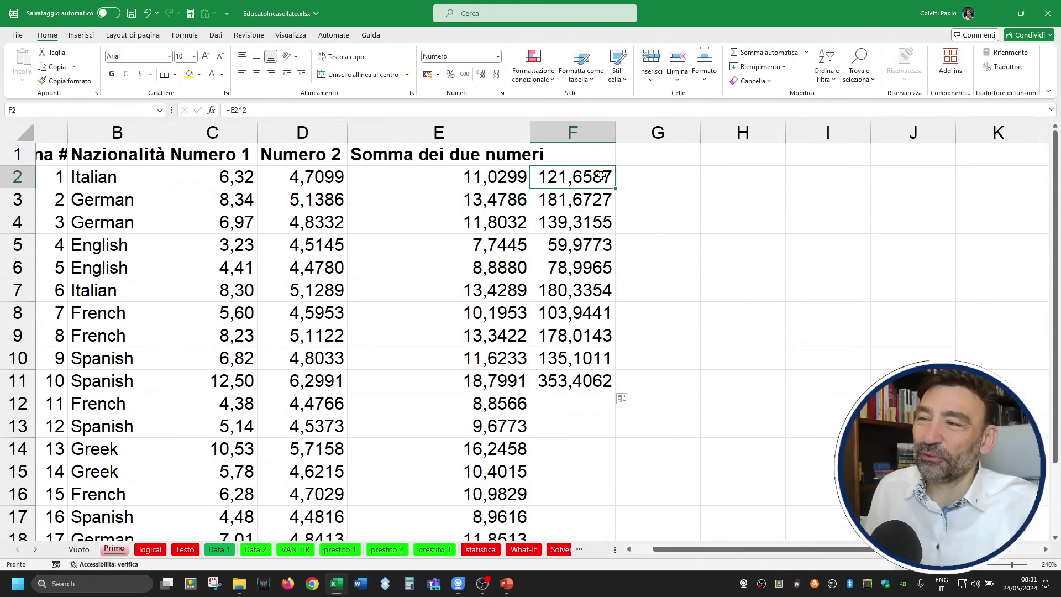
pyautogui.doubleClick(599, 178)
pyautogui.press('Escape')
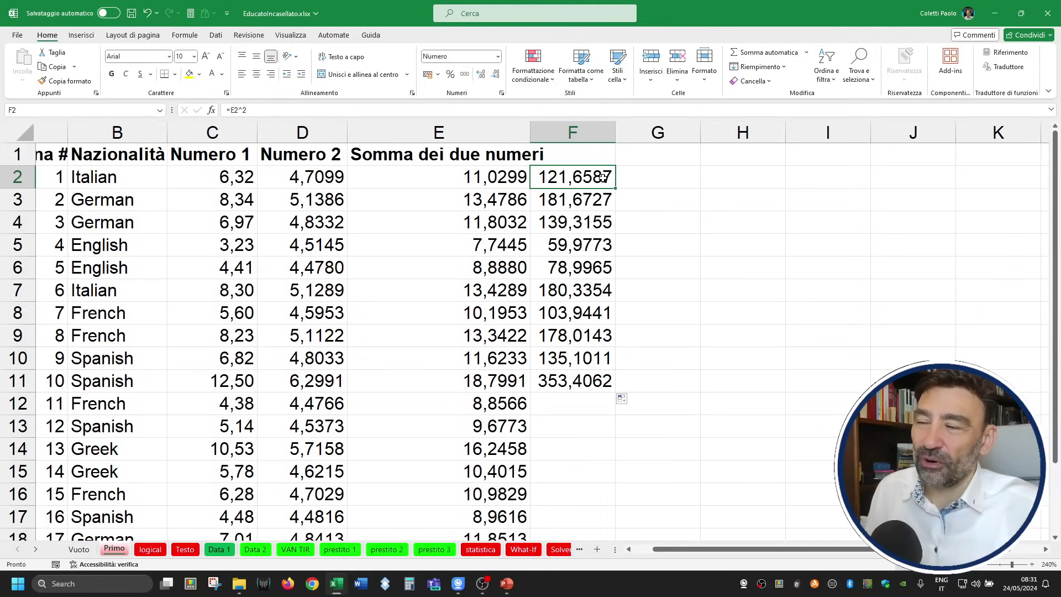
pyautogui.doubleClick(603, 178)
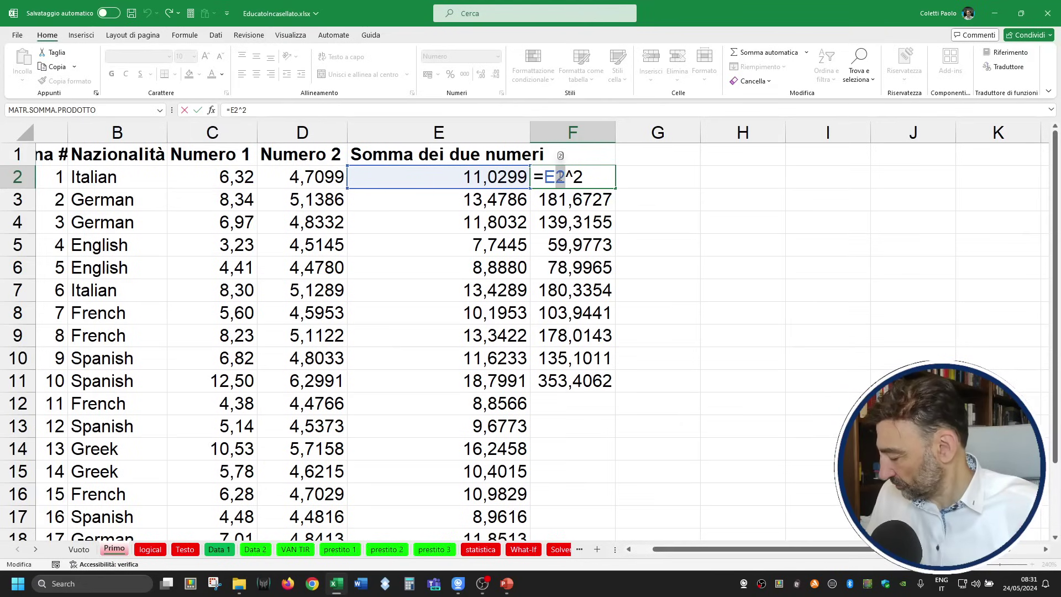
pyautogui.hotkey('ctrl', 'Return')
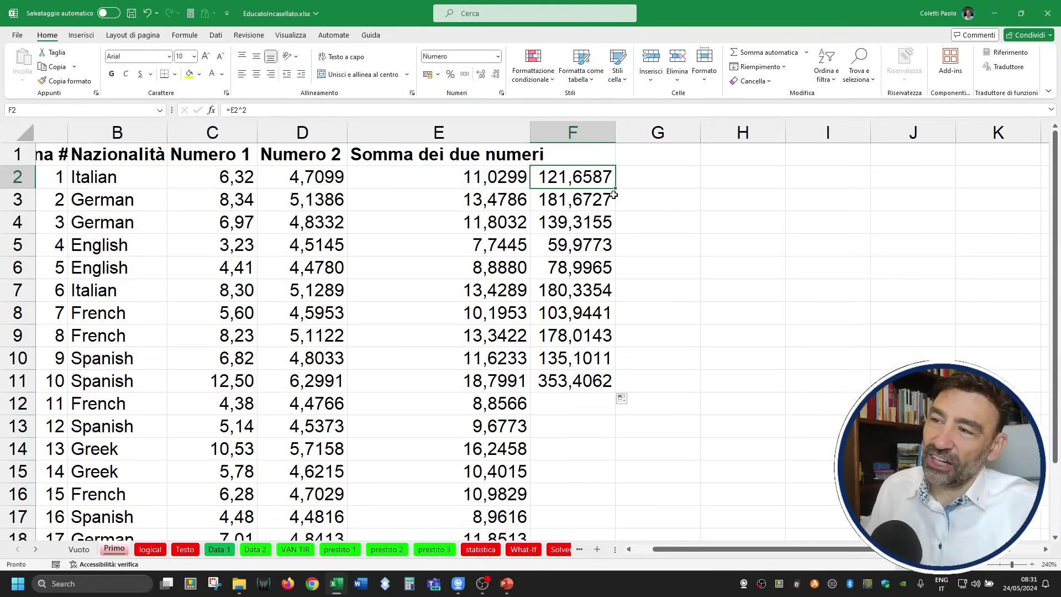
# Copy F2's squaring formula right into G2.
pyautogui.moveTo(615, 188); pyautogui.dragTo(678, 186)
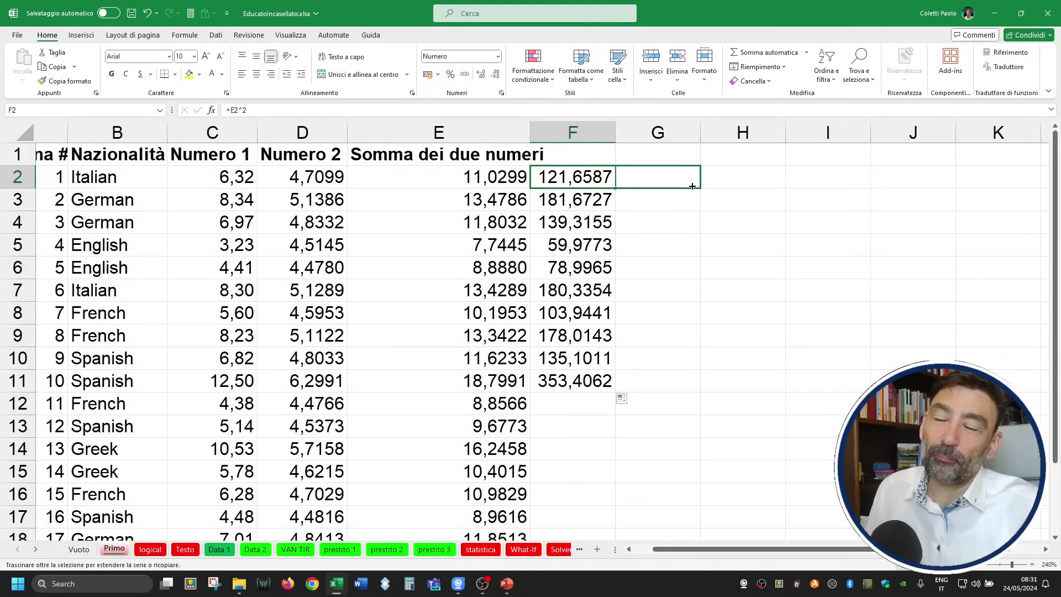
pyautogui.moveTo(692, 186); pyautogui.dragTo(694, 186)
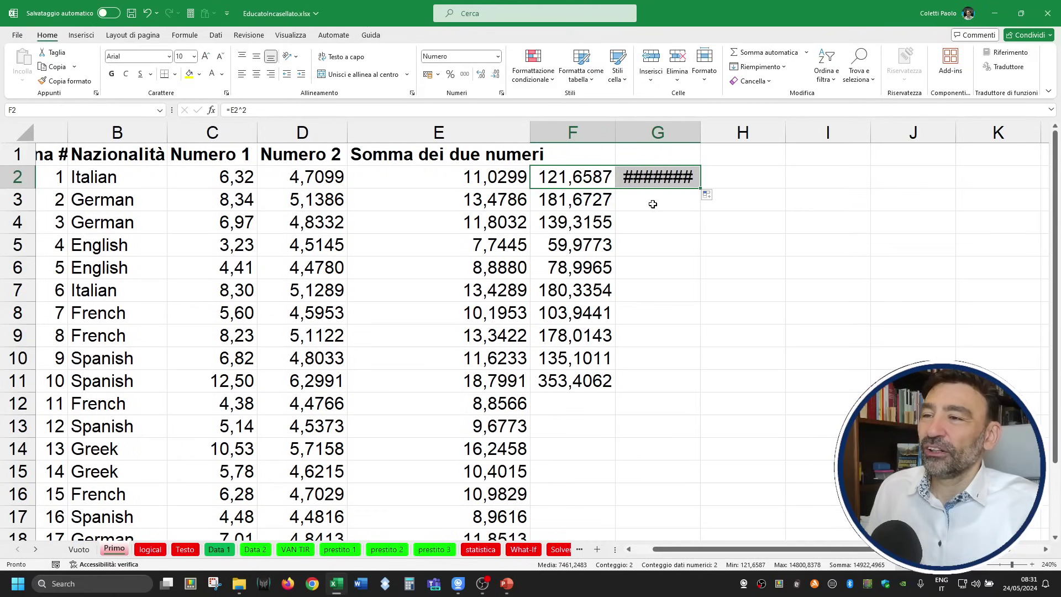
pyautogui.click(670, 213)
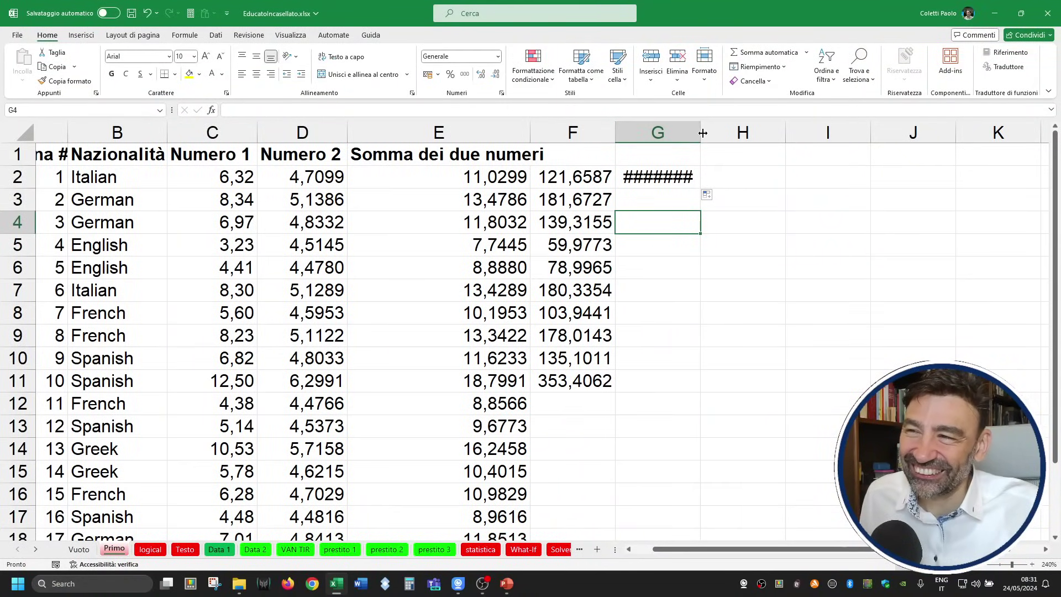
# Set column G's width to 15 so 14800,8378 displays in full.
pyautogui.moveTo(700, 133)
pyautogui.mouseDown()
pyautogui.moveTo(916, 133)
pyautogui.moveTo(691, 143)
pyautogui.mouseUp()
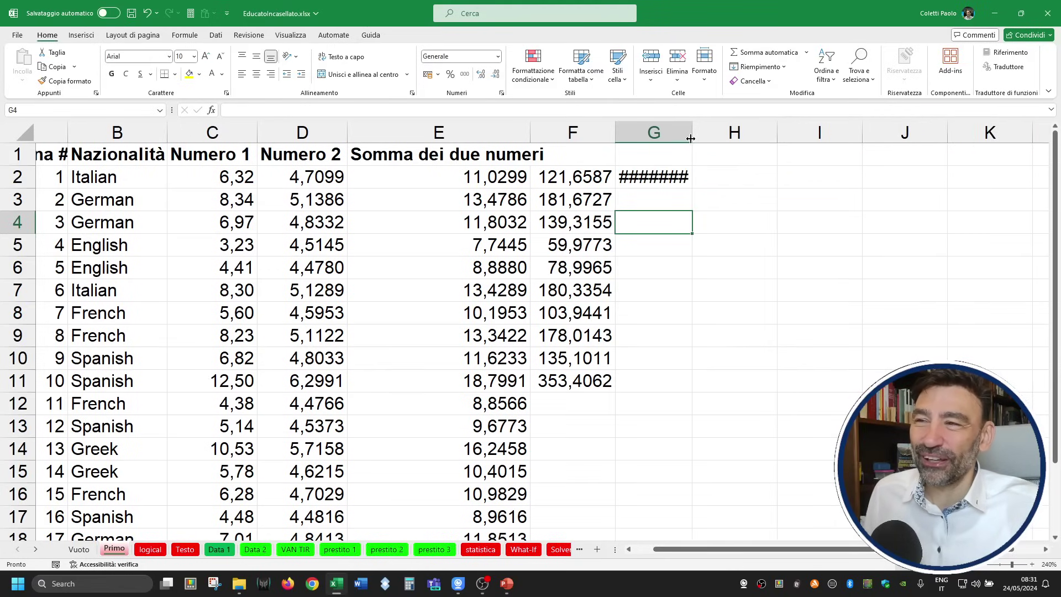
pyautogui.click(691, 137)
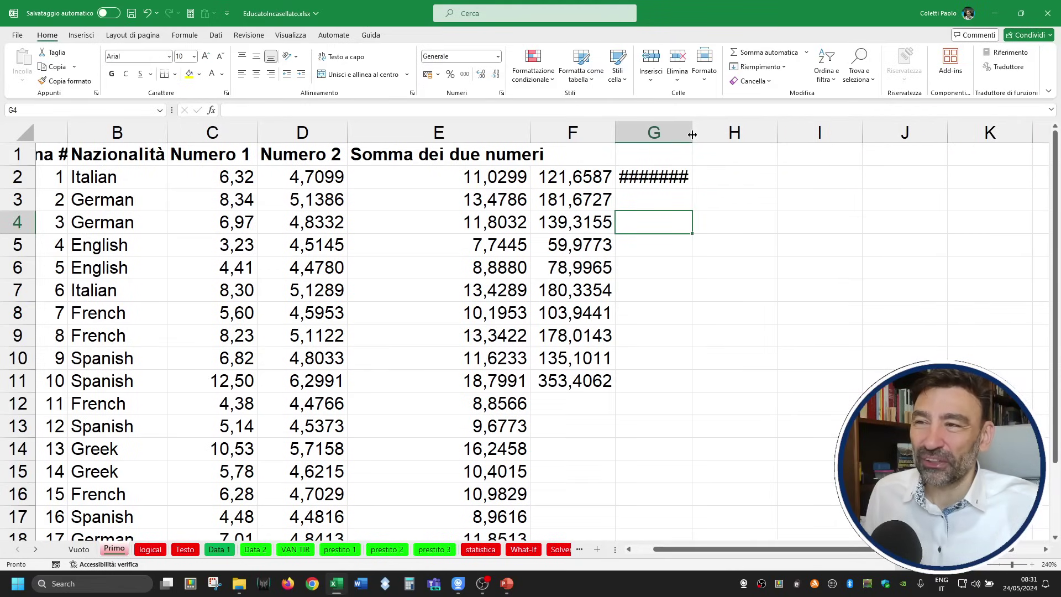
pyautogui.doubleClick(692, 135)
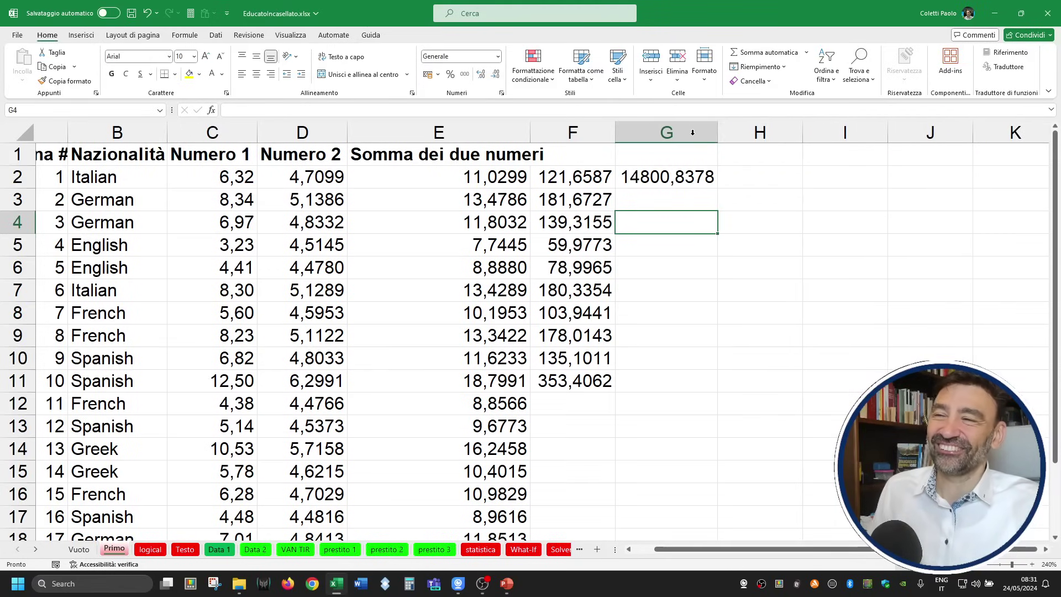
pyautogui.moveTo(717, 133); pyautogui.dragTo(687, 132)
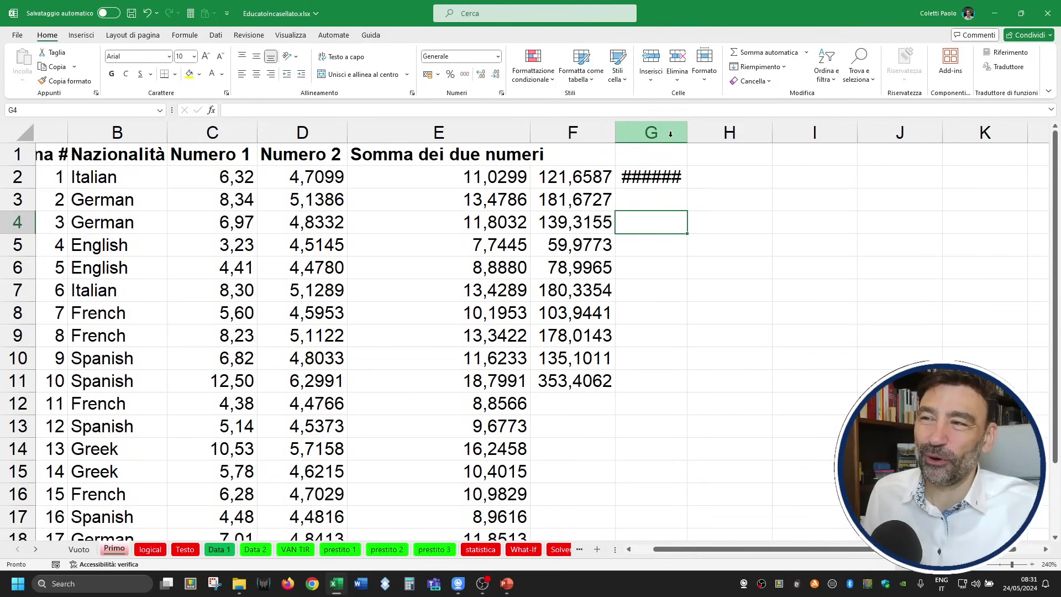
pyautogui.rightClick(670, 134)
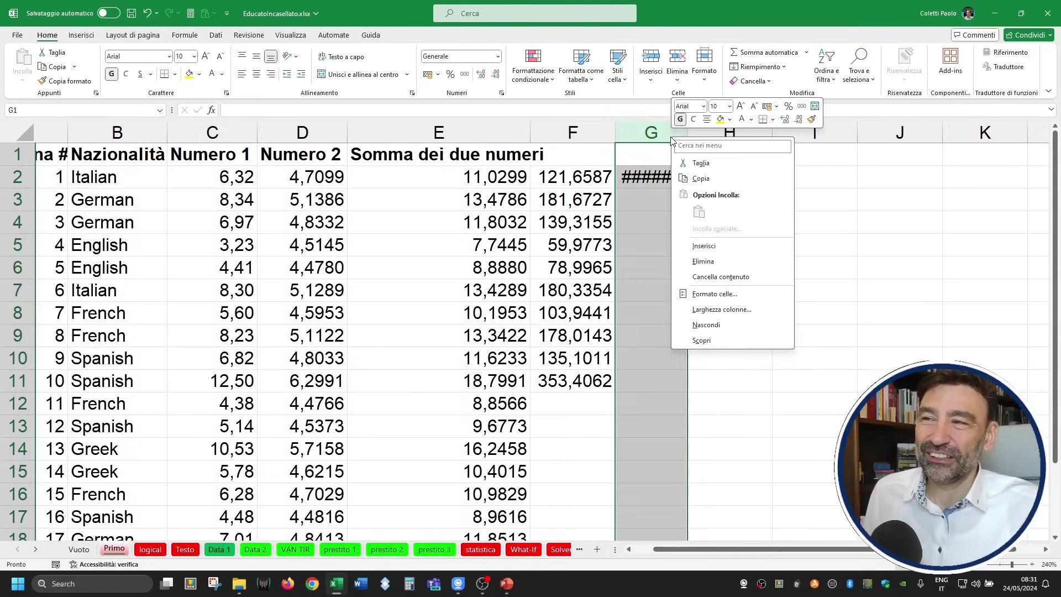
pyautogui.click(712, 310)
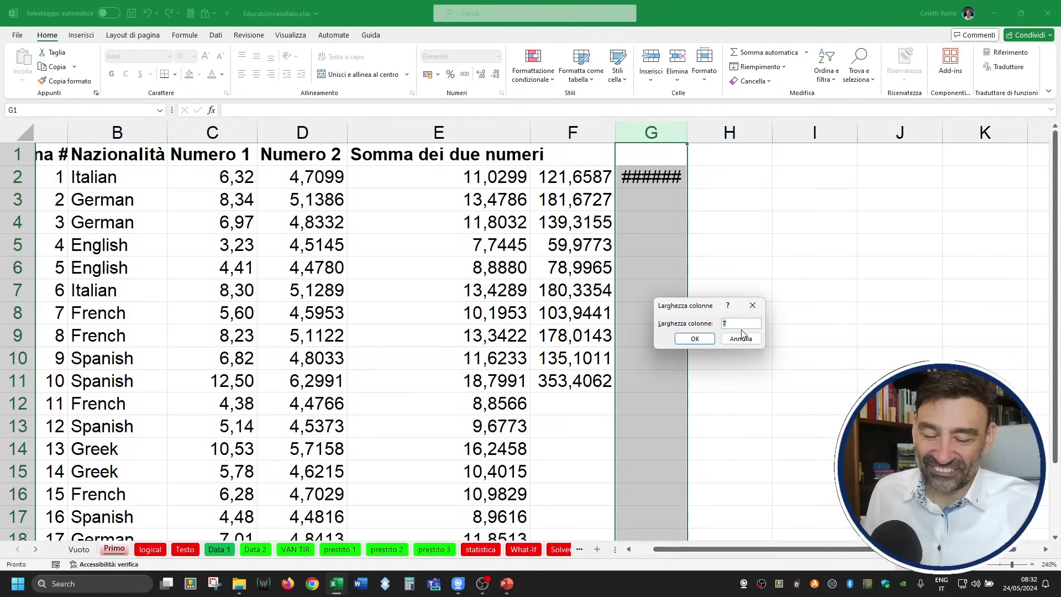
pyautogui.write('15')
pyautogui.press('Return')
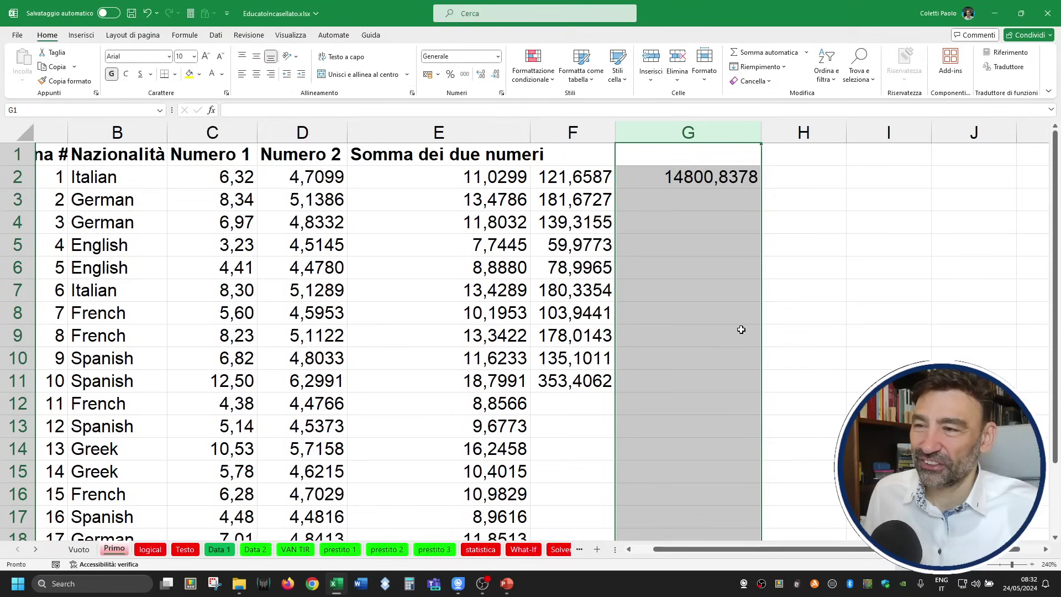
pyautogui.doubleClick(761, 133)
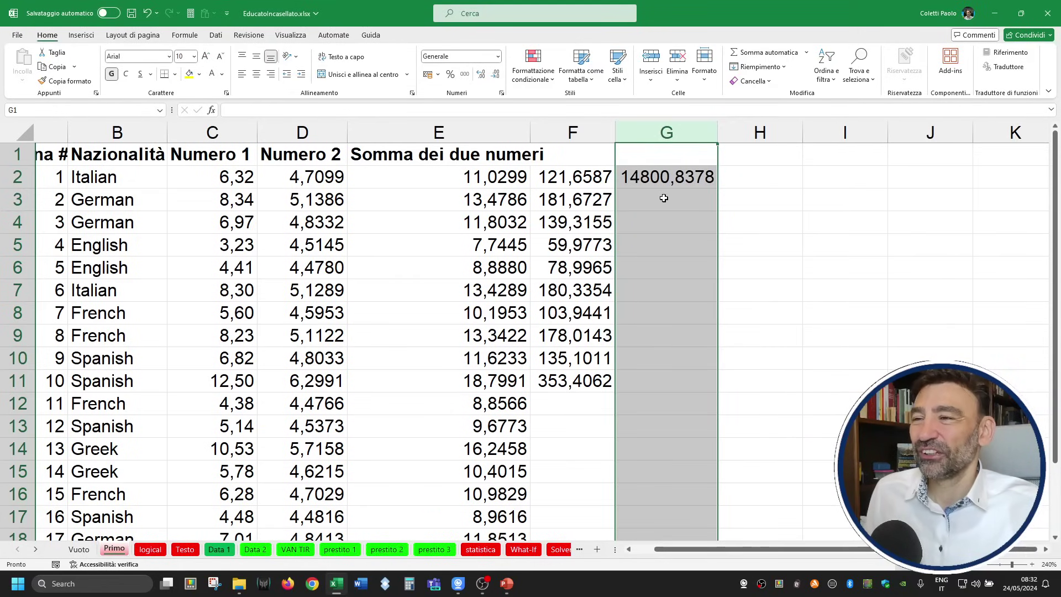
# Check F2's =E2^2 and confirm G2's formula showing 14800,8378.
pyautogui.click(670, 182)
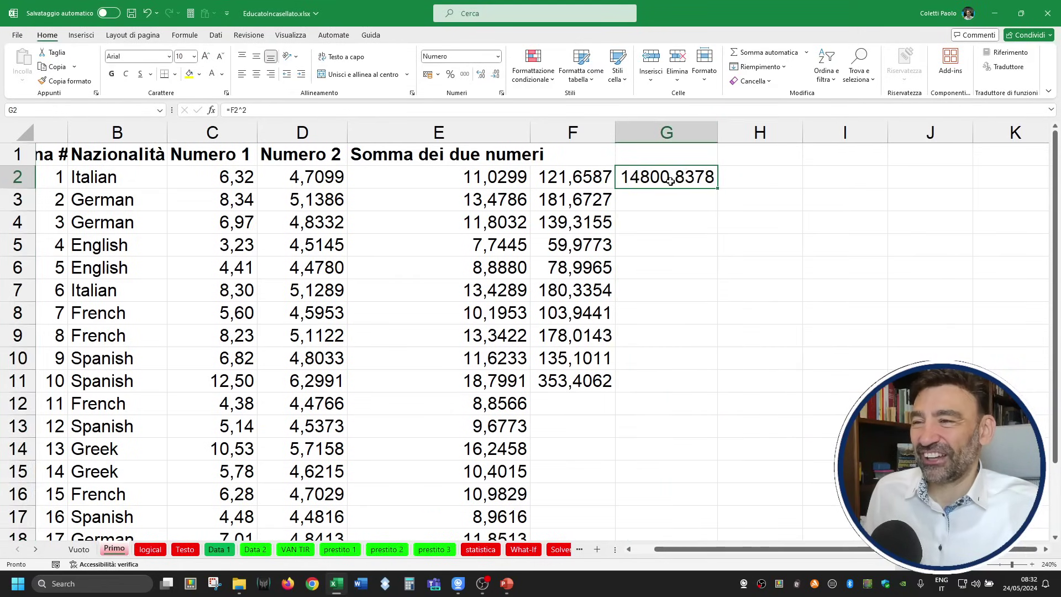
pyautogui.doubleClick(584, 177)
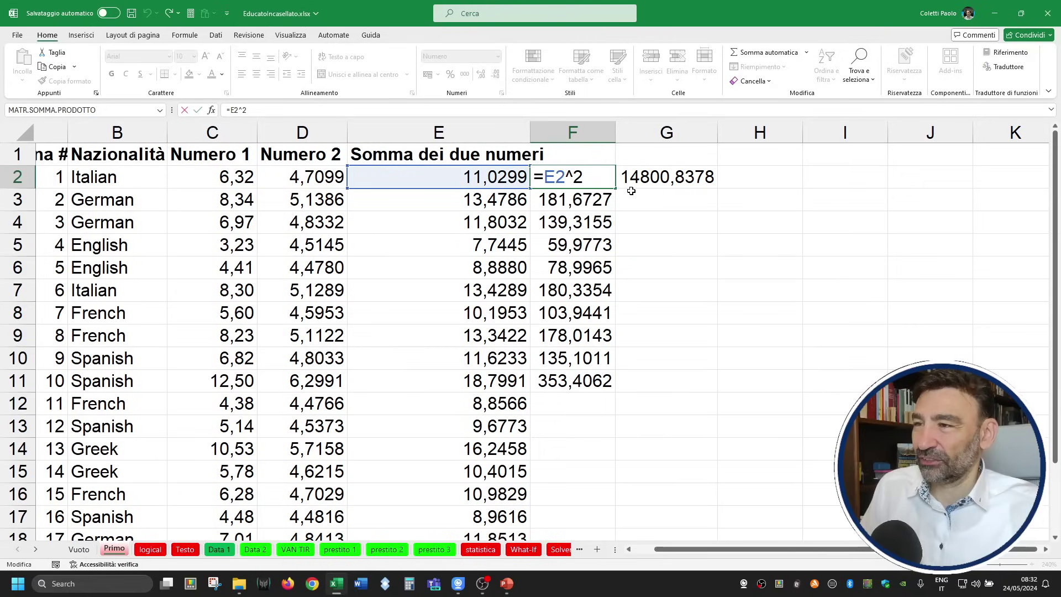
pyautogui.press('Escape')
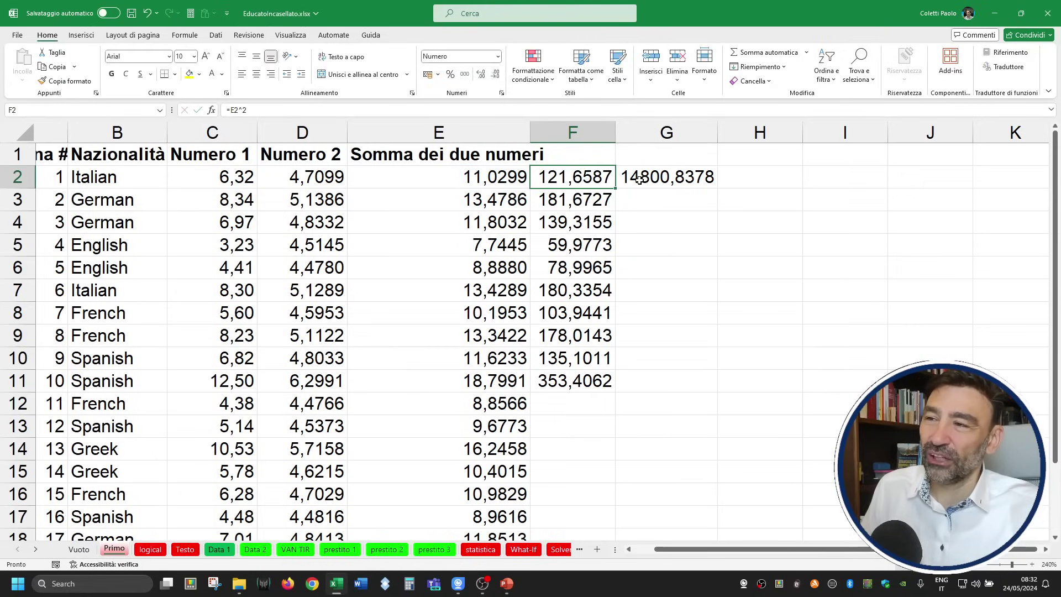
pyautogui.doubleClick(659, 178)
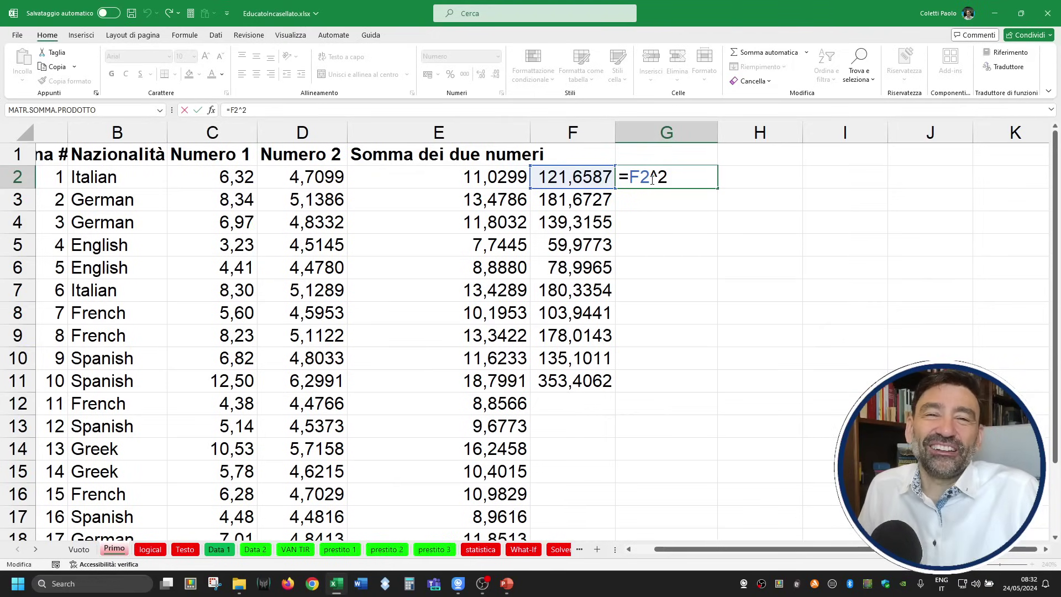
pyautogui.hotkey('ctrl', 'Return')
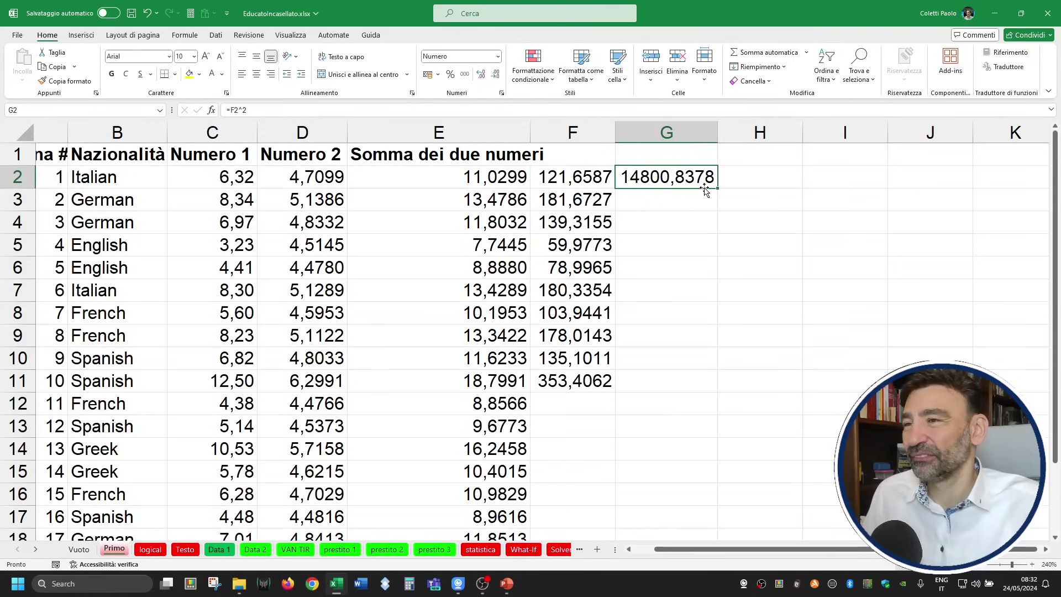
# Start the formula =E4-C4 in cell H7.
pyautogui.click(703, 216)
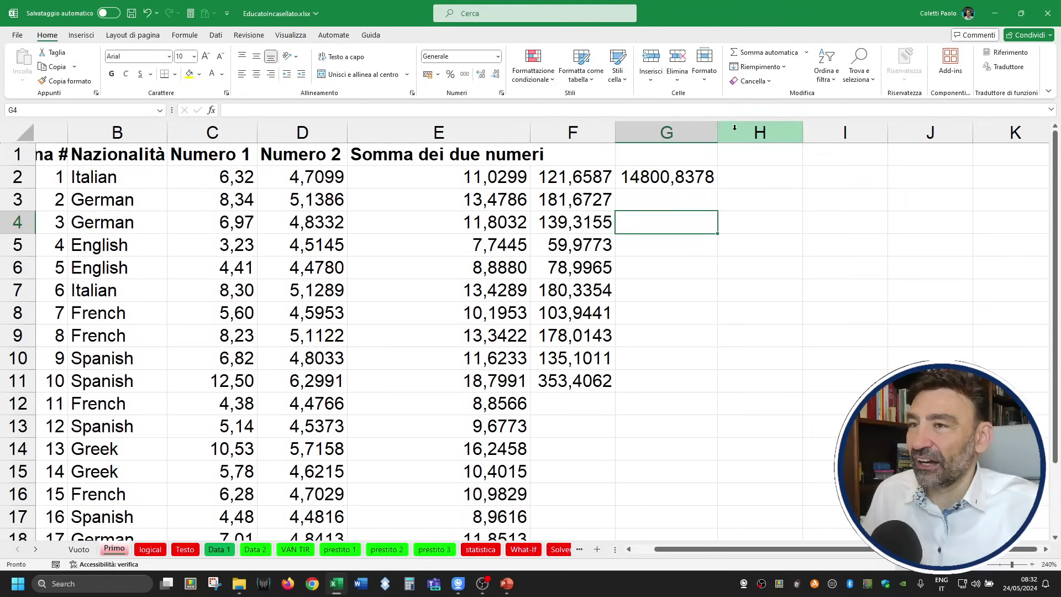
pyautogui.click(765, 297)
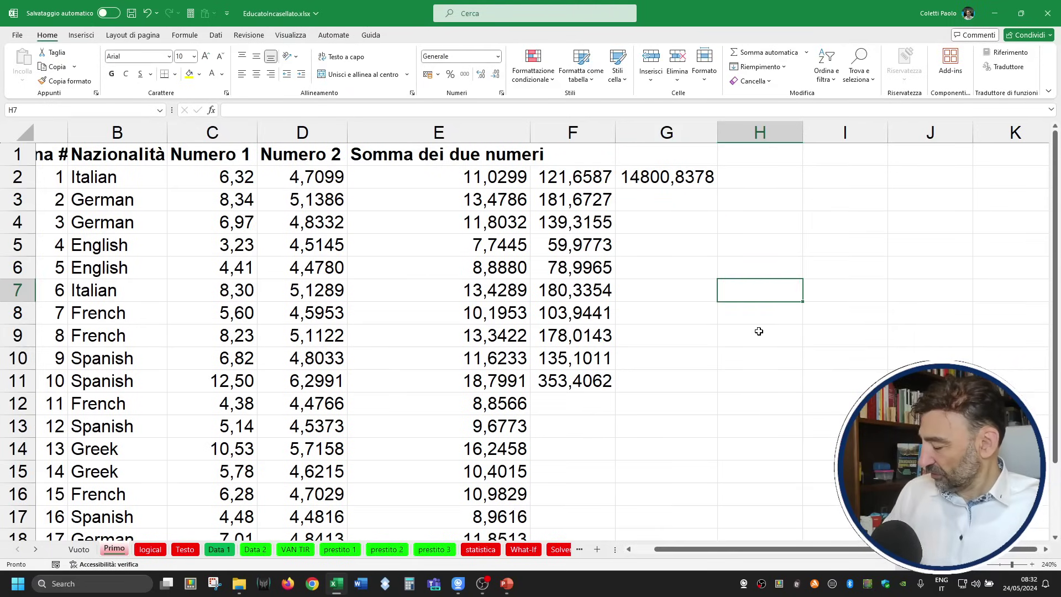
pyautogui.write('=E4')
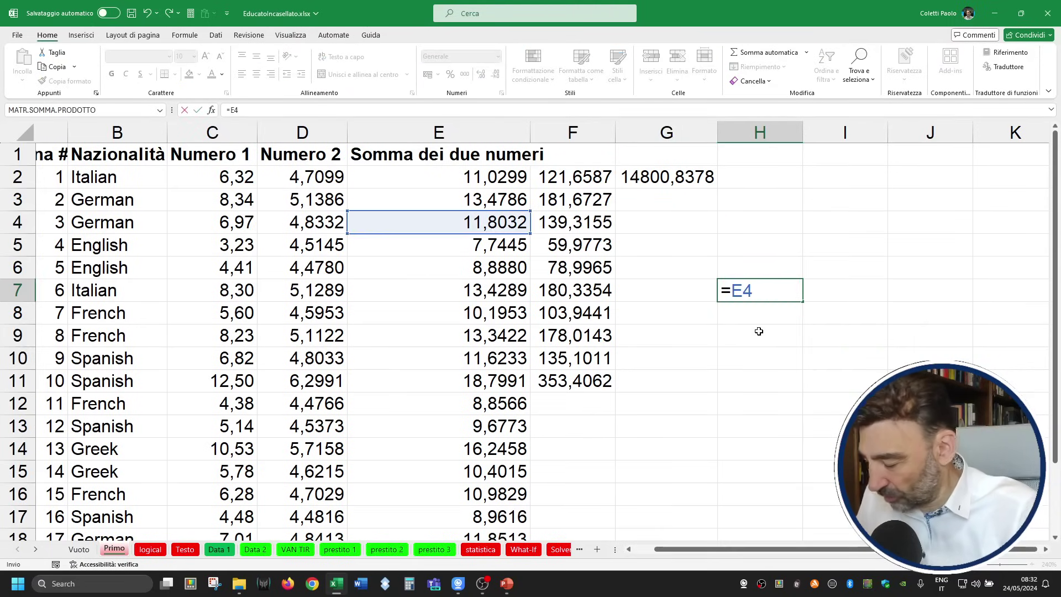
pyautogui.write('-C')
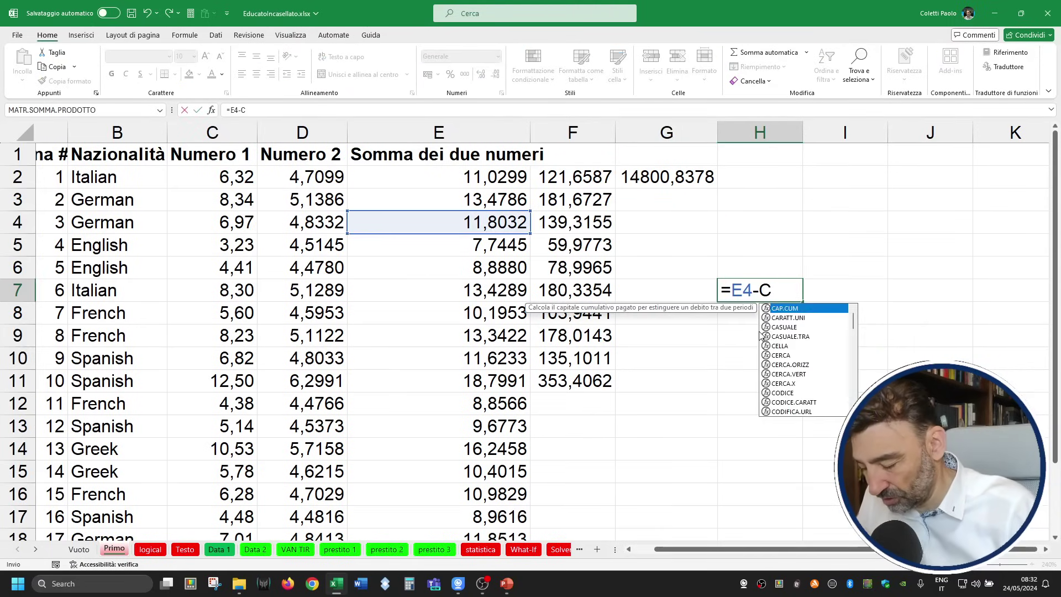
pyautogui.write('4')
# Confirm =E4-C4 in H7, showing 4,8332, and view its referenced cells.
pyautogui.press('Return')
pyautogui.press('Up')
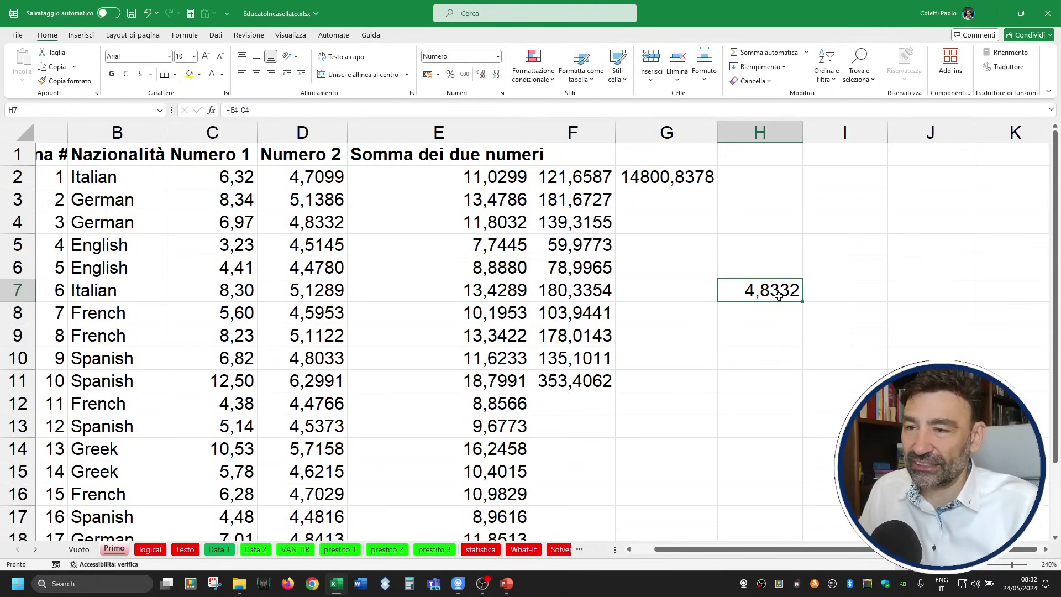
pyautogui.doubleClick(778, 296)
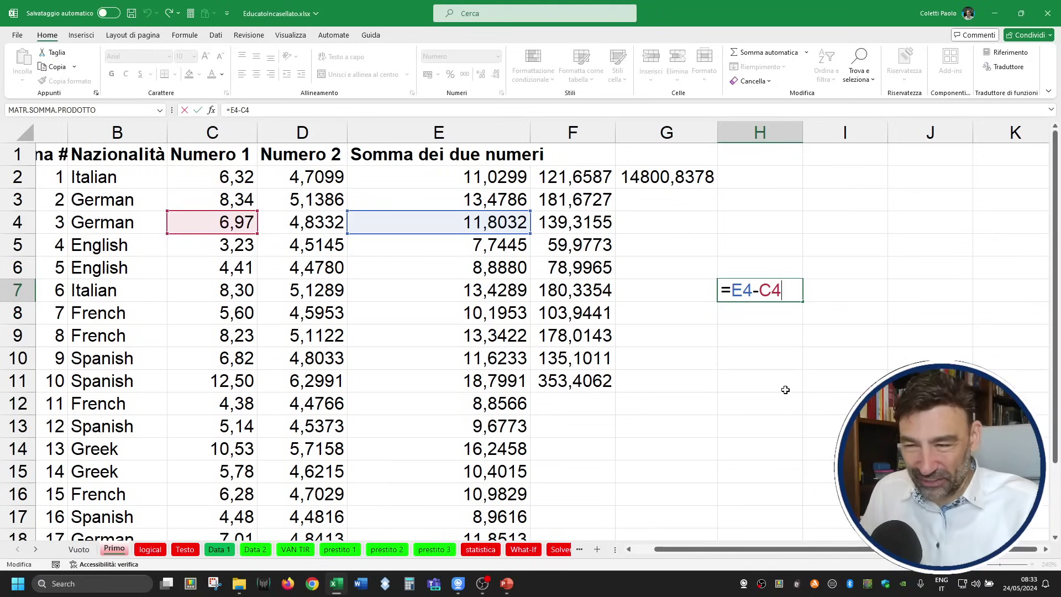
pyautogui.hotkey('ctrl', 'Return')
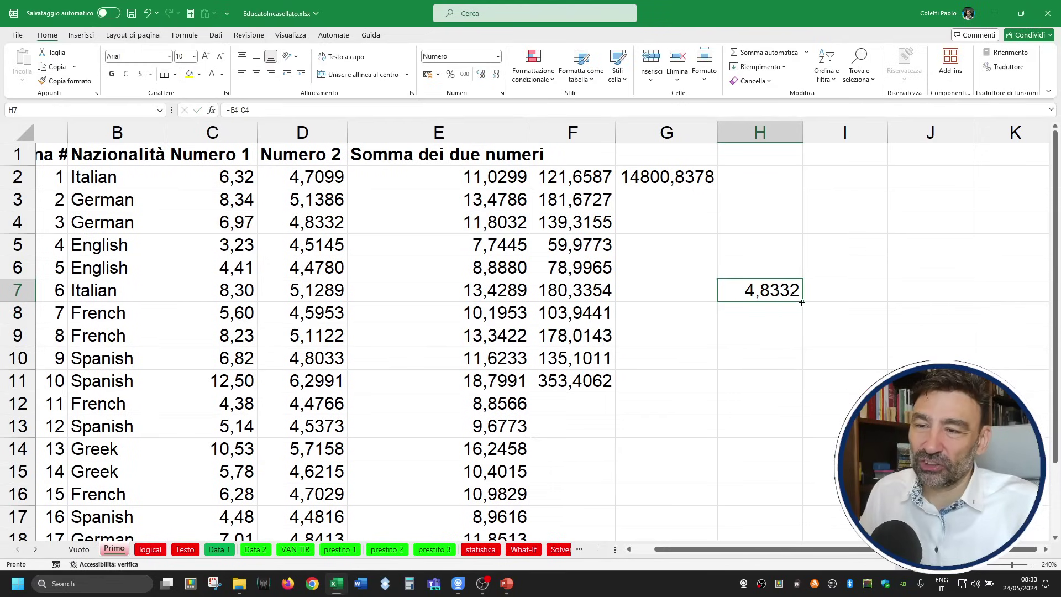
# Fill H7's formula down to H10 and check the shifted references in H8–H10.
pyautogui.moveTo(802, 302); pyautogui.dragTo(800, 370)
pyautogui.click(774, 313)
pyautogui.doubleClick(771, 312)
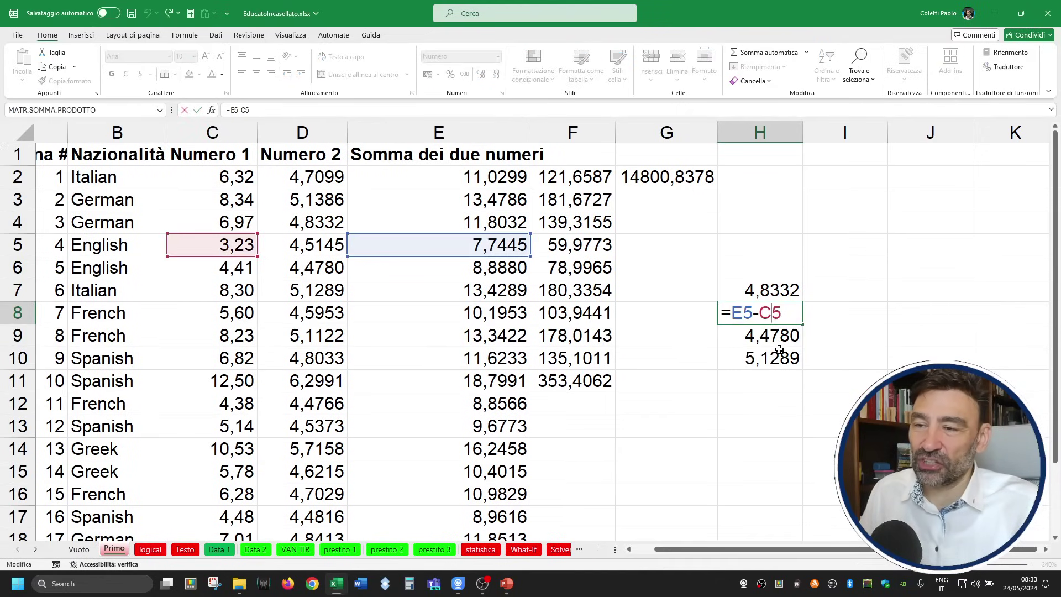
pyautogui.press('Escape')
pyautogui.doubleClick(779, 335)
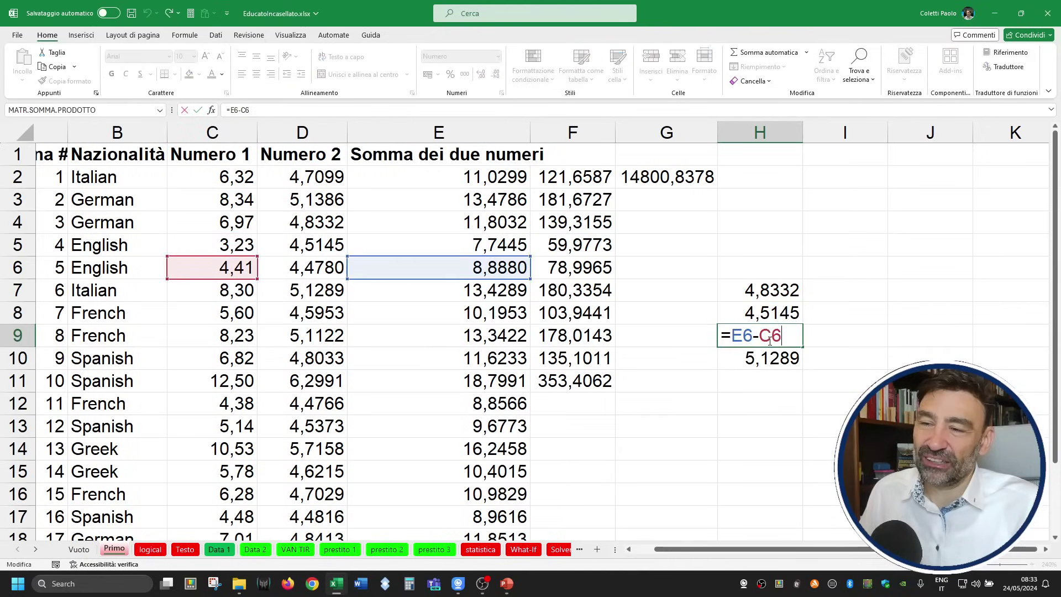
pyautogui.press('Escape')
pyautogui.click(762, 358)
pyautogui.doubleClick(762, 358)
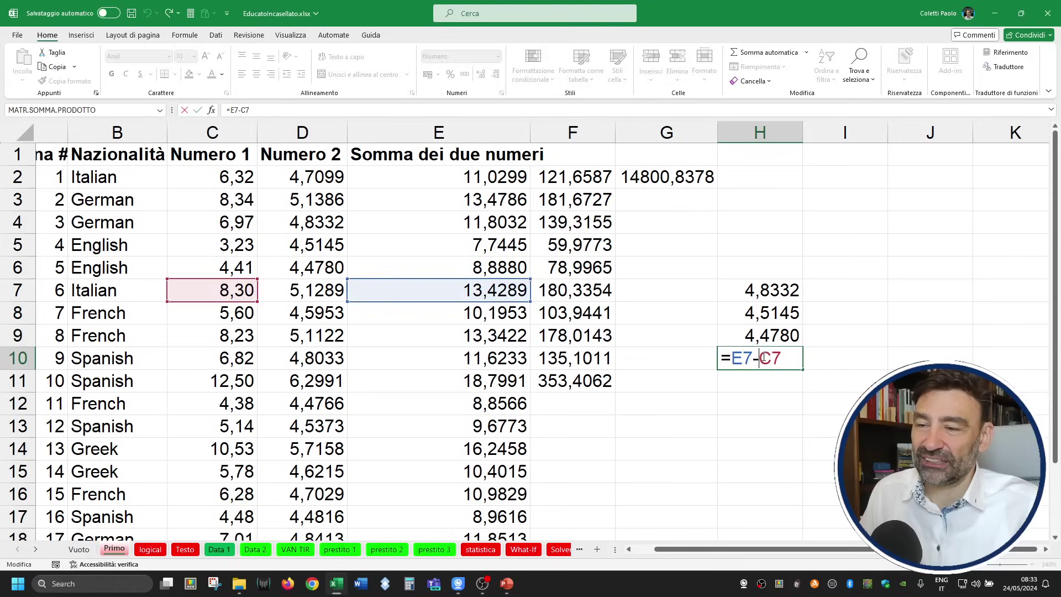
pyautogui.press('Escape')
# Copy H7's formula right into I7 and view its shifted references.
pyautogui.click(787, 284)
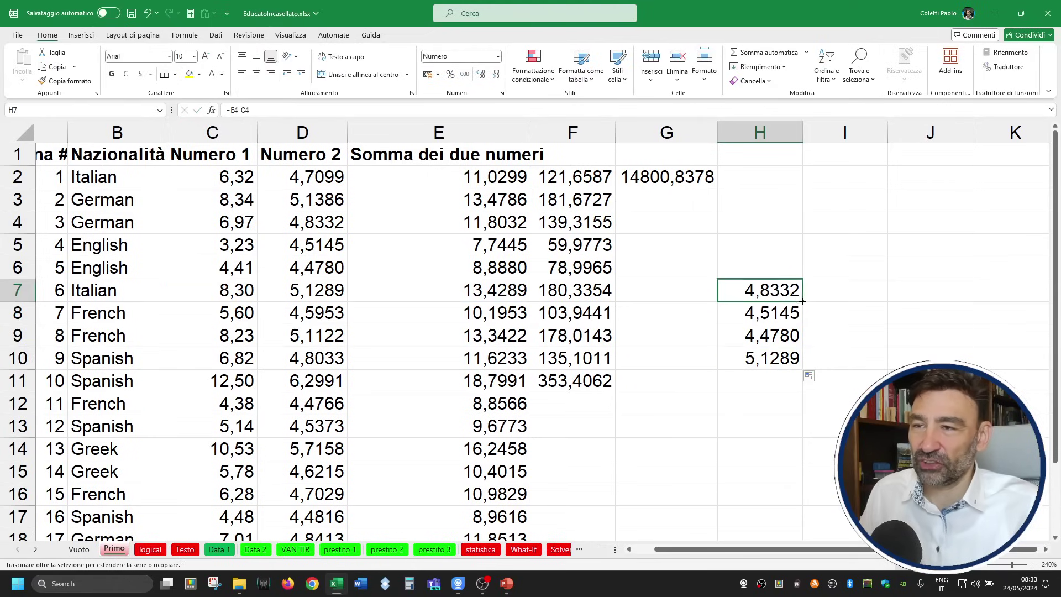
pyautogui.moveTo(801, 301); pyautogui.dragTo(885, 292)
pyautogui.click(852, 288)
pyautogui.doubleClick(852, 288)
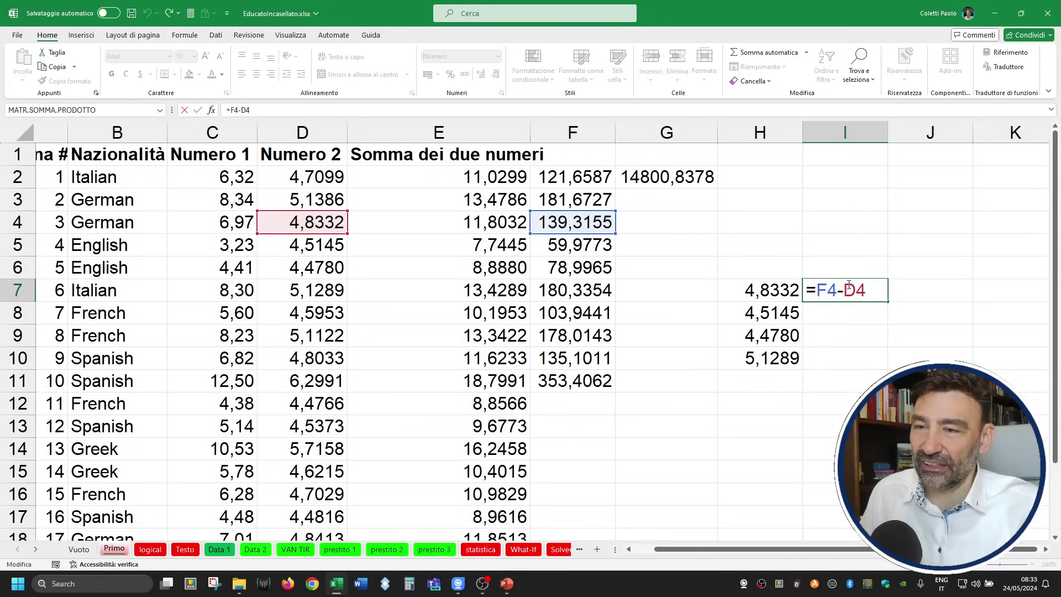
# Leave I7 unchanged at 134,4823 and begin copying H7's formula leftward.
pyautogui.press('Escape')
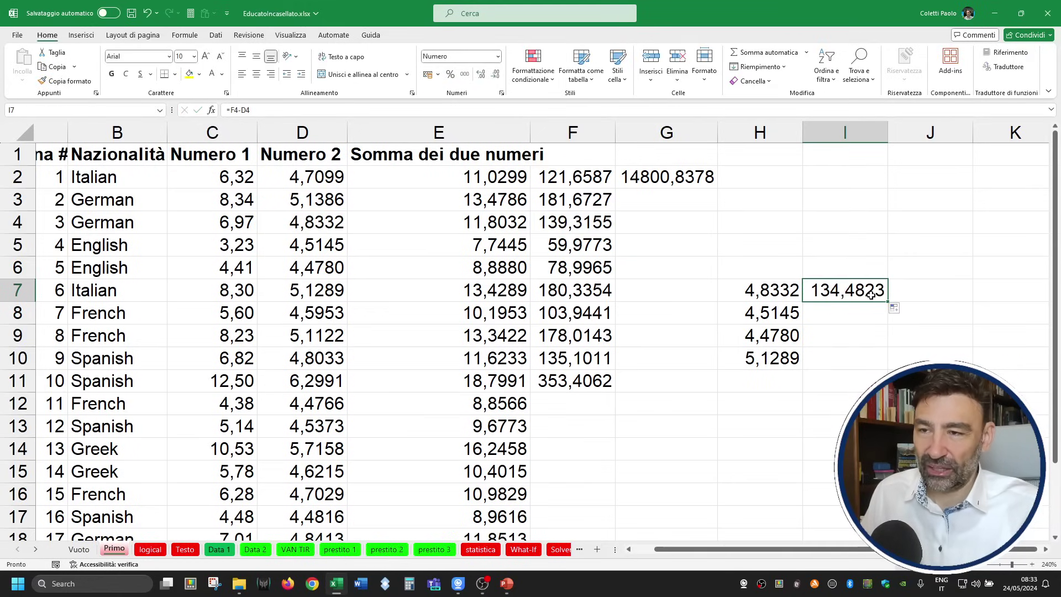
pyautogui.click(789, 298)
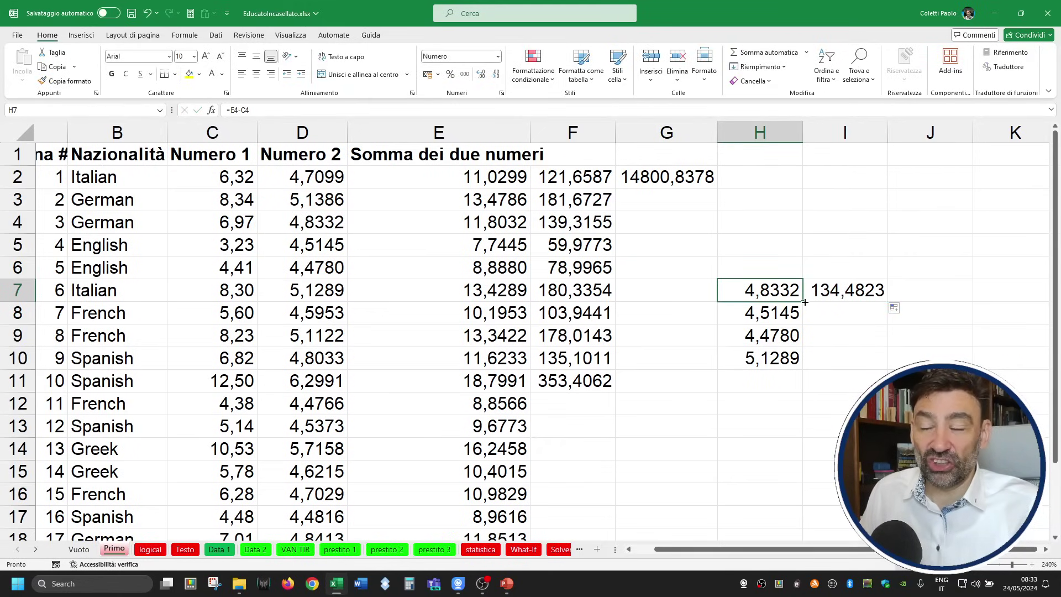
pyautogui.moveTo(805, 302); pyautogui.dragTo(805, 302)
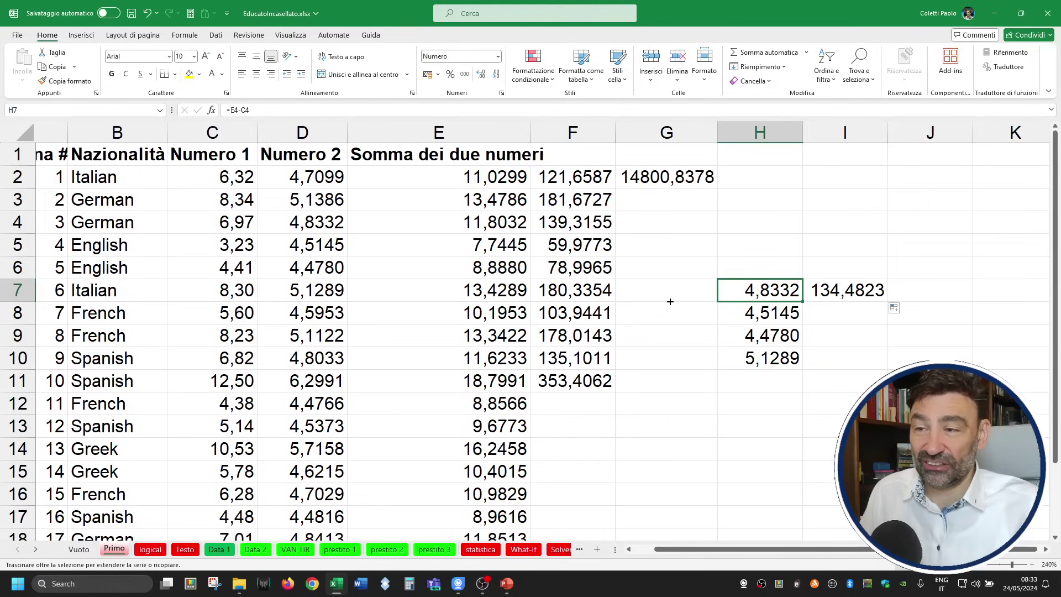
# Copy H7's formula left into G7, producing =D4-B4 and #VALORE!
pyautogui.moveTo(670, 301); pyautogui.dragTo(668, 301)
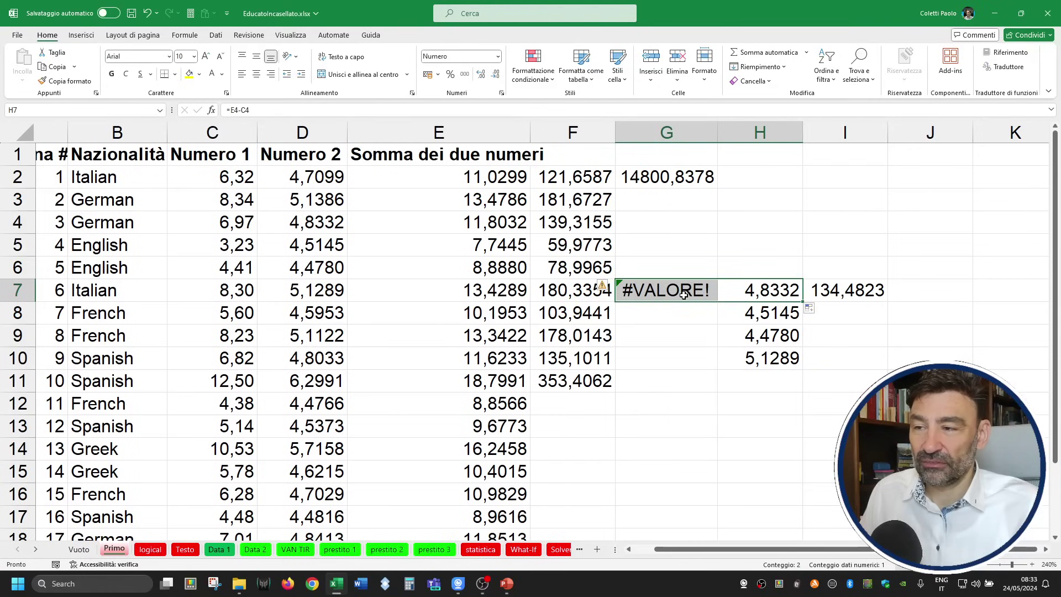
pyautogui.doubleClick(683, 296)
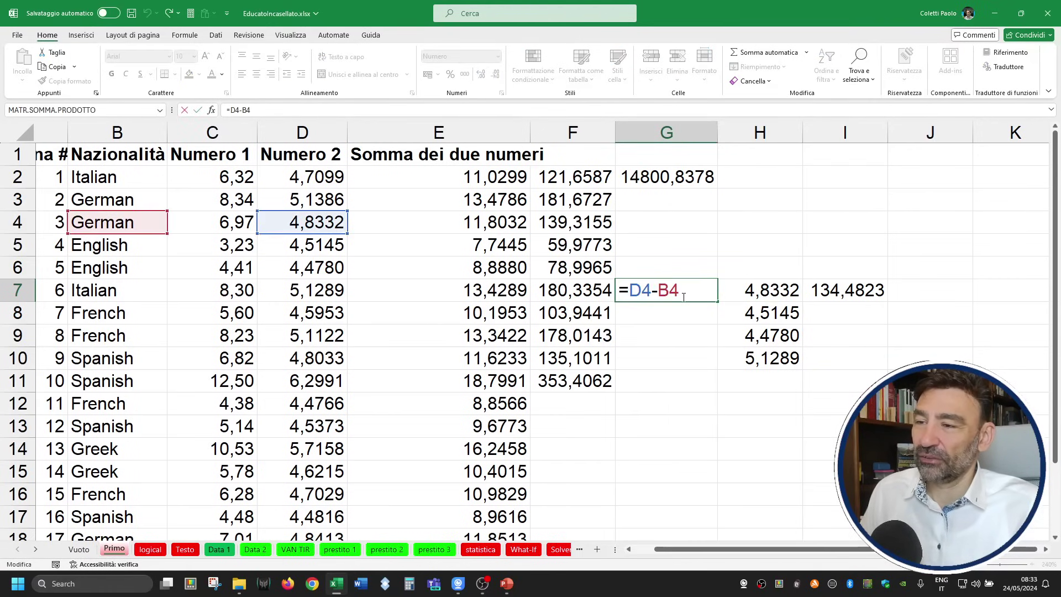
pyautogui.press('Escape')
# Highlight the B4 reference in G7's formula to show it points at text.
pyautogui.doubleClick(696, 286)
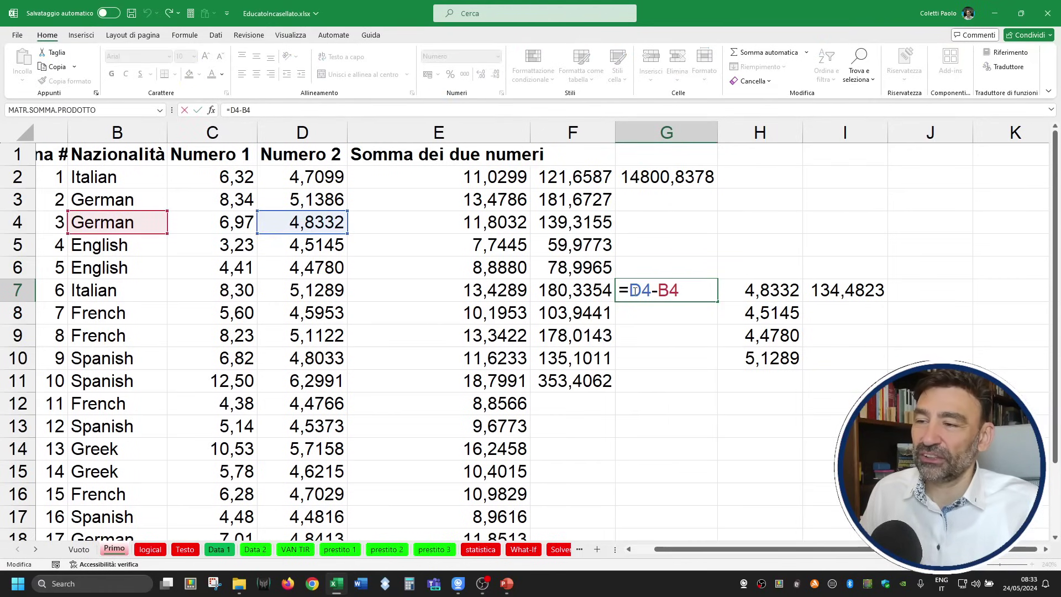
pyautogui.moveTo(635, 291); pyautogui.dragTo(679, 290)
pyautogui.doubleClick(682, 290)
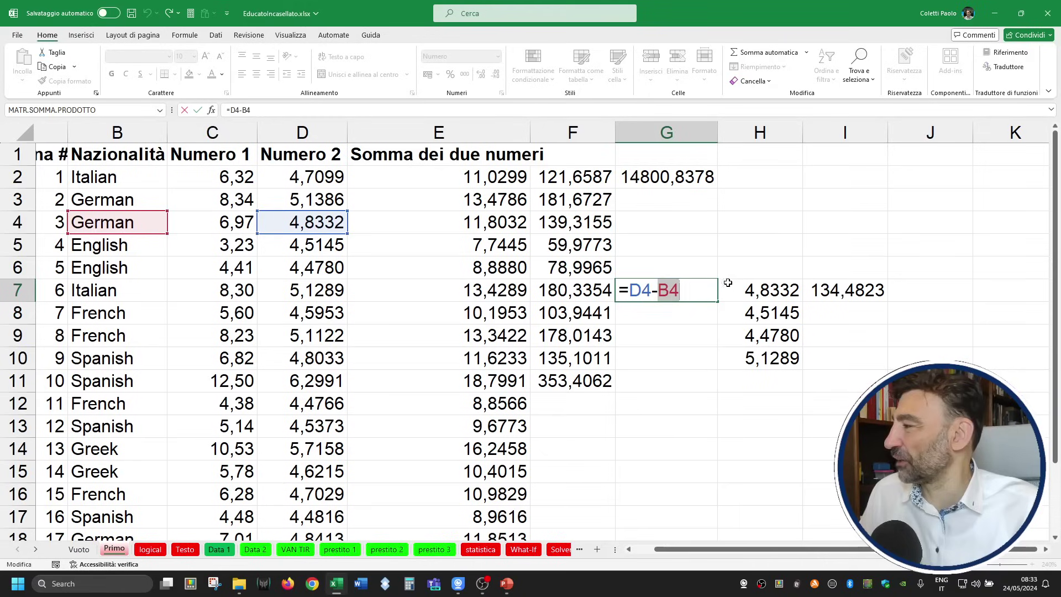
pyautogui.click(673, 291)
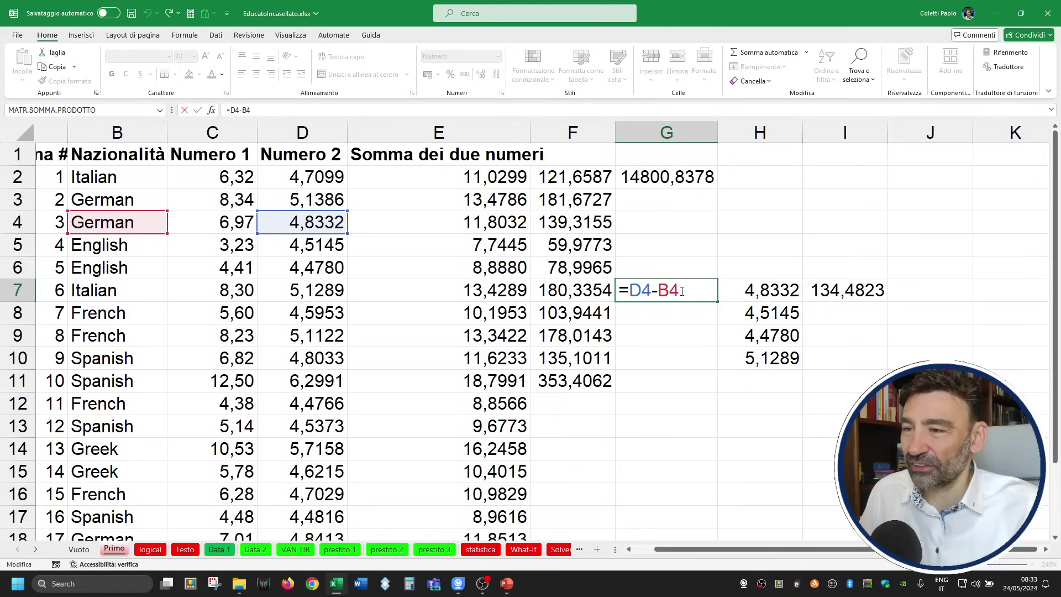
pyautogui.moveTo(682, 291); pyautogui.dragTo(659, 291)
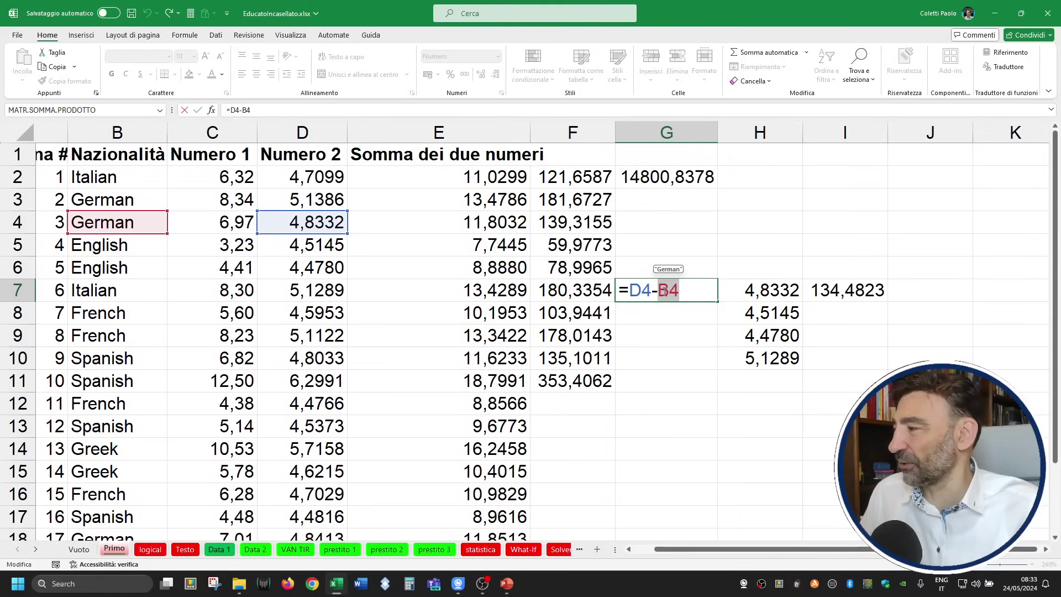
pyautogui.moveTo(668, 290)
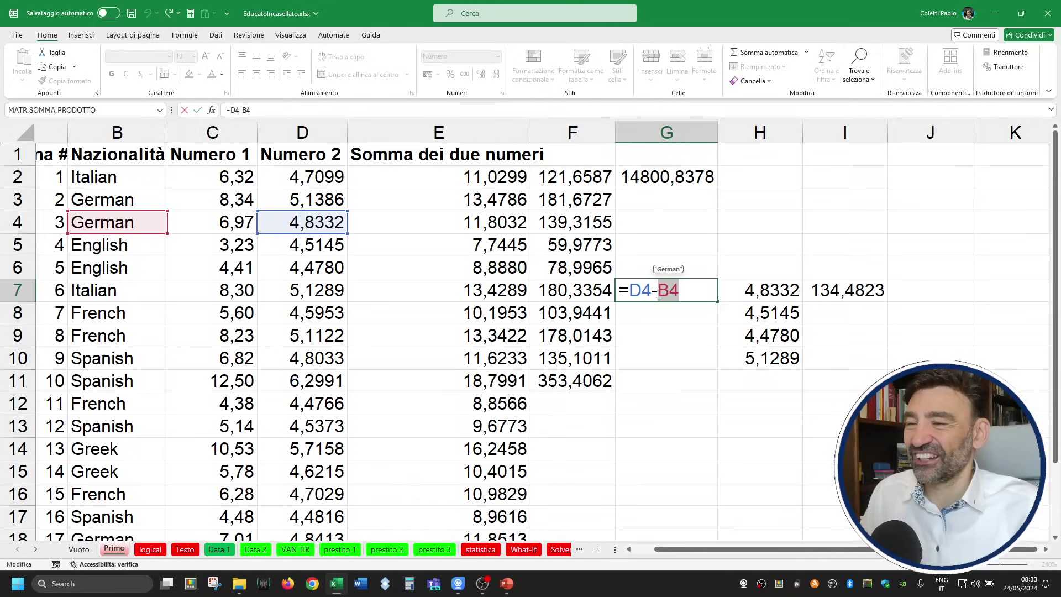
pyautogui.hotkey('ctrl', 'Return')
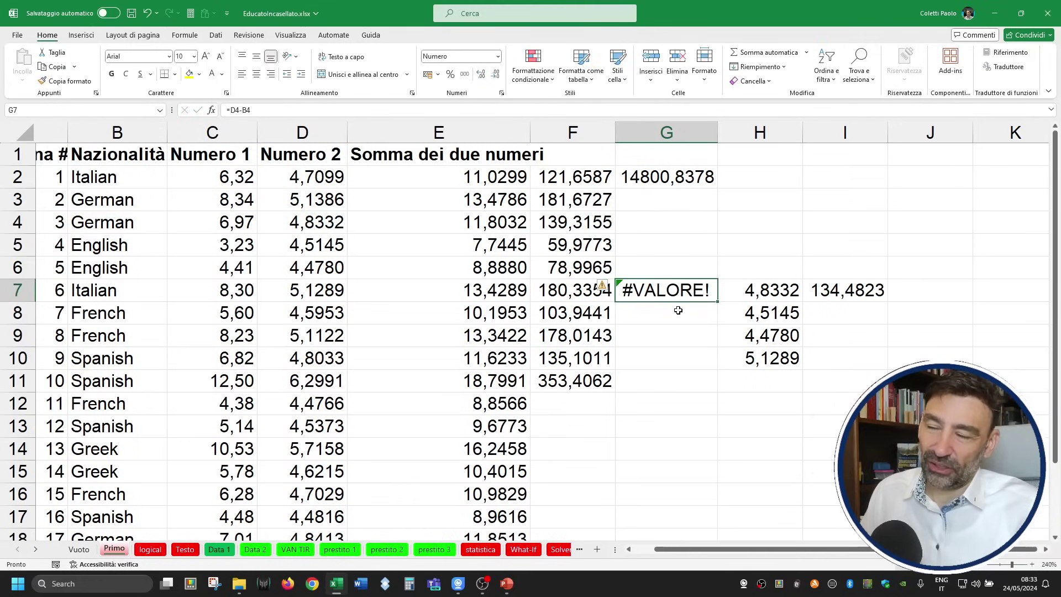
pyautogui.click(783, 296)
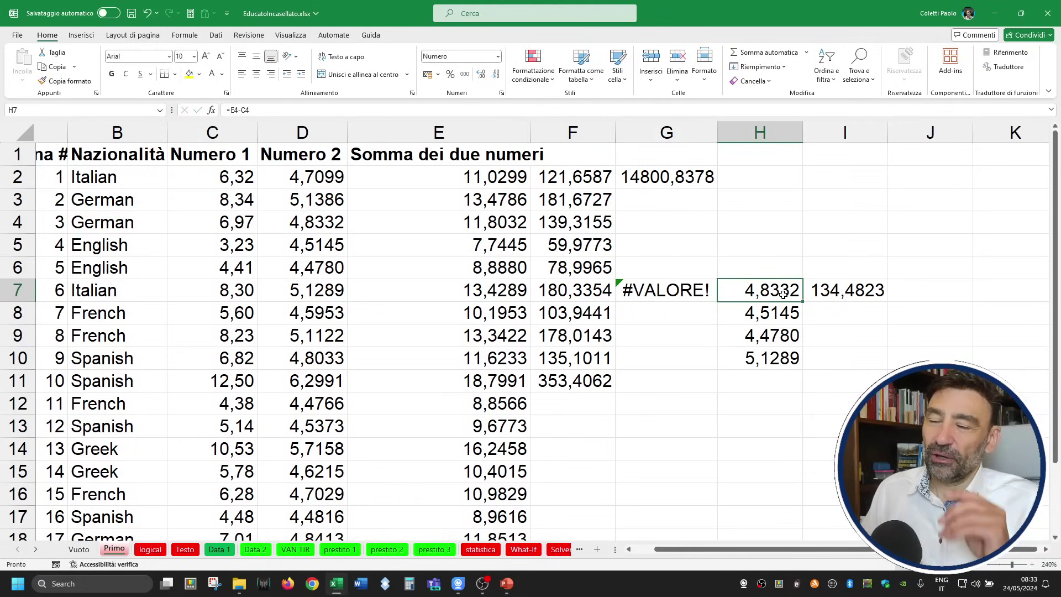
pyautogui.doubleClick(706, 294)
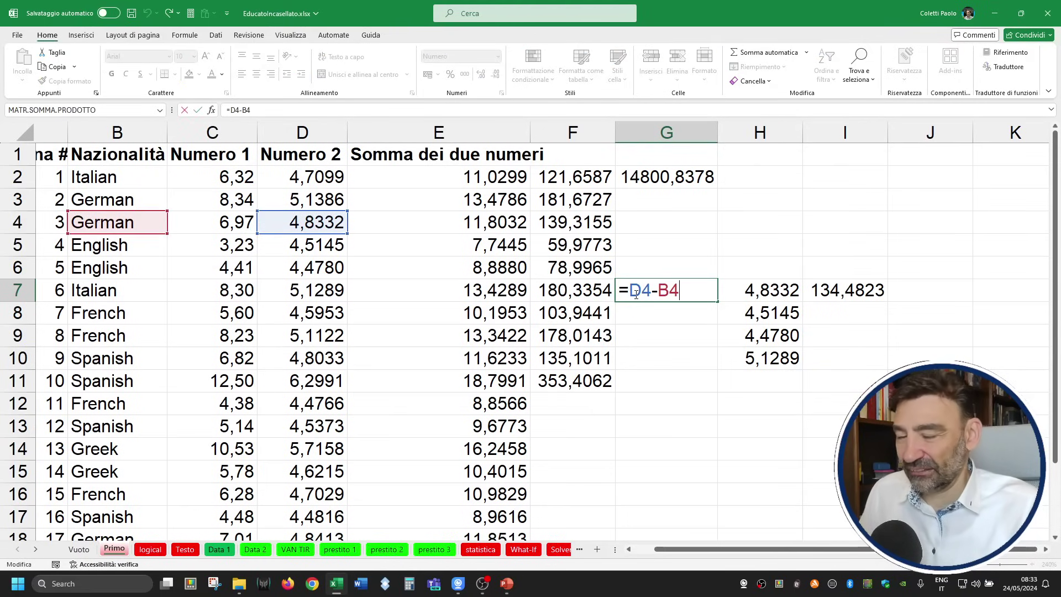
pyautogui.press('Escape')
pyautogui.click(793, 298)
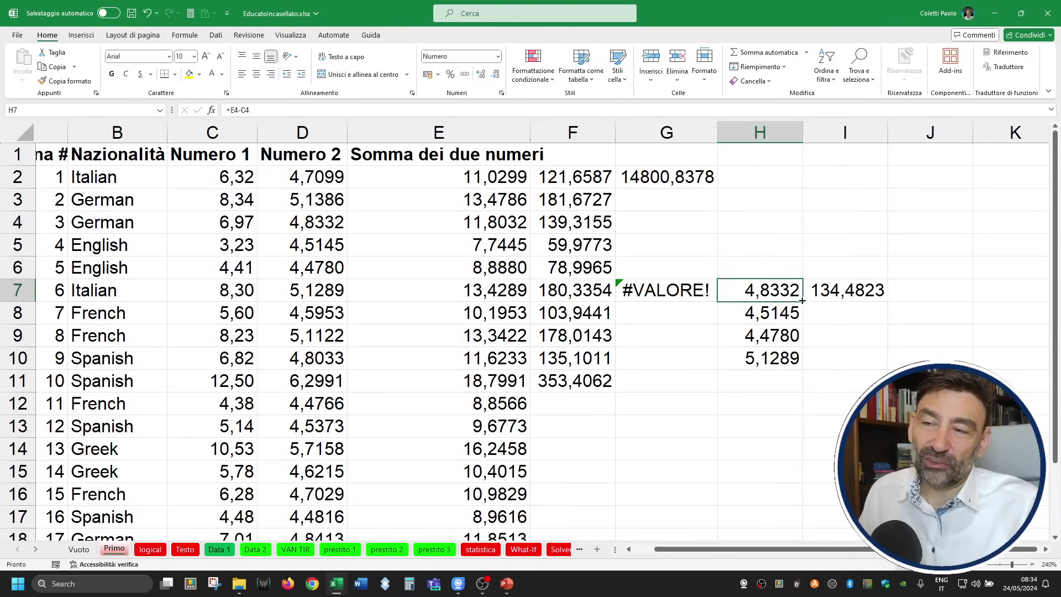
# Fill H7's formula up to row 1 and widen column H to read the errors.
pyautogui.moveTo(803, 301); pyautogui.dragTo(796, 154)
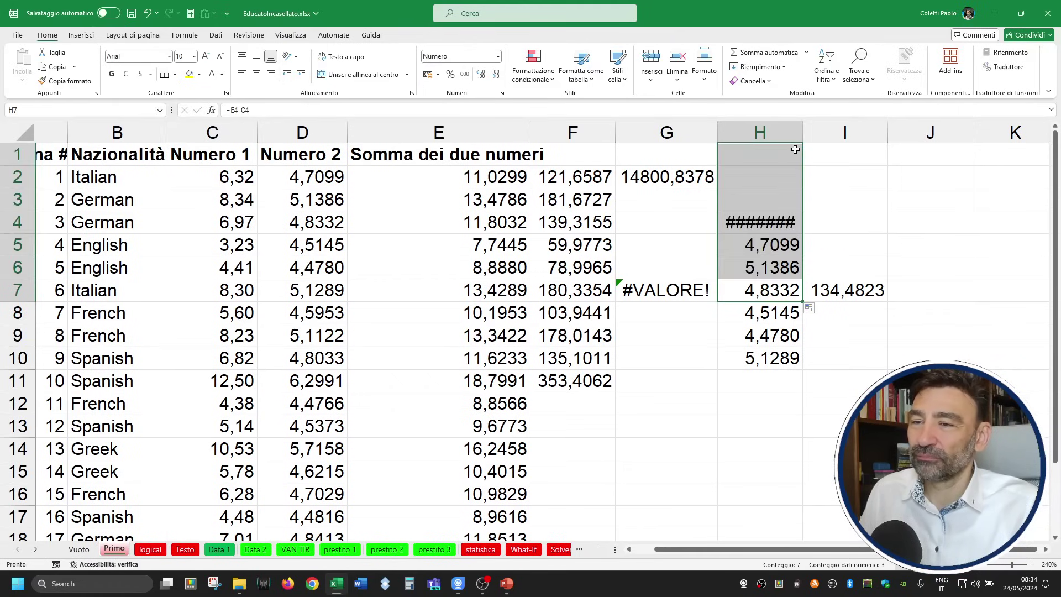
pyautogui.click(767, 239)
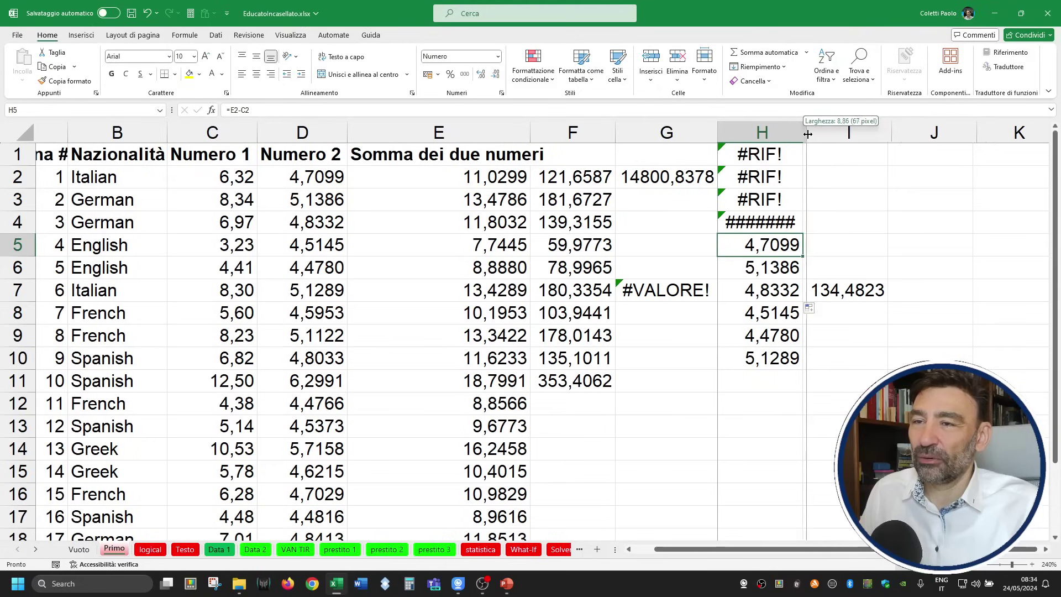
pyautogui.moveTo(803, 133); pyautogui.dragTo(823, 133)
# Inspect the formulas in H5 and H4, then open H3's =#RIF!-#RIF! formula.
pyautogui.doubleClick(776, 250)
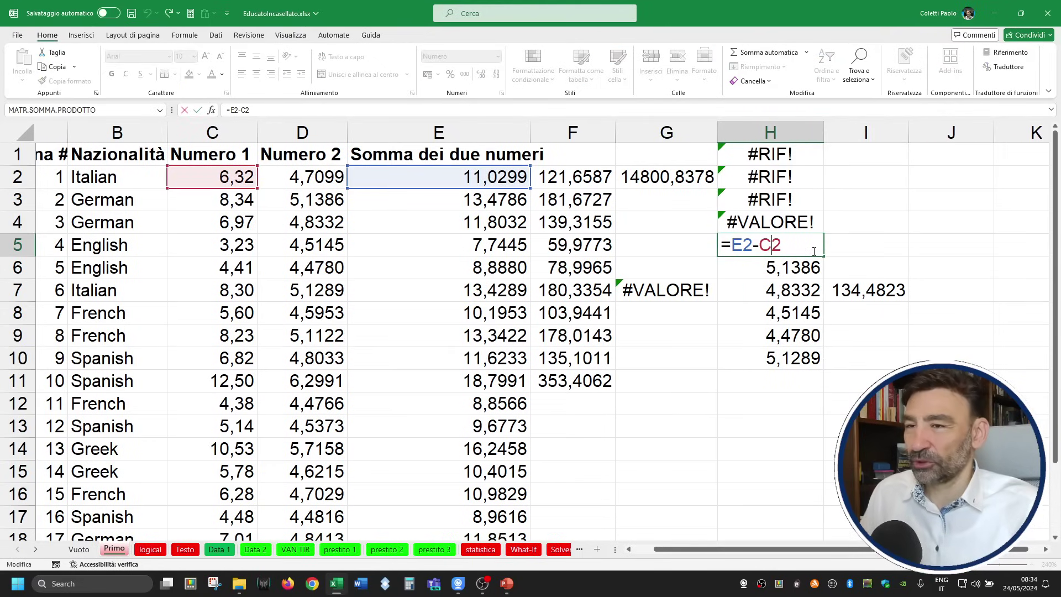
pyautogui.press('Escape')
pyautogui.doubleClick(784, 224)
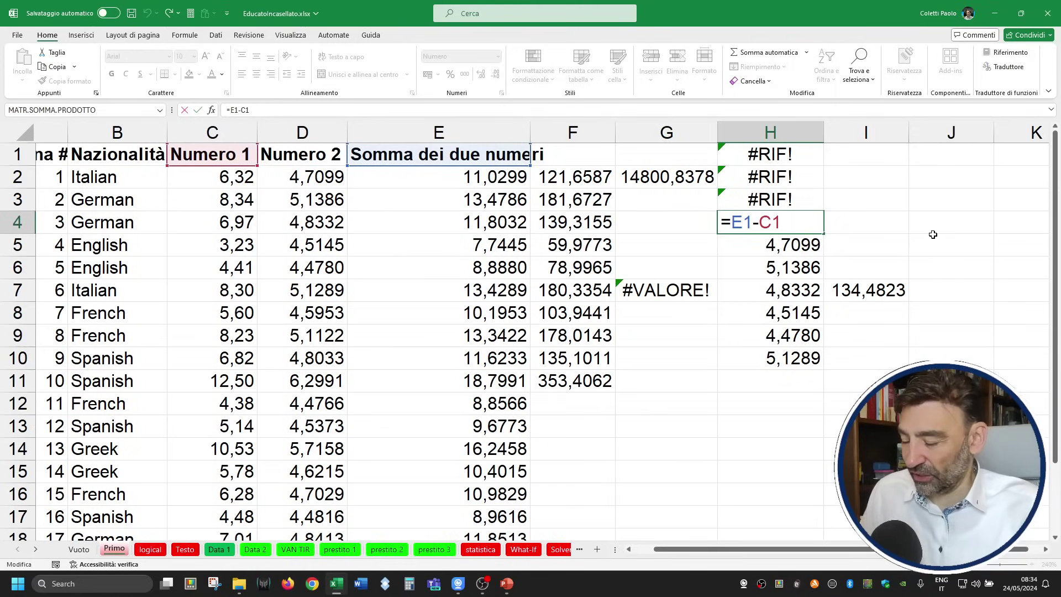
pyautogui.hotkey('ctrl', 'Return')
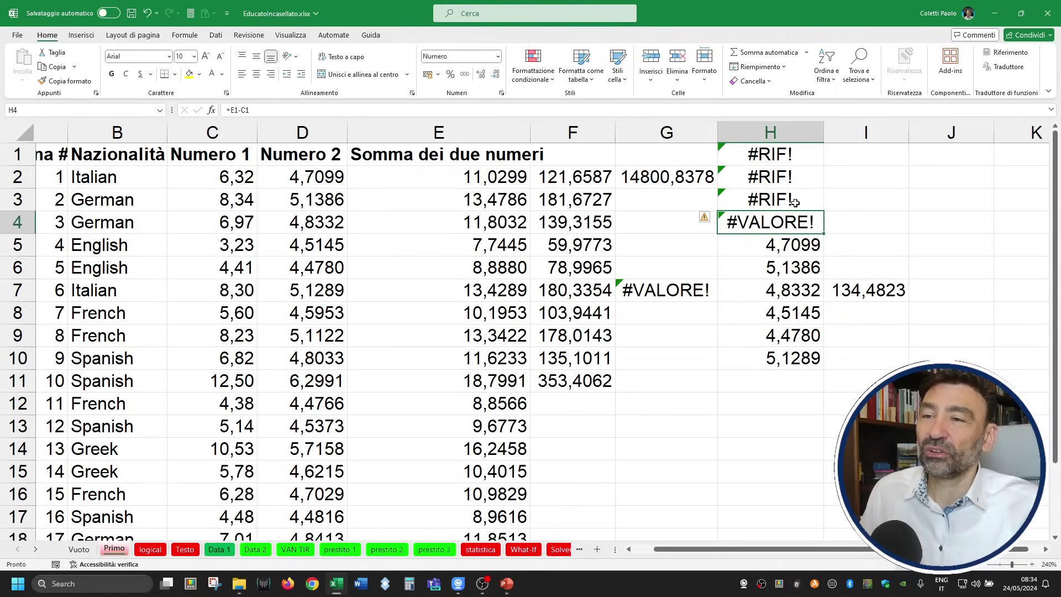
pyautogui.doubleClick(794, 203)
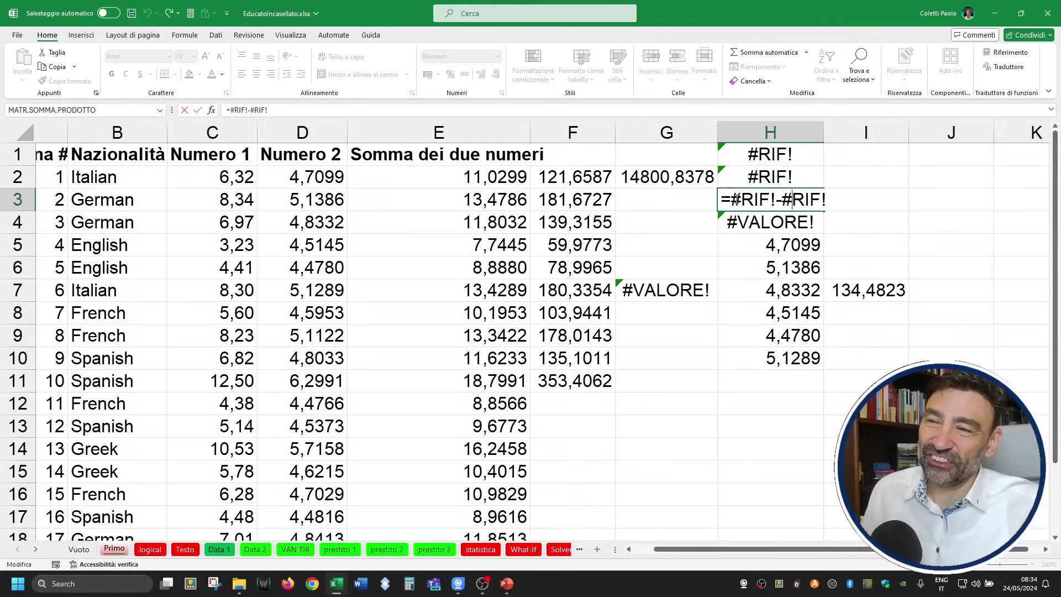
pyautogui.moveTo(741, 200); pyautogui.dragTo(770, 200)
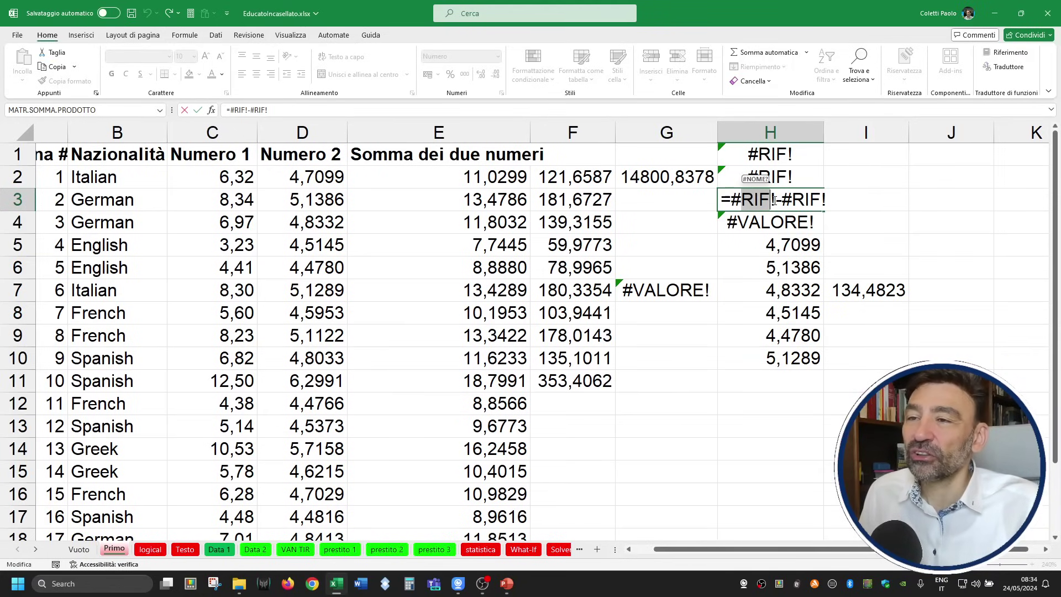
pyautogui.moveTo(775, 200); pyautogui.dragTo(731, 200)
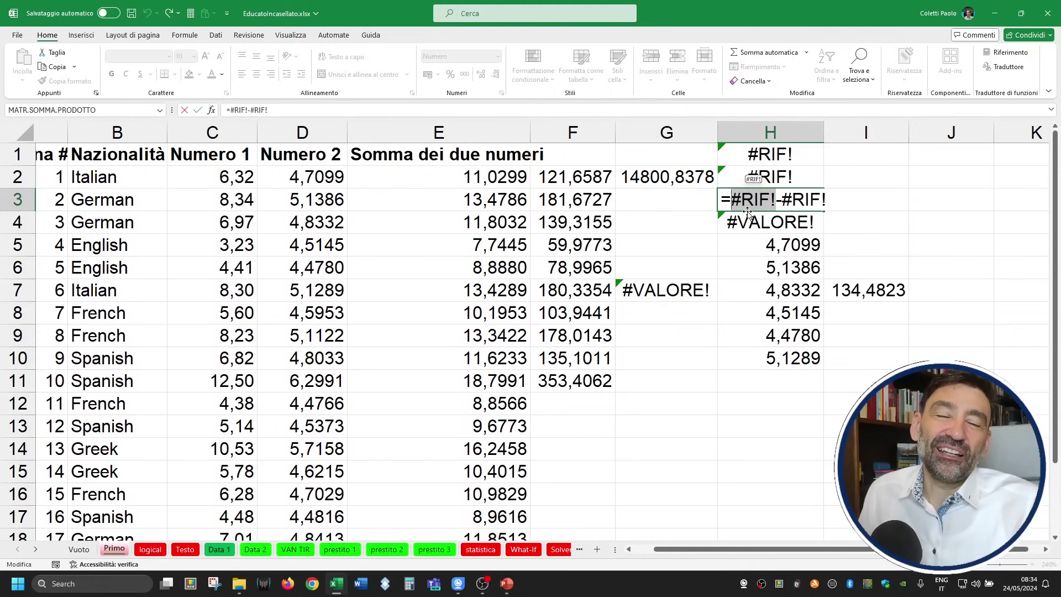
pyautogui.press('Return')
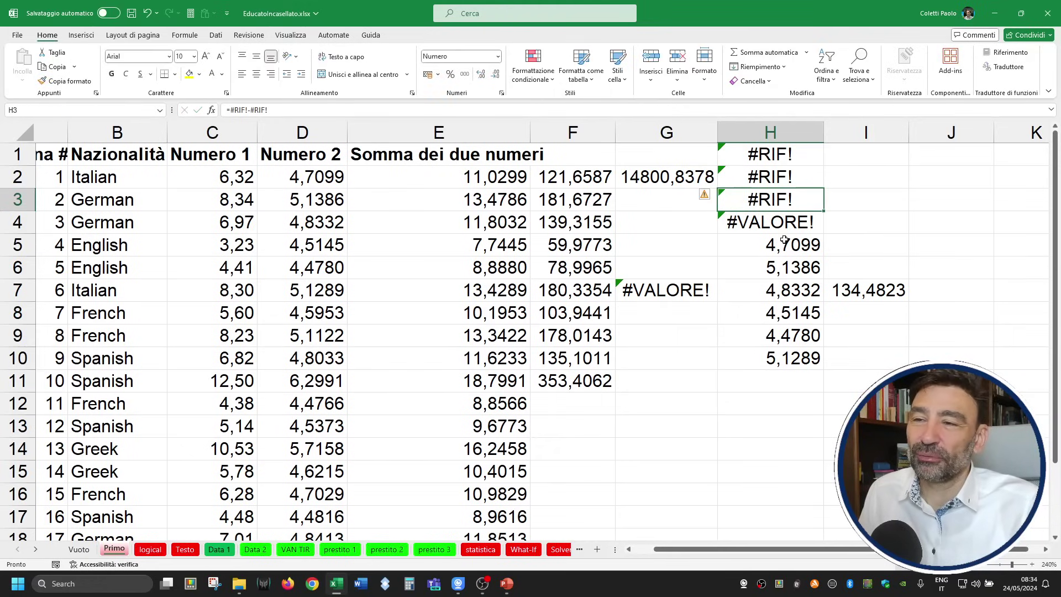
pyautogui.doubleClick(785, 231)
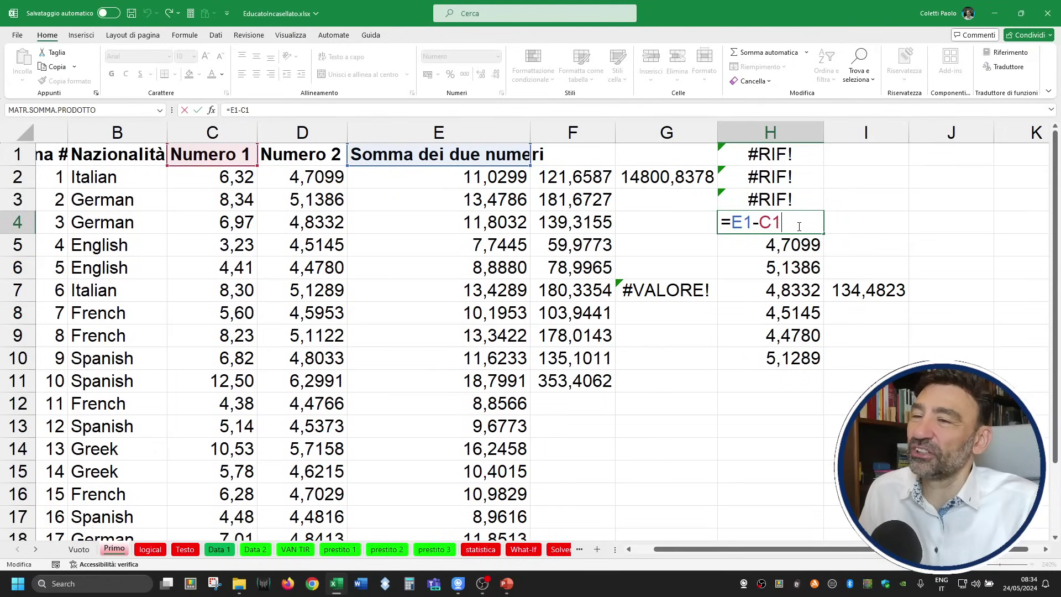
pyautogui.press('Return')
pyautogui.doubleClick(785, 200)
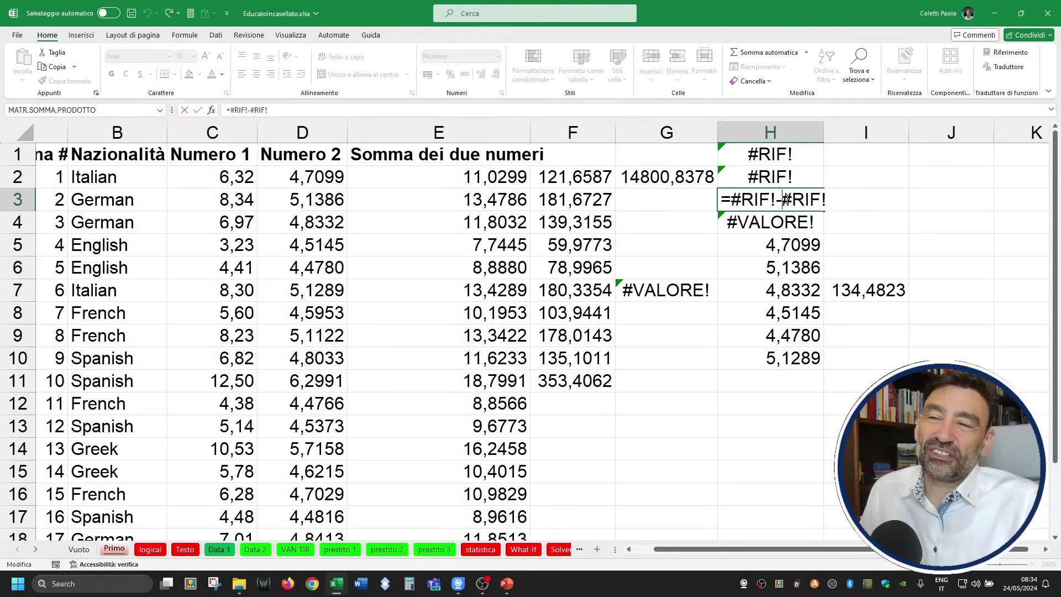
pyautogui.moveTo(776, 200); pyautogui.dragTo(728, 201)
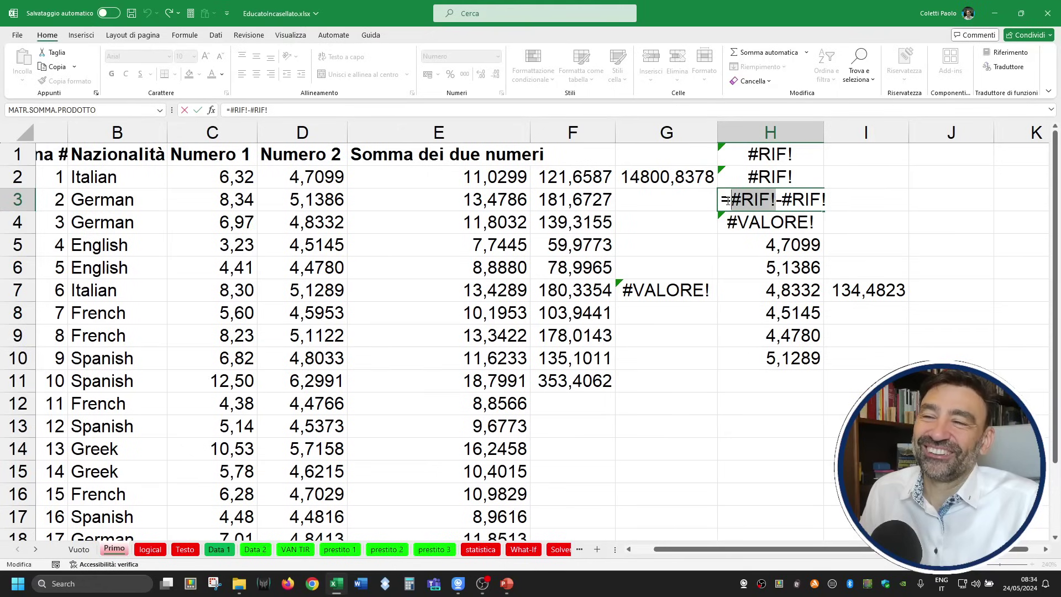
pyautogui.press('Escape')
pyautogui.click(793, 186)
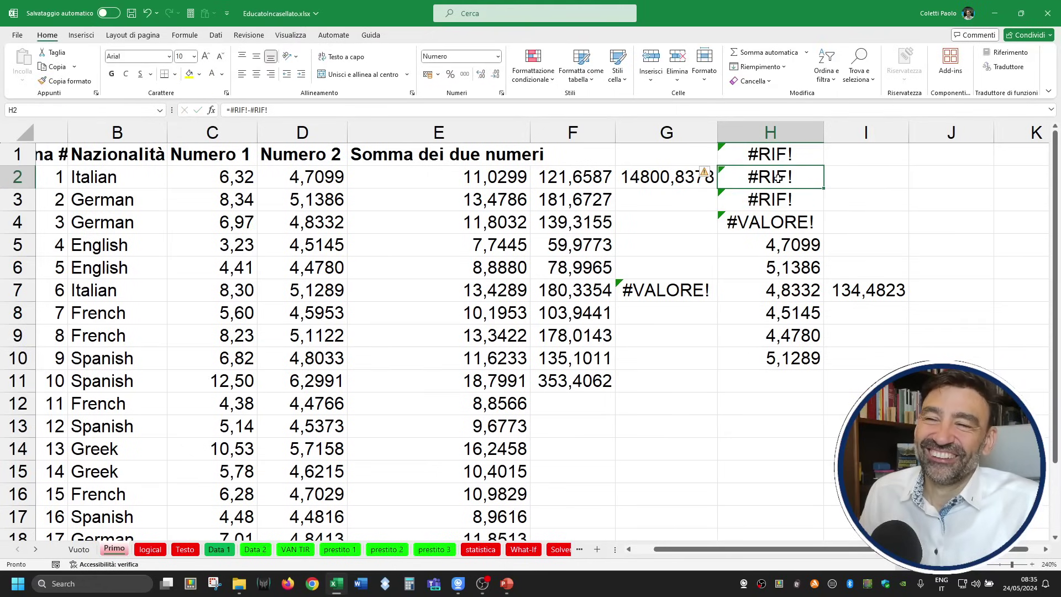
pyautogui.press('Escape')
pyautogui.click(791, 205)
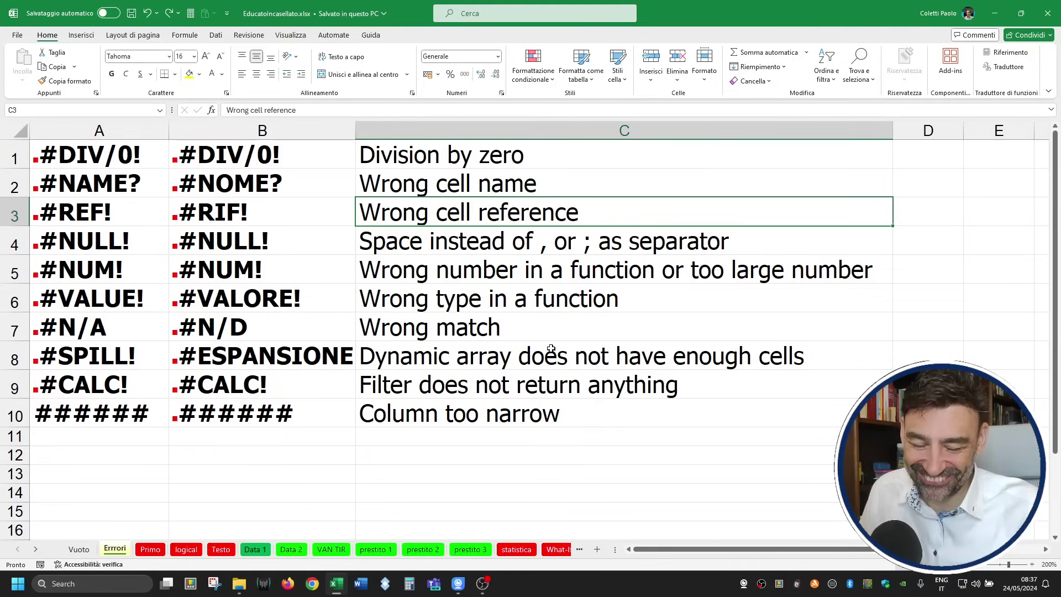
# Select the #DIV/0! entry in A1 and the #VALUE!/#VALORE! codes in row 6.
pyautogui.click(127, 162)
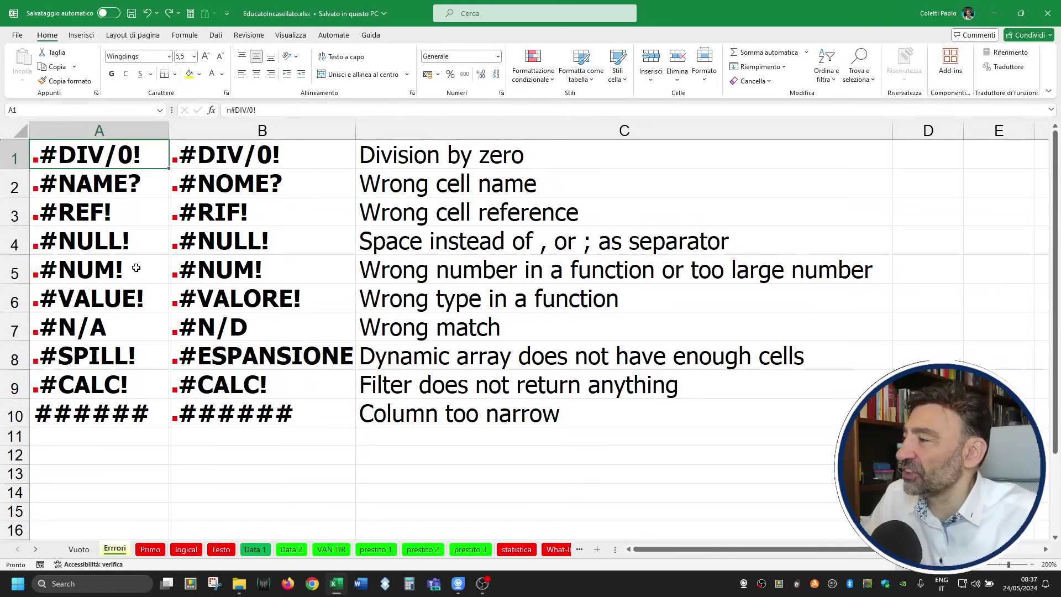
pyautogui.moveTo(156, 297); pyautogui.dragTo(286, 299)
# Append 'or formula' to C6 so it reads Wrong type in a function or formula.
pyautogui.click(444, 304)
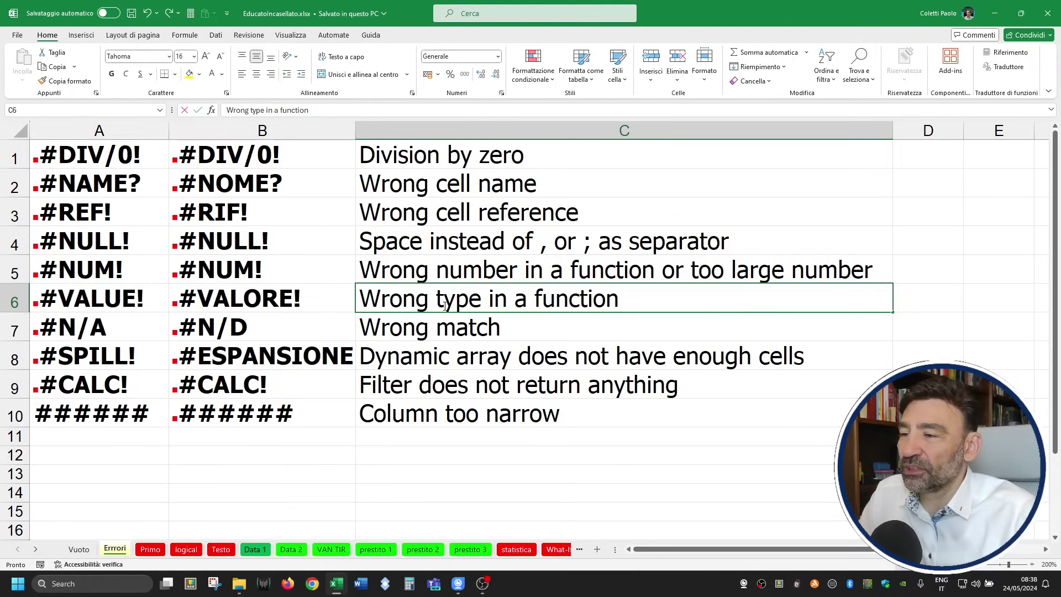
pyautogui.doubleClick(651, 306)
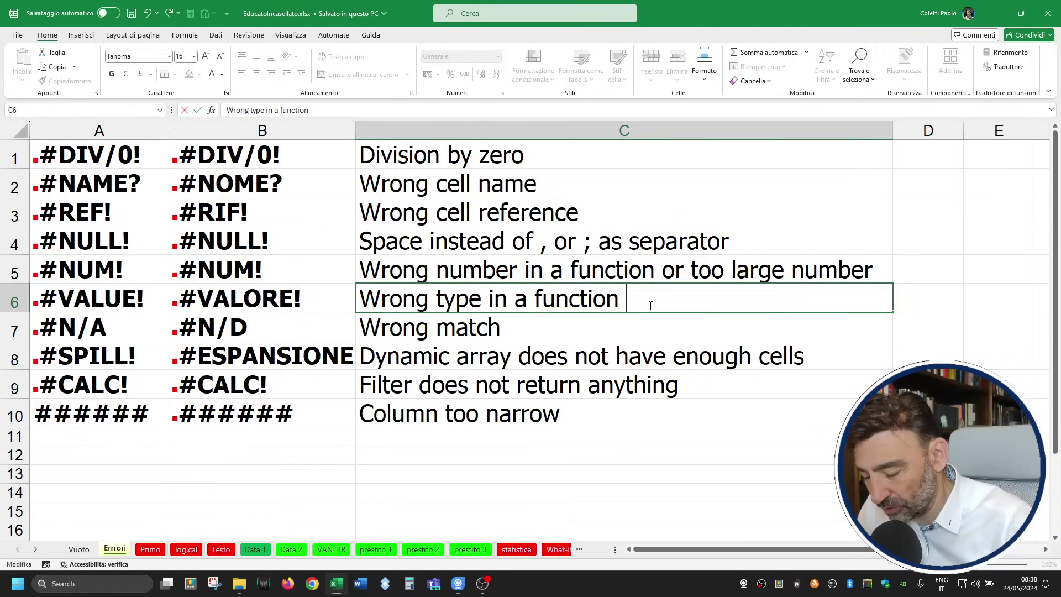
pyautogui.write('or formula')
pyautogui.press('Return')
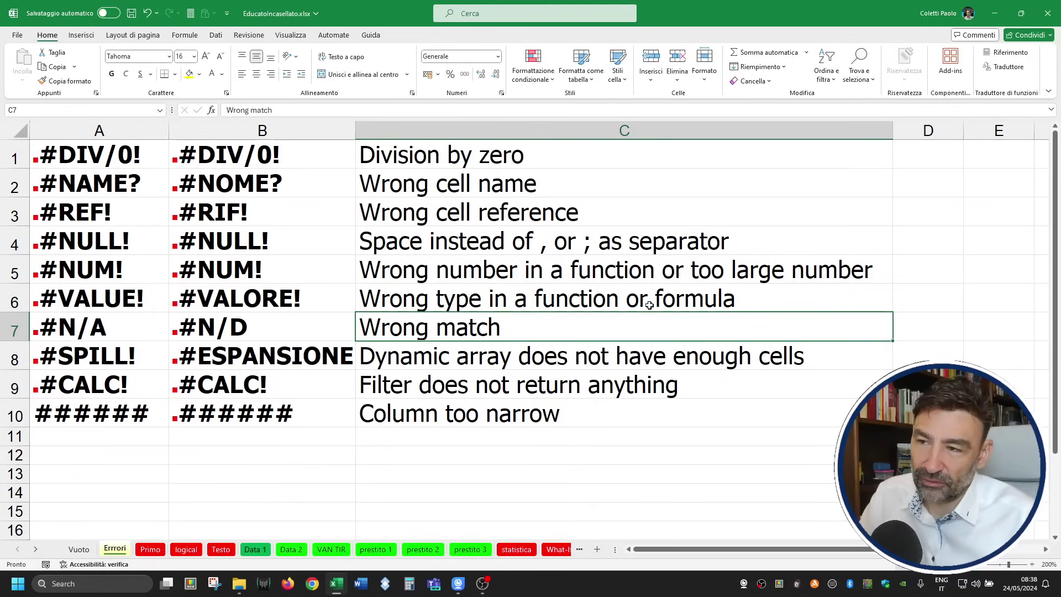
pyautogui.click(498, 295)
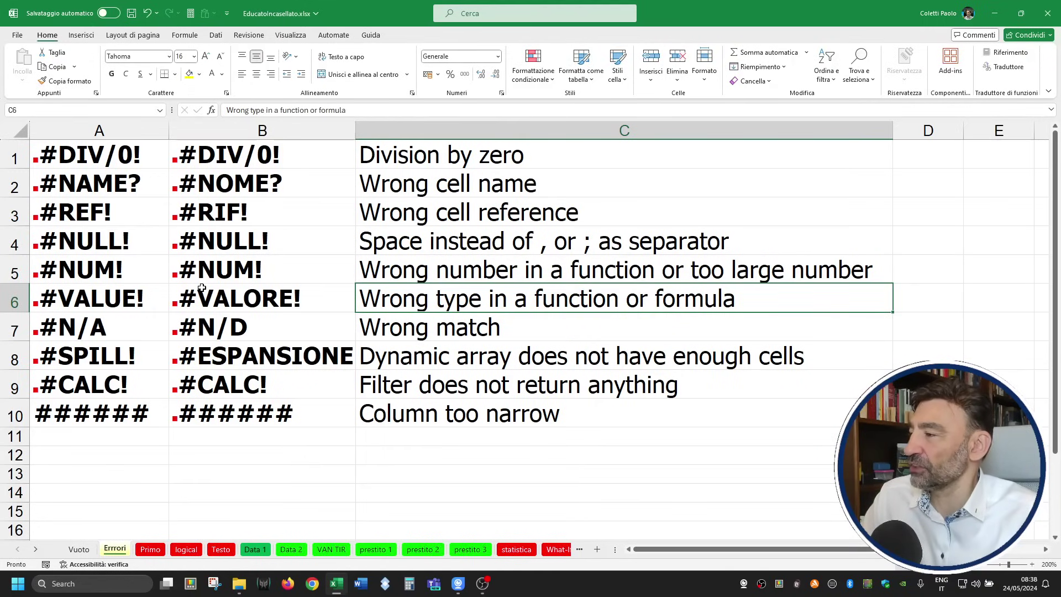
# Review the #REF!/#RIF! codes and their explanations, then go to the Primo sheet.
pyautogui.click(117, 214)
pyautogui.click(296, 213)
pyautogui.click(363, 221)
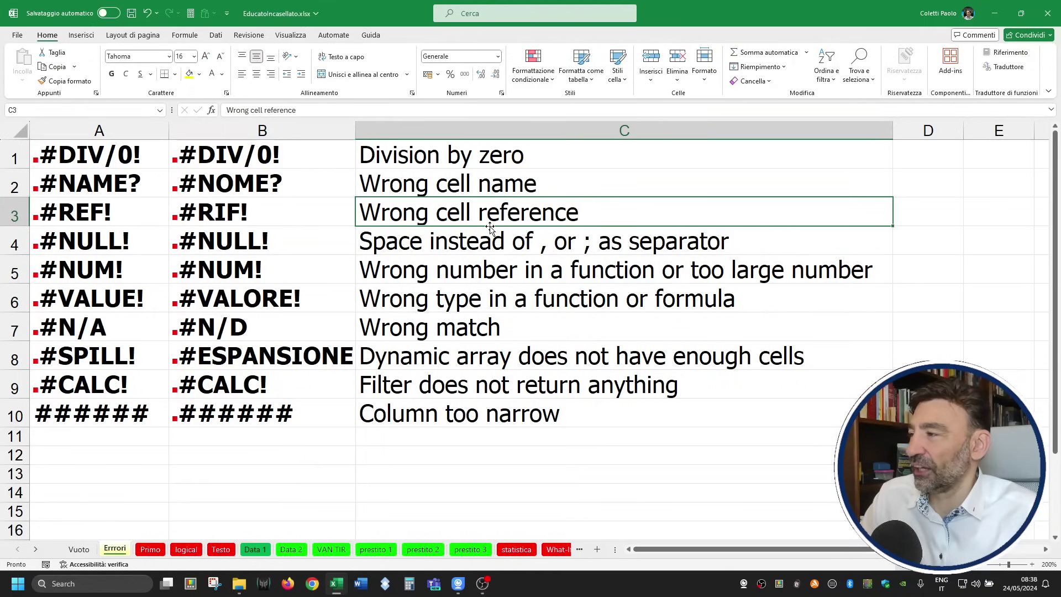
pyautogui.click(497, 188)
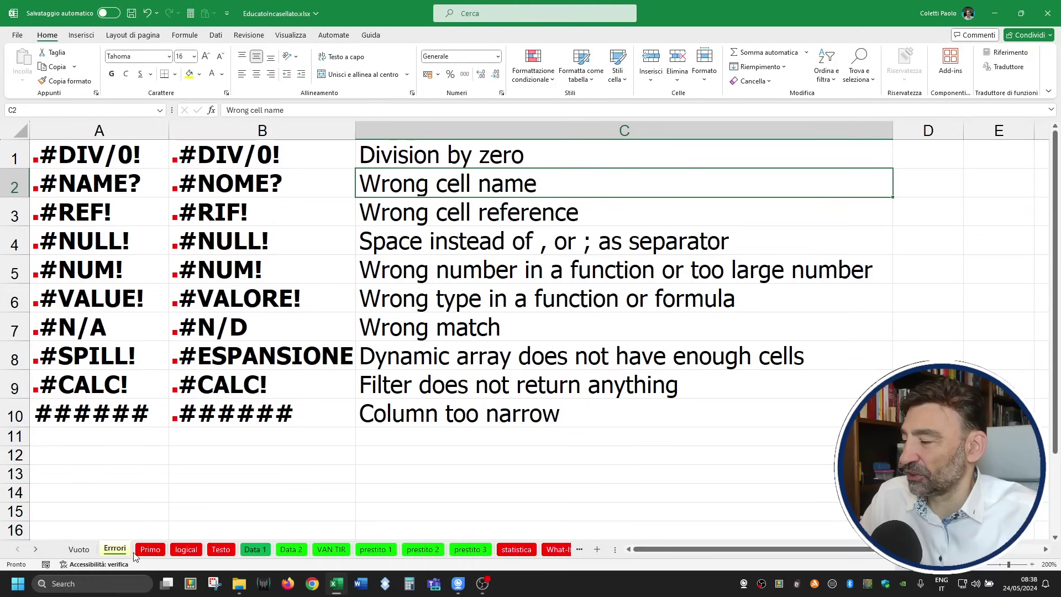
pyautogui.click(148, 550)
# Enter =DDD77 in F3, then change it to =DDDD77 to produce a #NOME? error.
pyautogui.click(599, 203)
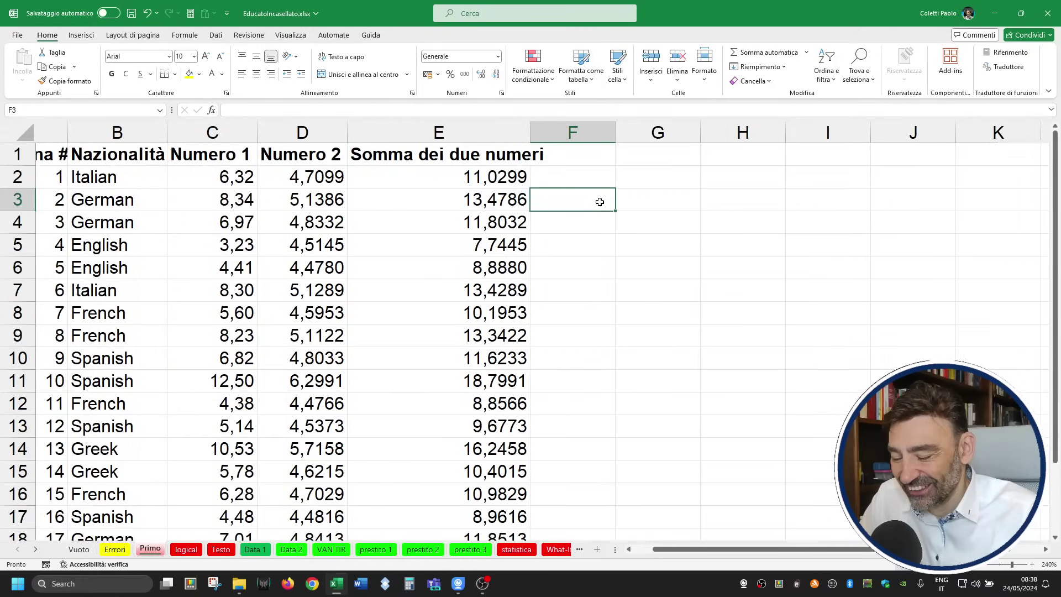
pyautogui.write('=')
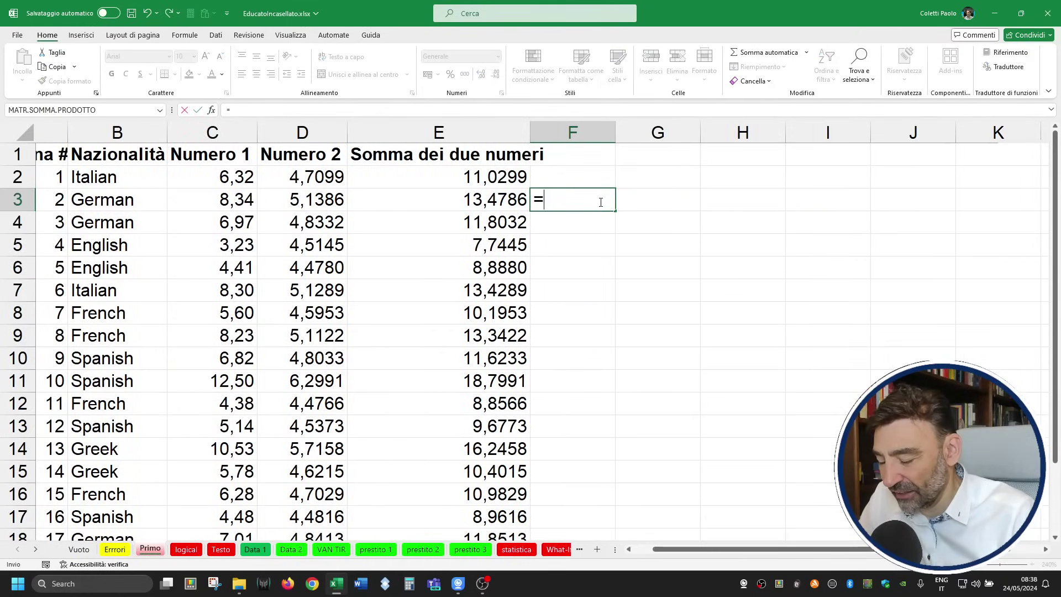
pyautogui.write('DDD')
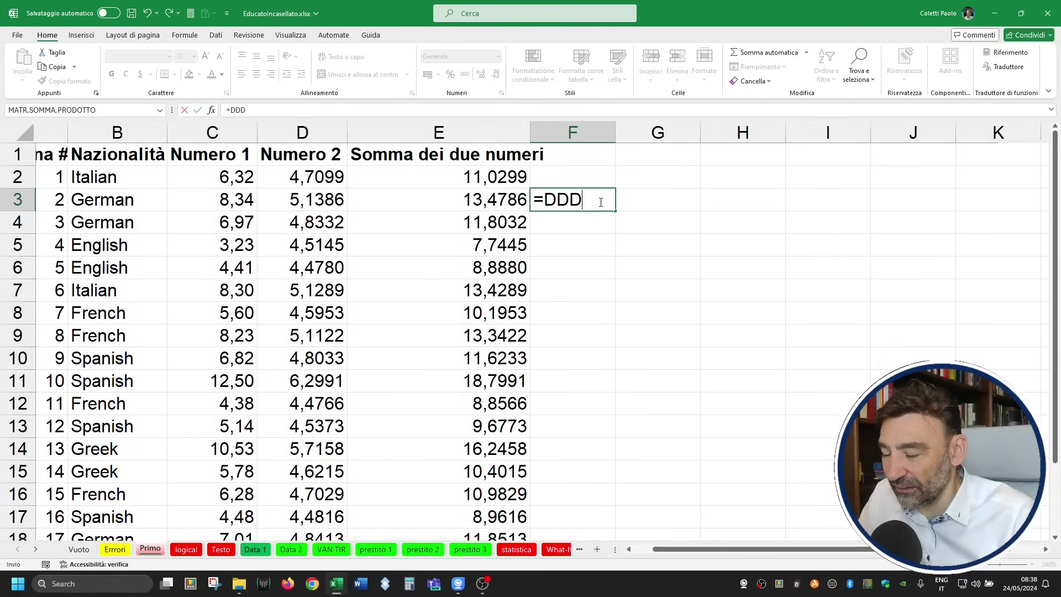
pyautogui.write('77')
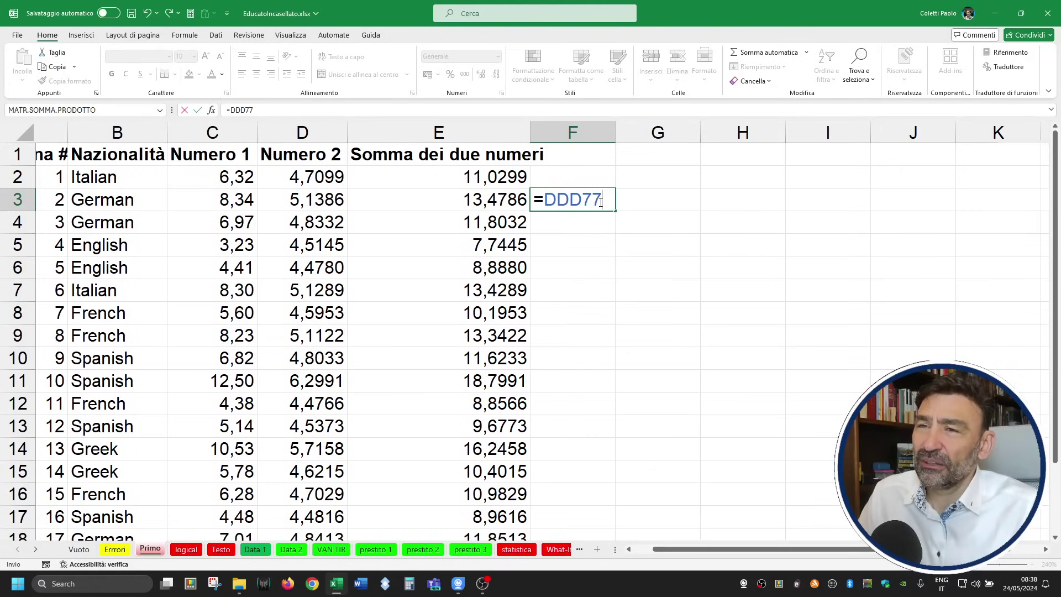
pyautogui.press('Return')
pyautogui.click(600, 201)
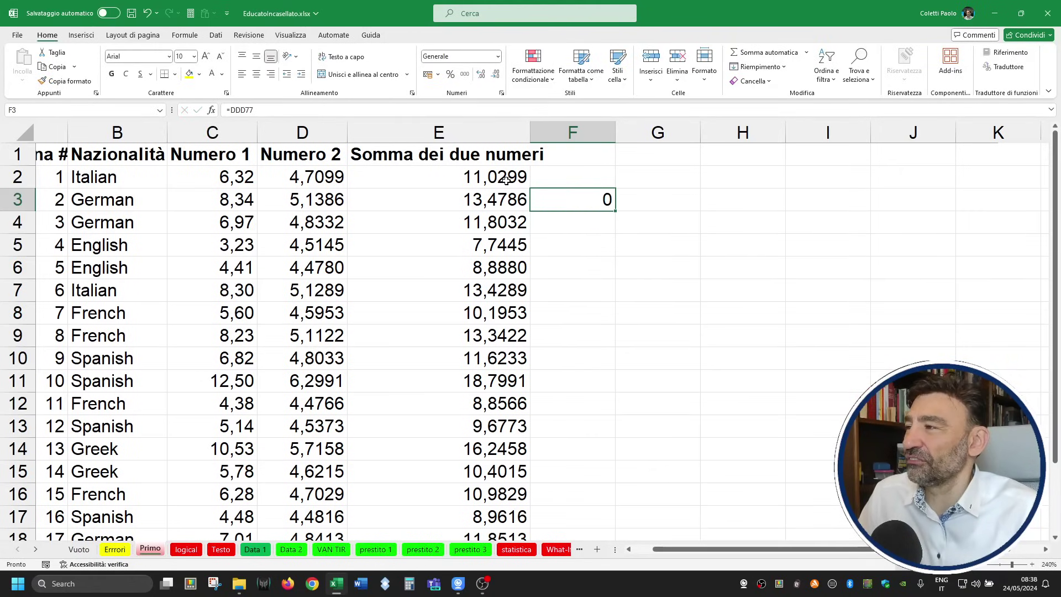
pyautogui.doubleClick(575, 204)
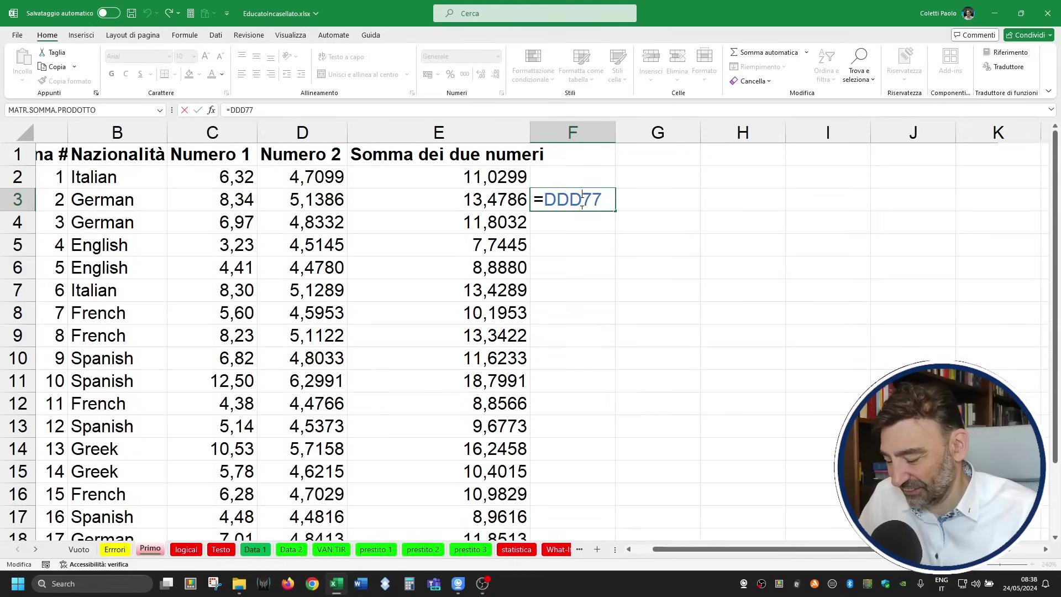
pyautogui.write('D')
pyautogui.hotkey('ctrl', 'Return')
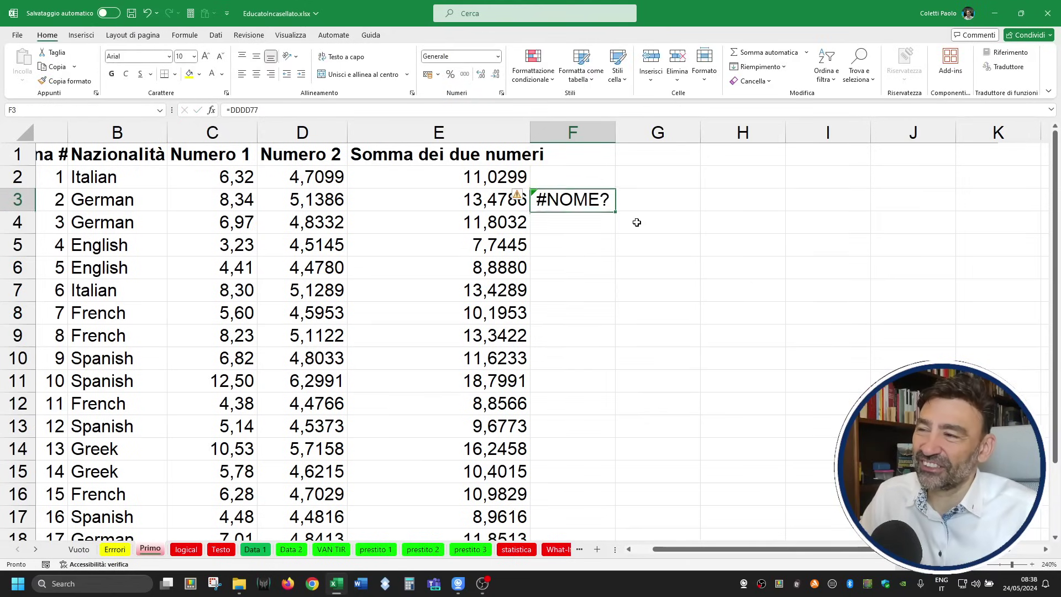
# Shorten F3's formula to =DDD, clear the cell, and check the Errori sheet before returning to Primo.
pyautogui.doubleClick(574, 203)
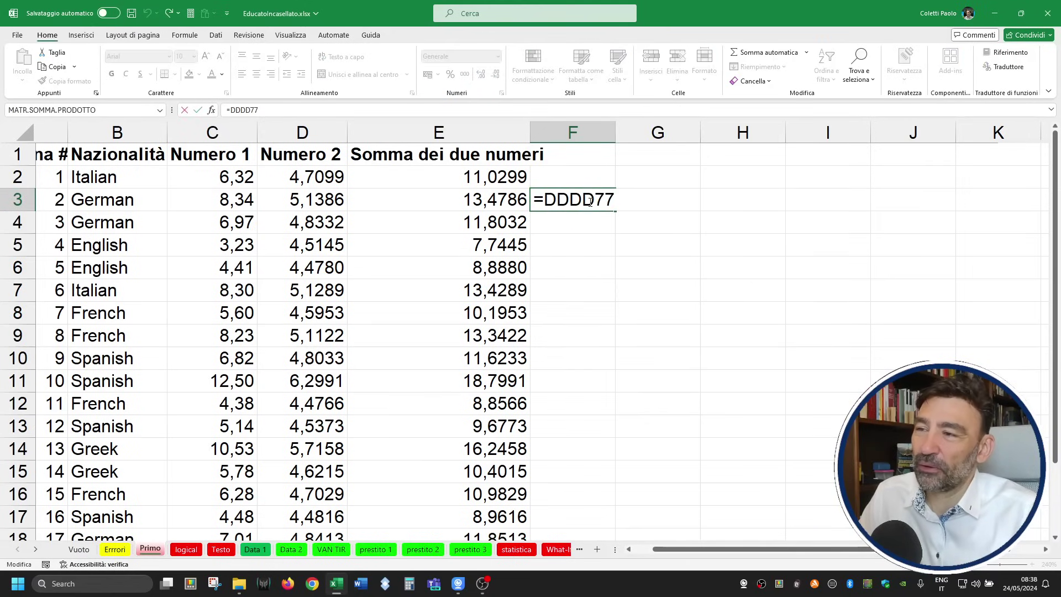
pyautogui.moveTo(612, 200); pyautogui.dragTo(598, 201)
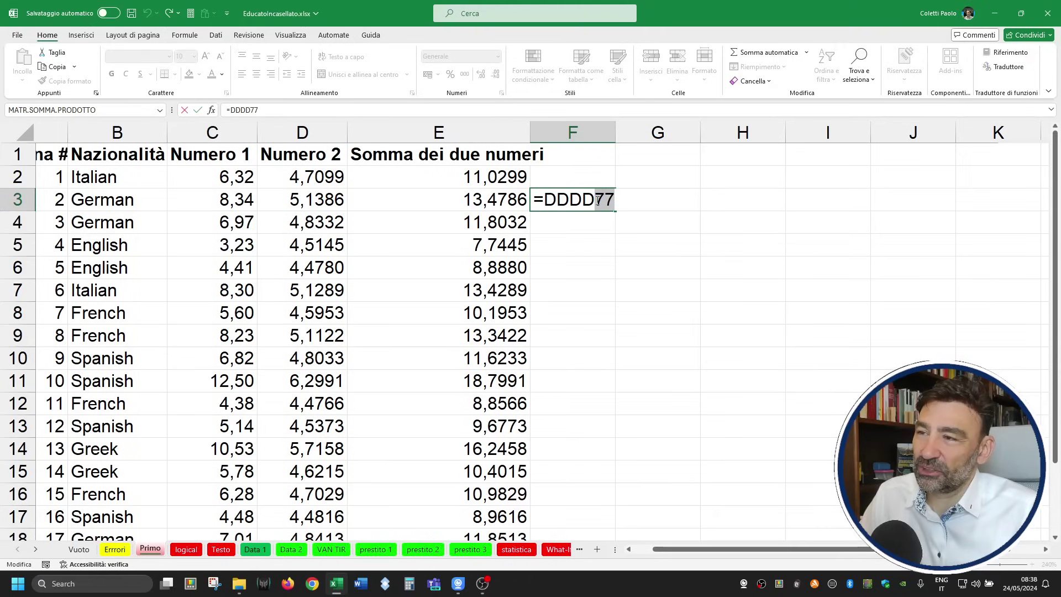
pyautogui.press('BackSpace')
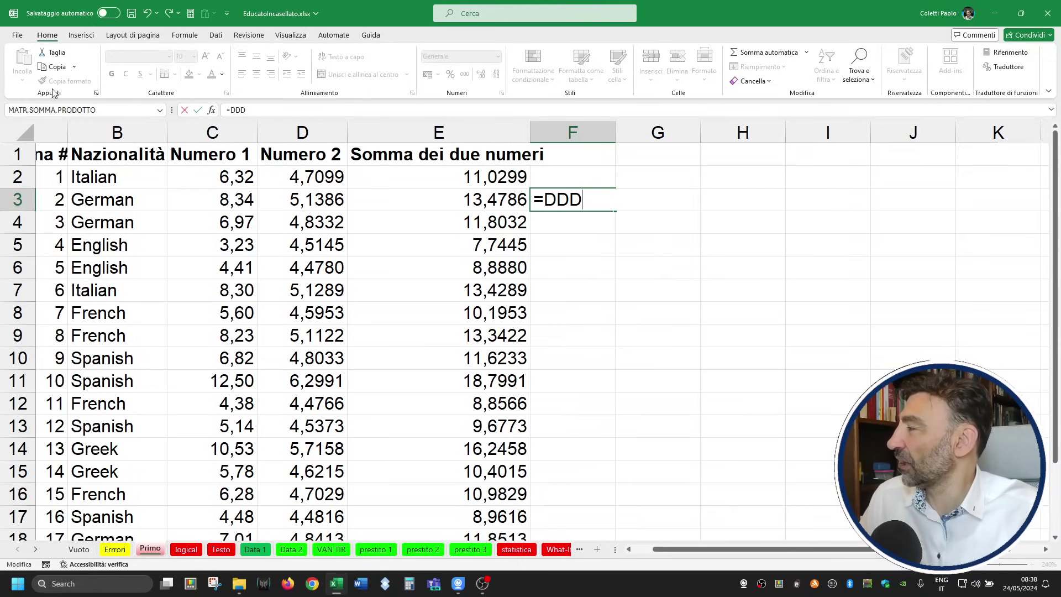
pyautogui.press('Return')
pyautogui.press('Up')
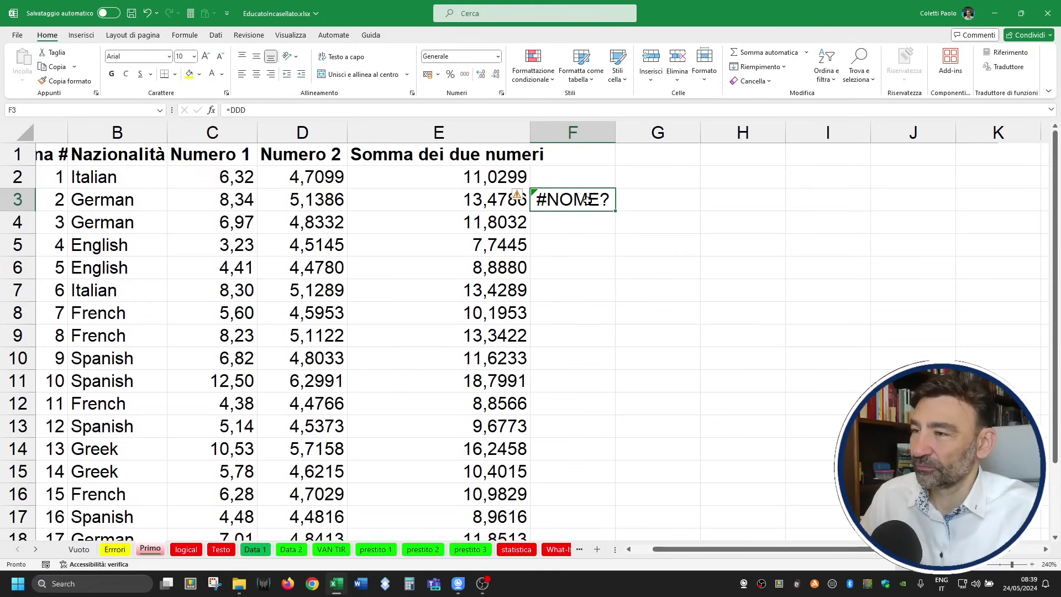
pyautogui.press('Delete')
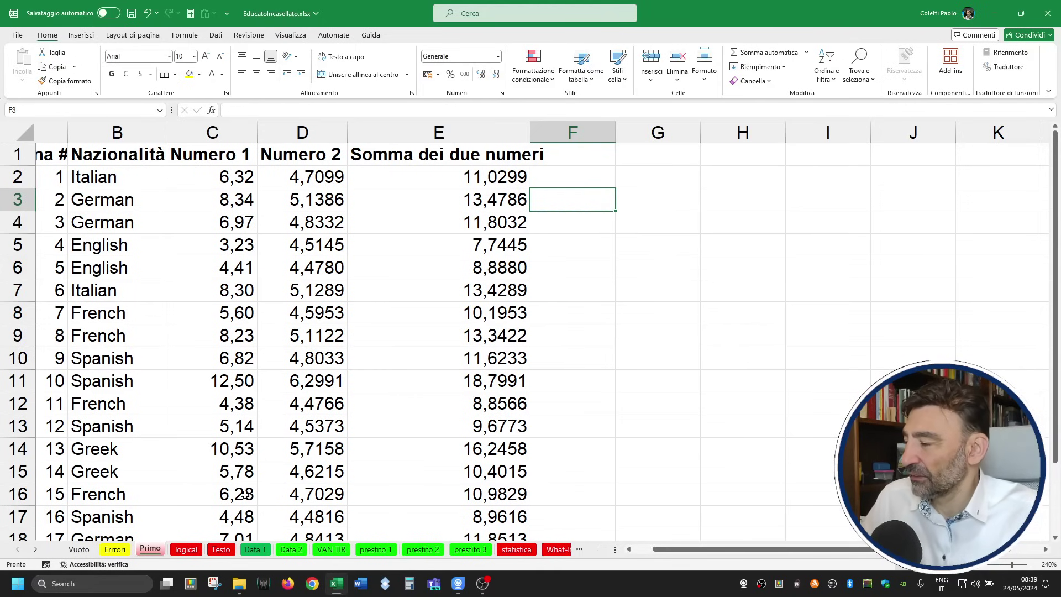
pyautogui.click(116, 550)
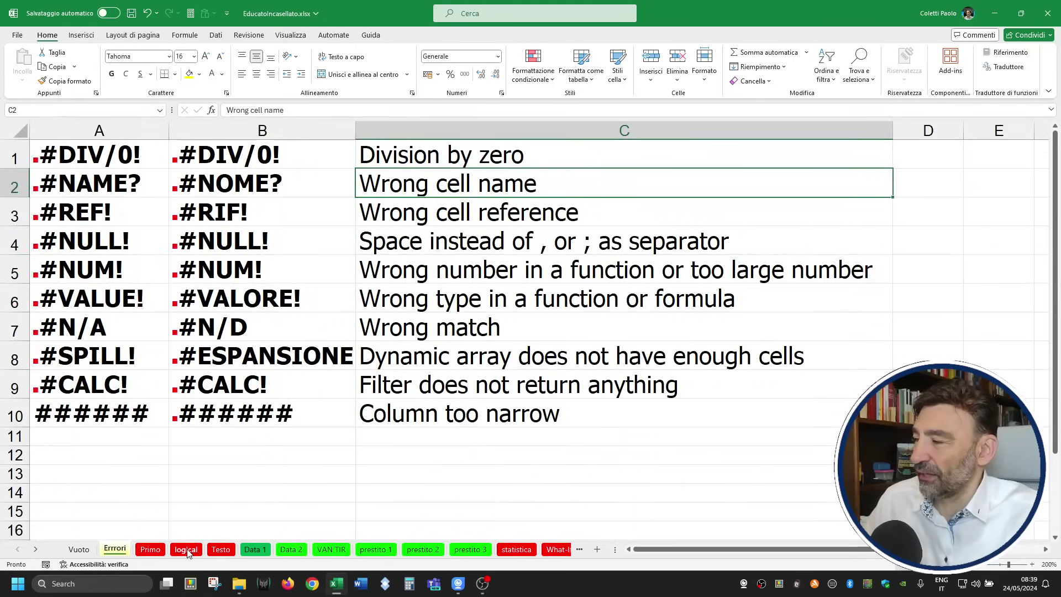
pyautogui.click(150, 550)
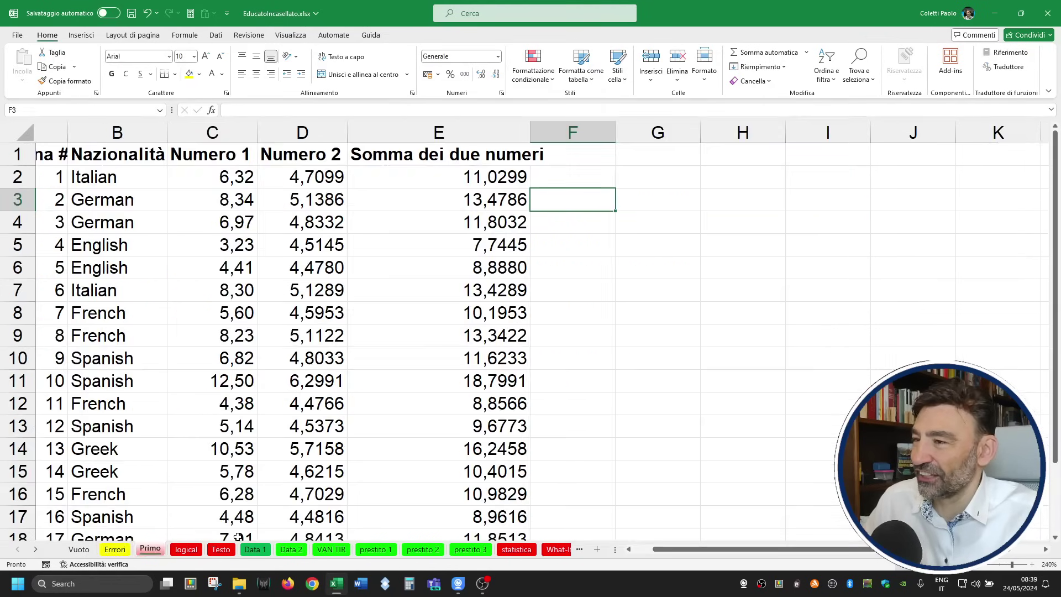
# Enter =E3/0 in F3 to trigger a division by zero.
pyautogui.write('=')
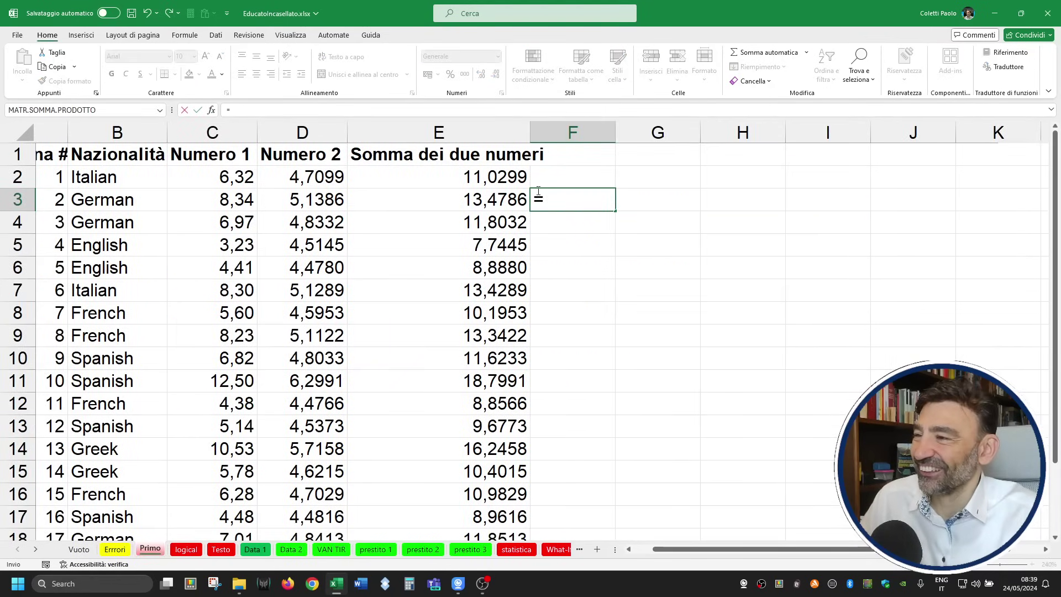
pyautogui.click(512, 205)
pyautogui.write('/0')
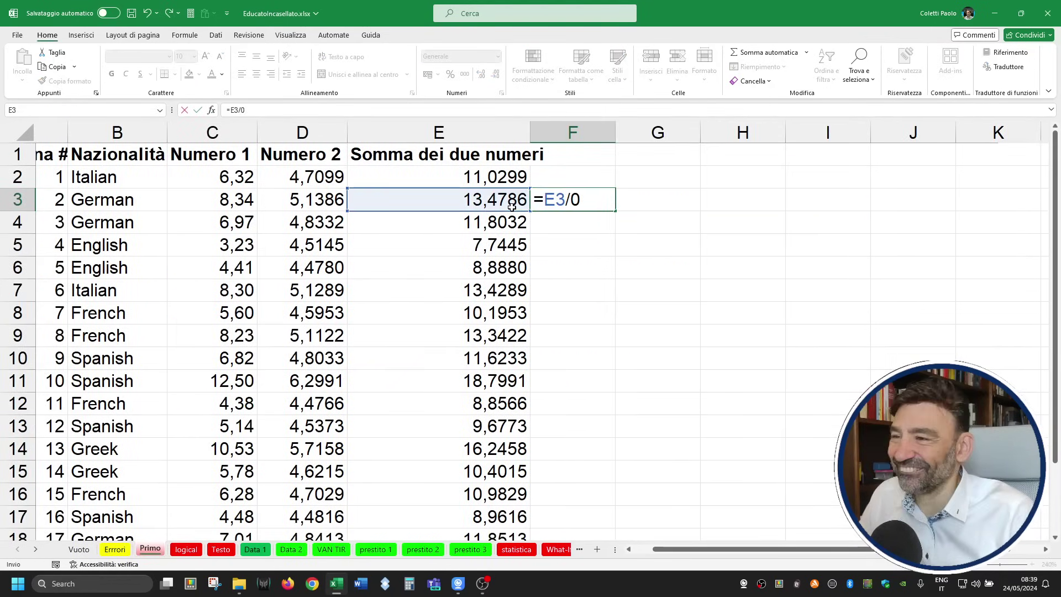
pyautogui.hotkey('ctrl', 'Return')
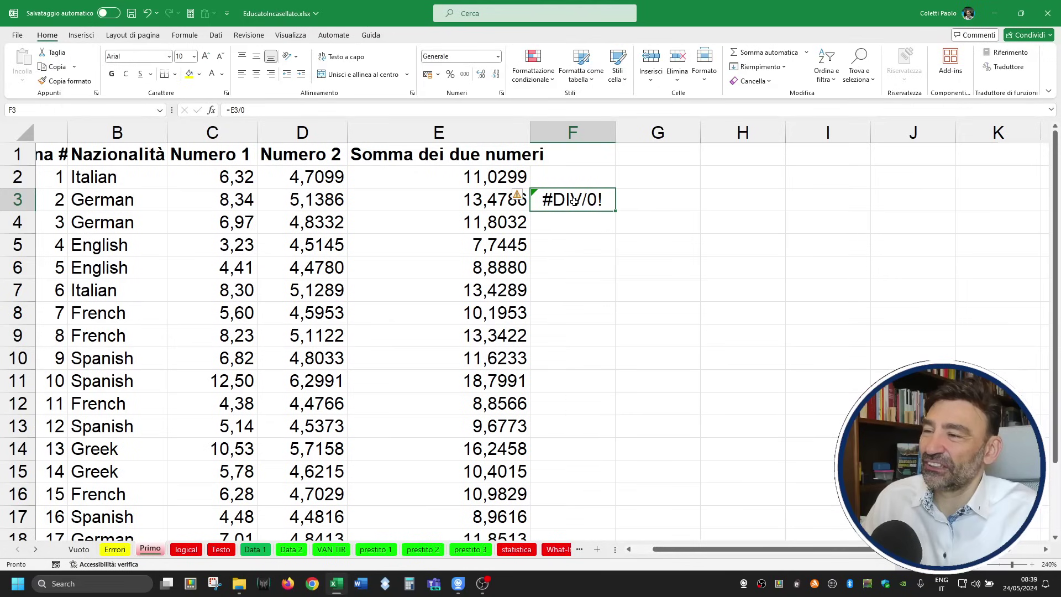
# Change F3's formula to =E3/(E5-D5-C5) and check how E5 is calculated.
pyautogui.doubleClick(574, 200)
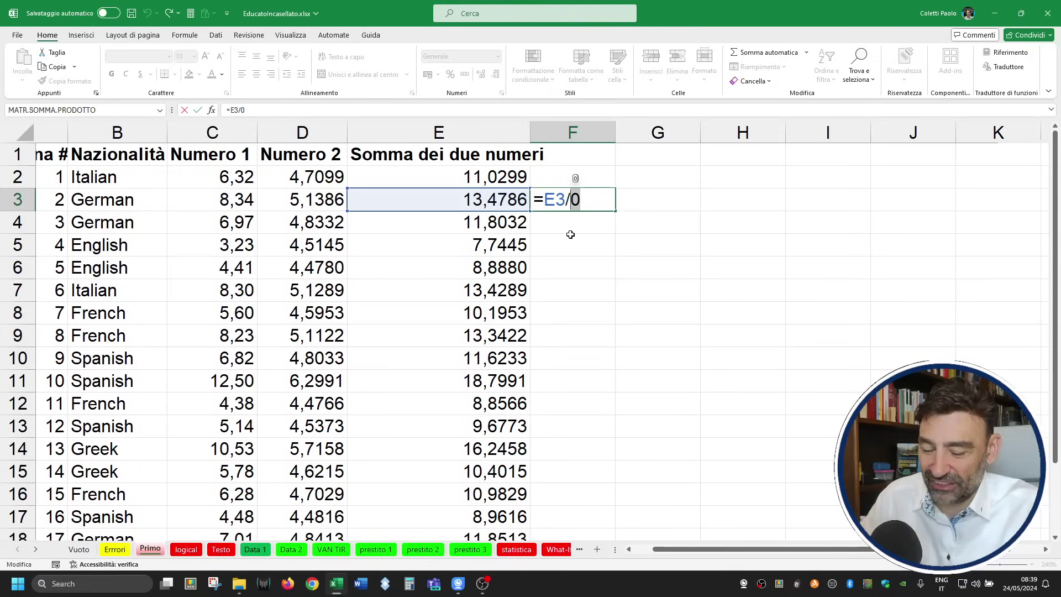
pyautogui.write('(')
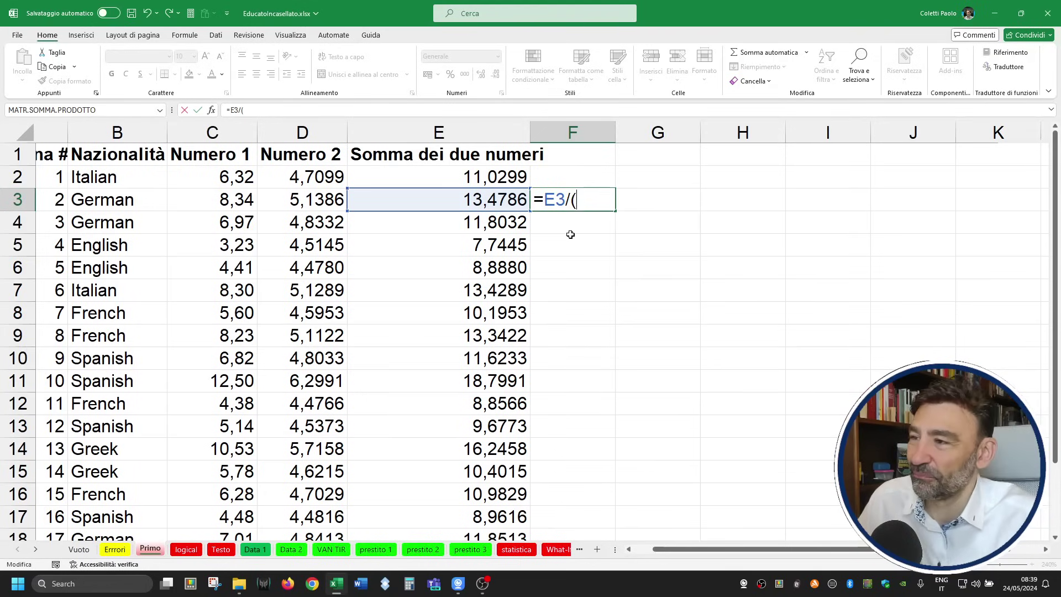
pyautogui.click(486, 246)
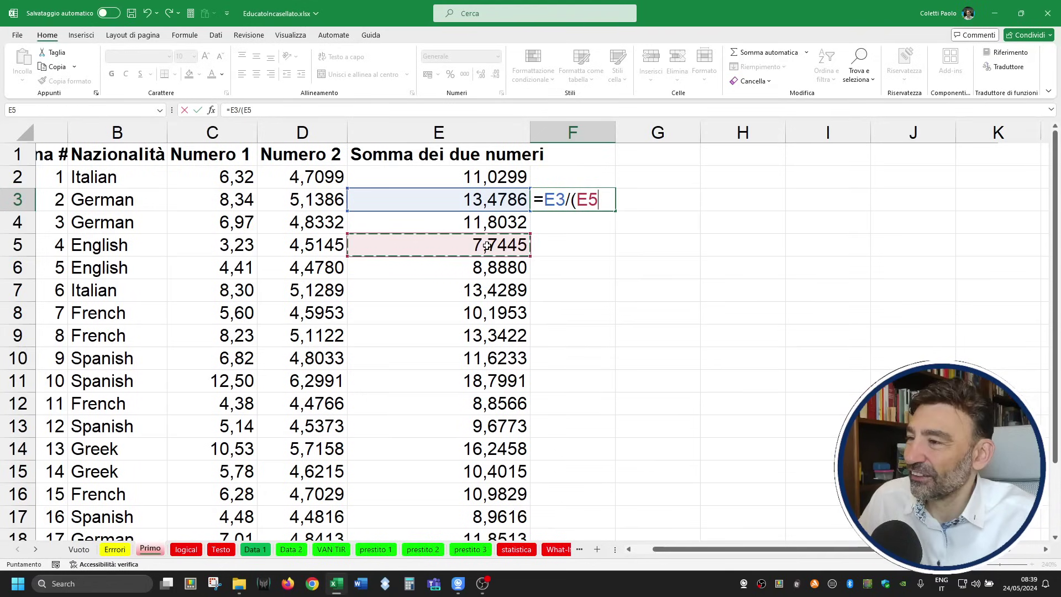
pyautogui.write('-')
pyautogui.click(276, 247)
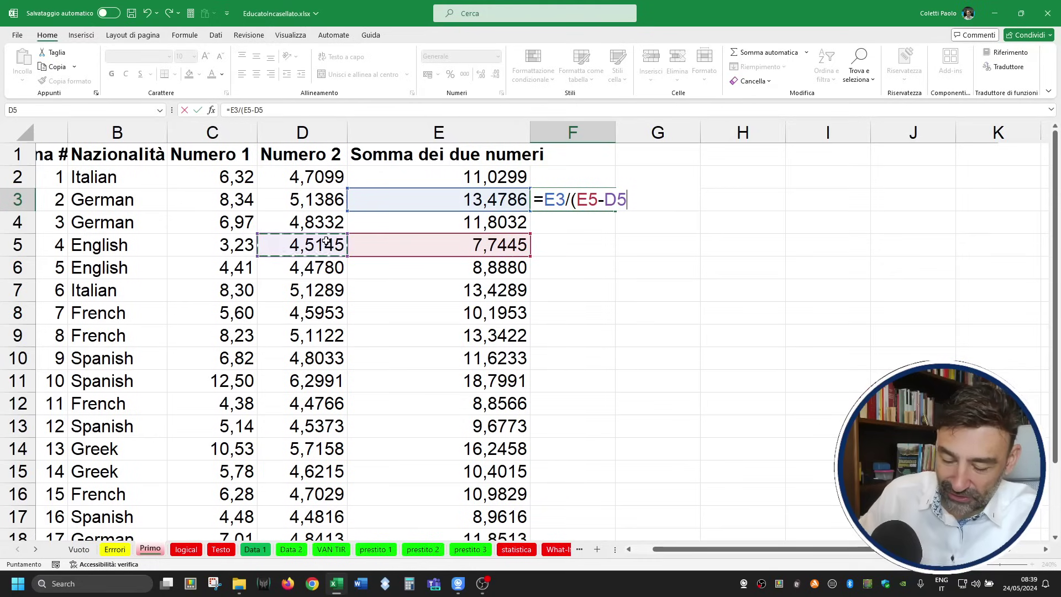
pyautogui.write('-')
pyautogui.click(248, 247)
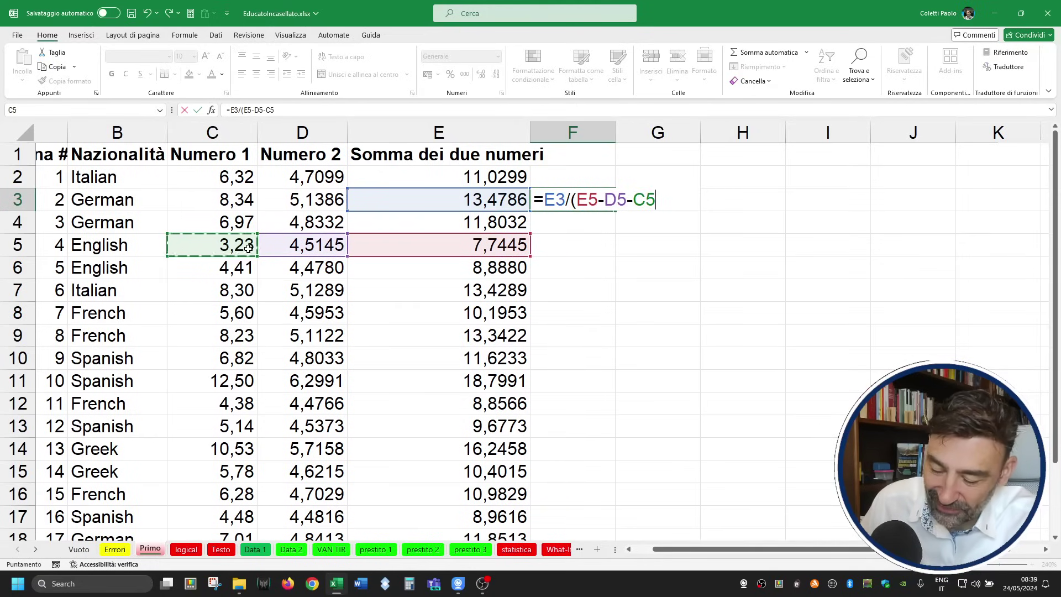
pyautogui.write(')')
pyautogui.press('Return')
pyautogui.press('Up')
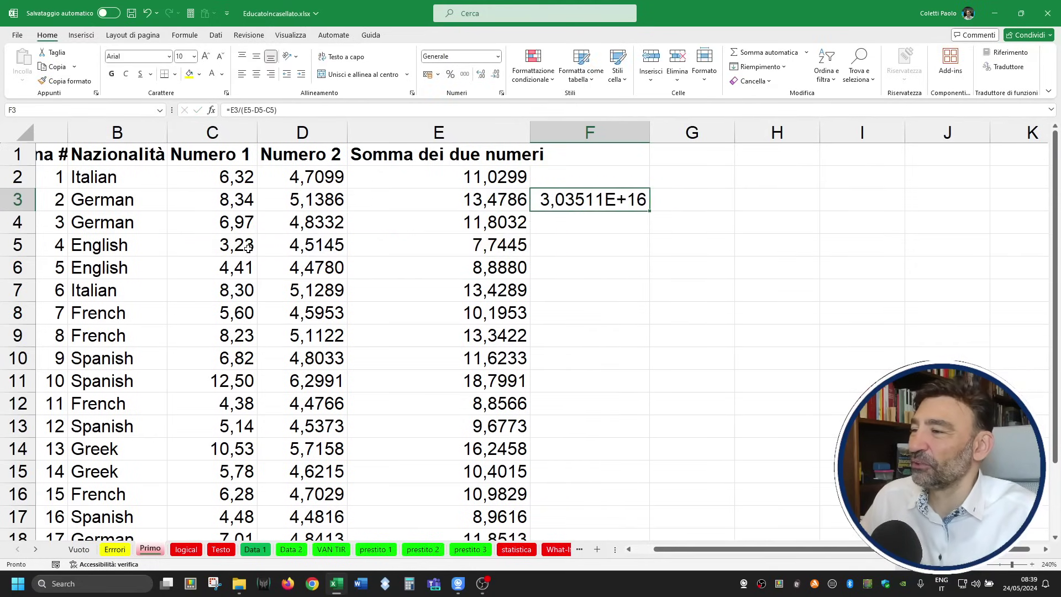
pyautogui.moveTo(315, 249); pyautogui.dragTo(445, 246)
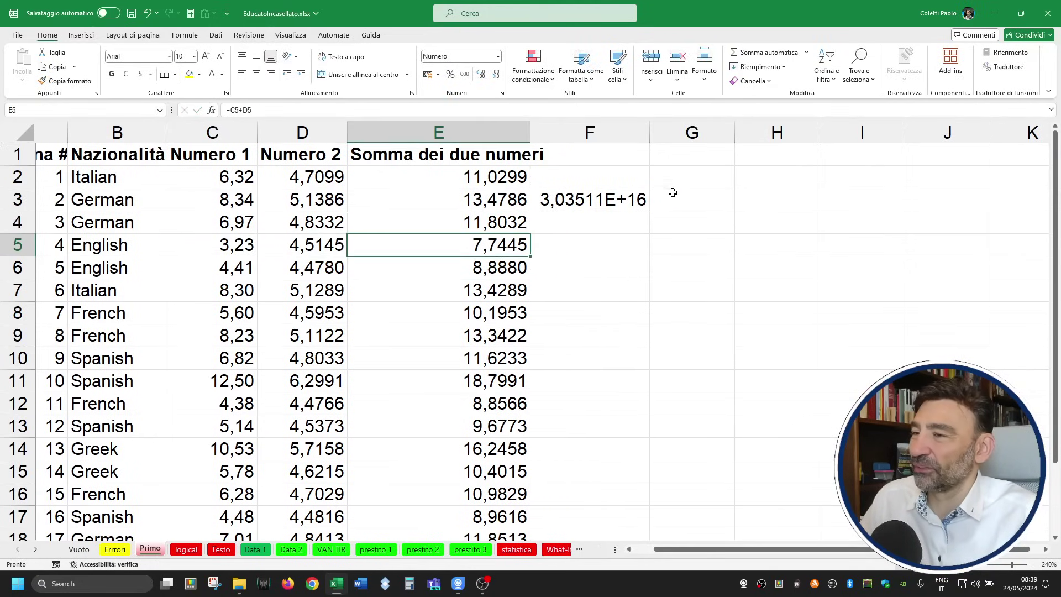
pyautogui.doubleClick(617, 199)
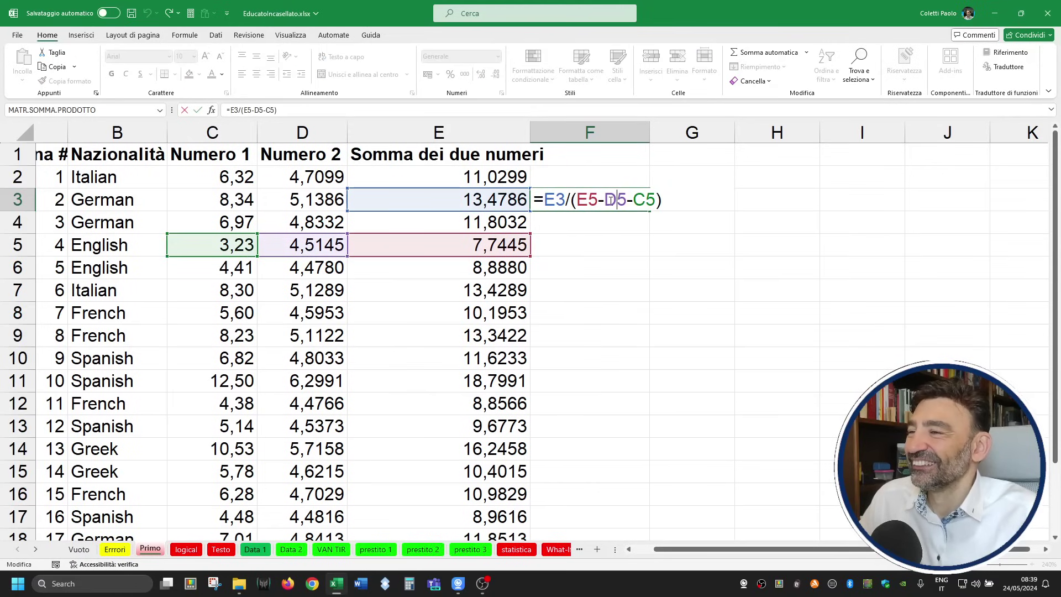
pyautogui.press('Escape')
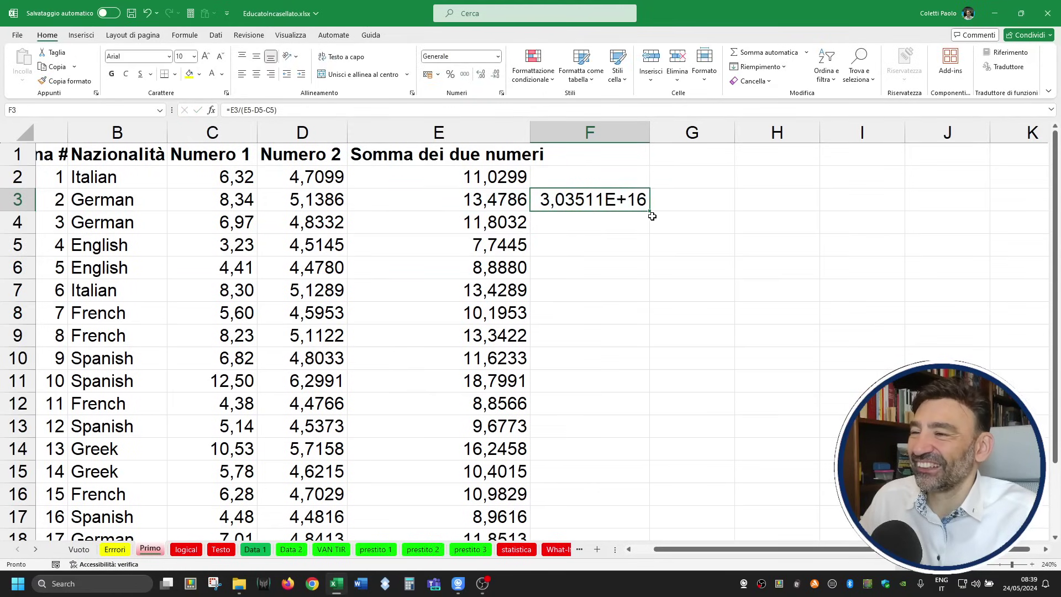
# Fill F3 down to F9, change F4's numerator to E6, and copy it up so F3 reads =E5/(E5-D5-C5).
pyautogui.moveTo(649, 214); pyautogui.dragTo(614, 339)
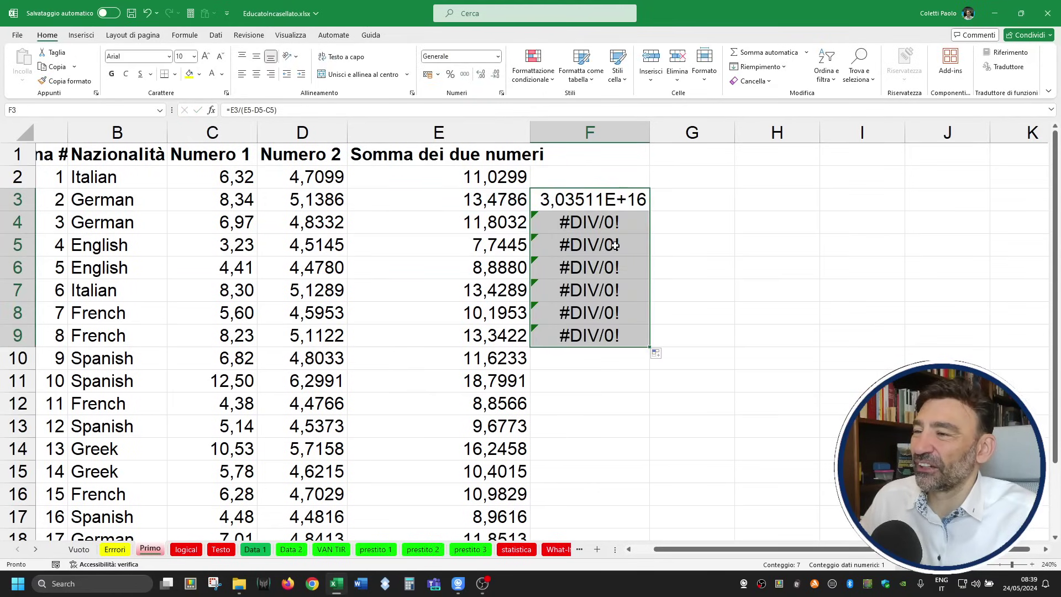
pyautogui.doubleClick(608, 224)
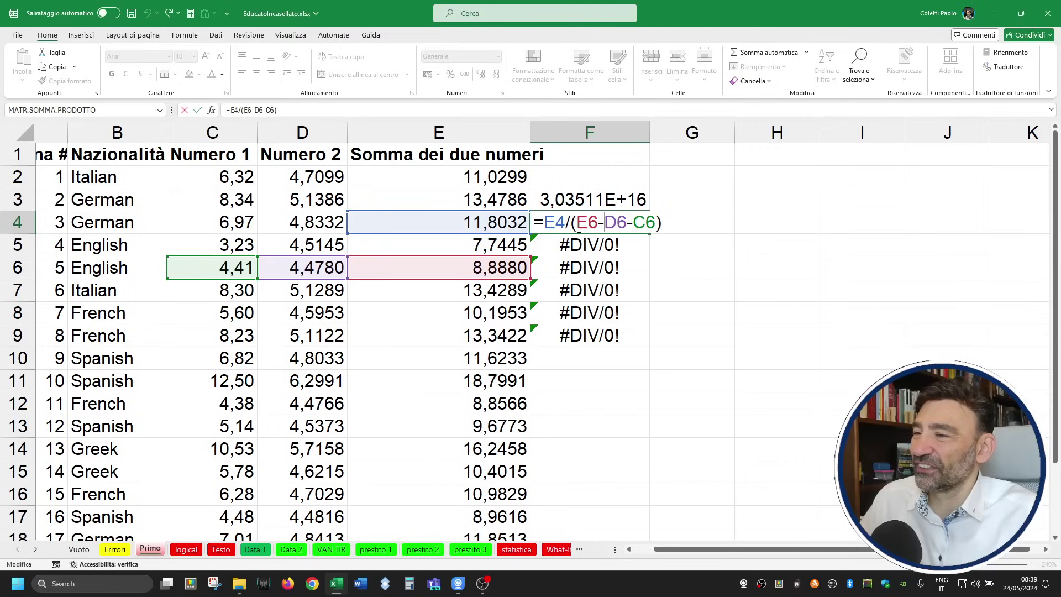
pyautogui.moveTo(578, 226); pyautogui.dragTo(654, 229)
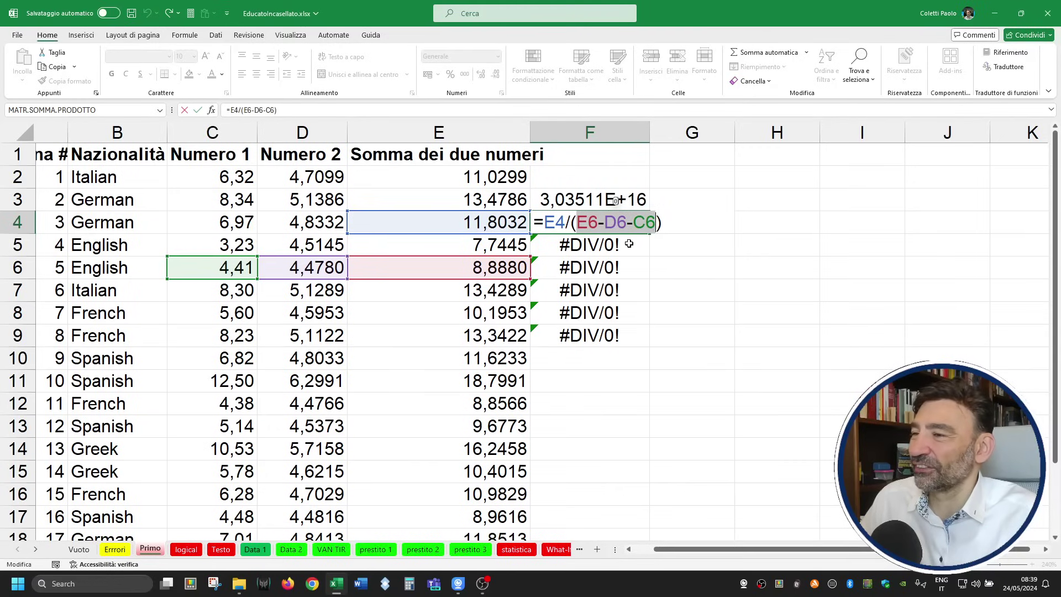
pyautogui.click(560, 228)
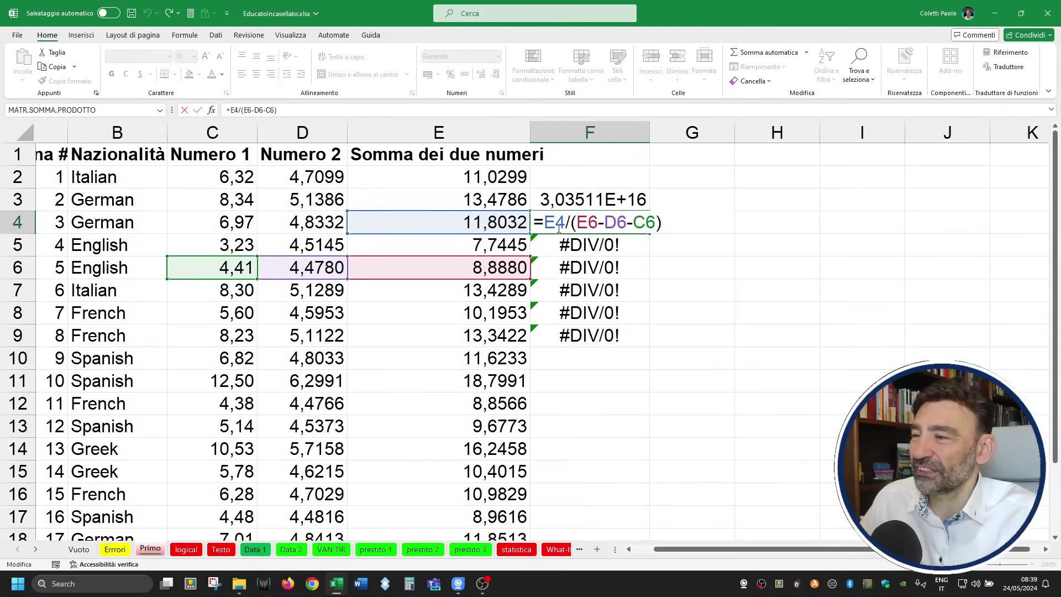
pyautogui.write('6')
pyautogui.hotkey('ctrl', 'Return')
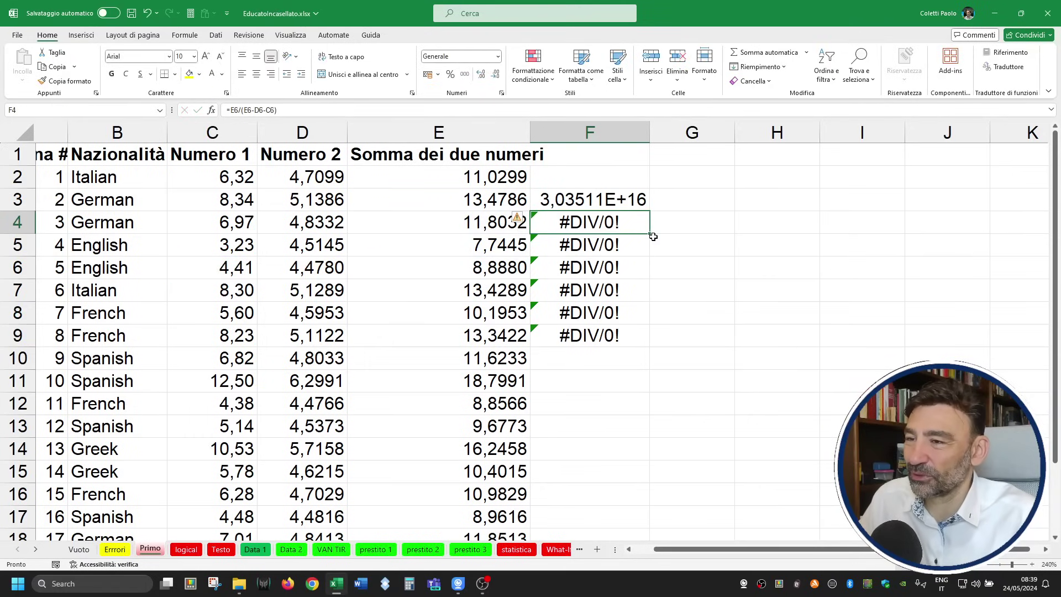
pyautogui.moveTo(651, 235)
pyautogui.mouseDown()
pyautogui.moveTo(650, 347)
pyautogui.moveTo(643, 200)
pyautogui.mouseUp()
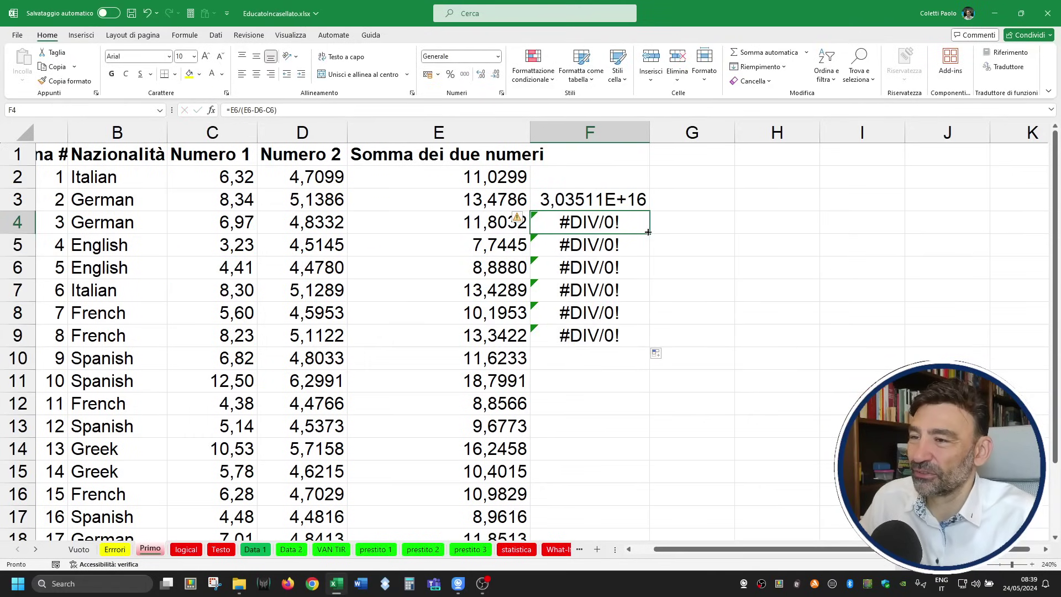
pyautogui.doubleClick(634, 199)
pyautogui.click(606, 222)
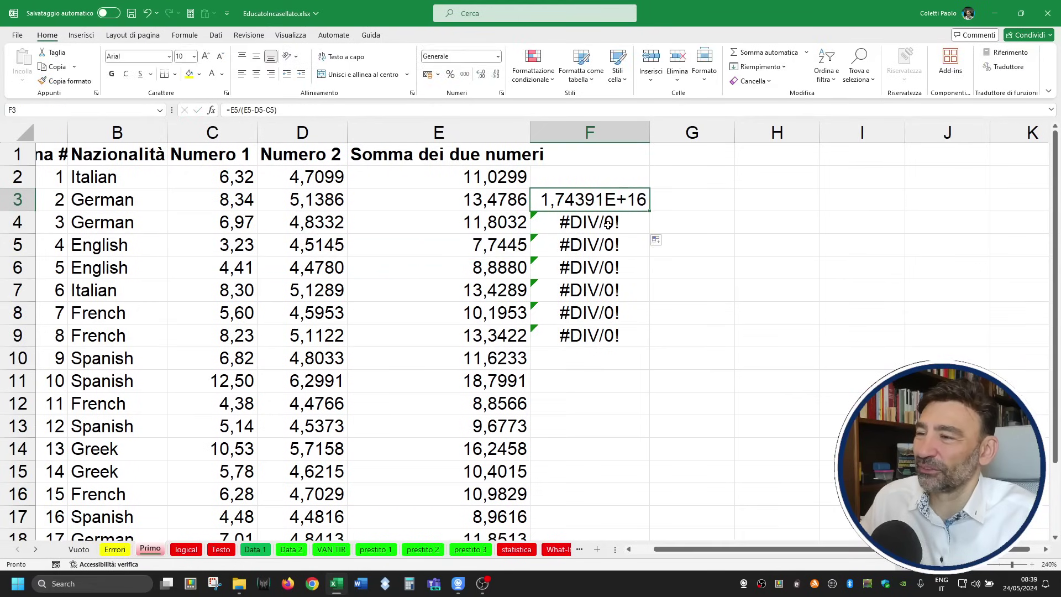
pyautogui.doubleClick(607, 223)
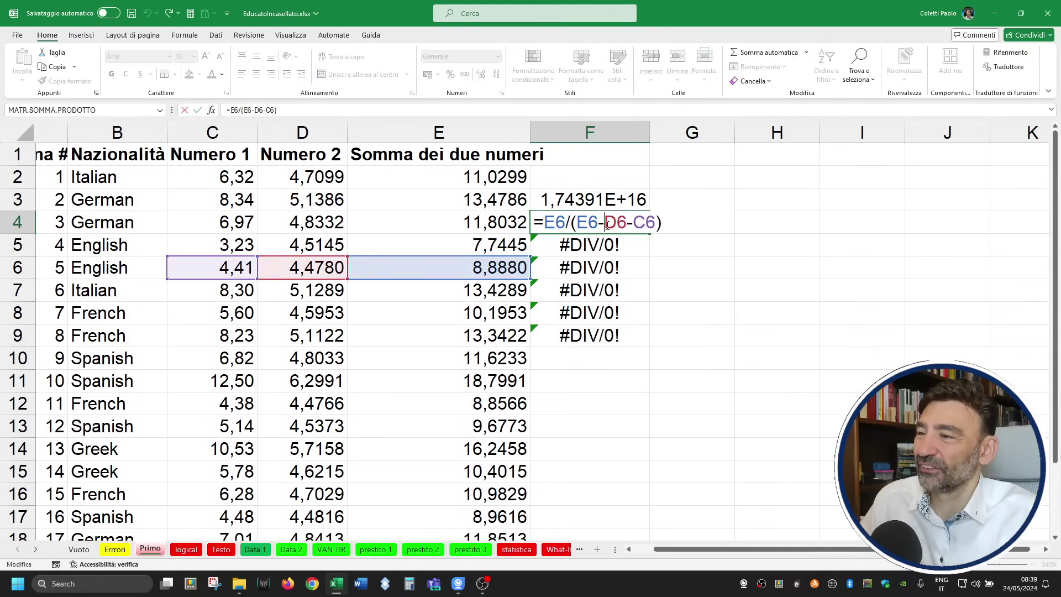
pyautogui.click(579, 242)
# Delete the test division formulas in F2:F10.
pyautogui.moveTo(591, 359); pyautogui.dragTo(581, 175)
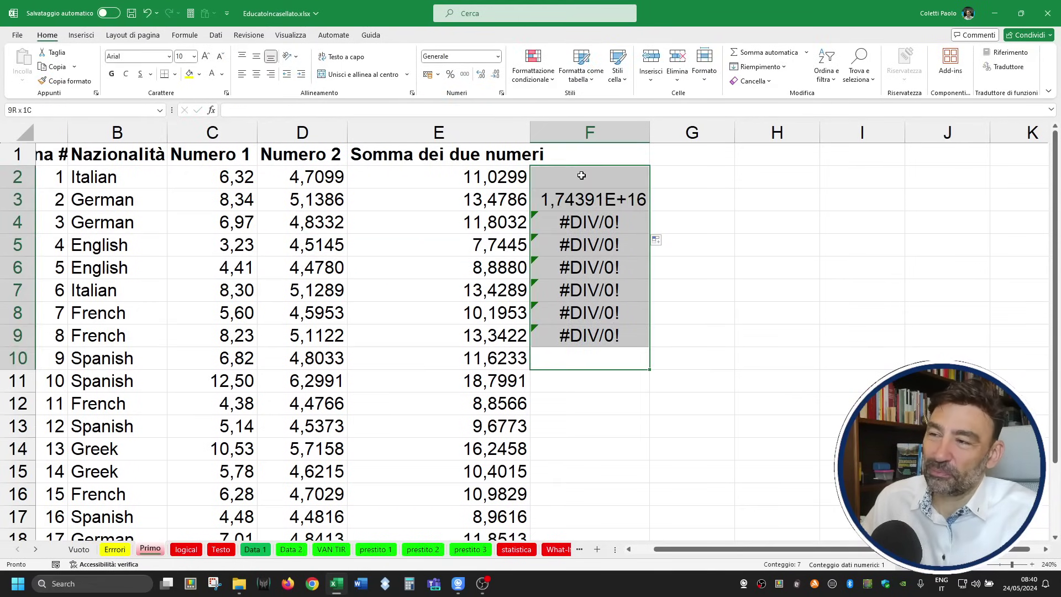
pyautogui.press('Delete')
pyautogui.click(626, 357)
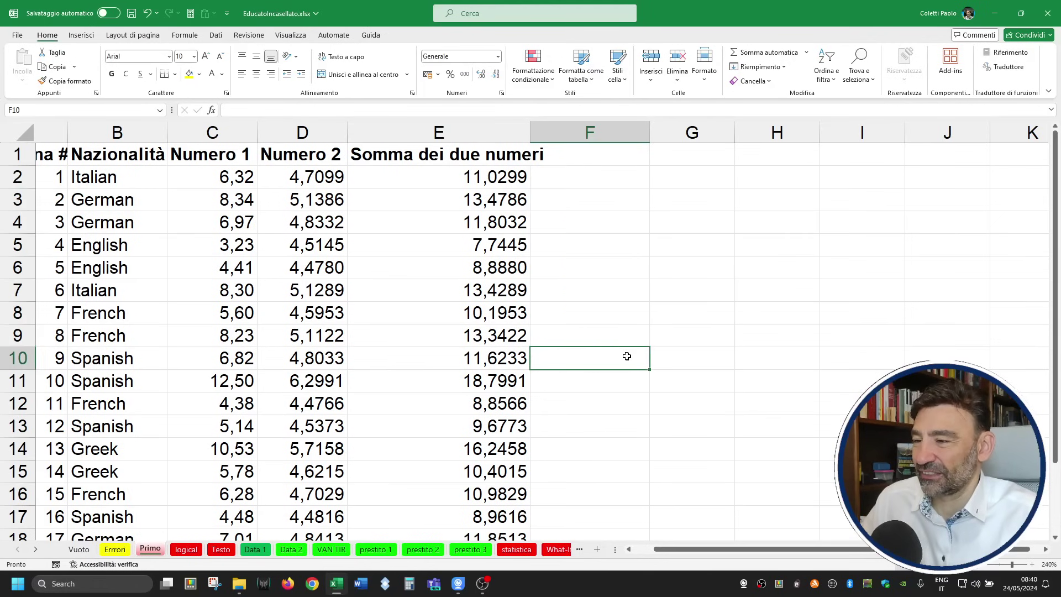
# Review the #VALUE!, column-too-narrow and #N/D error codes on Errori, then return to Primo.
pyautogui.click(111, 550)
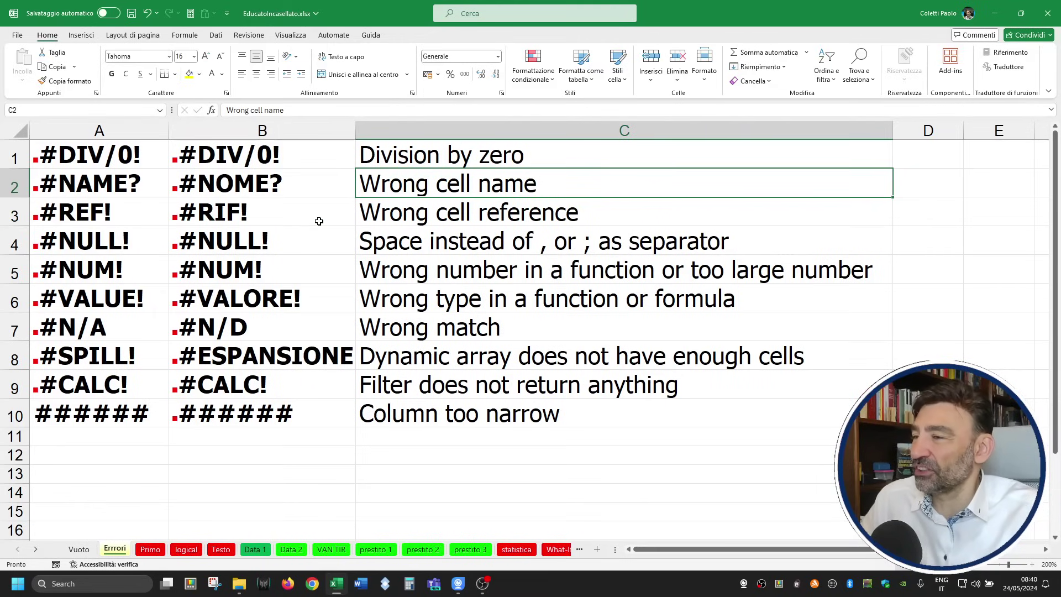
pyautogui.moveTo(157, 295); pyautogui.dragTo(444, 298)
pyautogui.moveTo(93, 410); pyautogui.dragTo(481, 410)
pyautogui.click(343, 336)
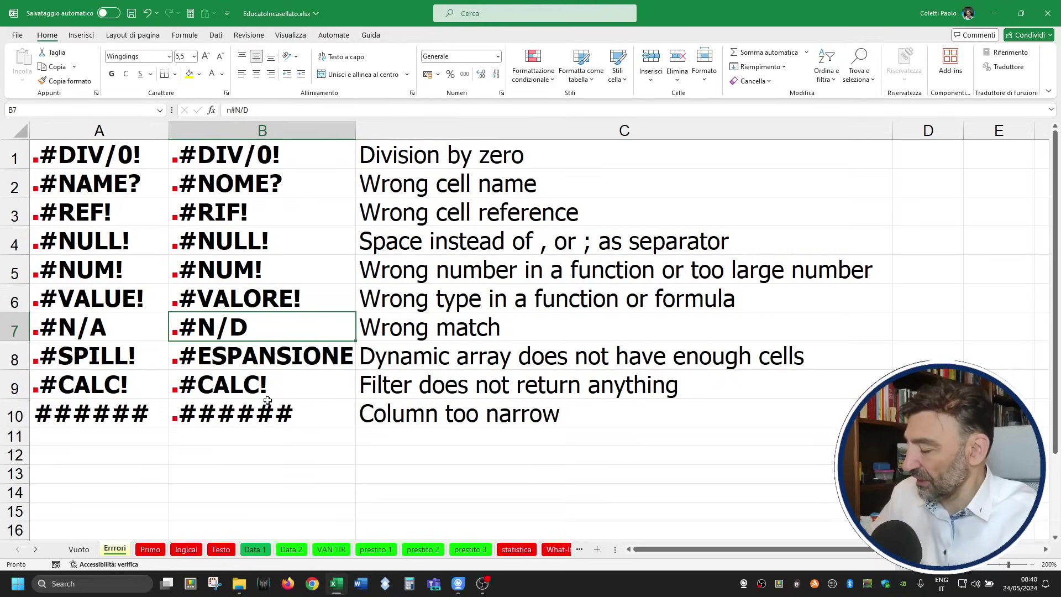
pyautogui.click(139, 552)
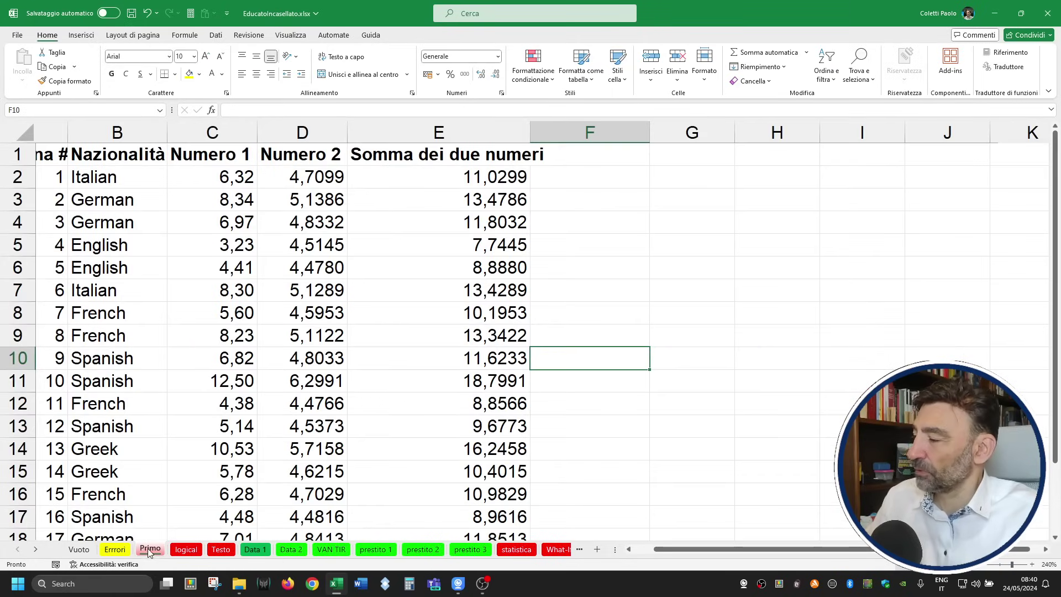
pyautogui.click(583, 318)
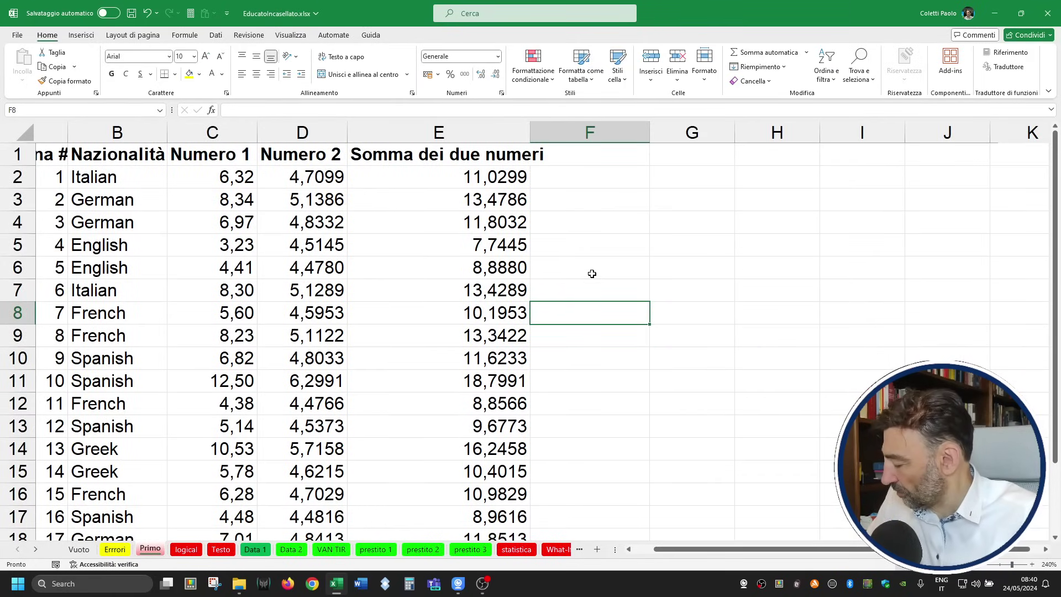
# Switch to the logical sheet and zoom in on the product table.
pyautogui.click(185, 548)
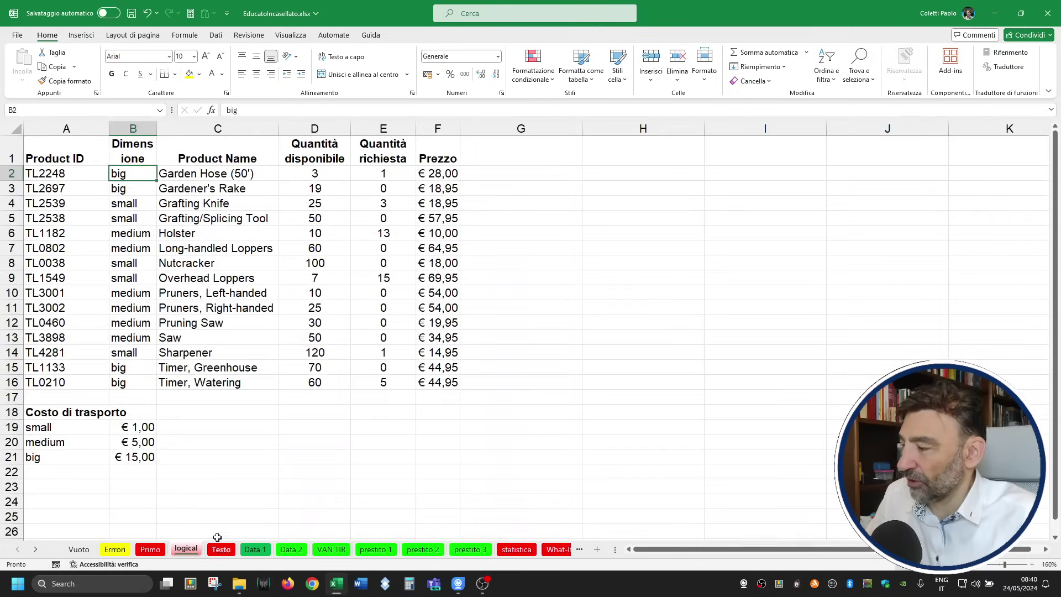
pyautogui.click(500, 318)
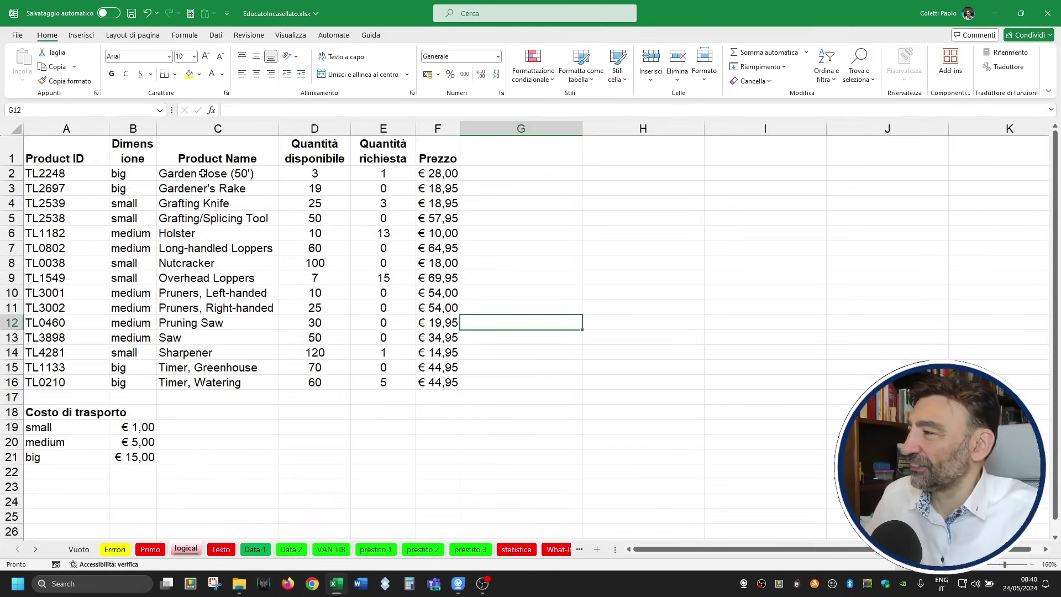
pyautogui.moveTo(166, 173); pyautogui.dragTo(230, 383)
pyautogui.click(500, 233)
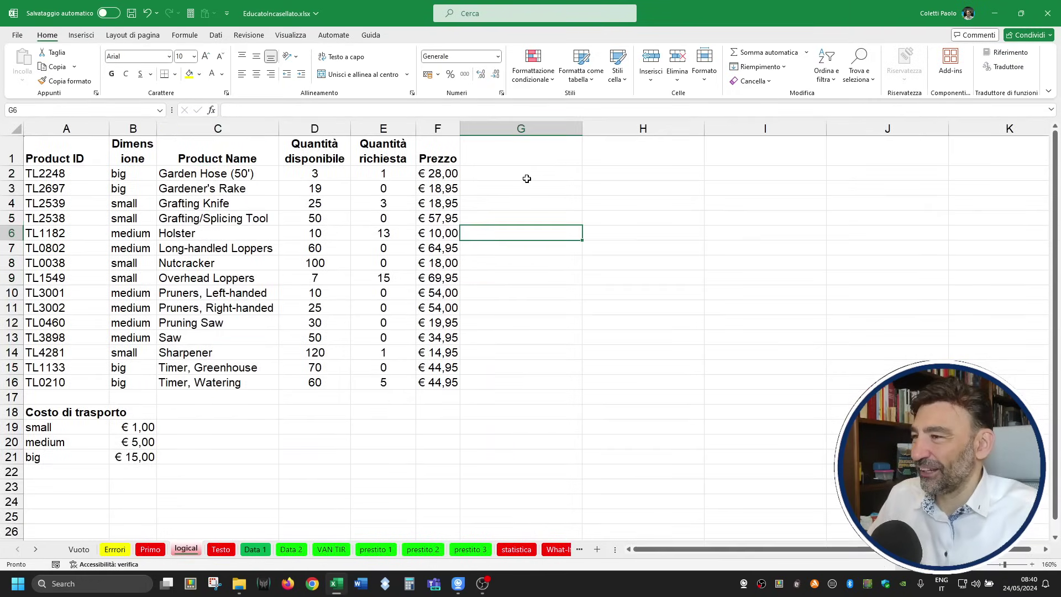
pyautogui.click(526, 176)
pyautogui.click(1032, 565)
pyautogui.click(1032, 564)
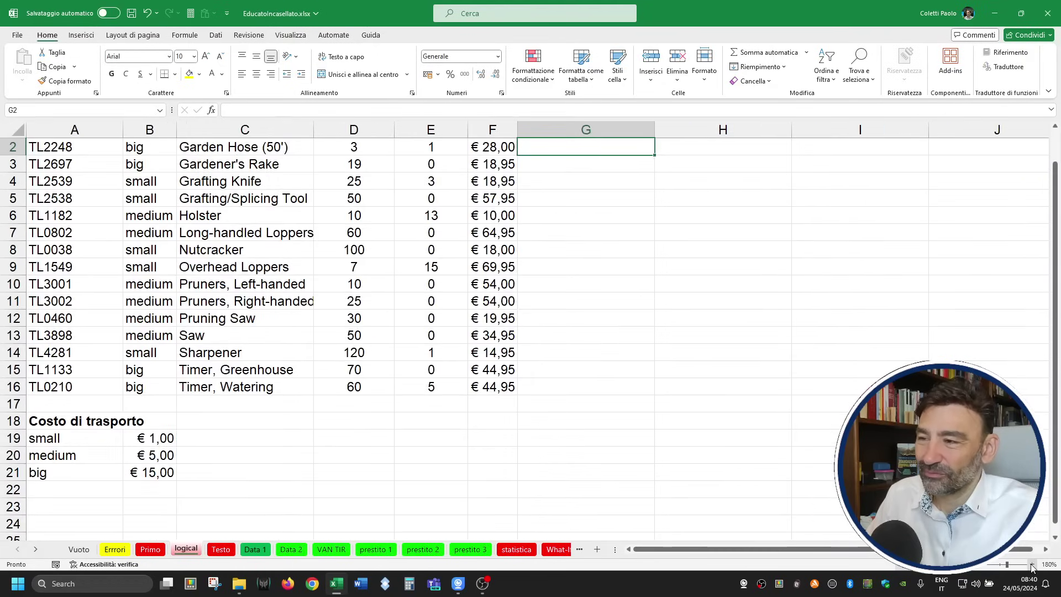
pyautogui.click(1032, 565)
pyautogui.click(1032, 565)
pyautogui.click(1032, 564)
pyautogui.scroll(1, 780, 429)
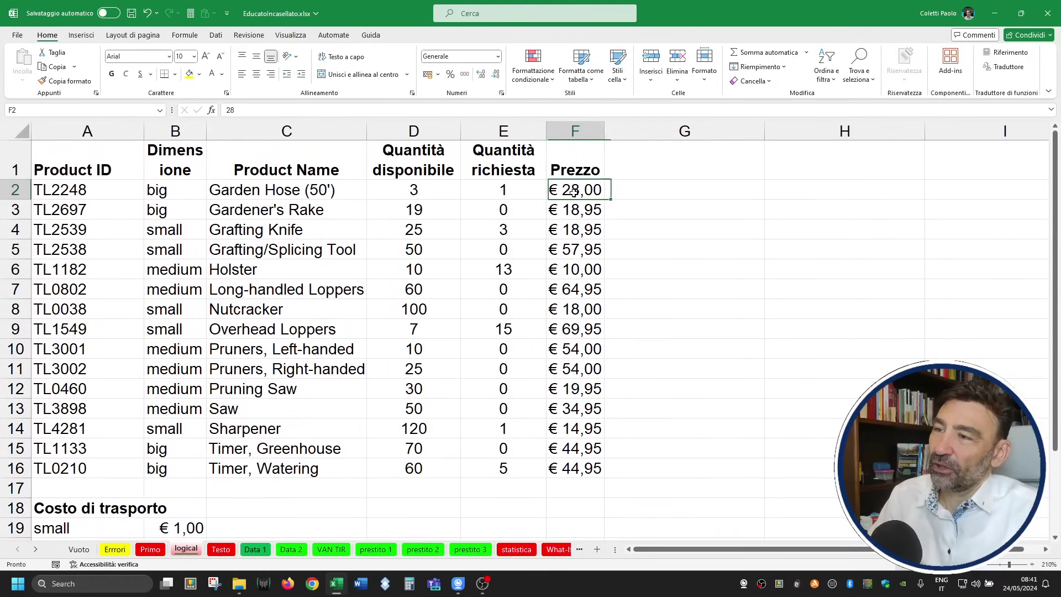
# Look over the Prezzo price column's number format, then select D19 for the rate.
pyautogui.moveTo(572, 199); pyautogui.dragTo(575, 470)
pyautogui.click(691, 198)
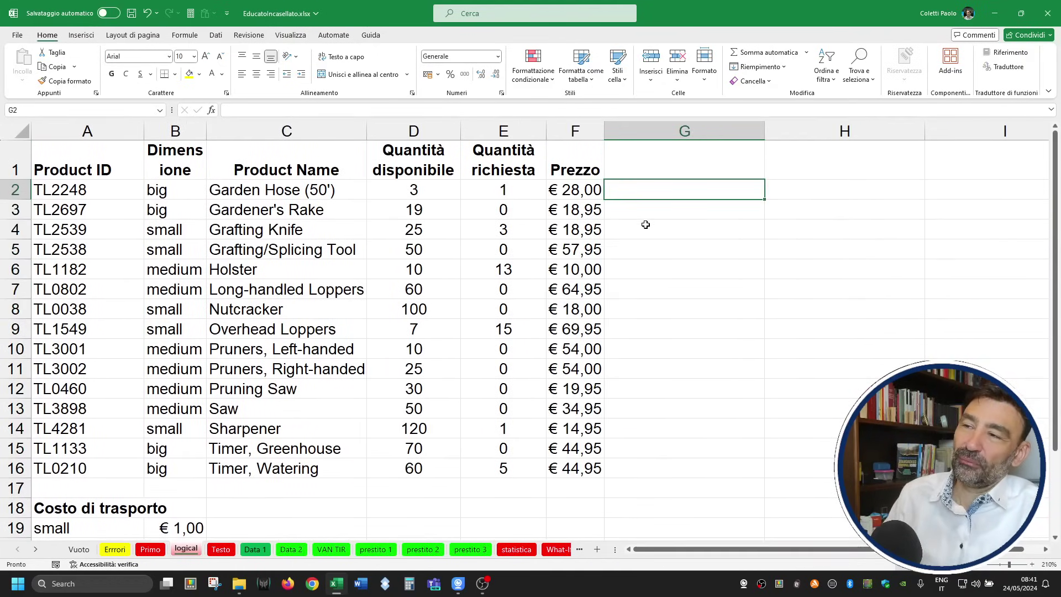
pyautogui.click(562, 124)
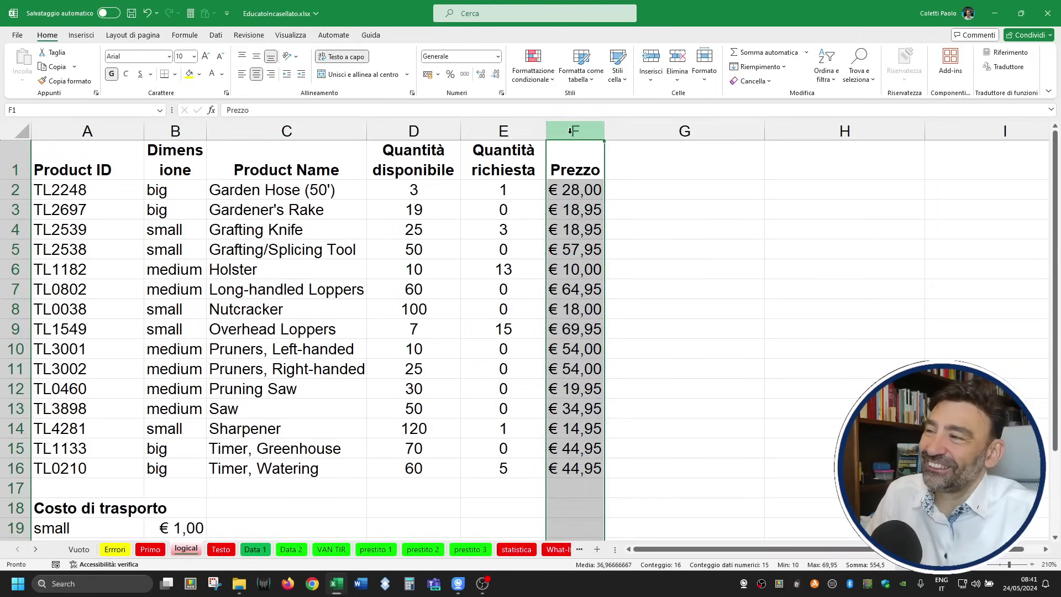
pyautogui.click(498, 59)
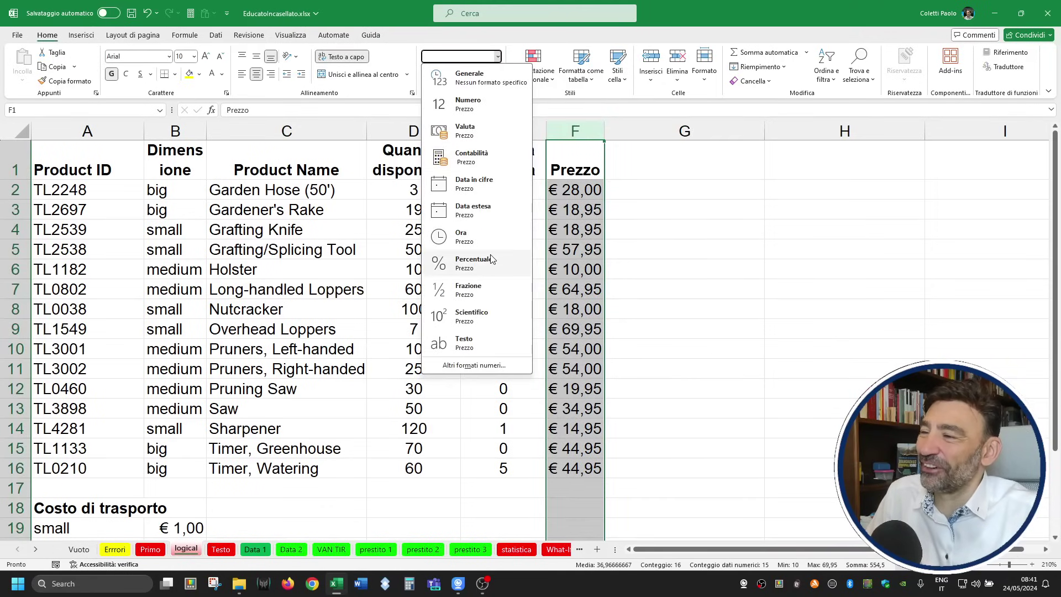
pyautogui.click(747, 257)
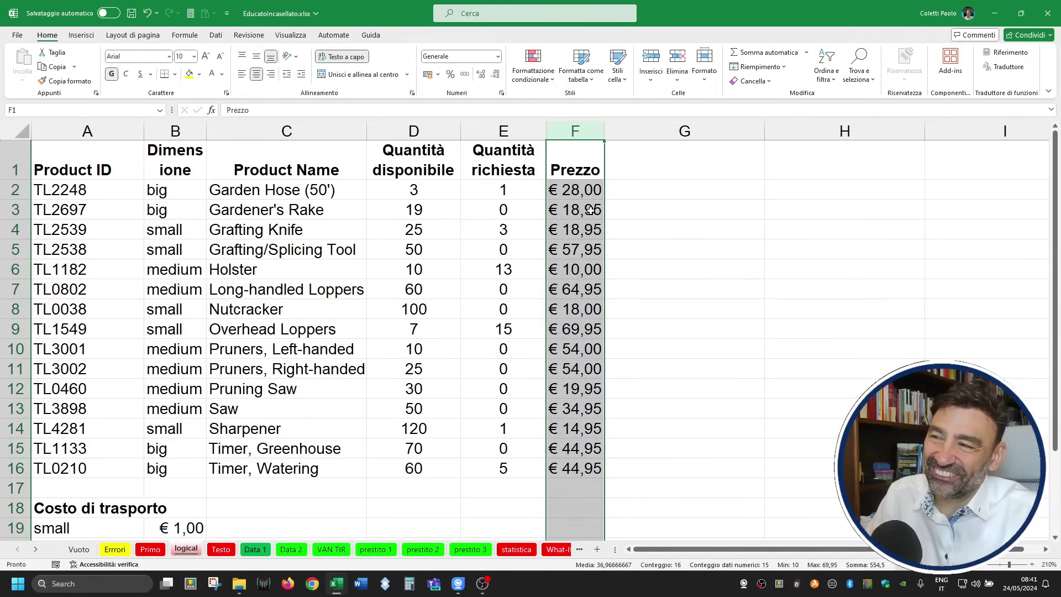
pyautogui.click(664, 392)
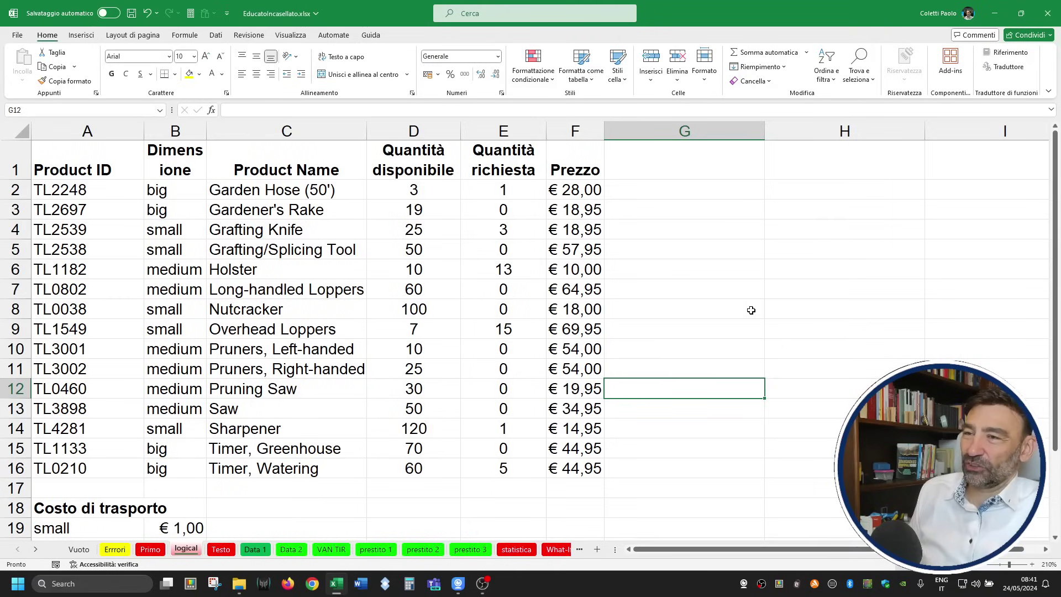
pyautogui.scroll(-1, 437, 431)
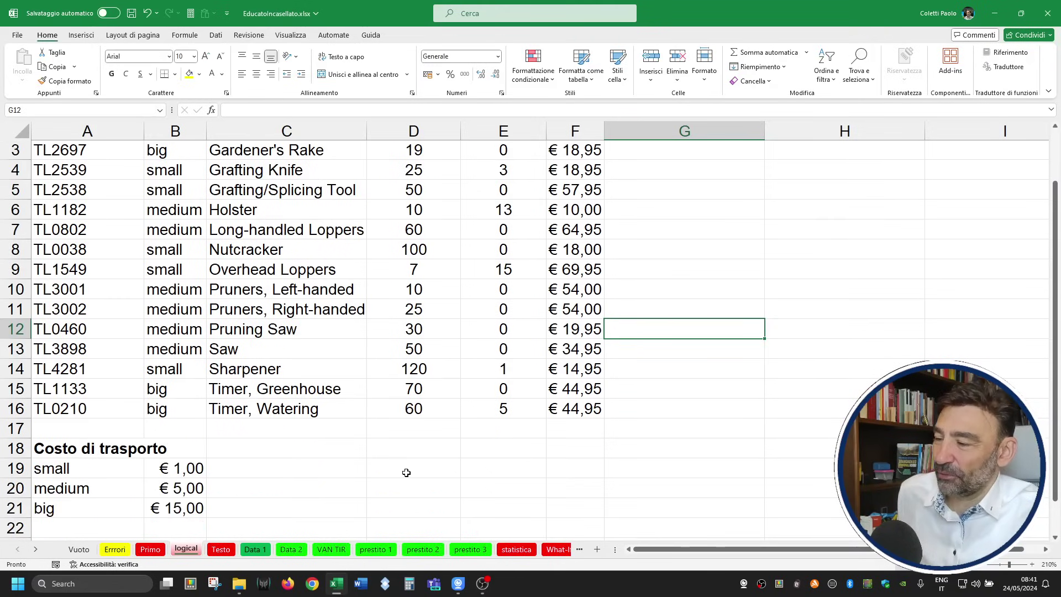
pyautogui.click(436, 470)
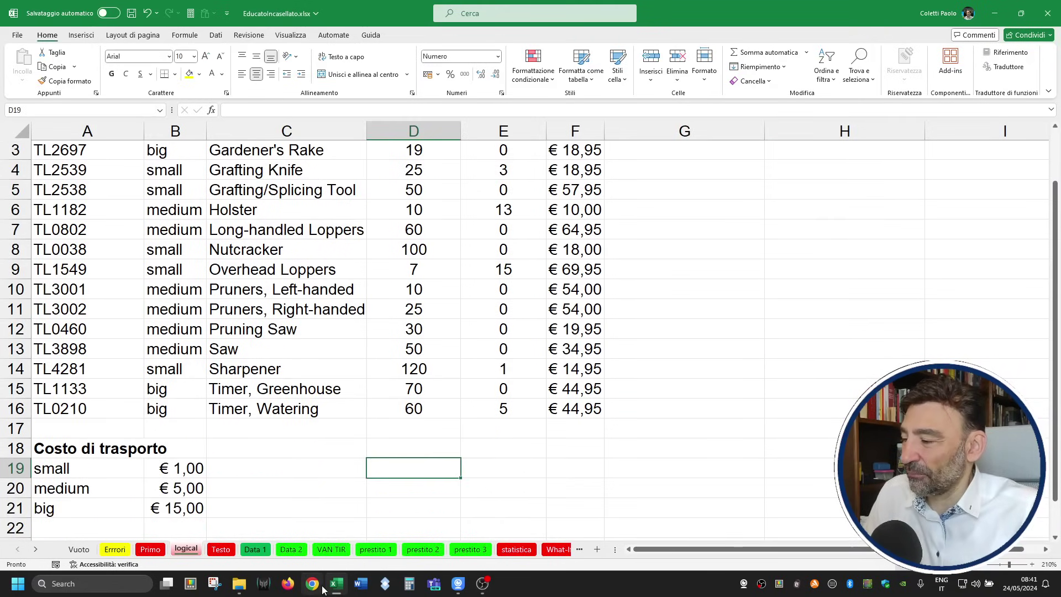
# Enter the 1,08 rate in D19 and display it with three decimals as 1,080.
pyautogui.write('1')
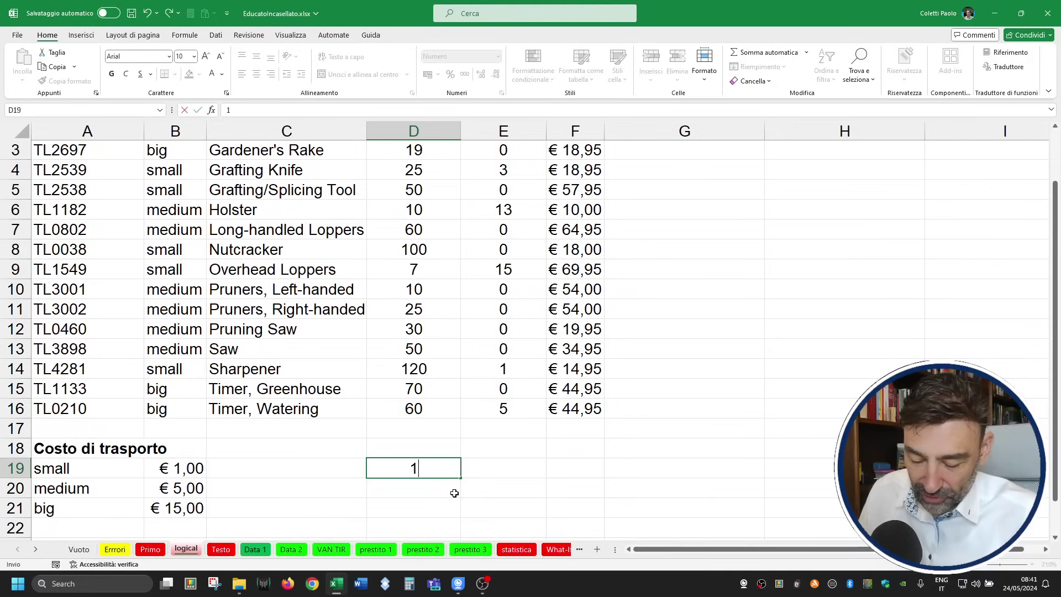
pyautogui.write(',08')
pyautogui.press('Return')
pyautogui.press('Up')
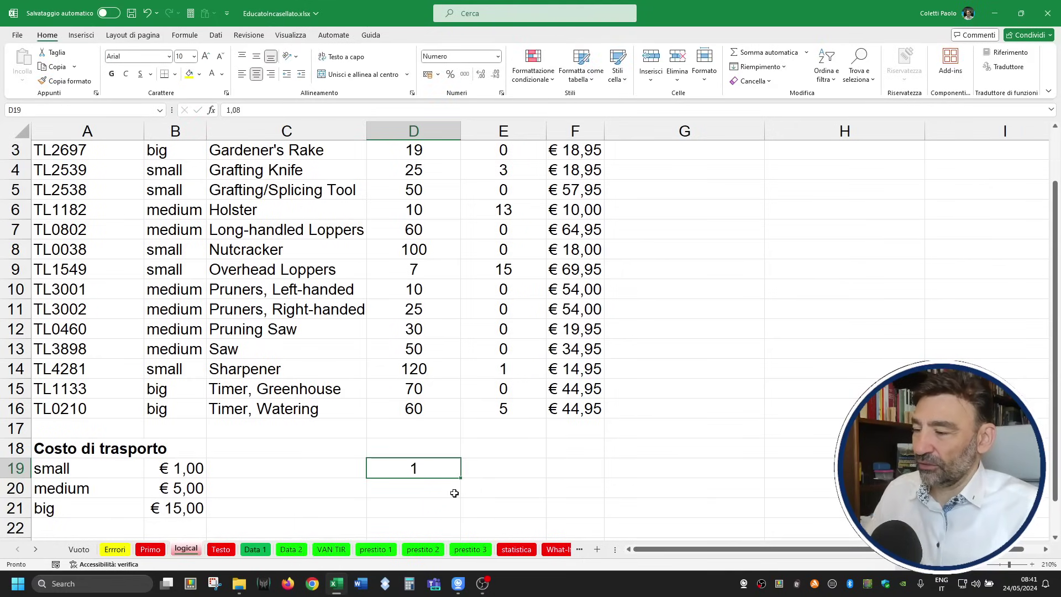
pyautogui.click(480, 73)
pyautogui.click(481, 74)
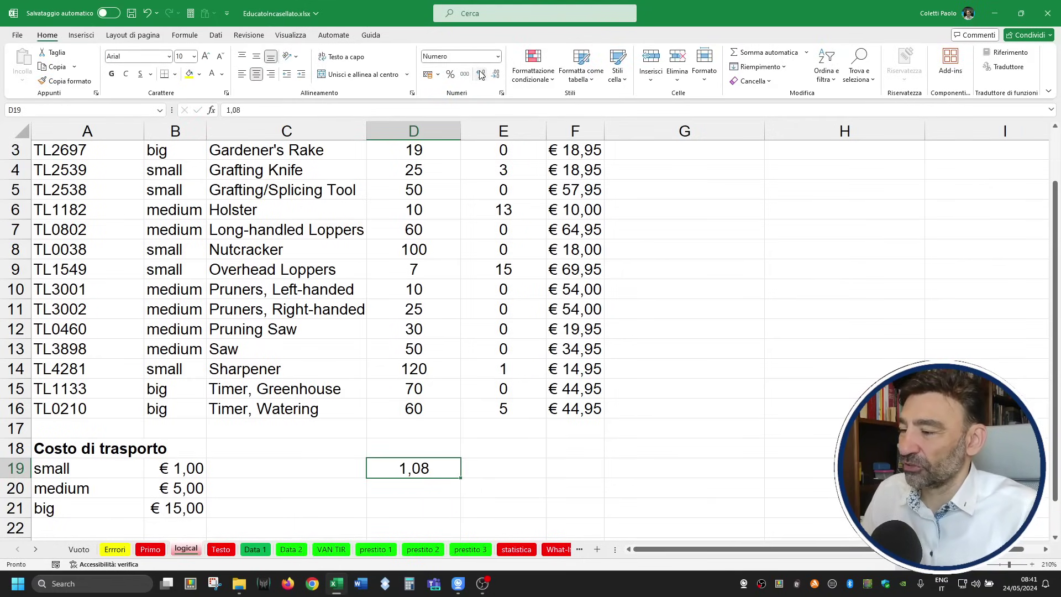
pyautogui.click(481, 73)
pyautogui.scroll(1, 653, 192)
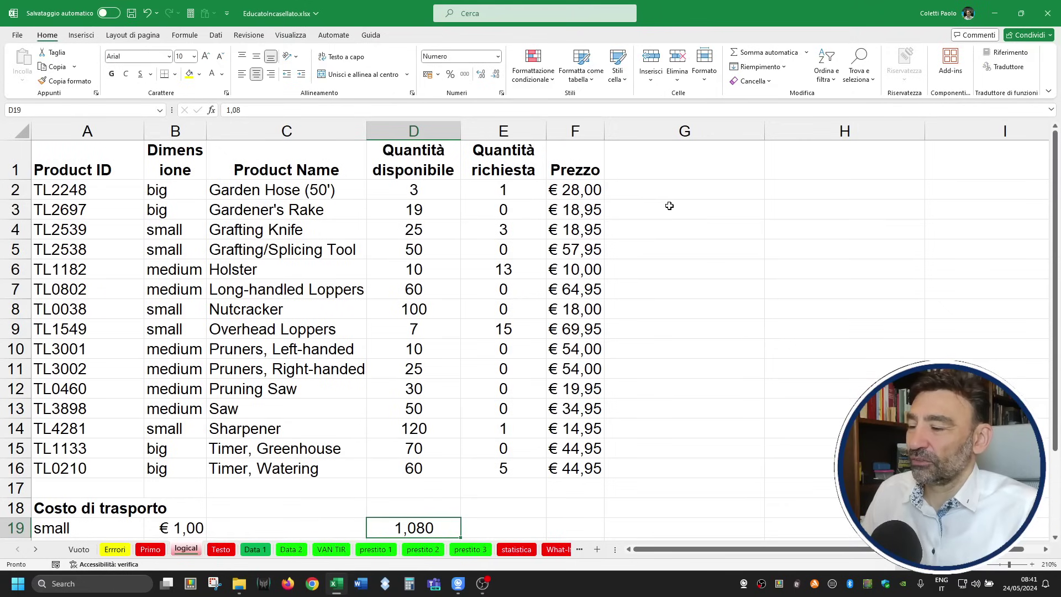
# Enter =F2*D19 in G2 to convert the first price, giving 30,24.
pyautogui.click(655, 187)
pyautogui.write('=')
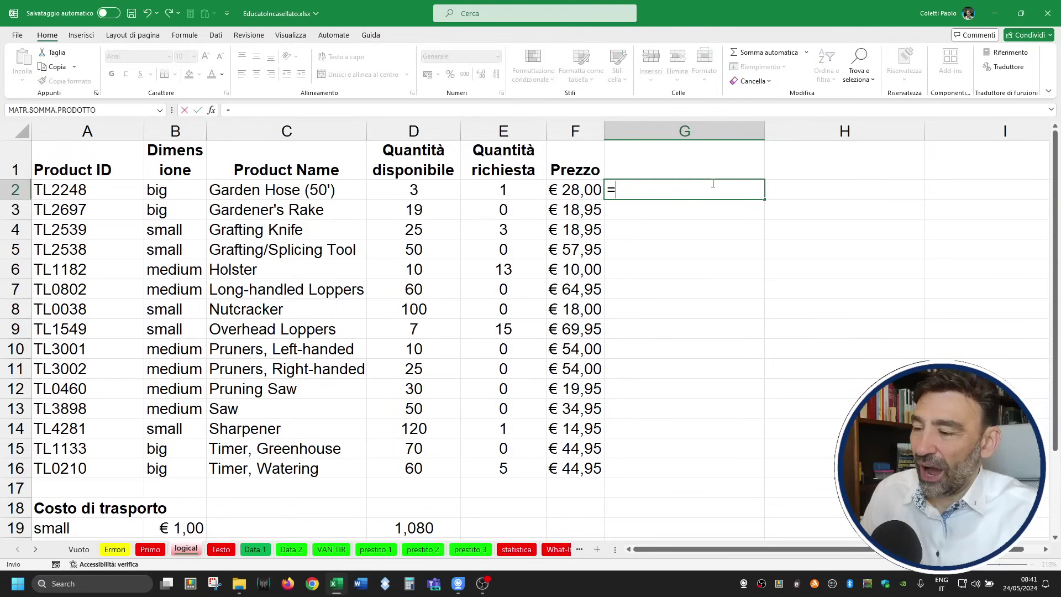
pyautogui.click(583, 189)
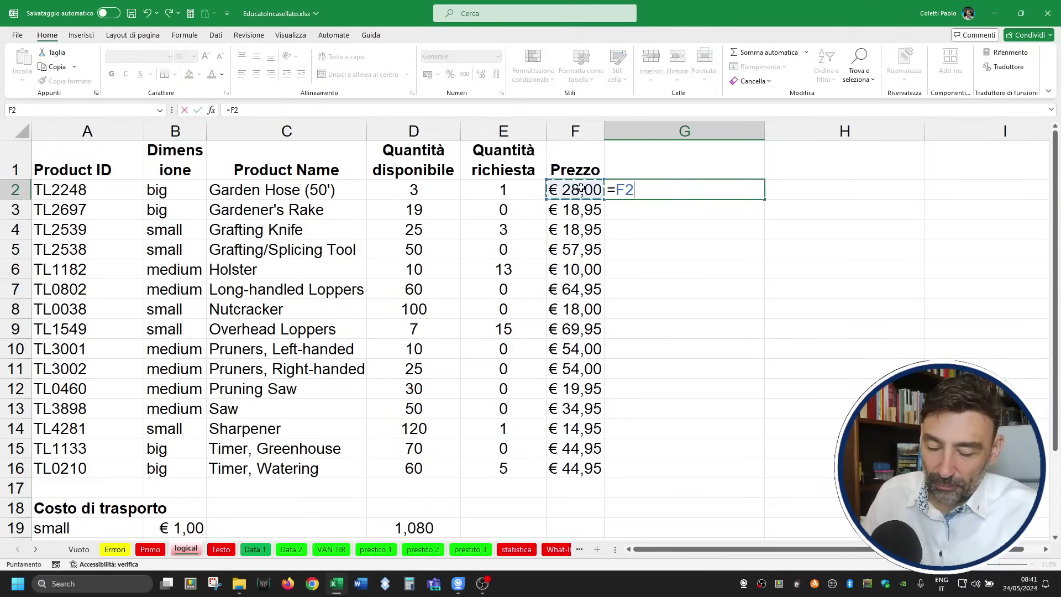
pyautogui.write('*')
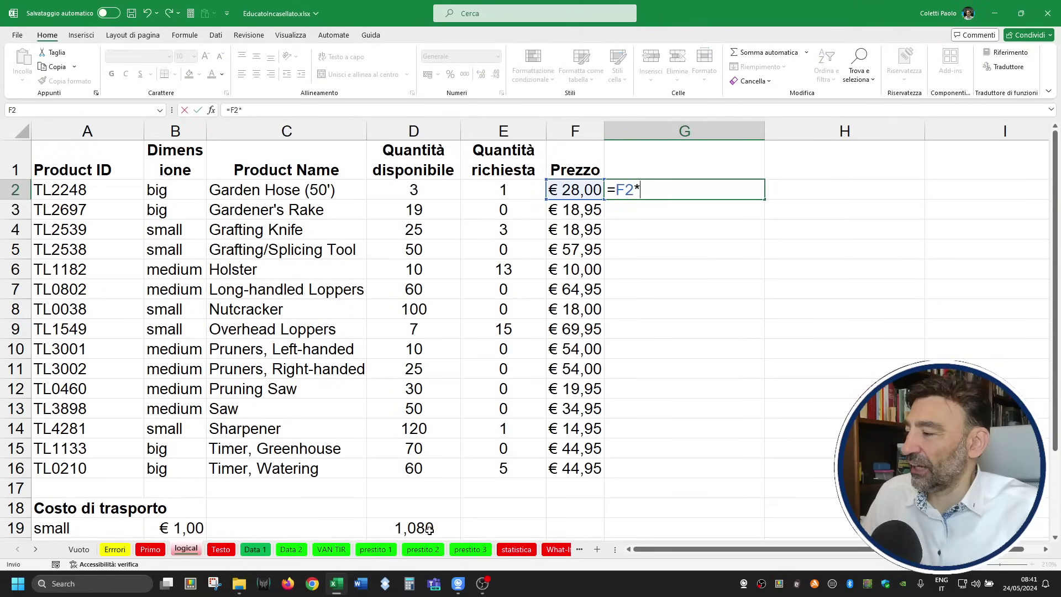
pyautogui.click(430, 528)
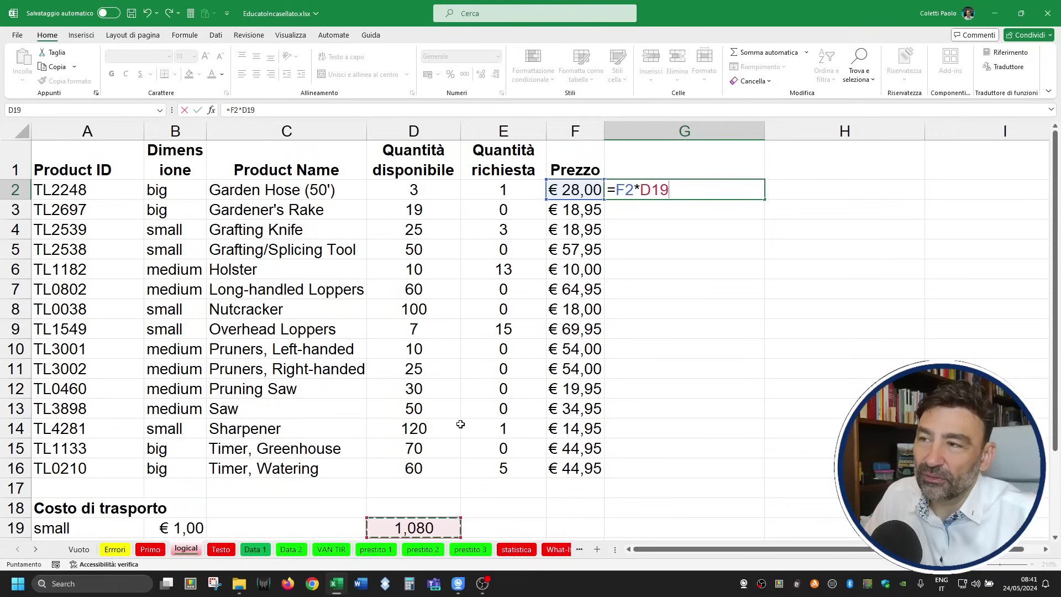
pyautogui.press('Return')
pyautogui.press('Up')
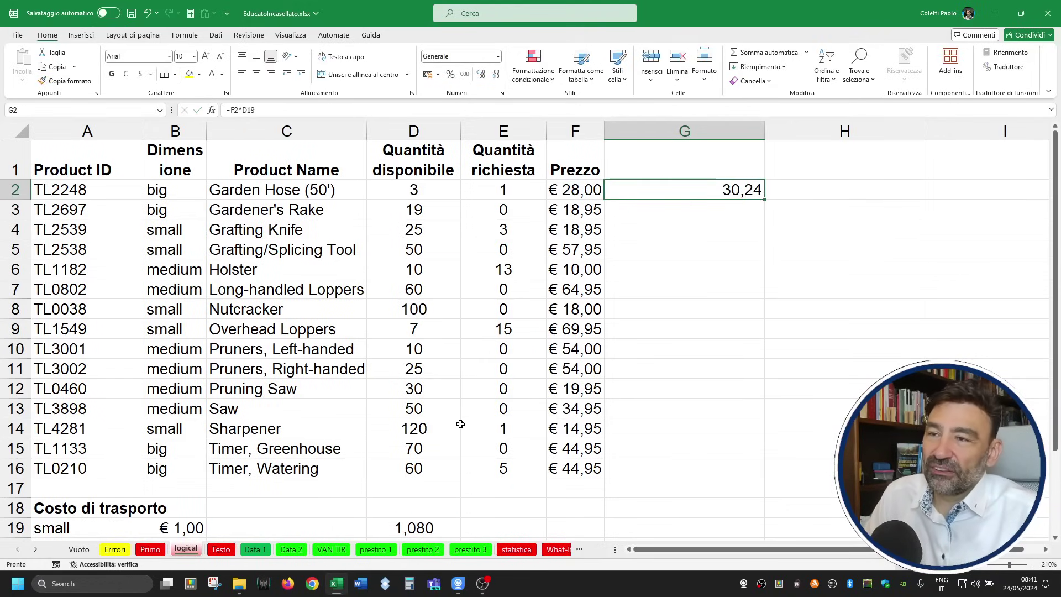
pyautogui.click(698, 137)
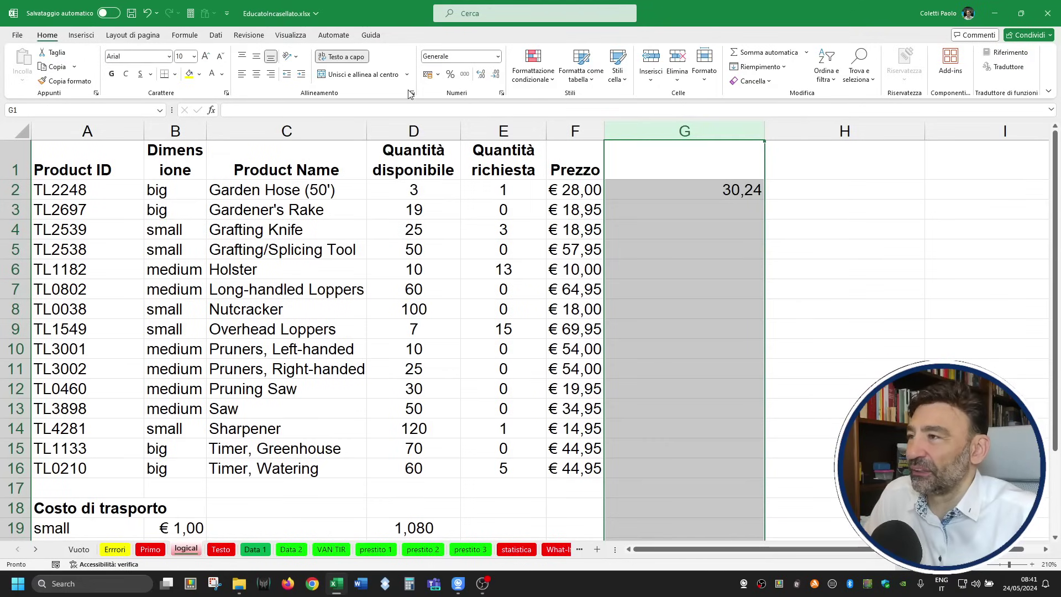
# Format column G as Valuta with the $ Inglese (Stati Uniti) symbol, so G2 shows $30,24.
pyautogui.click(502, 93)
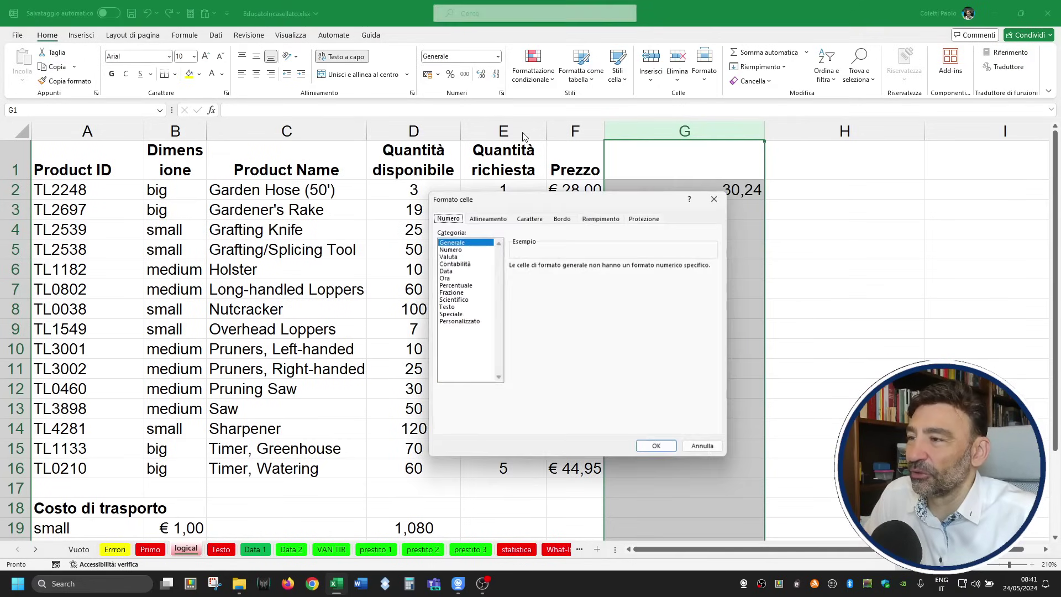
pyautogui.click(467, 257)
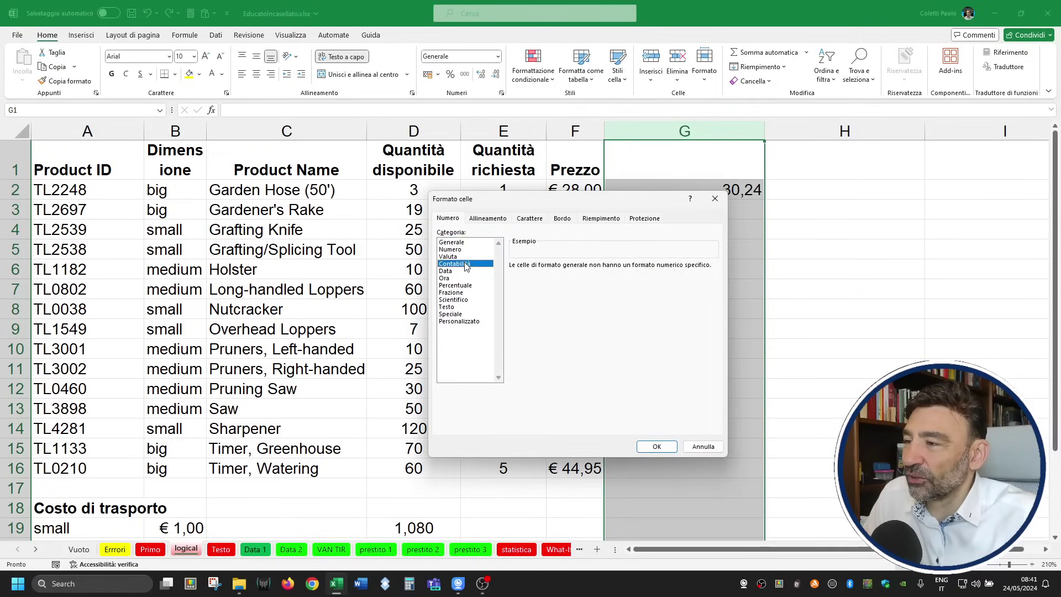
pyautogui.click(586, 280)
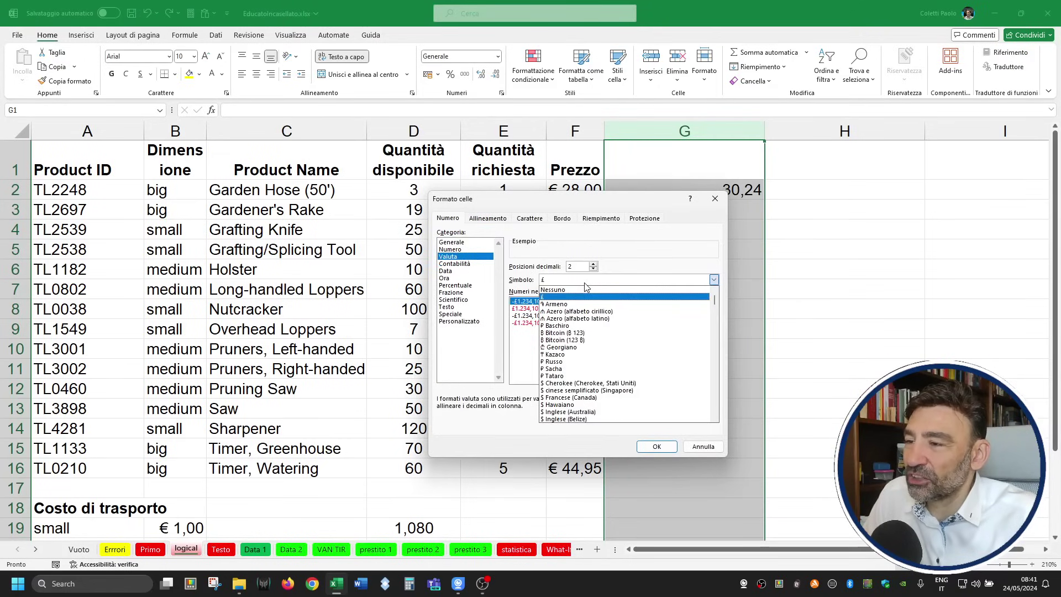
pyautogui.scroll(-2, 591, 312)
pyautogui.scroll(-2, 590, 312)
pyautogui.scroll(-2, 591, 313)
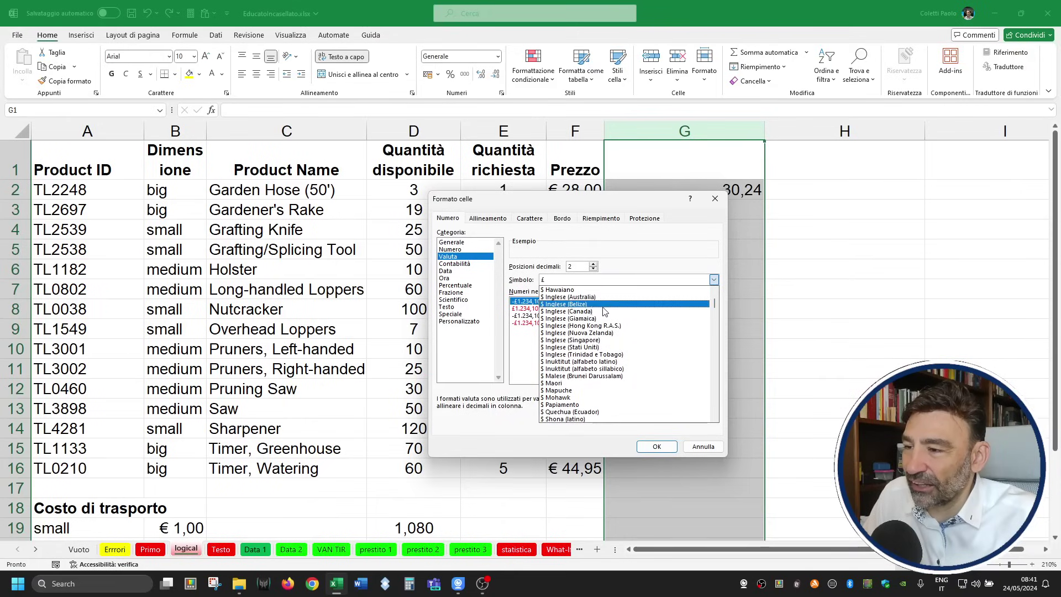
pyautogui.click(601, 346)
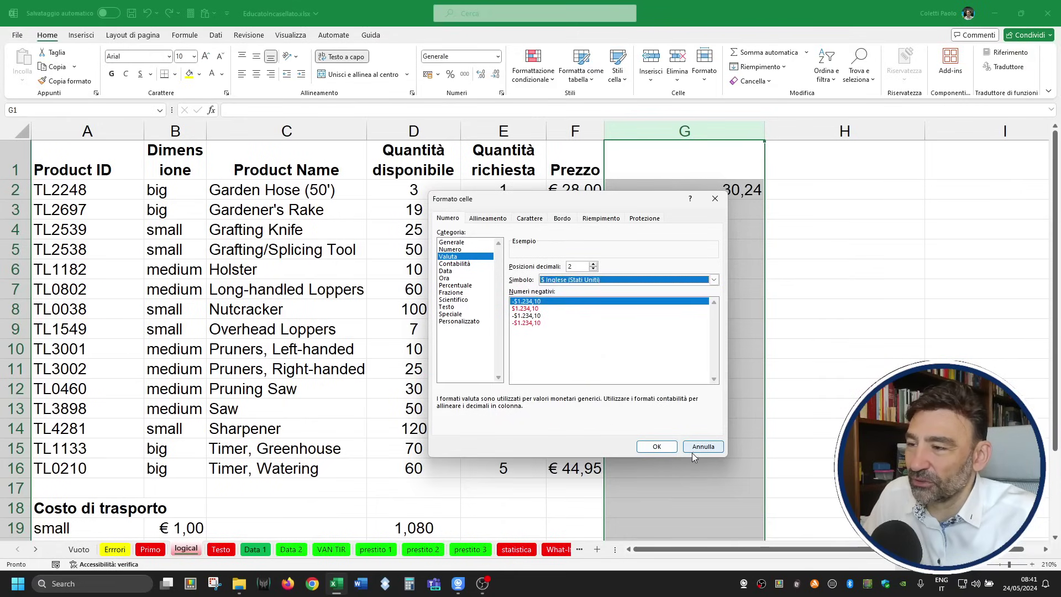
pyautogui.click(656, 447)
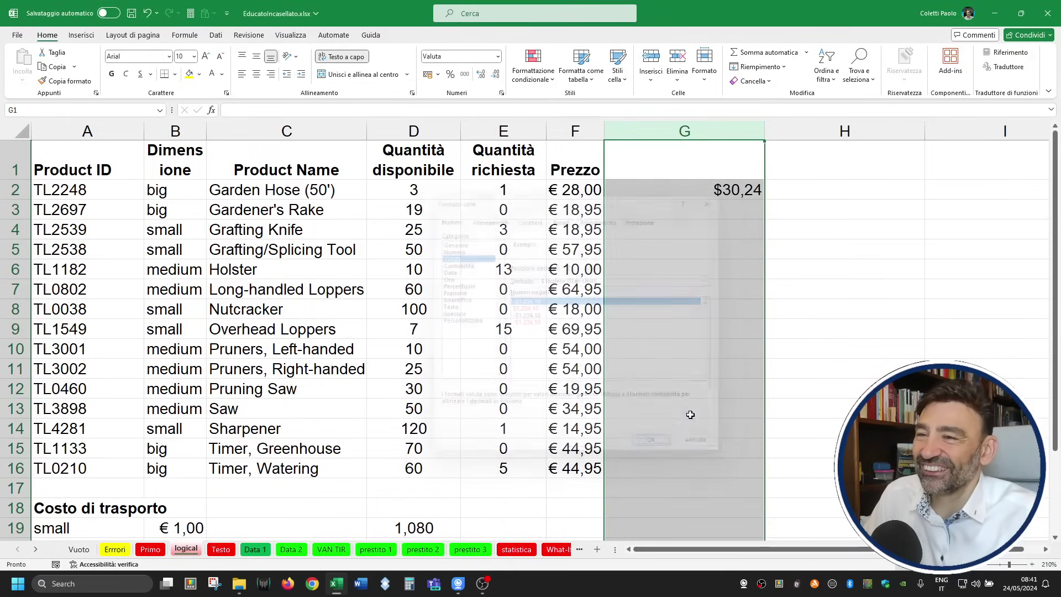
pyautogui.click(735, 195)
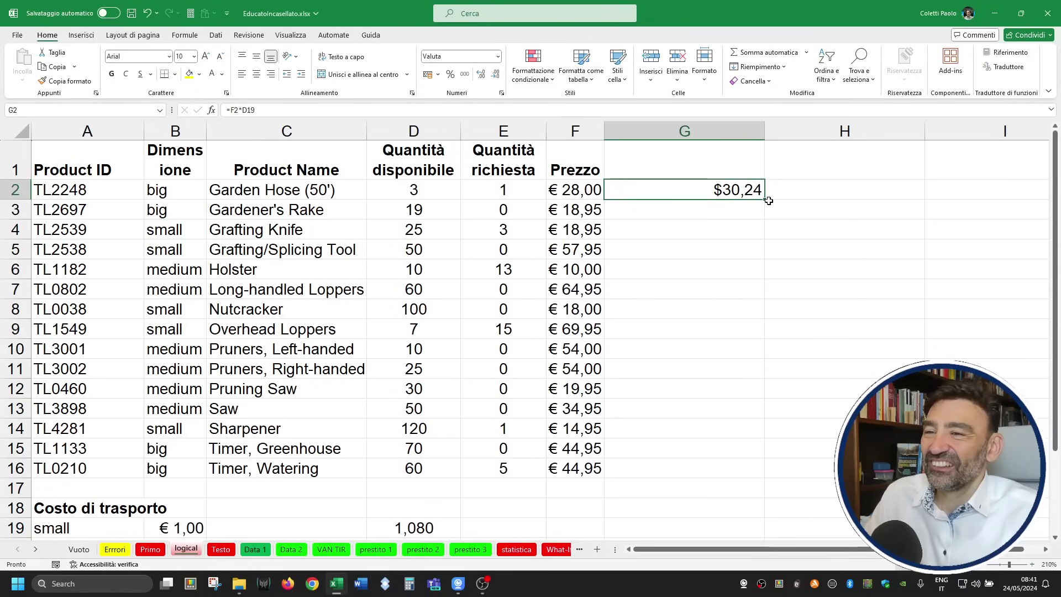
# Copy G2's conversion formula down to G16 and inspect G3's shifted =F3*D20 reference.
pyautogui.doubleClick(698, 198)
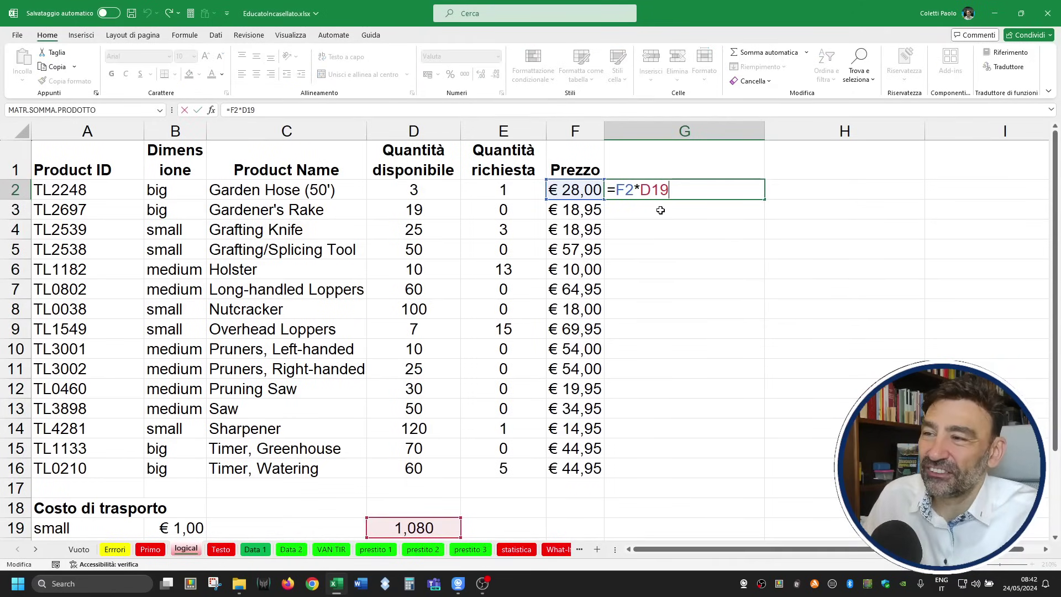
pyautogui.press('Escape')
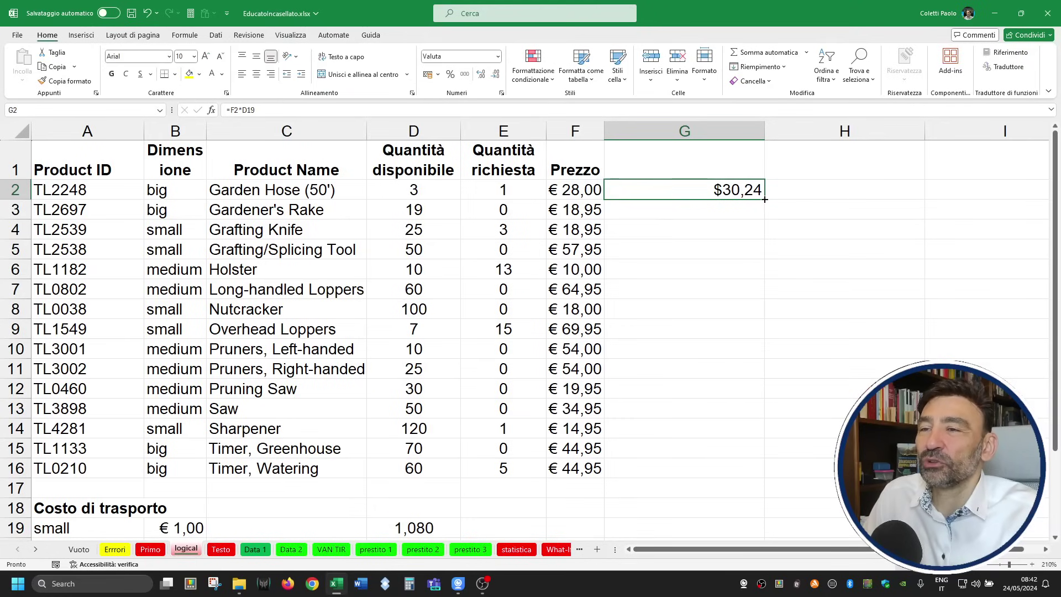
pyautogui.moveTo(765, 199); pyautogui.dragTo(736, 469)
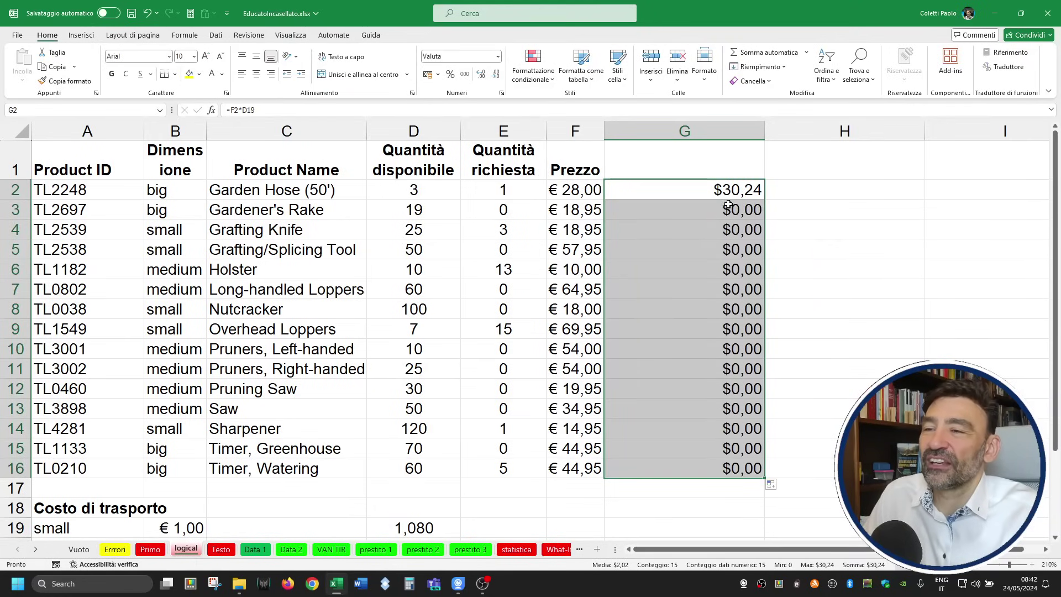
pyautogui.doubleClick(729, 205)
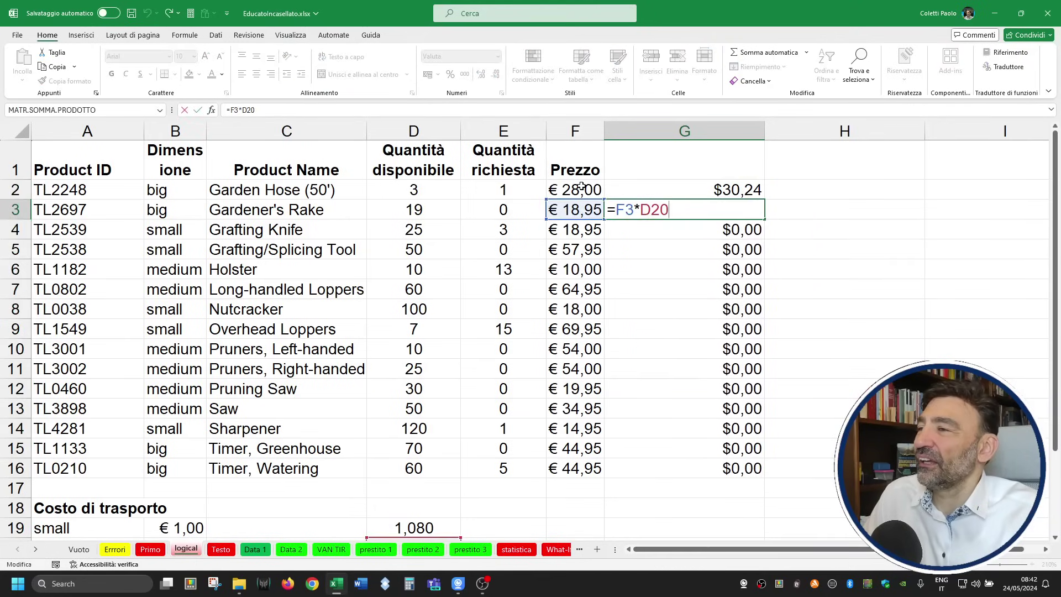
pyautogui.doubleClick(625, 209)
pyautogui.moveTo(670, 215); pyautogui.dragTo(643, 217)
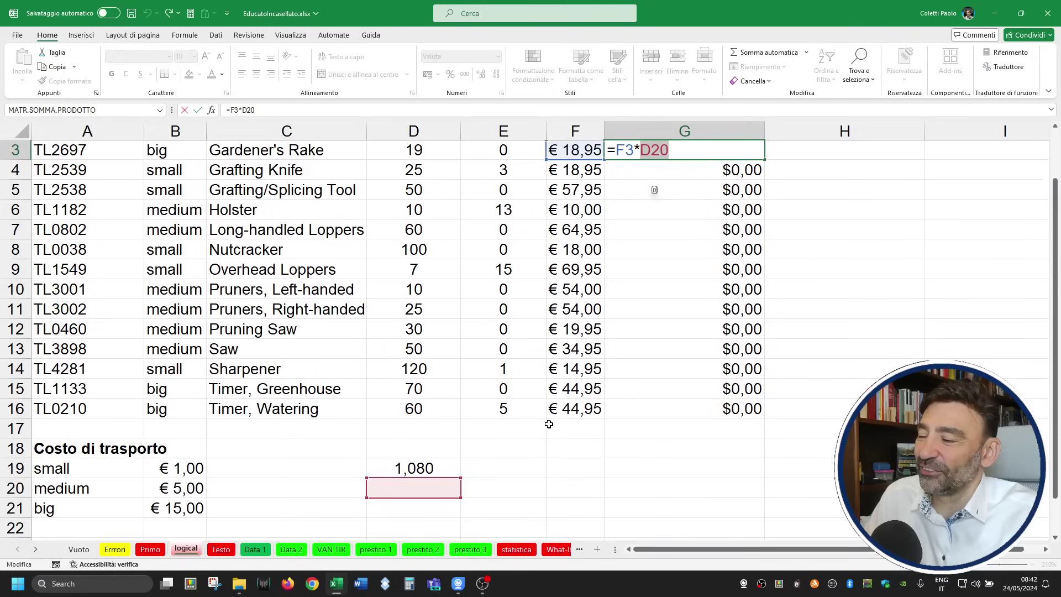
pyautogui.scroll(-1, 536, 429)
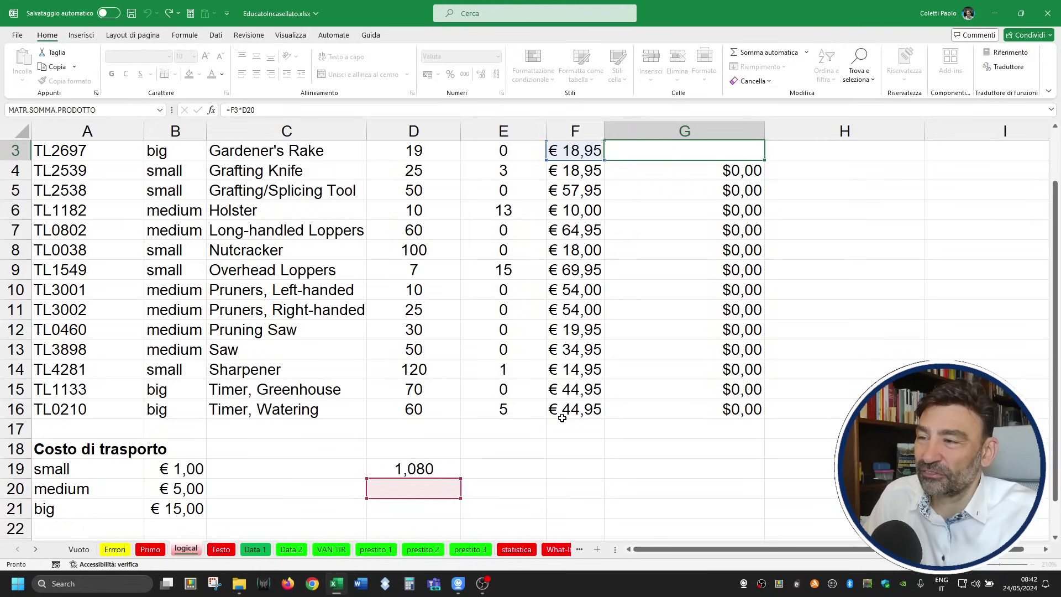
pyautogui.press('Return')
pyautogui.scroll(1, 683, 244)
pyautogui.scroll(-3, 673, 268)
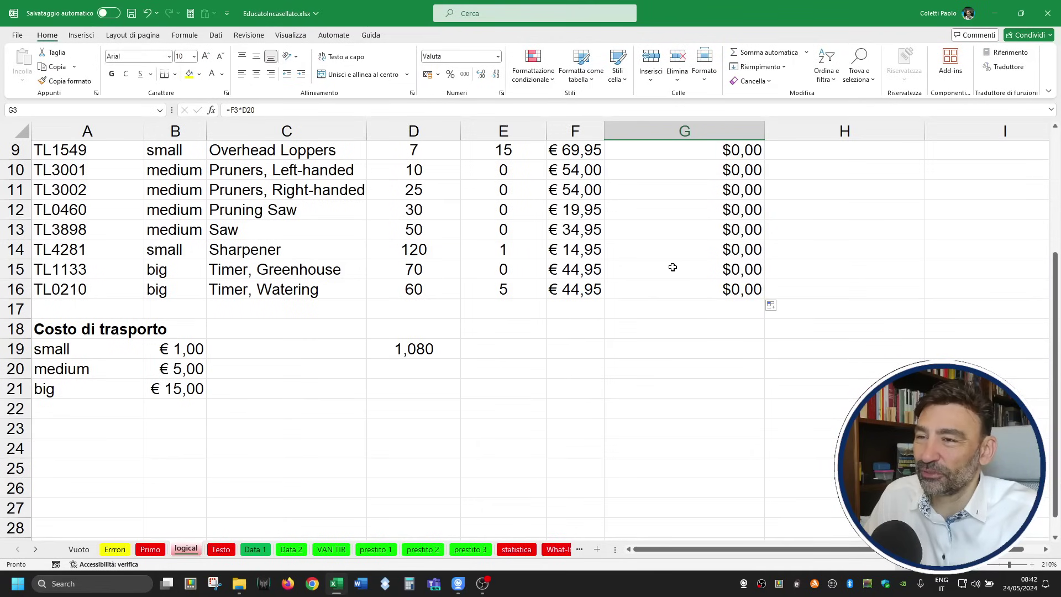
pyautogui.click(417, 357)
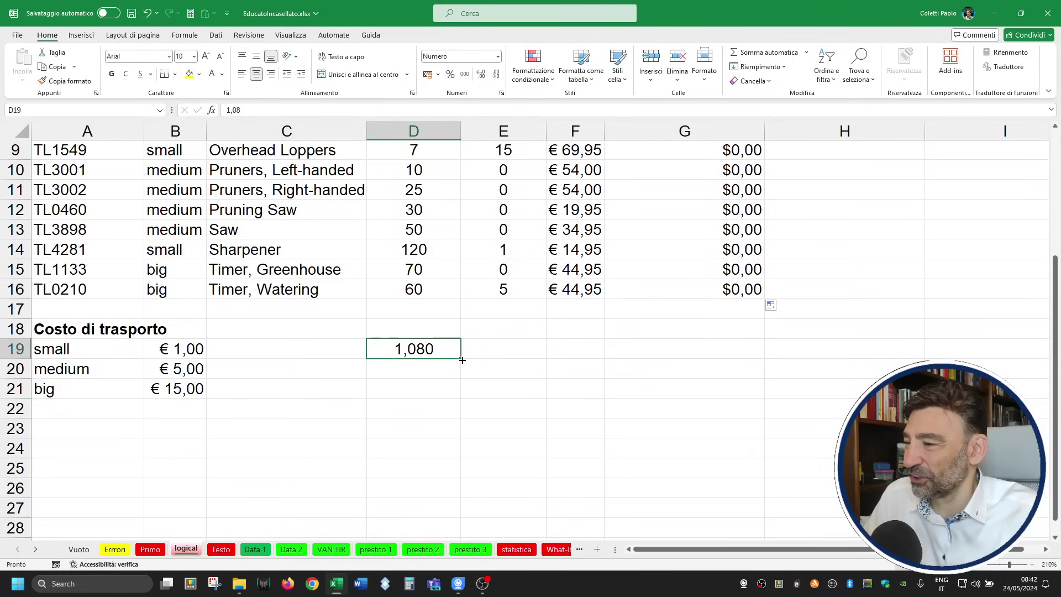
pyautogui.moveTo(462, 360); pyautogui.dragTo(462, 495)
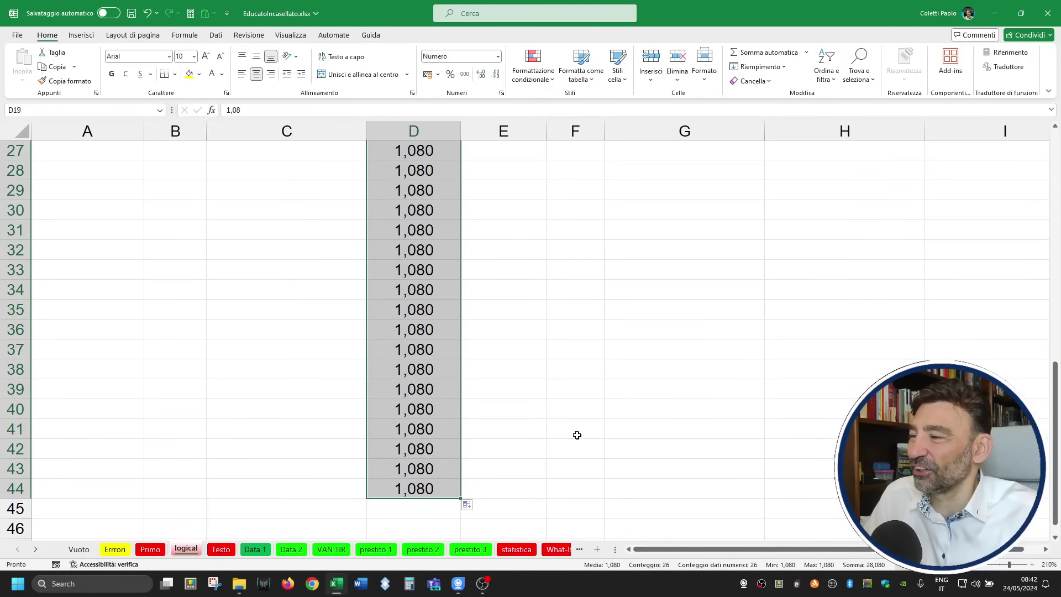
pyautogui.scroll(9, 577, 435)
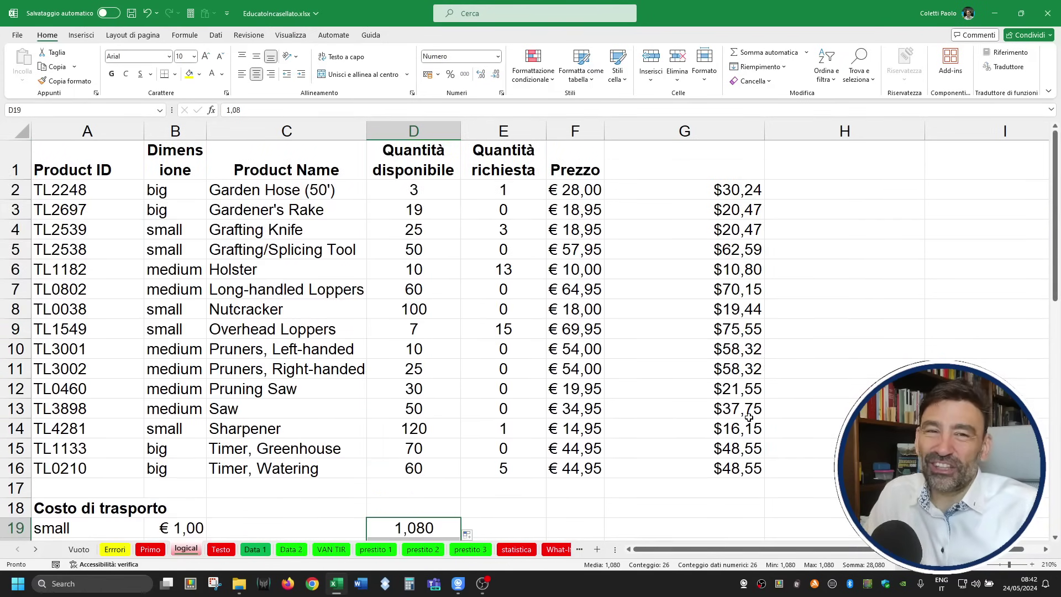
pyautogui.scroll(-3, 749, 417)
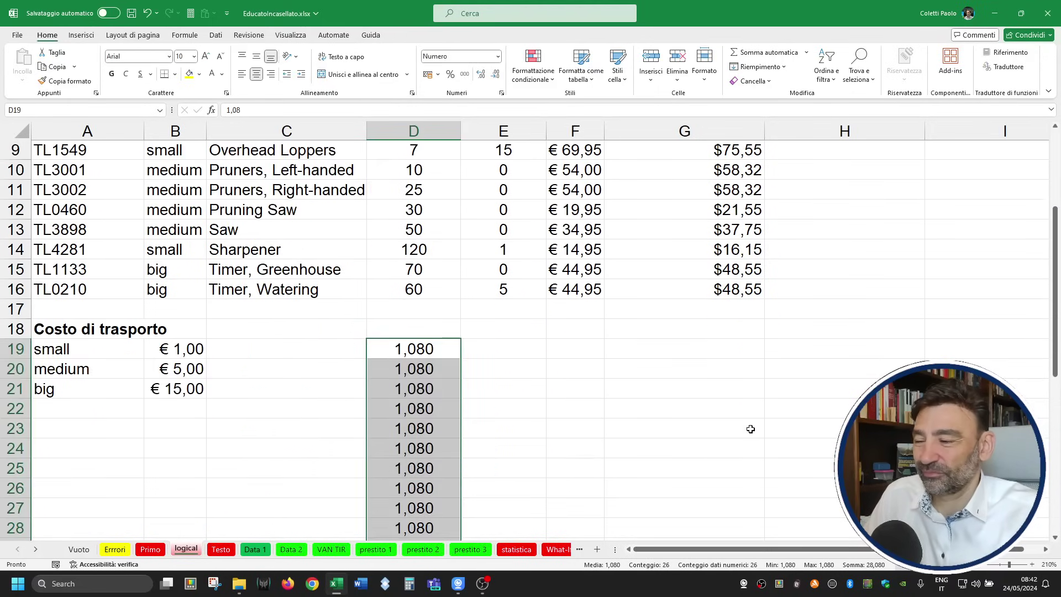
pyautogui.click(424, 370)
pyautogui.hotkey('ctrl', 'shift', 'Down')
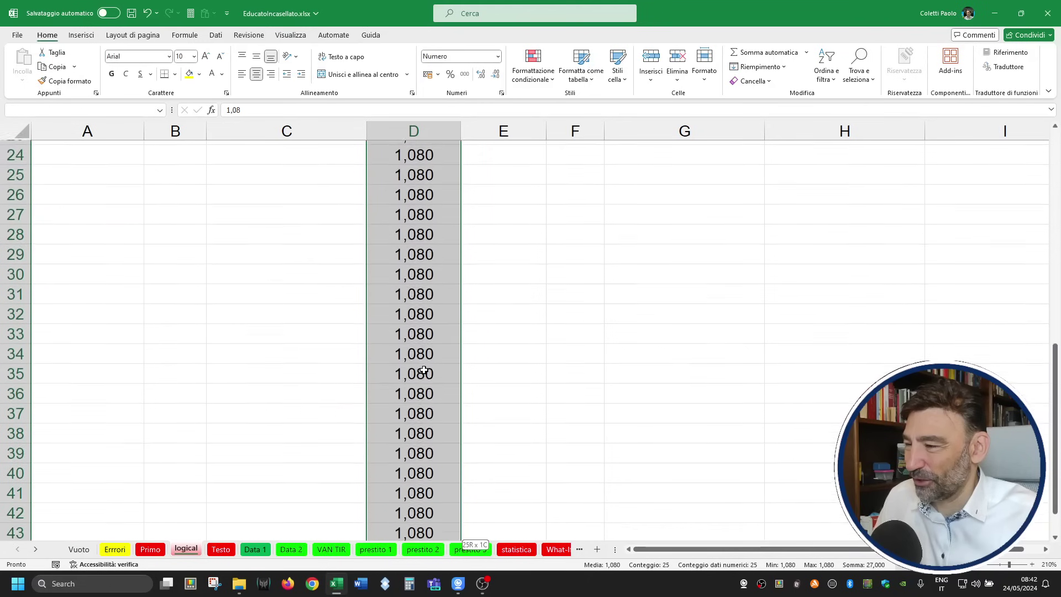
pyautogui.press('Delete')
pyautogui.scroll(4, 424, 370)
pyautogui.scroll(1, 424, 369)
pyautogui.scroll(3, 485, 313)
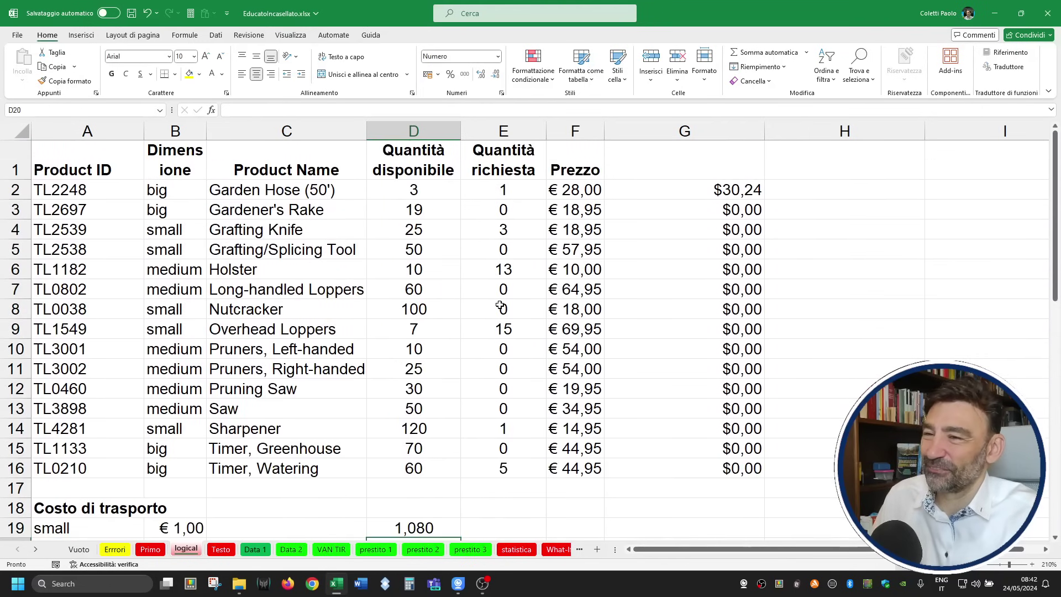
pyautogui.click(718, 197)
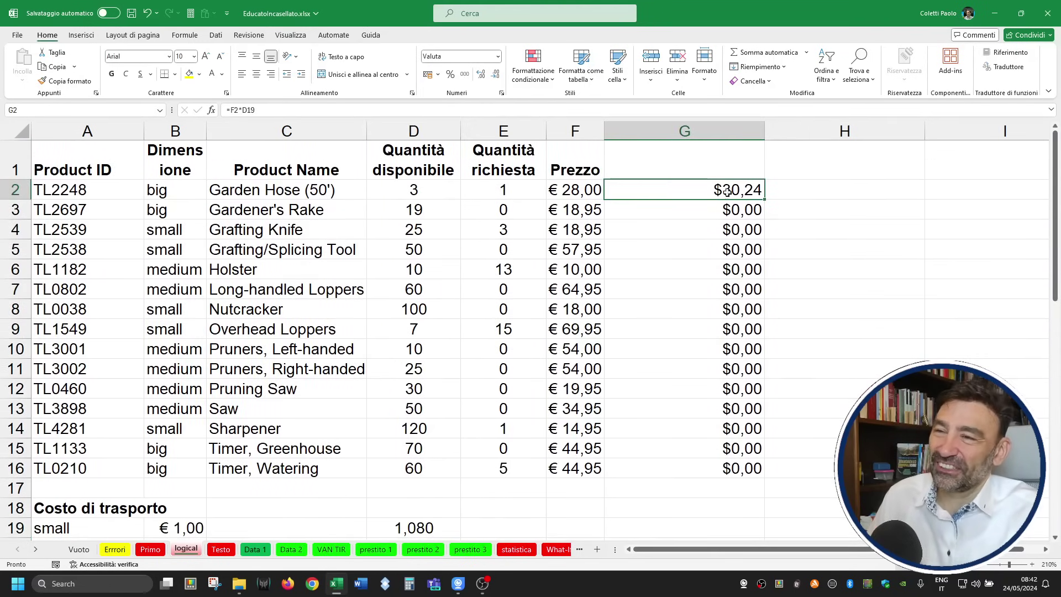
# Insert $ signs into G2's D19 rate reference and commit the formula.
pyautogui.doubleClick(727, 191)
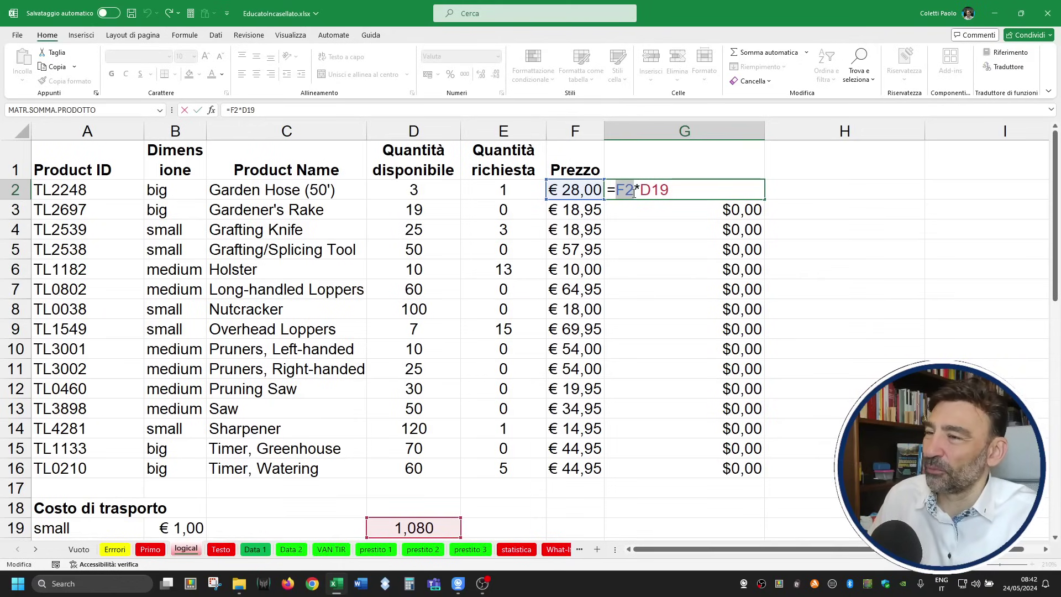
pyautogui.moveTo(642, 190); pyautogui.dragTo(671, 188)
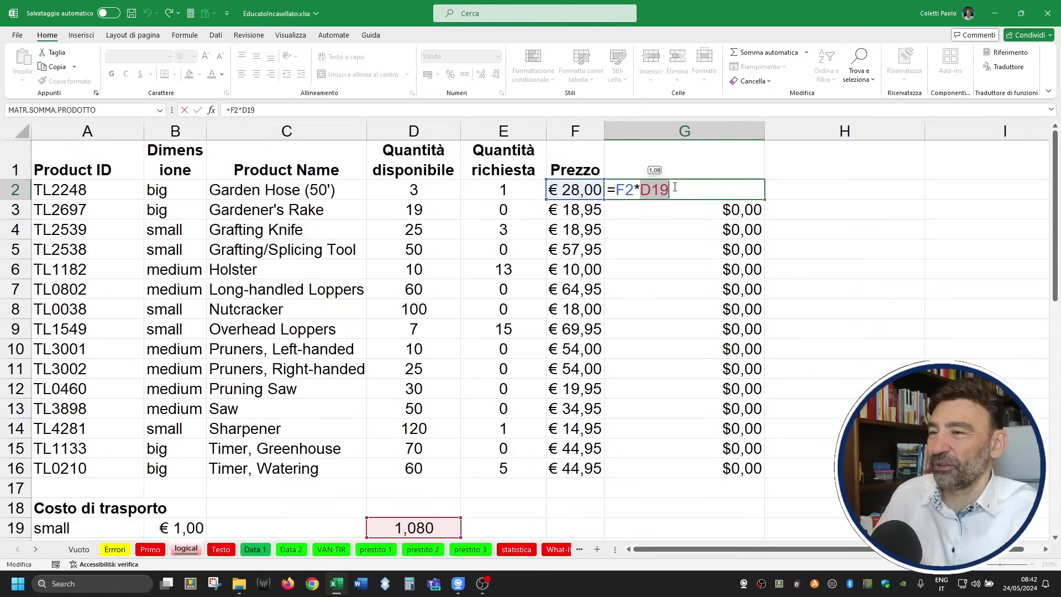
pyautogui.click(675, 187)
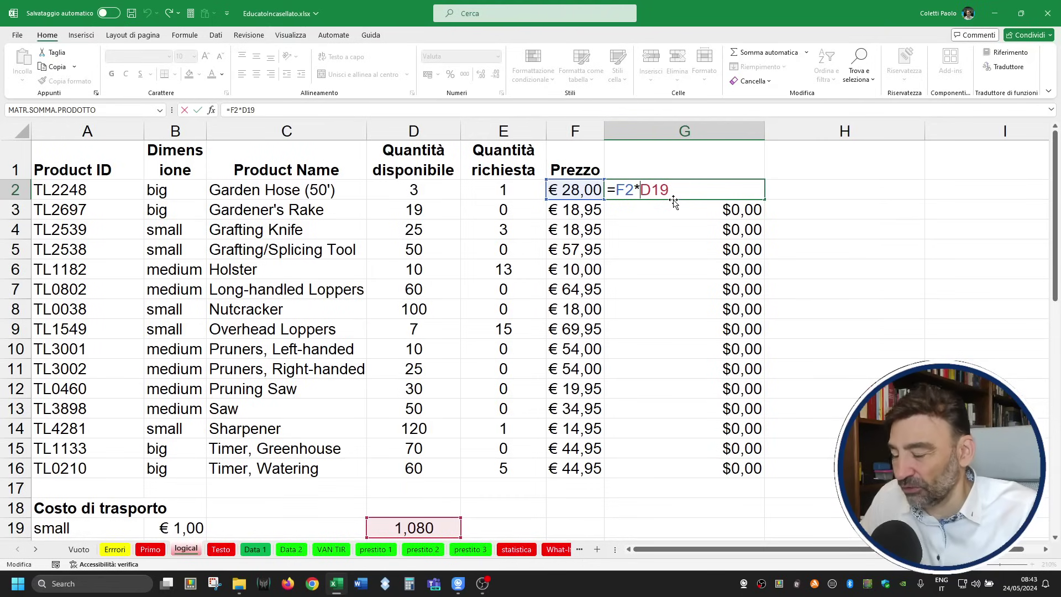
pyautogui.write('$')
pyautogui.click(663, 190)
pyautogui.write('$')
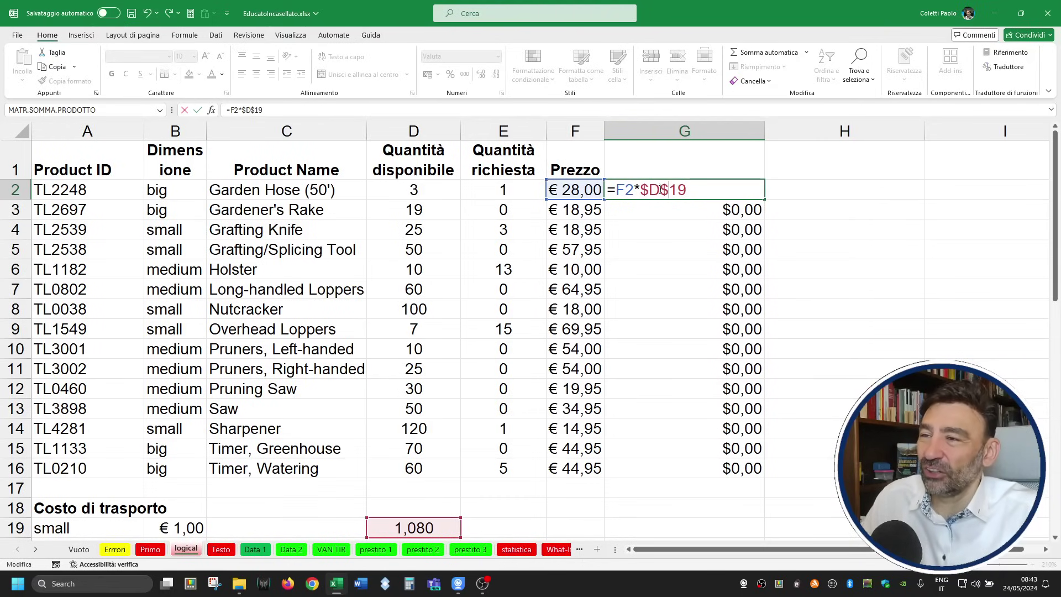
pyautogui.click(713, 186)
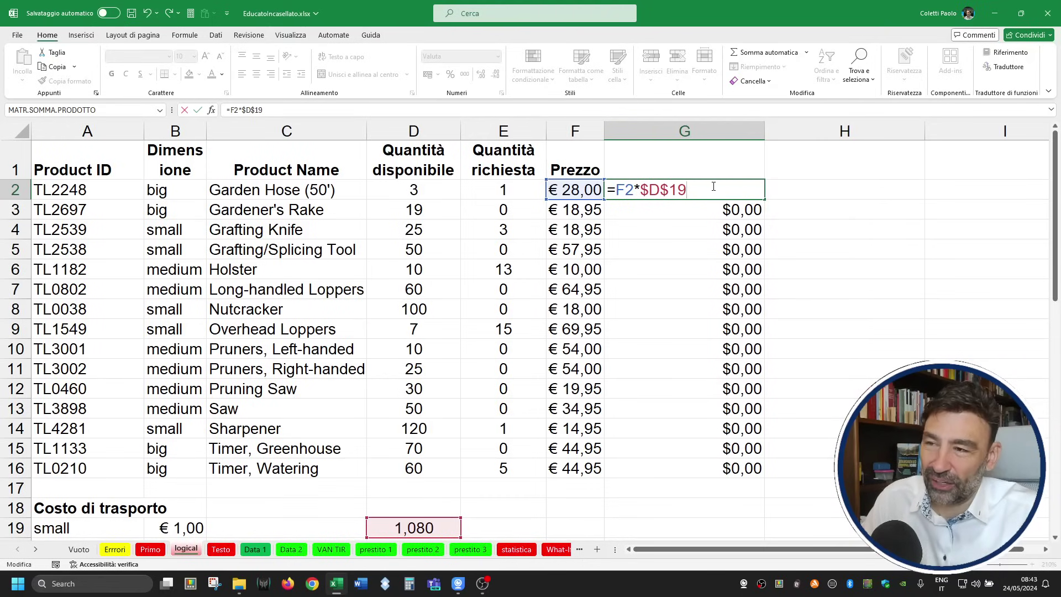
pyautogui.hotkey('ctrl', 'Return')
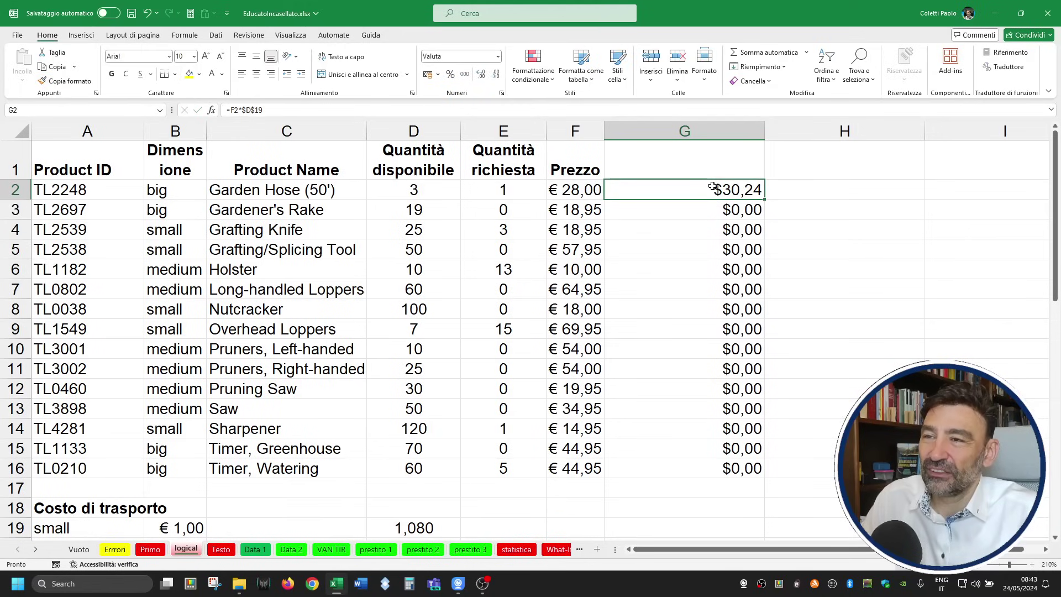
# Fix the column part to $D so G2 reads =F2*$D$19, still showing $30,24.
pyautogui.doubleClick(713, 186)
pyautogui.moveTo(649, 191); pyautogui.dragTo(663, 190)
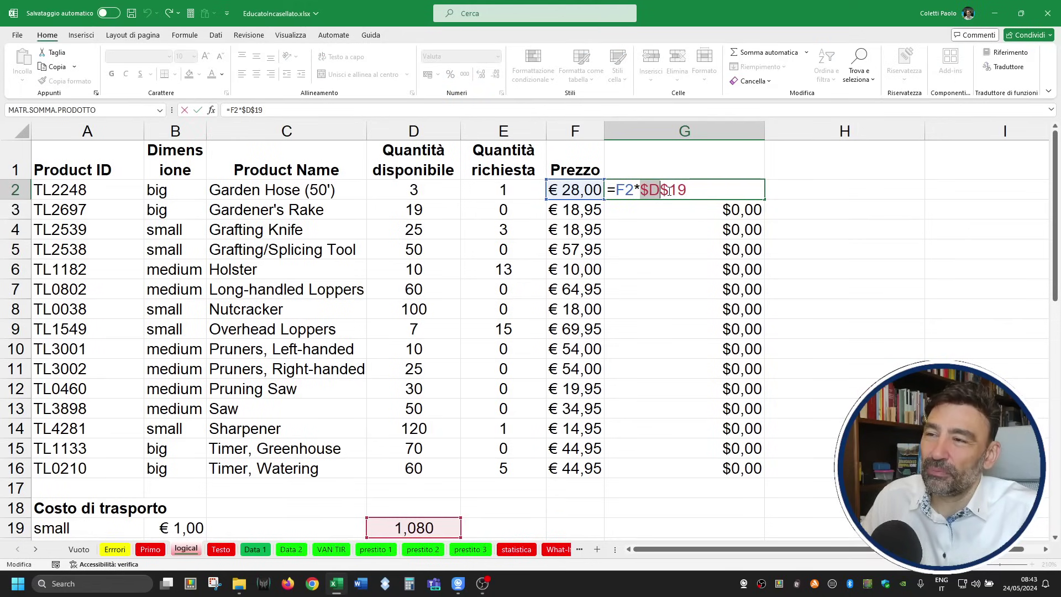
pyautogui.write('$D')
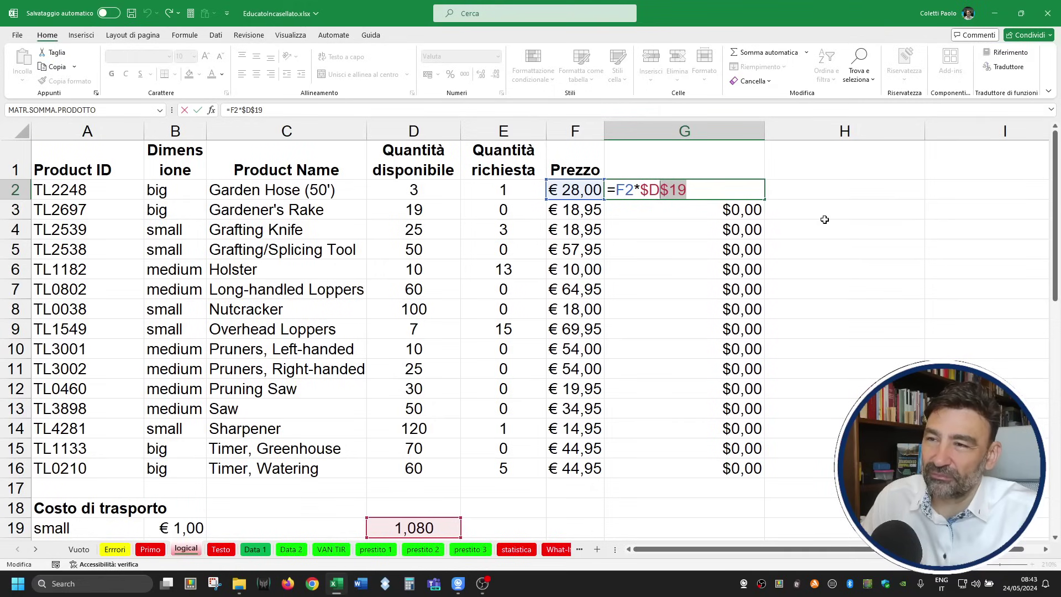
pyautogui.click(825, 221)
pyautogui.click(752, 191)
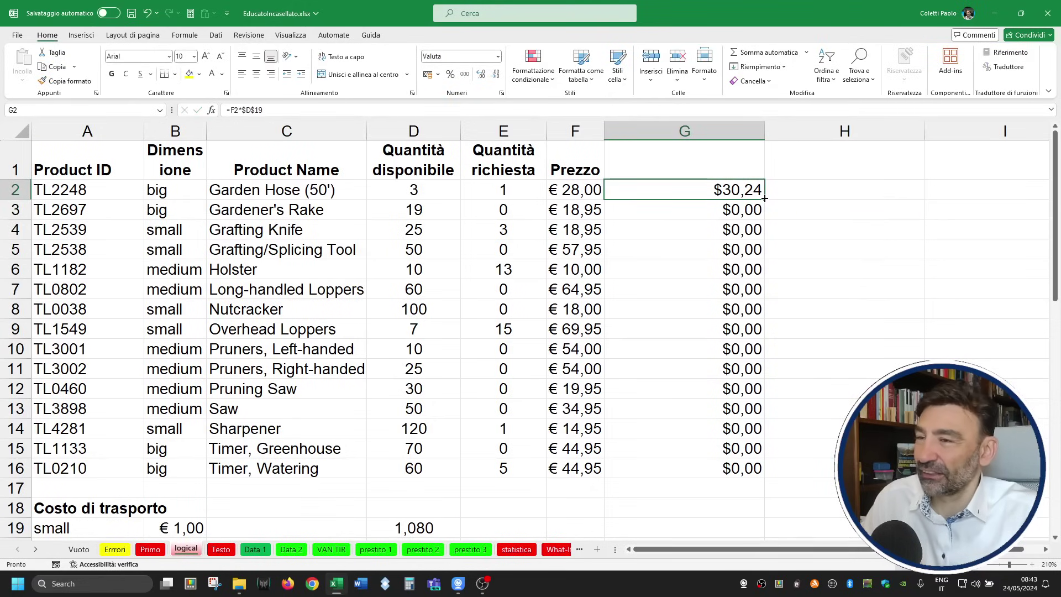
pyautogui.doubleClick(765, 197)
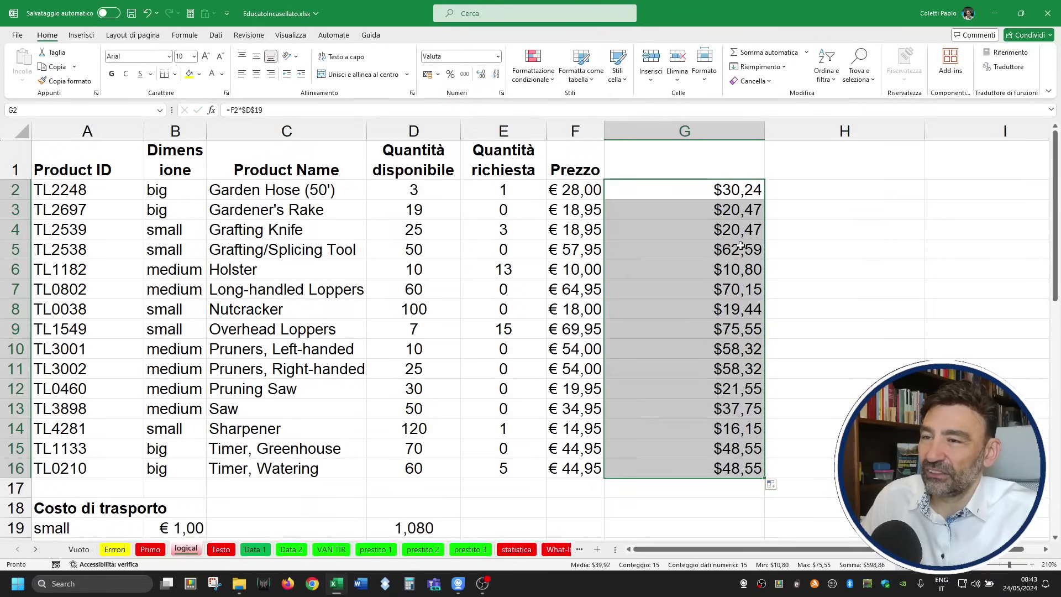
pyautogui.doubleClick(744, 289)
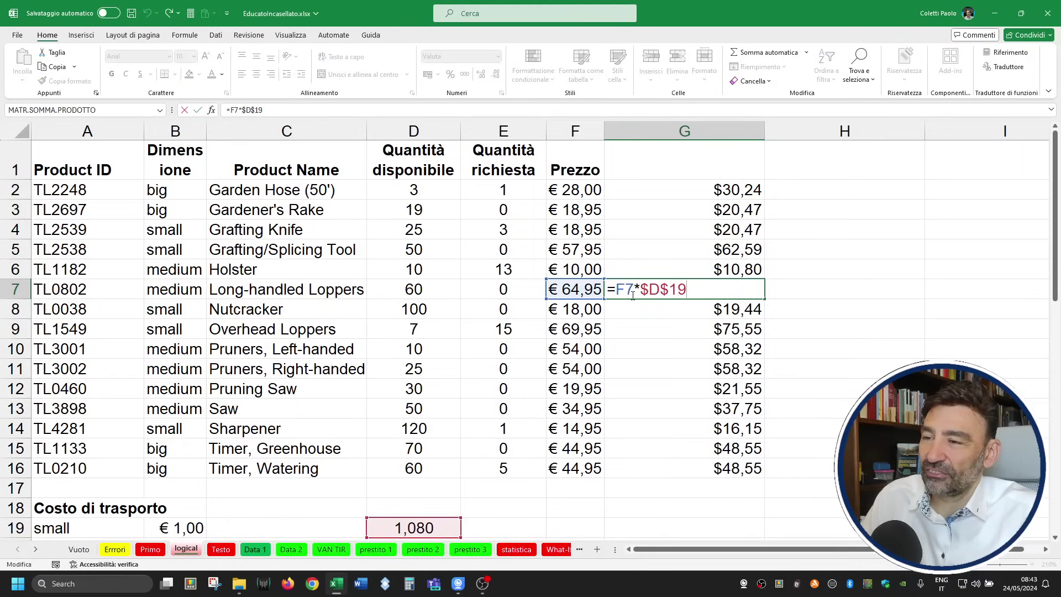
pyautogui.moveTo(642, 289); pyautogui.dragTo(702, 292)
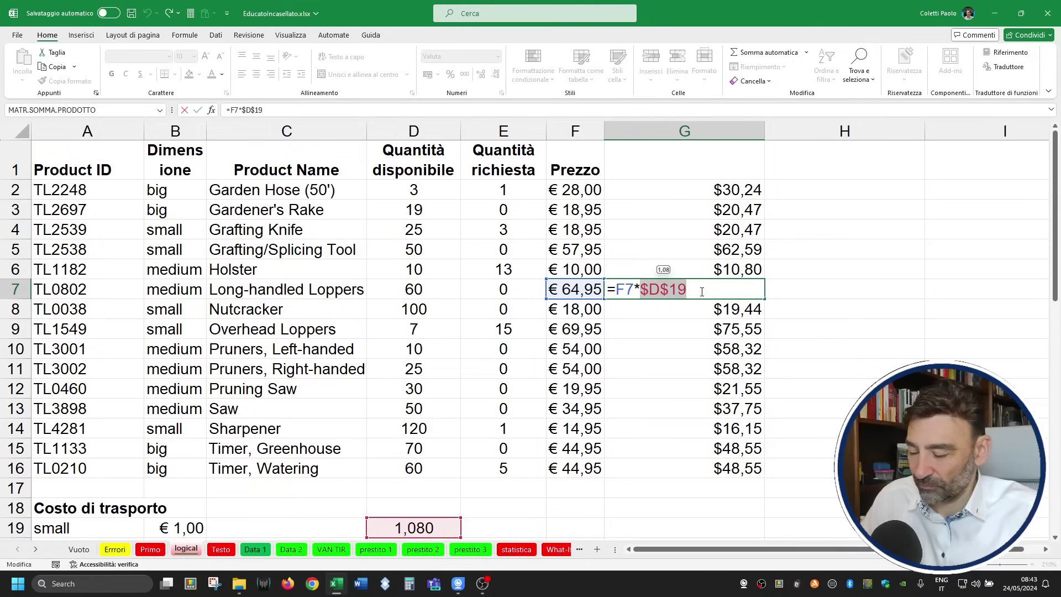
pyautogui.press('Escape')
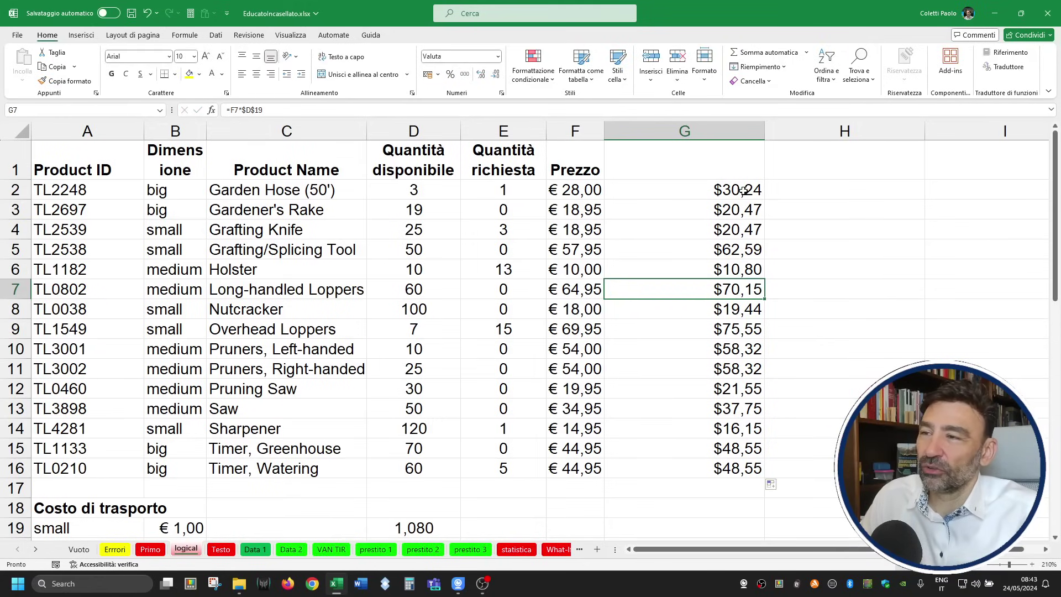
pyautogui.doubleClick(746, 189)
pyautogui.moveTo(617, 192); pyautogui.dragTo(723, 191)
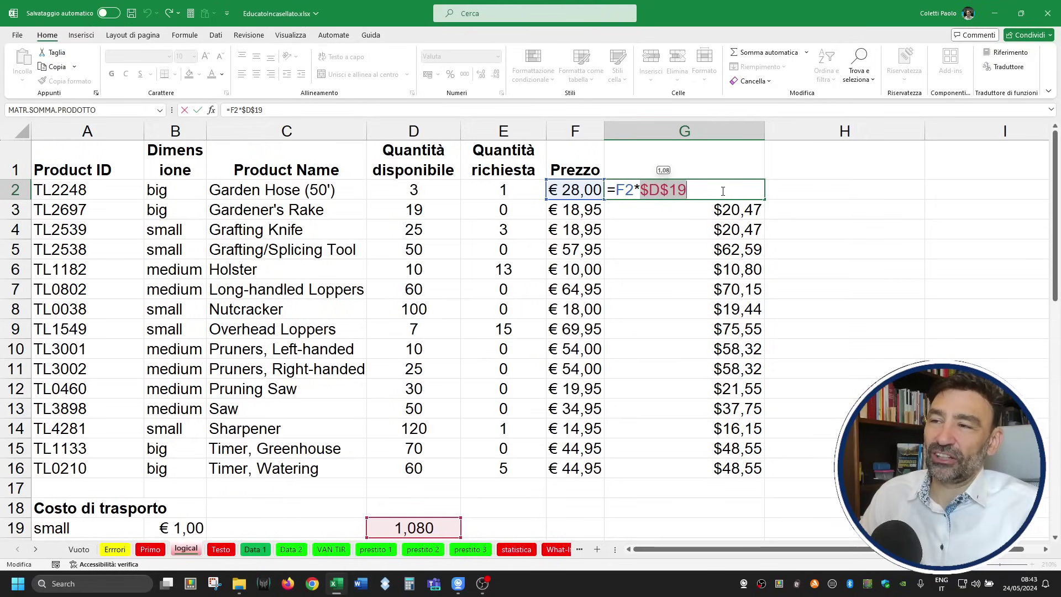
pyautogui.hotkey('ctrl', 'Return')
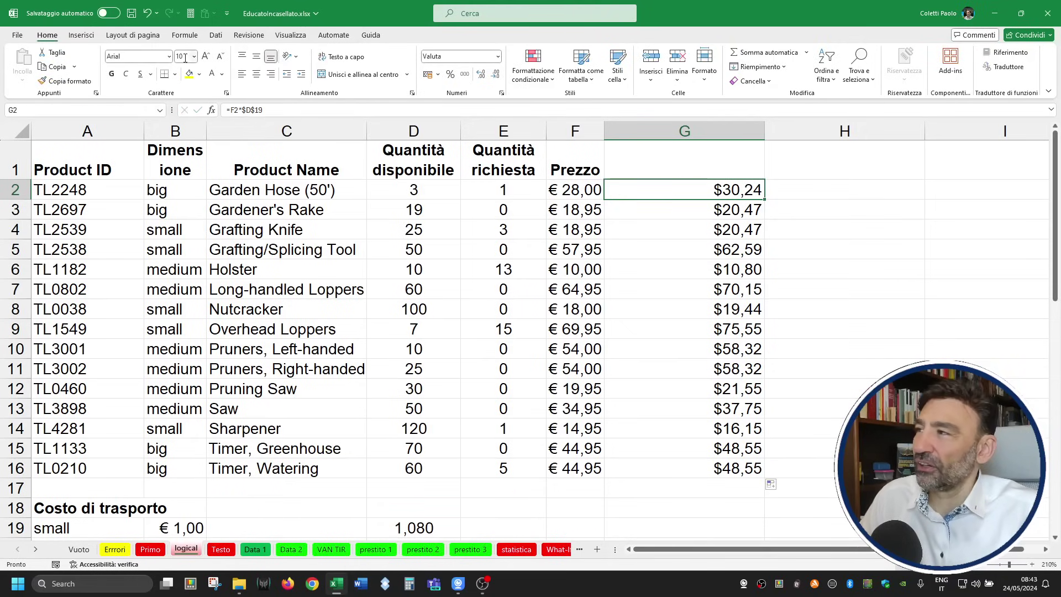
pyautogui.click(148, 17)
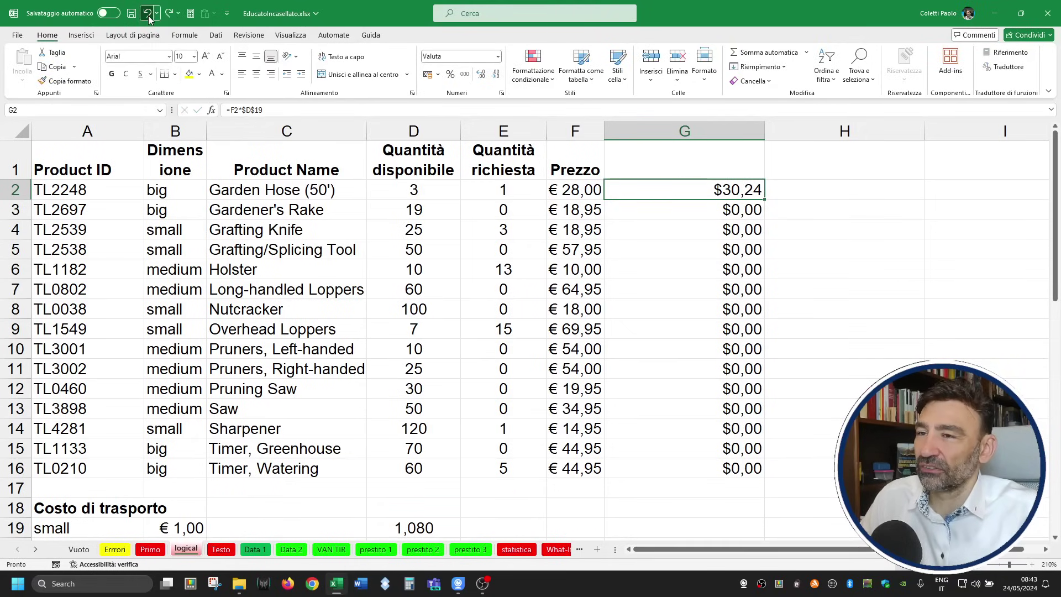
# Name the rate cell D19 tasso_di_cambio through the Name Box.
pyautogui.click(409, 528)
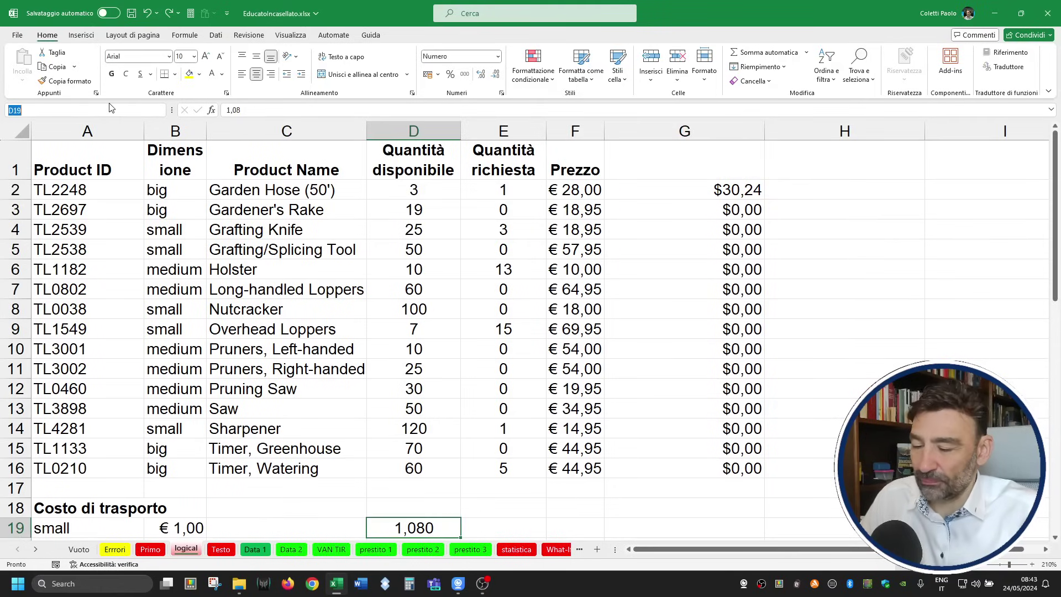
pyautogui.write('tasso')
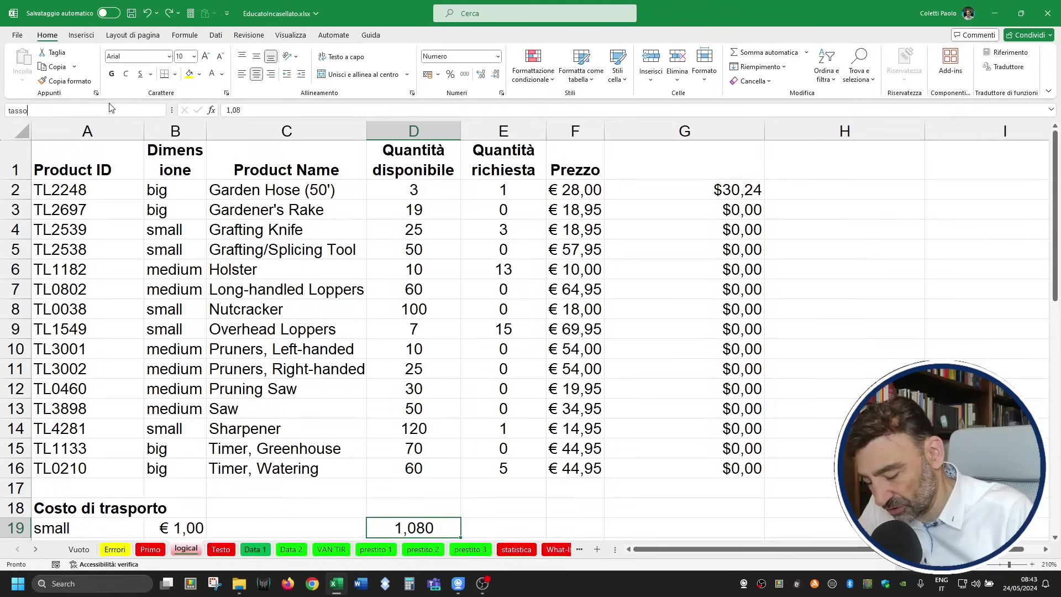
pyautogui.write('_di_c')
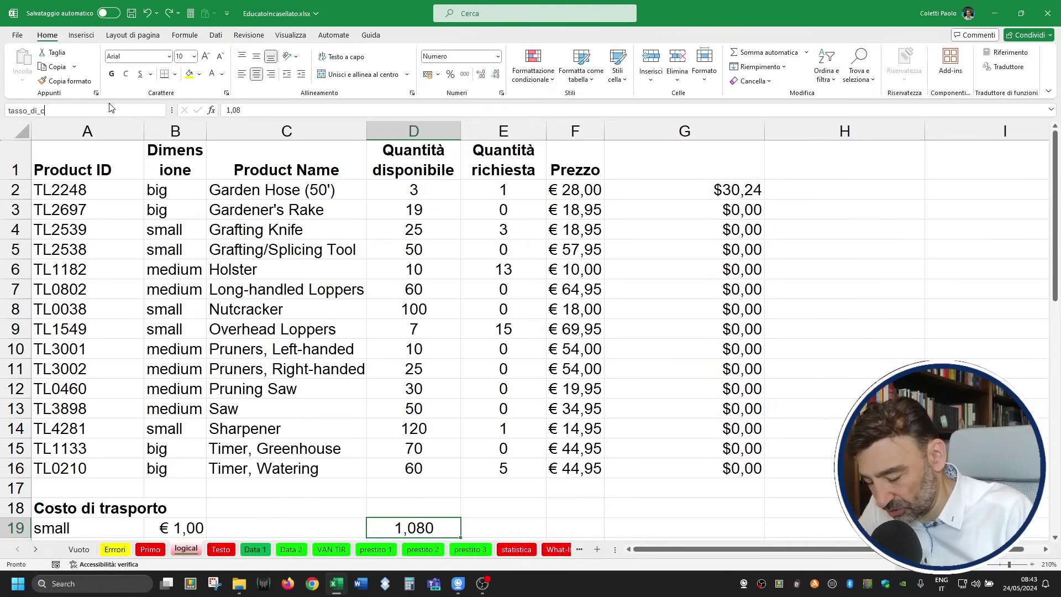
pyautogui.write('ambio')
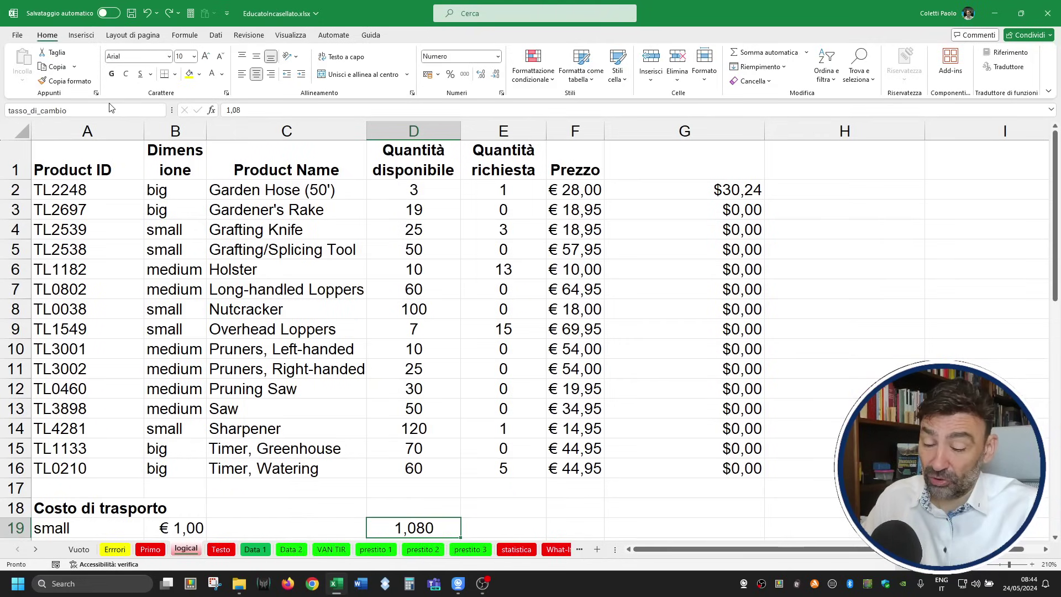
pyautogui.press('Return')
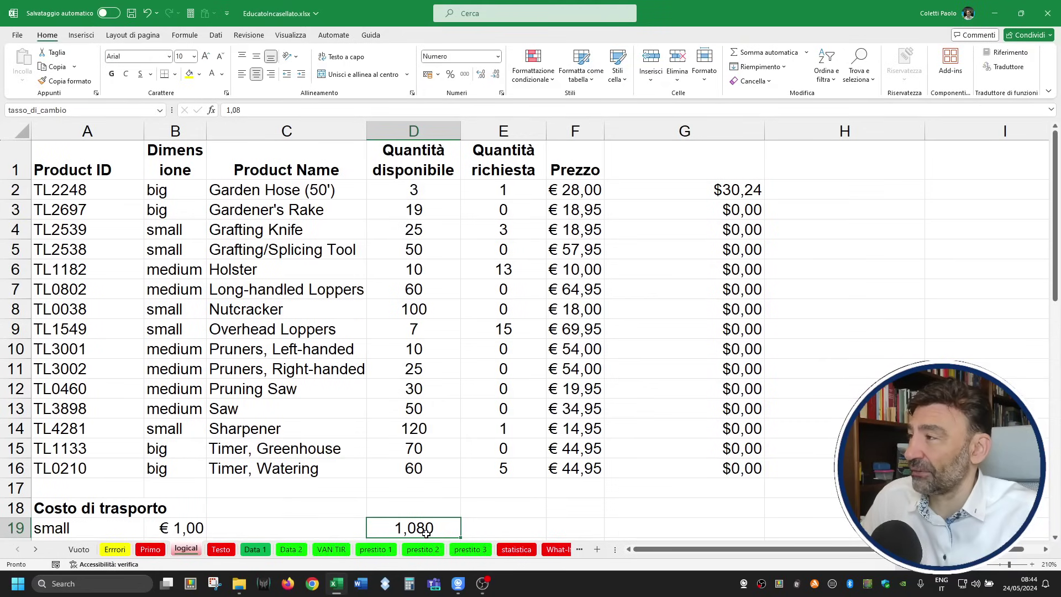
# Change G2 to =F2*tasso_di_cambio and fill it down to G16.
pyautogui.doubleClick(734, 192)
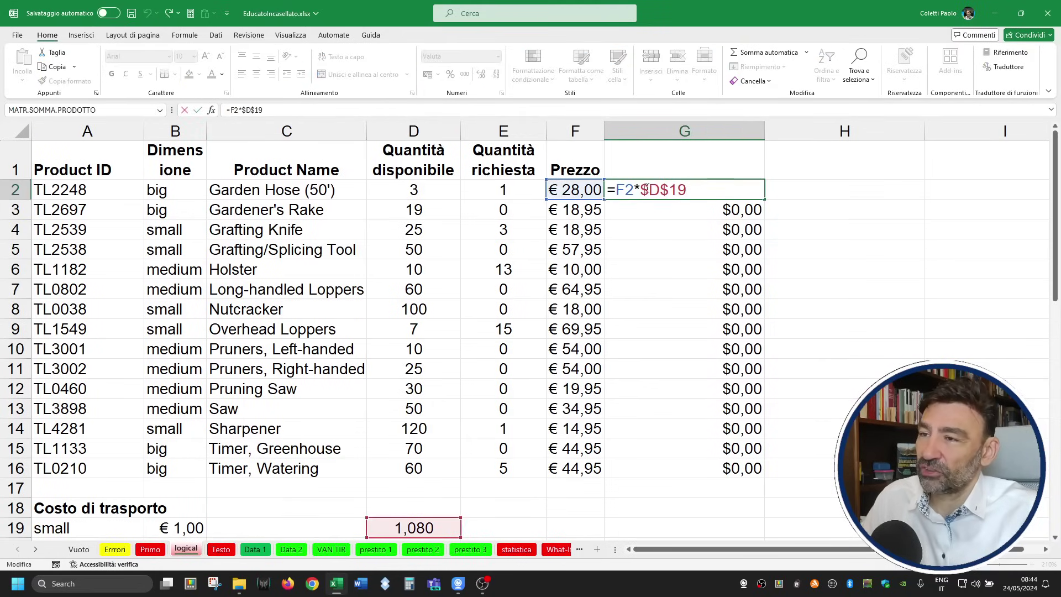
pyautogui.moveTo(641, 189); pyautogui.dragTo(691, 189)
pyautogui.write('tass')
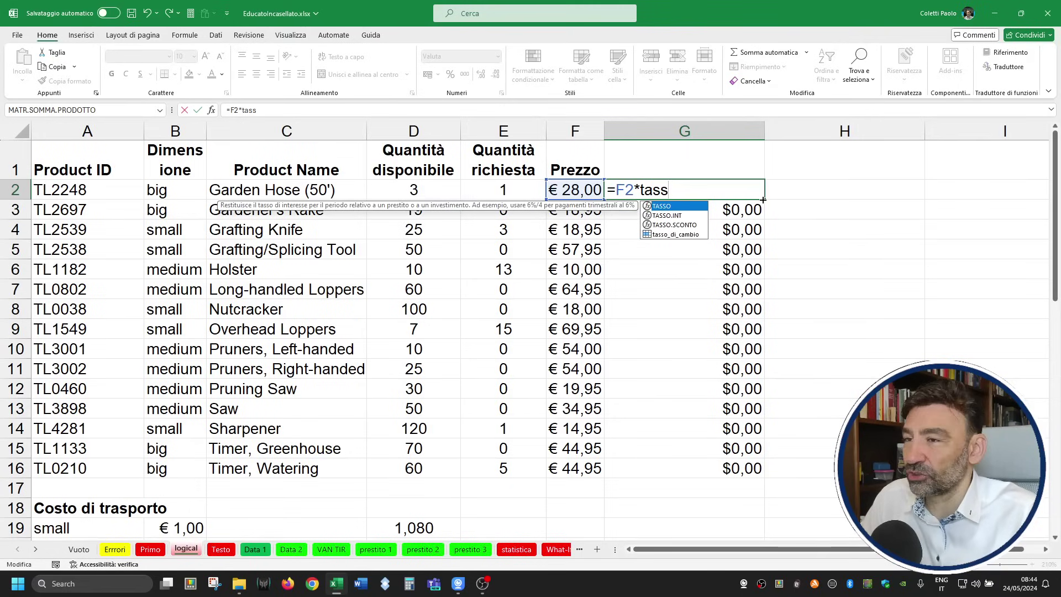
pyautogui.click(704, 234)
pyautogui.doubleClick(697, 234)
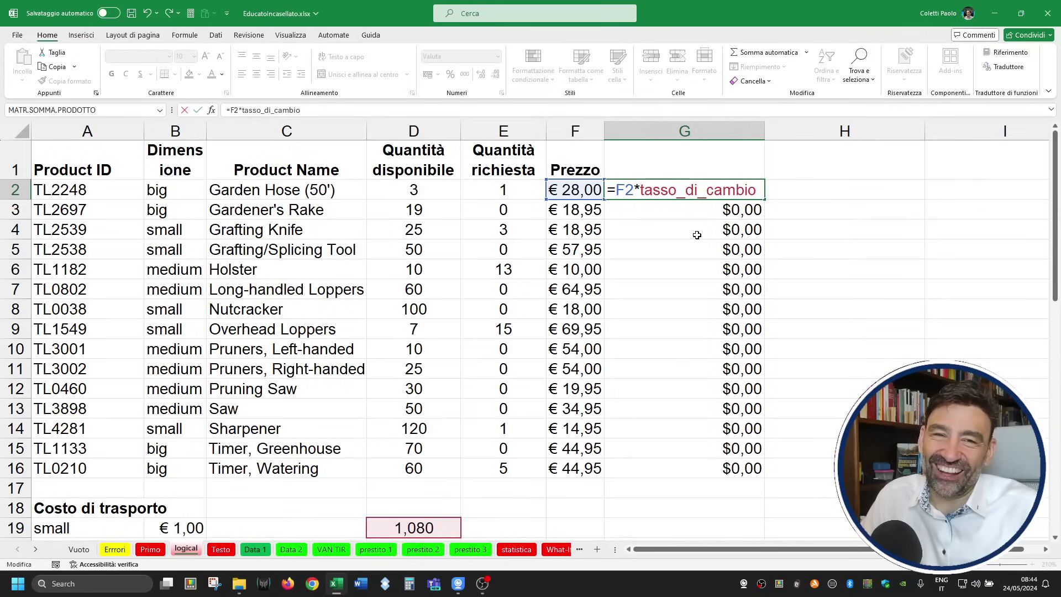
pyautogui.hotkey('ctrl', 'Return')
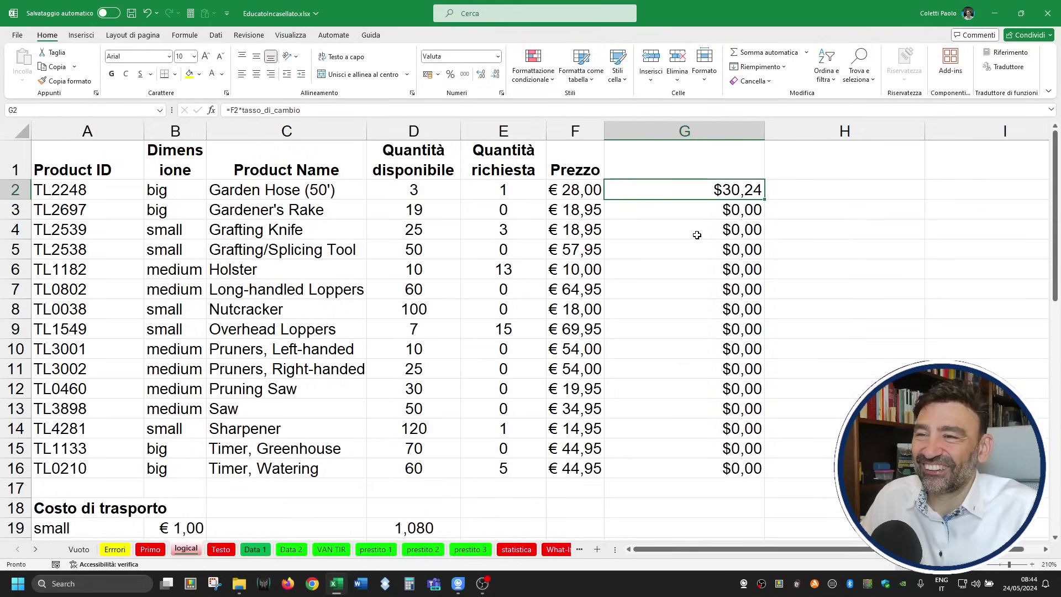
pyautogui.doubleClick(764, 201)
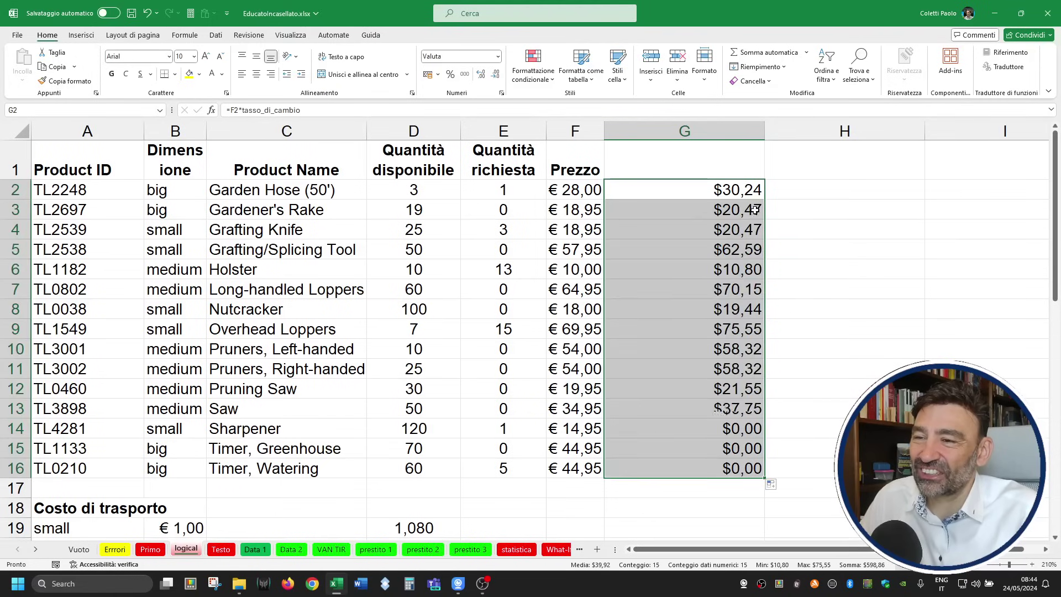
# Check G3's formula, then start retyping G2's rate reference as $D$19.
pyautogui.doubleClick(739, 210)
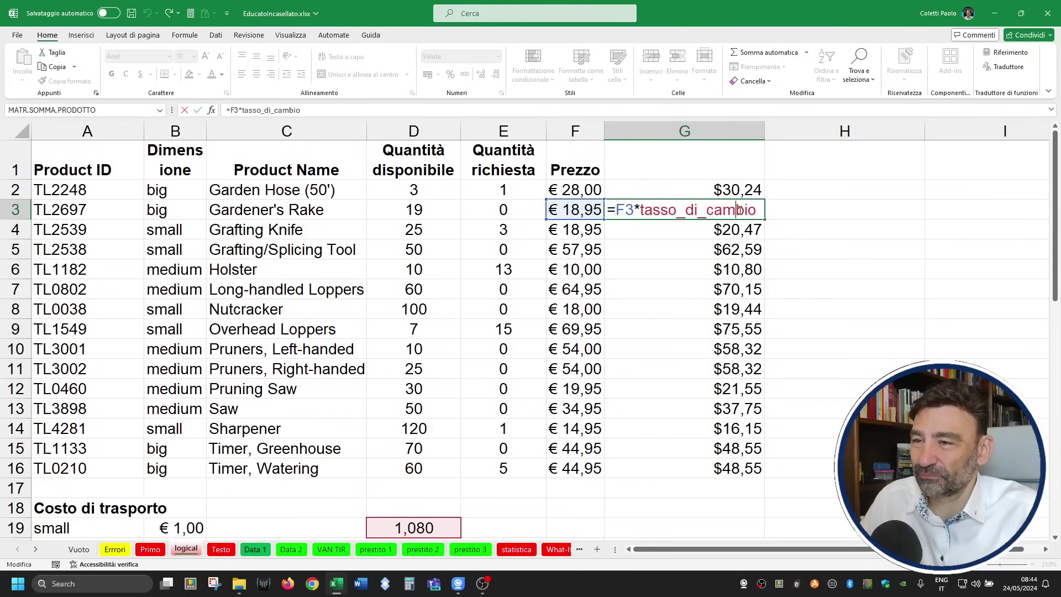
pyautogui.press('Escape')
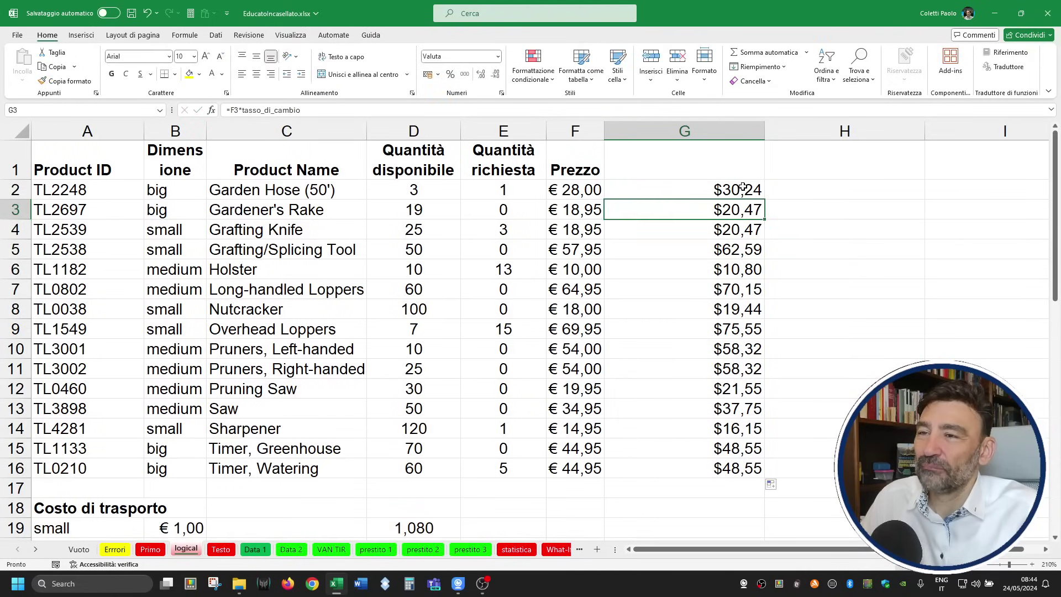
pyautogui.doubleClick(754, 191)
pyautogui.moveTo(642, 192); pyautogui.dragTo(816, 204)
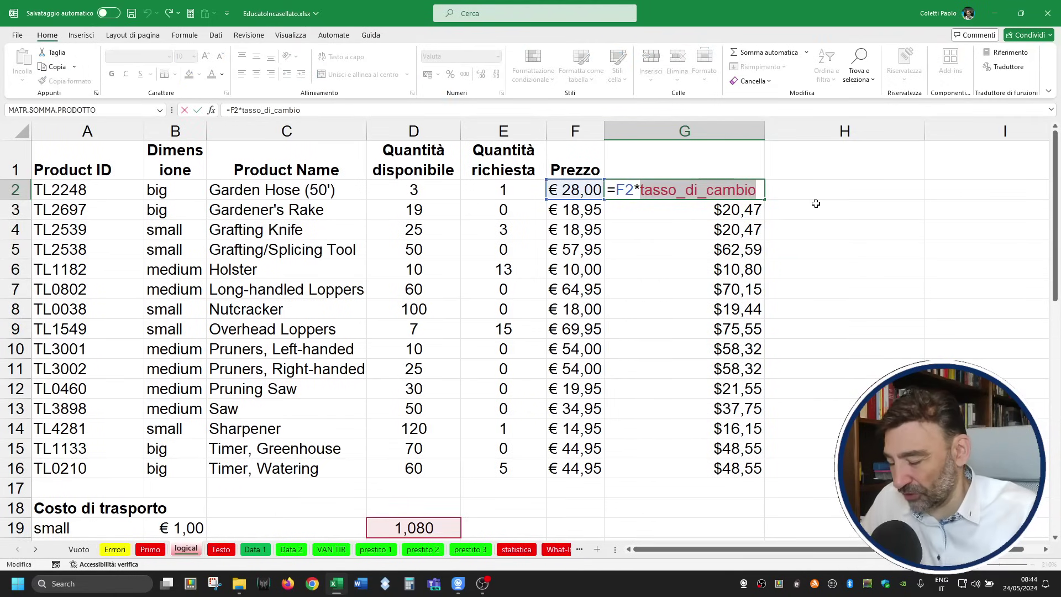
pyautogui.write('$D')
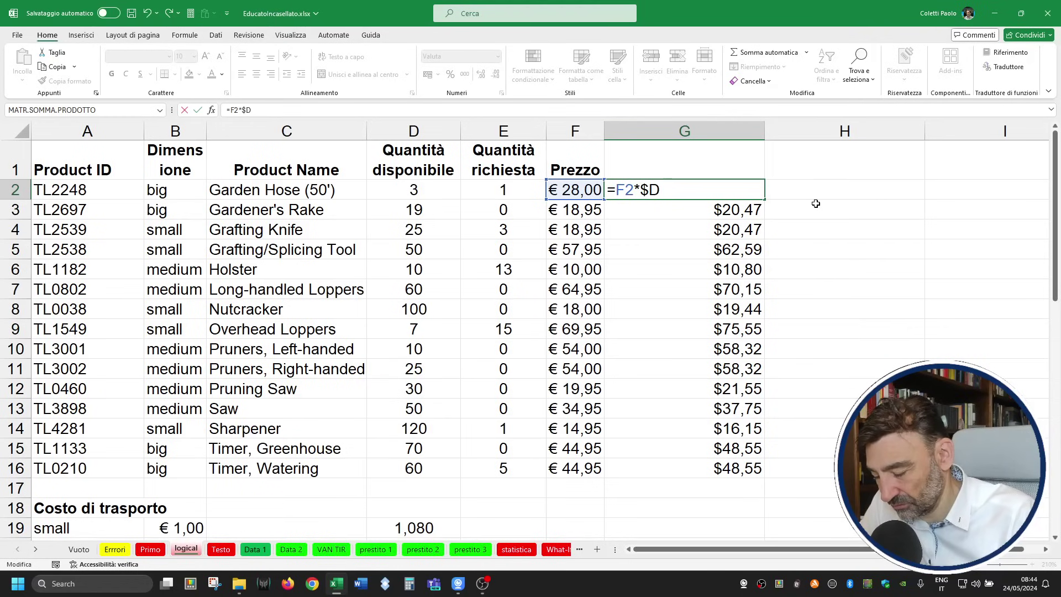
pyautogui.write('$19')
# Commit G2 as =F2*$D$19, fill it down to row 16, then undo the fill.
pyautogui.press('Return')
pyautogui.press('Up')
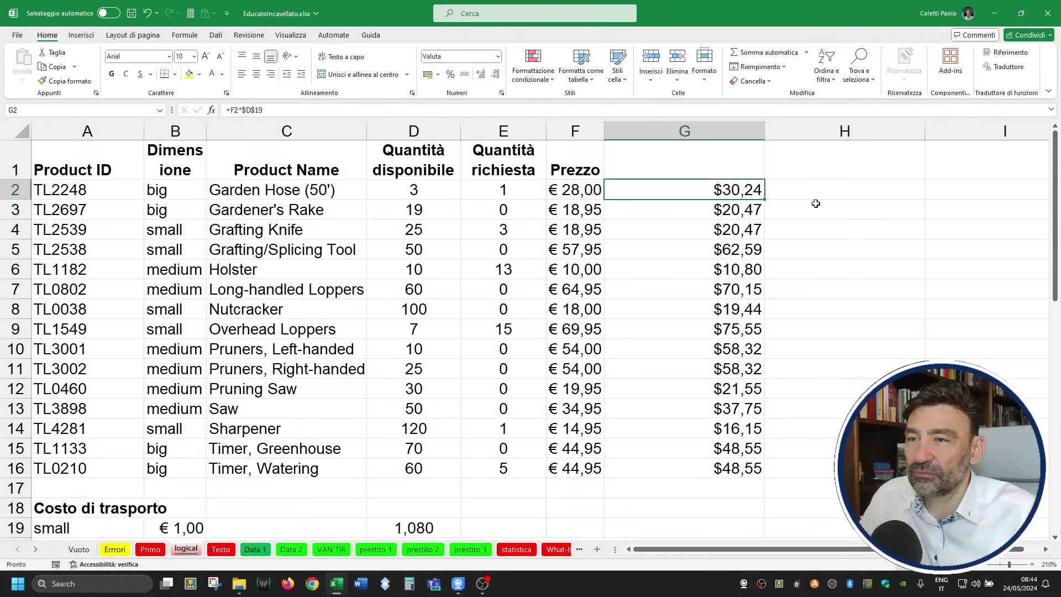
pyautogui.doubleClick(764, 202)
pyautogui.hotkey('ctrl', 'z')
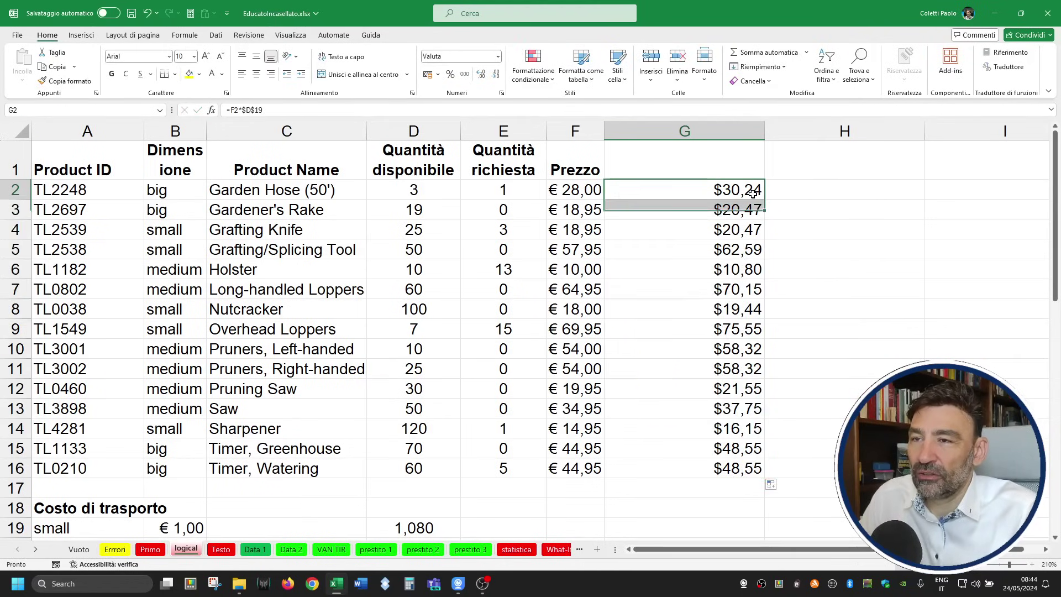
# Reopen G2's formula and select the $D$19 reference to edit it.
pyautogui.doubleClick(665, 192)
pyautogui.moveTo(641, 192); pyautogui.dragTo(688, 190)
pyautogui.click(692, 189)
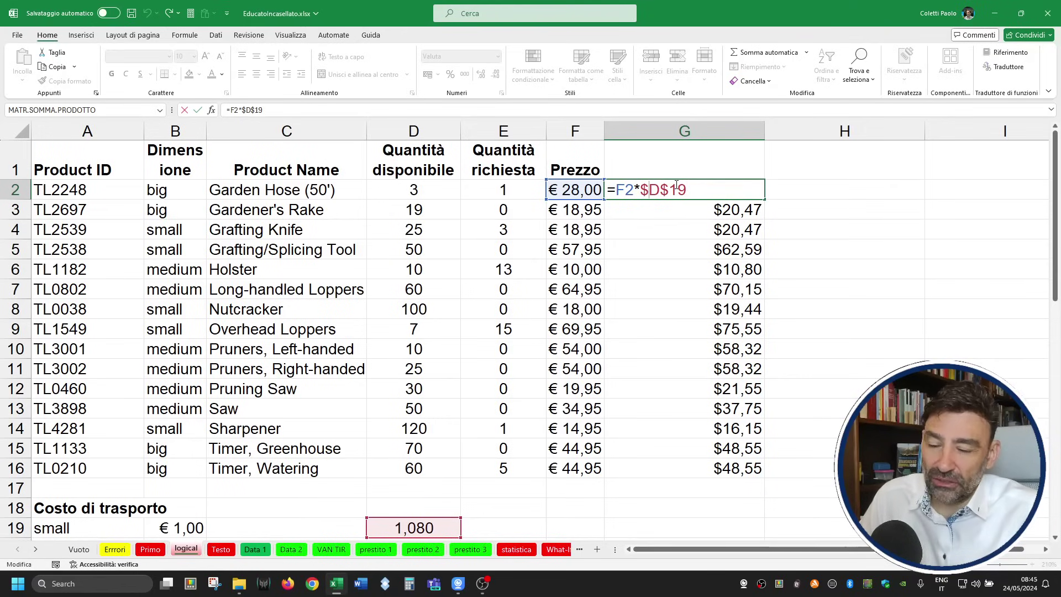
# Change G2's reference to the row-locked D$19, commit it, fill down, then undo.
pyautogui.press('Left')
pyautogui.press('Left')
pyautogui.press('Left')
pyautogui.press('BackSpace')
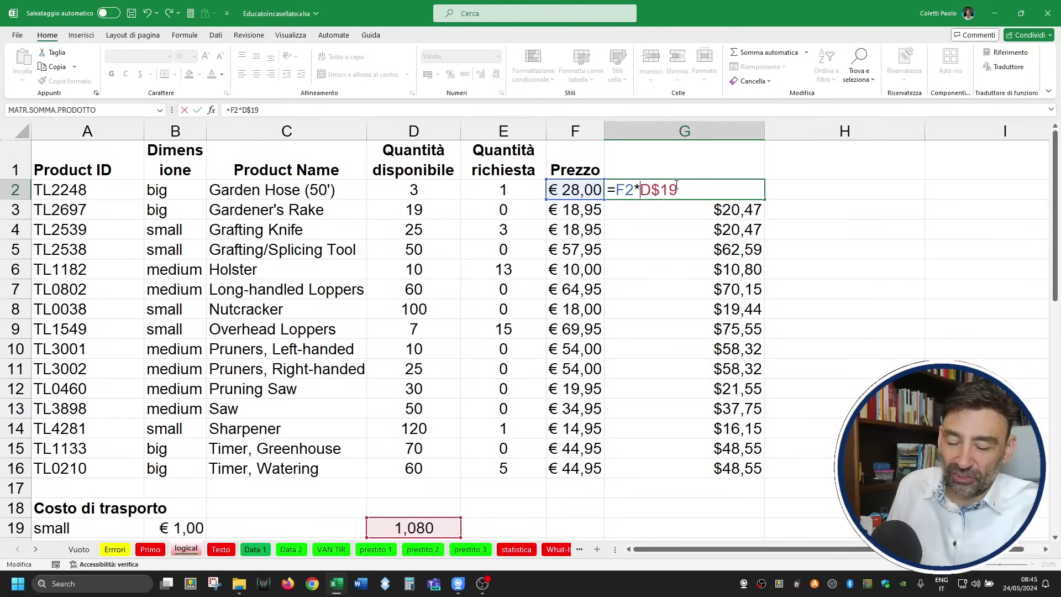
pyautogui.hotkey('ctrl', 'Return')
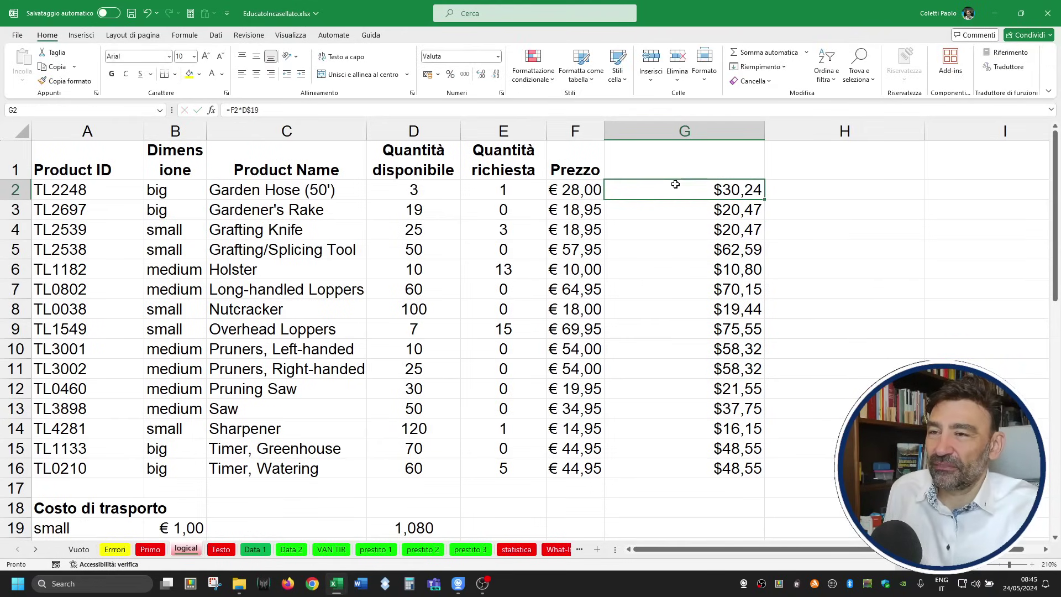
pyautogui.doubleClick(765, 199)
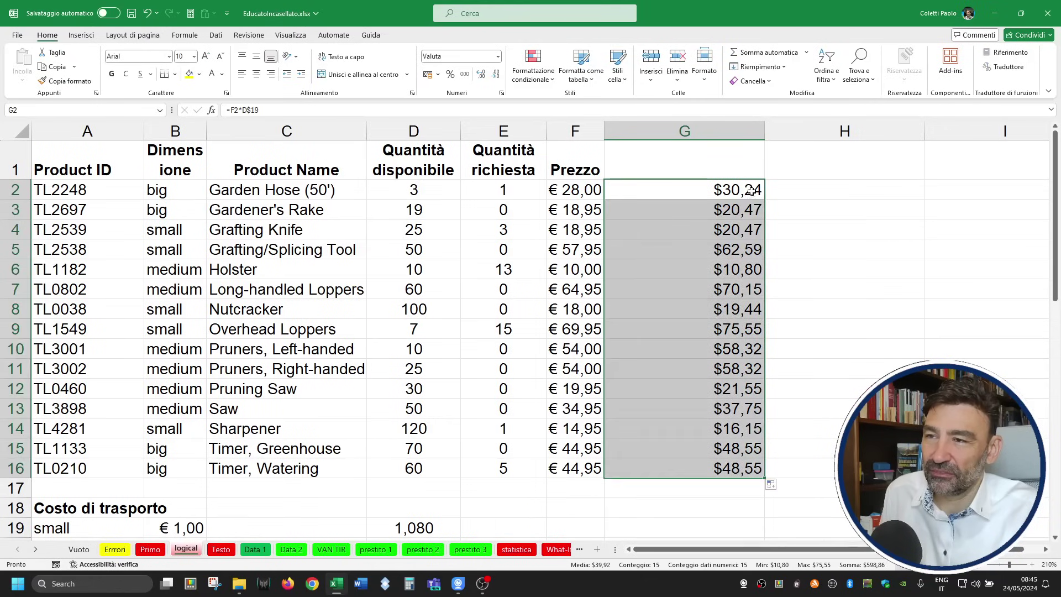
pyautogui.hotkey('ctrl', 'z')
# Edit G2's reference through $D19 and back to the fully absolute $D$19.
pyautogui.doubleClick(643, 190)
pyautogui.click(643, 191)
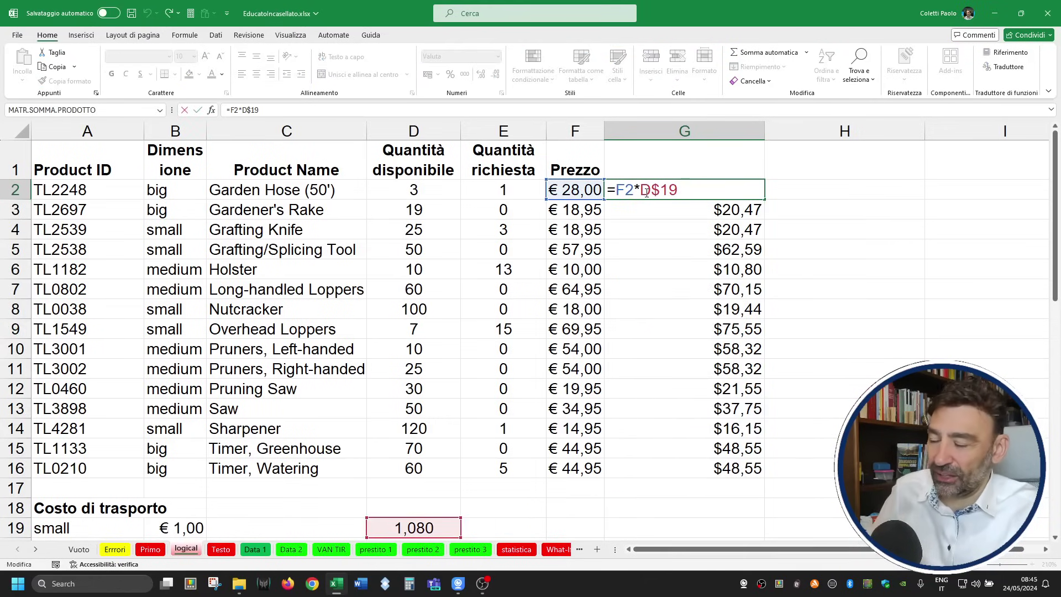
pyautogui.write('$')
pyautogui.click(672, 191)
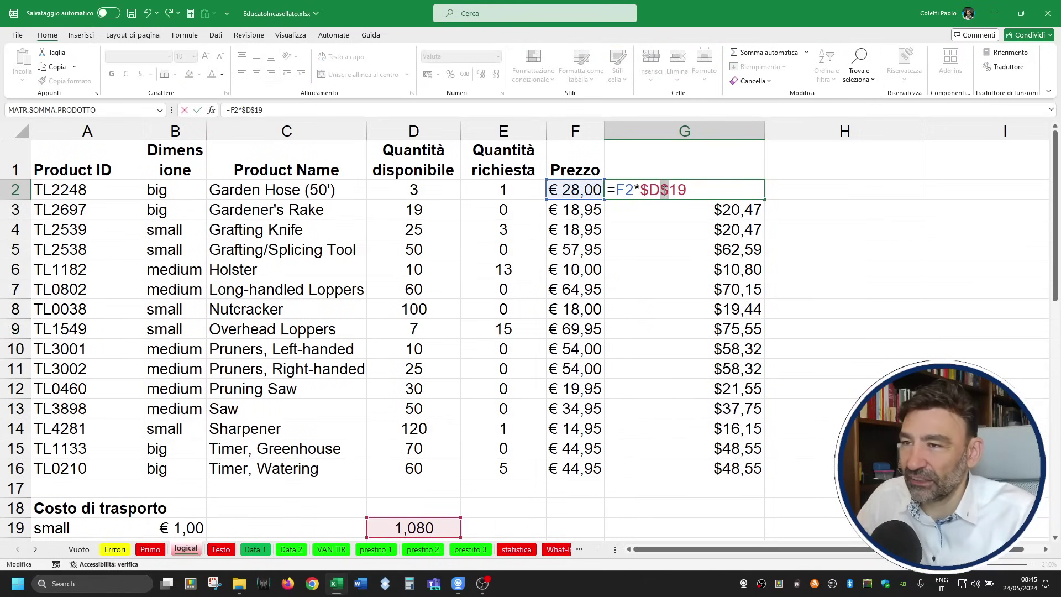
pyautogui.press('BackSpace')
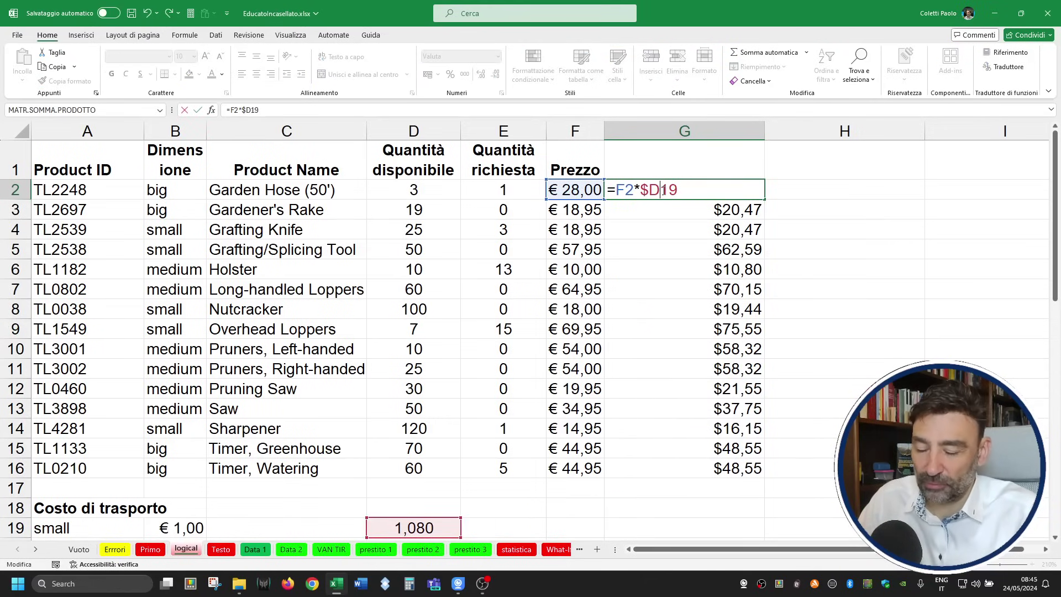
pyautogui.write('$')
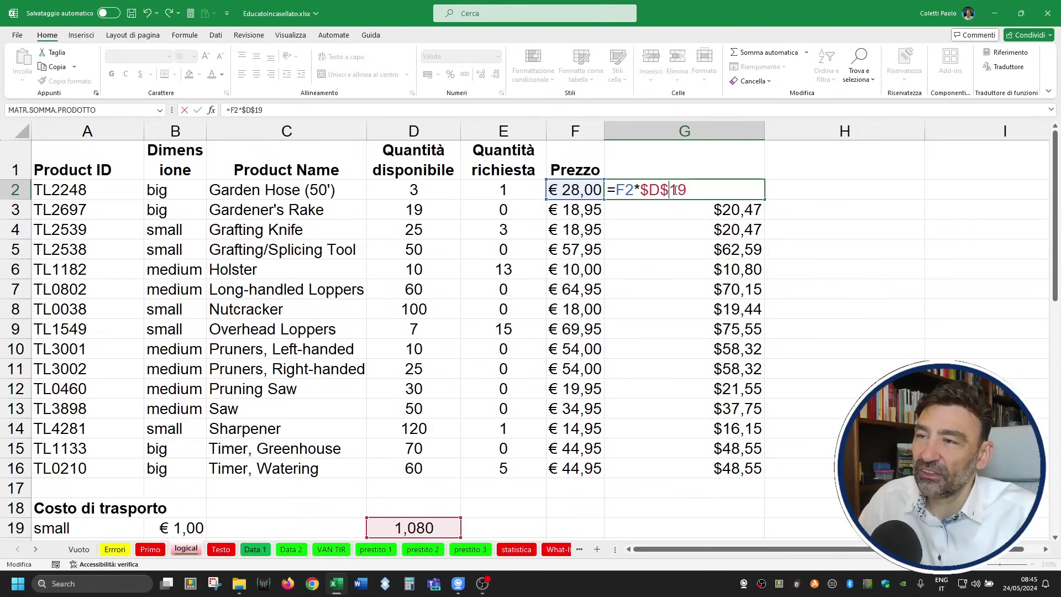
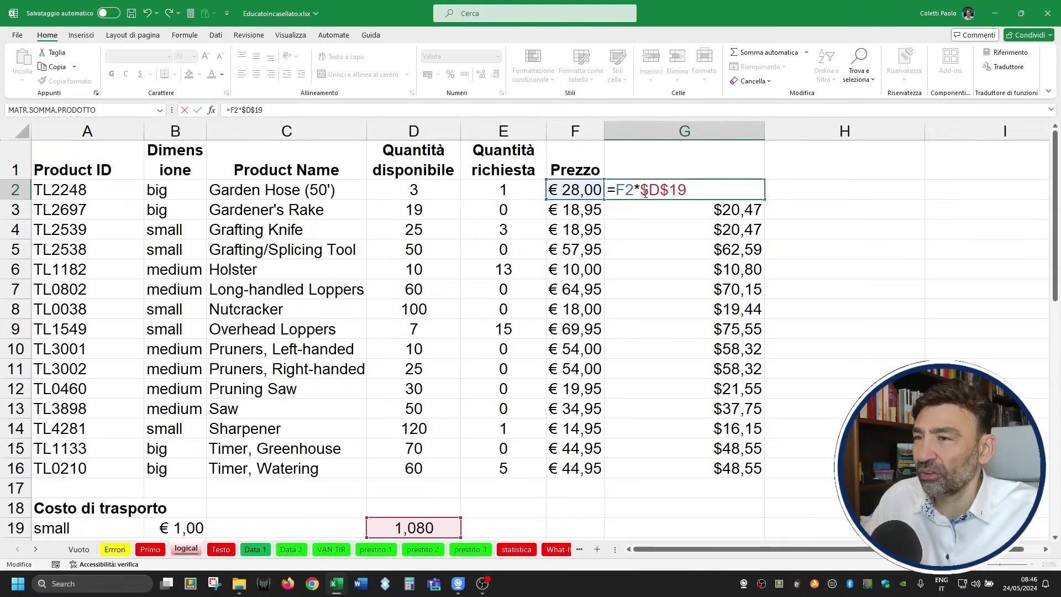
# Cycle the D19 and F2 references through relative, mixed and absolute forms with F4.
pyautogui.moveTo(642, 191); pyautogui.dragTo(734, 191)
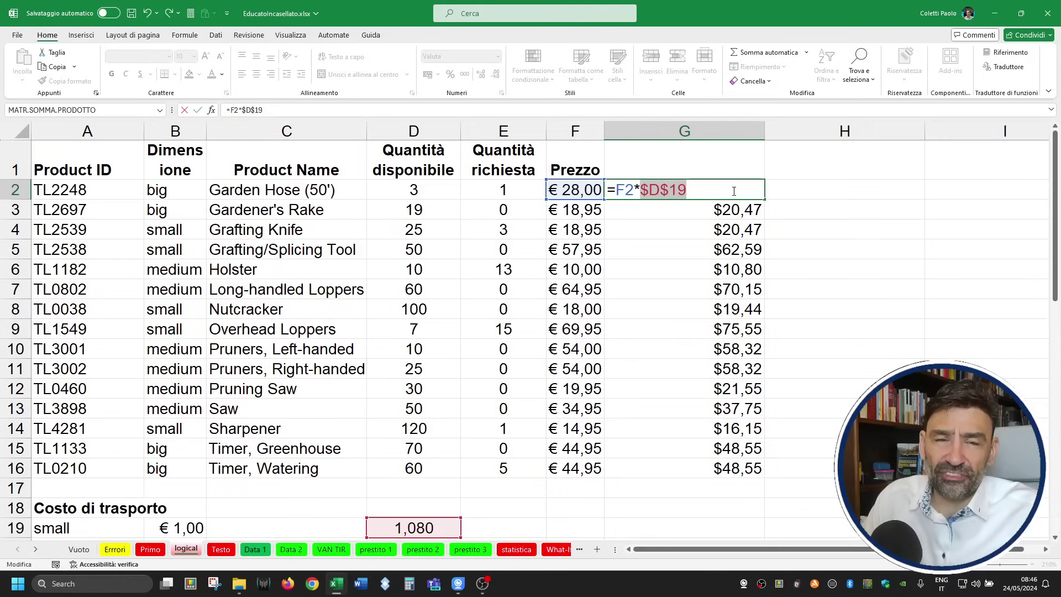
pyautogui.click(734, 191)
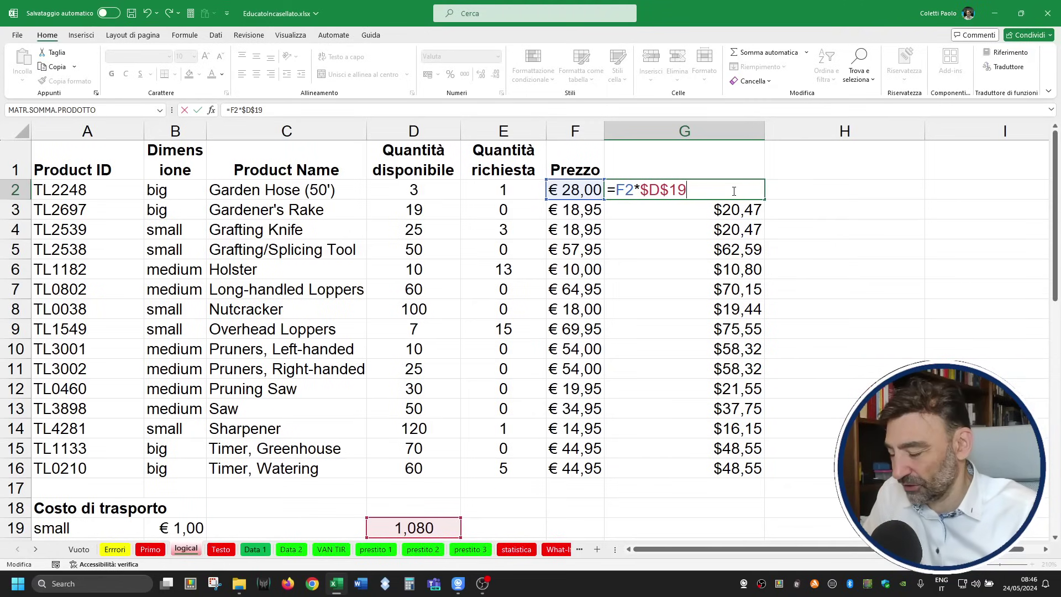
pyautogui.press('F4')
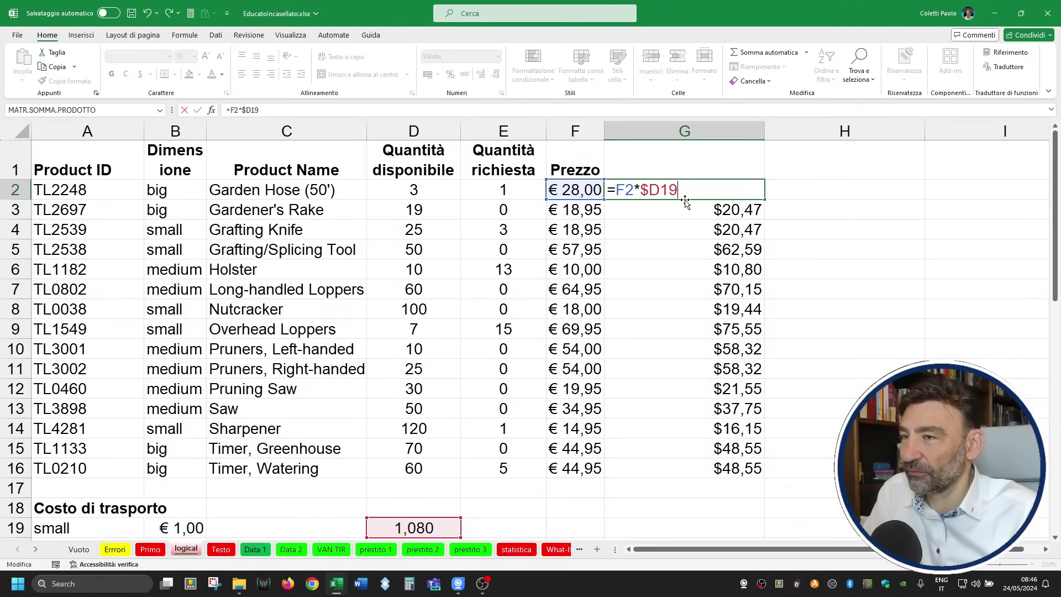
pyautogui.press('F4')
pyautogui.press('F4')
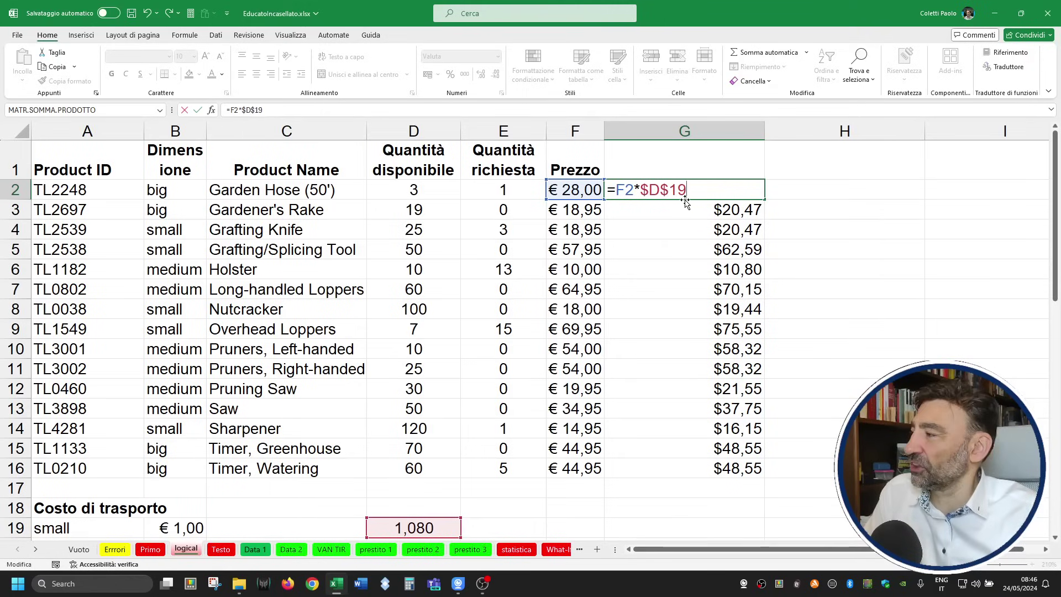
pyautogui.press('F4')
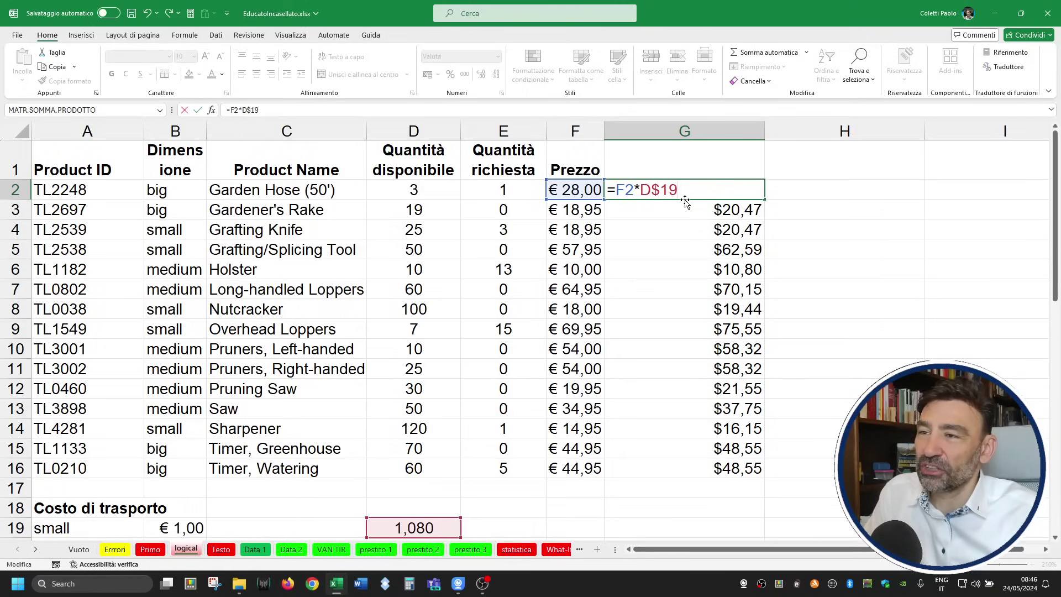
pyautogui.press('F4')
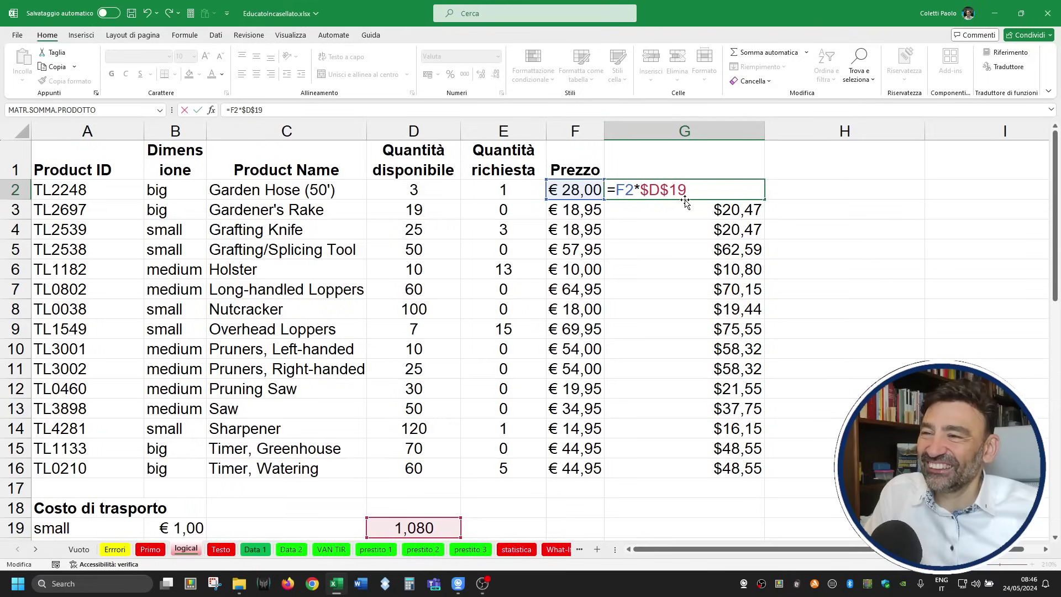
pyautogui.press('F4')
pyautogui.press('F4')
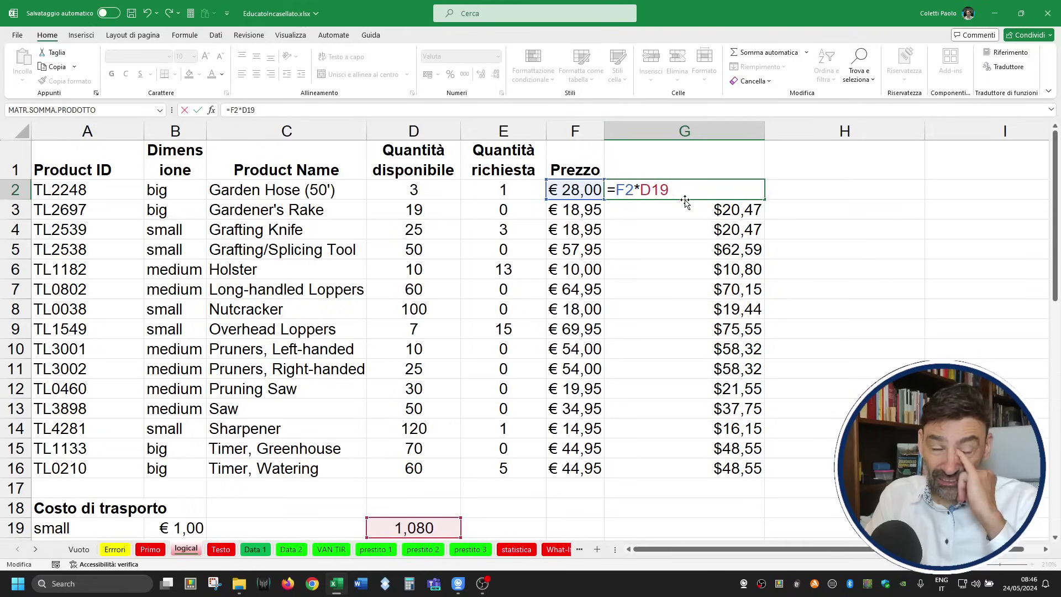
pyautogui.press('F4')
pyautogui.press('F4')
pyautogui.press('F4')
pyautogui.press('F4')
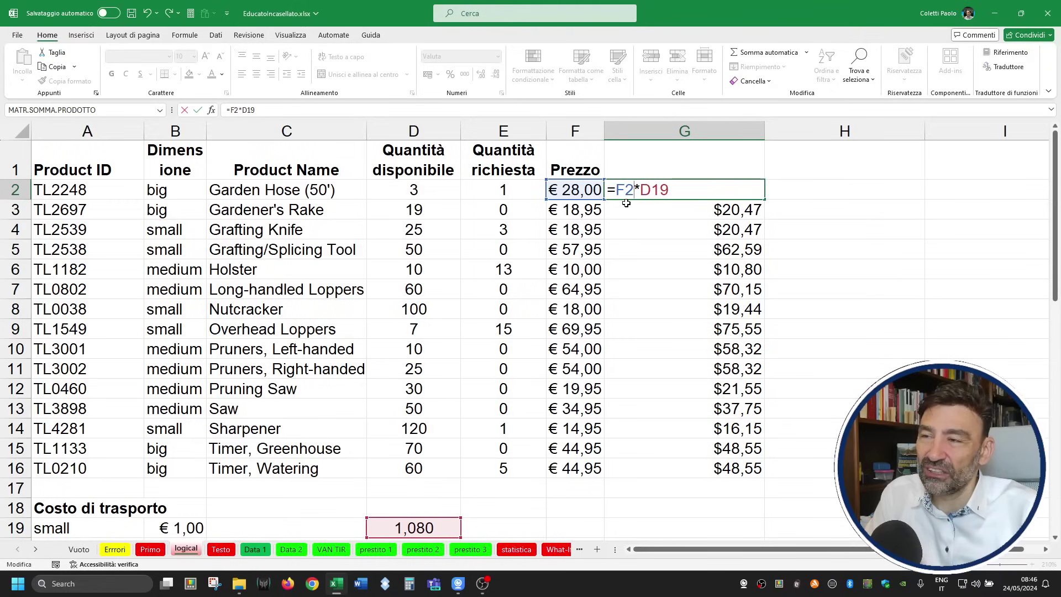
pyautogui.press('F4')
pyautogui.press('F4')
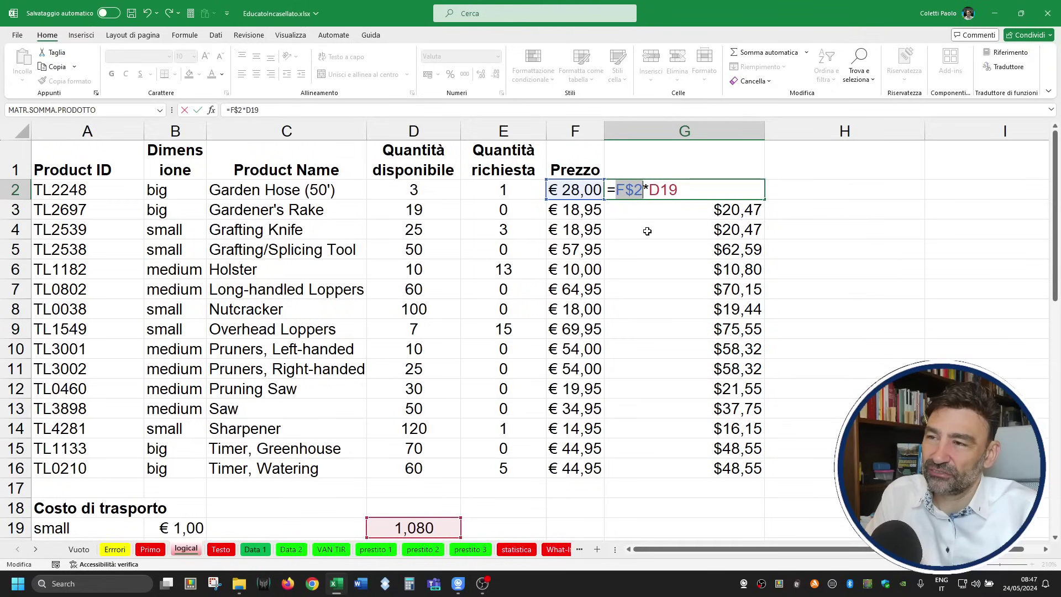
pyautogui.press('F4')
pyautogui.press('F4')
# Toggle both references together, then settle on =F2*$D$19 in G2, showing $30,24.
pyautogui.moveTo(672, 190); pyautogui.dragTo(651, 190)
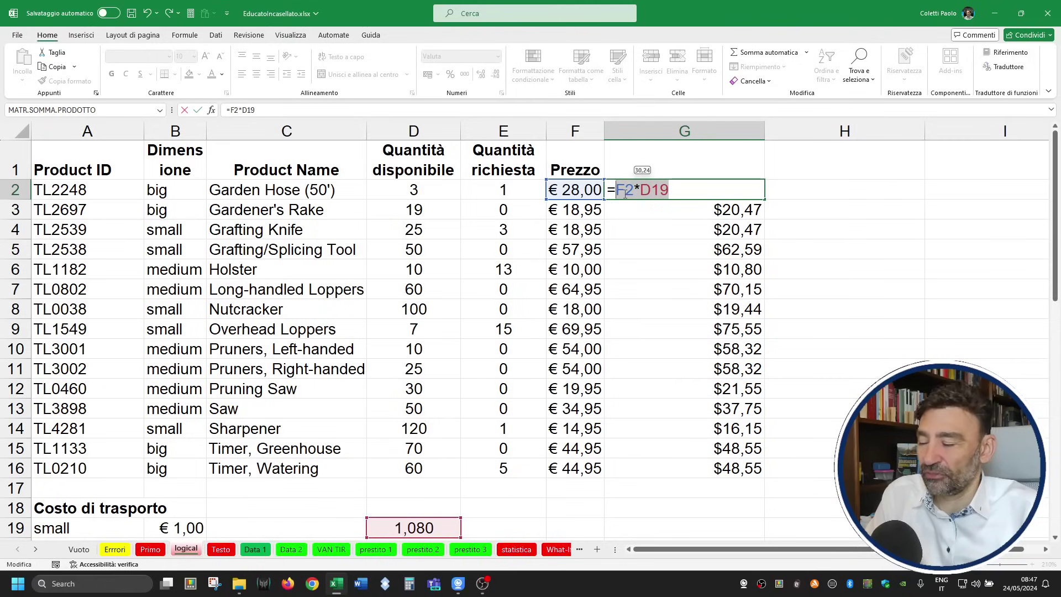
pyautogui.press('F4')
pyautogui.press('F4')
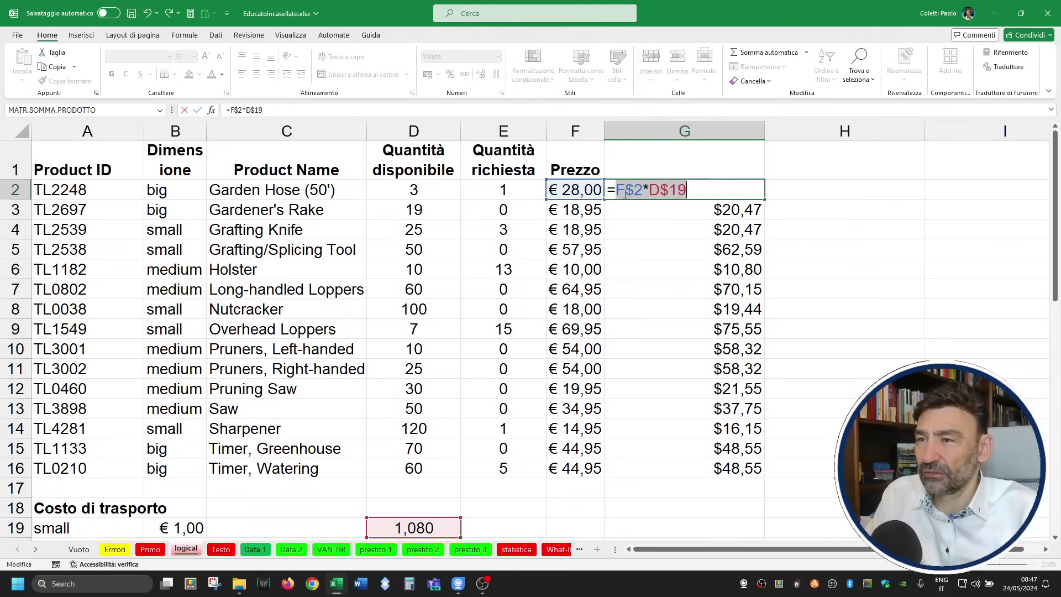
pyautogui.press('F4')
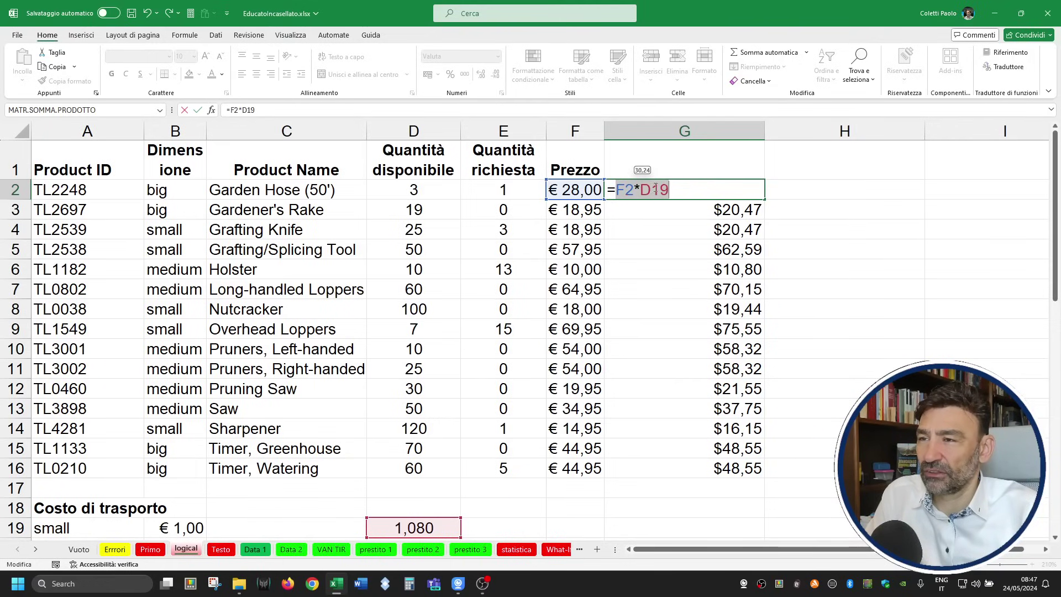
pyautogui.click(644, 190)
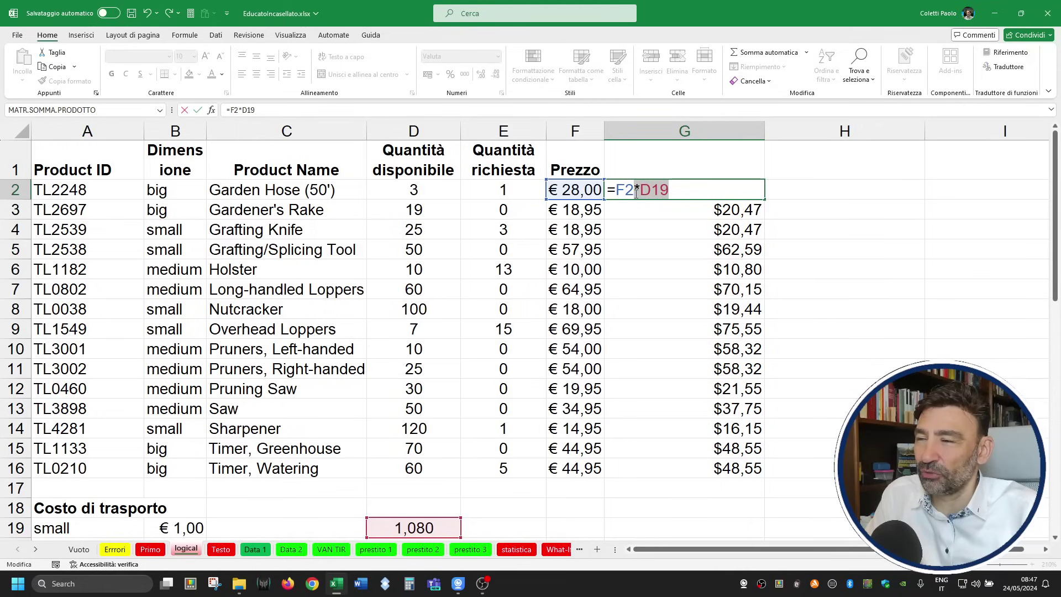
pyautogui.press('F4')
pyautogui.press('F4')
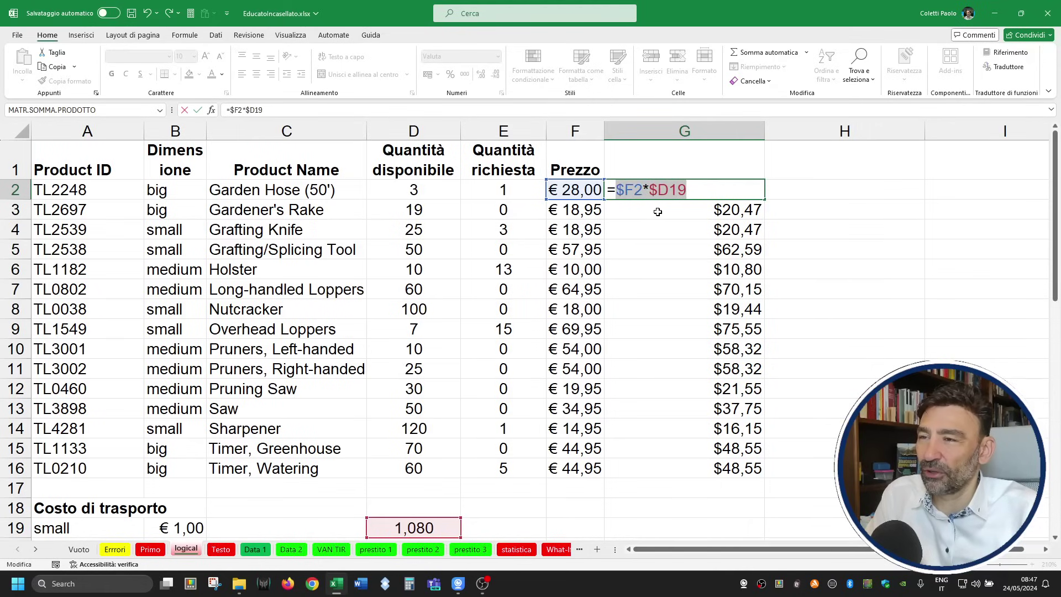
pyautogui.press('F4')
pyautogui.moveTo(672, 190); pyautogui.dragTo(641, 190)
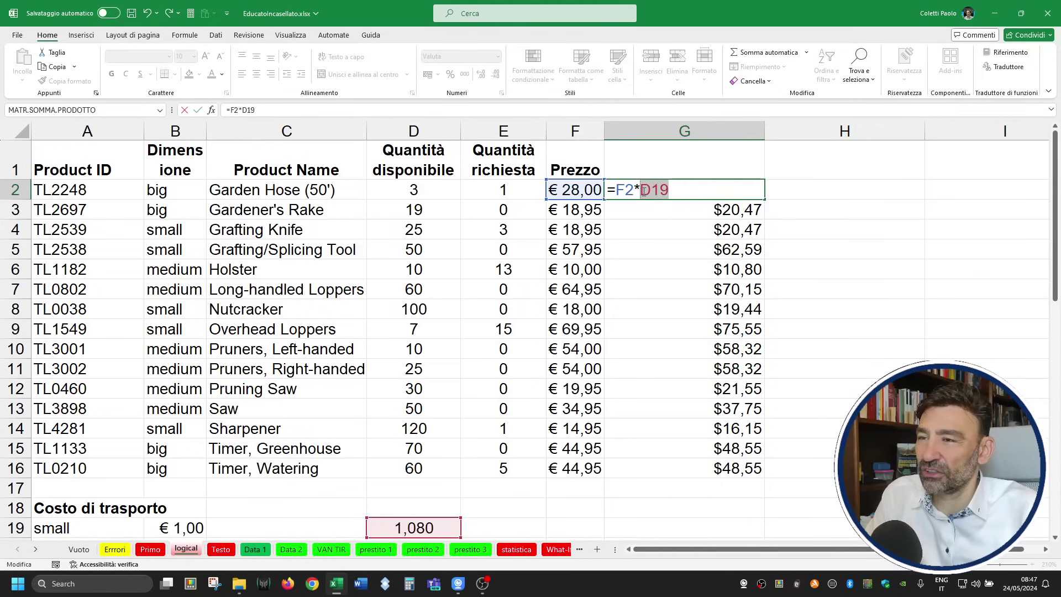
pyautogui.press('F4')
pyautogui.press('F4')
pyautogui.press('F4')
pyautogui.press('F4')
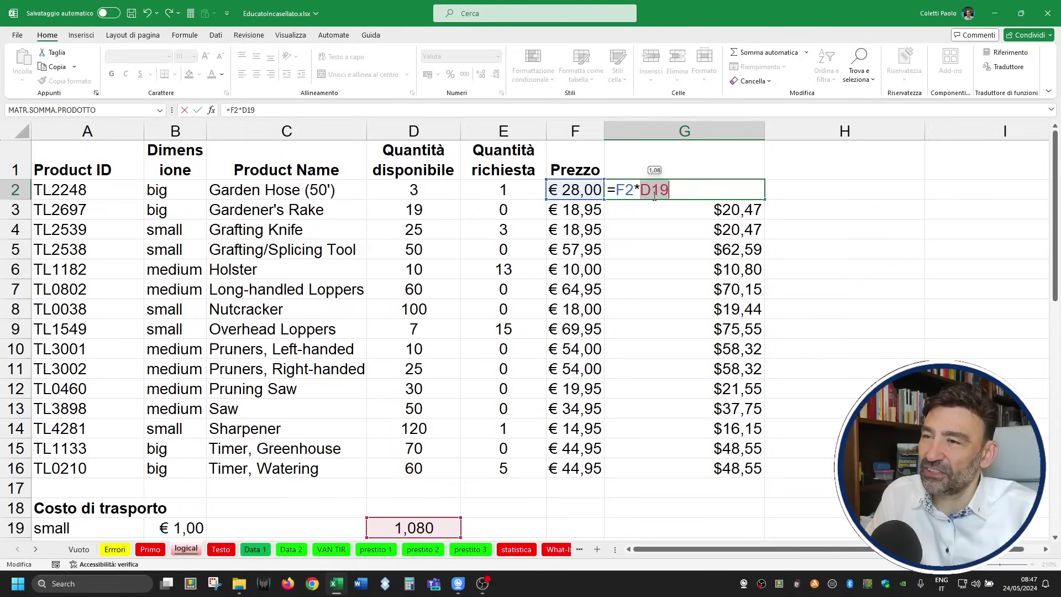
pyautogui.click(671, 192)
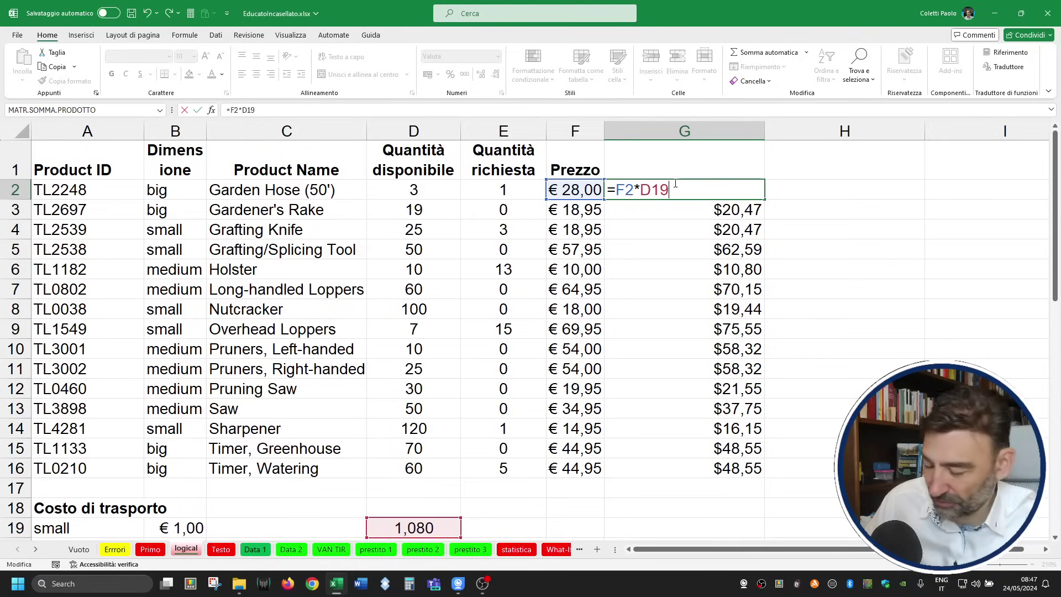
pyautogui.press('F4')
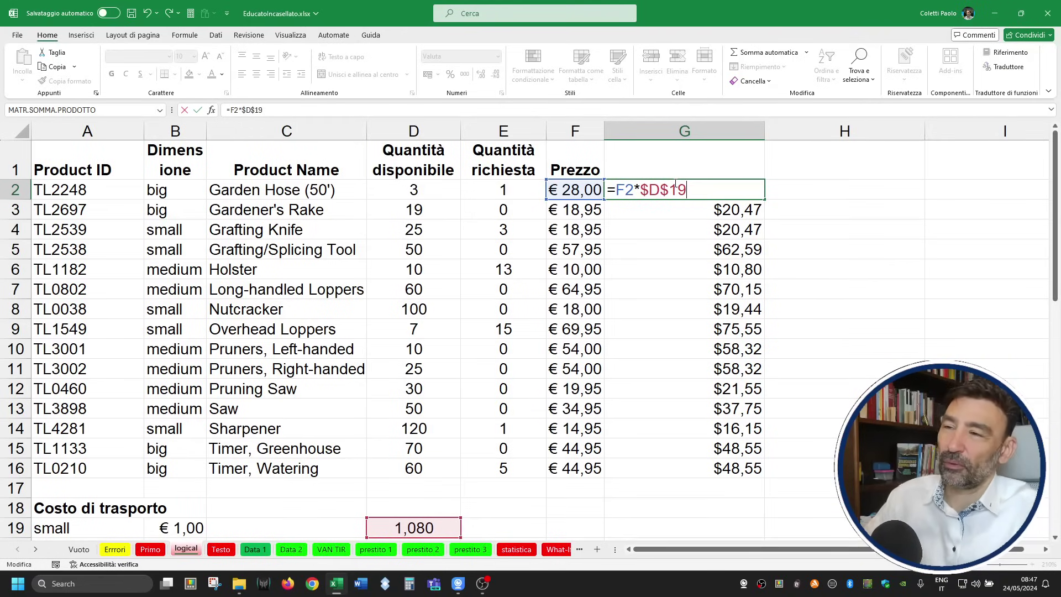
pyautogui.press('Return')
pyautogui.click(674, 183)
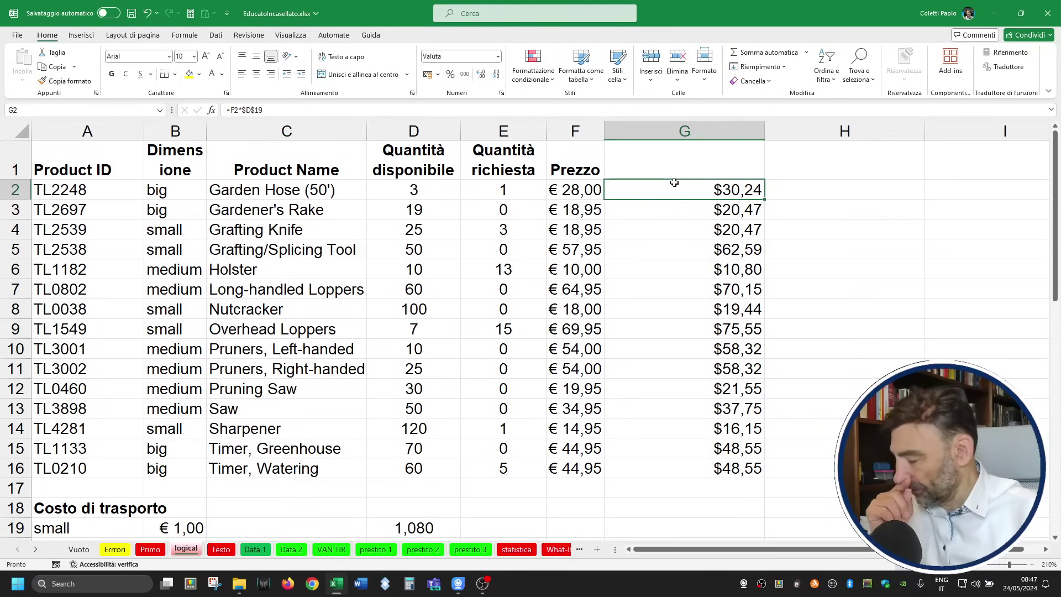
# Clear all contents of column G.
pyautogui.rightClick(727, 133)
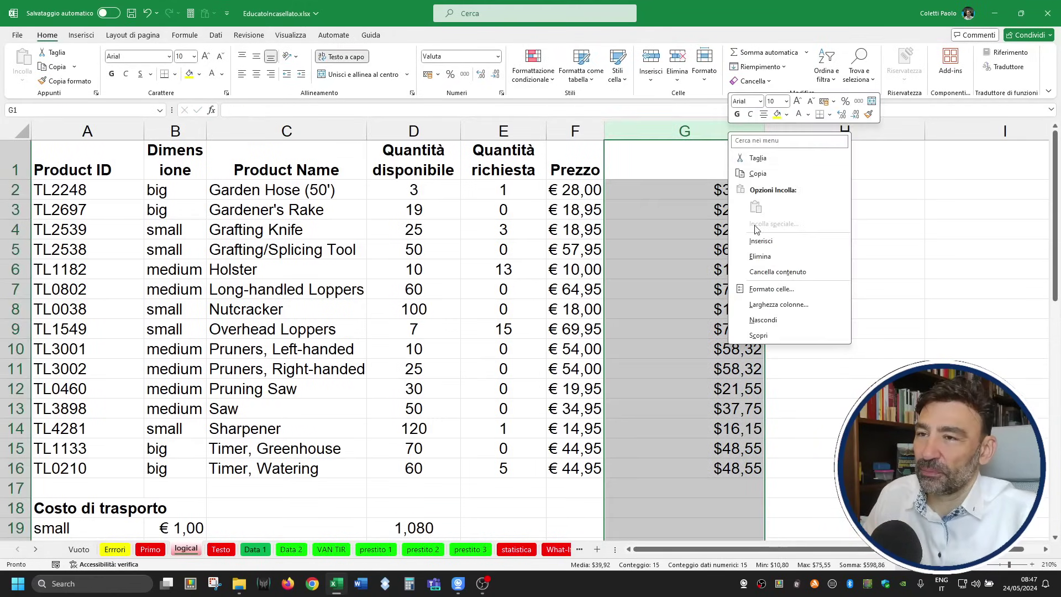
pyautogui.press('Escape')
pyautogui.press('Delete')
pyautogui.click(712, 194)
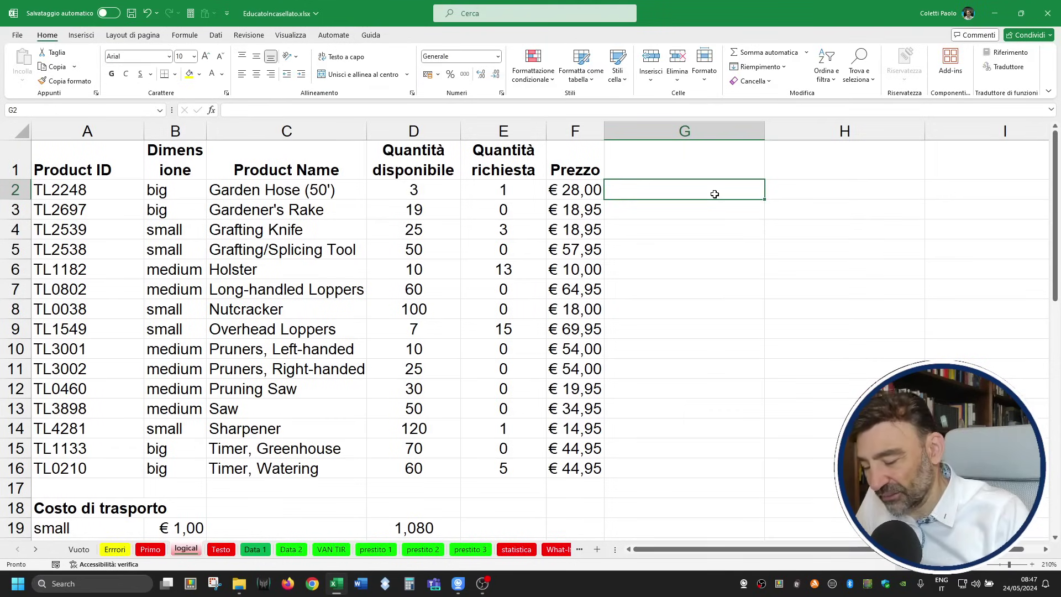
# Review the price in F2, quantity in D2 and shipping cost in B19, then return to G2.
pyautogui.click(575, 187)
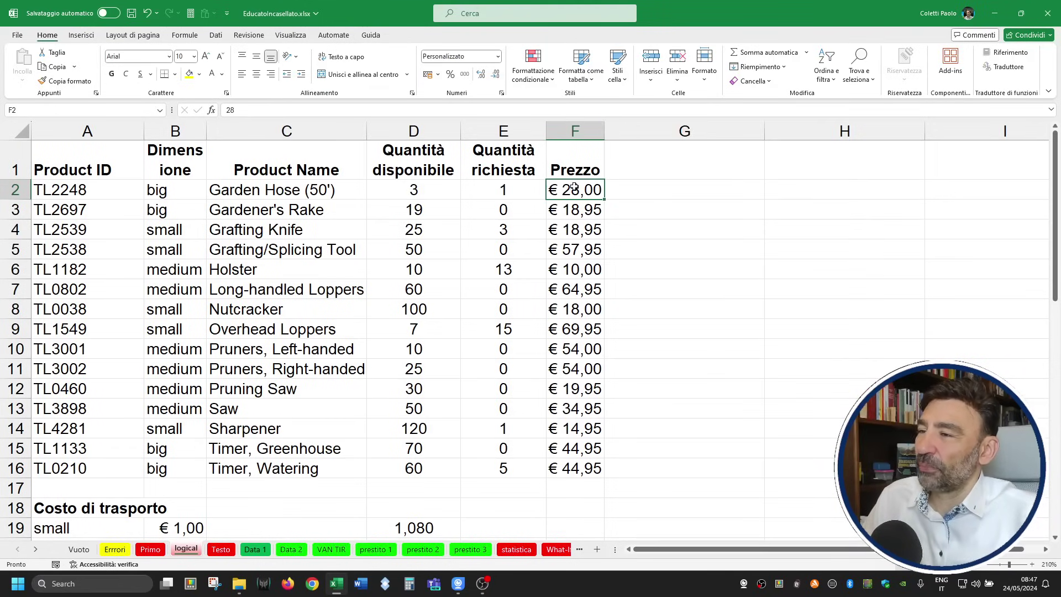
pyautogui.scroll(-1, 514, 270)
pyautogui.scroll(1, 515, 265)
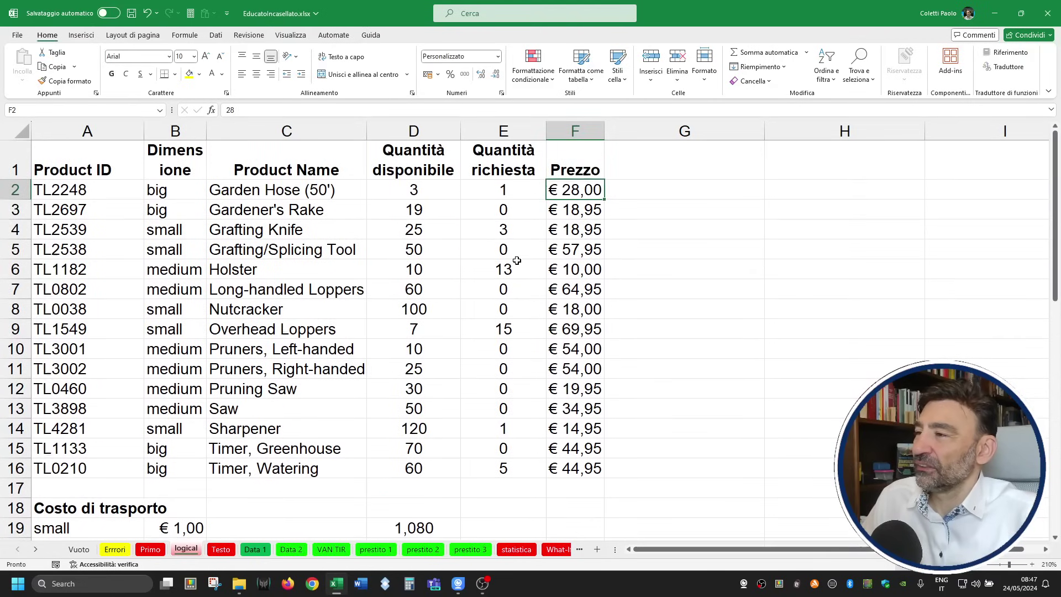
pyautogui.click(413, 194)
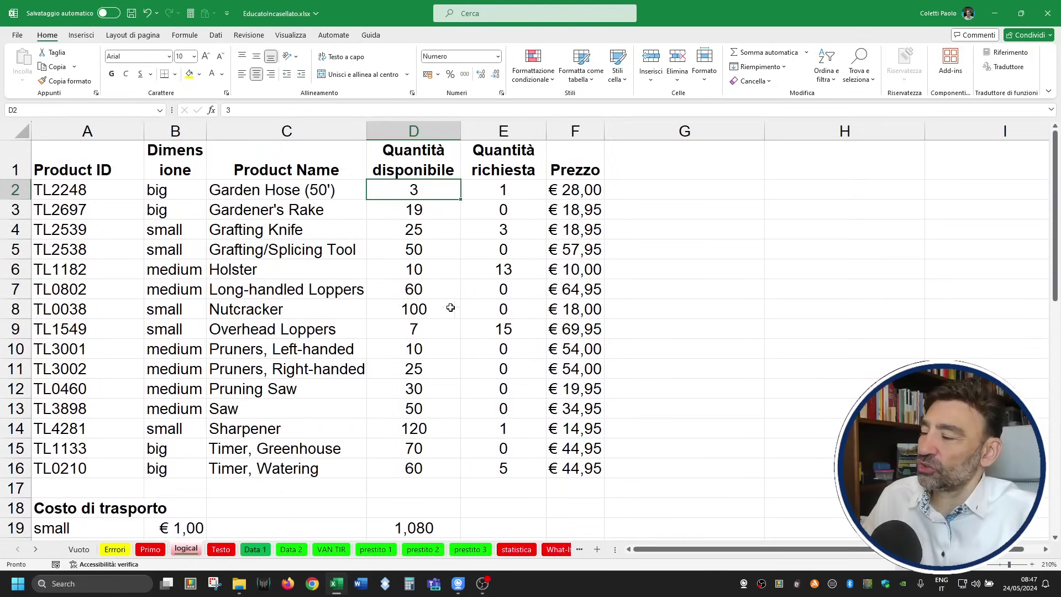
pyautogui.click(209, 523)
pyautogui.scroll(-1, 336, 481)
pyautogui.scroll(-1, 230, 466)
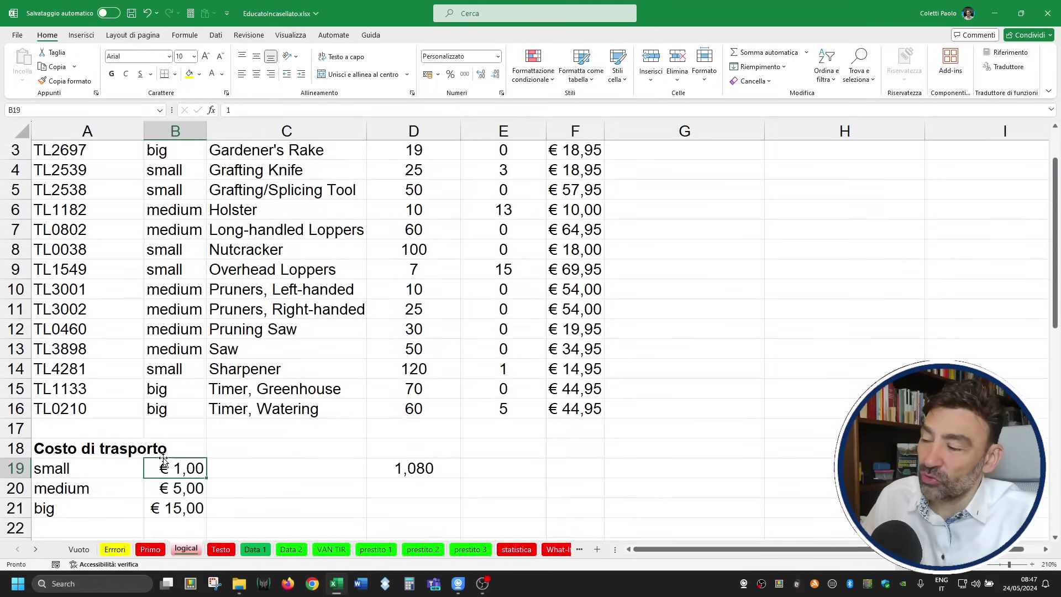
pyautogui.scroll(2, 339, 450)
pyautogui.click(678, 195)
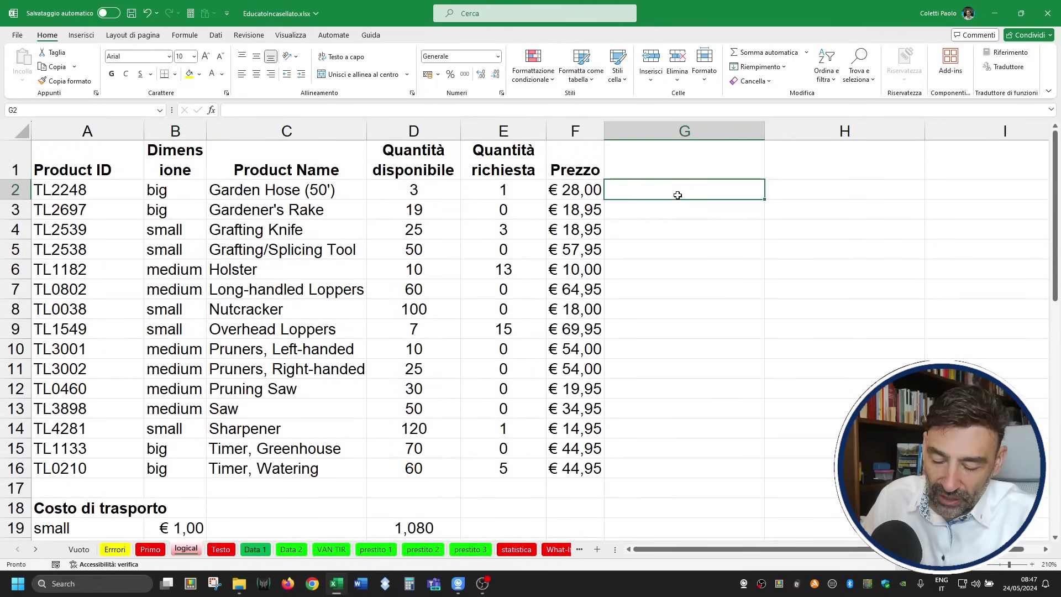
# Enter =F2*E2+B$19 in G2 with B19's row locked.
pyautogui.write('=')
pyautogui.click(574, 188)
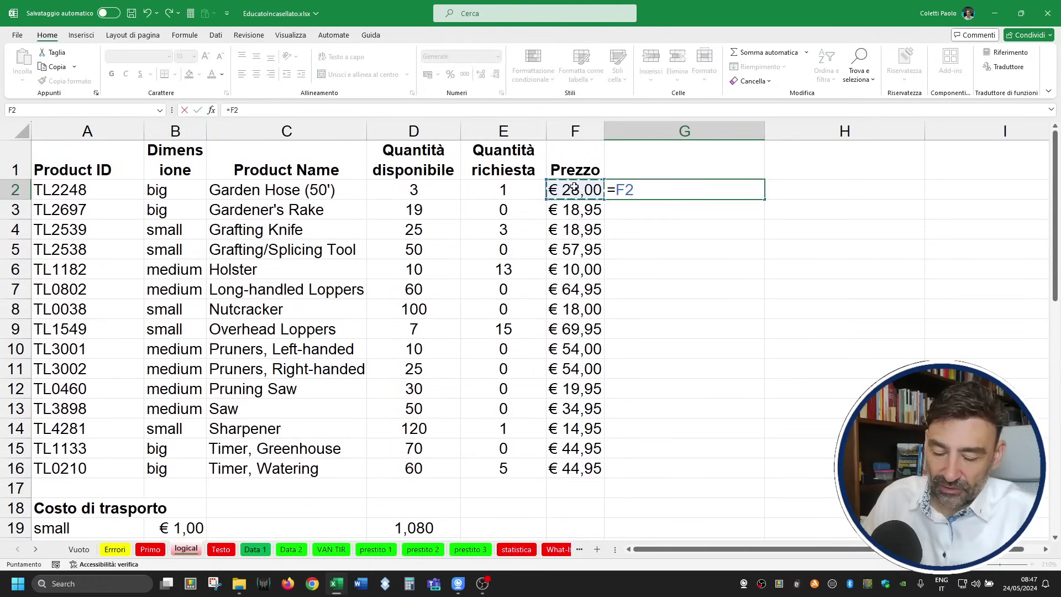
pyautogui.click(413, 189)
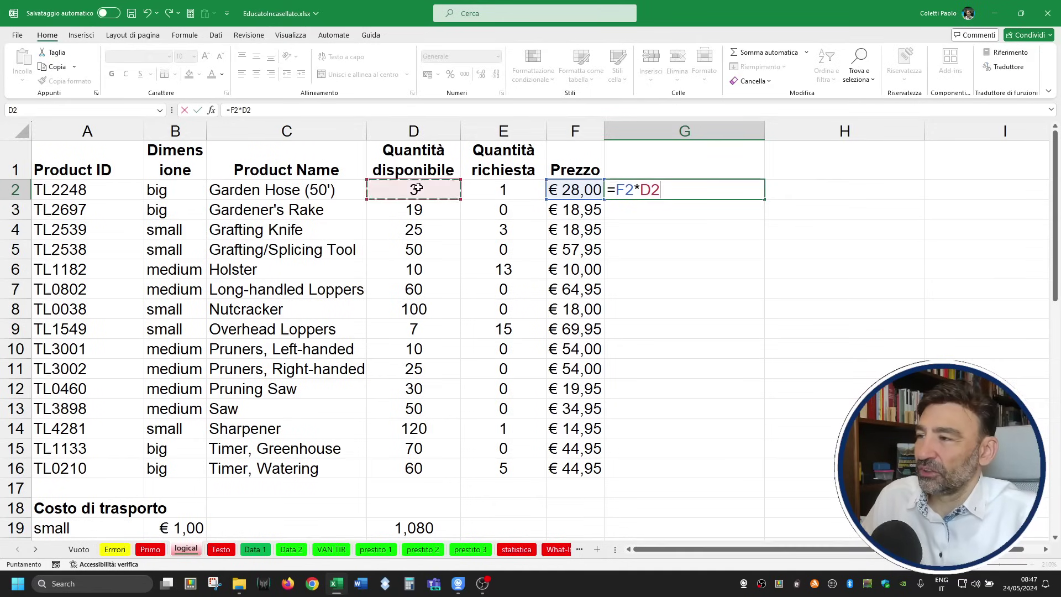
pyautogui.click(503, 189)
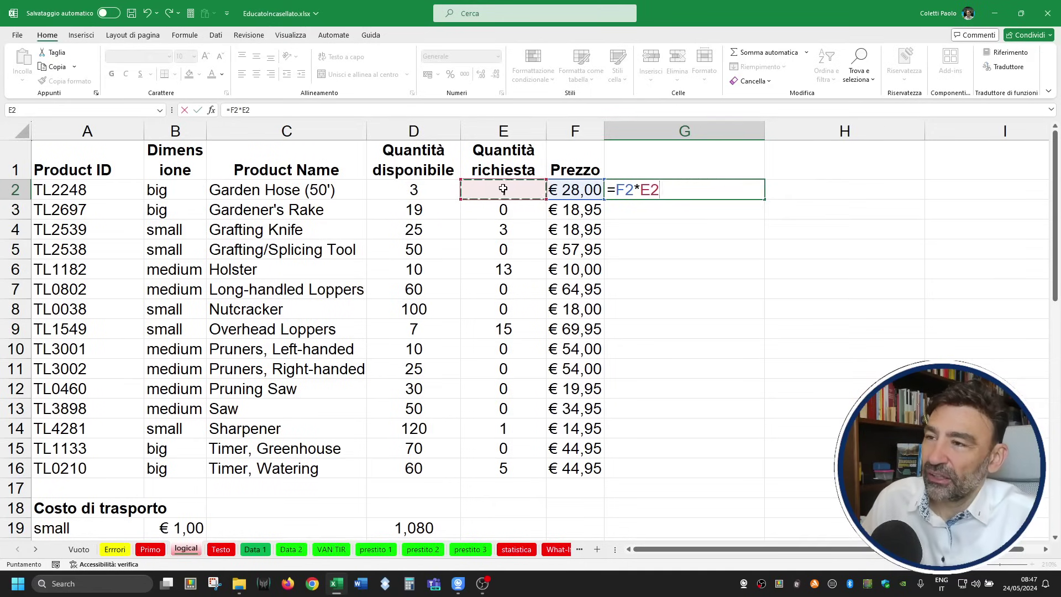
pyautogui.write('+')
pyautogui.click(171, 526)
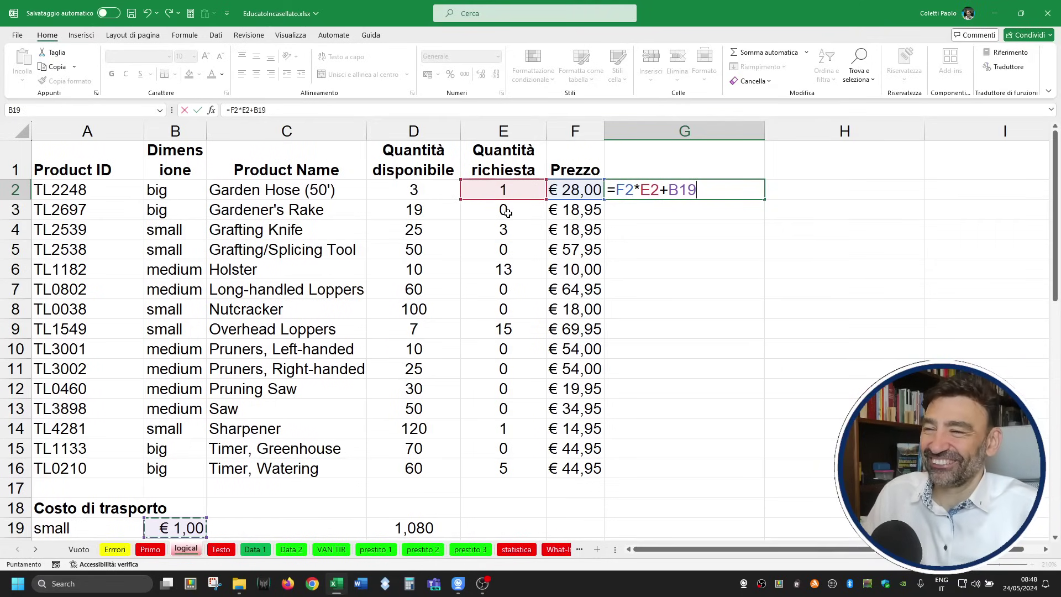
pyautogui.click(683, 190)
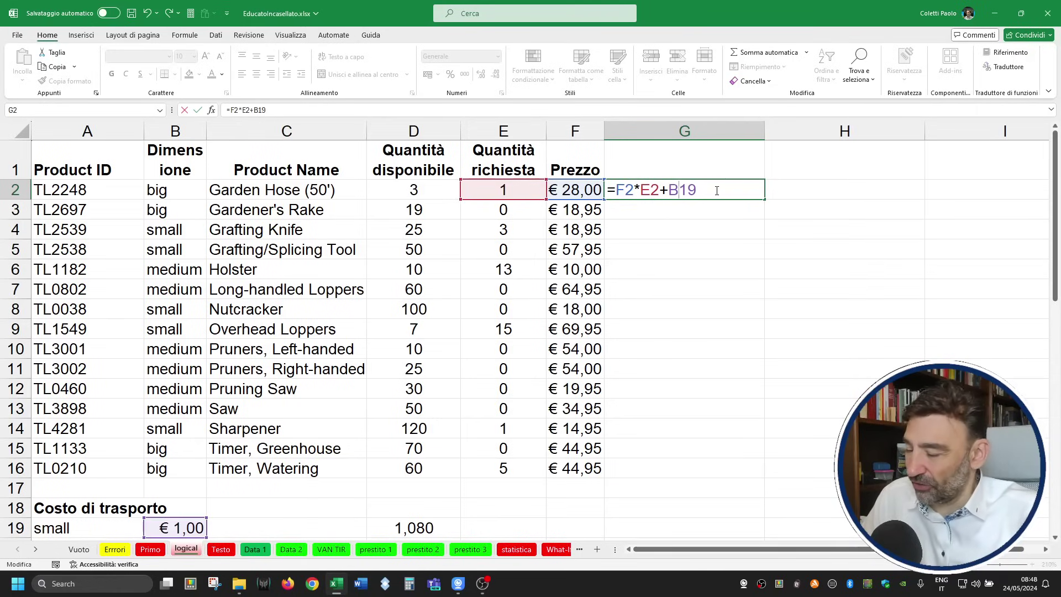
pyautogui.write('$')
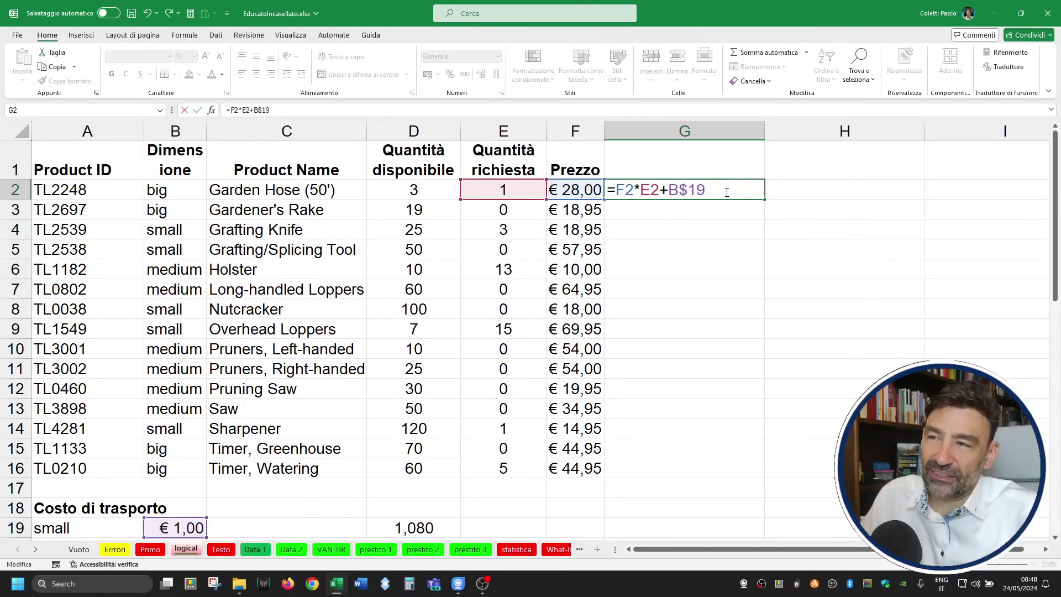
pyautogui.hotkey('ctrl', 'Return')
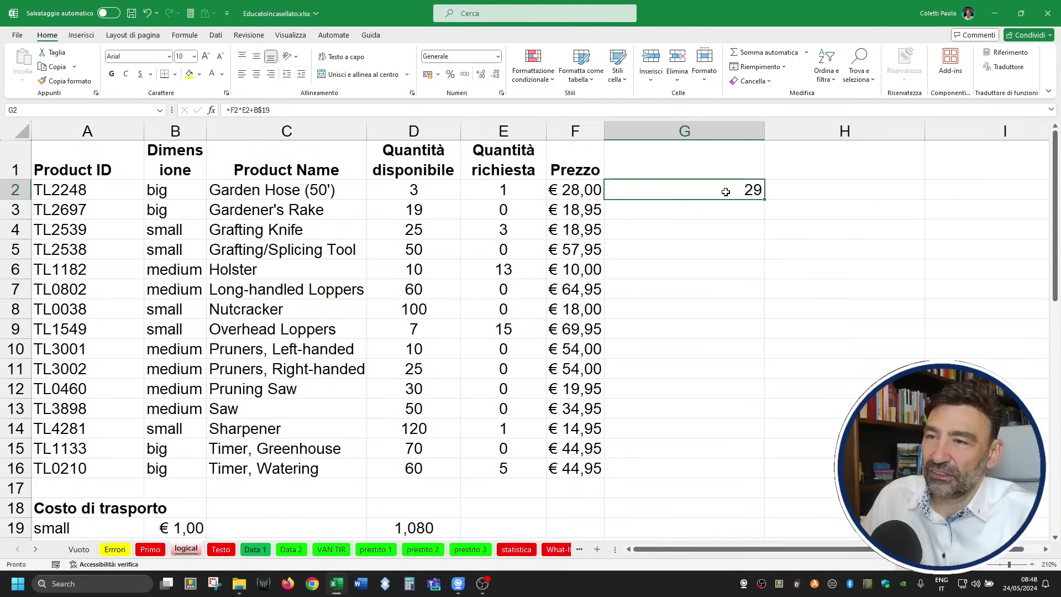
# Fill the formula down to G16, review results (29, 57,85, 131…), then clear G2:G16.
pyautogui.doubleClick(766, 202)
pyautogui.press('Down')
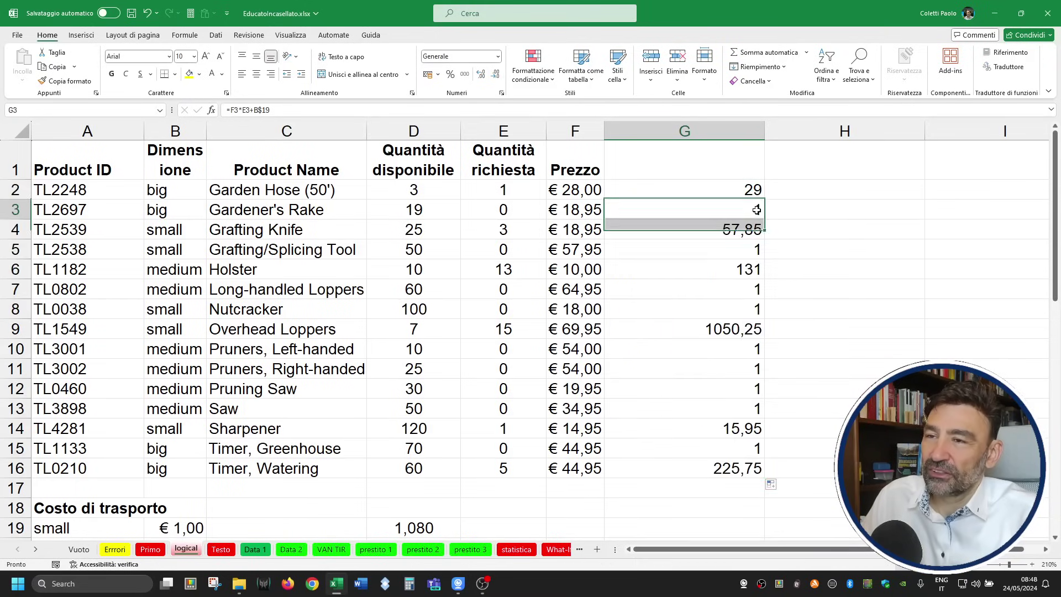
pyautogui.press('Down')
pyautogui.press('Down')
pyautogui.press('Down')
pyautogui.press('Down')
pyautogui.press('Down')
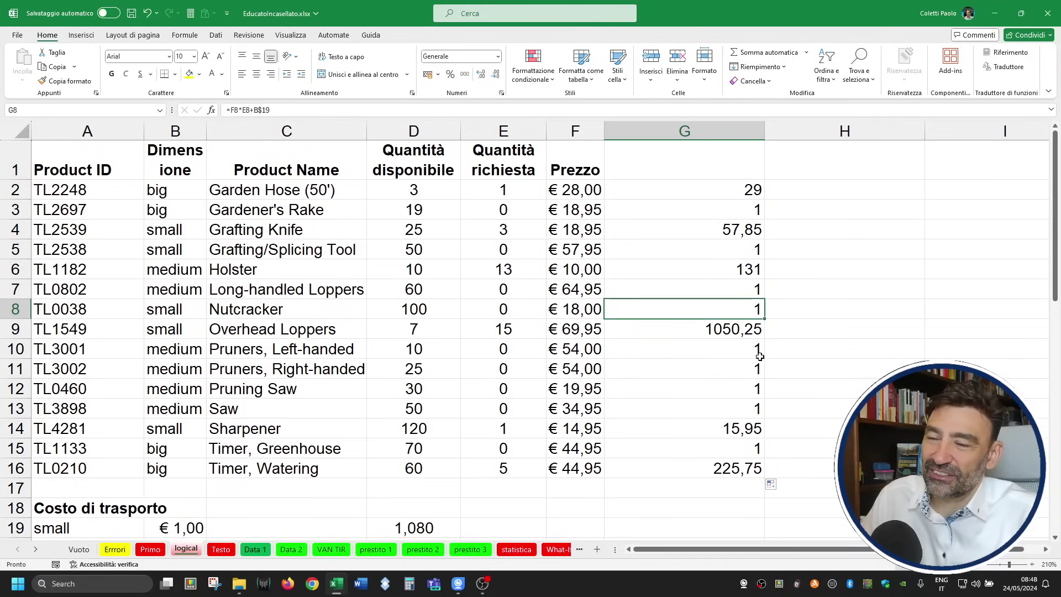
pyautogui.moveTo(755, 349); pyautogui.dragTo(740, 425)
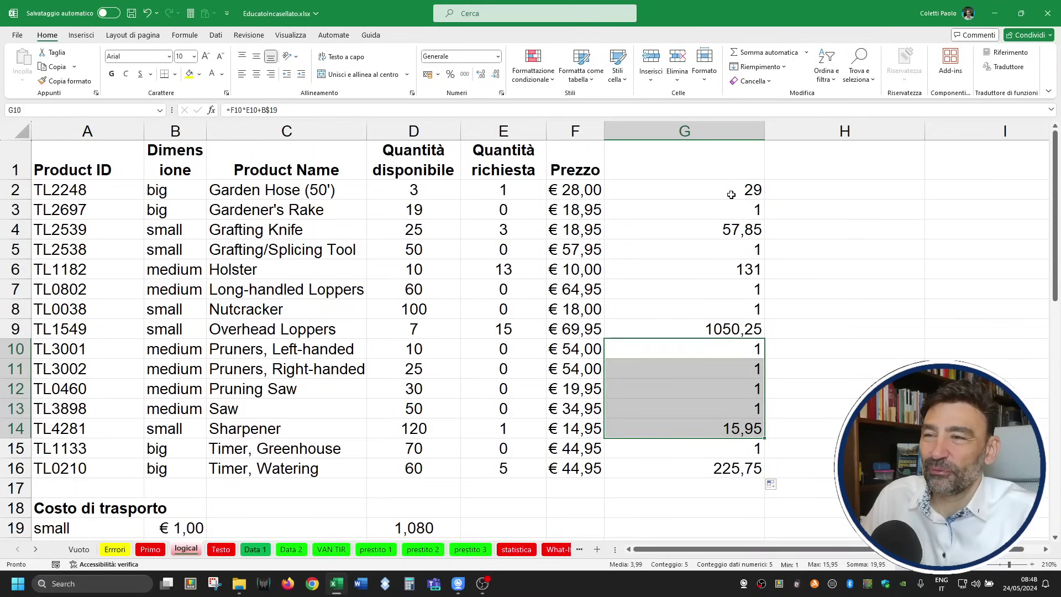
pyautogui.moveTo(731, 195); pyautogui.dragTo(726, 460)
pyautogui.press('Delete')
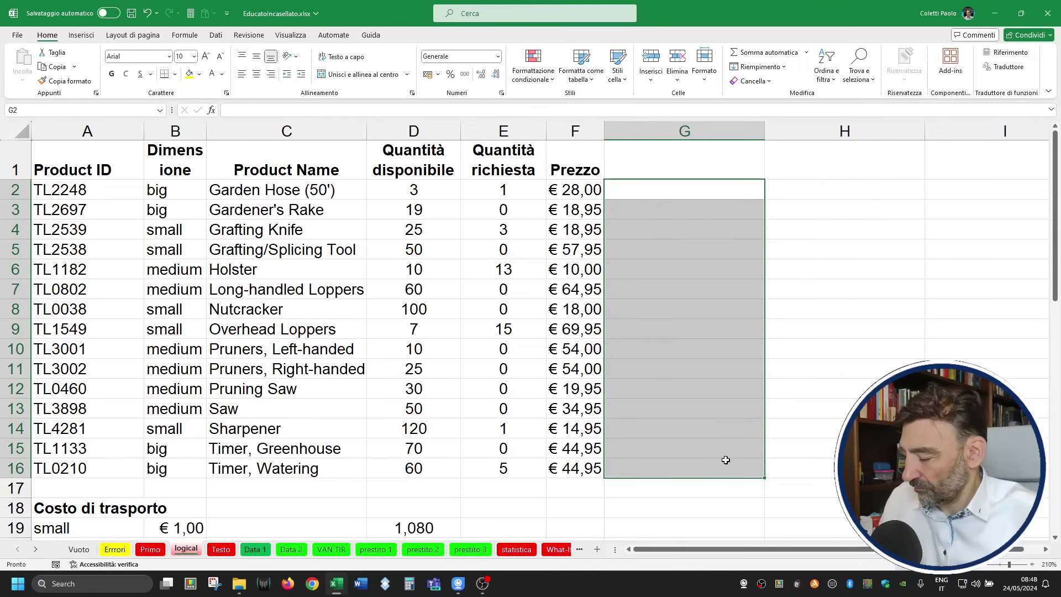
# Check D19's 1,08 value named tasso_di_cambio, then browse the Page Layout, Formulas and Data tabs.
pyautogui.click(660, 191)
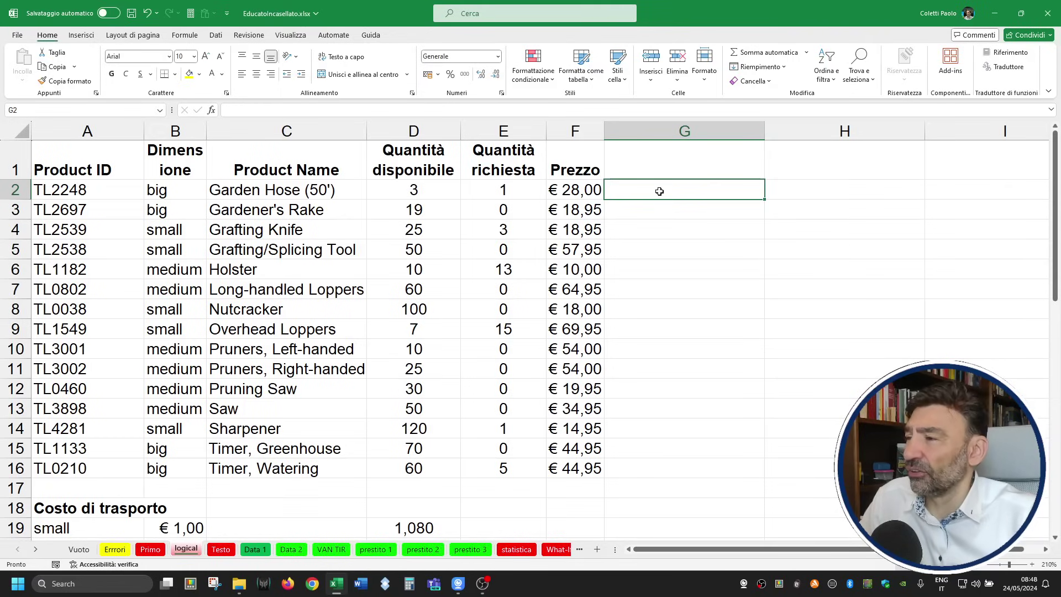
pyautogui.click(441, 522)
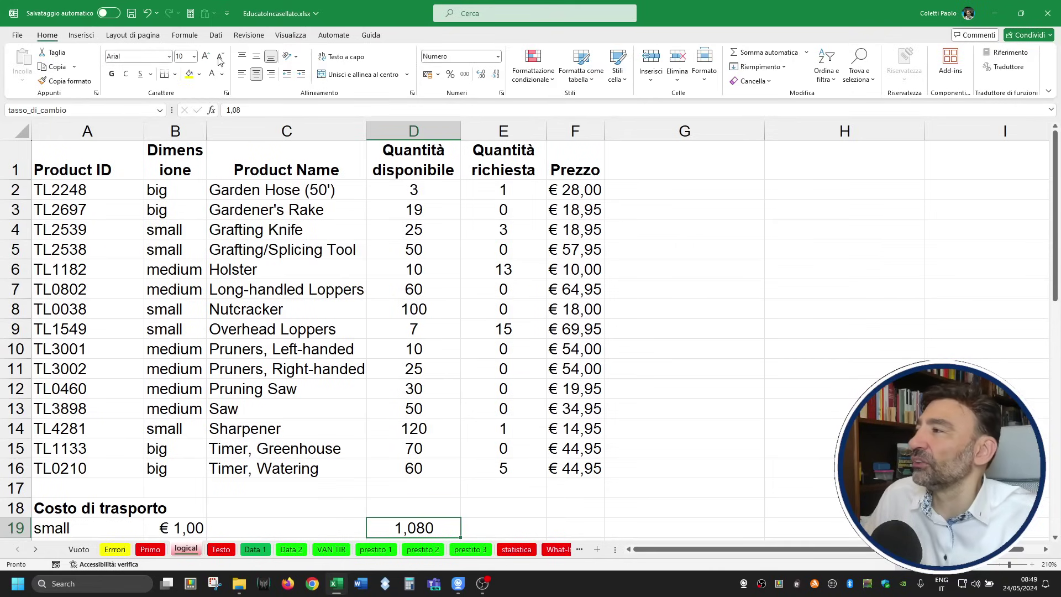
pyautogui.click(215, 35)
pyautogui.click(185, 35)
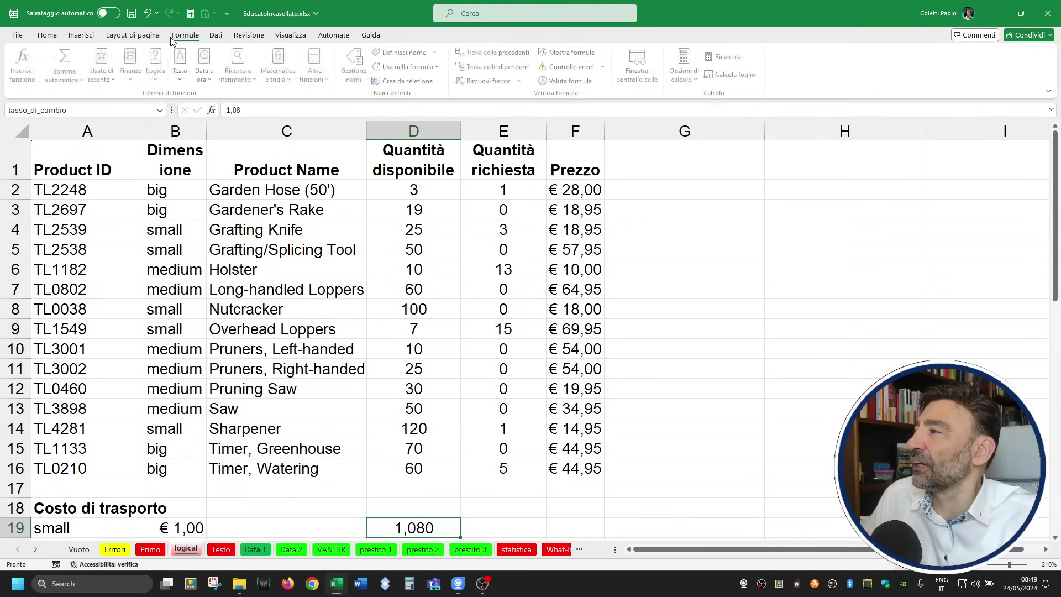
pyautogui.click(132, 34)
# Delete the tasso_di_cambio name in Name Manager and close it.
pyautogui.click(213, 36)
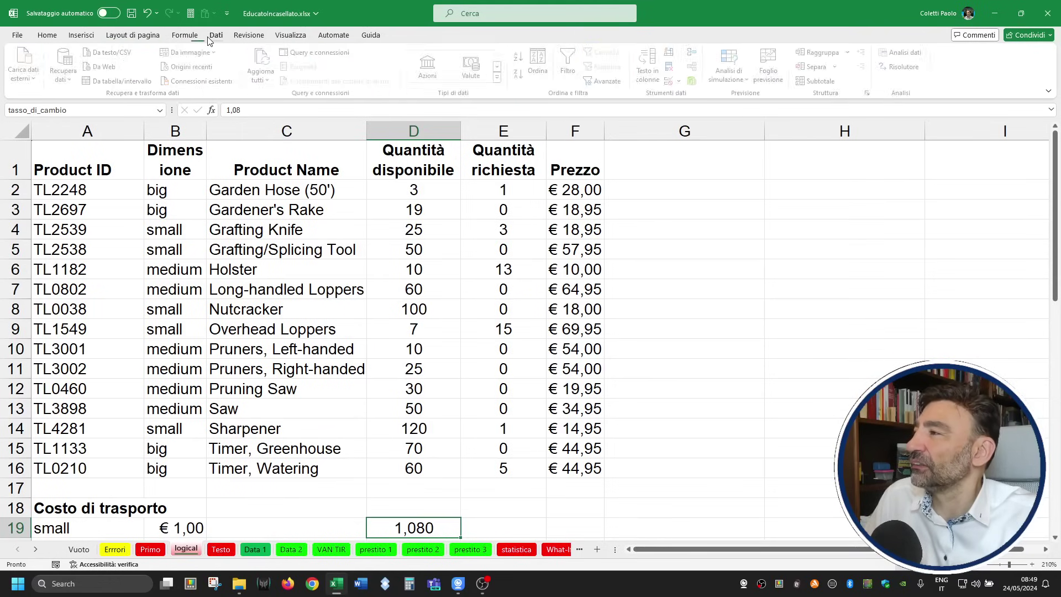
pyautogui.click(193, 36)
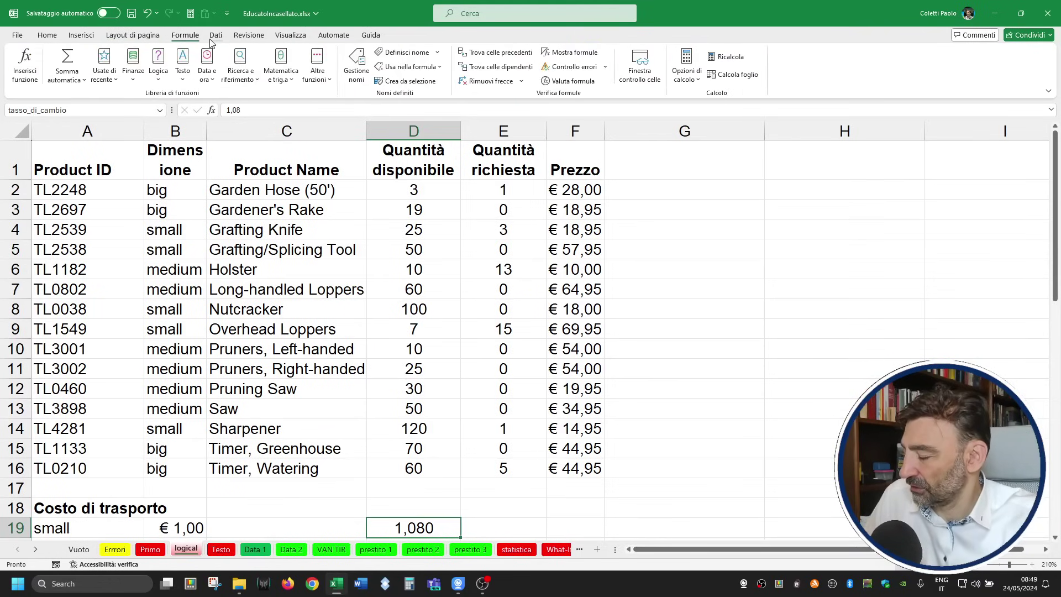
pyautogui.click(356, 65)
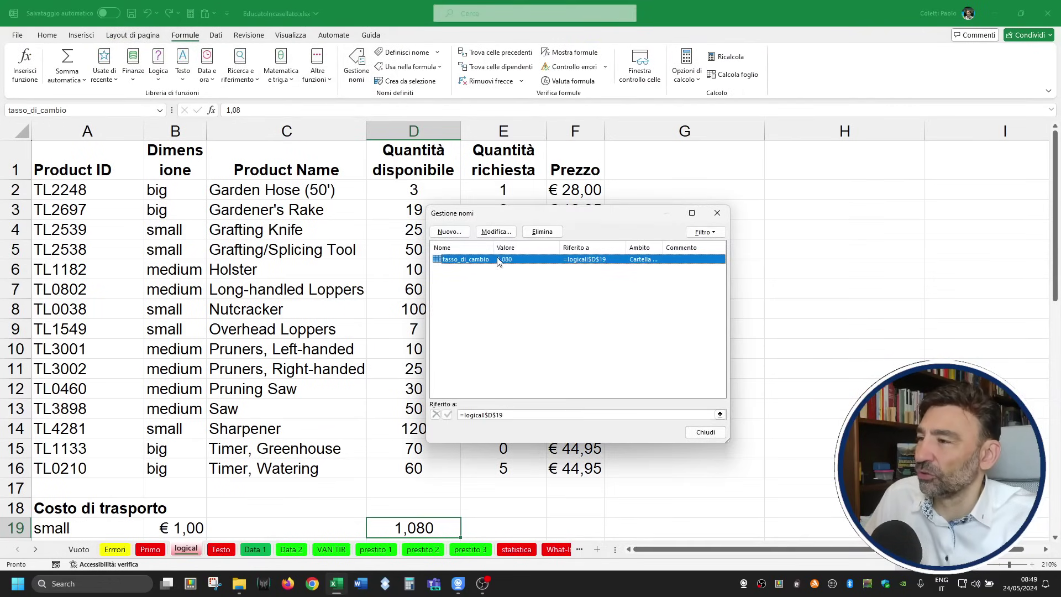
pyautogui.click(537, 234)
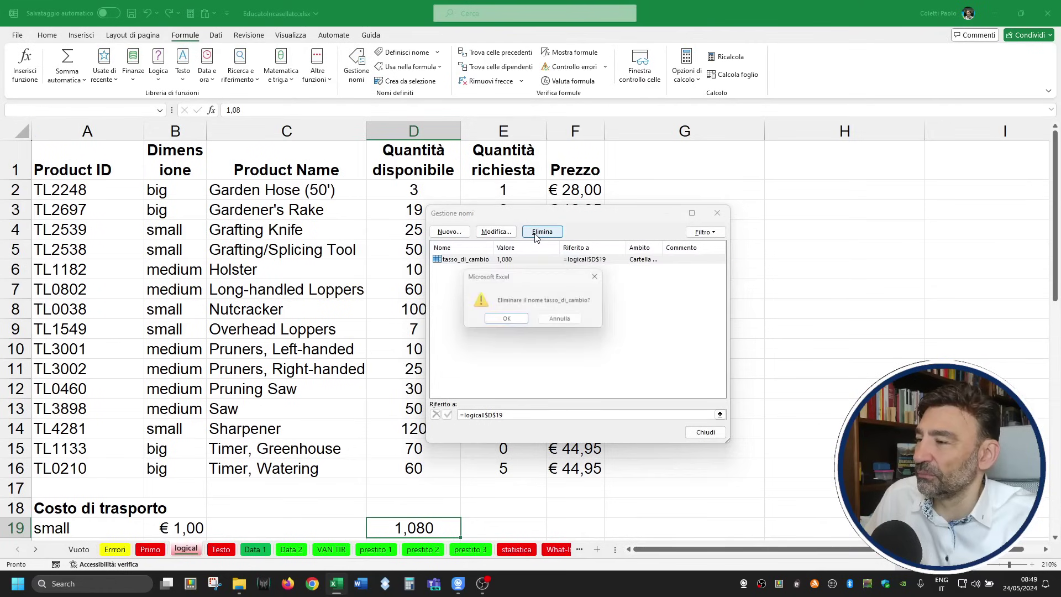
pyautogui.click(528, 321)
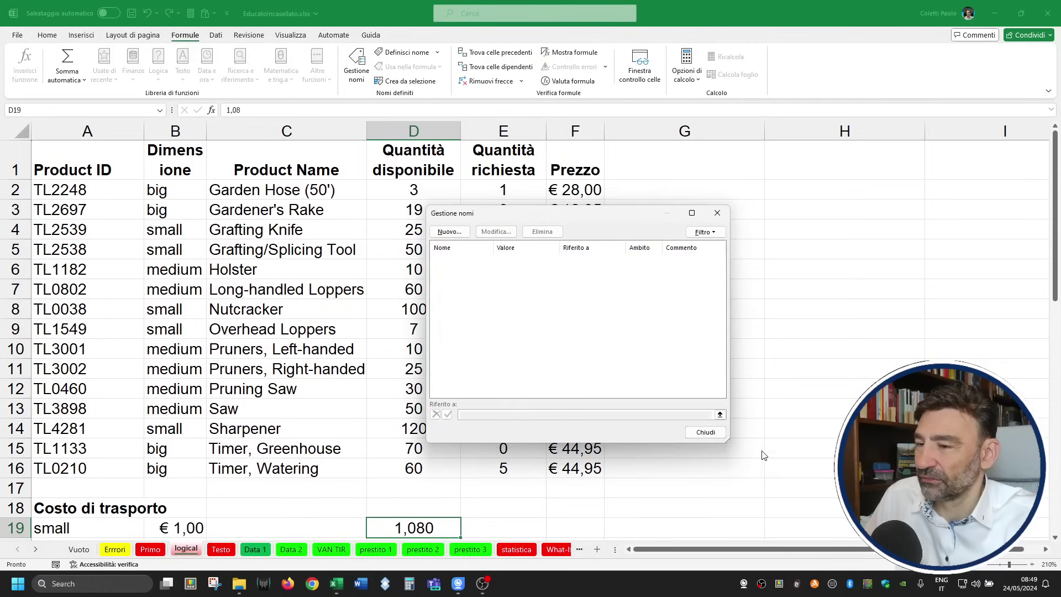
pyautogui.click(706, 432)
pyautogui.click(710, 449)
# Select cells D19 and D9, then return to G2.
pyautogui.click(422, 530)
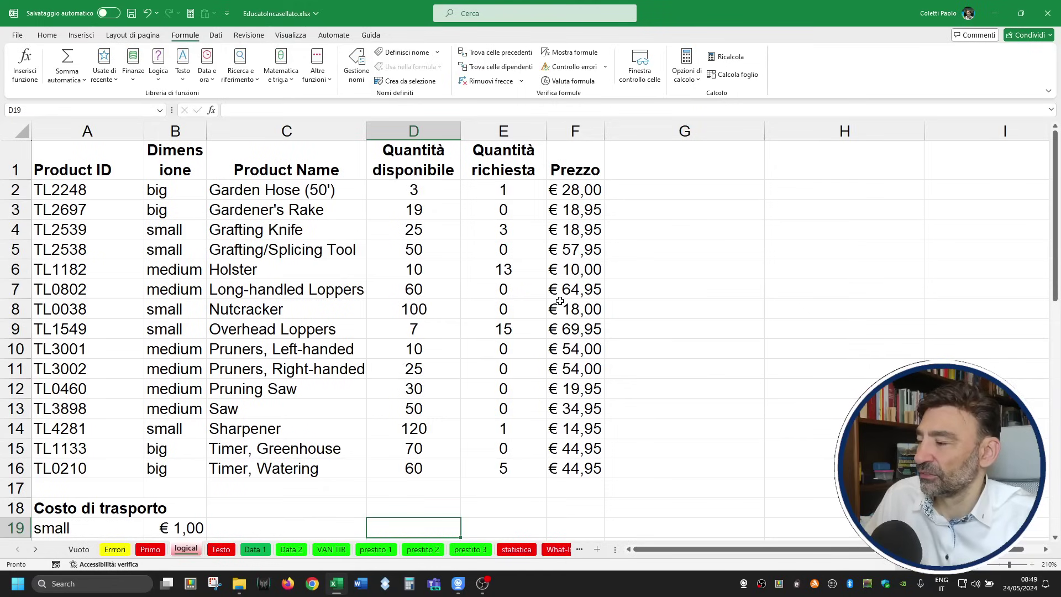
pyautogui.click(446, 335)
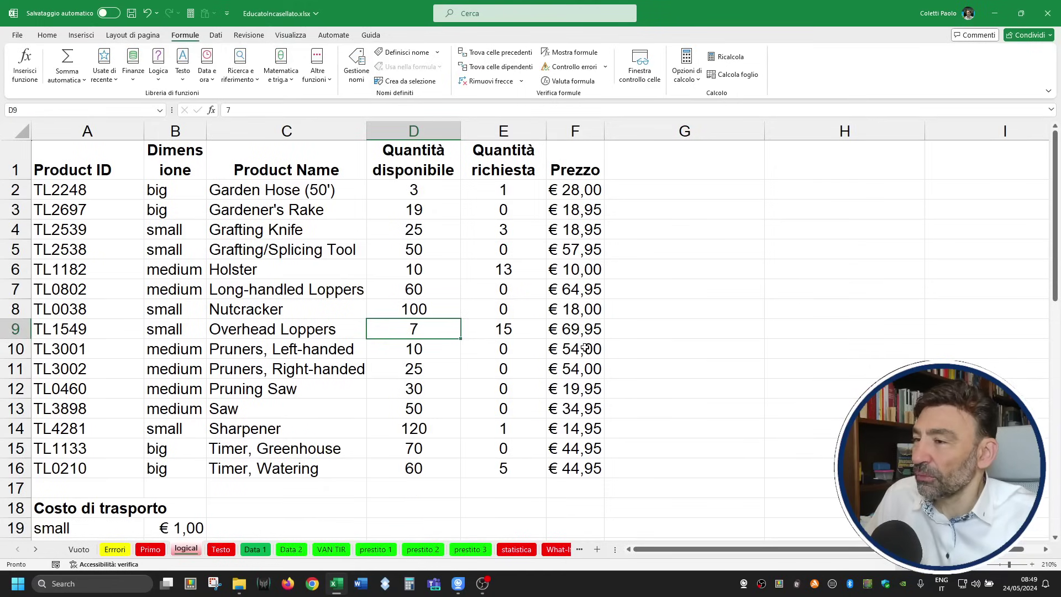
pyautogui.click(668, 186)
# Build G2's formula as F2 times Primo sheet cell C2.
pyautogui.write('=')
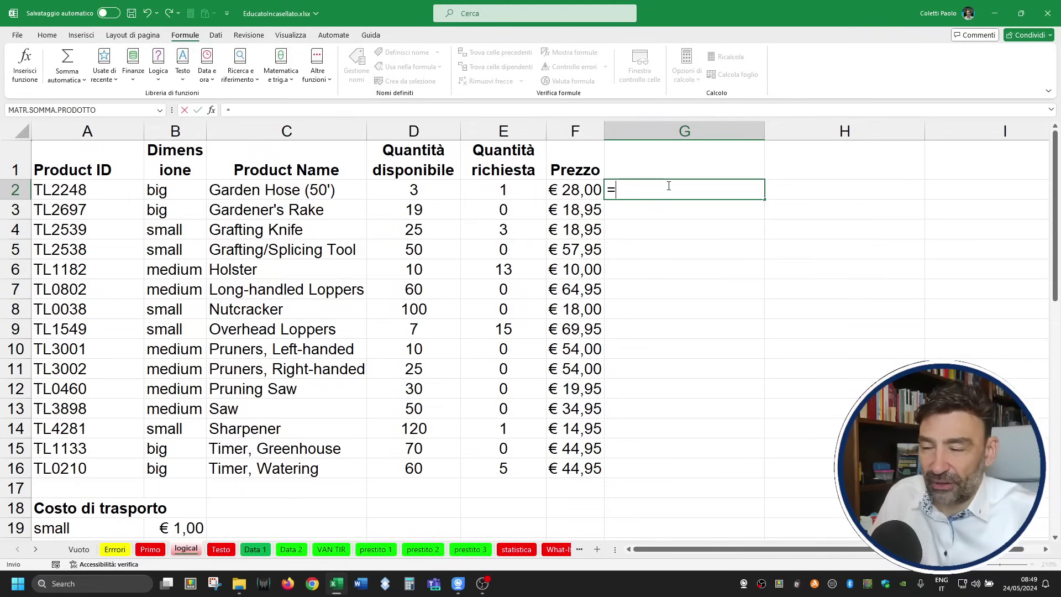
pyautogui.click(582, 190)
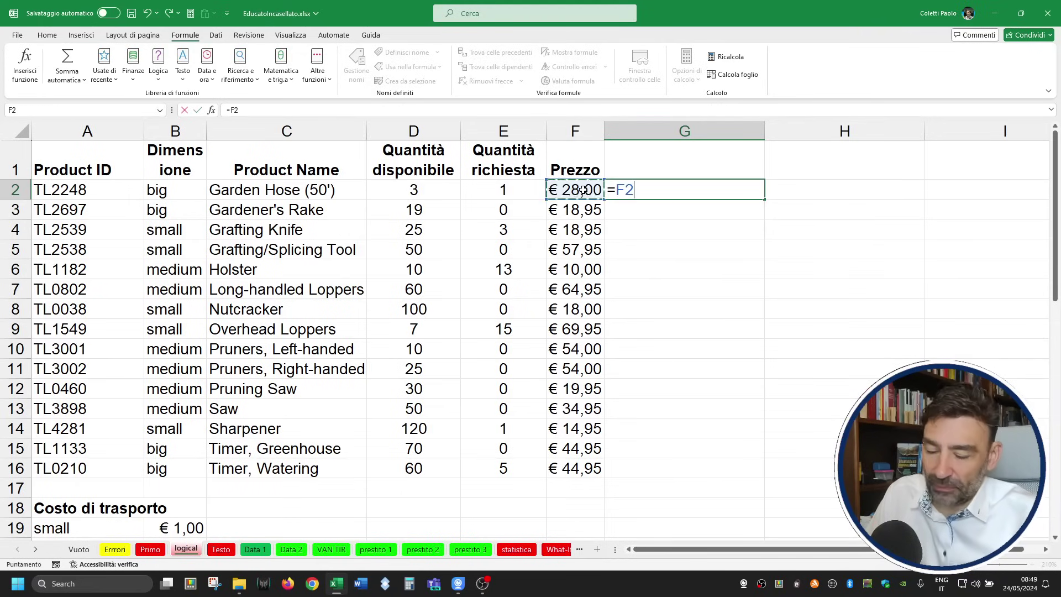
pyautogui.write('*')
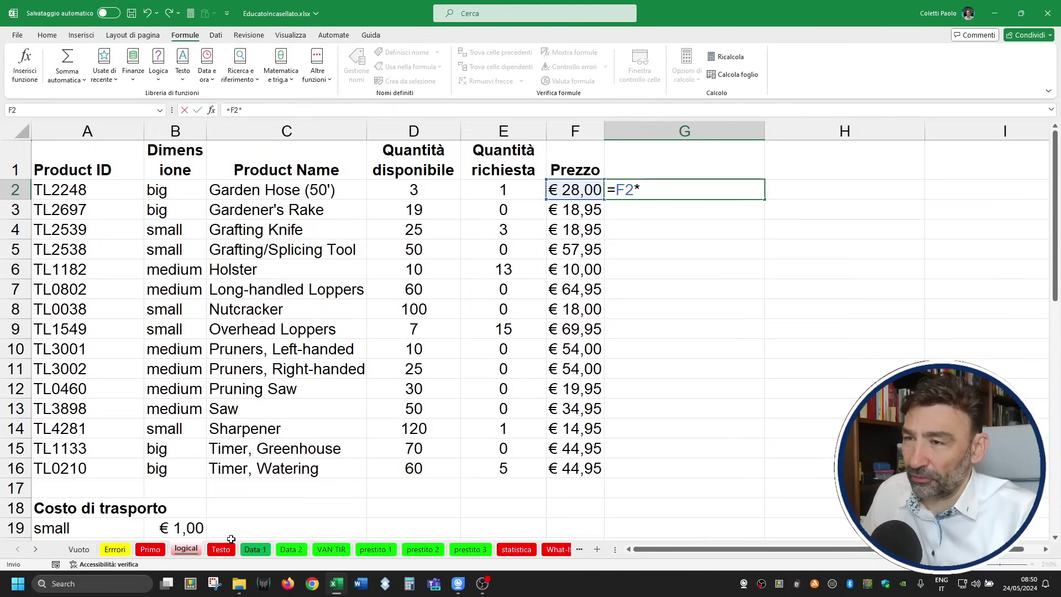
pyautogui.write('Primo')
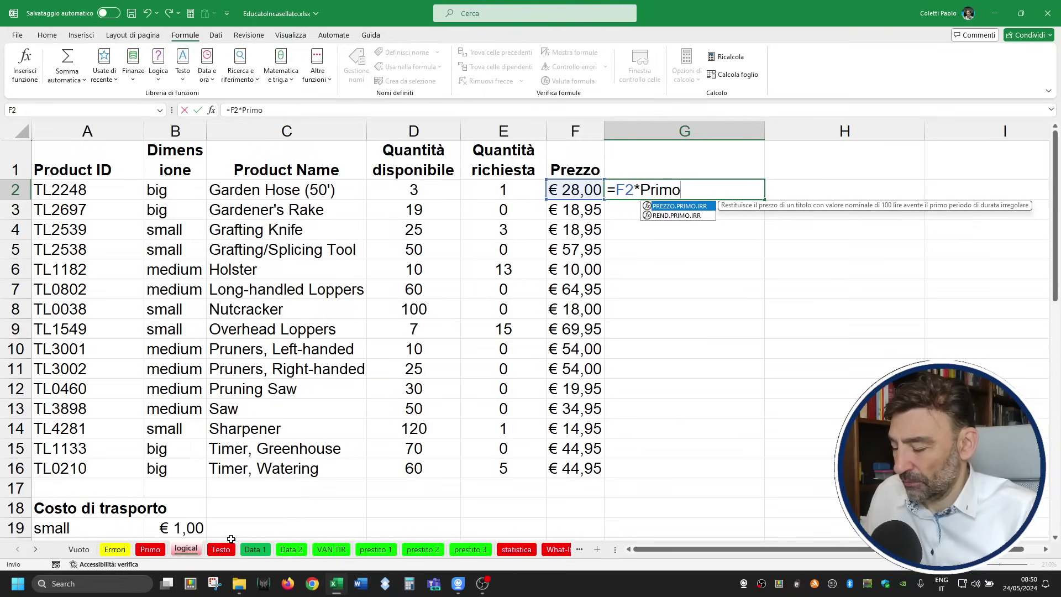
pyautogui.press('Escape')
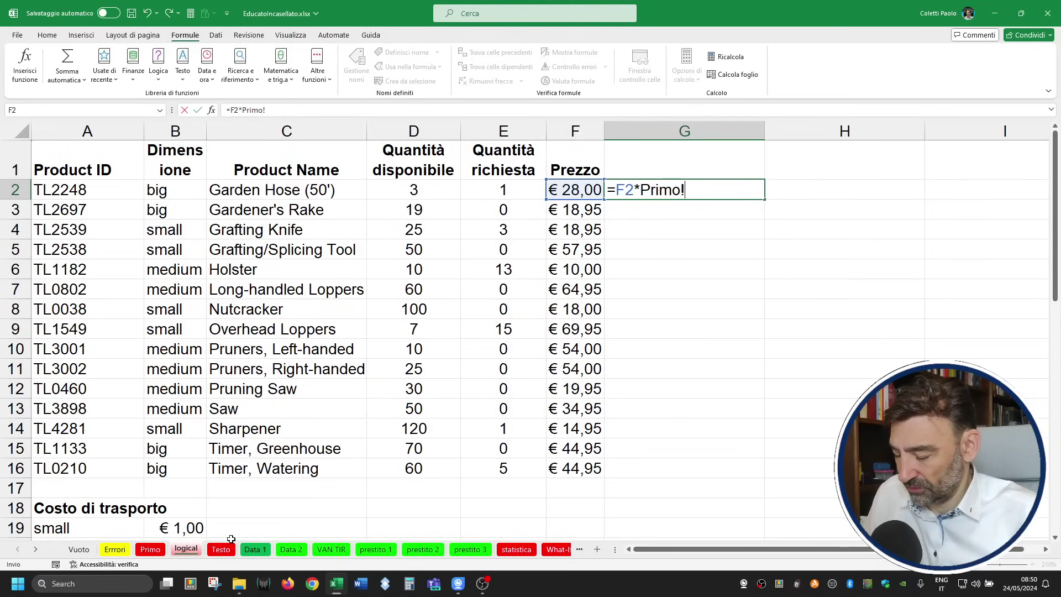
pyautogui.write('C2')
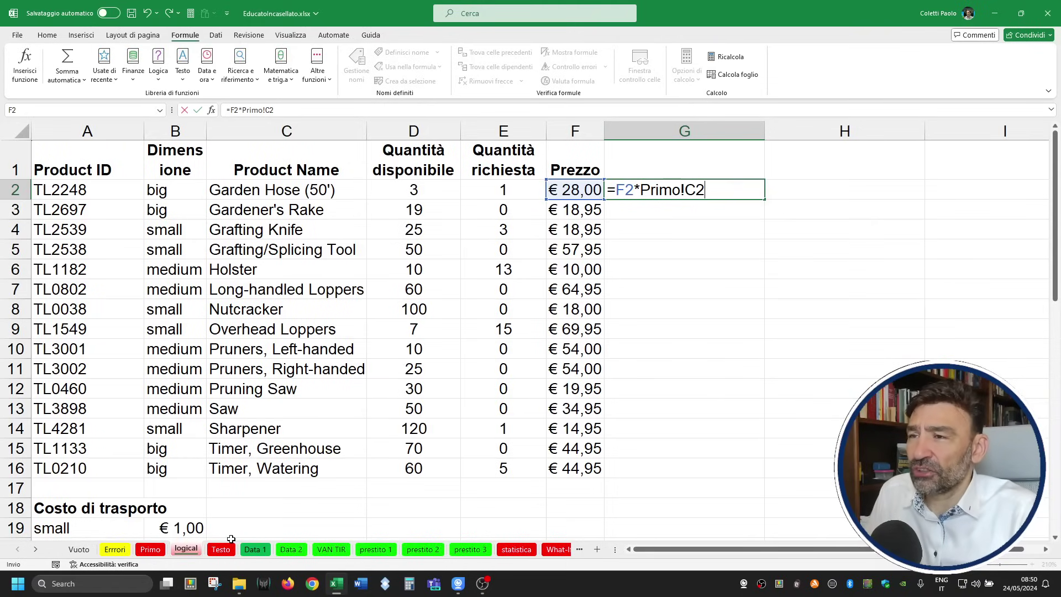
# Wrap Primo in single quotes, remove them again, and commit =F2*Primo!C2 (176,96).
pyautogui.moveTo(641, 188); pyautogui.dragTo(676, 185)
pyautogui.click(681, 188)
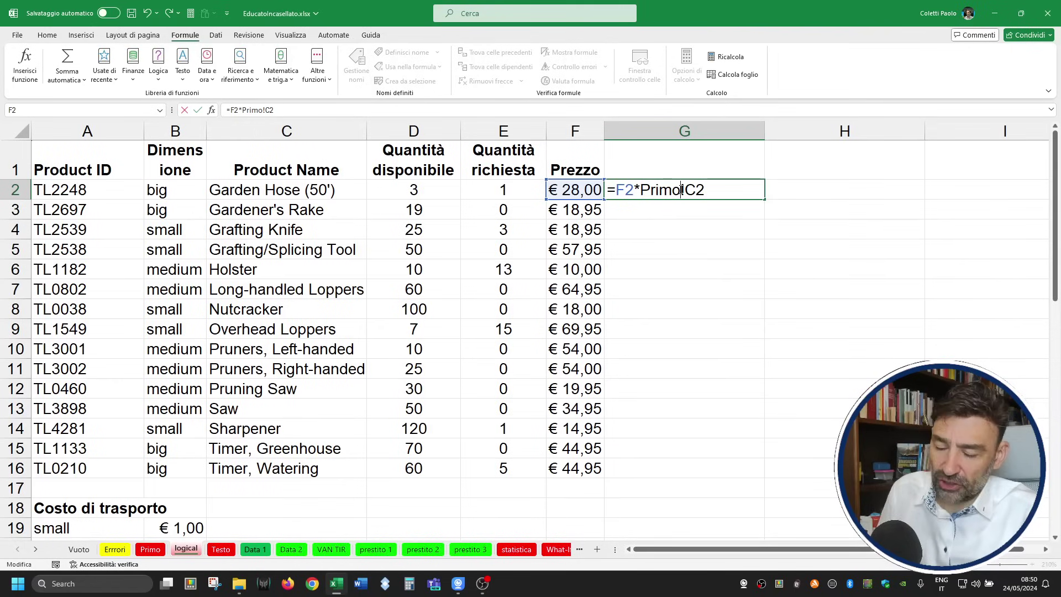
pyautogui.write("'")
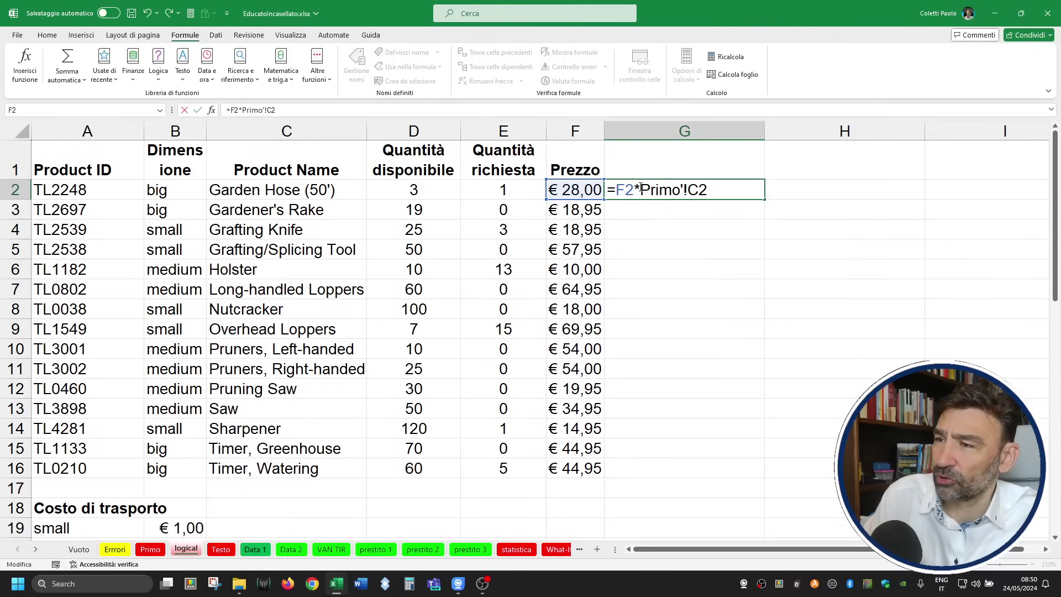
pyautogui.click(642, 189)
pyautogui.write("'")
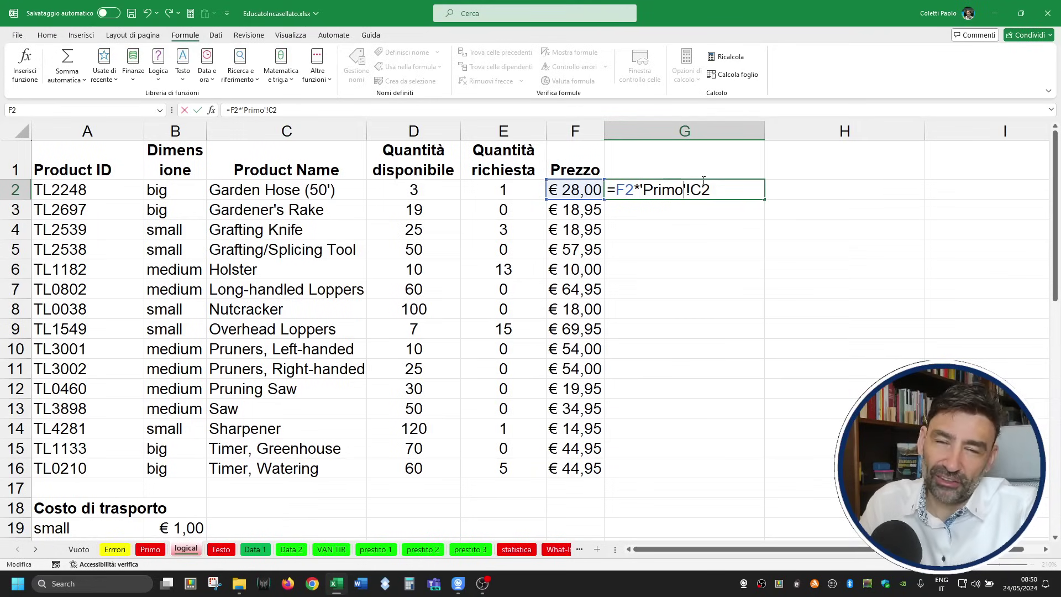
pyautogui.press('Delete')
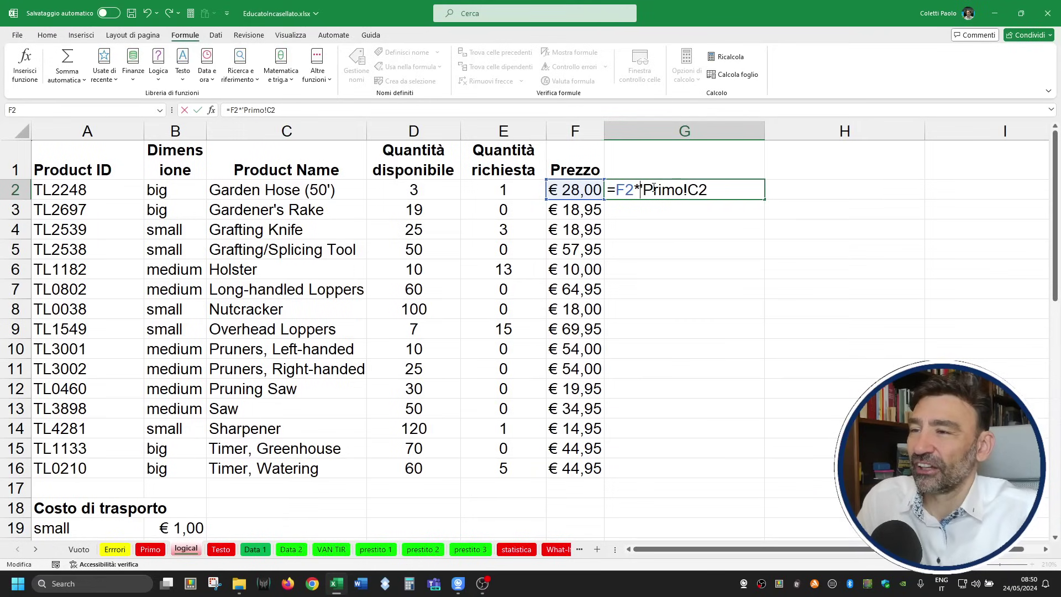
pyautogui.press('Delete')
pyautogui.click(713, 191)
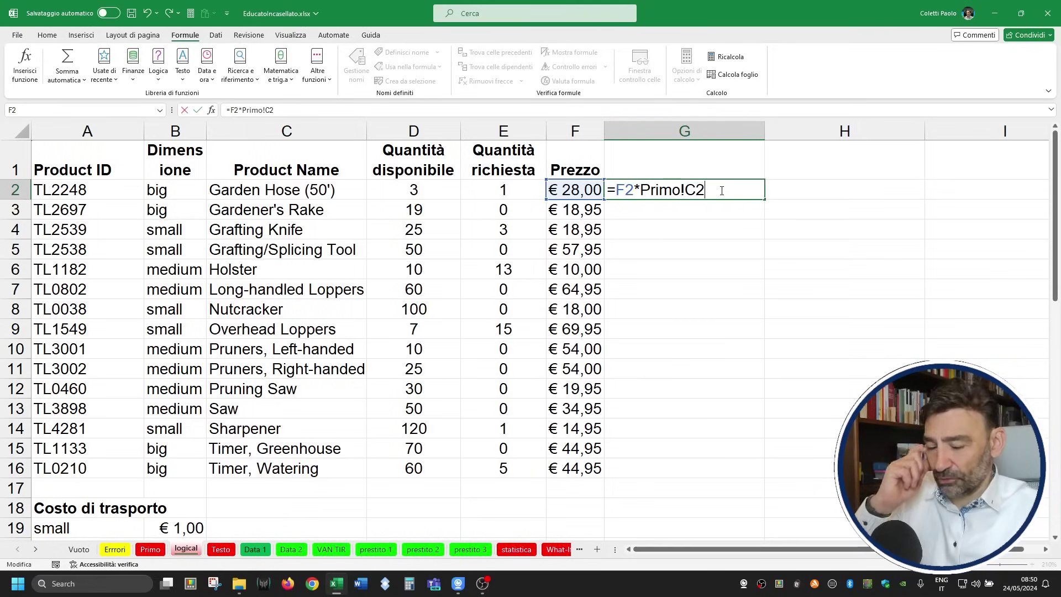
pyautogui.hotkey('ctrl', 'Return')
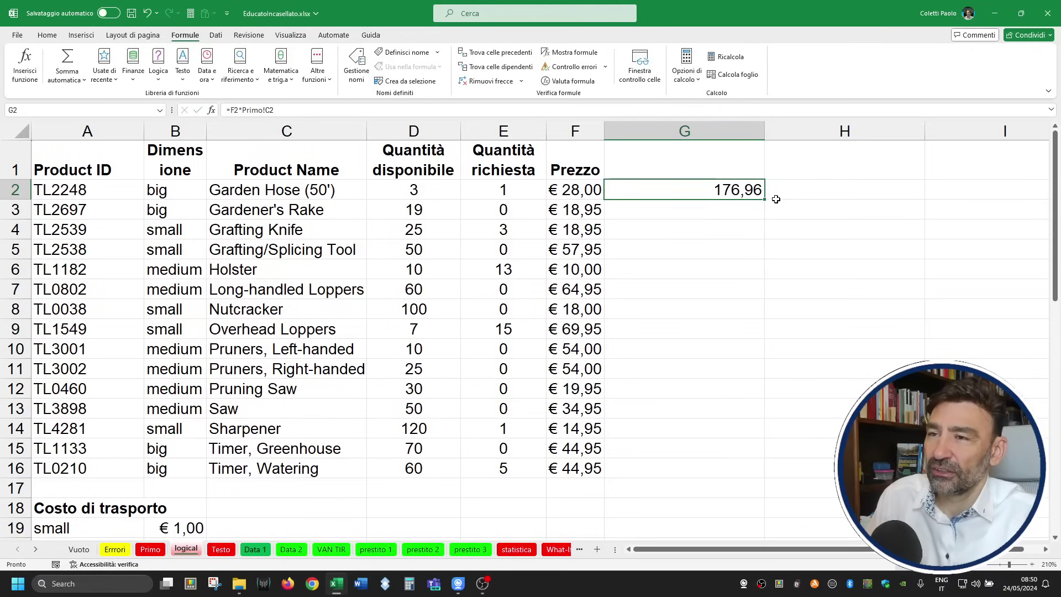
# Copy G2's formula down to G10 and inspect G3 and G4, cancelling a faulty G4 edit.
pyautogui.moveTo(766, 199); pyautogui.dragTo(766, 356)
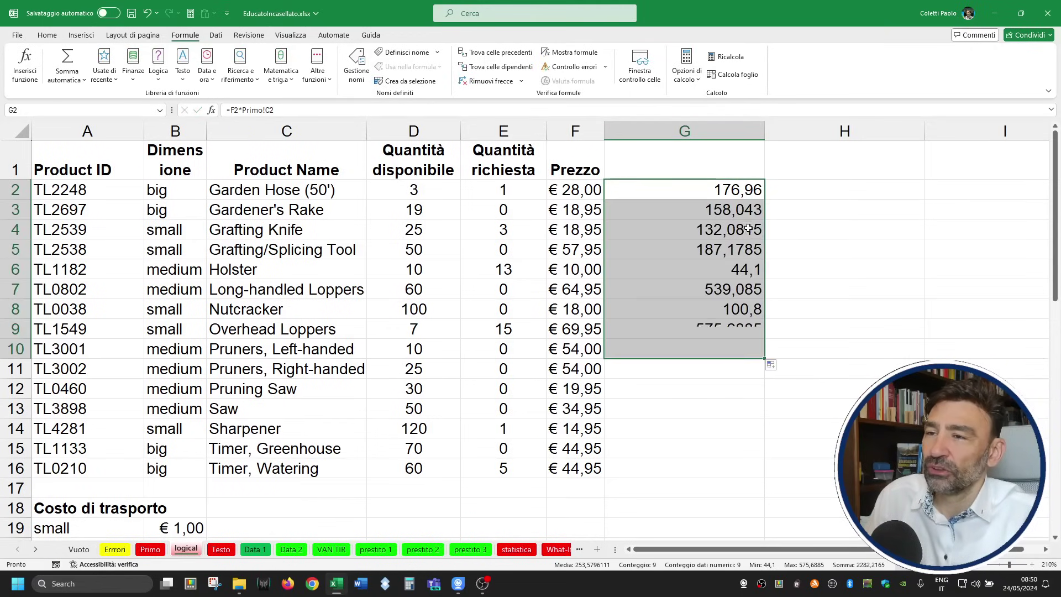
pyautogui.doubleClick(677, 214)
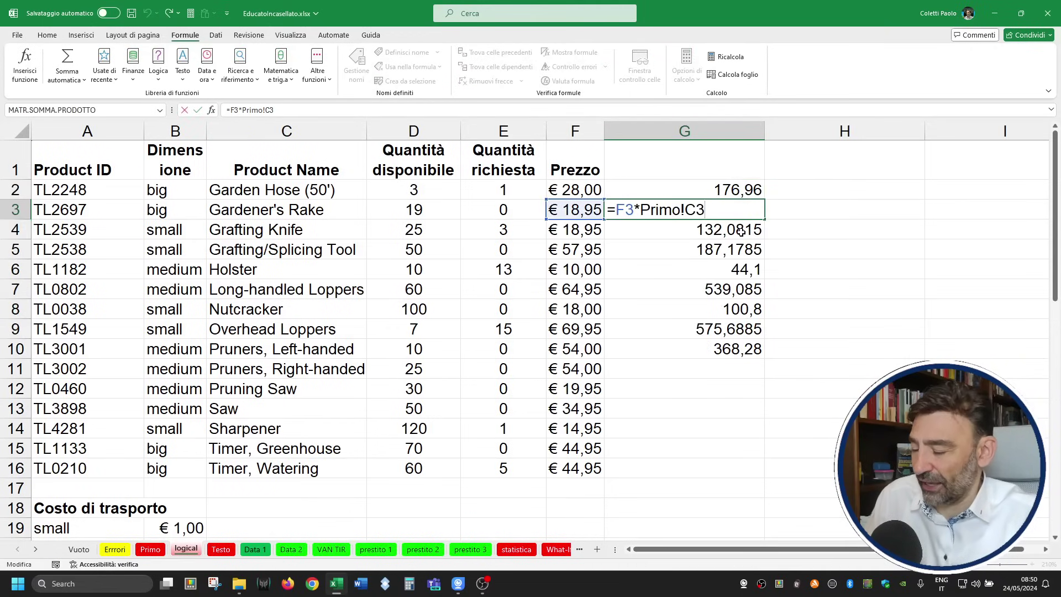
pyautogui.press('Return')
pyautogui.doubleClick(735, 233)
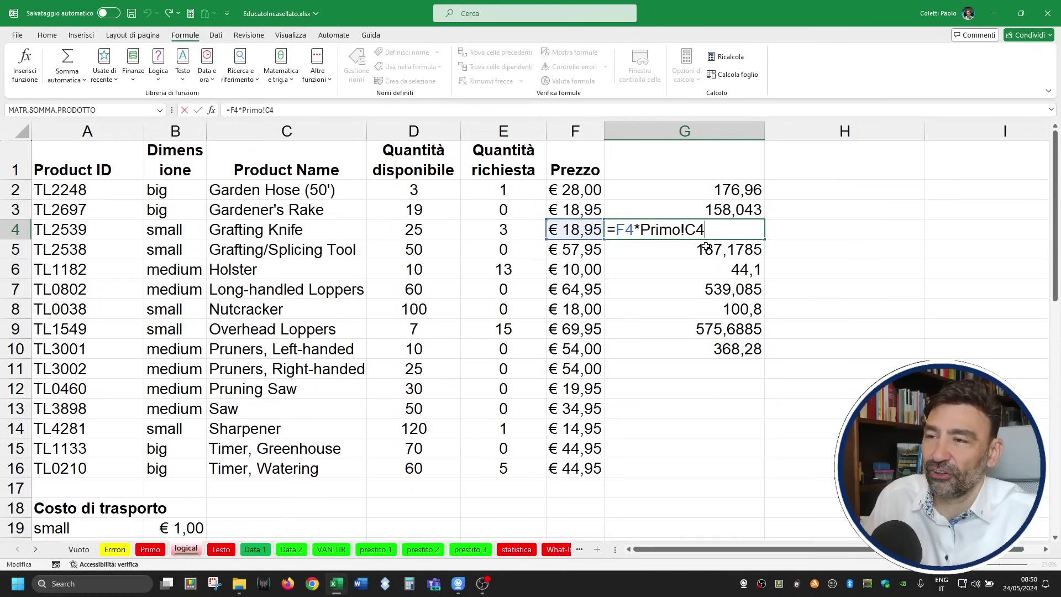
pyautogui.write('\\')
pyautogui.press('Return')
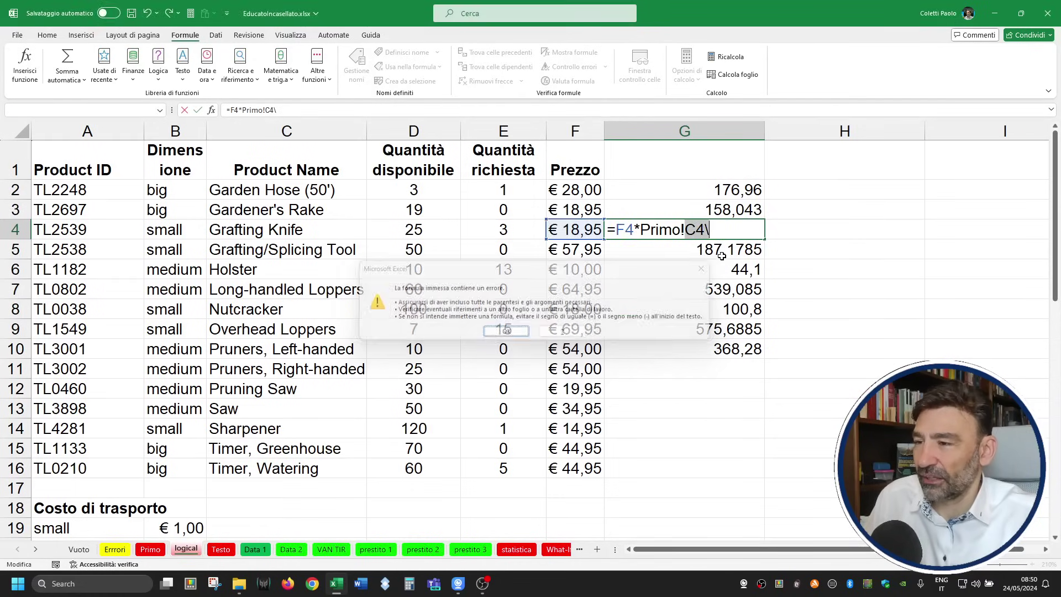
pyautogui.press('Escape')
# Change G2 to =F2*Primo!C$2 and fill it down to G16 (119,764 to 284,084).
pyautogui.doubleClick(753, 193)
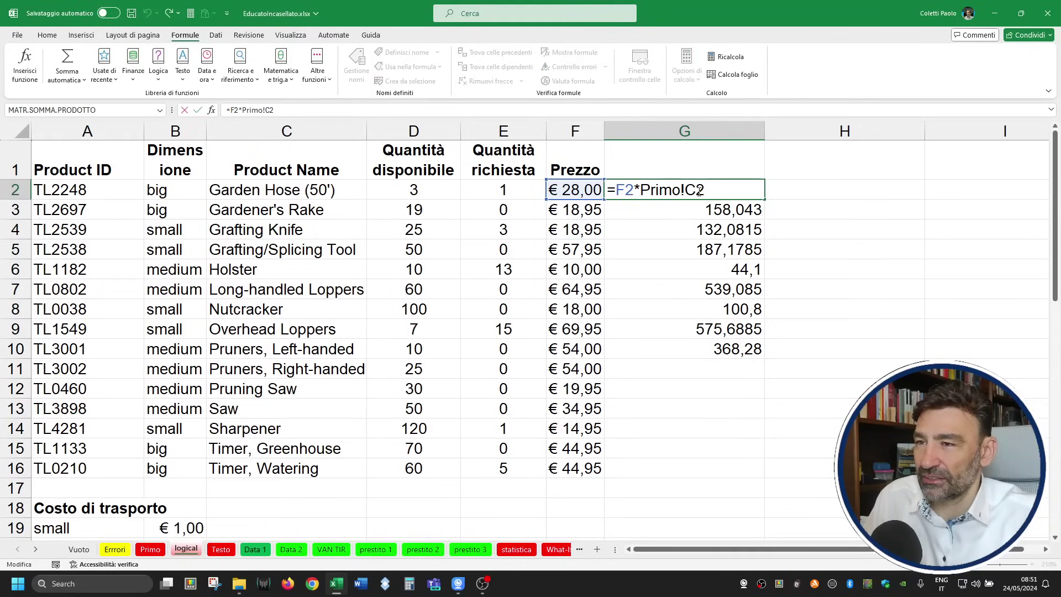
pyautogui.write('$')
pyautogui.hotkey('ctrl', 'Return')
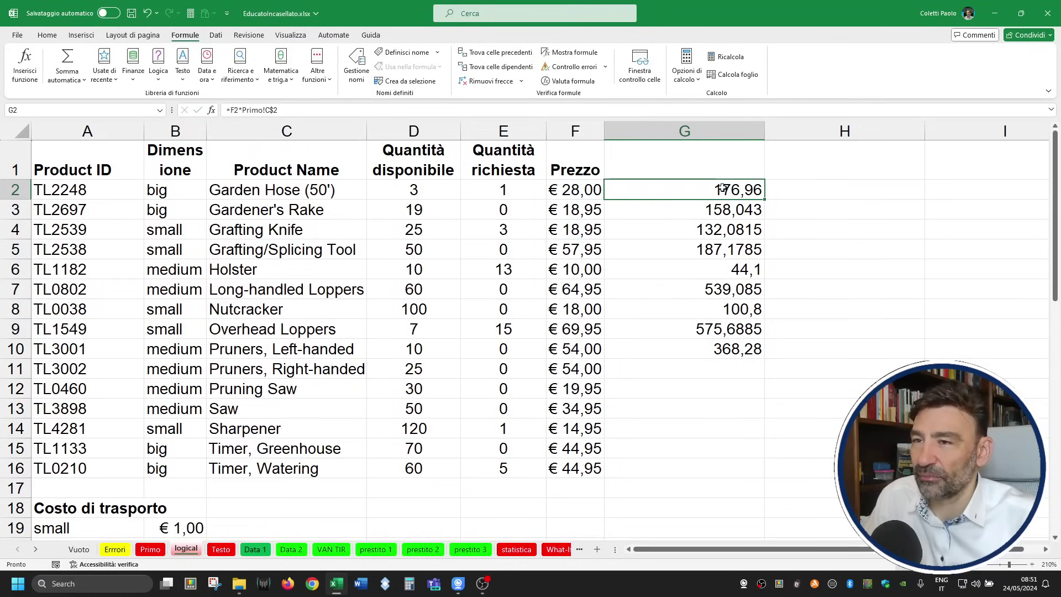
pyautogui.doubleClick(765, 198)
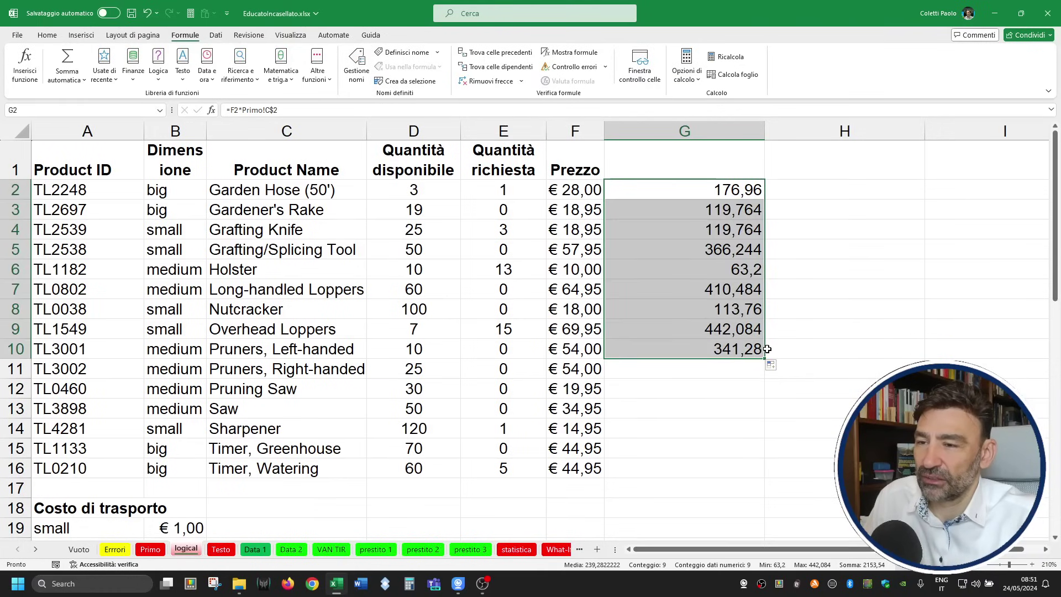
pyautogui.doubleClick(765, 358)
pyautogui.doubleClick(741, 247)
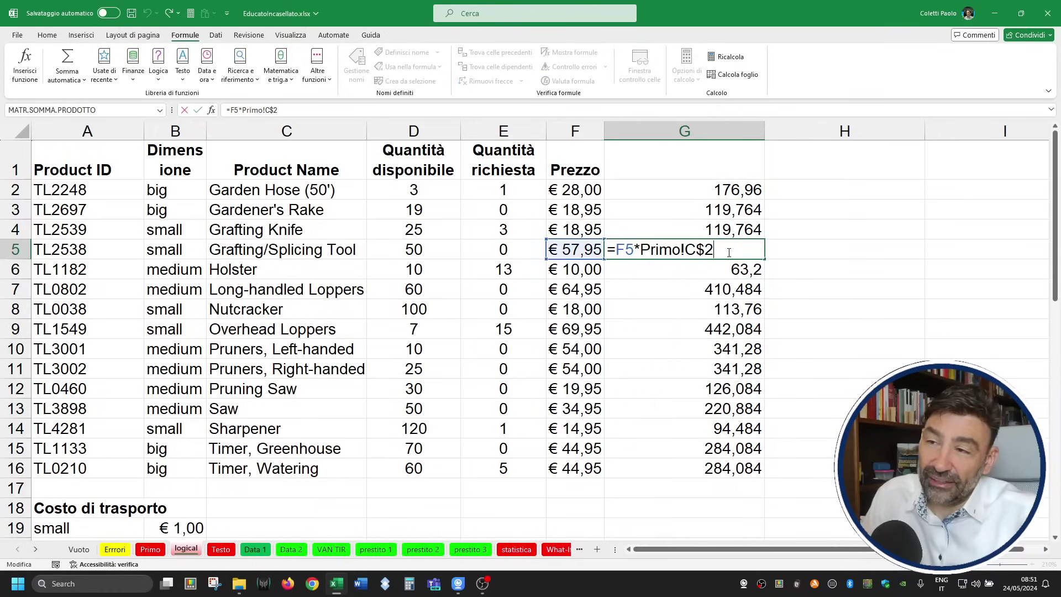
pyautogui.press('Escape')
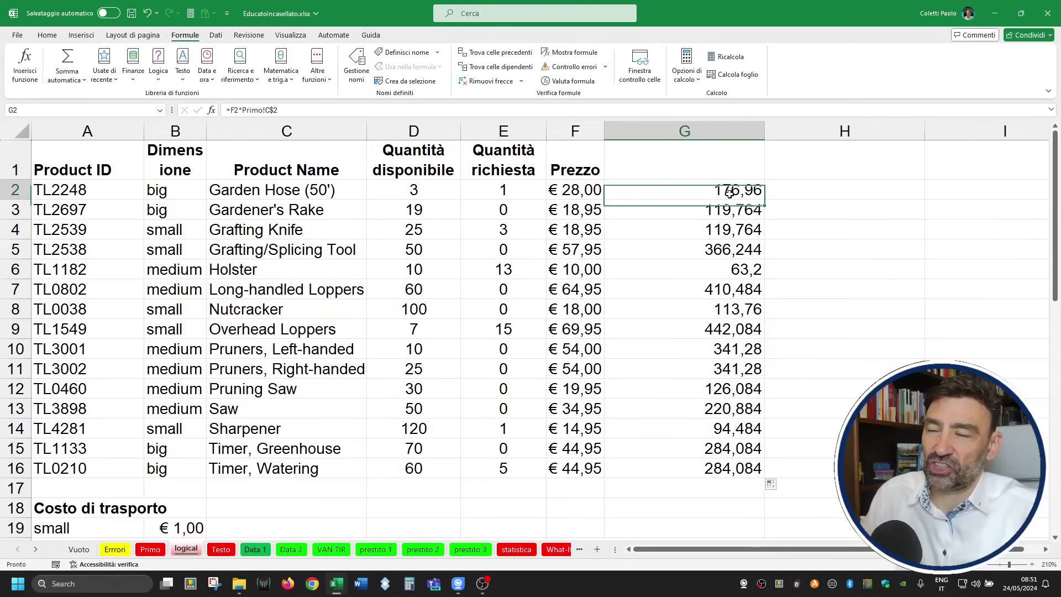
pyautogui.doubleClick(734, 189)
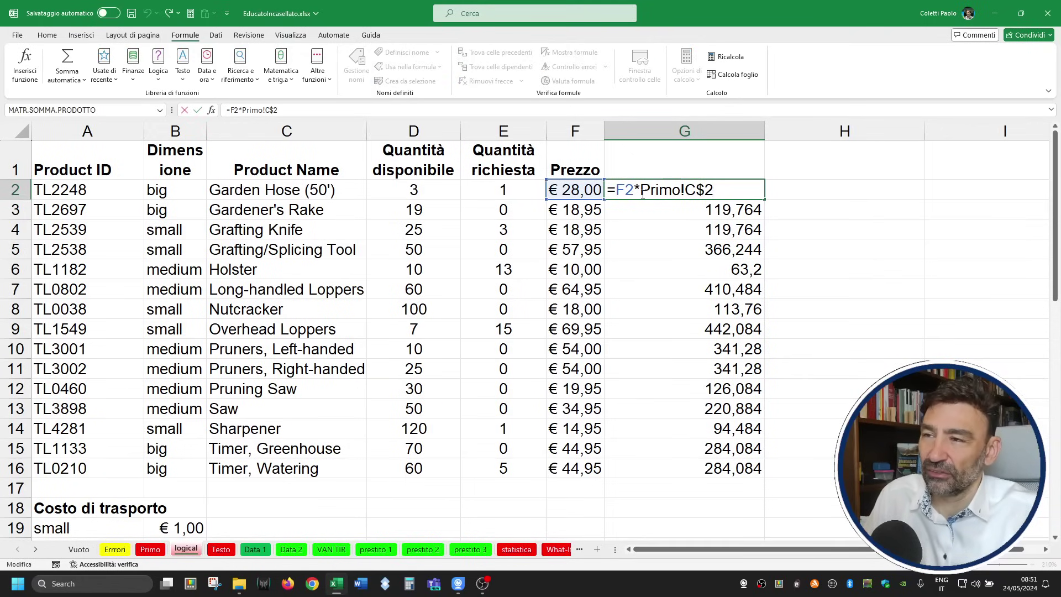
pyautogui.moveTo(643, 191); pyautogui.dragTo(791, 193)
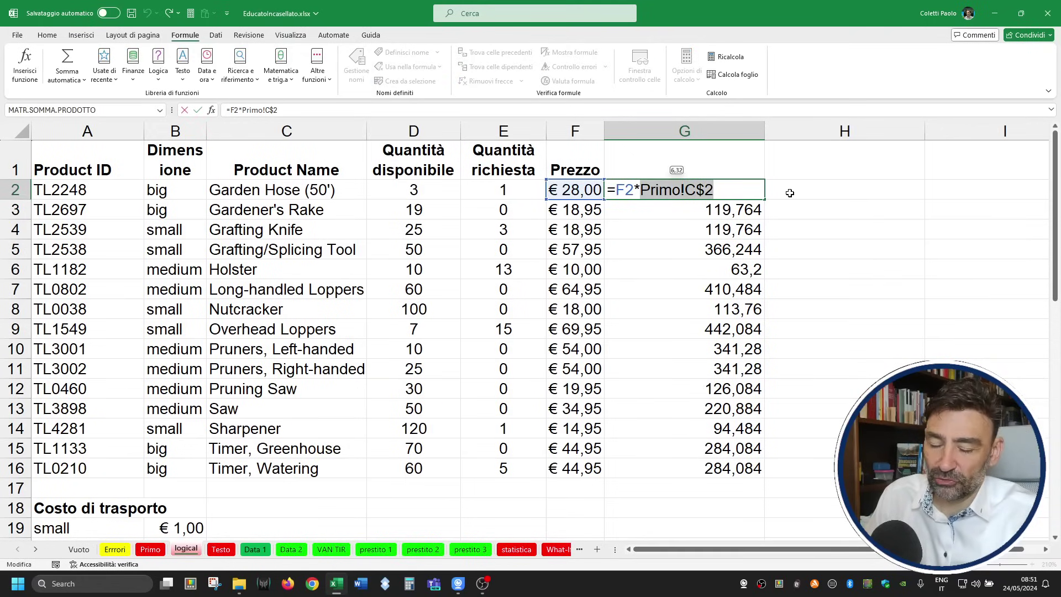
pyautogui.press('BackSpace')
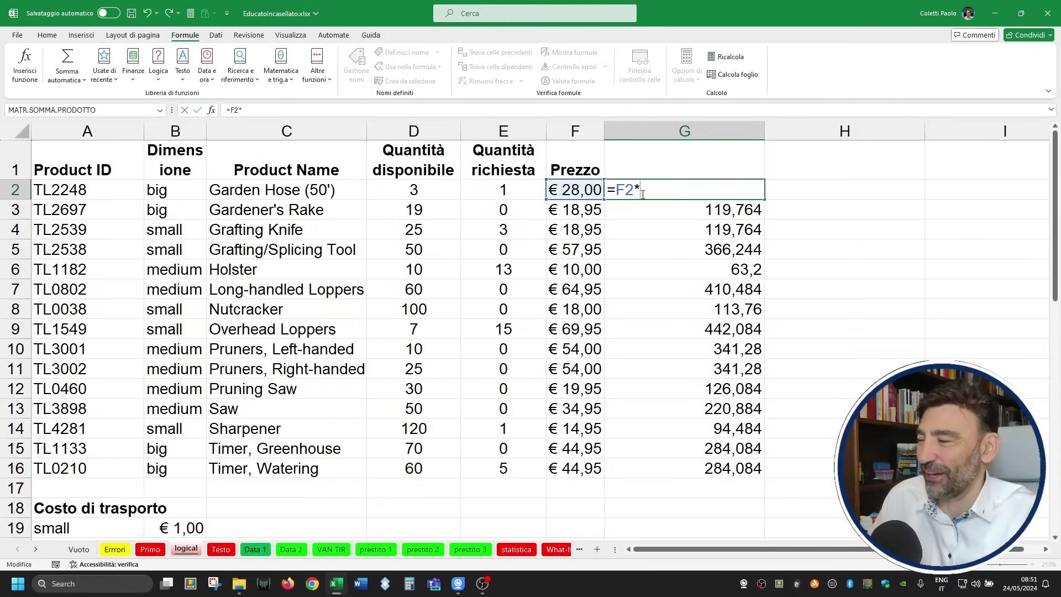
pyautogui.click(150, 549)
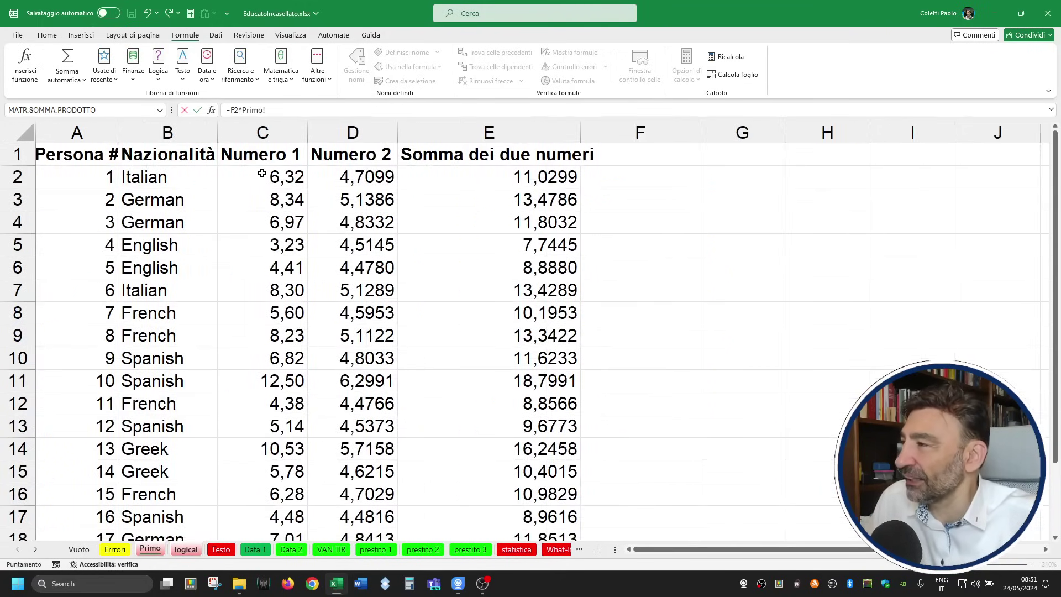
pyautogui.click(262, 173)
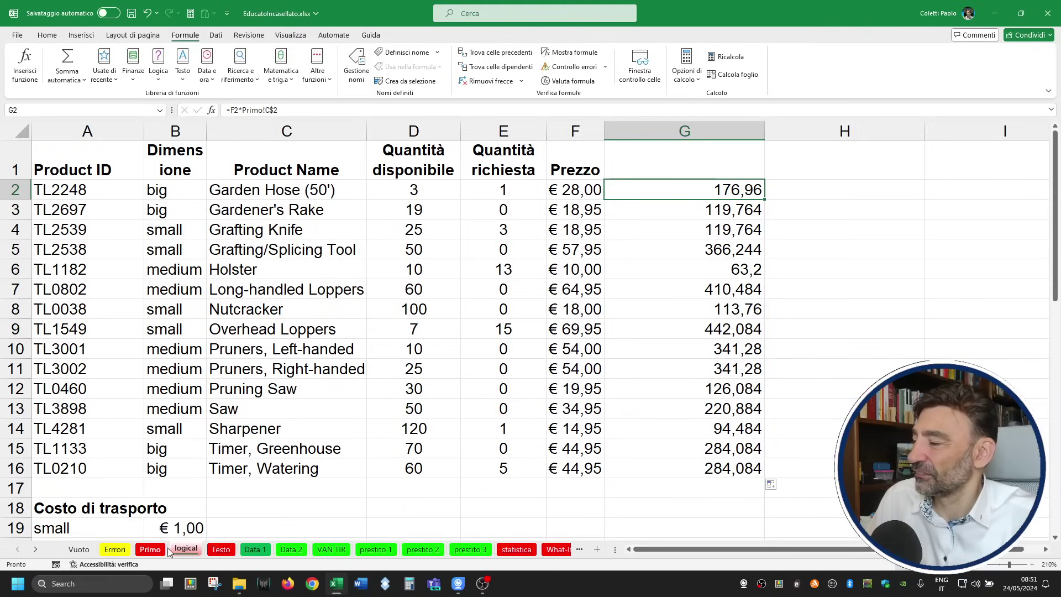
pyautogui.click(628, 255)
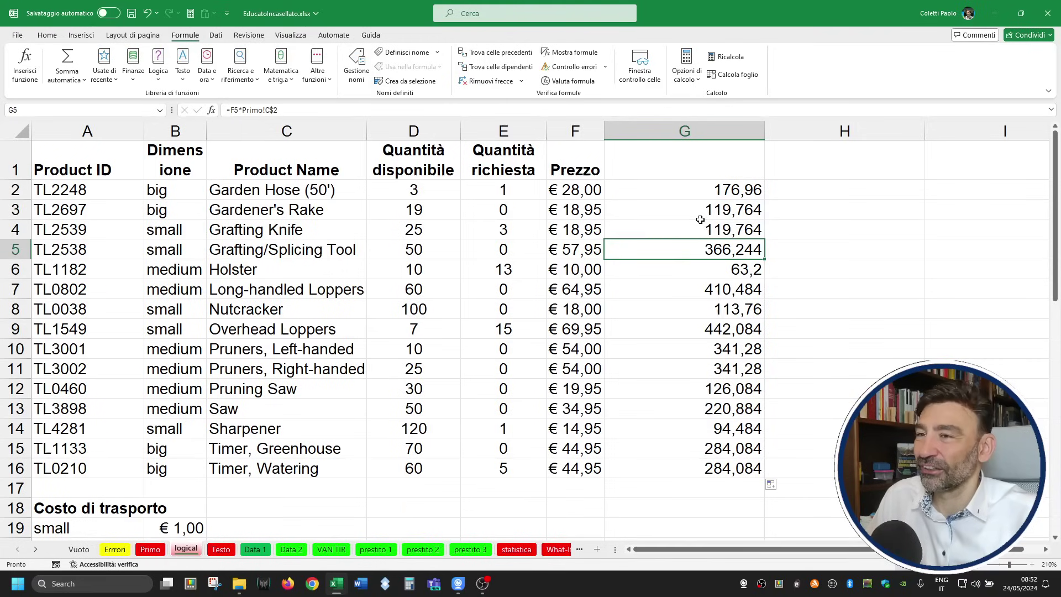
pyautogui.click(737, 190)
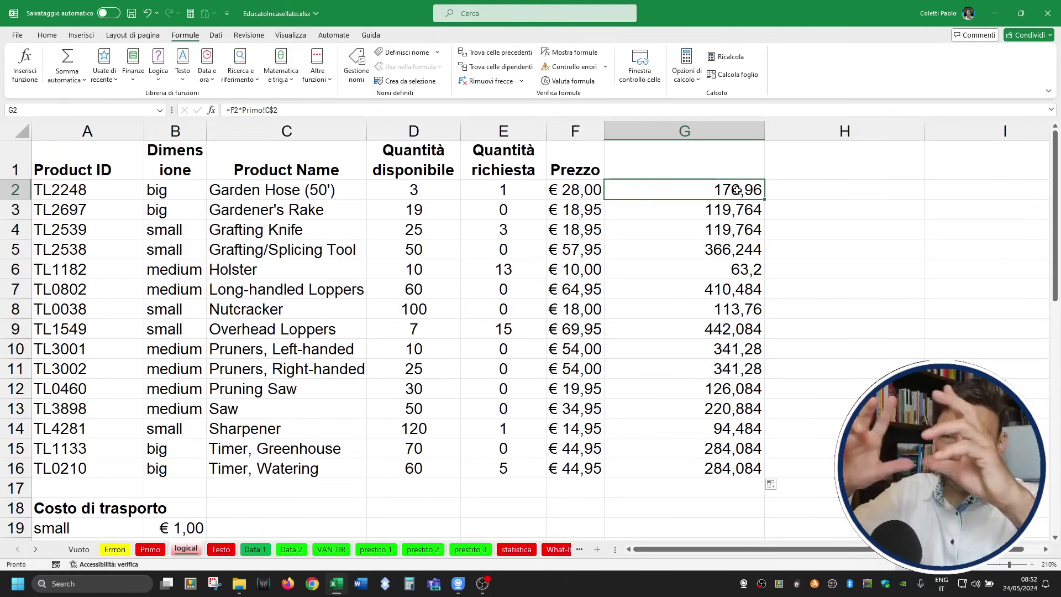
pyautogui.doubleClick(651, 192)
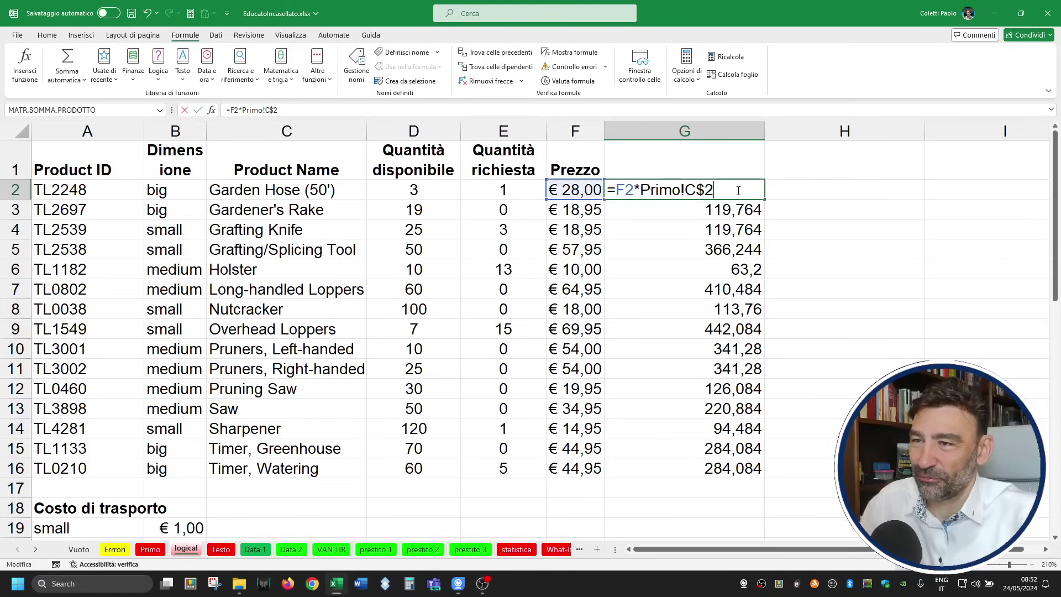
pyautogui.doubleClick(651, 191)
pyautogui.press('BackSpace')
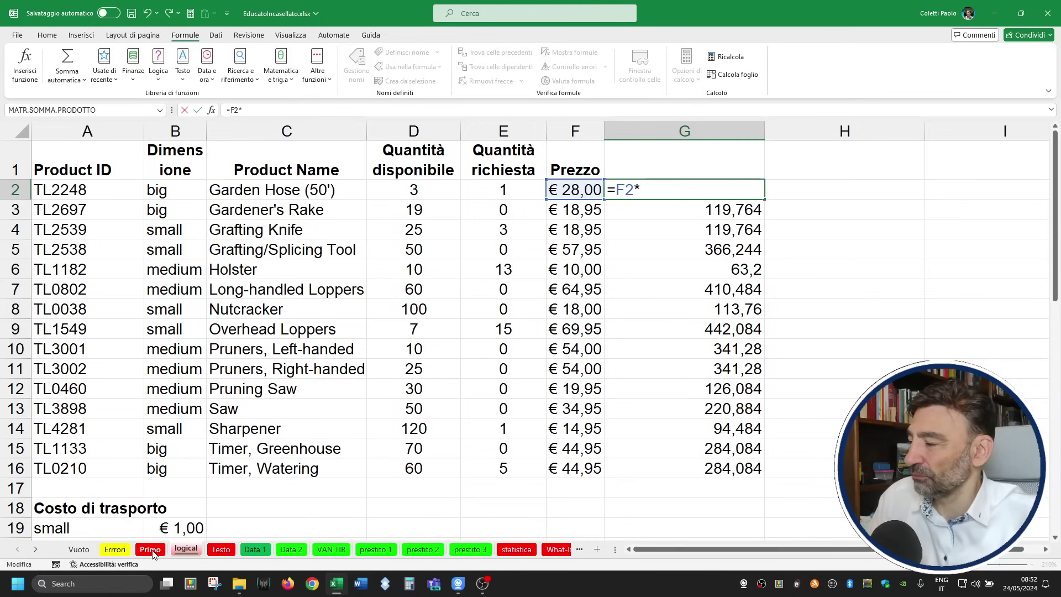
pyautogui.click(150, 550)
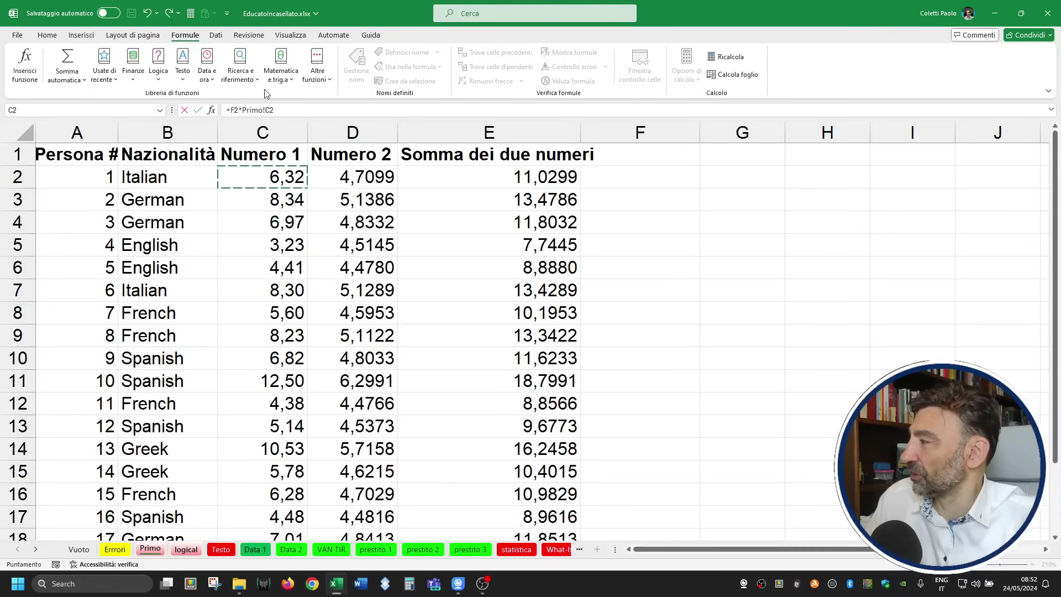
pyautogui.click(194, 550)
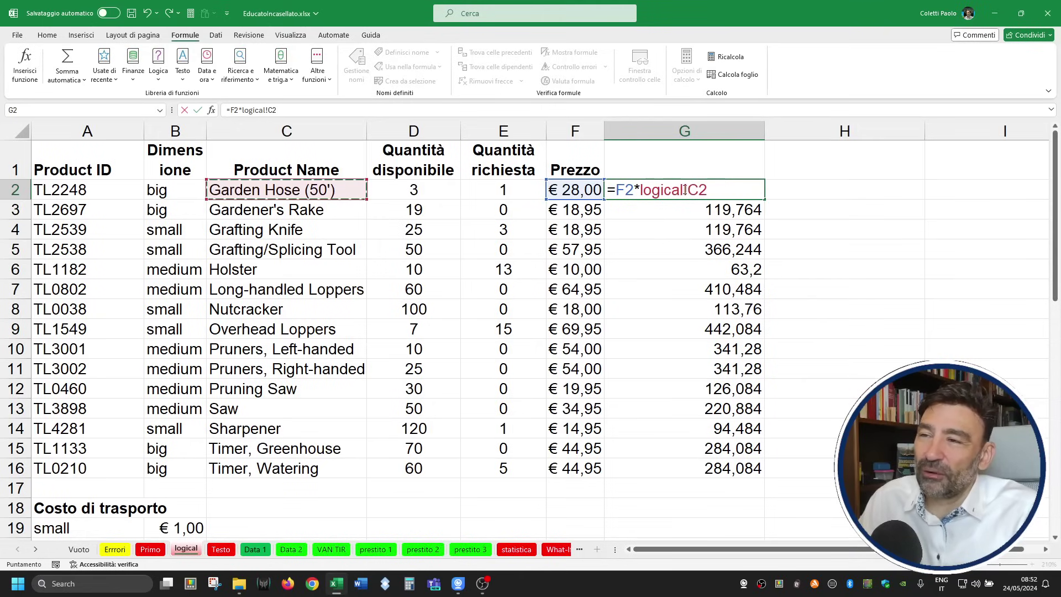
pyautogui.moveTo(684, 191); pyautogui.dragTo(639, 191)
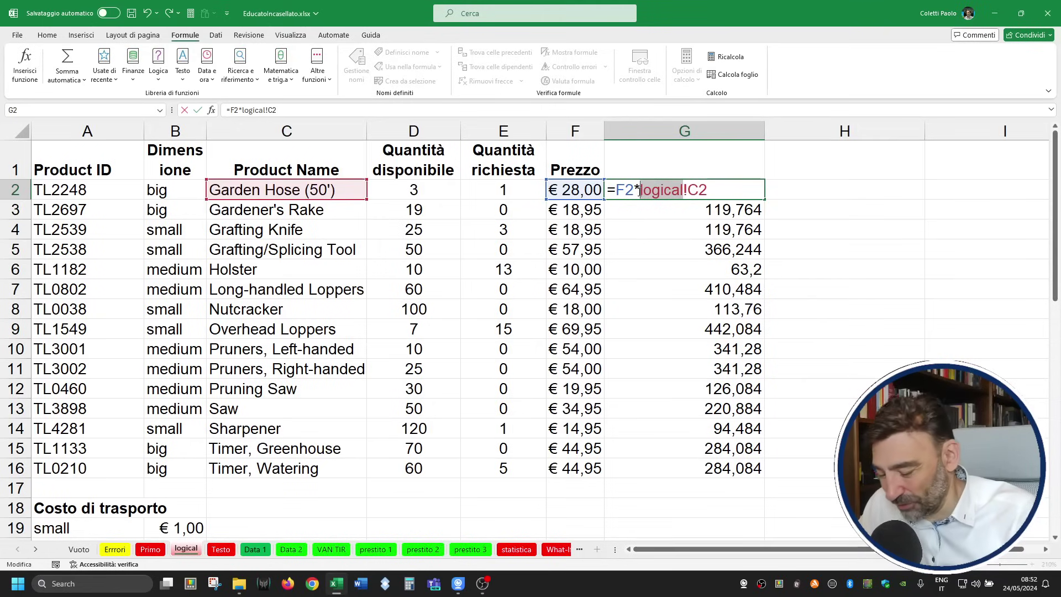
pyautogui.write('Primo')
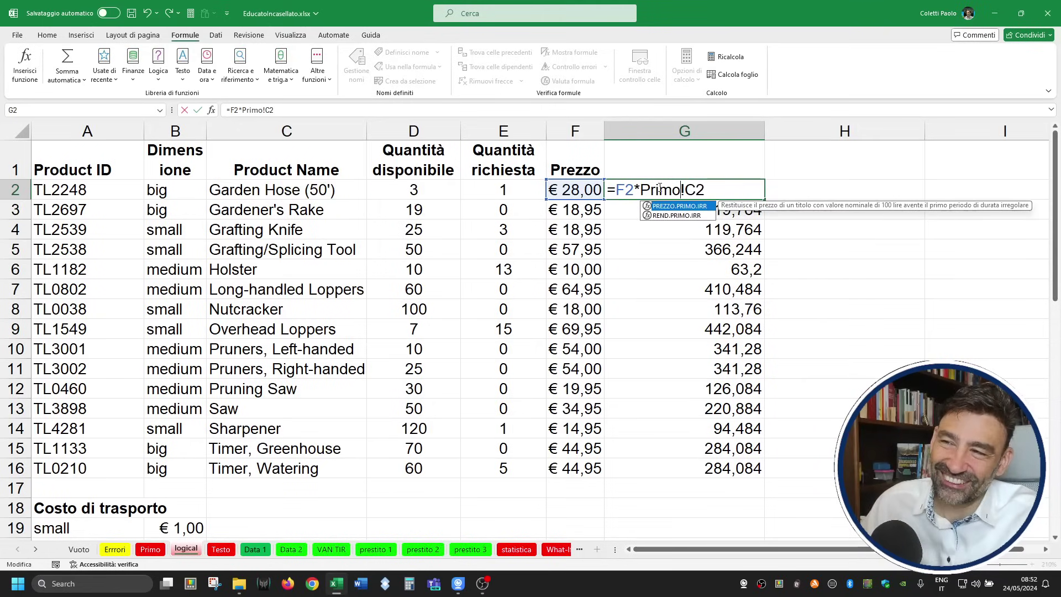
pyautogui.press('F4')
pyautogui.press('F4')
# Enter =F2*Primo!C2 in G2 by picking F2 and Primo's C2, showing 176,96.
pyautogui.hotkey('ctrl', 'Return')
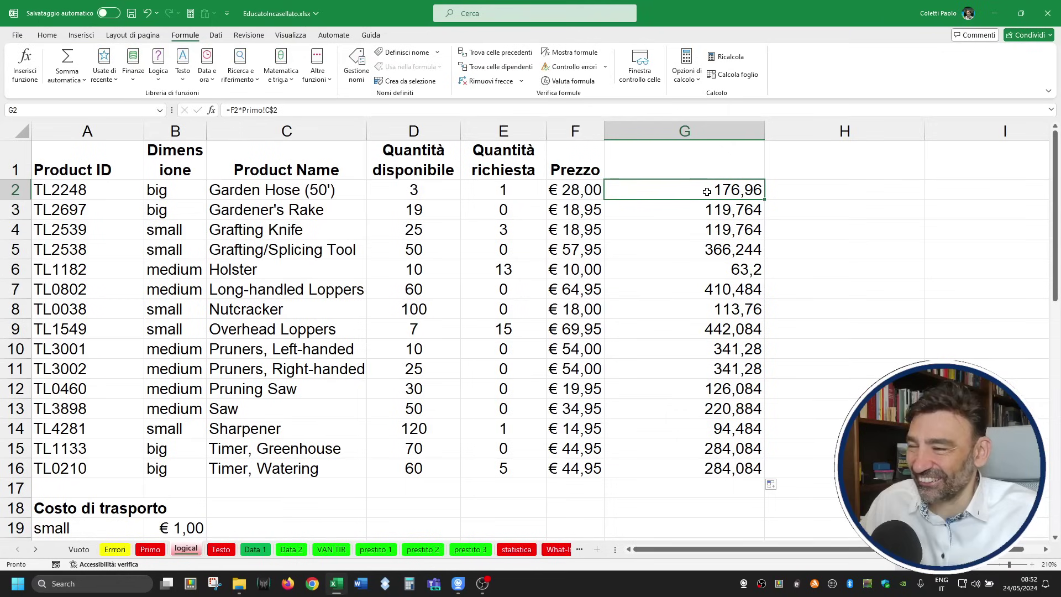
pyautogui.write('=')
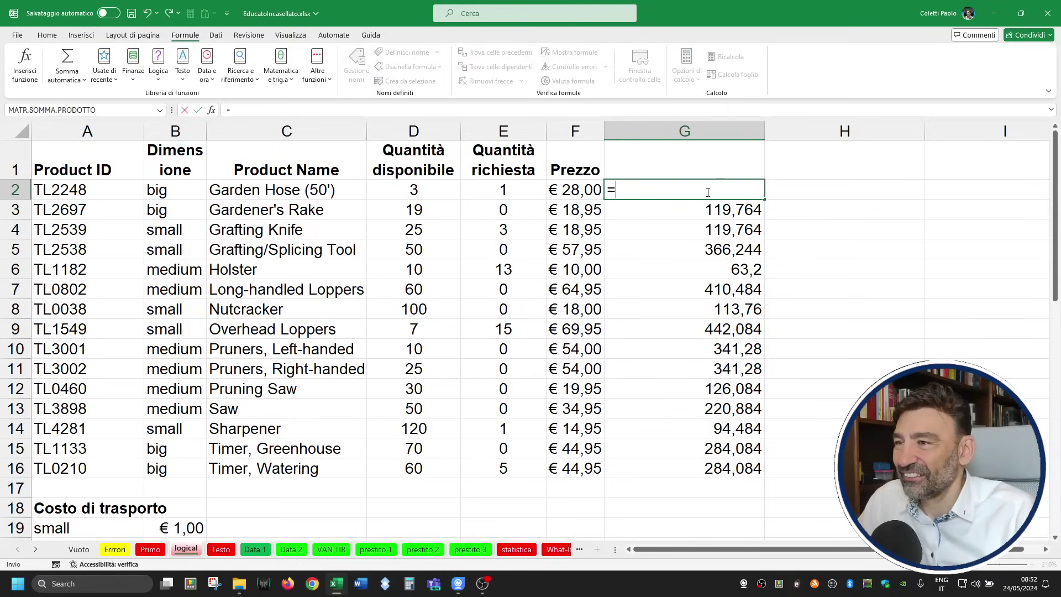
pyautogui.click(576, 193)
pyautogui.write('*')
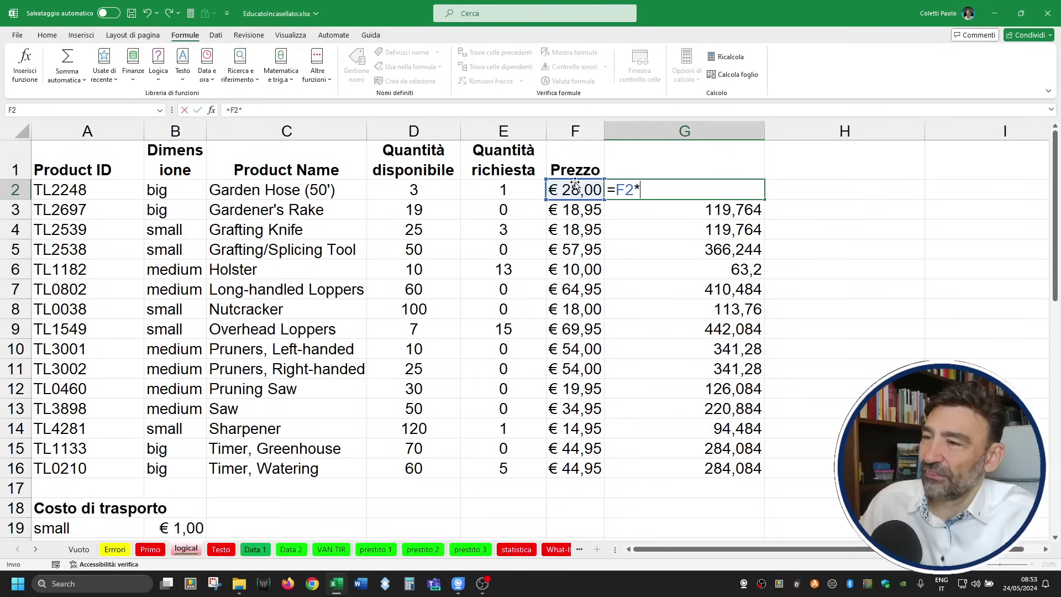
pyautogui.click(150, 549)
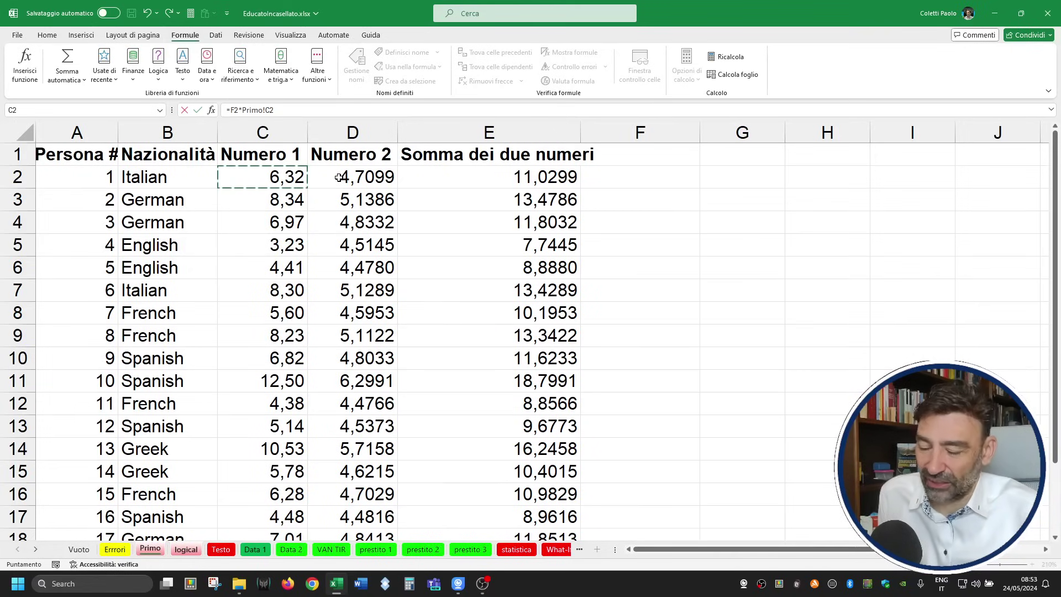
pyautogui.press('Return')
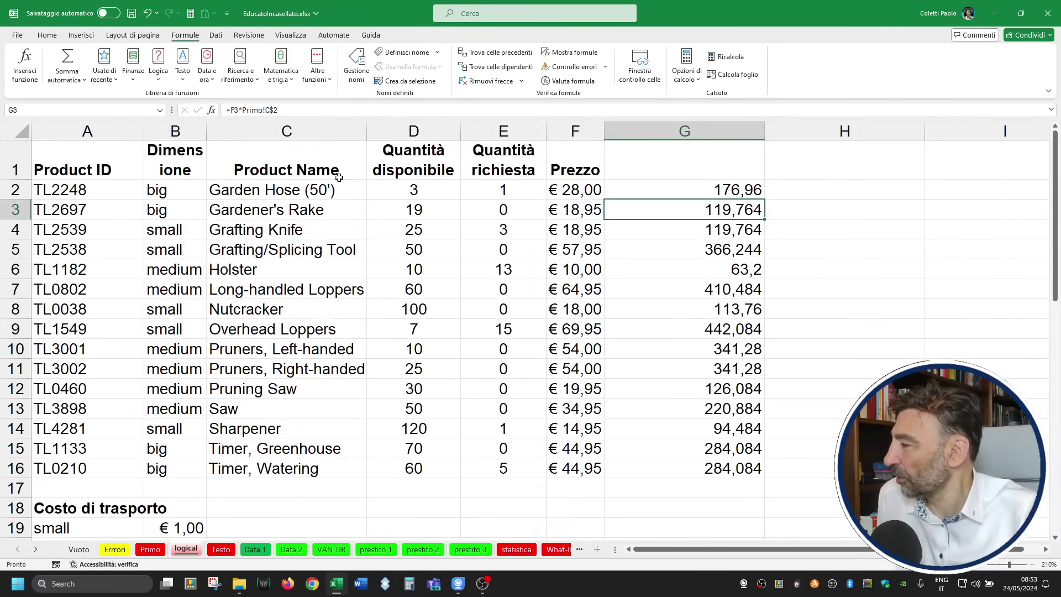
pyautogui.doubleClick(747, 187)
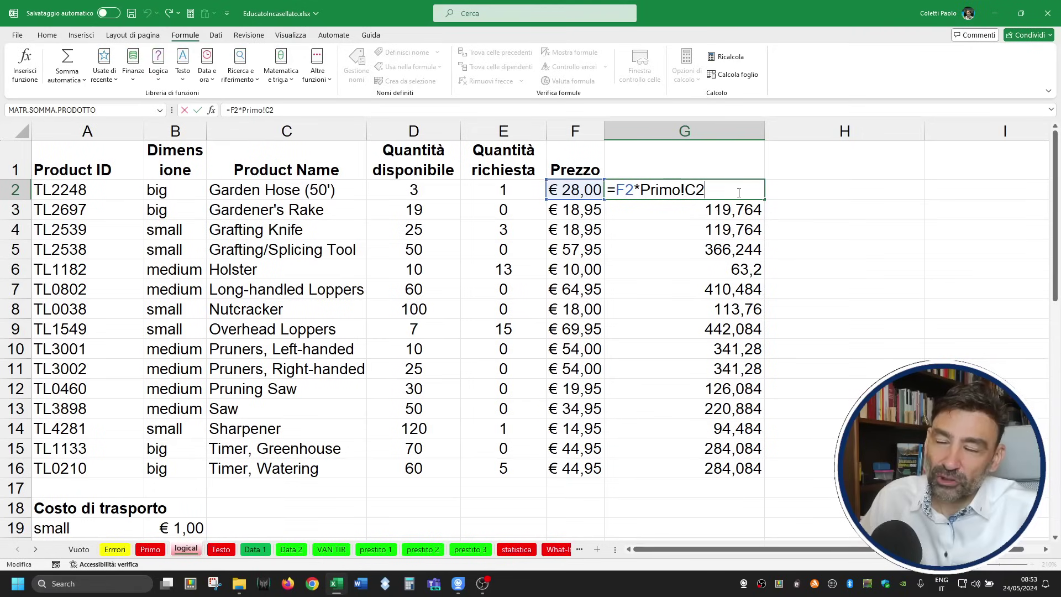
pyautogui.write('+')
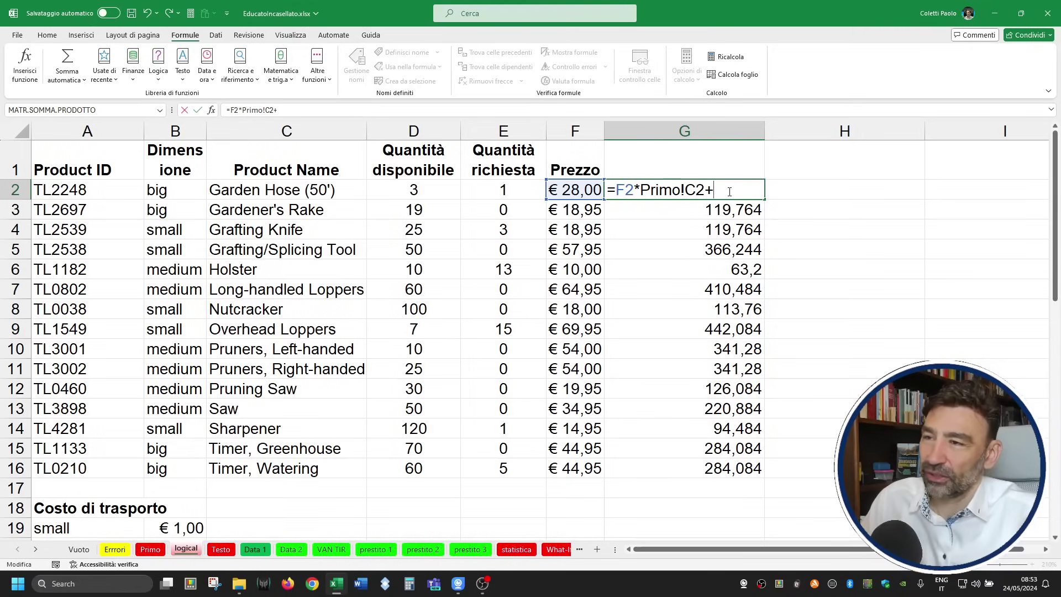
pyautogui.press('BackSpace')
pyautogui.press('Escape')
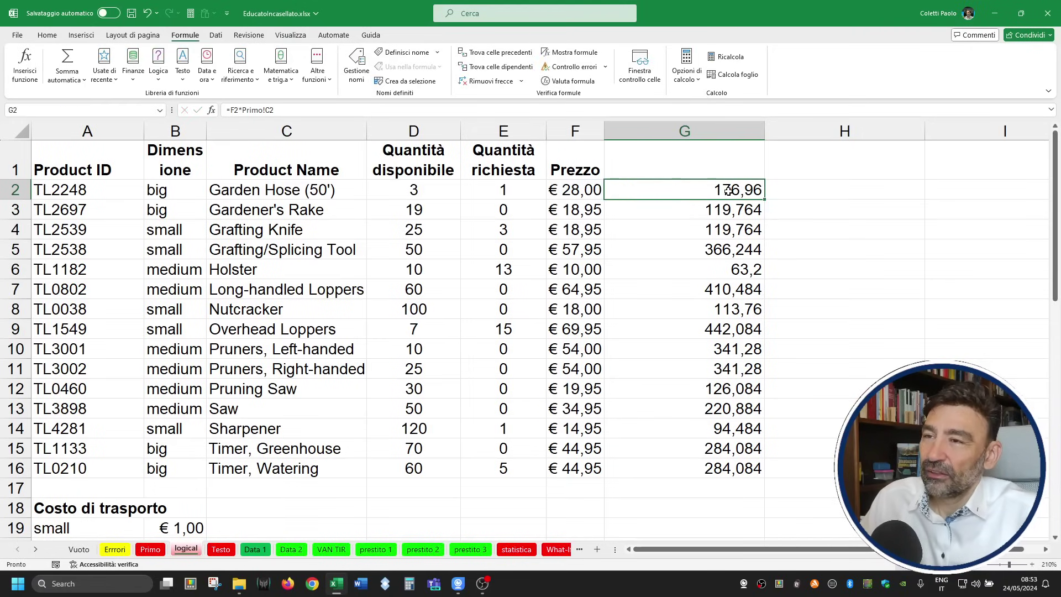
pyautogui.doubleClick(728, 190)
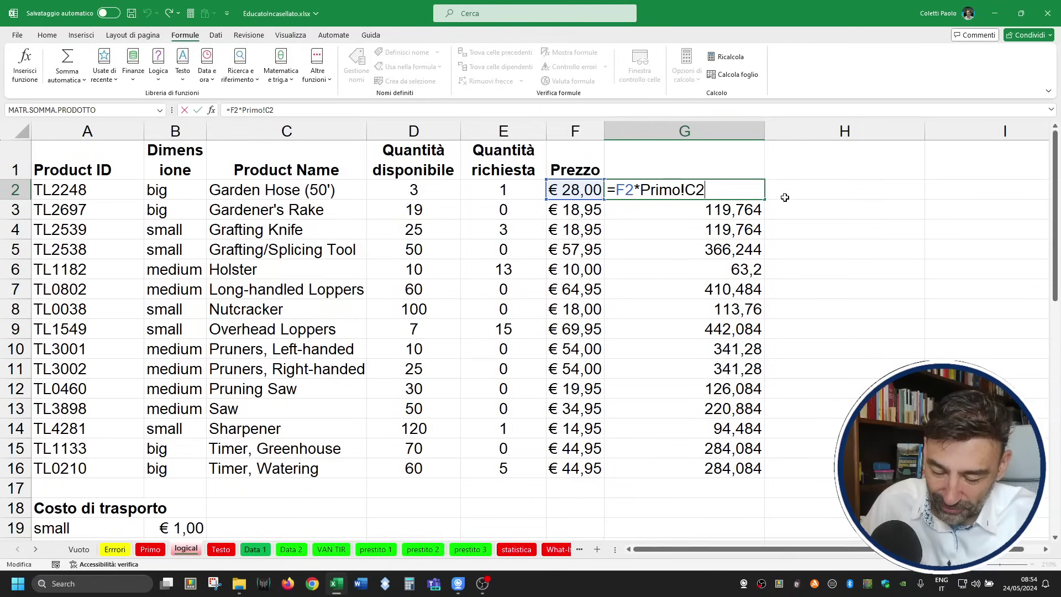
pyautogui.write('+(')
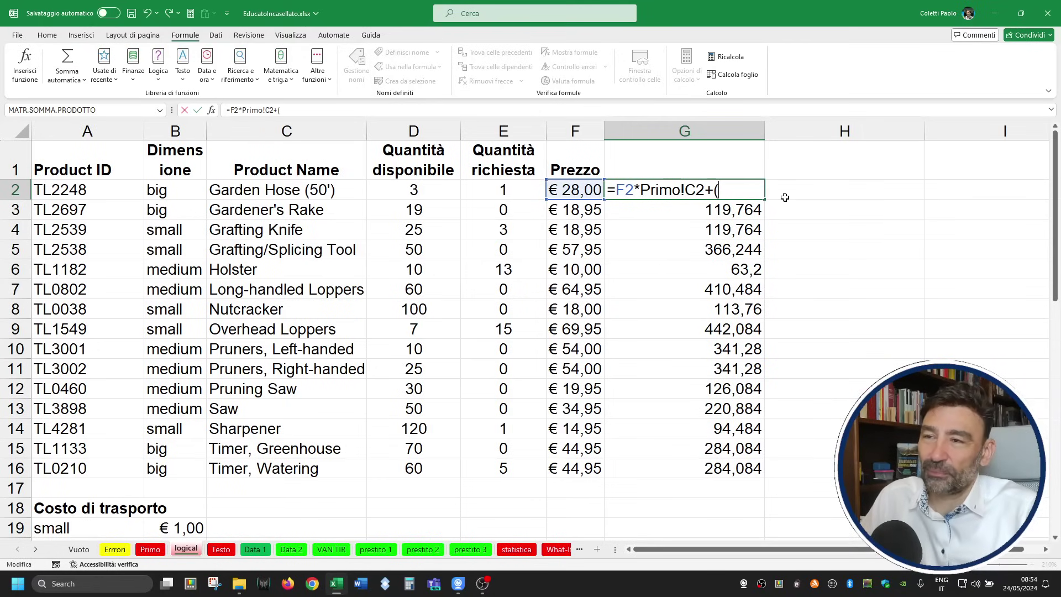
pyautogui.press('Return')
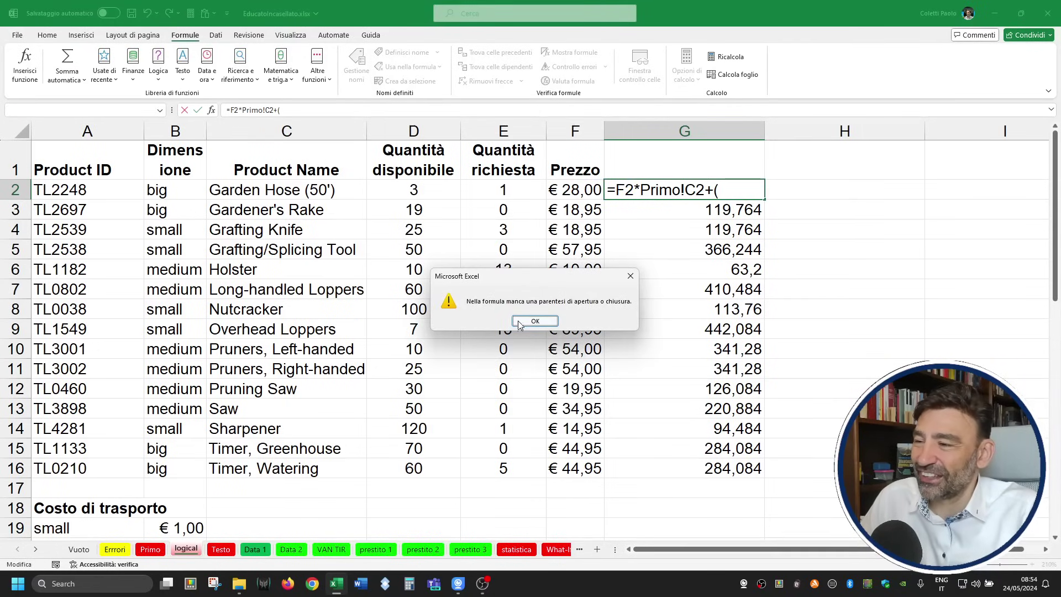
pyautogui.click(521, 323)
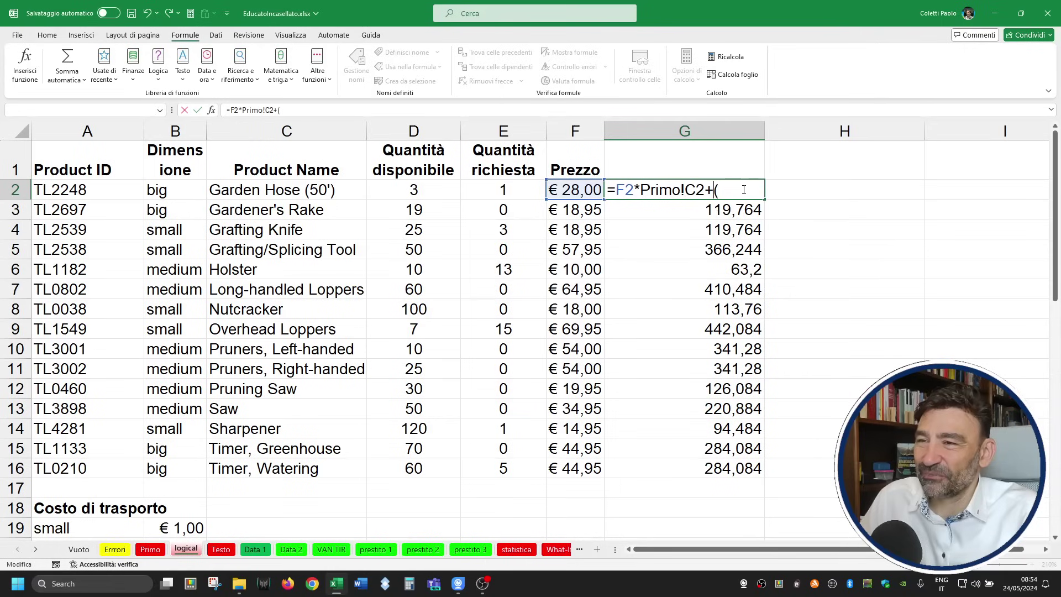
pyautogui.press('BackSpace')
pyautogui.press('BackSpace')
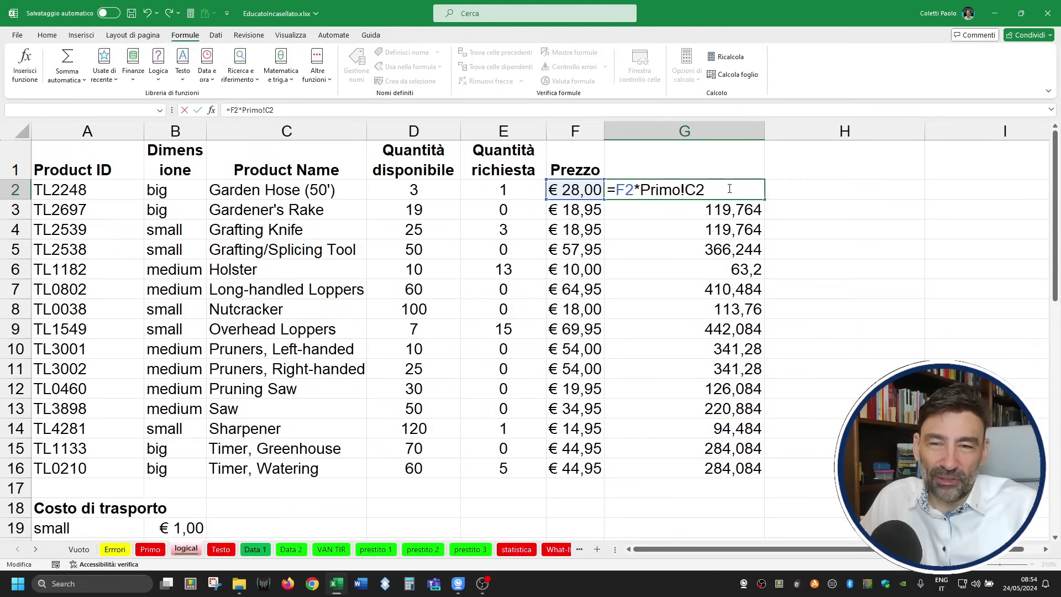
# Point G2's multiplier to cell C2 on the Primo sheet.
pyautogui.press('BackSpace')
pyautogui.press('BackSpace')
pyautogui.press('BackSpace')
pyautogui.press('BackSpace')
pyautogui.press('BackSpace')
pyautogui.press('BackSpace')
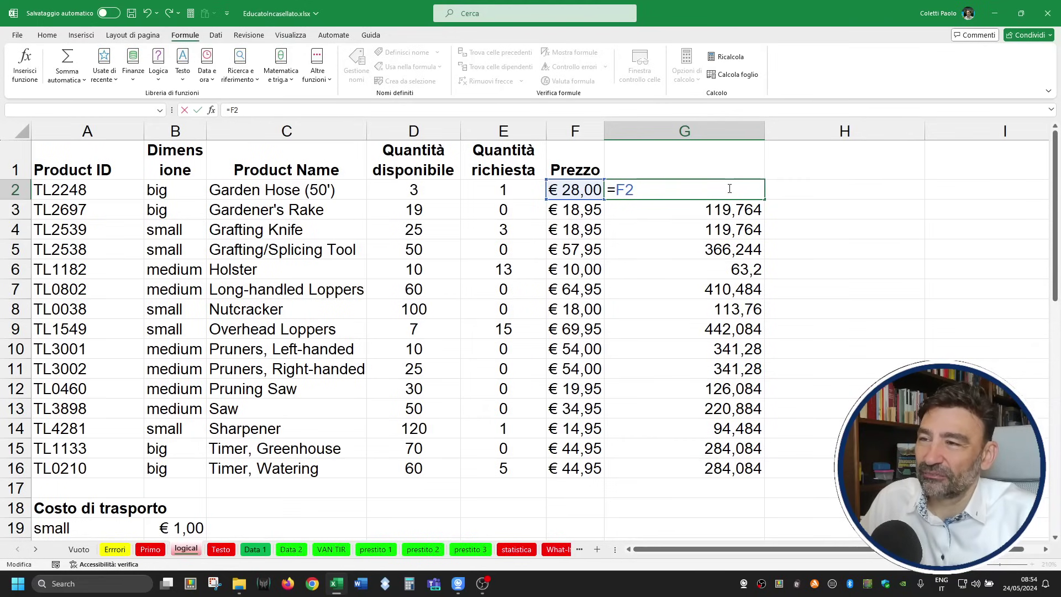
pyautogui.write('*')
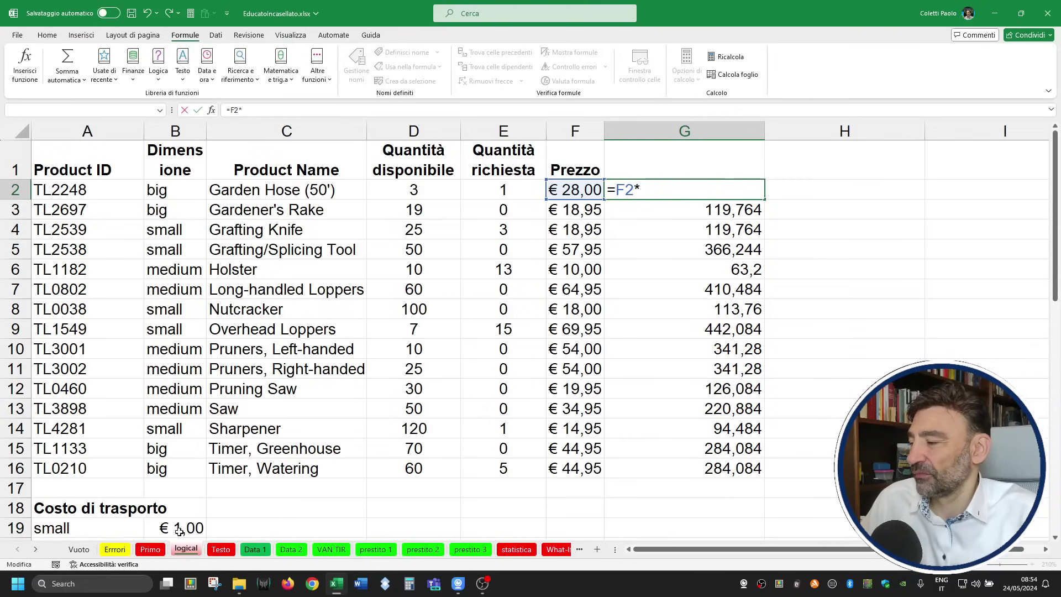
pyautogui.click(150, 549)
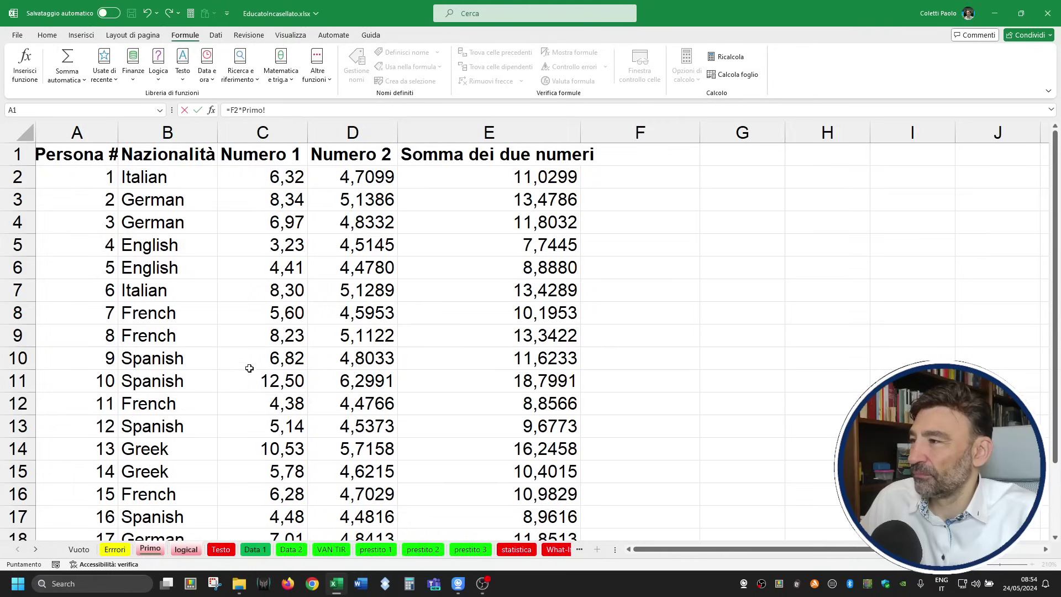
pyautogui.click(273, 171)
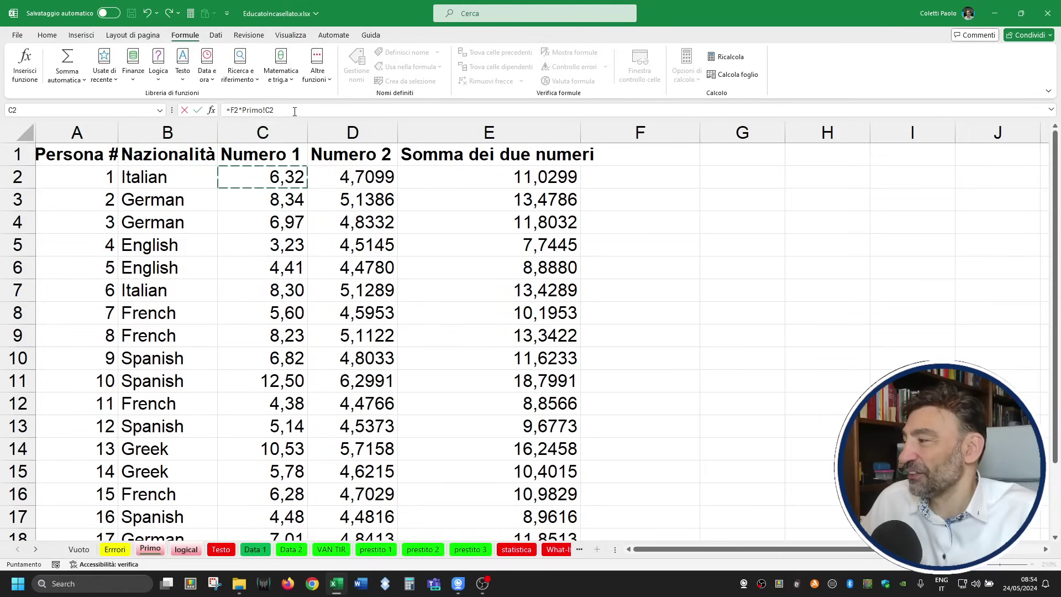
pyautogui.click(295, 111)
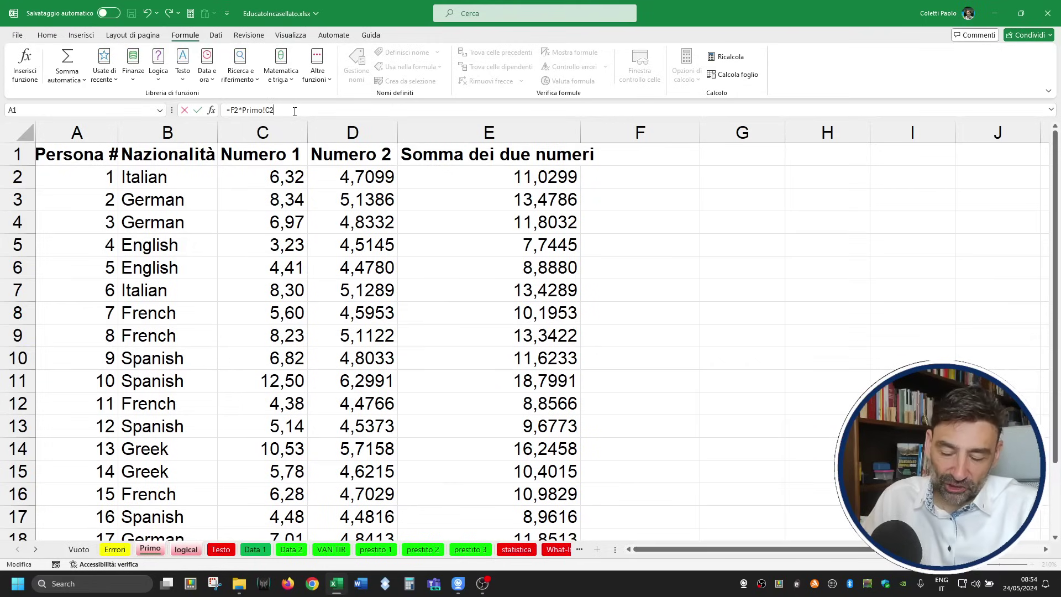
# Add shipping cost B19, giving =F2*Primo!C2+logical!B19 showing 177,96.
pyautogui.write('+')
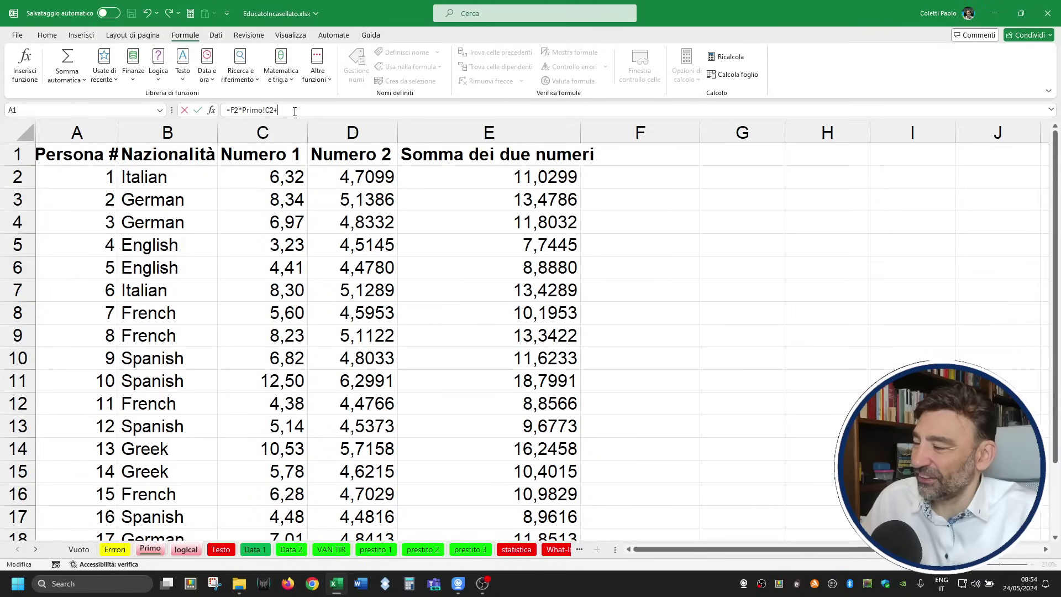
pyautogui.click(191, 551)
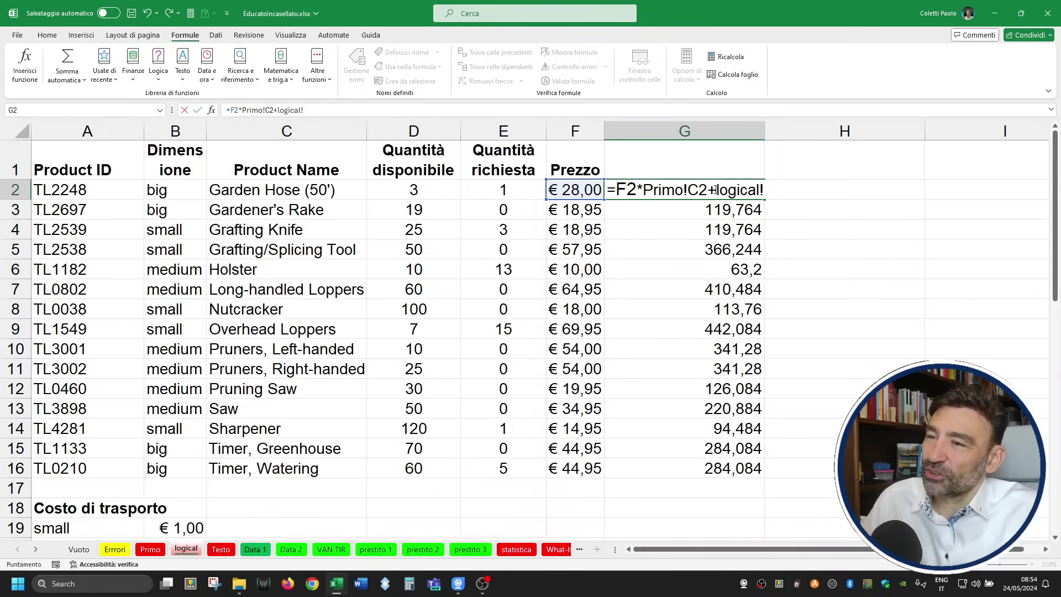
pyautogui.moveTo(715, 190); pyautogui.dragTo(802, 191)
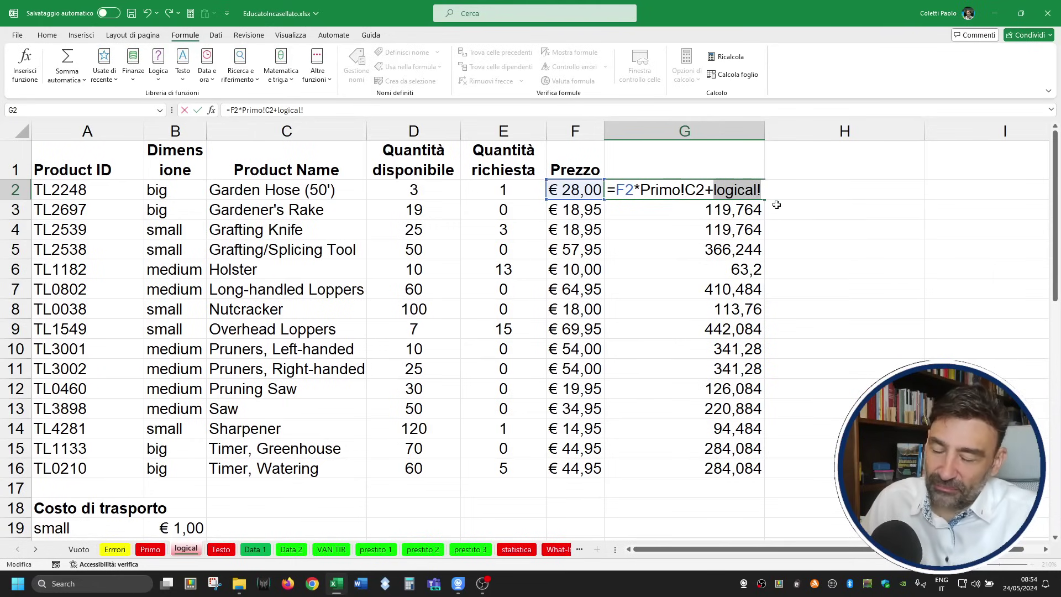
pyautogui.press('BackSpace')
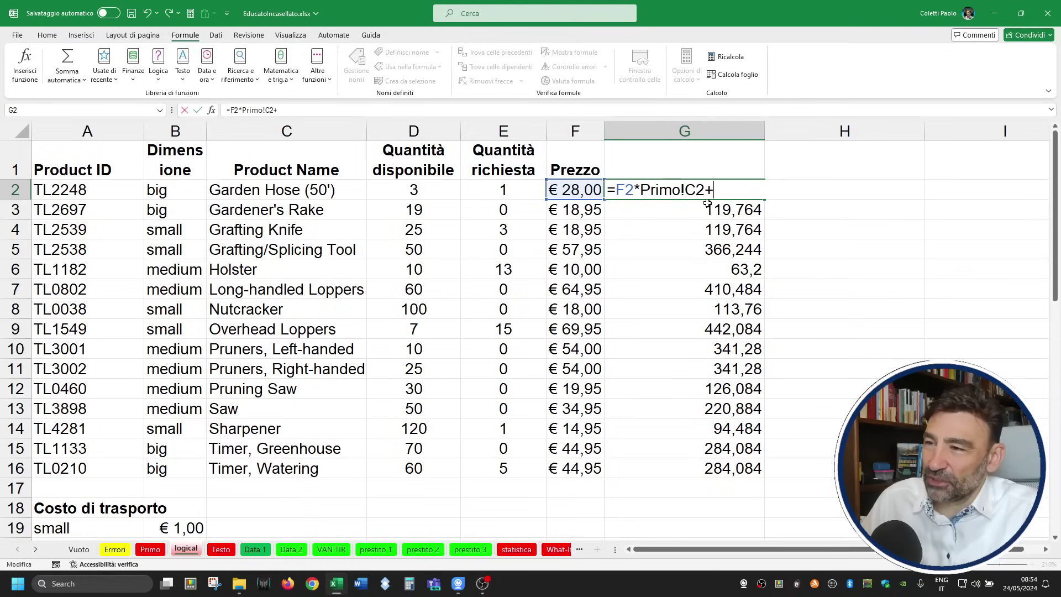
pyautogui.click(166, 531)
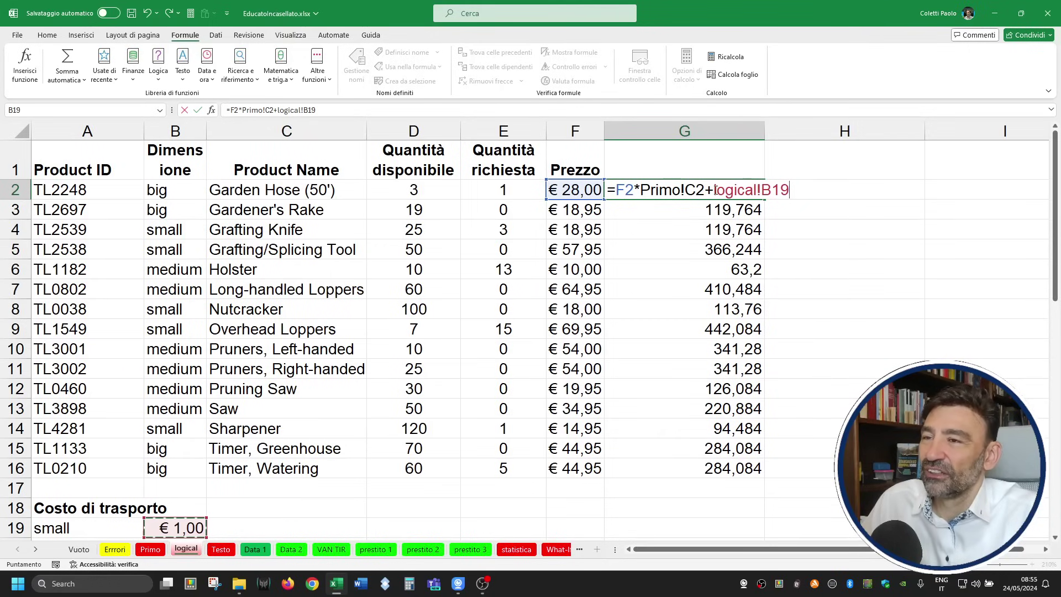
pyautogui.moveTo(715, 190); pyautogui.dragTo(761, 190)
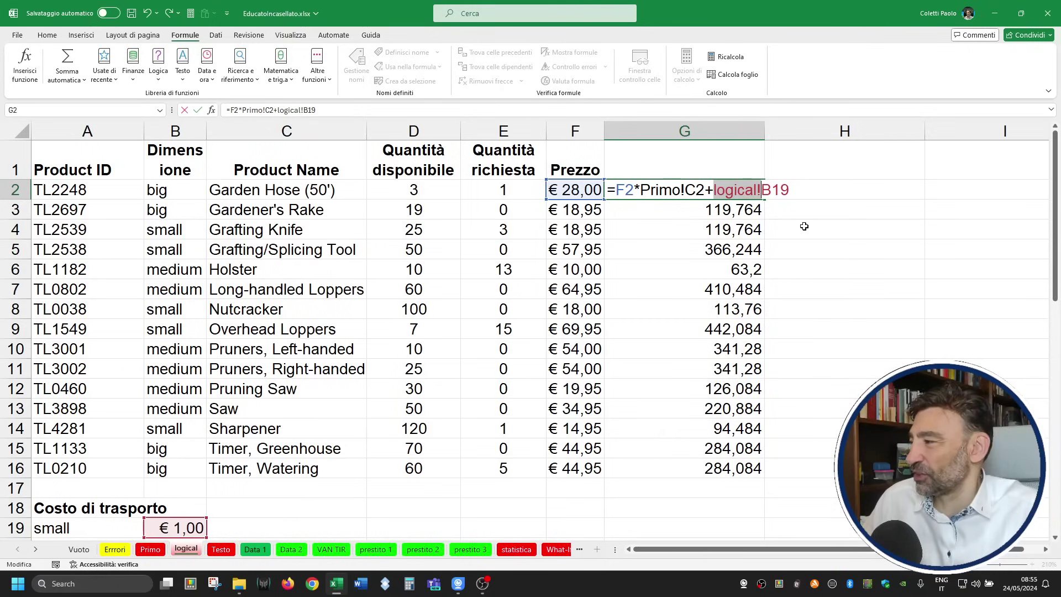
pyautogui.hotkey('ctrl', 'Return')
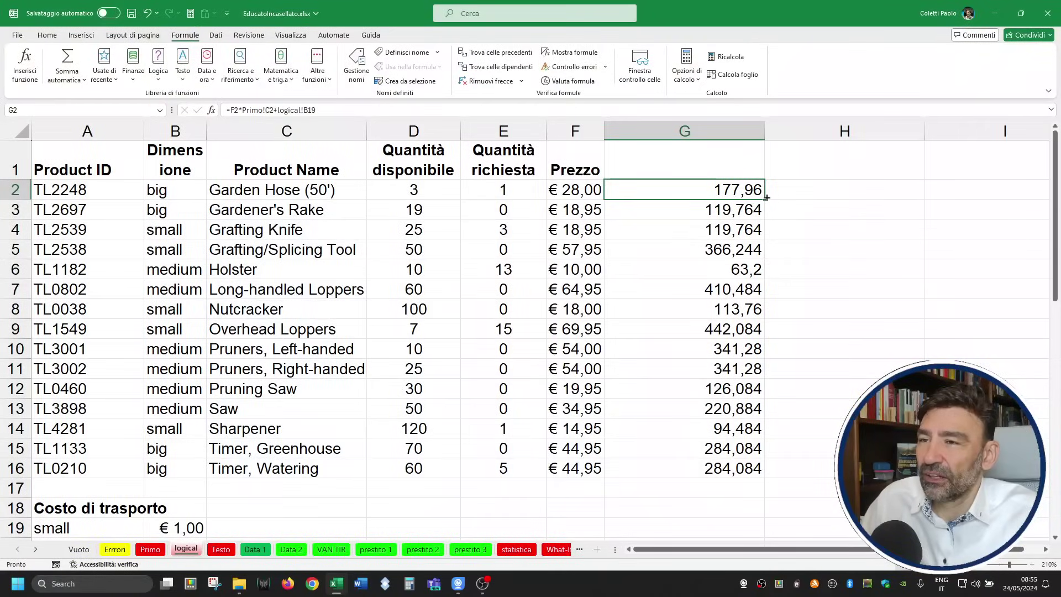
# Replace G2's Primo!C2 and +logical!B19 terms with a reference to [altro_file.xlsx].
pyautogui.doubleClick(649, 192)
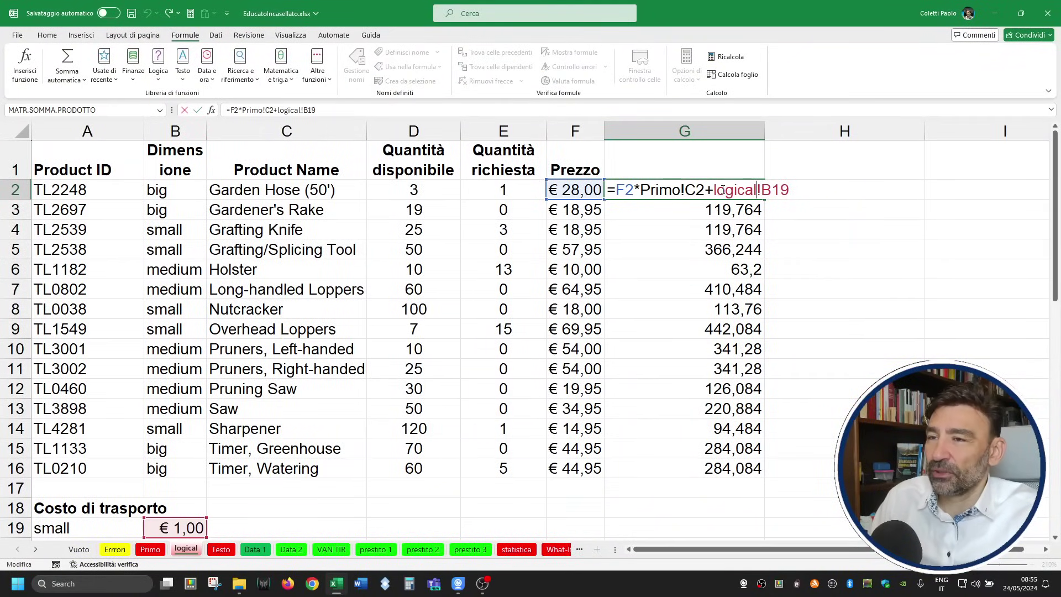
pyautogui.moveTo(709, 191); pyautogui.dragTo(791, 190)
pyautogui.press('Delete')
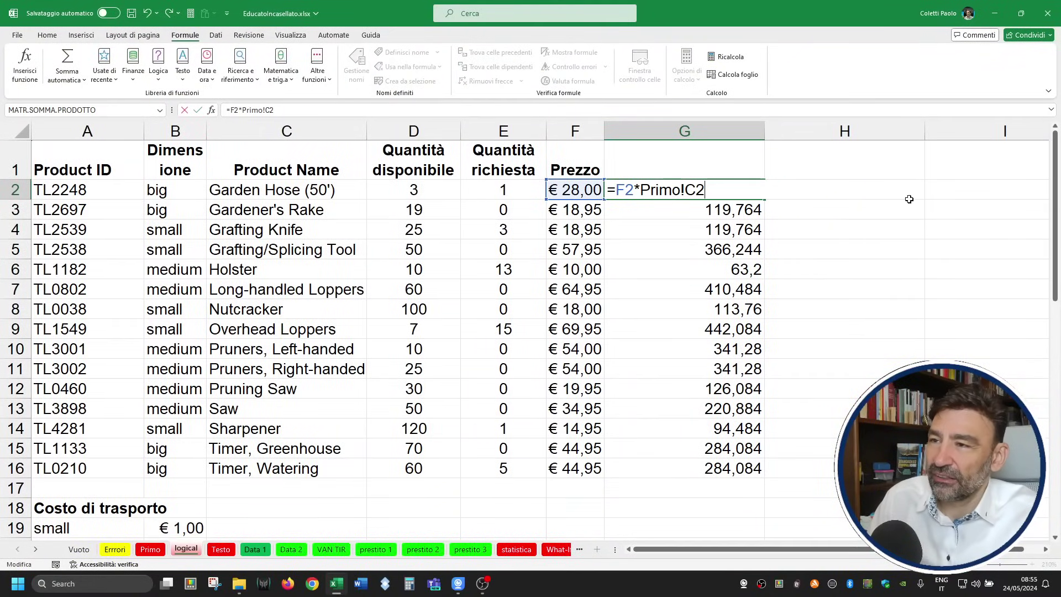
pyautogui.moveTo(641, 191); pyautogui.dragTo(888, 189)
pyautogui.press('Delete')
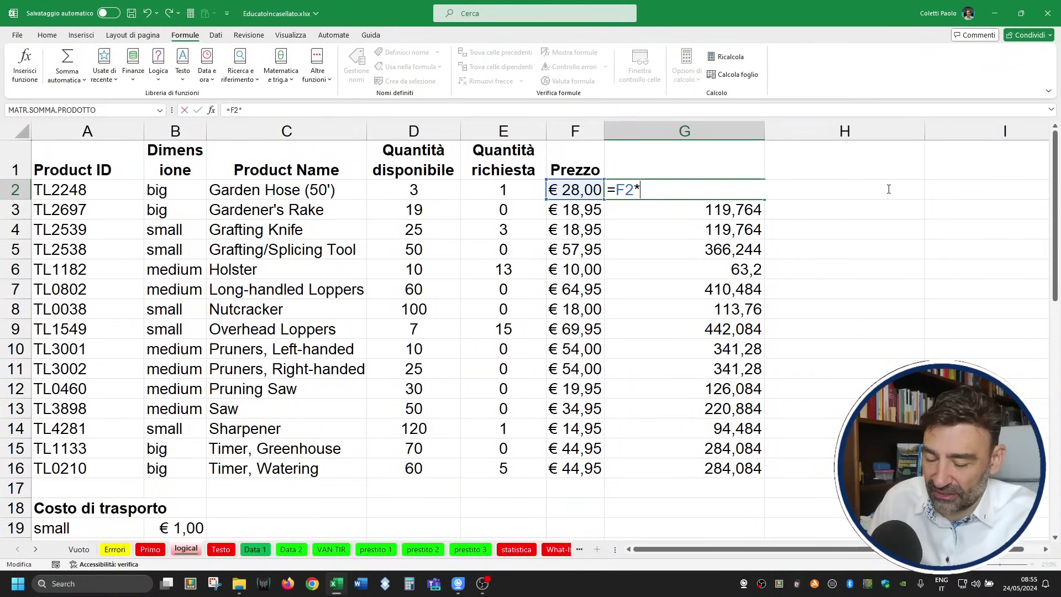
pyautogui.write('[')
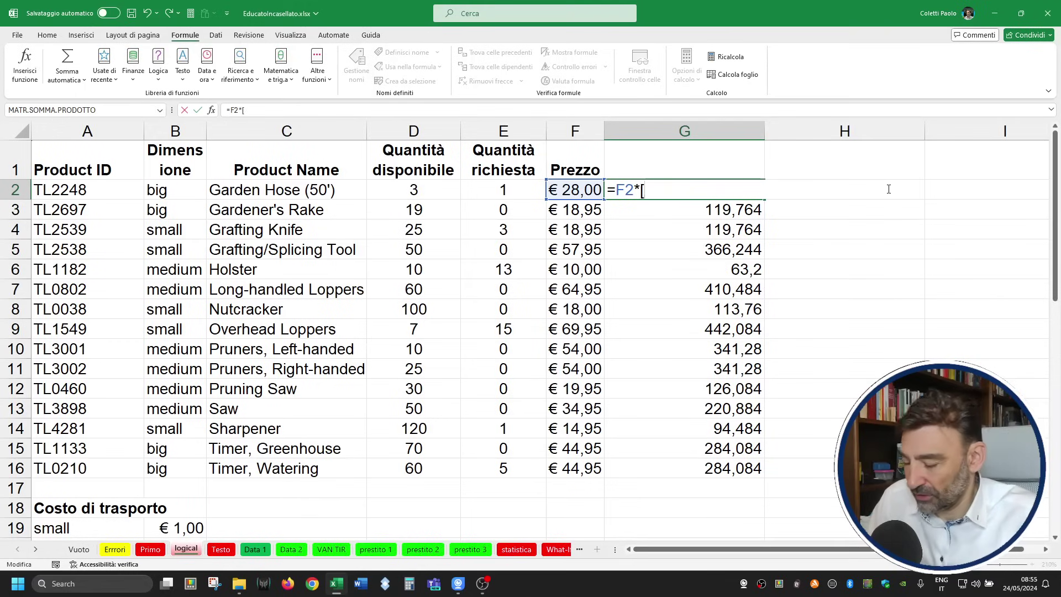
pyautogui.write('altro_')
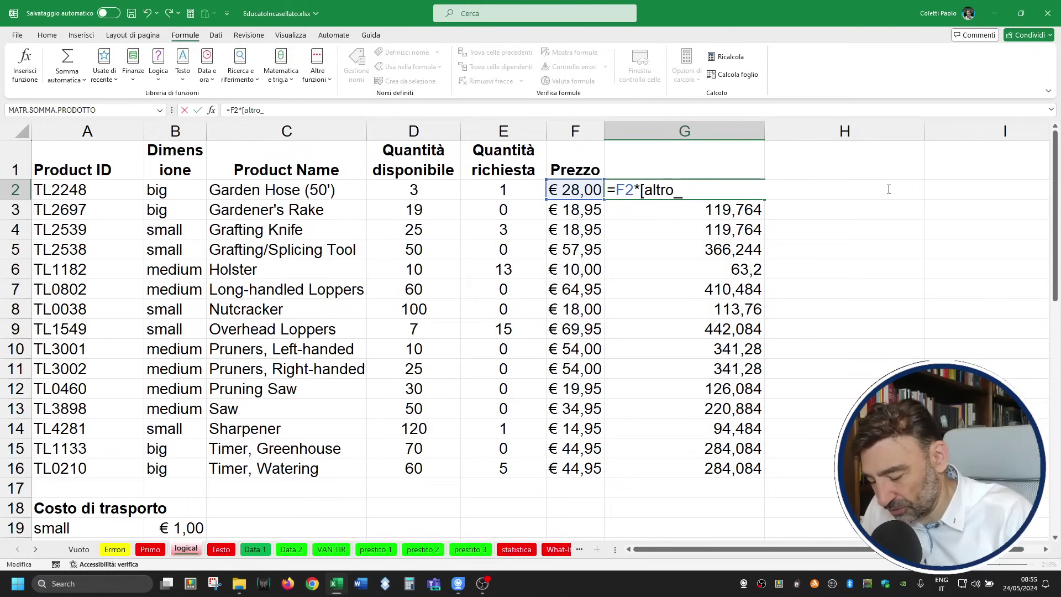
pyautogui.write('file')
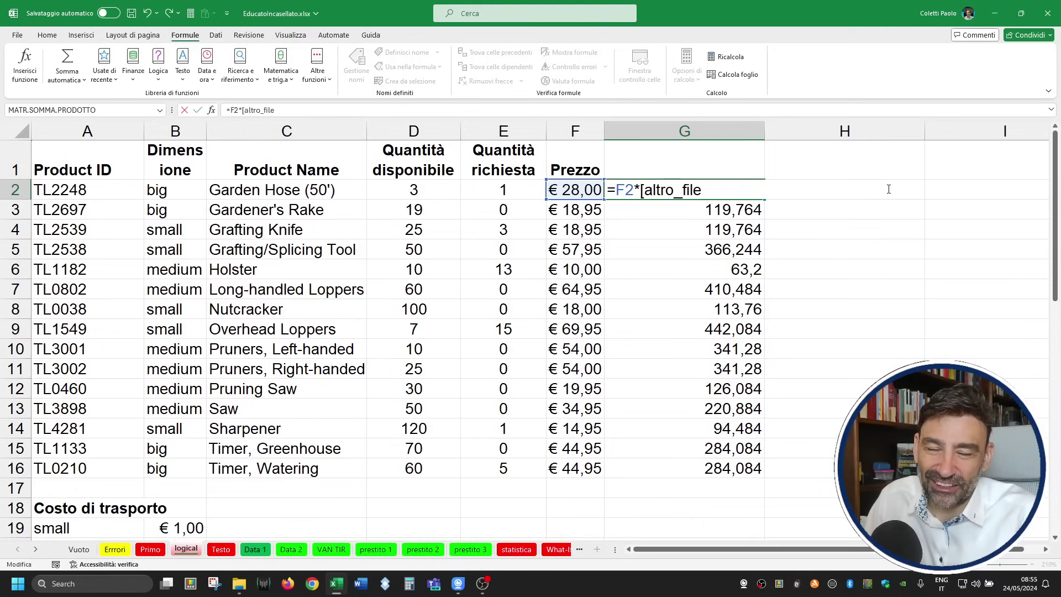
pyautogui.write('.')
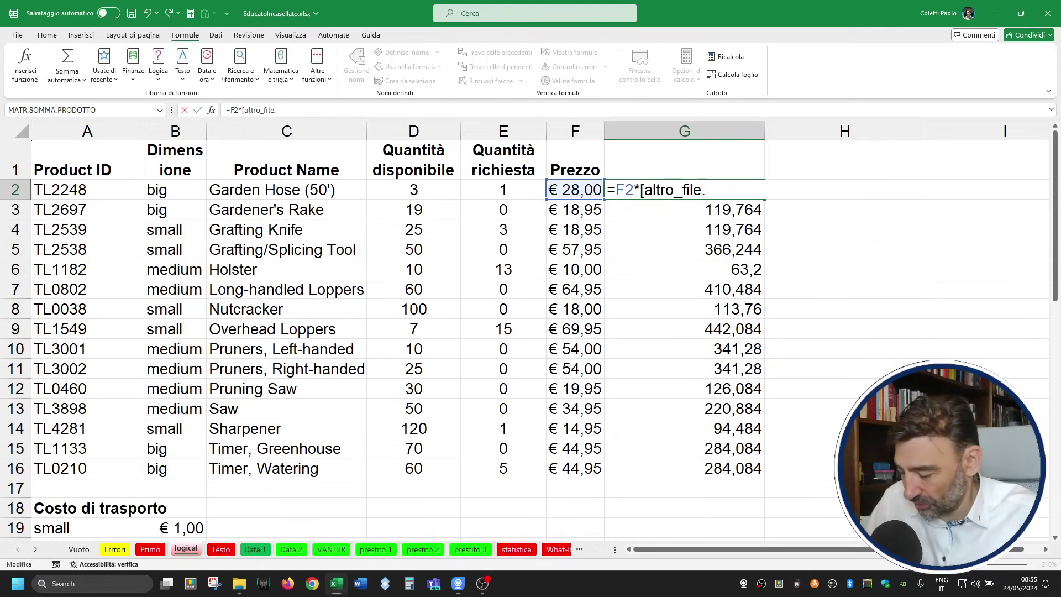
pyautogui.write('xlsx')
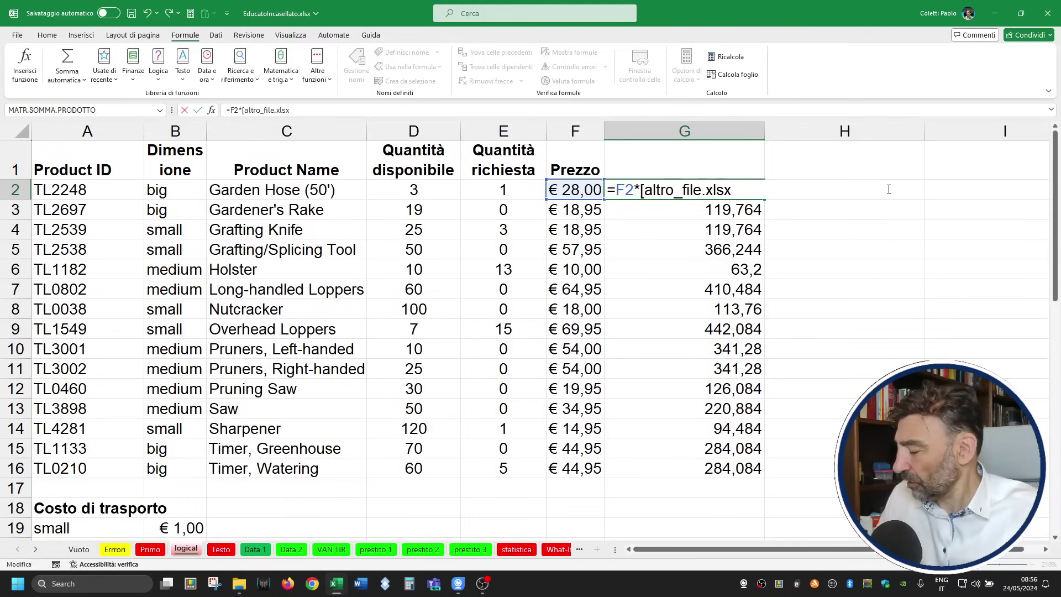
pyautogui.write(']Foglio1!C2')
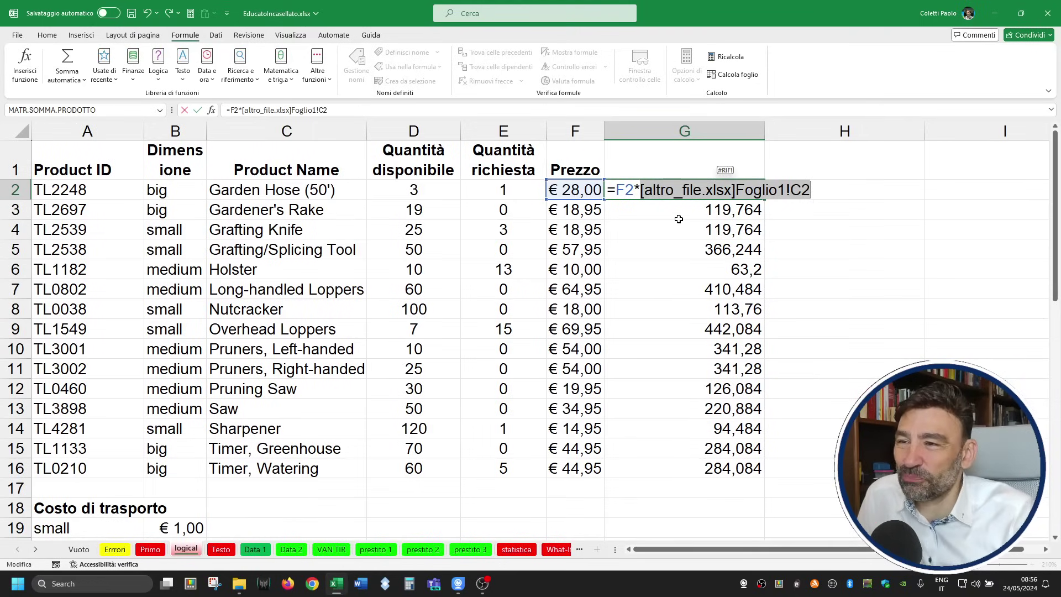
# Add then remove the Desktop folder path in G2's reference, and open the functions link in Errori A13.
pyautogui.click(642, 192)
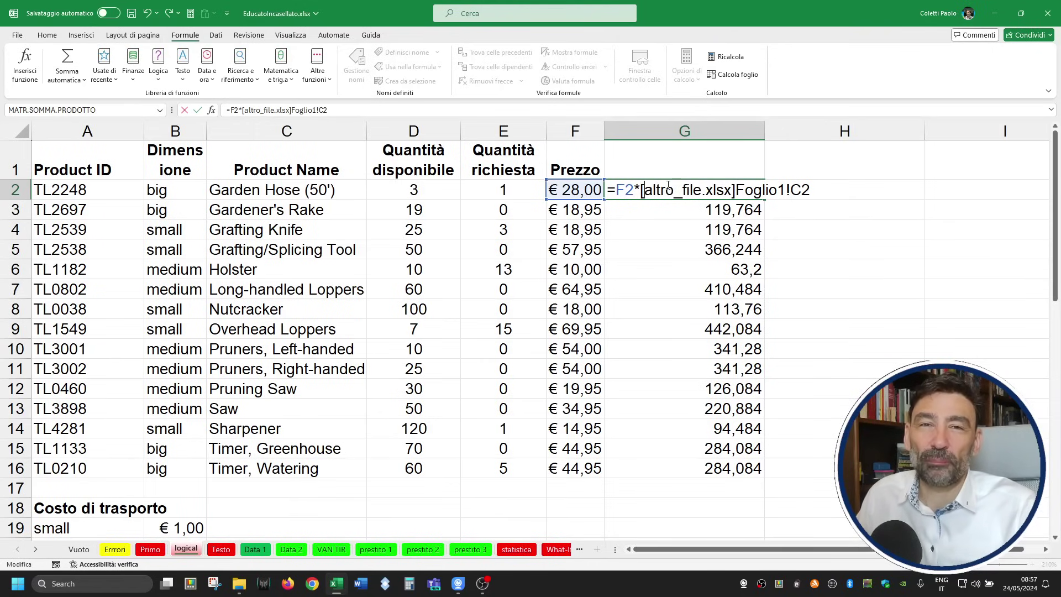
pyautogui.write('C')
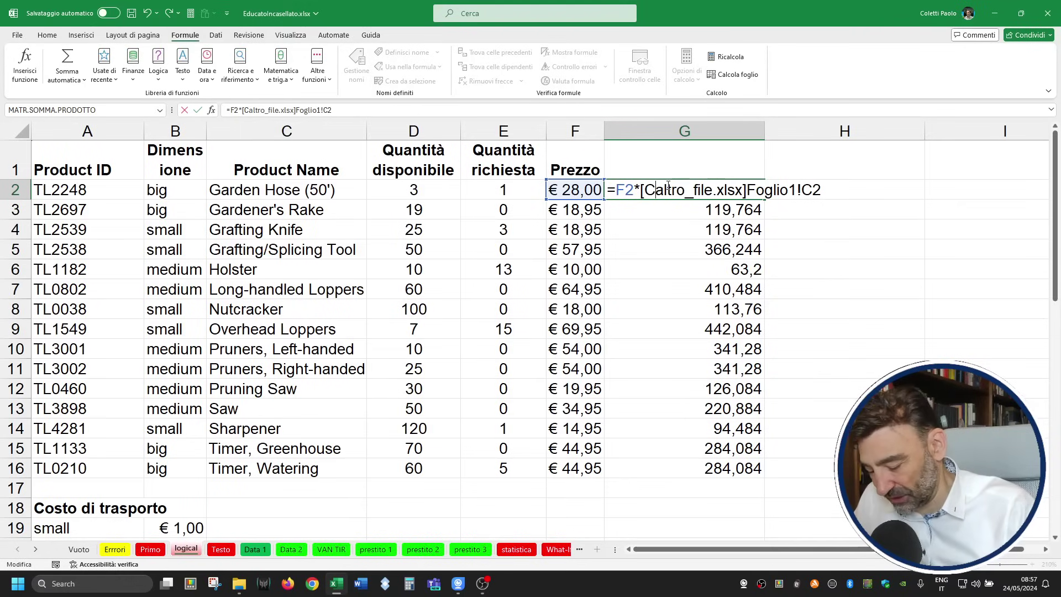
pyautogui.write(':\\')
pyautogui.write('Users\\')
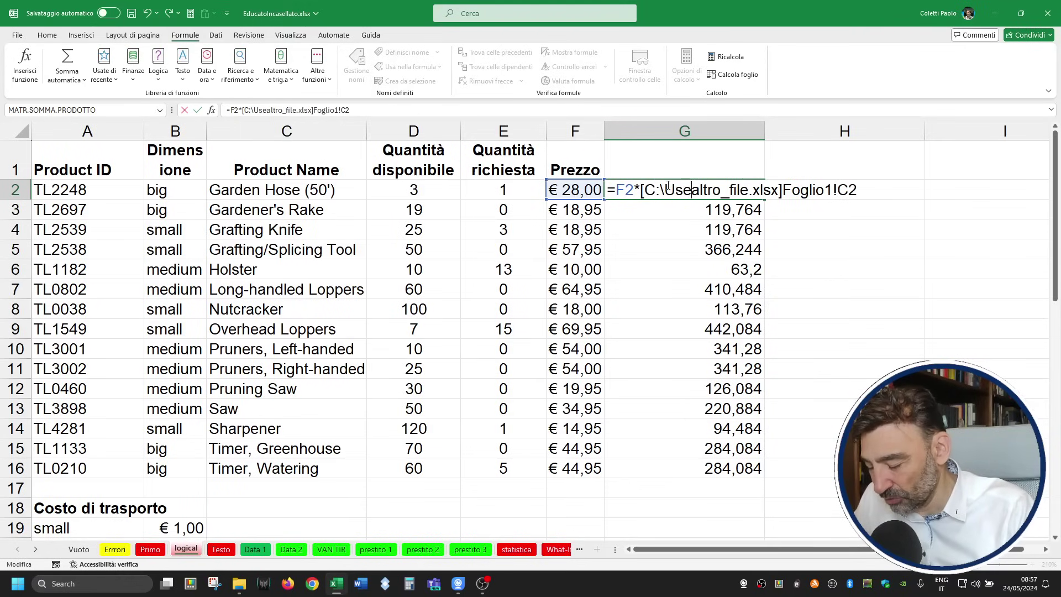
pyautogui.write('Paolo\\Deskt')
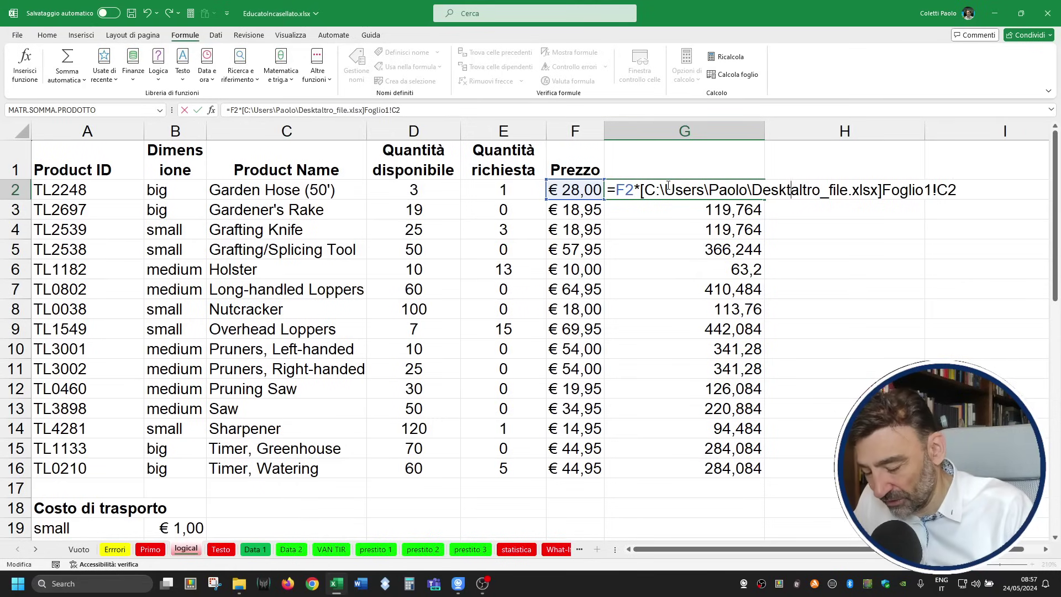
pyautogui.write('op\\')
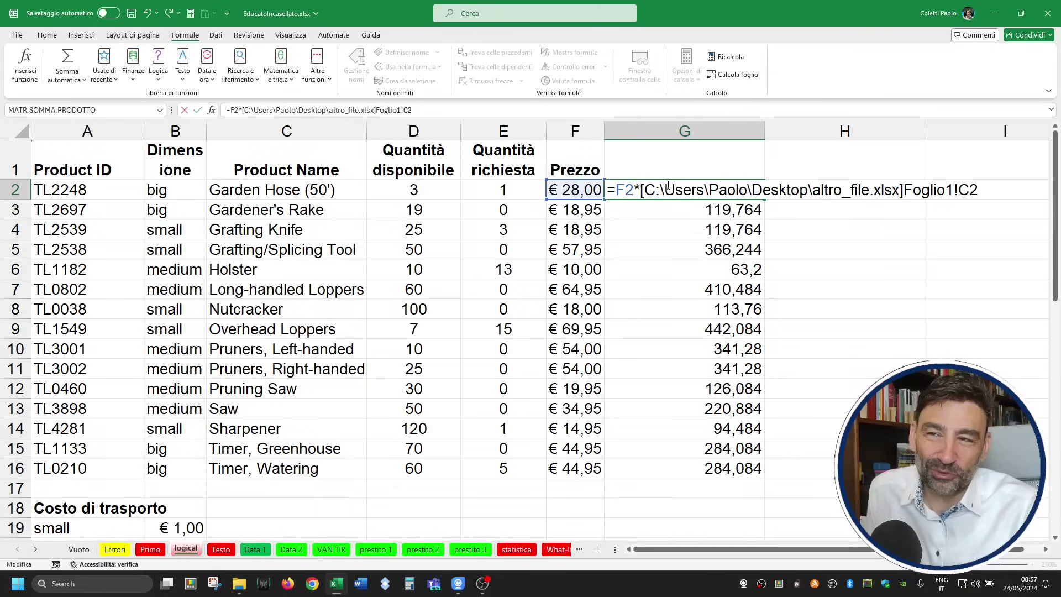
pyautogui.moveTo(787, 192); pyautogui.dragTo(642, 192)
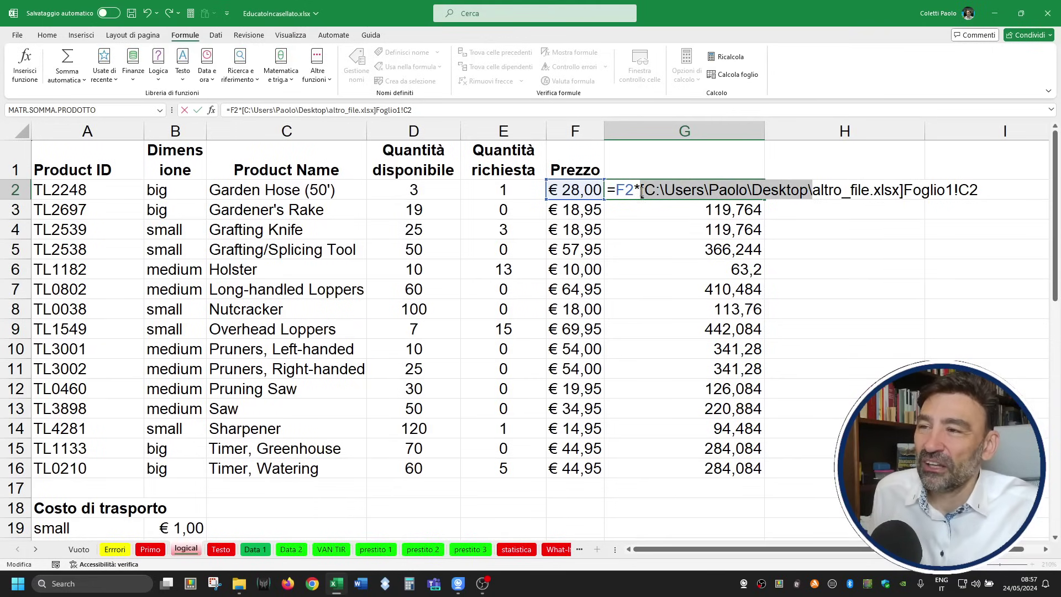
pyautogui.press('Delete')
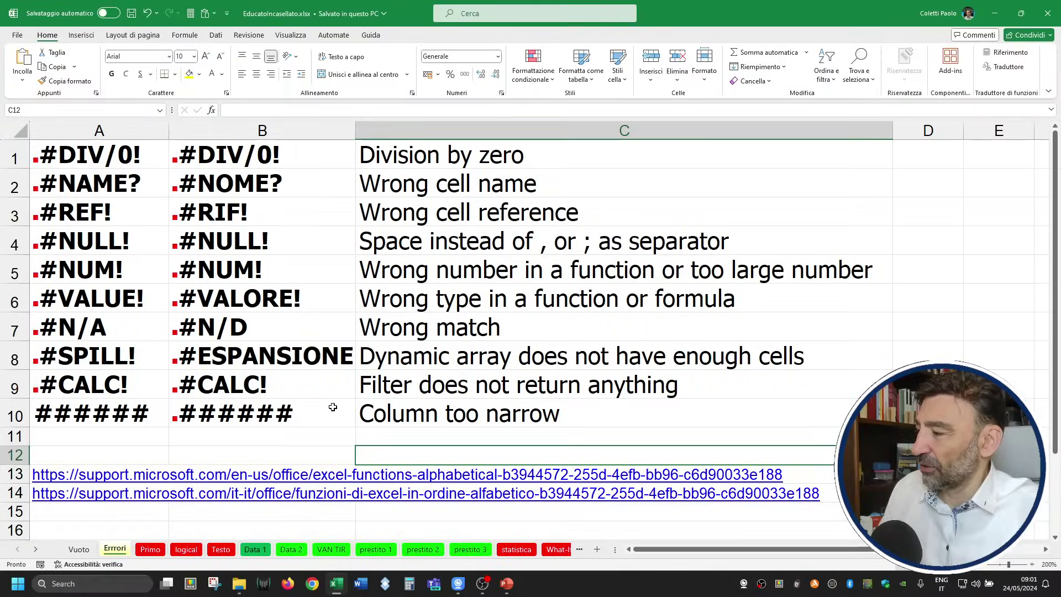
pyautogui.click(346, 437)
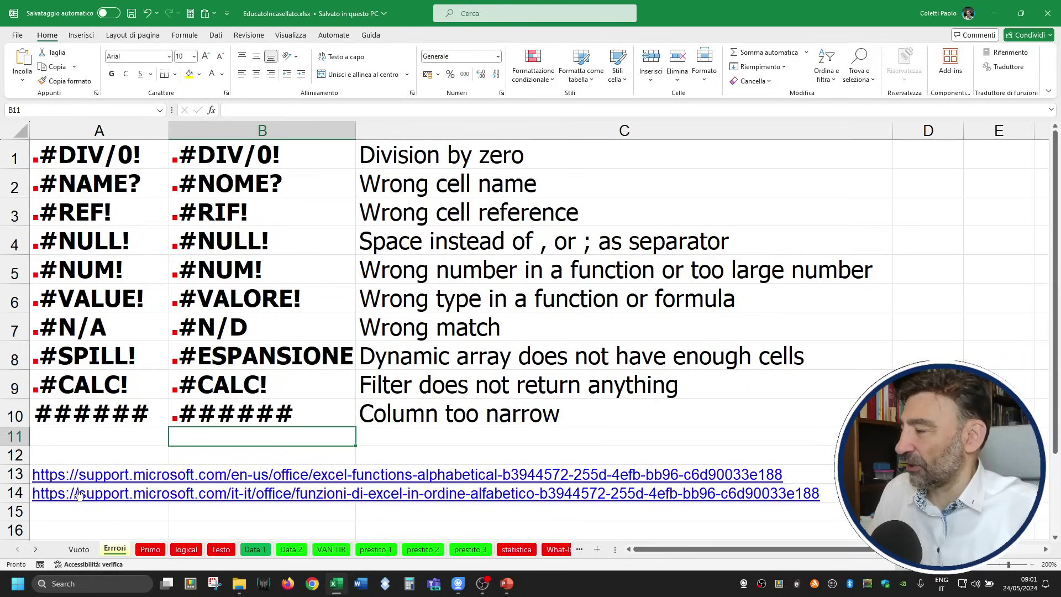
pyautogui.click(97, 474)
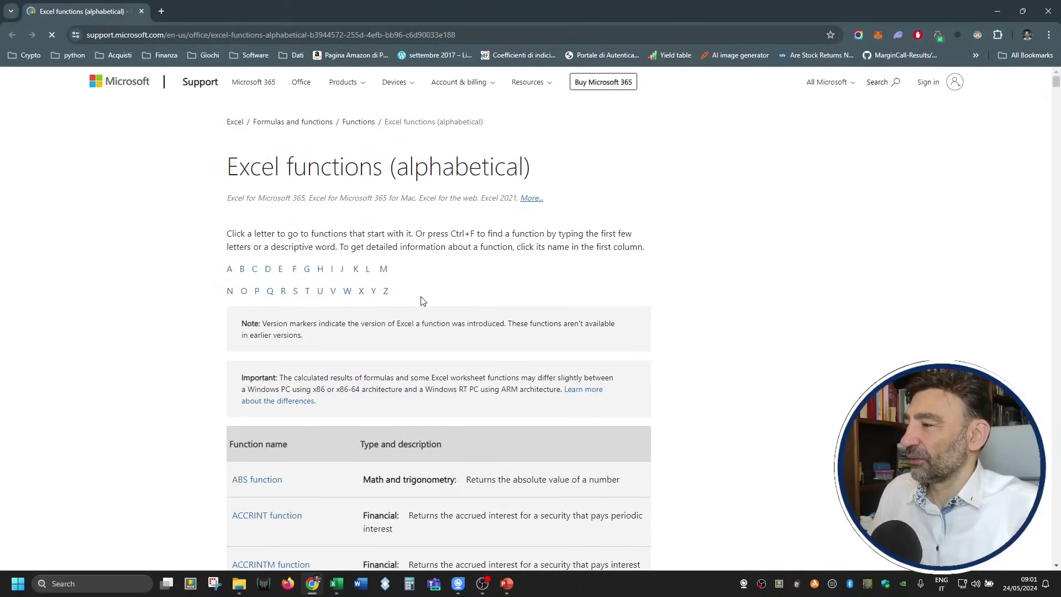
pyautogui.scroll(-5, 423, 301)
pyautogui.scroll(-10, 423, 326)
pyautogui.scroll(-10, 424, 332)
pyautogui.scroll(-10, 425, 338)
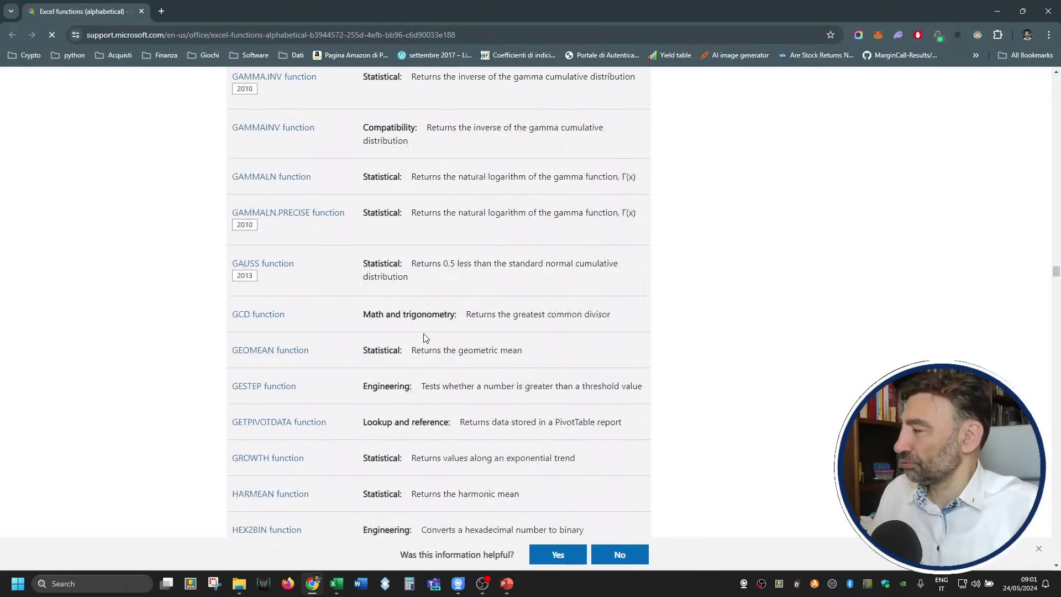
pyautogui.scroll(-10, 426, 338)
pyautogui.scroll(4, 425, 339)
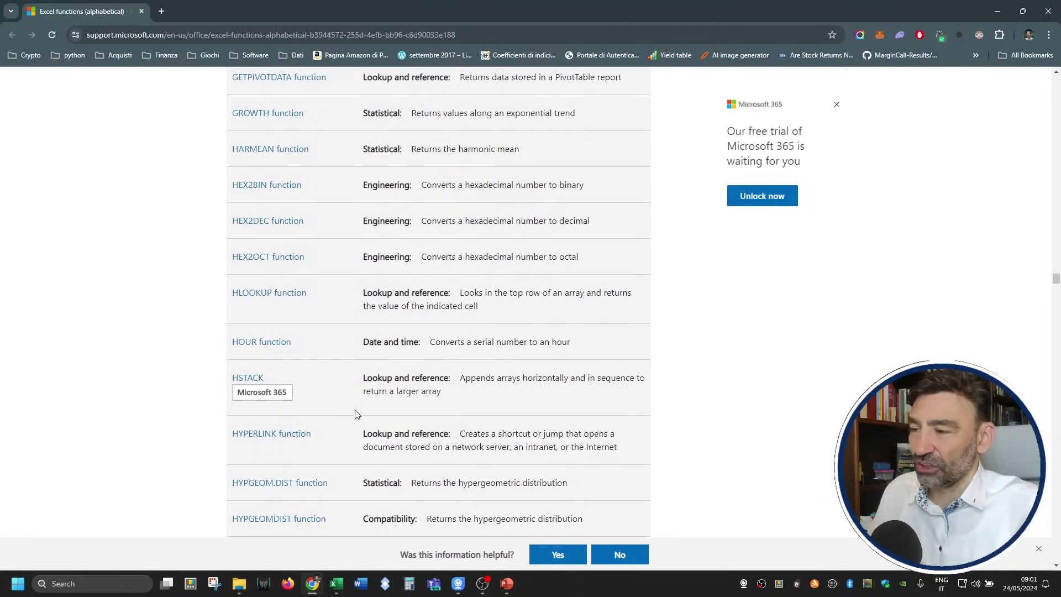
pyautogui.scroll(10, 430, 390)
pyautogui.scroll(10, 430, 390)
pyautogui.scroll(10, 430, 390)
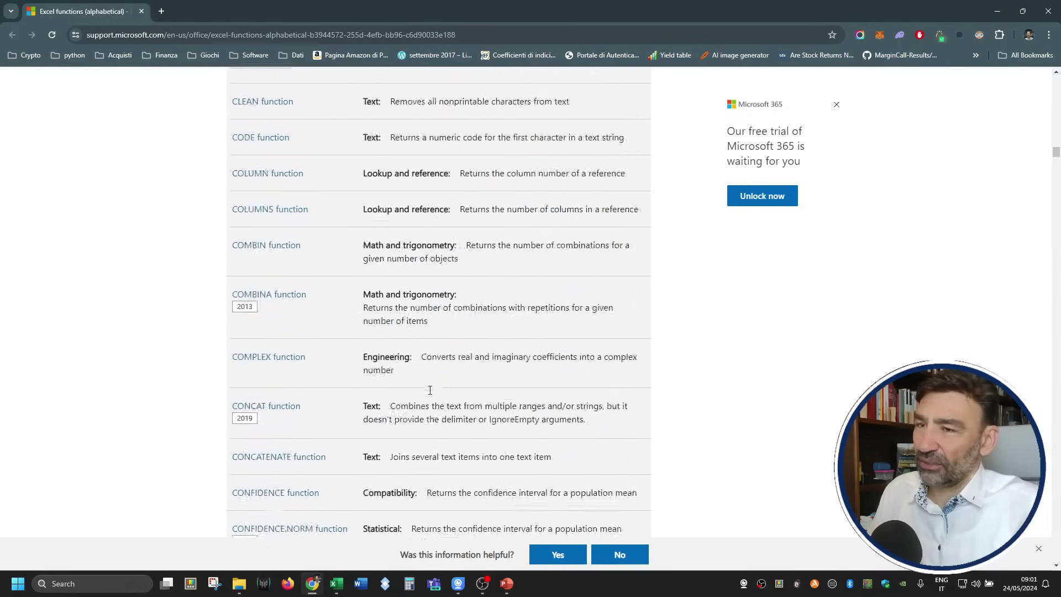
pyautogui.scroll(10, 430, 390)
pyautogui.scroll(20, 430, 390)
pyautogui.scroll(-8, 430, 390)
pyautogui.scroll(-13, 430, 390)
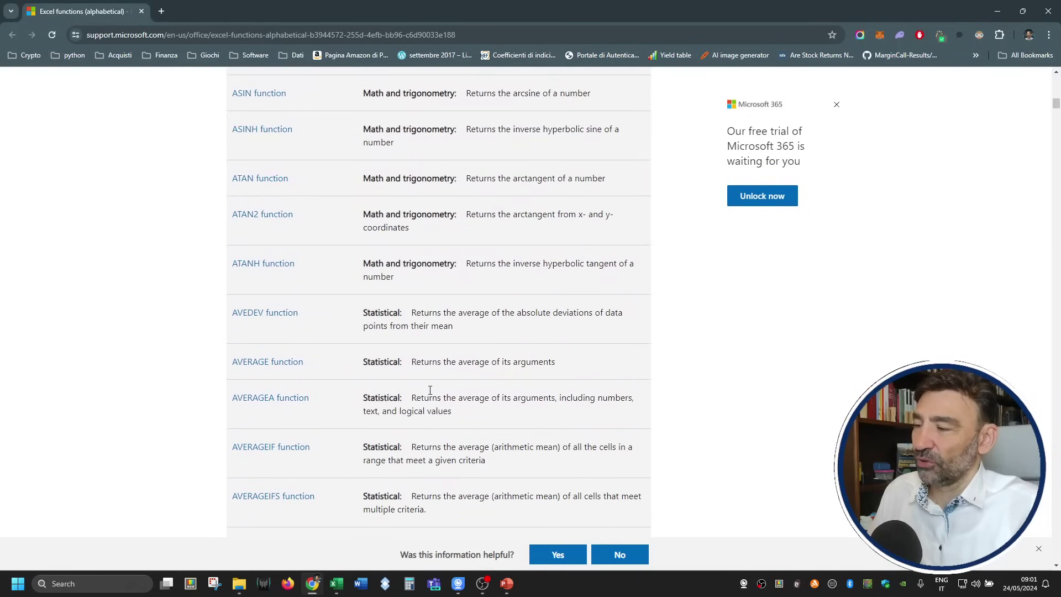
pyautogui.scroll(4, 430, 390)
pyautogui.scroll(2, 430, 390)
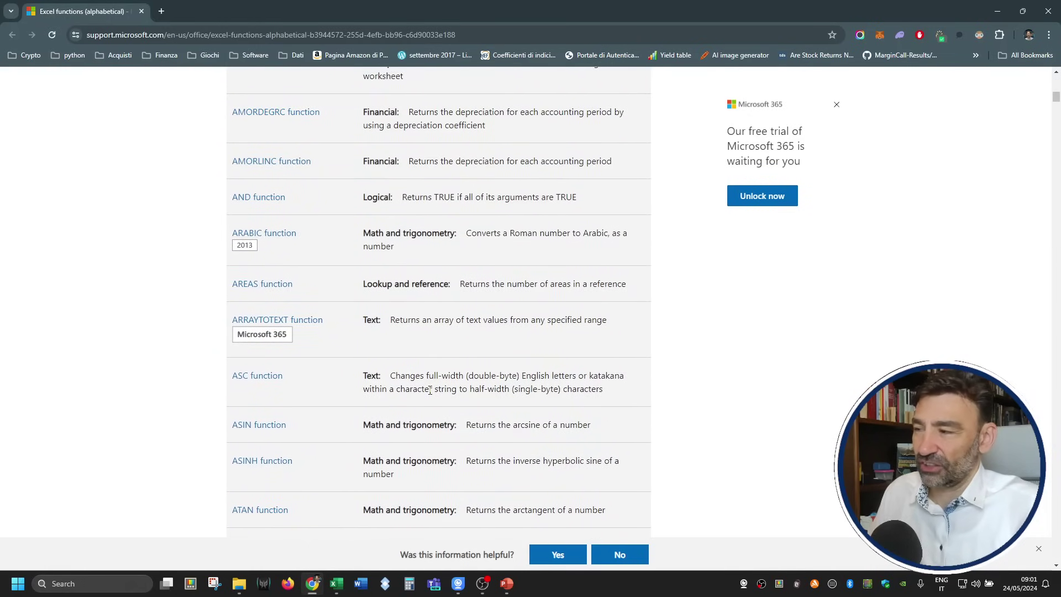
pyautogui.scroll(2, 334, 347)
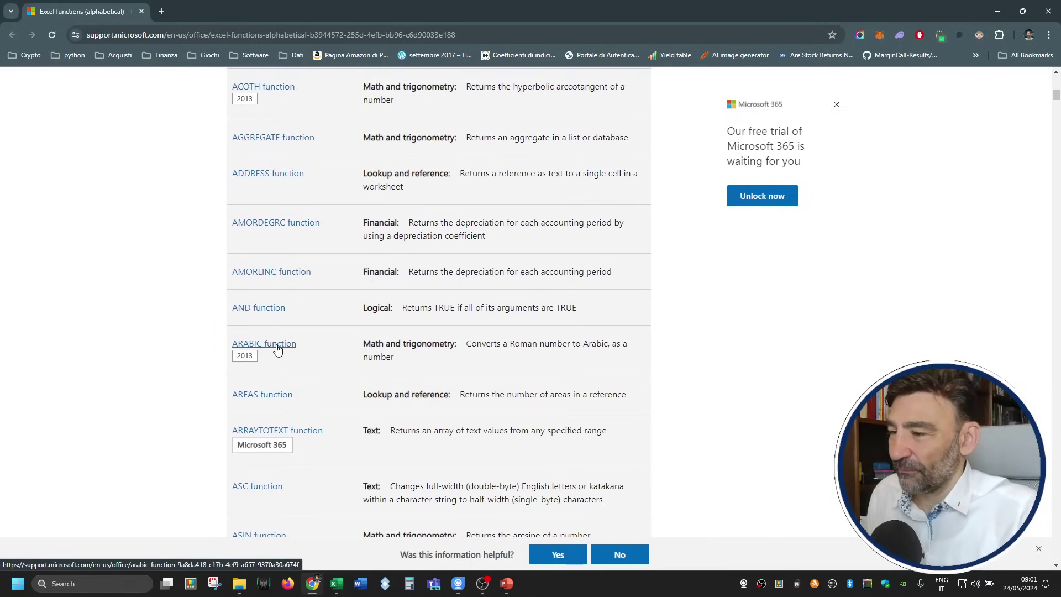
pyautogui.moveTo(540, 344); pyautogui.dragTo(620, 345)
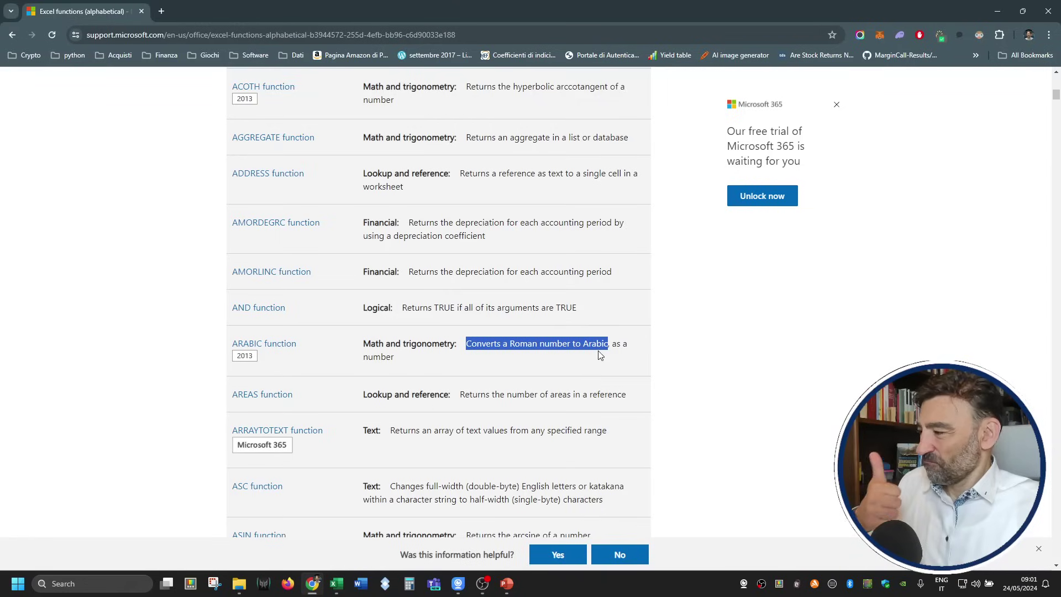
pyautogui.click(534, 362)
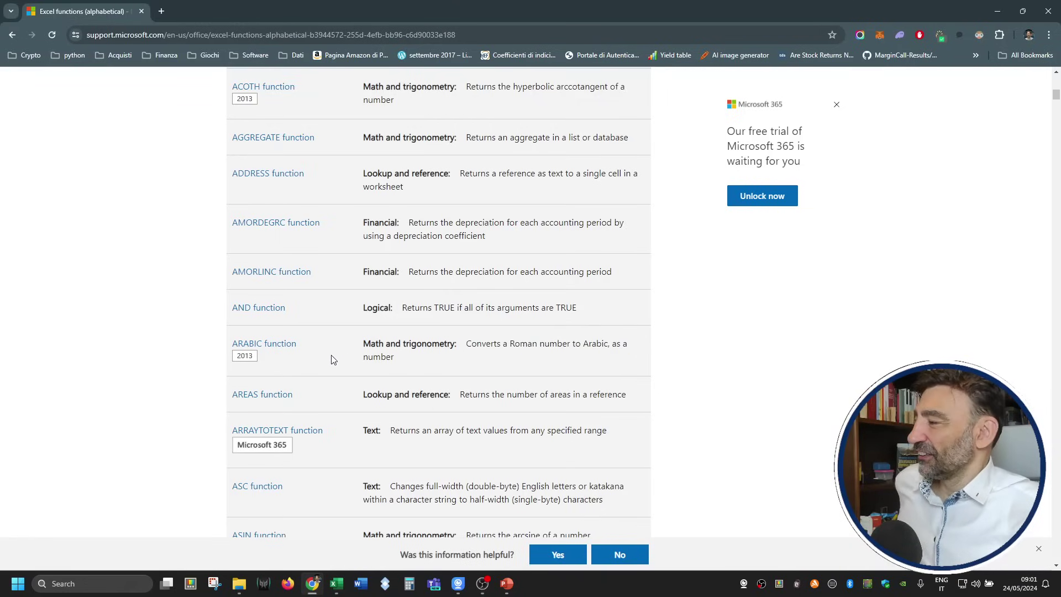
pyautogui.scroll(-1, 333, 360)
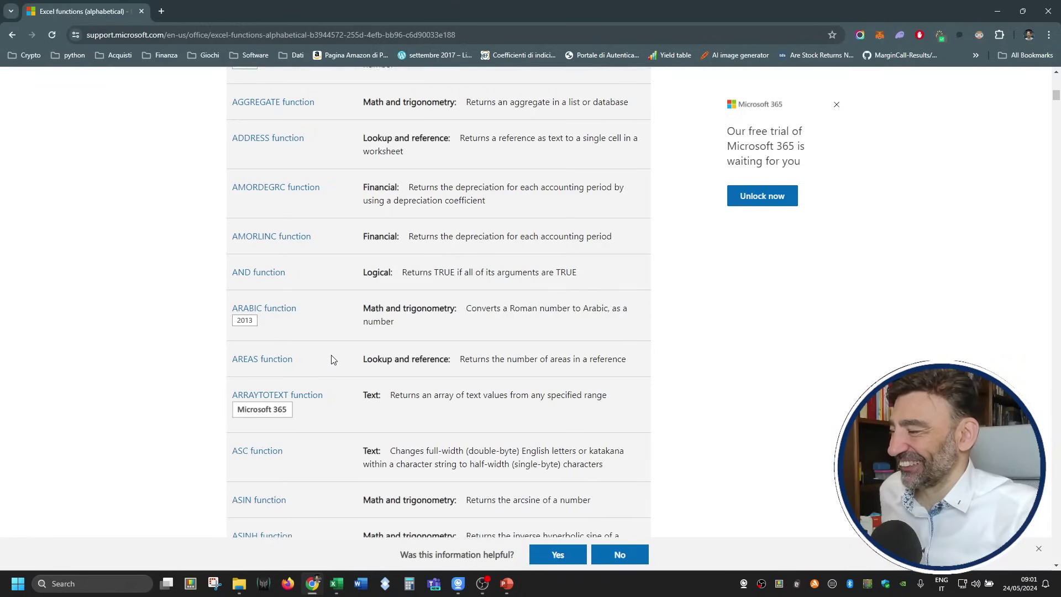
pyautogui.scroll(-3, 331, 358)
pyautogui.scroll(-2, 332, 359)
pyautogui.scroll(-6, 337, 354)
pyautogui.scroll(-15, 348, 351)
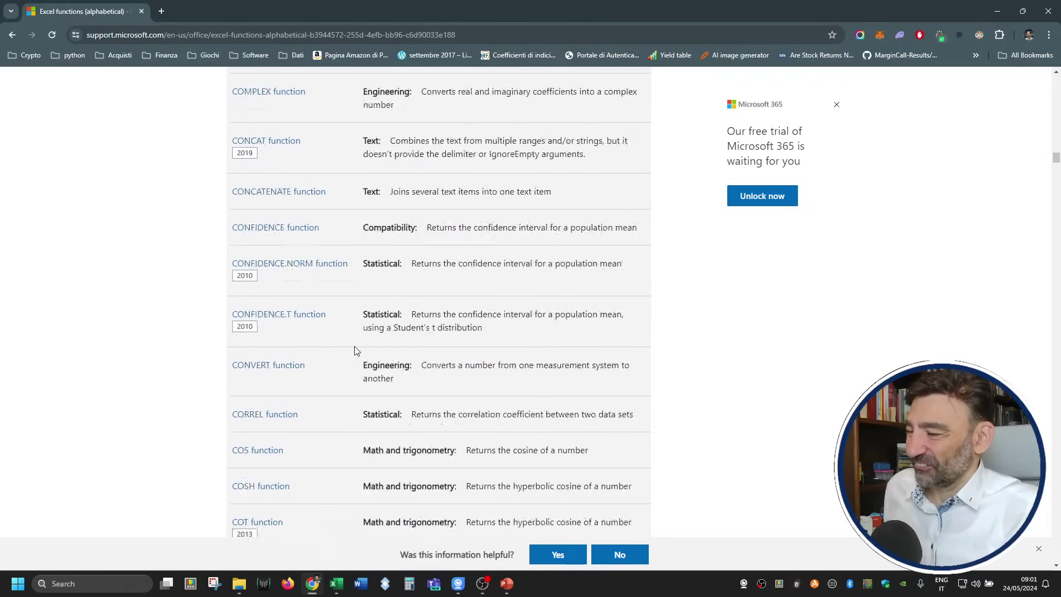
pyautogui.scroll(-5, 355, 351)
pyautogui.scroll(3, 355, 343)
pyautogui.scroll(5, 332, 320)
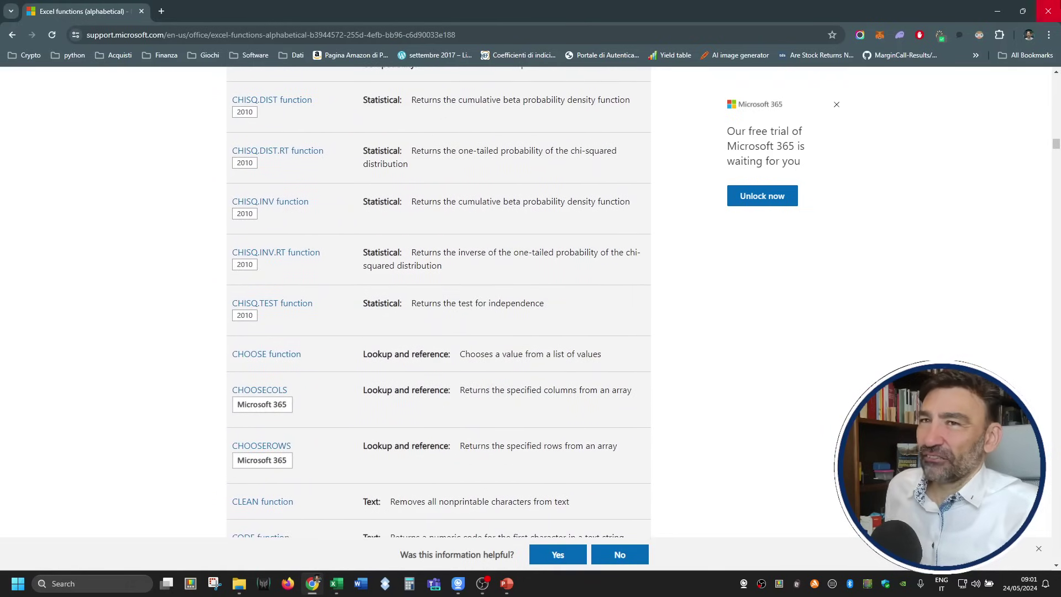
# Close the browser, select C4 and C3 on the Errori sheet, and show the Add-ins list.
pyautogui.click(1050, 9)
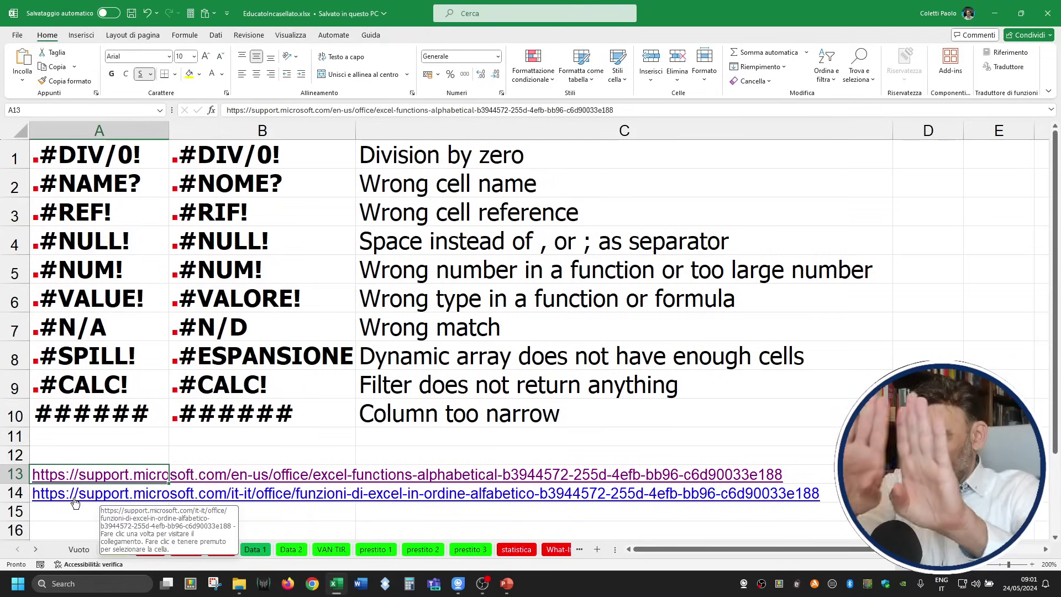
pyautogui.click(617, 227)
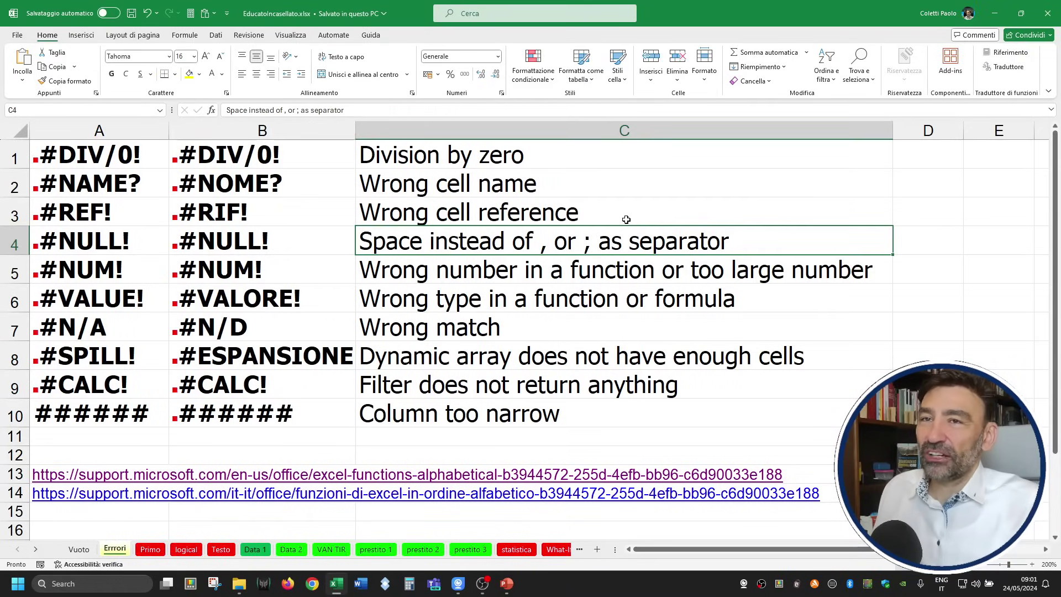
pyautogui.click(626, 220)
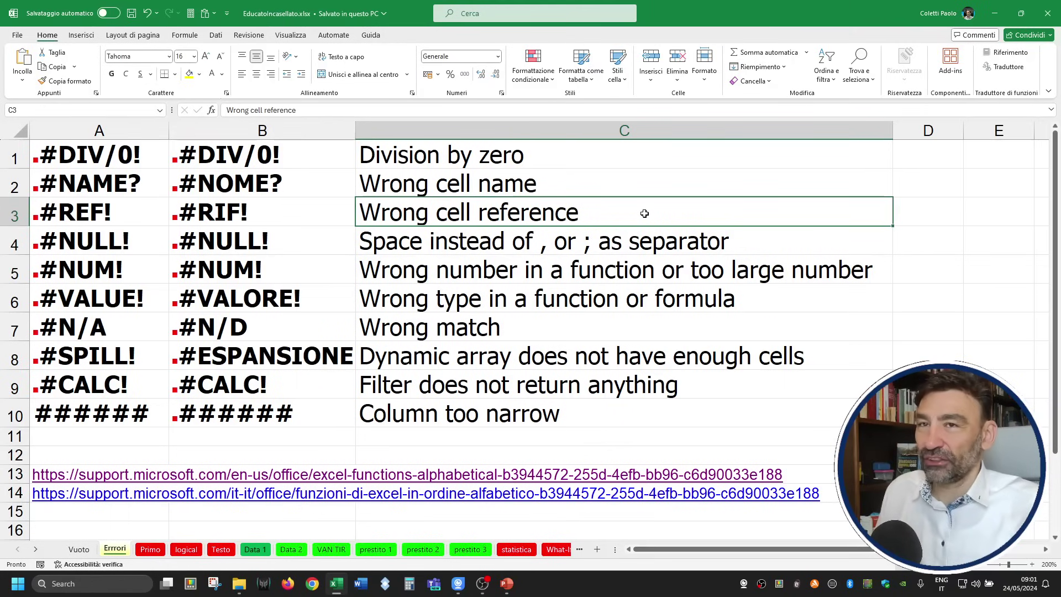
pyautogui.click(947, 65)
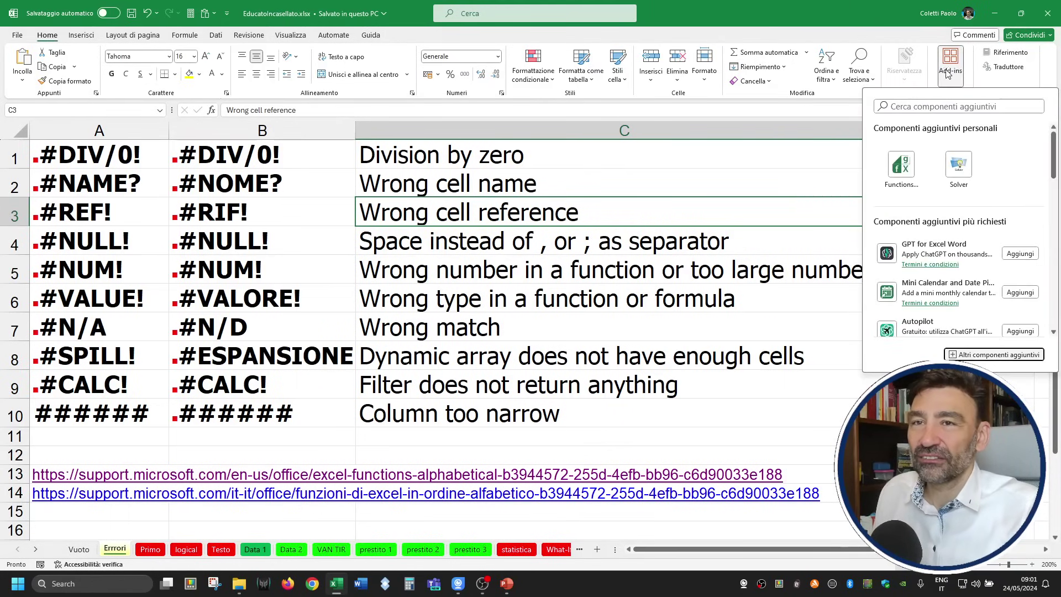
# Search the add-ins for 'trans', browse the results, then dismiss the Add-ins list.
pyautogui.click(943, 107)
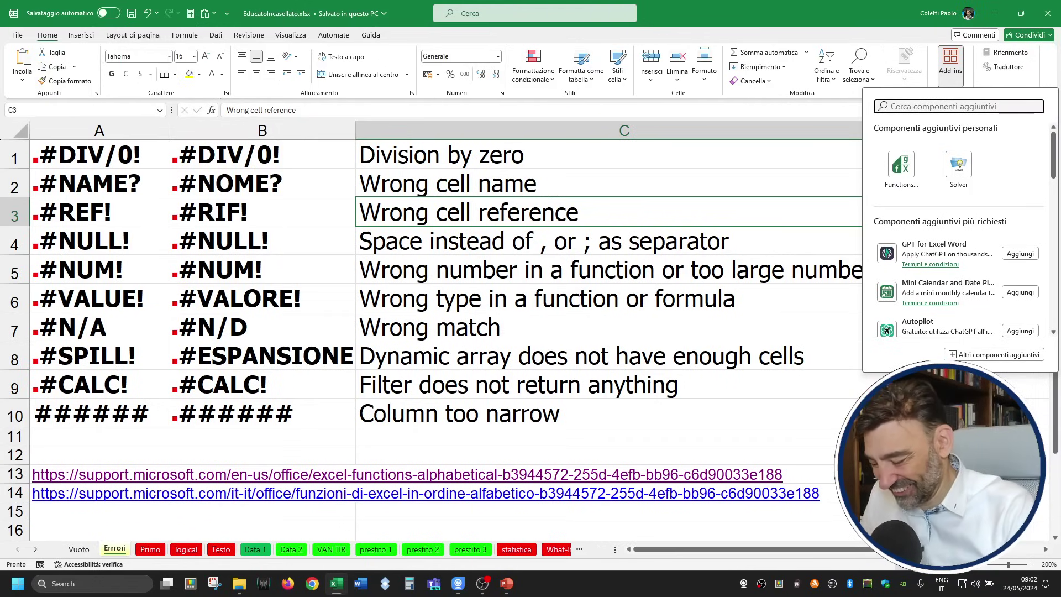
pyautogui.write('trans')
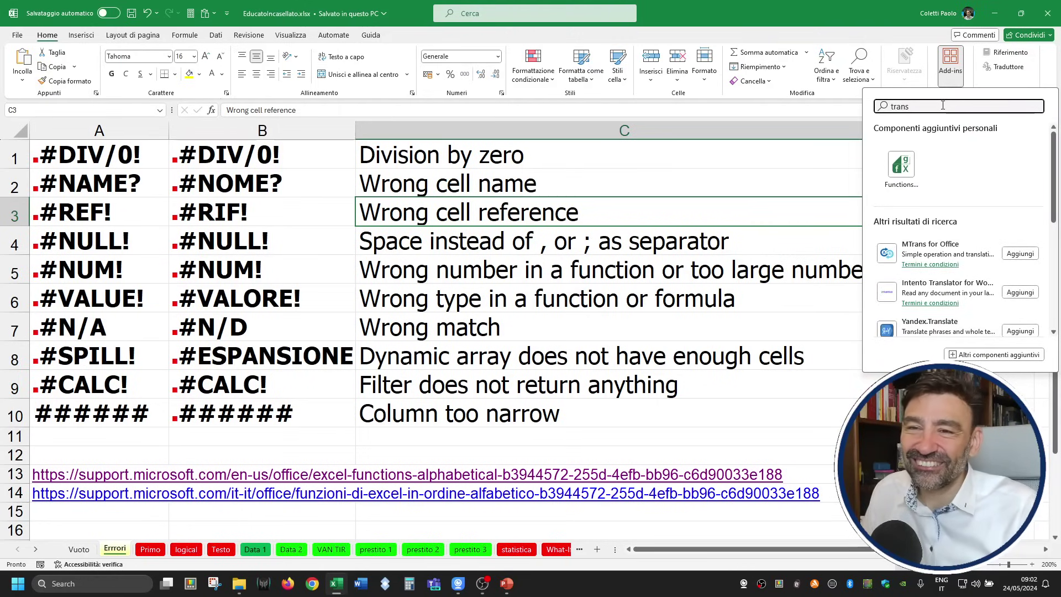
pyautogui.scroll(-1, 974, 298)
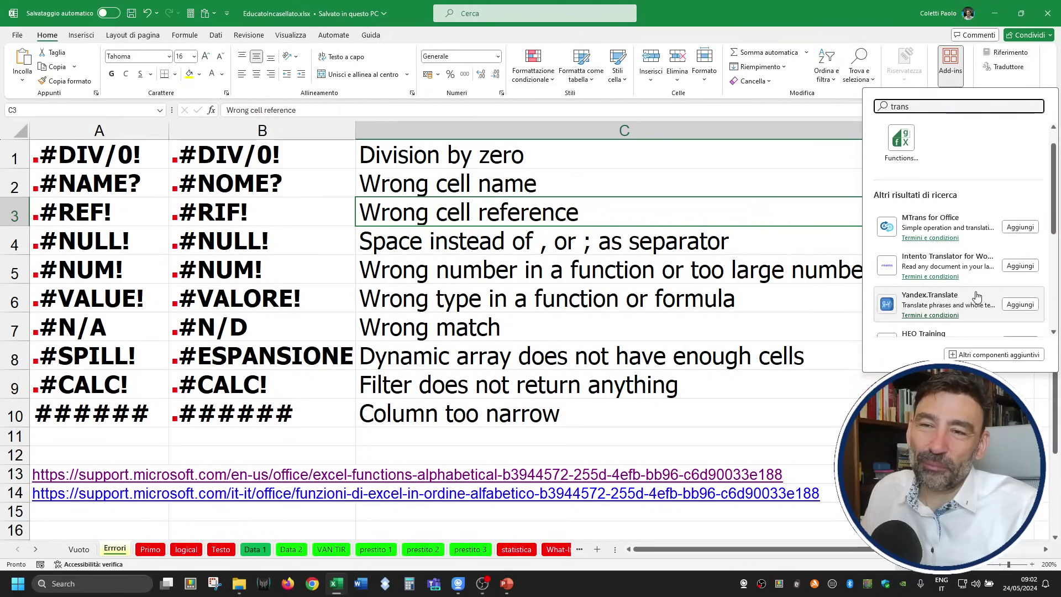
pyautogui.scroll(1, 977, 297)
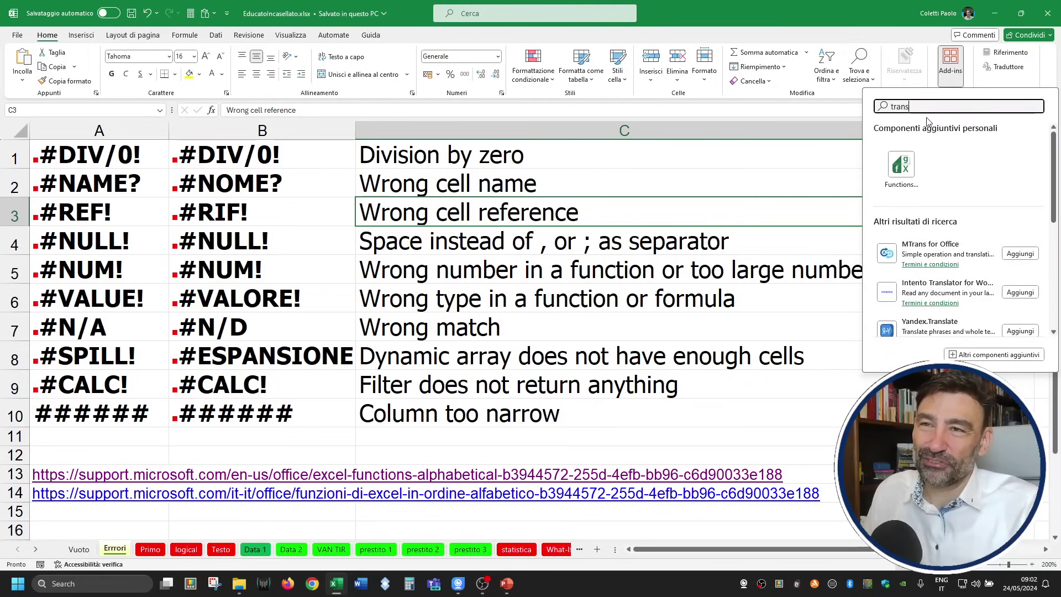
pyautogui.click(1009, 67)
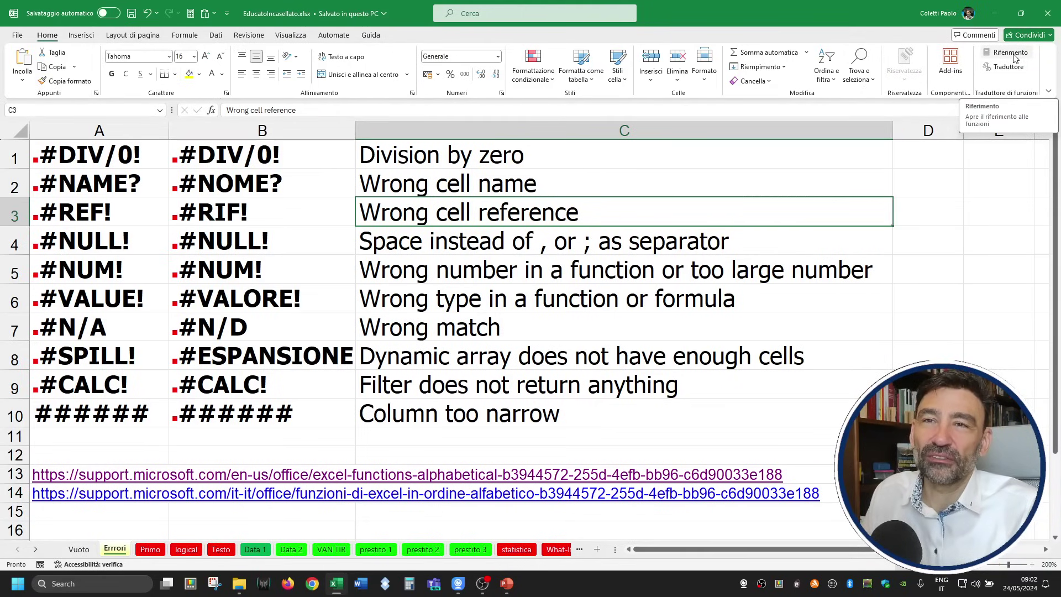
# Show the Function Translator reference with the Tutto (all) function category.
pyautogui.click(1011, 53)
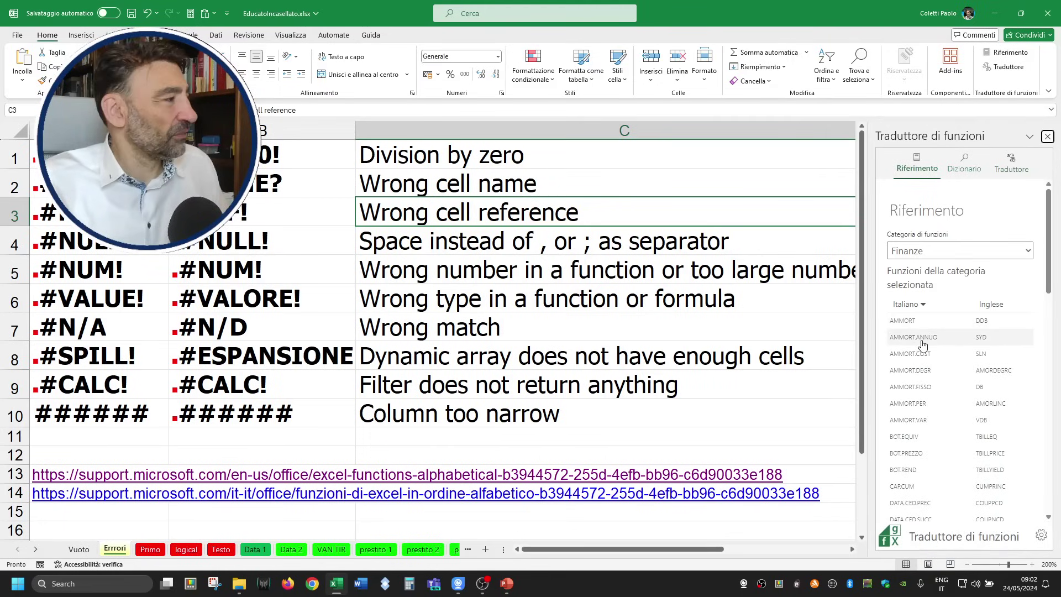
pyautogui.scroll(-3, 923, 354)
pyautogui.scroll(3, 934, 351)
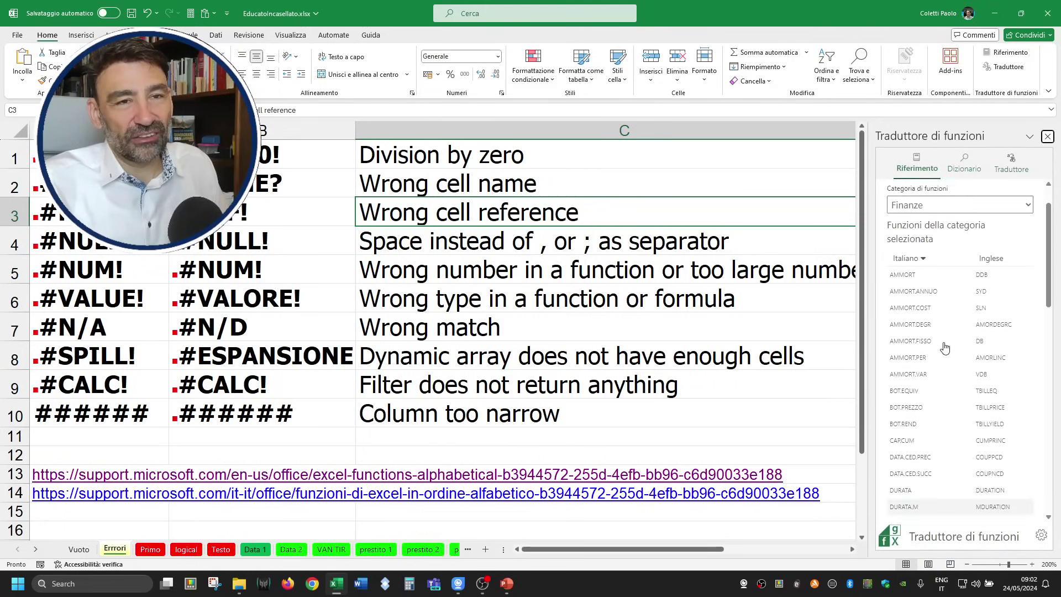
pyautogui.click(960, 251)
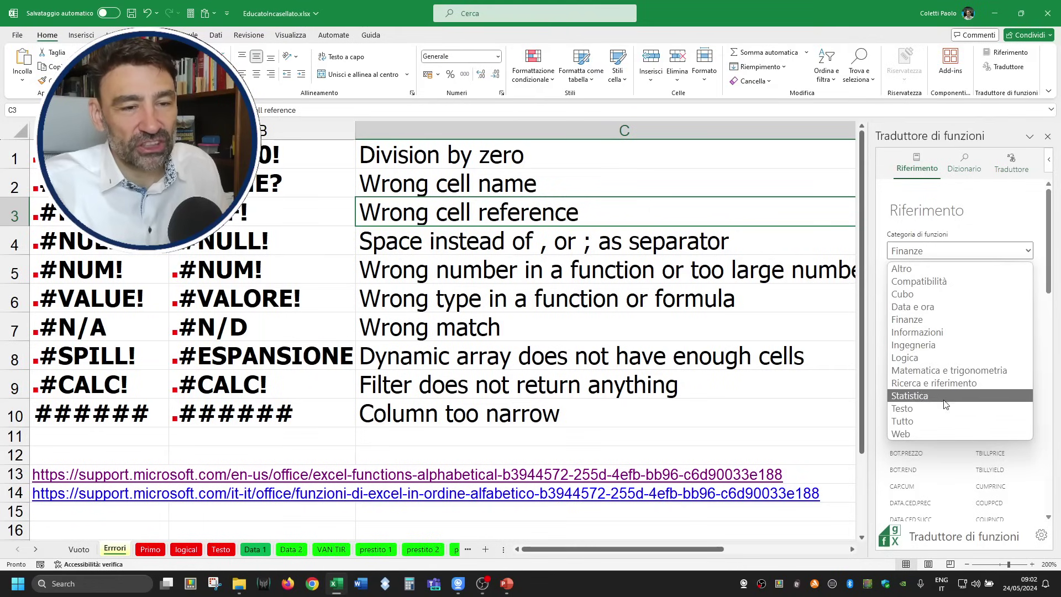
pyautogui.click(937, 420)
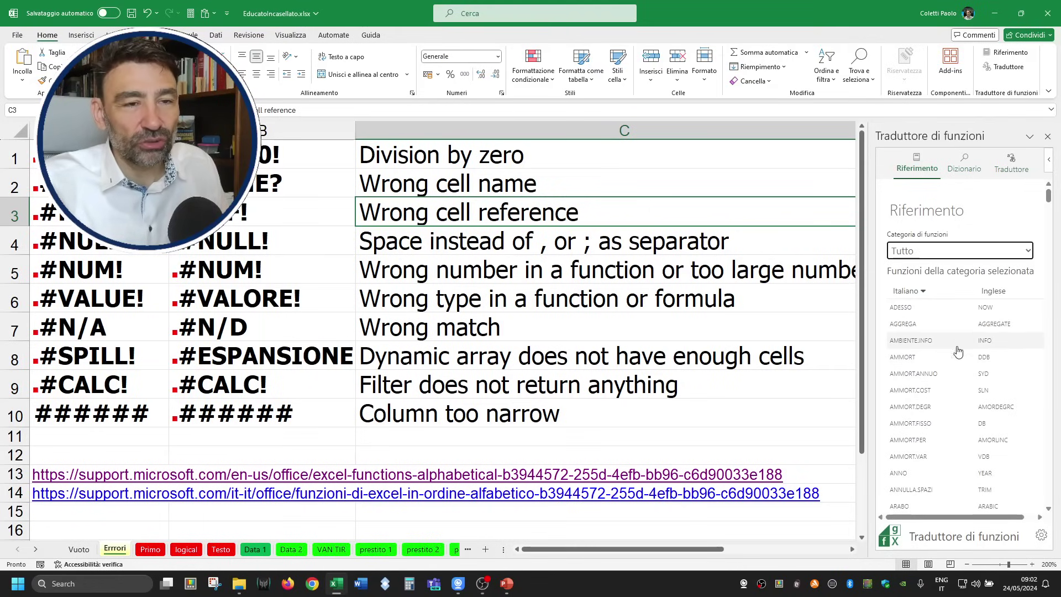
# Copy the complete Italian–English function name list and switch to Word.
pyautogui.moveTo(887, 271)
pyautogui.mouseDown()
pyautogui.moveTo(1004, 400)
pyautogui.moveTo(1023, 590)
pyautogui.mouseUp()
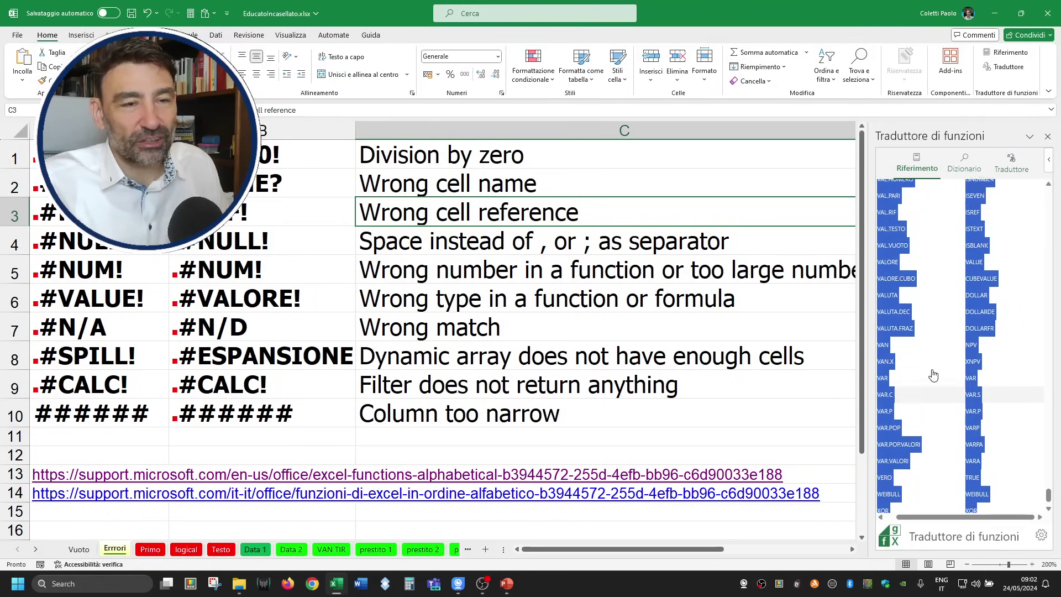
pyautogui.moveTo(1023, 591); pyautogui.dragTo(889, 274)
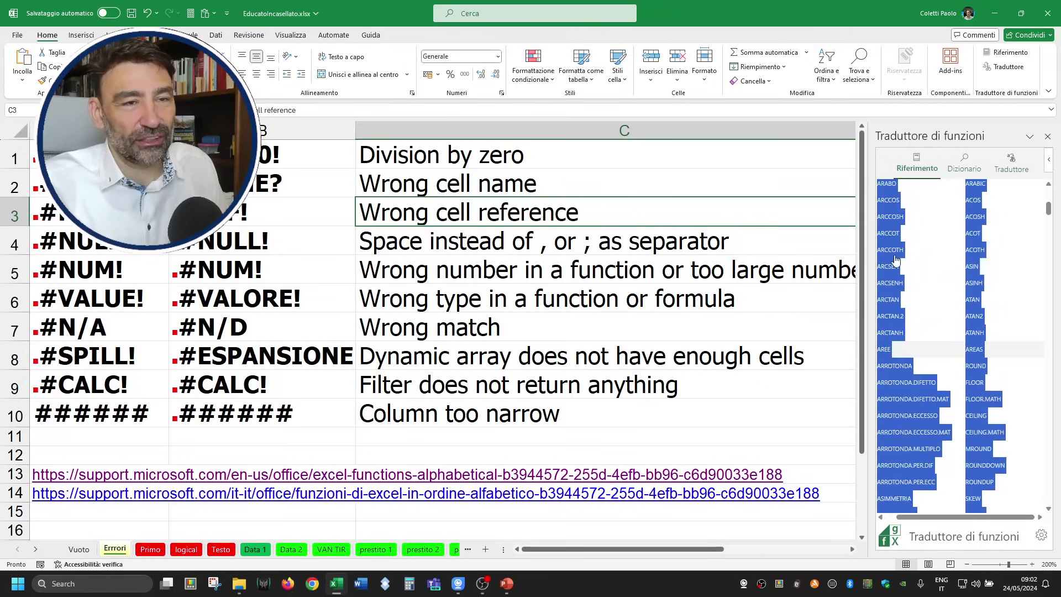
pyautogui.rightClick(885, 313)
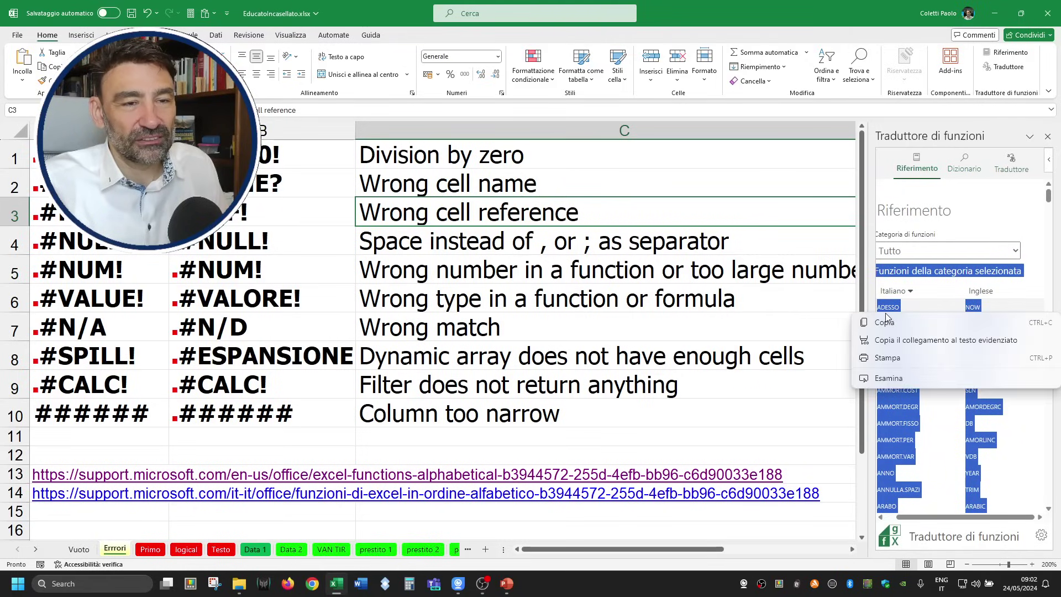
pyautogui.click(886, 327)
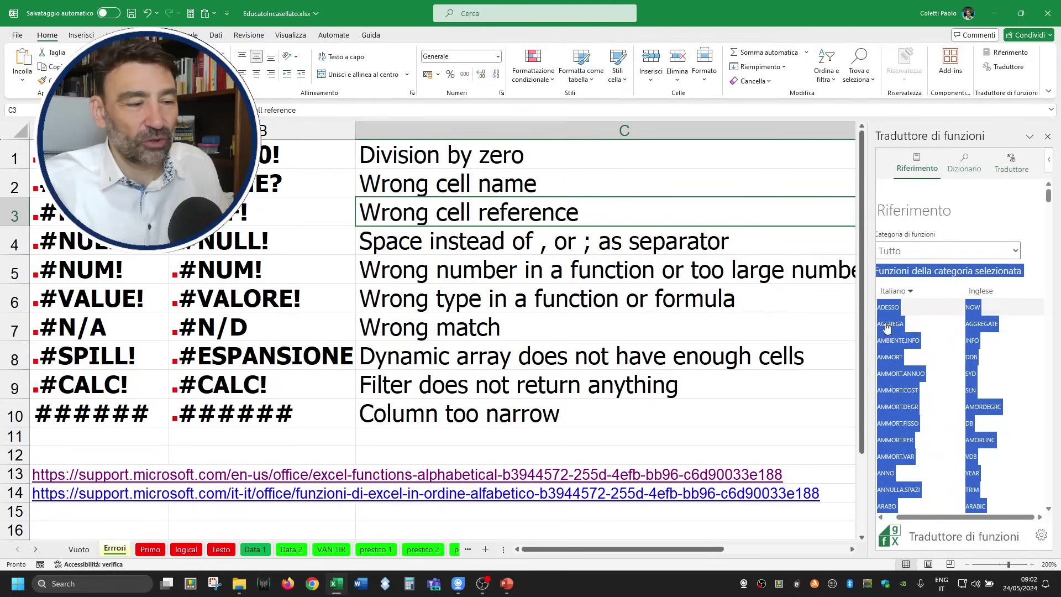
pyautogui.click(365, 589)
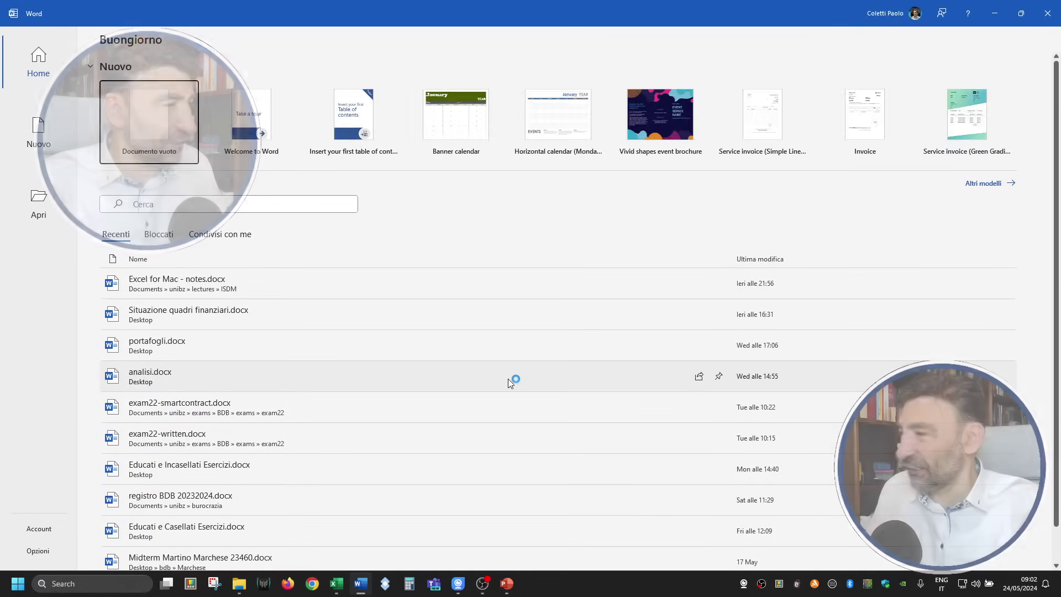
# Create a blank Word document and paste the copied Italian–English function list.
pyautogui.press('Escape')
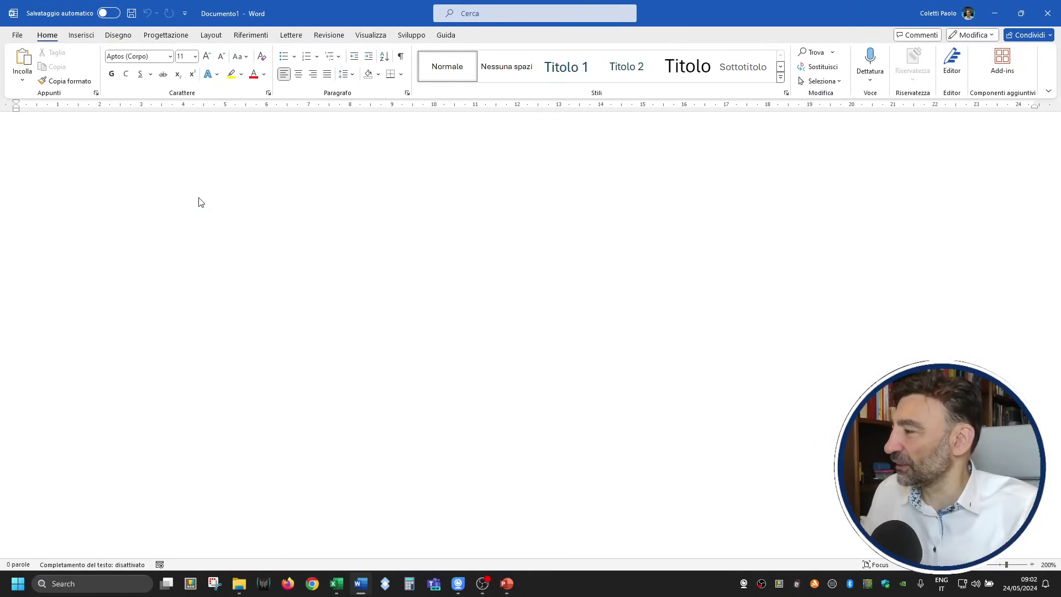
pyautogui.hotkey('ctrl', 'v')
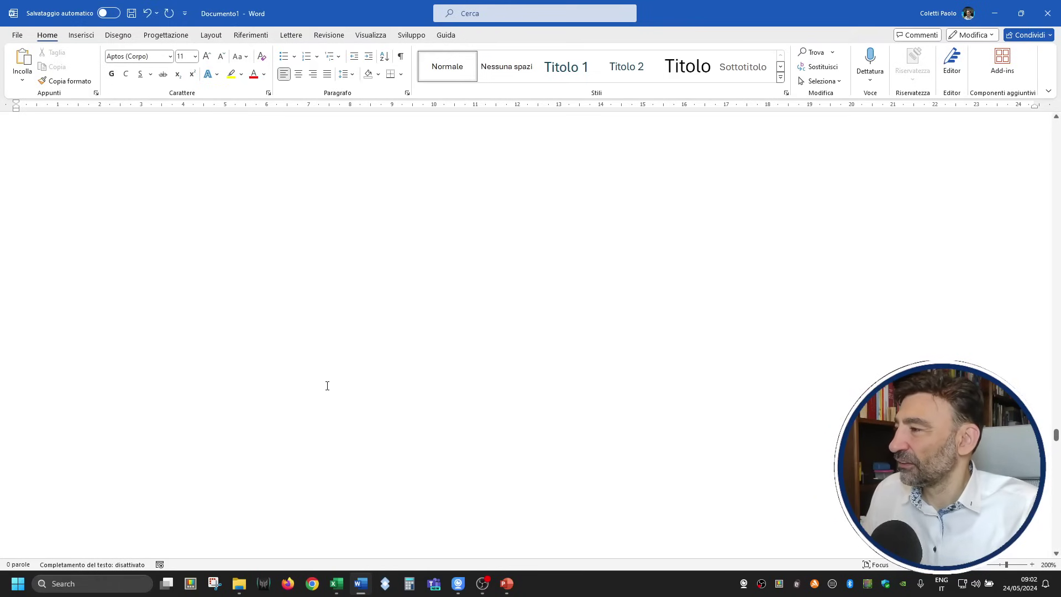
pyautogui.scroll(10, 327, 386)
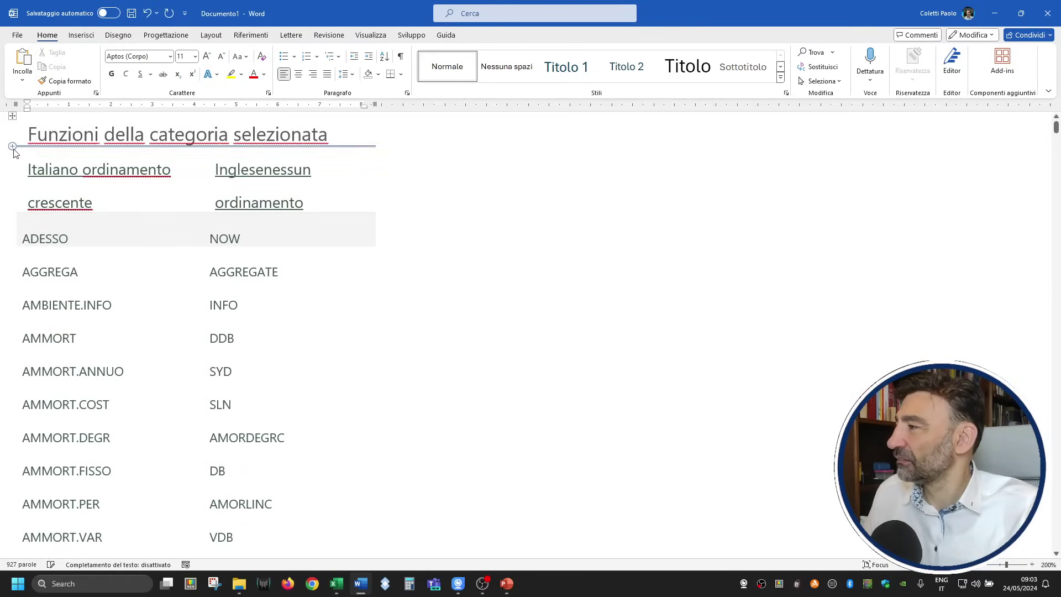
# Delete the two header rows so the table begins with ADESSO–NOW, then select the whole table.
pyautogui.click(12, 115)
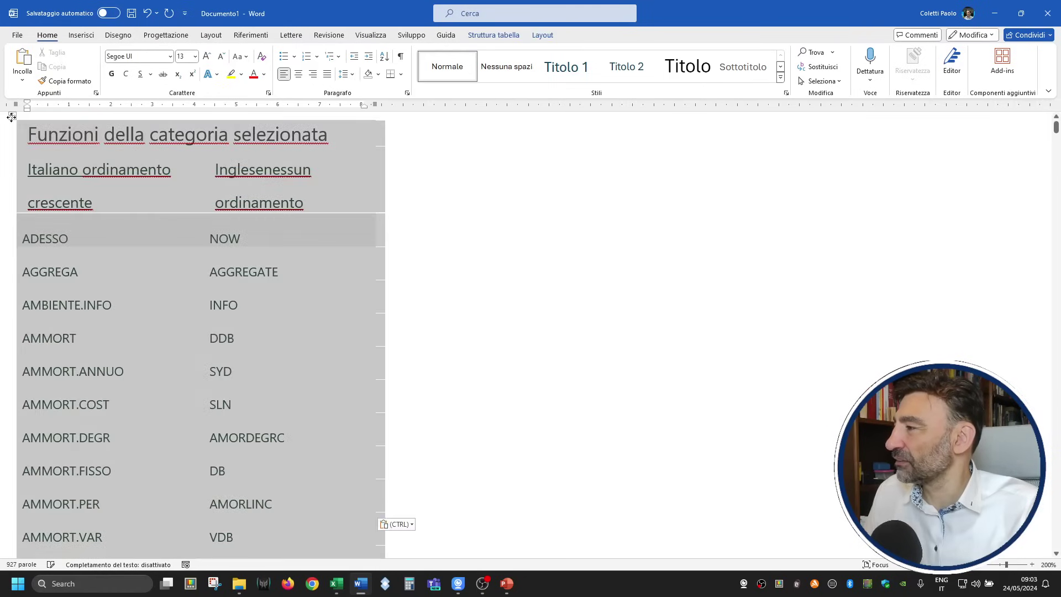
pyautogui.click(463, 189)
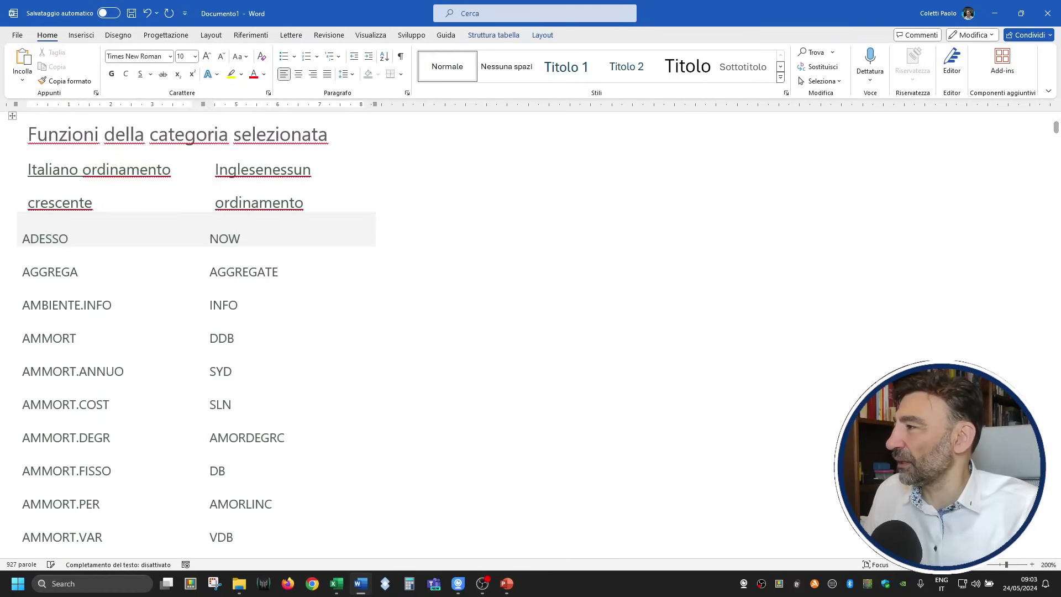
pyautogui.moveTo(3, 141); pyautogui.dragTo(1, 163)
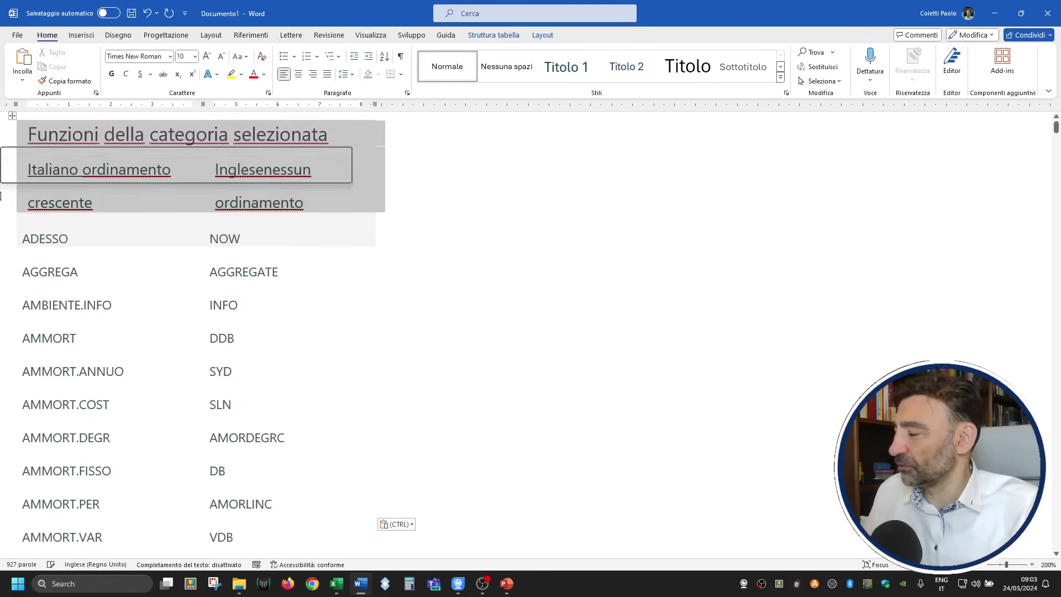
pyautogui.press('BackSpace')
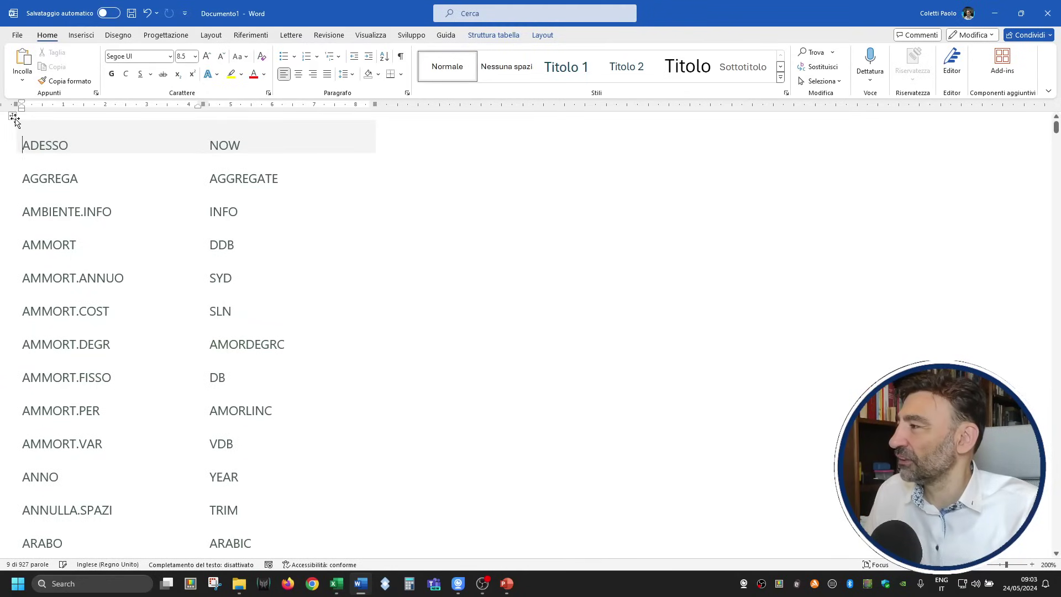
pyautogui.click(13, 117)
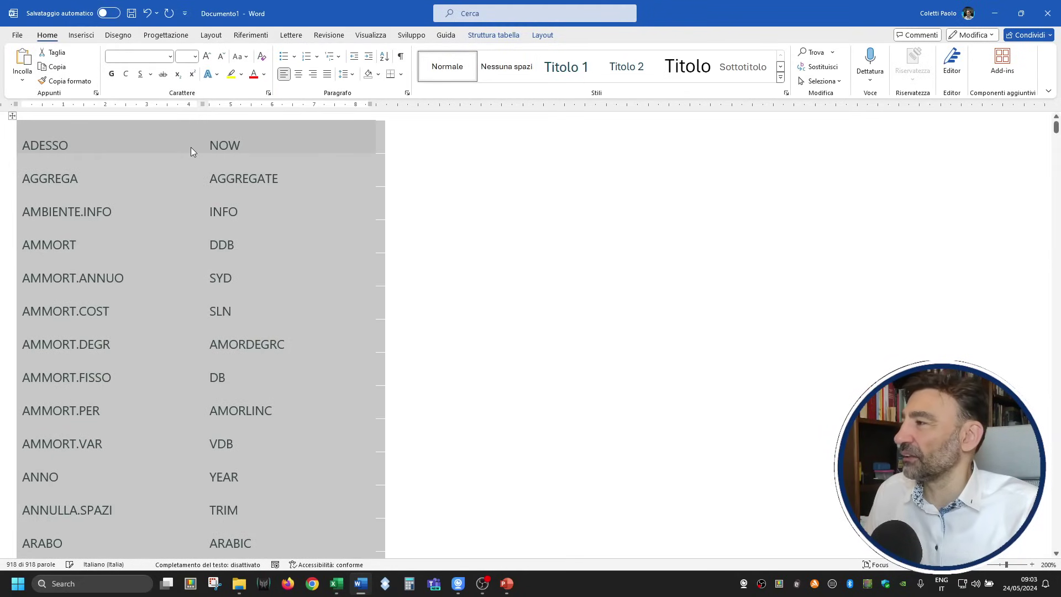
pyautogui.rightClick(248, 149)
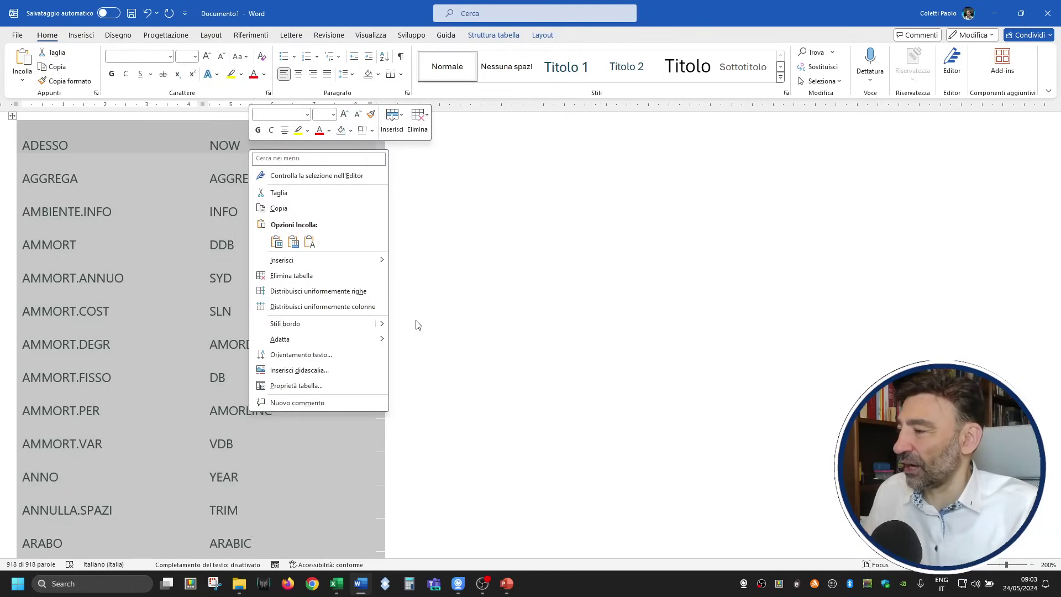
pyautogui.press('Escape')
pyautogui.click(75, 145)
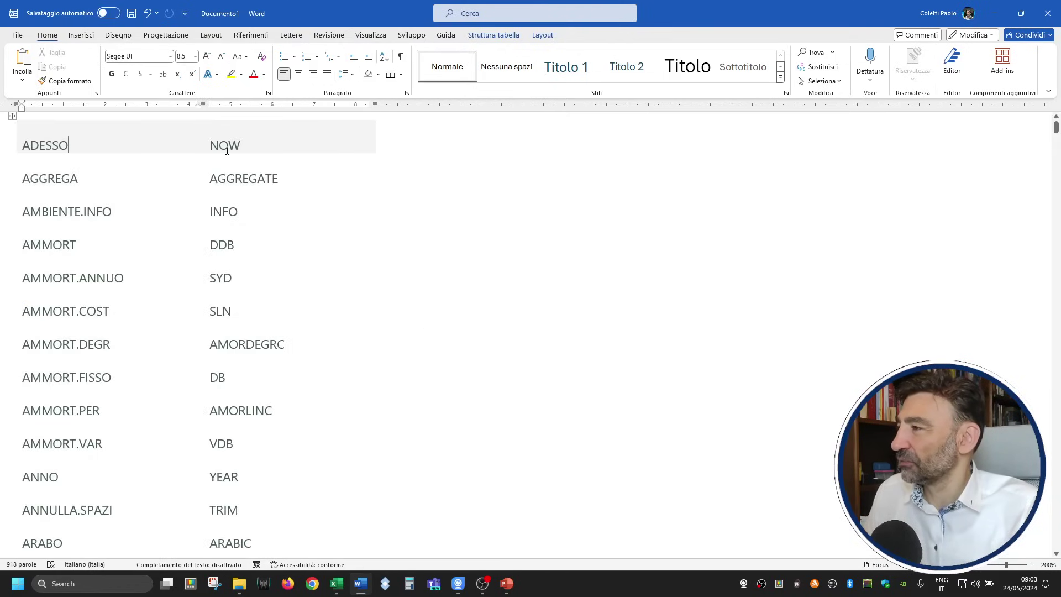
pyautogui.click(11, 116)
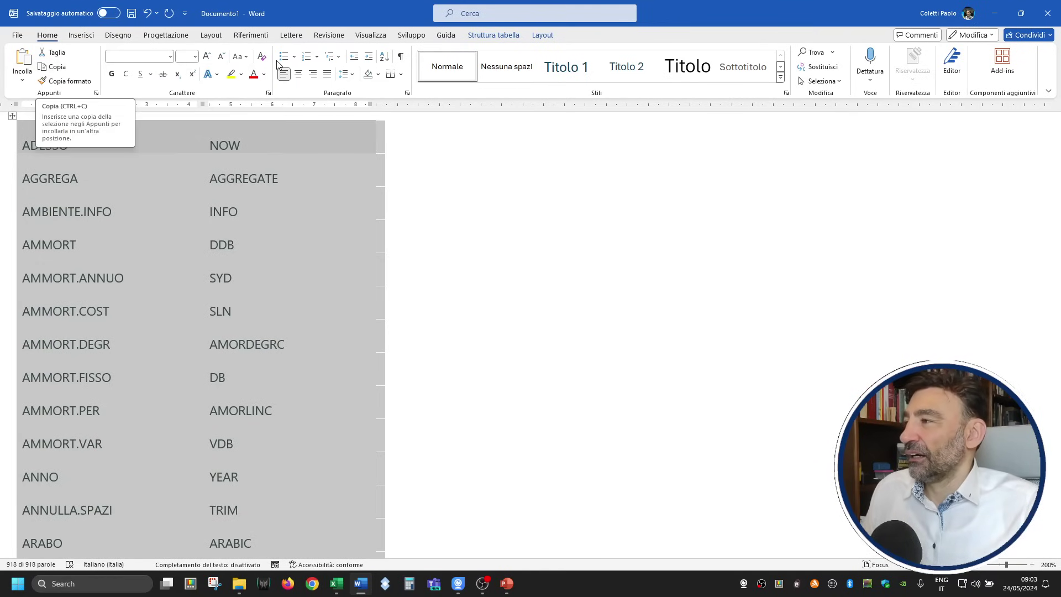
# Save the document as funzioni.docx on the Desktop and minimize Word.
pyautogui.click(376, 196)
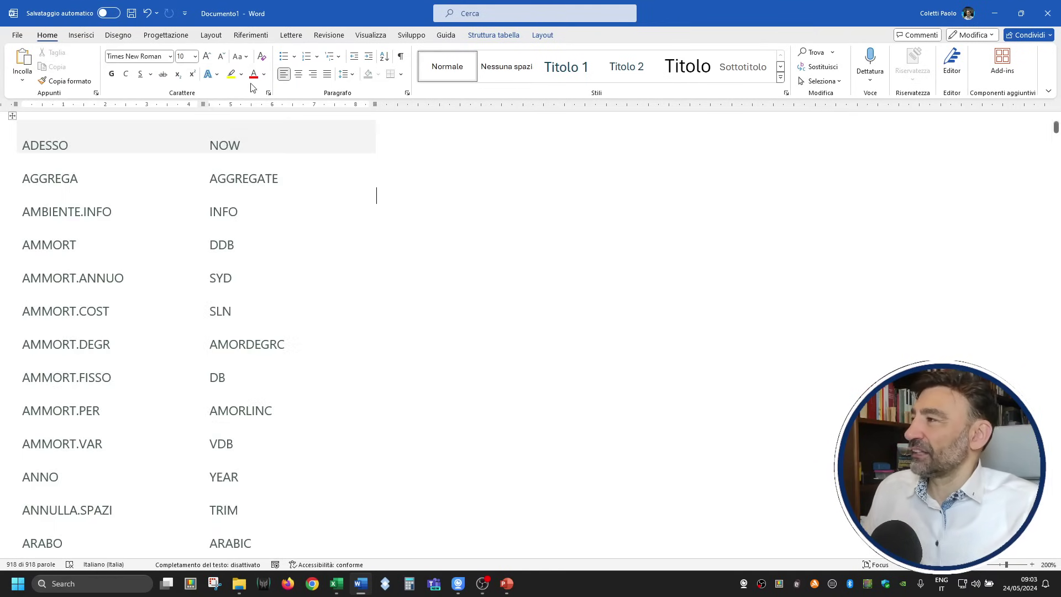
pyautogui.click(131, 14)
pyautogui.click(528, 309)
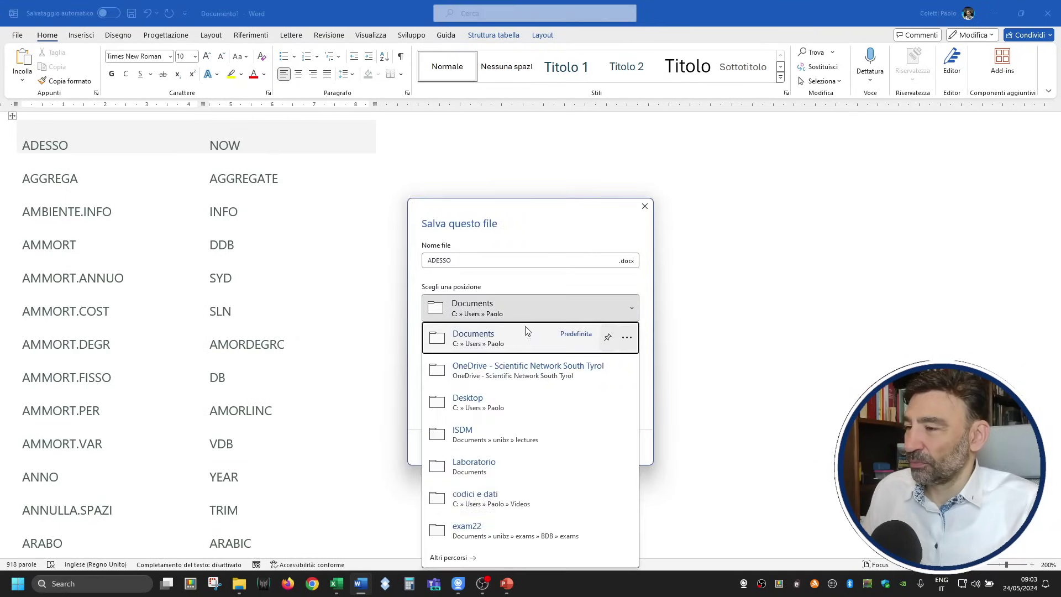
pyautogui.click(514, 398)
pyautogui.doubleClick(442, 261)
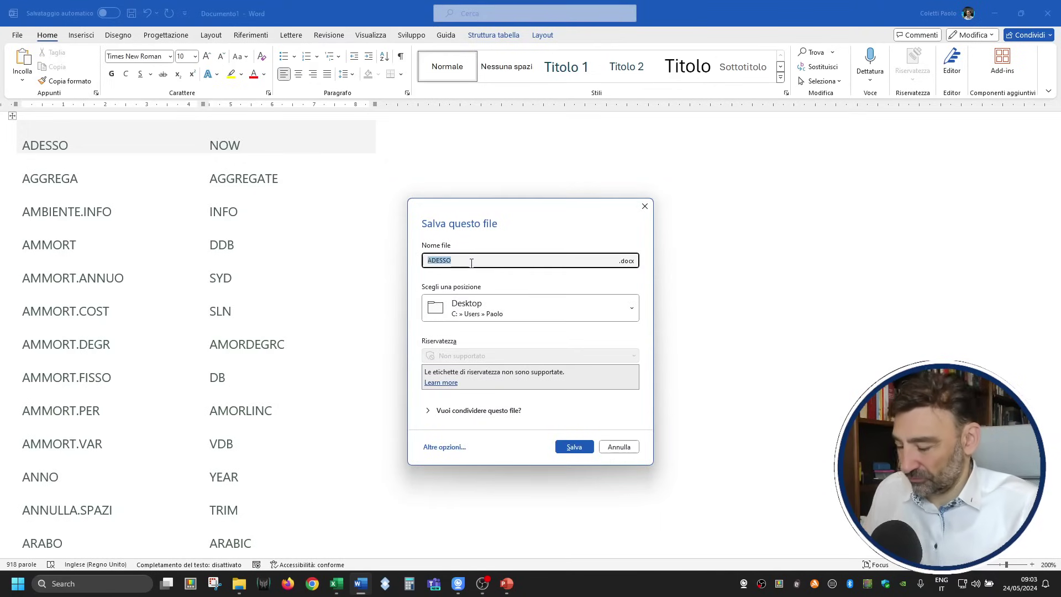
pyautogui.write('funzioni')
pyautogui.press('Return')
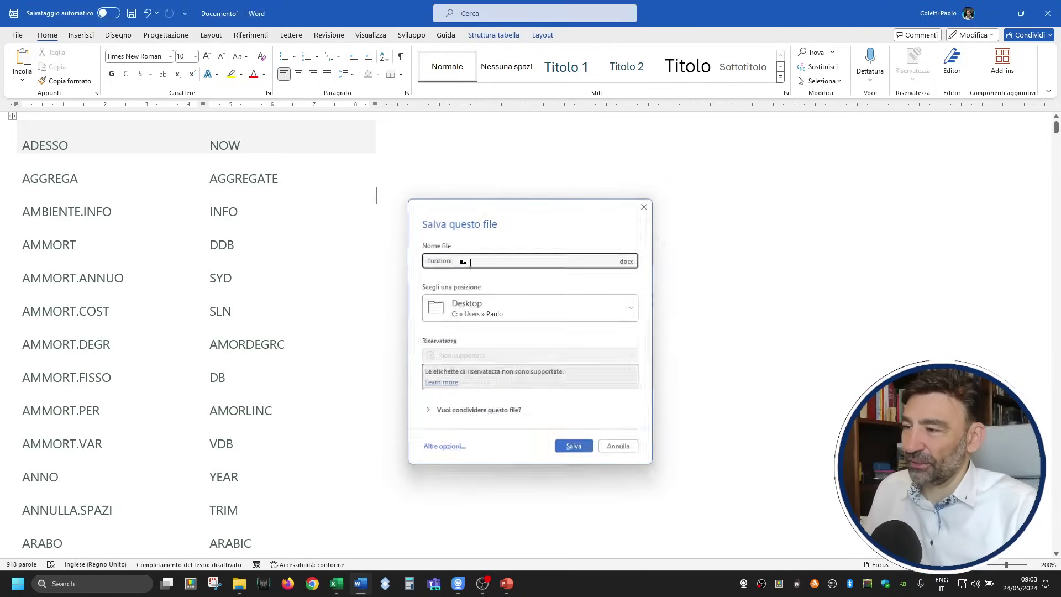
pyautogui.click(998, 12)
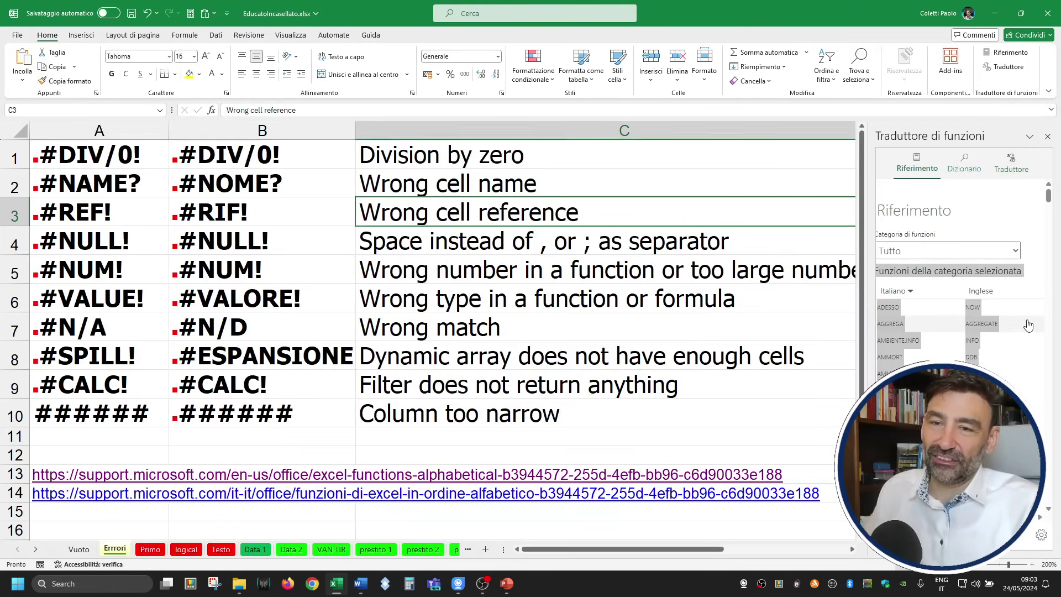
# Filter the function translator to the Matematica e trigonometria category.
pyautogui.click(992, 250)
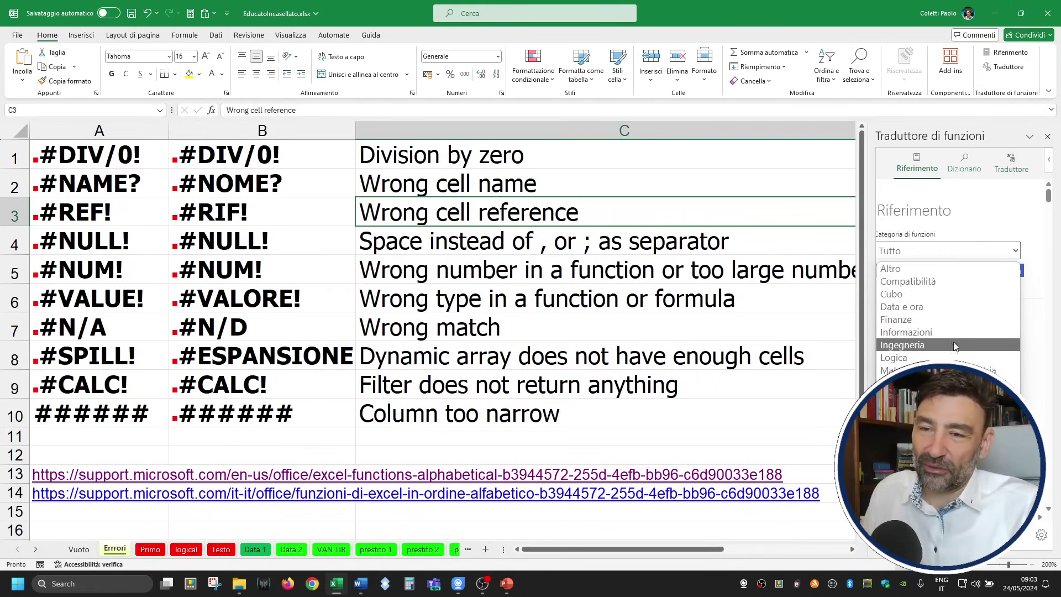
pyautogui.click(988, 370)
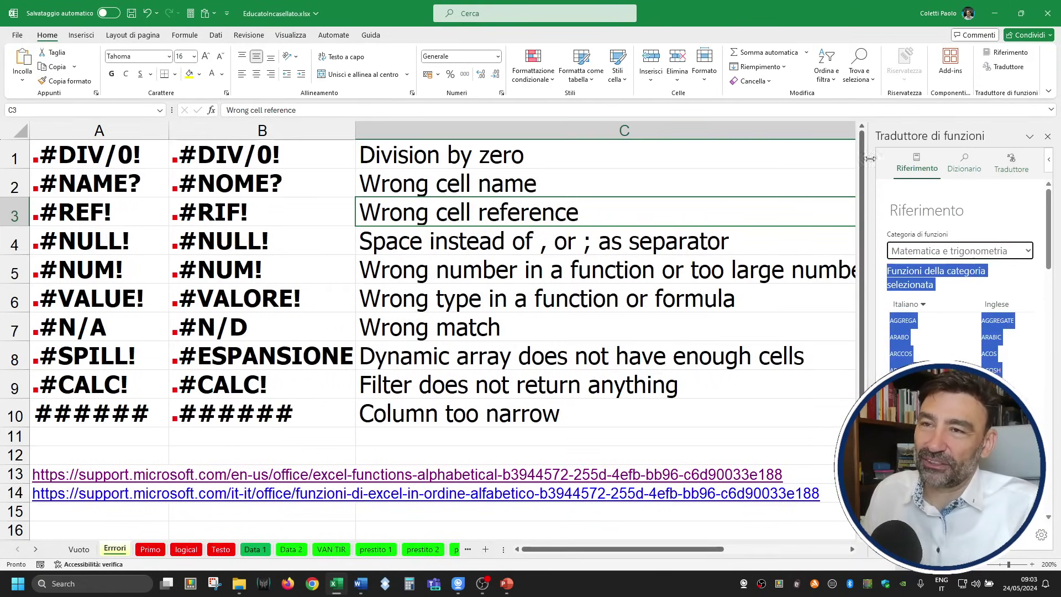
pyautogui.click(1025, 216)
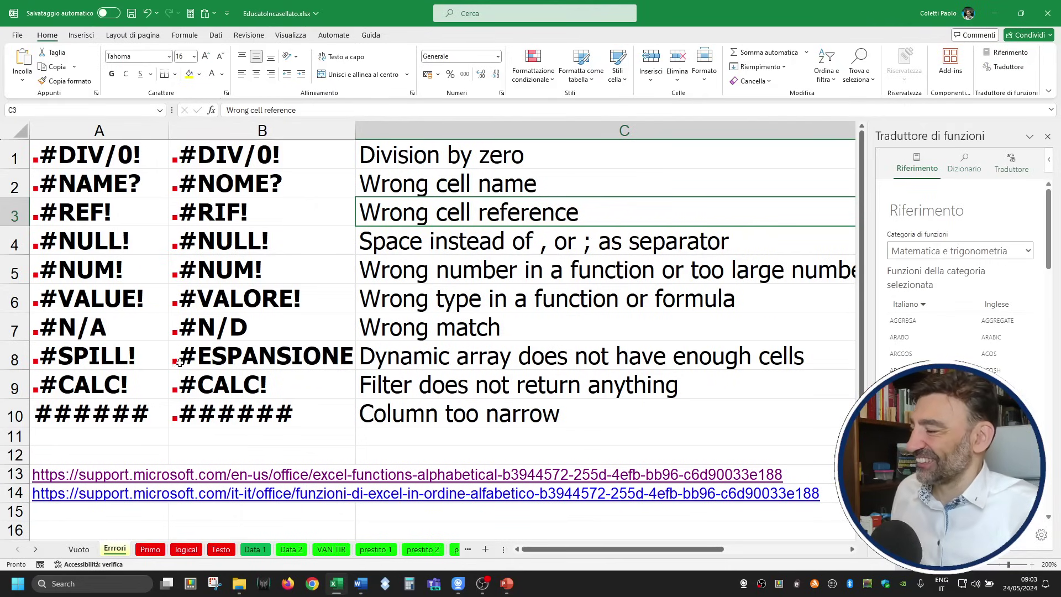
pyautogui.hotkey('alt', 'Tab')
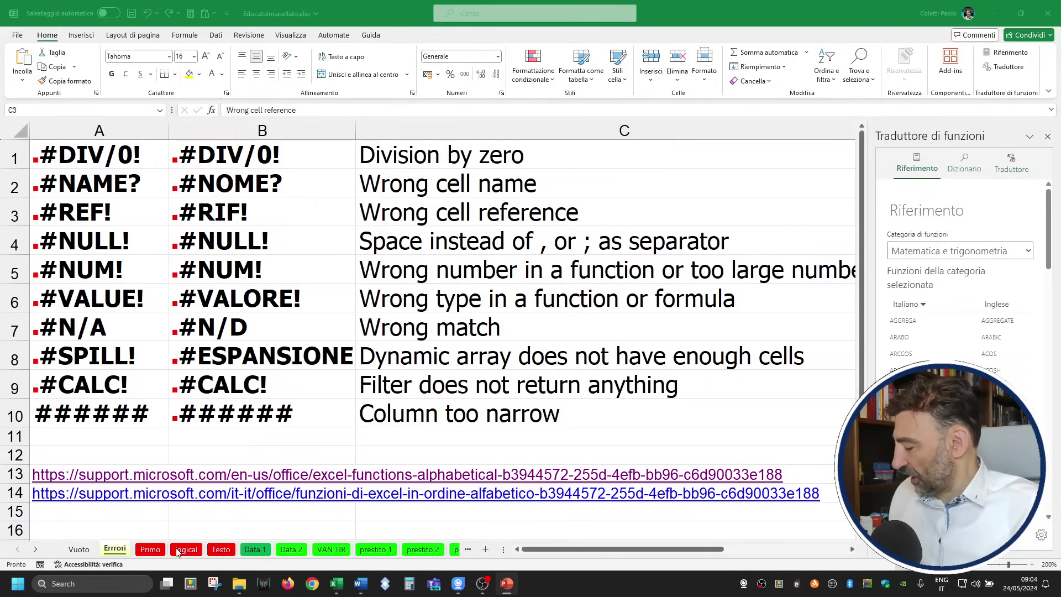
# Switch to the logical sheet, select G2, and close the Traduttore di funzioni pane.
pyautogui.click(200, 558)
pyautogui.click(198, 549)
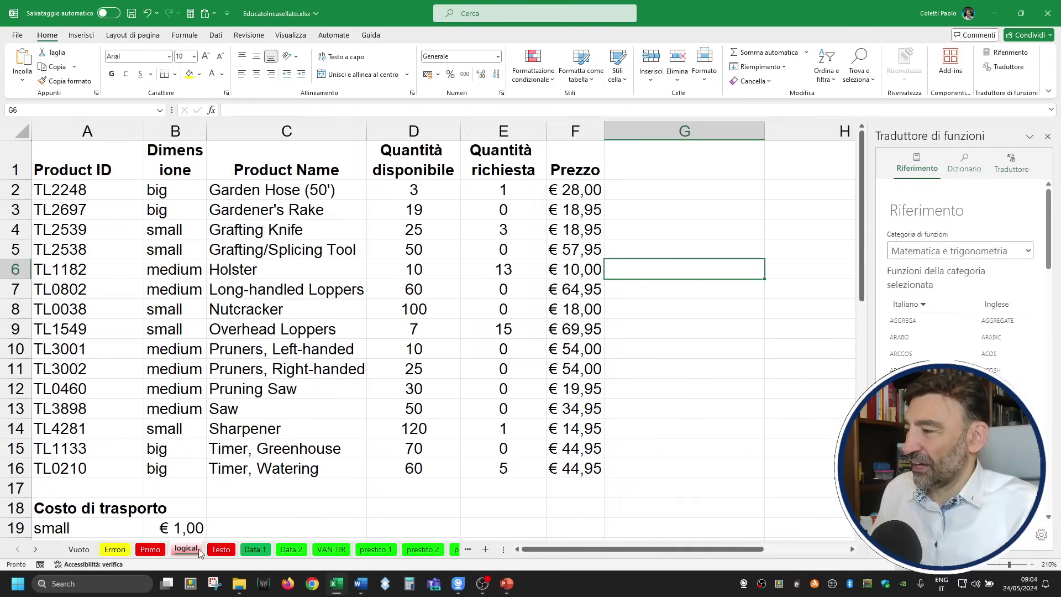
pyautogui.click(638, 196)
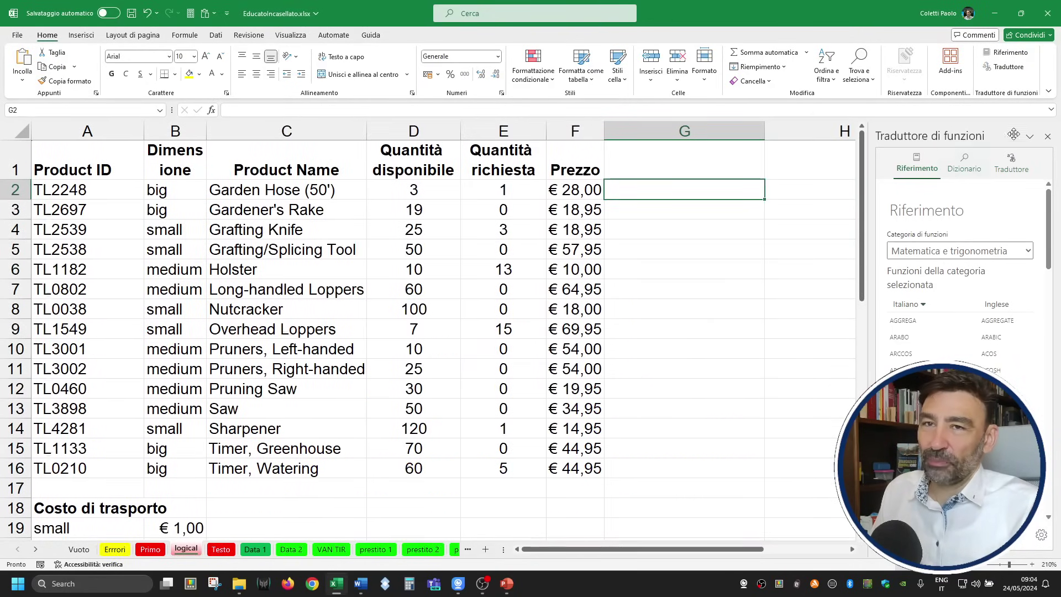
pyautogui.click(1048, 137)
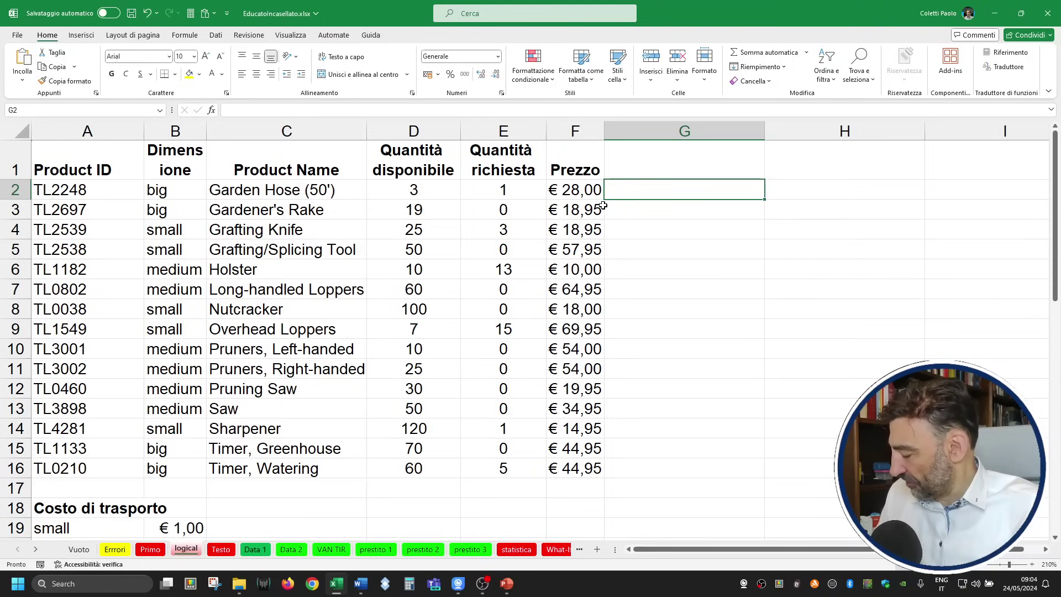
# Compare F2 and G2 on the Primo sheet, select quantities D2:D16, then pick G2.
pyautogui.click(587, 196)
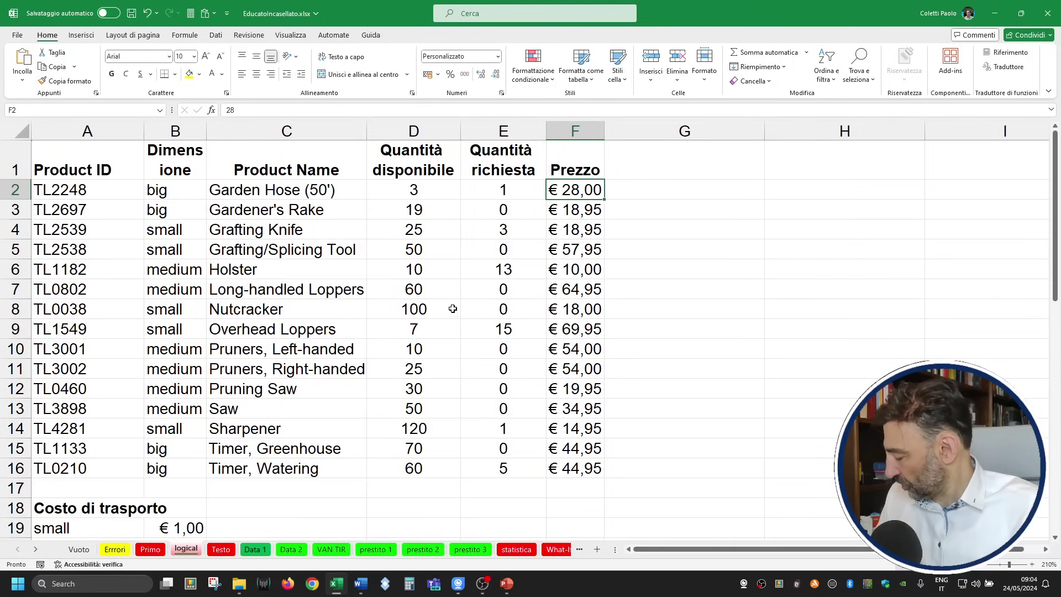
pyautogui.click(150, 549)
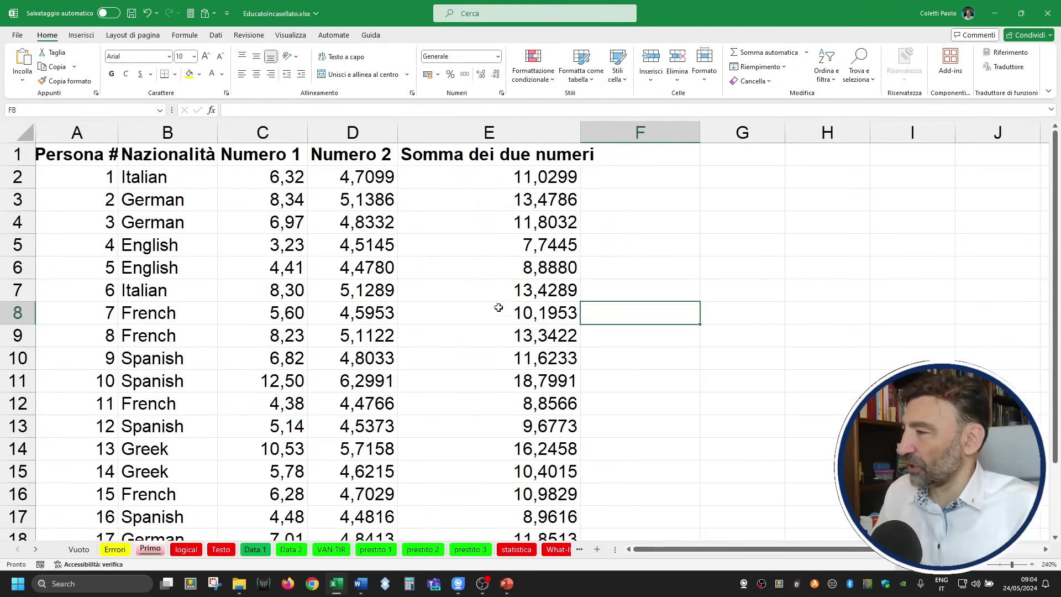
pyautogui.click(650, 173)
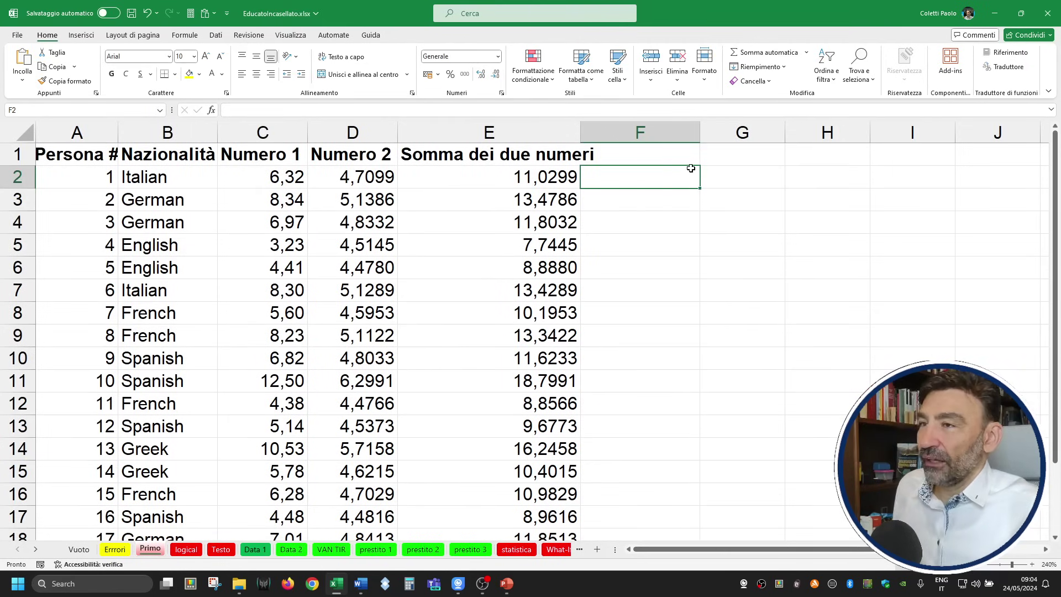
pyautogui.click(735, 176)
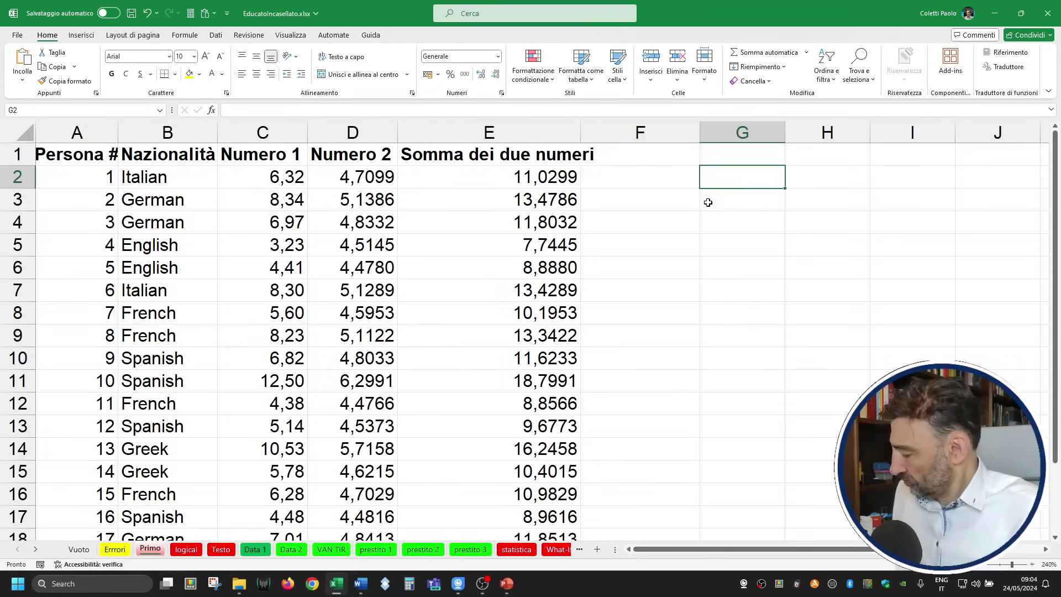
pyautogui.click(187, 549)
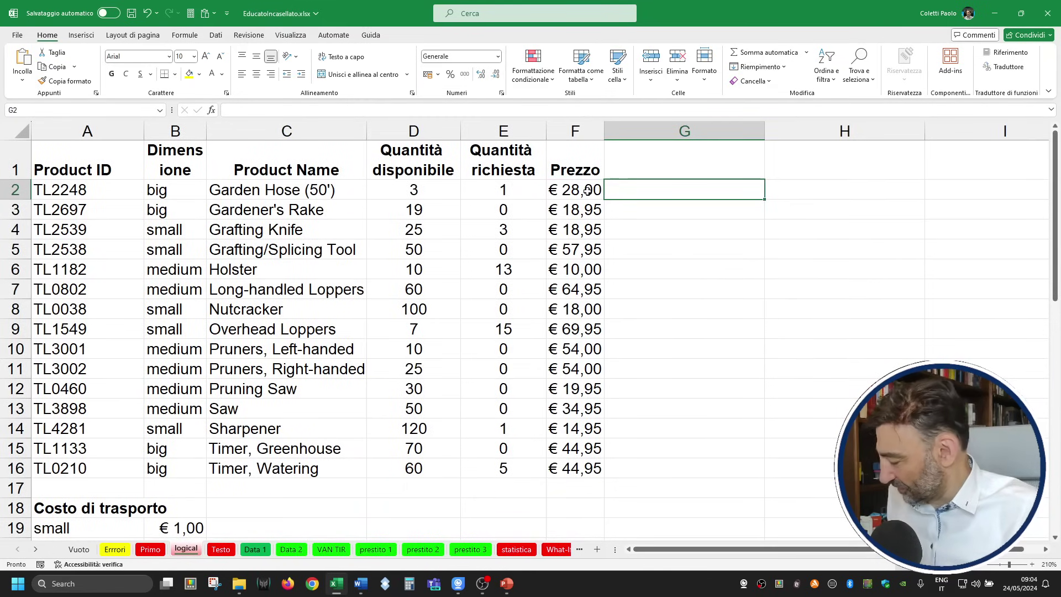
pyautogui.moveTo(458, 188); pyautogui.dragTo(434, 464)
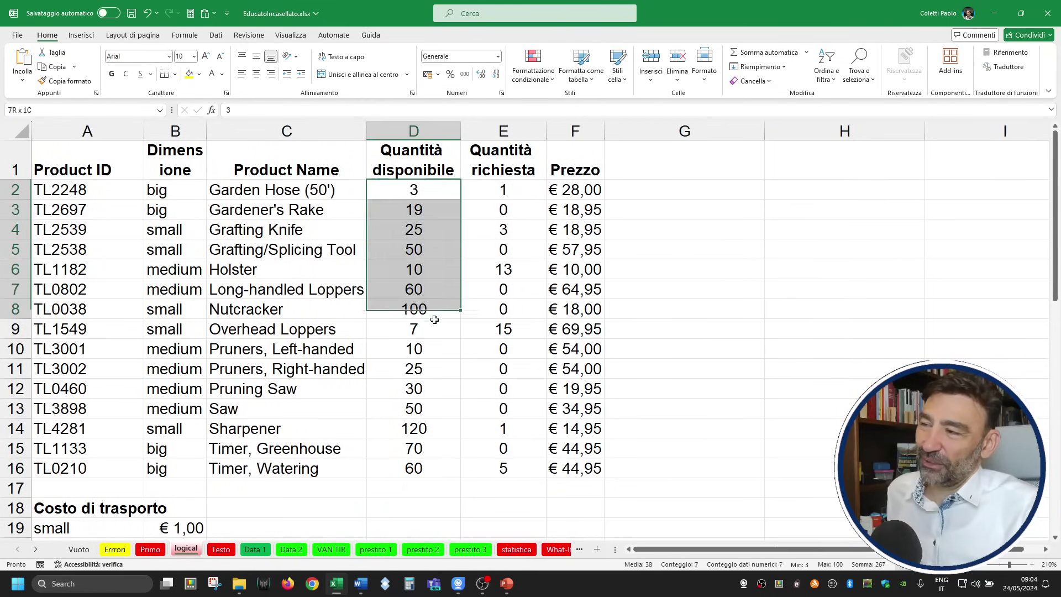
pyautogui.click(722, 198)
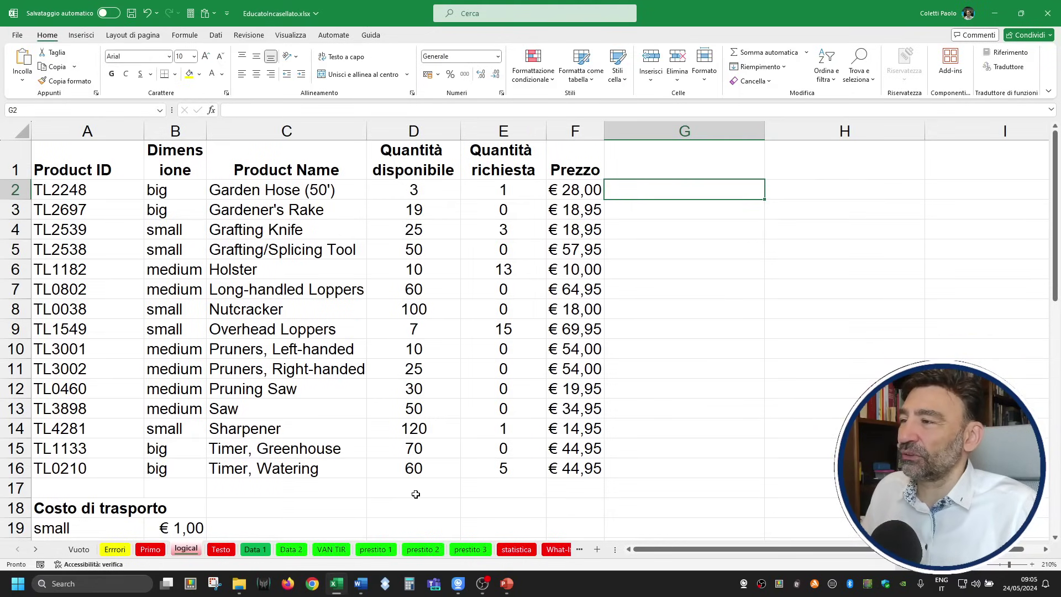
# Start the square-root formula =RADQ( in G2, using the Italian function name.
pyautogui.write('=')
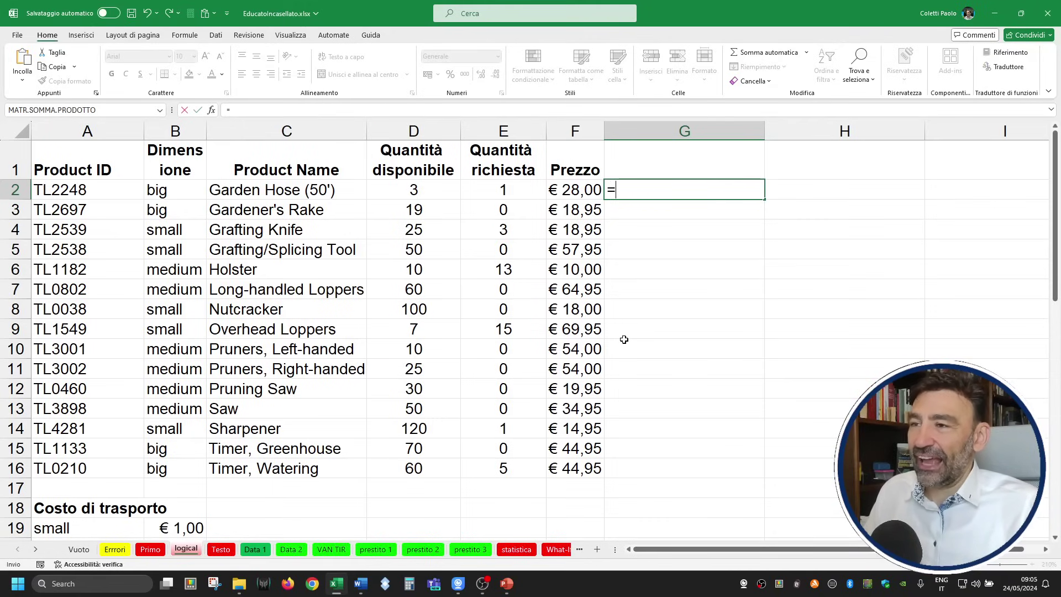
pyautogui.write('SQ')
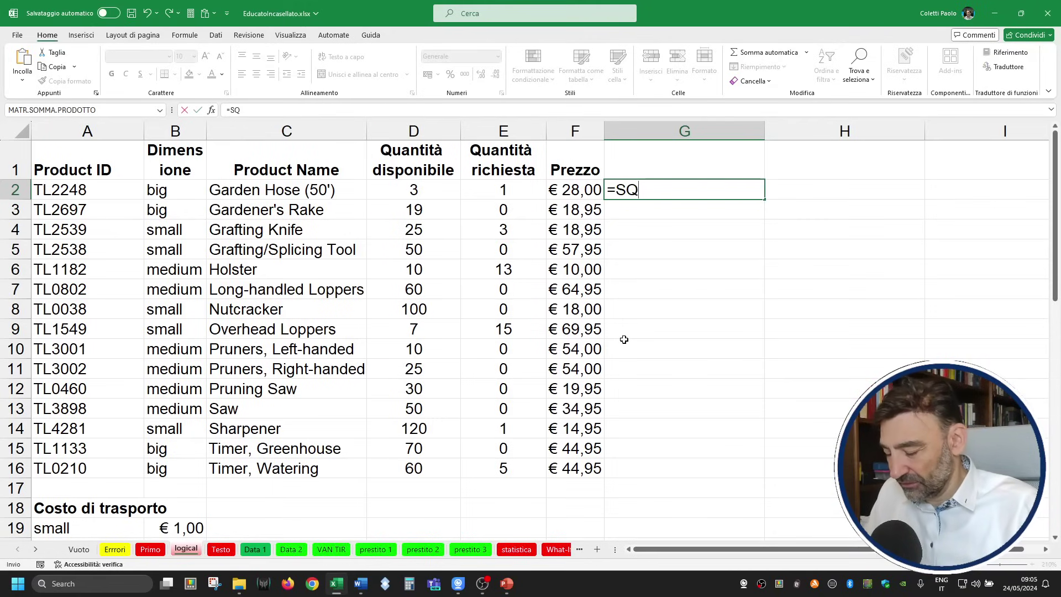
pyautogui.write('RT')
pyautogui.press('BackSpace')
pyautogui.press('BackSpace')
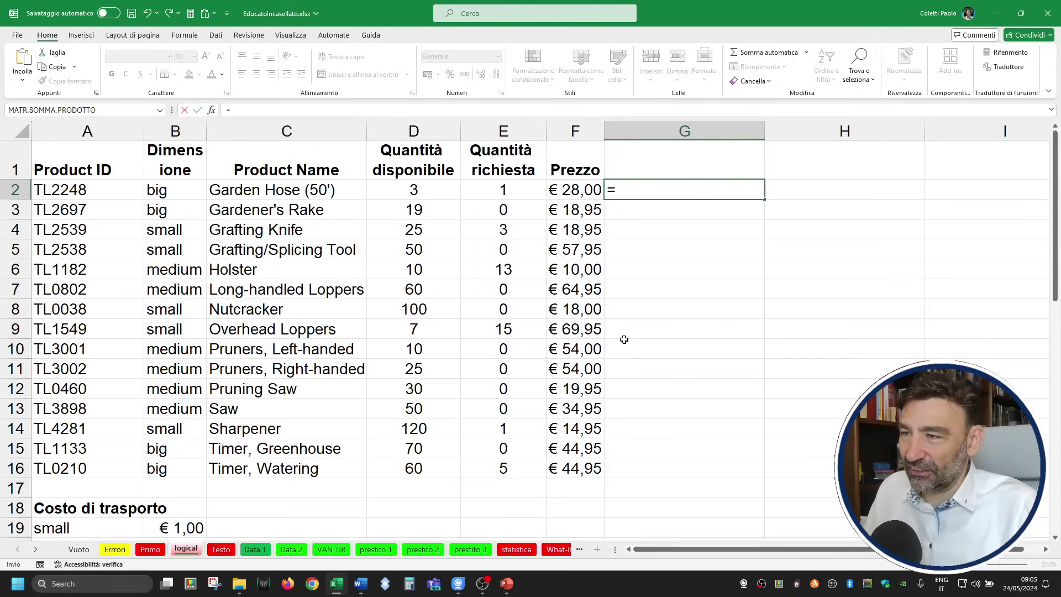
pyautogui.write('RAD')
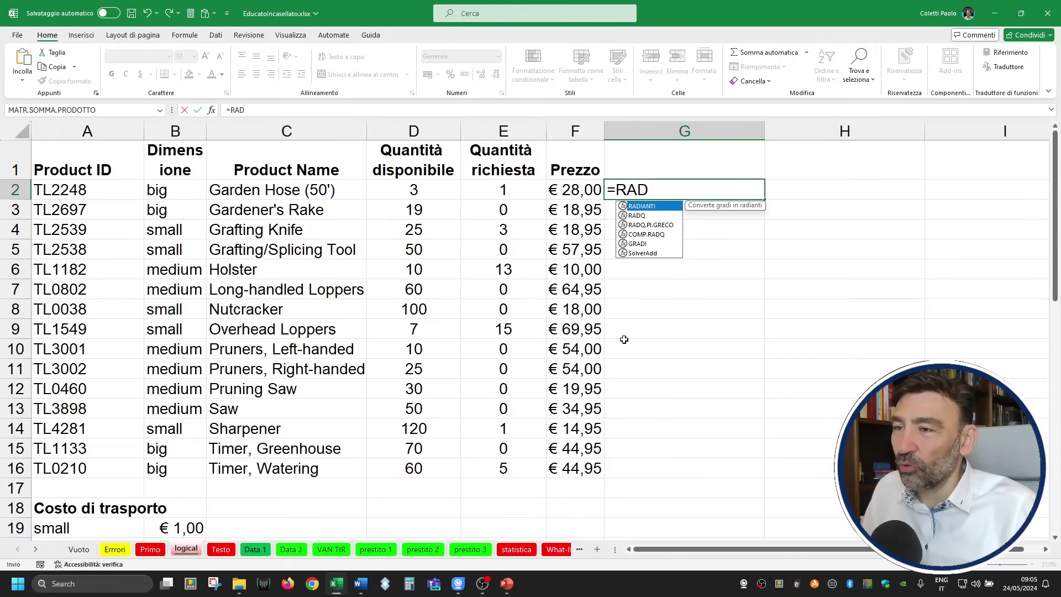
pyautogui.press('Down')
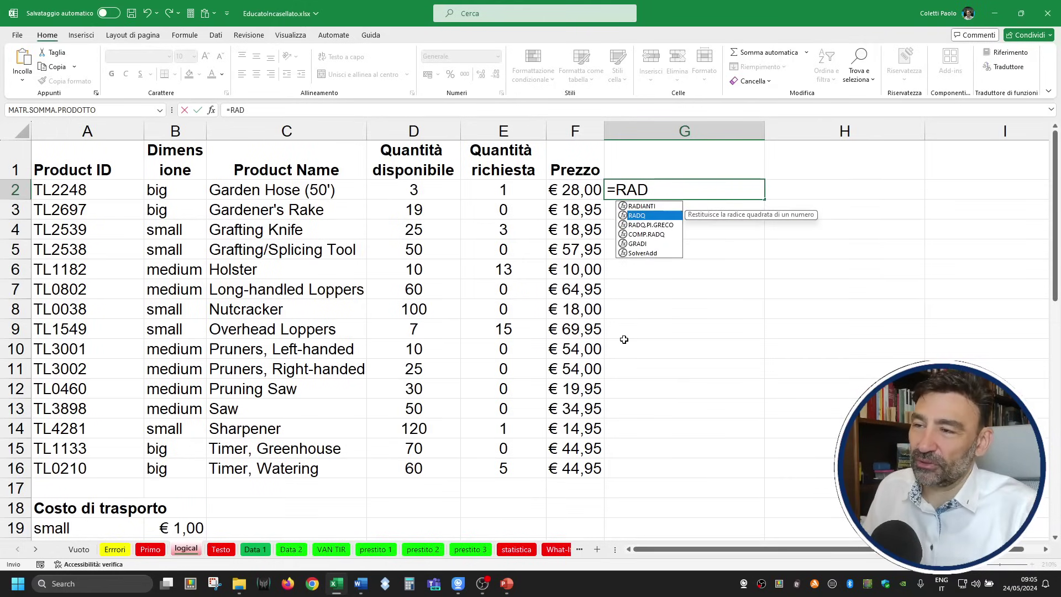
pyautogui.press('Tab')
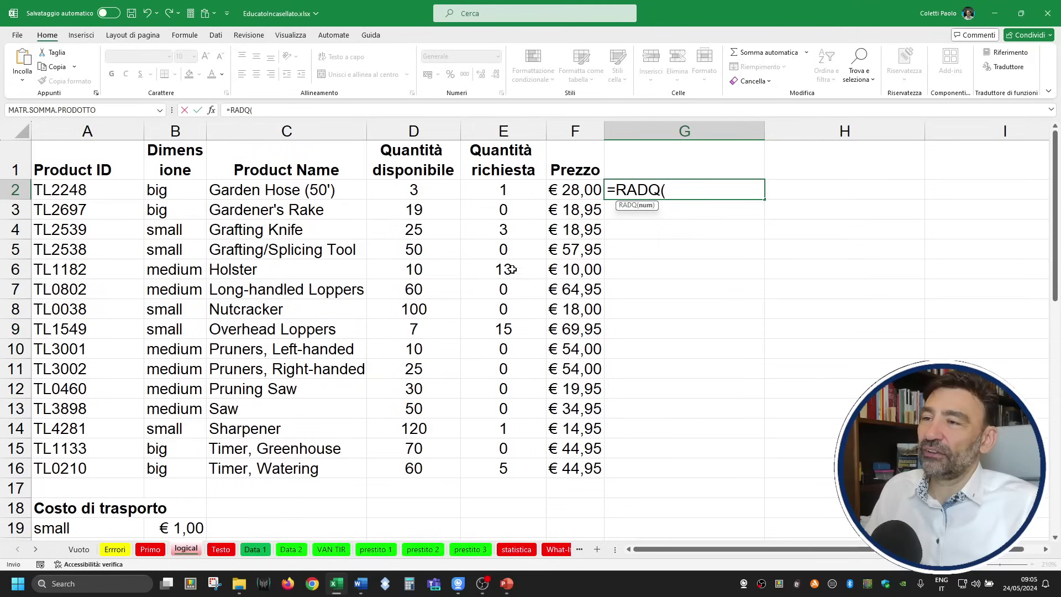
pyautogui.press('BackSpace')
pyautogui.press('BackSpace')
pyautogui.press('BackSpace')
pyautogui.press('BackSpace')
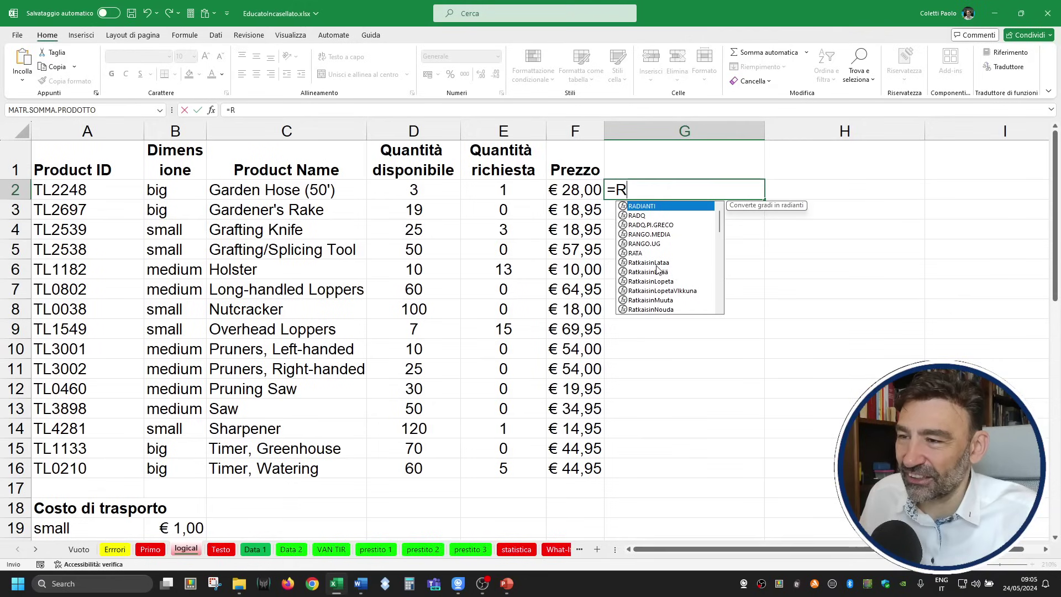
pyautogui.write('AD')
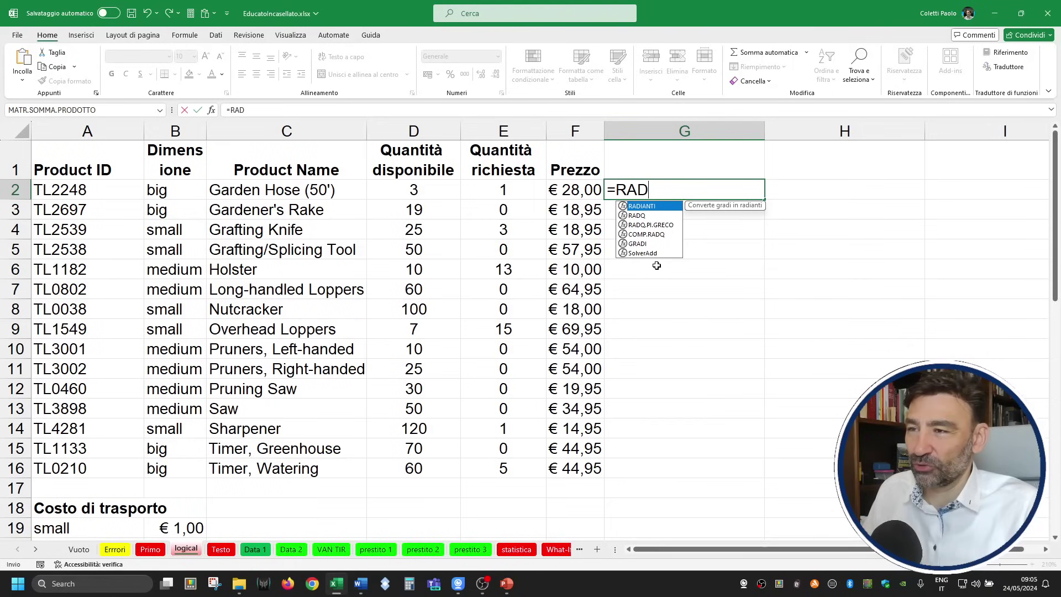
pyautogui.write('Q')
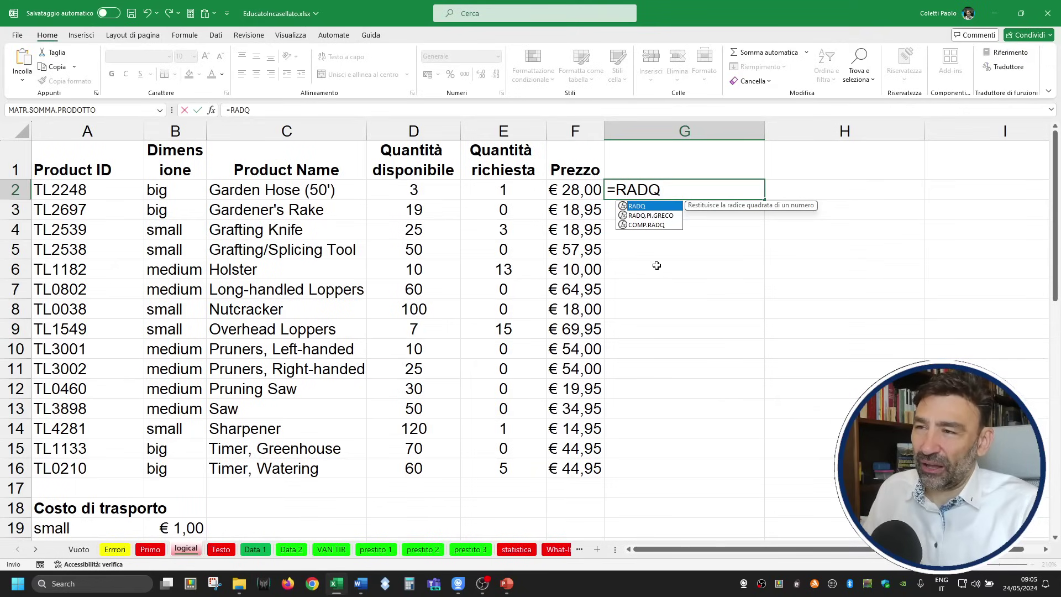
pyautogui.write('(')
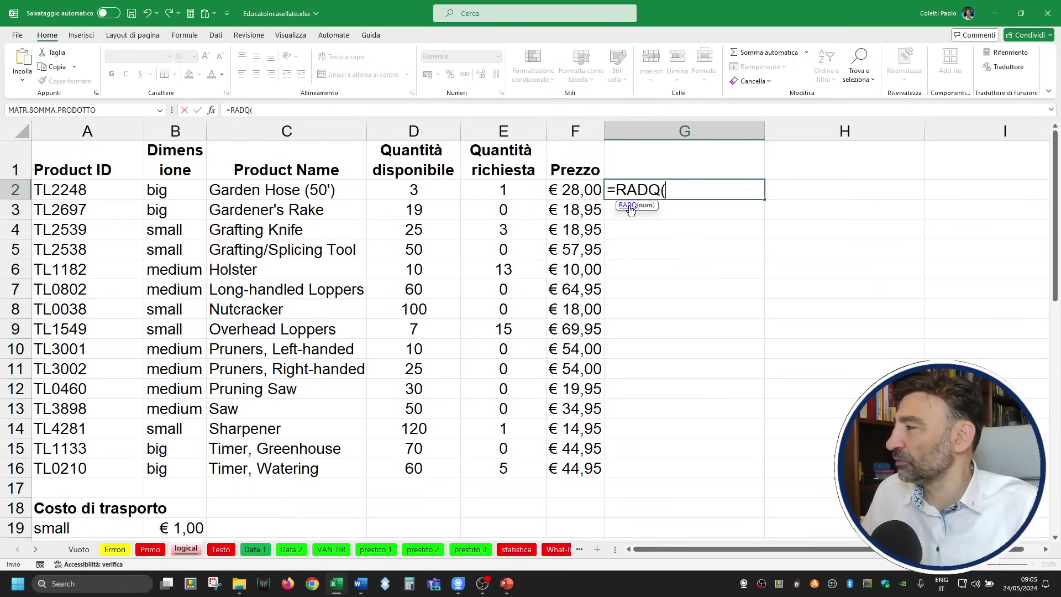
# Open the RADQ help article in the Guida pane and read through its #NUM! notes.
pyautogui.click(628, 206)
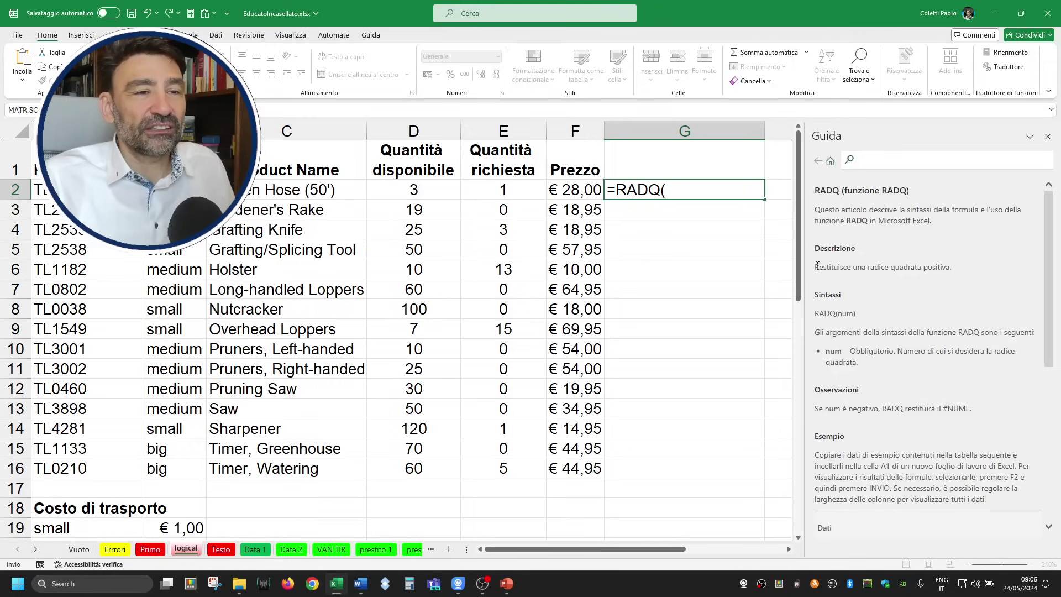
pyautogui.moveTo(817, 266); pyautogui.dragTo(948, 266)
pyautogui.click(960, 267)
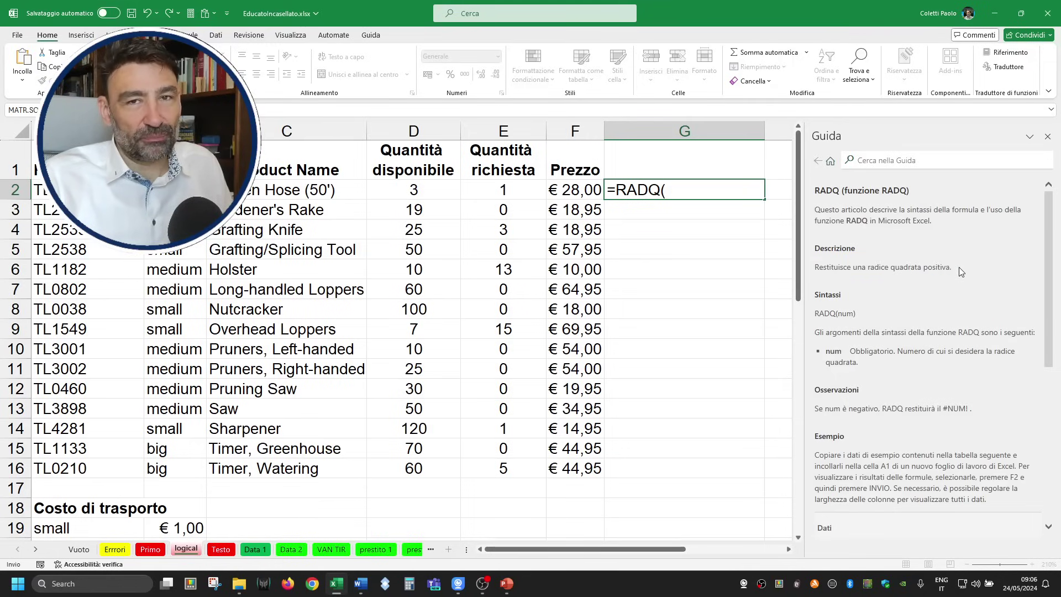
pyautogui.scroll(-2, 960, 267)
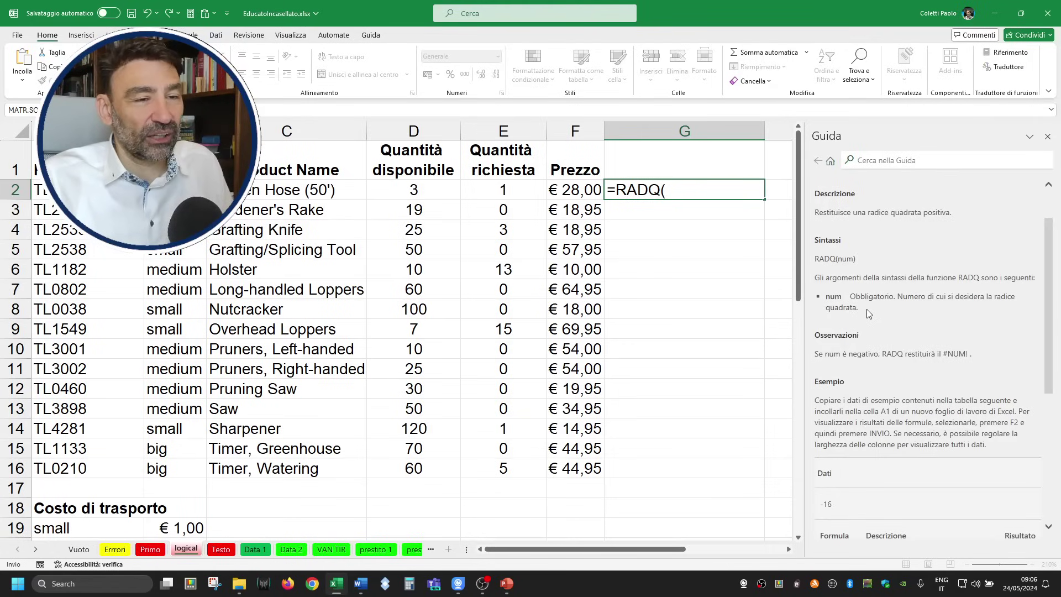
pyautogui.scroll(-2, 878, 356)
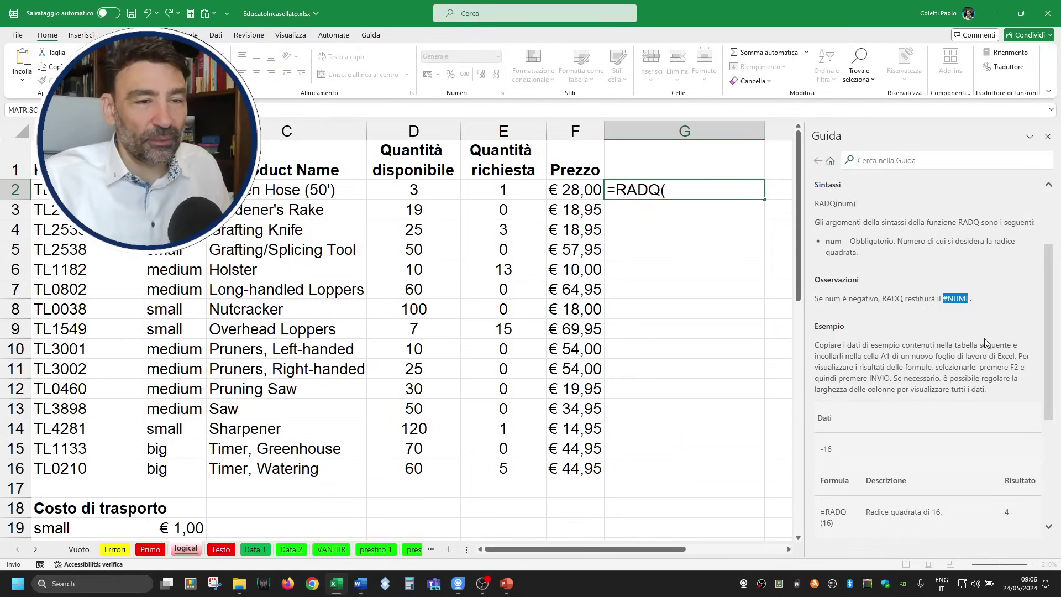
pyautogui.click(943, 345)
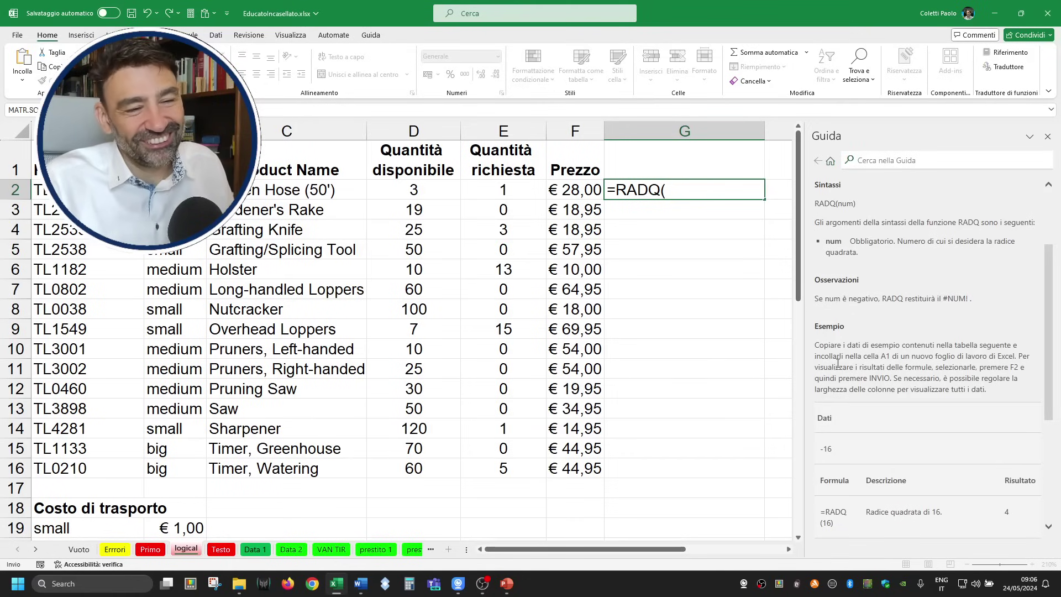
pyautogui.scroll(-5, 846, 348)
pyautogui.scroll(-1, 854, 367)
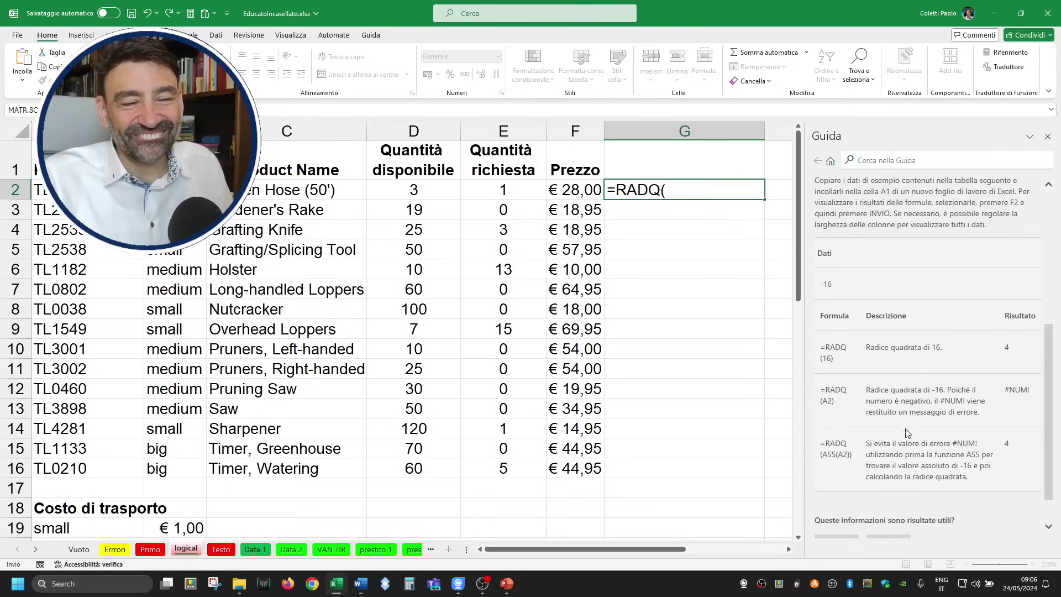
pyautogui.scroll(-1, 844, 456)
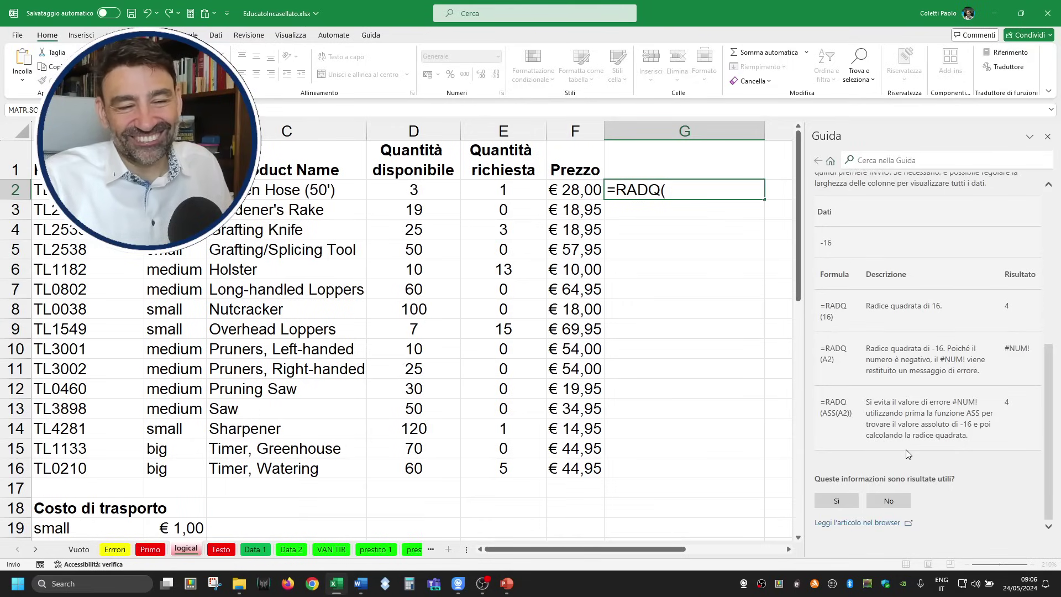
# Rate the article as useful, close the help pane, and show the Errori sheet.
pyautogui.click(852, 505)
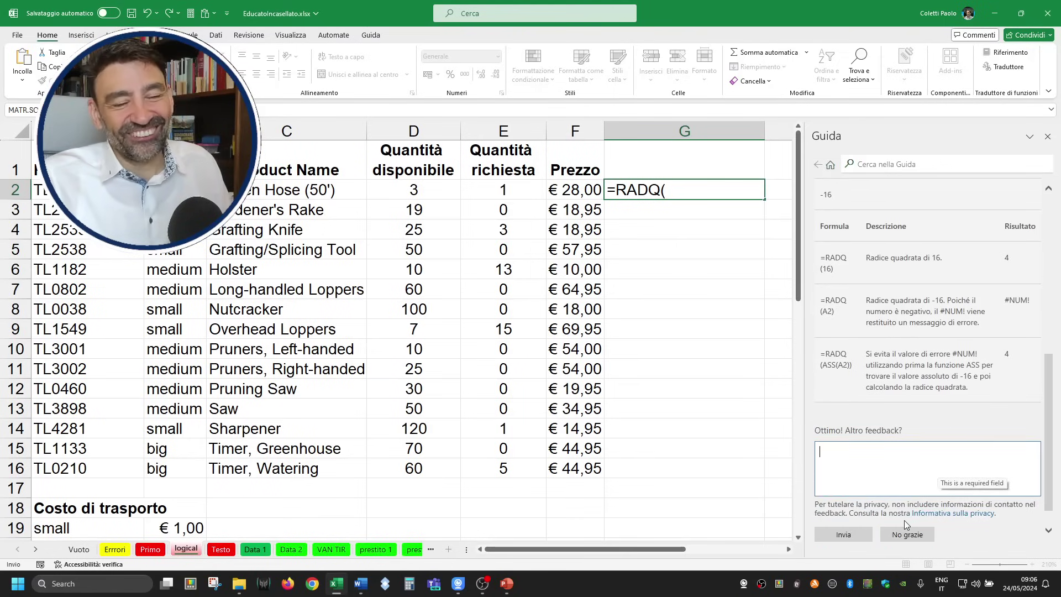
pyautogui.click(844, 534)
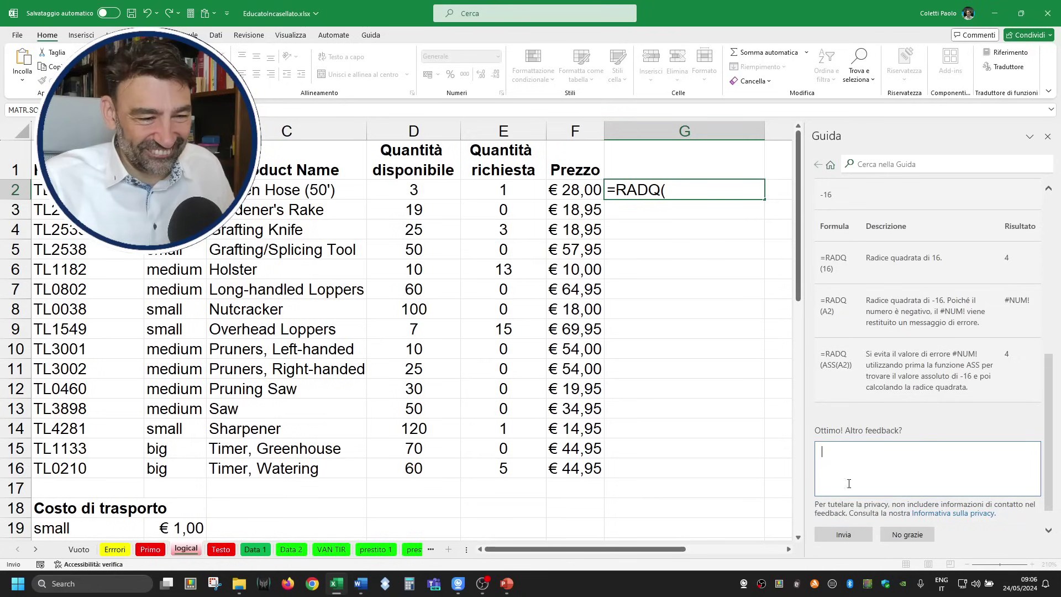
pyautogui.click(911, 533)
pyautogui.scroll(5, 917, 437)
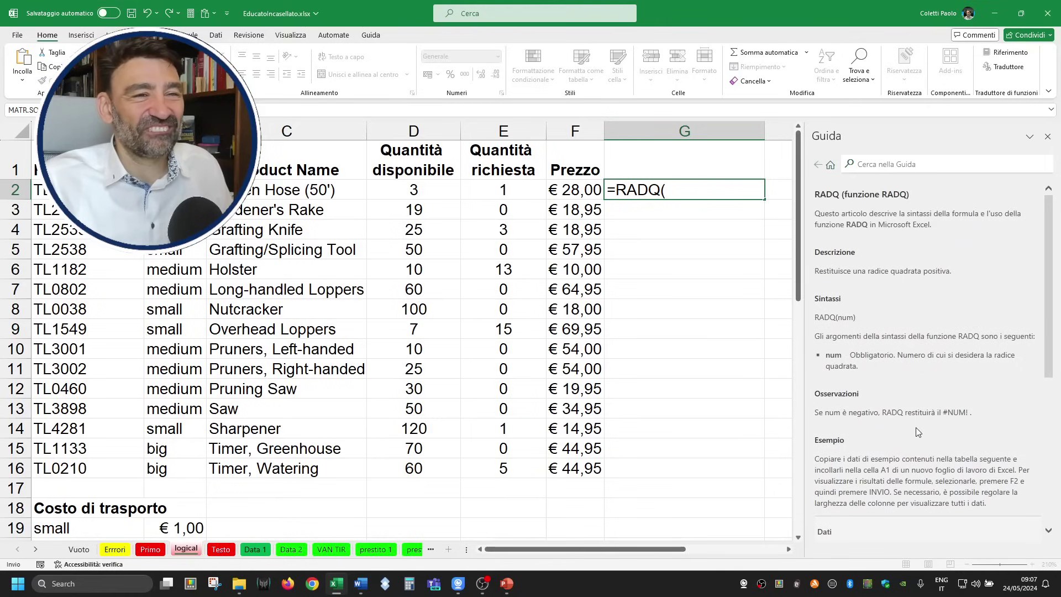
pyautogui.click(1048, 138)
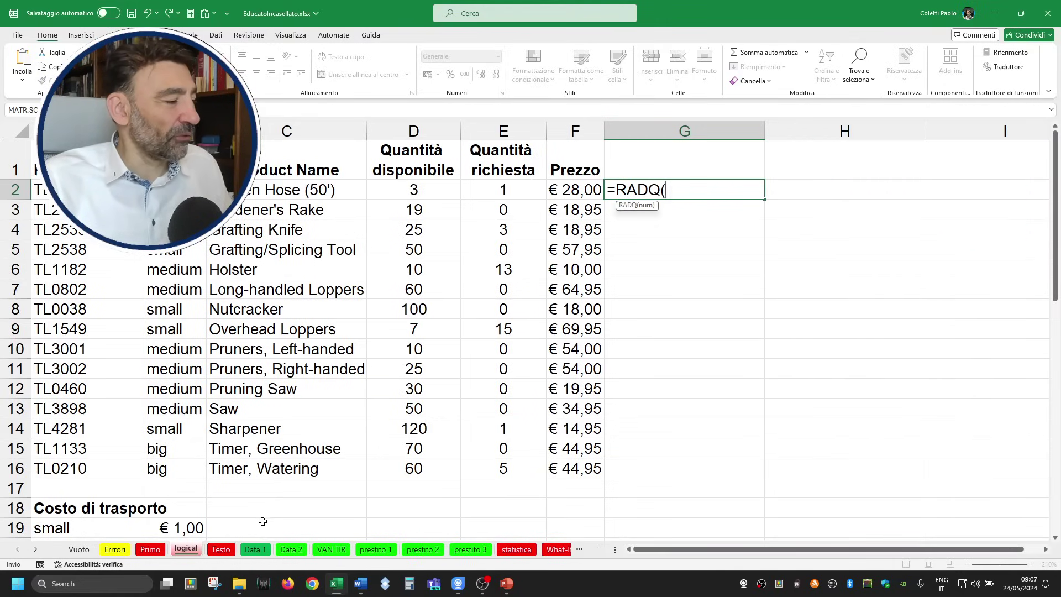
pyautogui.click(116, 549)
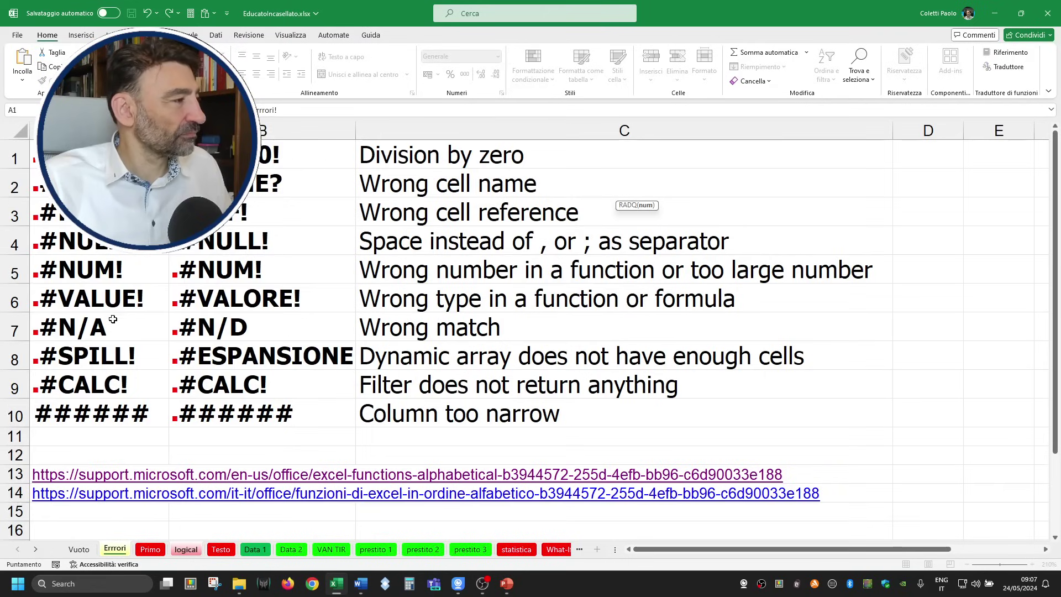
# Cancel the unfinished formula and look up the #NUM! error explanation on the Errori sheet.
pyautogui.press('Escape')
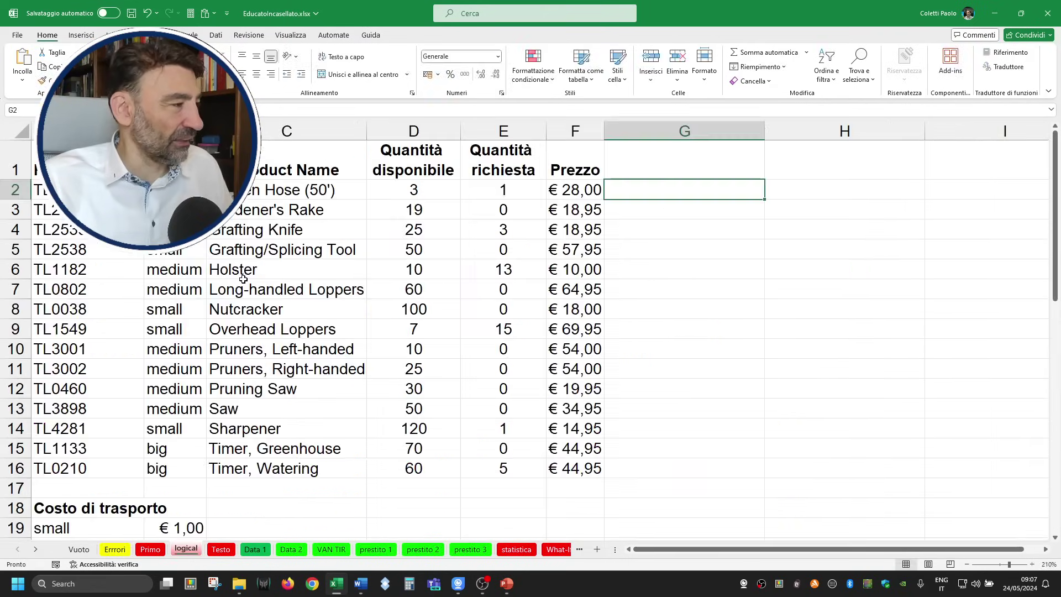
pyautogui.click(115, 549)
pyautogui.moveTo(83, 270); pyautogui.dragTo(532, 278)
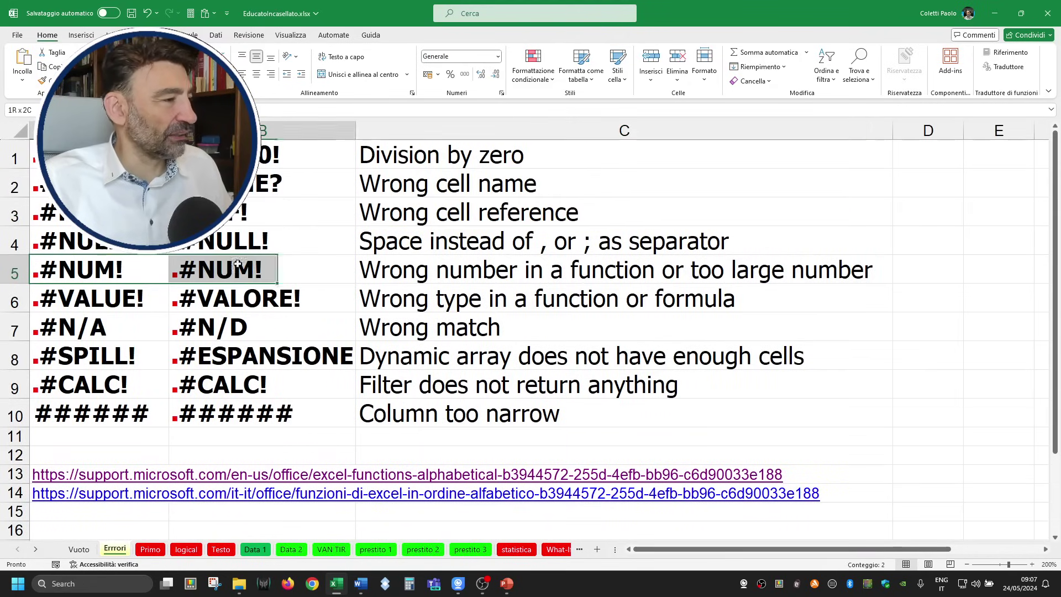
pyautogui.click(533, 277)
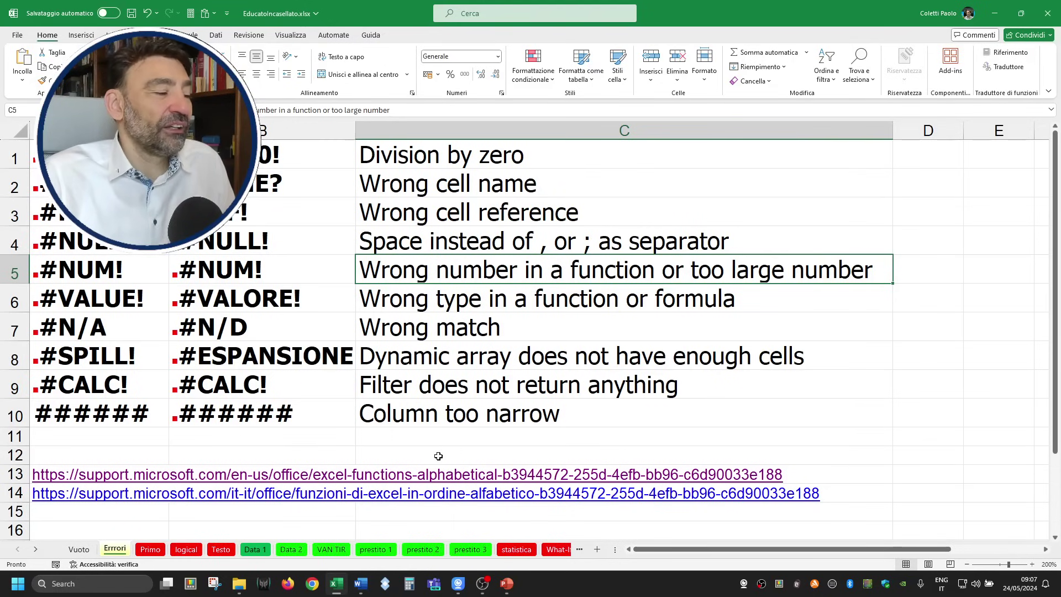
# Enter =RADQ(D2) in G2 on the logical sheet, fill it down to G16, and check G4.
pyautogui.hotkey('ctrl', 'pagedown')
pyautogui.hotkey('ctrl', 'pagedown')
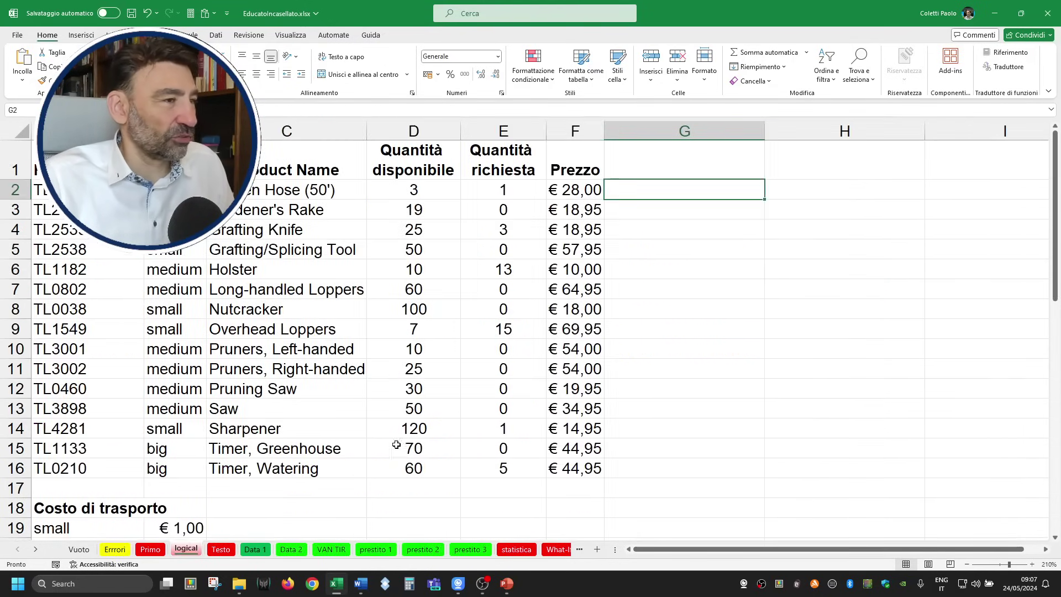
pyautogui.write('=R')
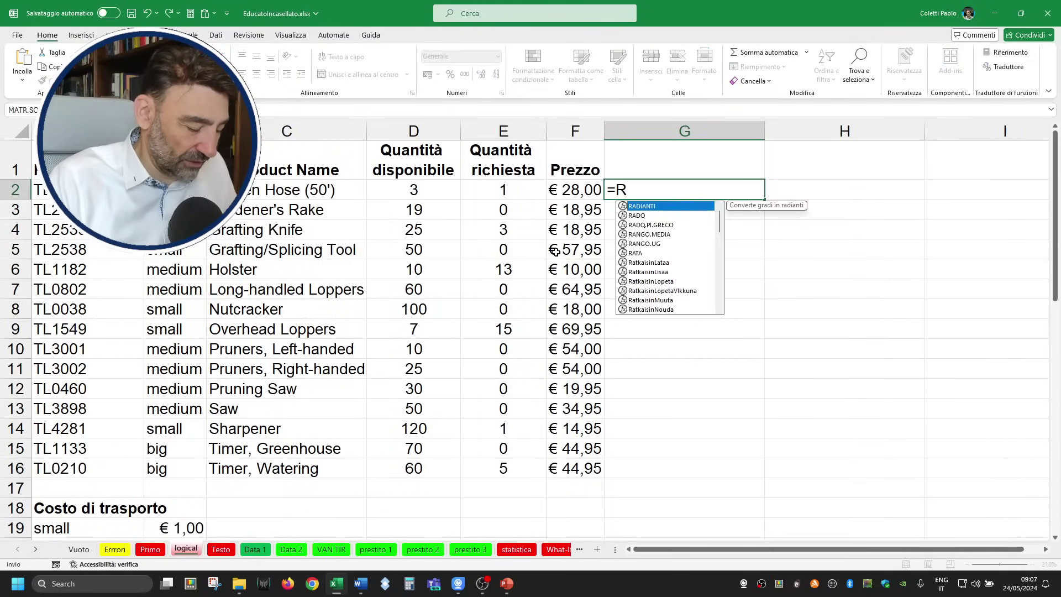
pyautogui.write('ADQ(')
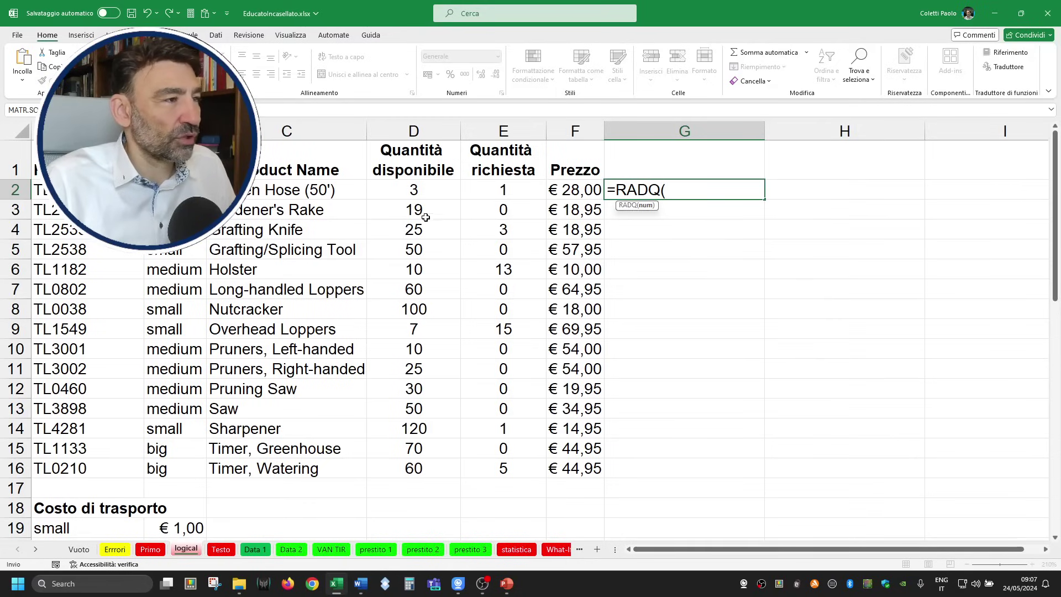
pyautogui.click(420, 187)
pyautogui.write(')')
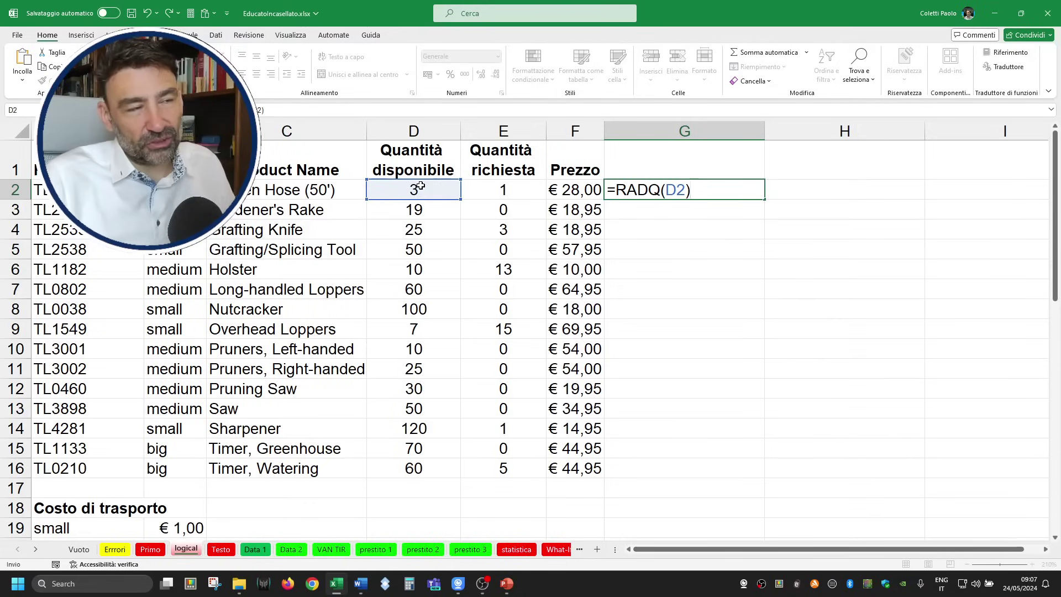
pyautogui.press('Return')
pyautogui.press('Up')
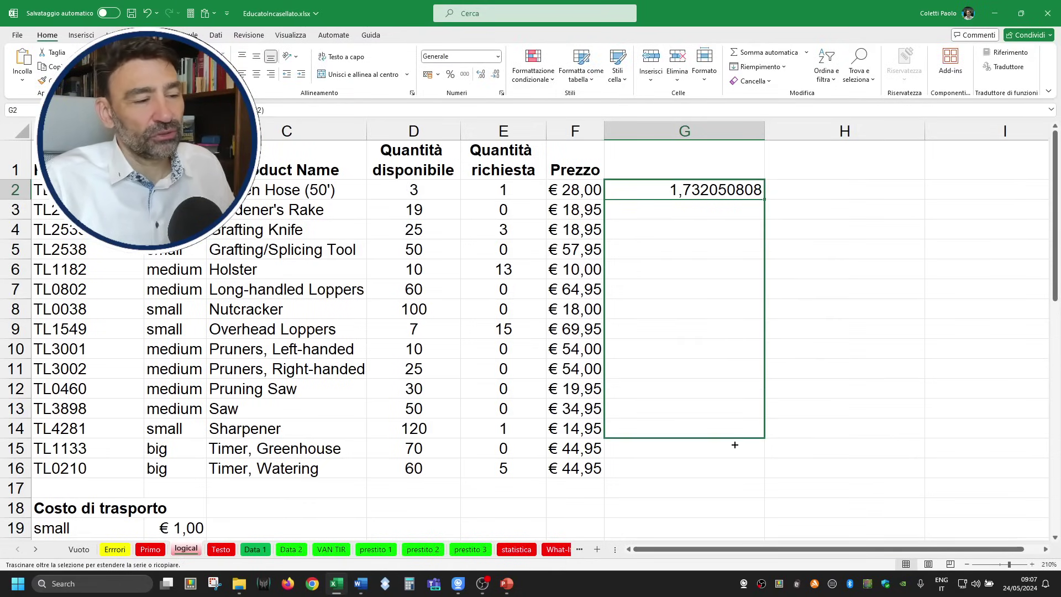
pyautogui.moveTo(765, 199); pyautogui.dragTo(730, 474)
pyautogui.doubleClick(730, 229)
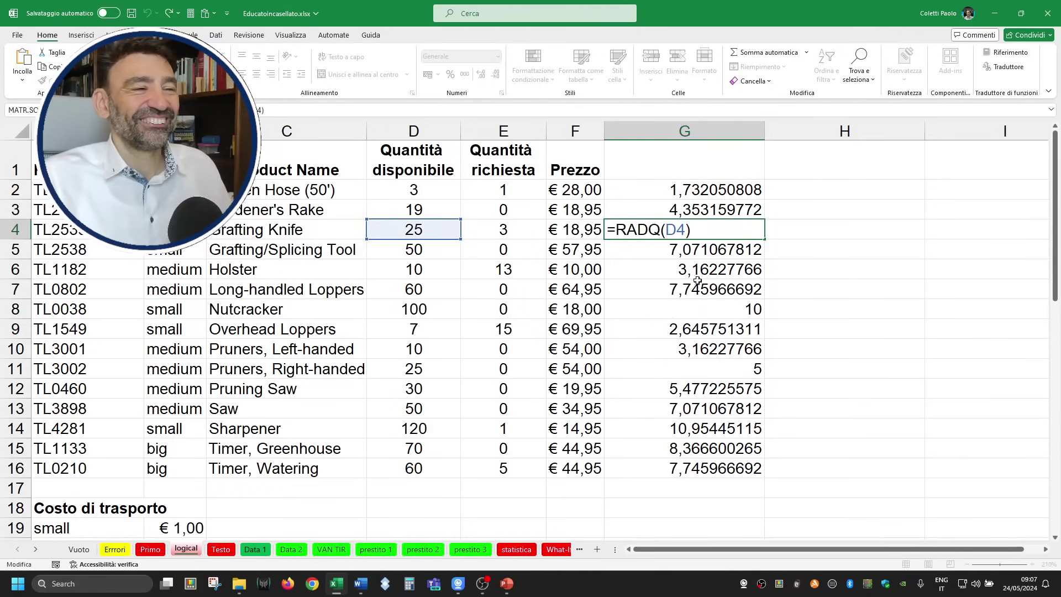
pyautogui.press('Escape')
pyautogui.click(730, 194)
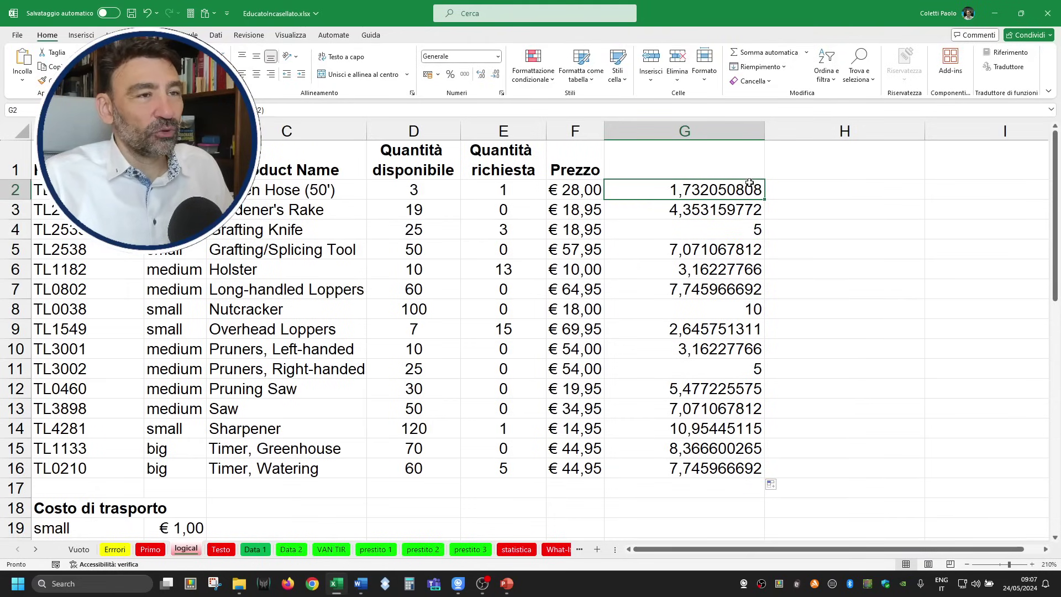
# Enter =EXP(E2) in G2, fill it down to G16, and inspect the large result in G9.
pyautogui.write('=E')
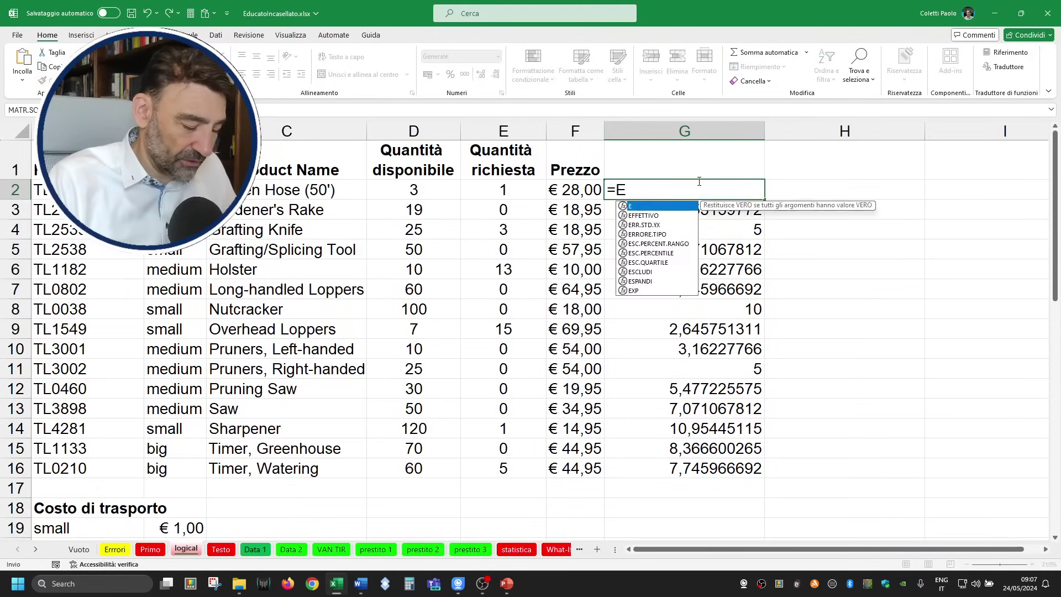
pyautogui.write('XP')
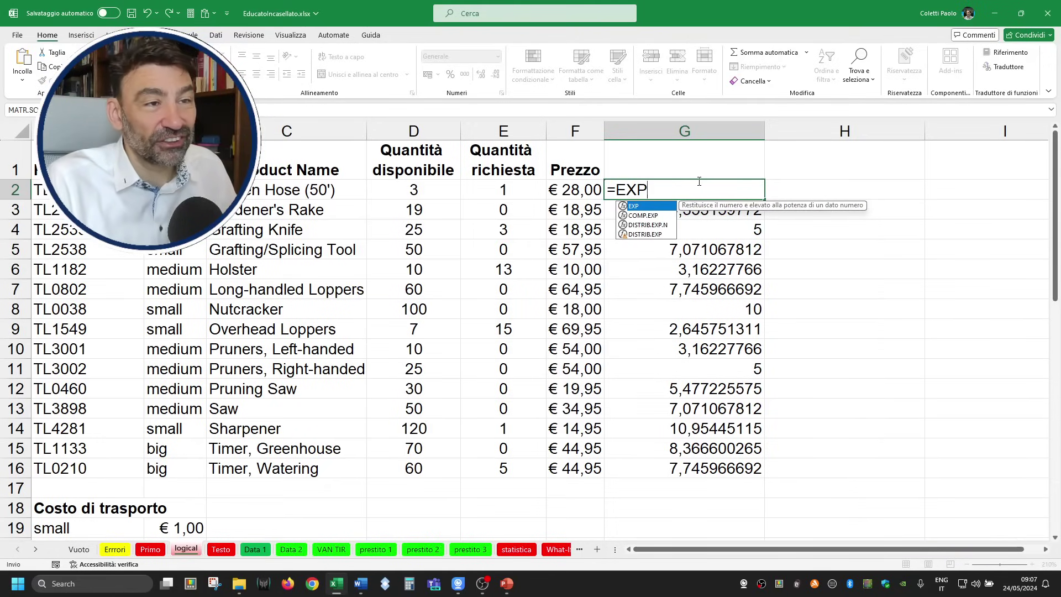
pyautogui.write('(')
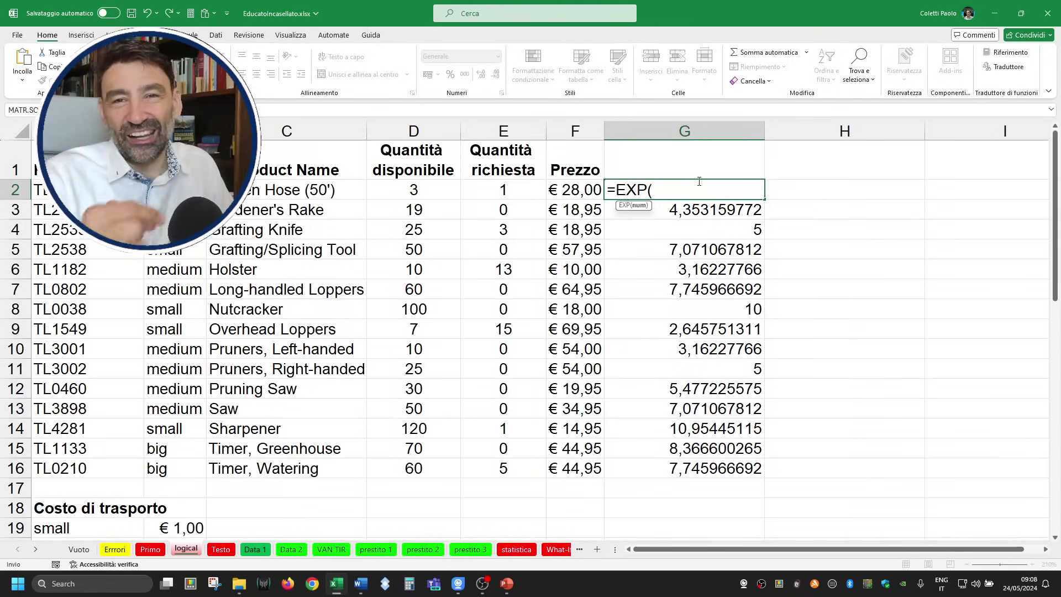
pyautogui.click(504, 190)
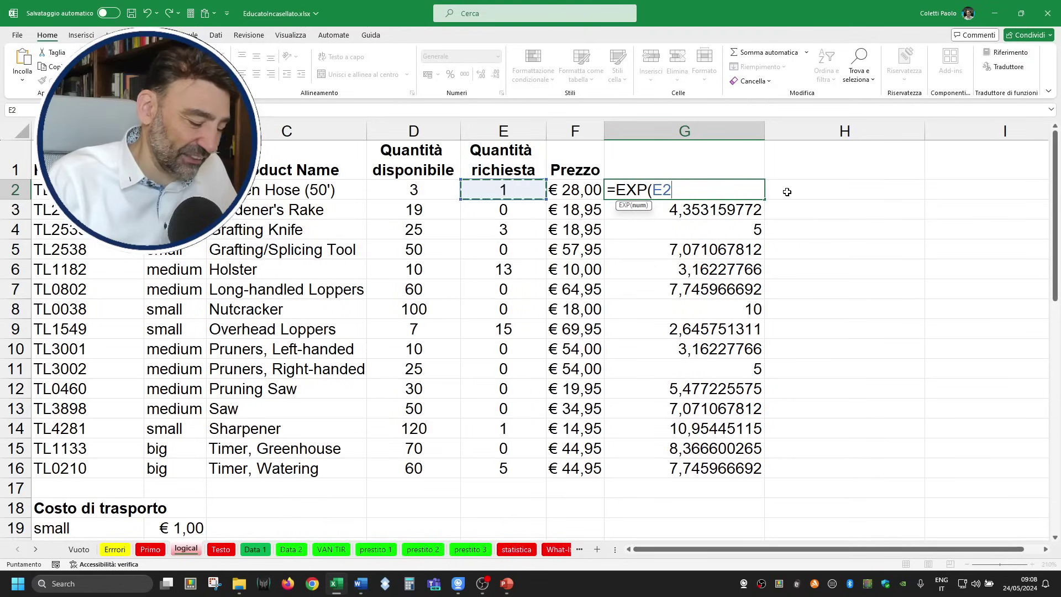
pyautogui.press('Return')
pyautogui.press('Up')
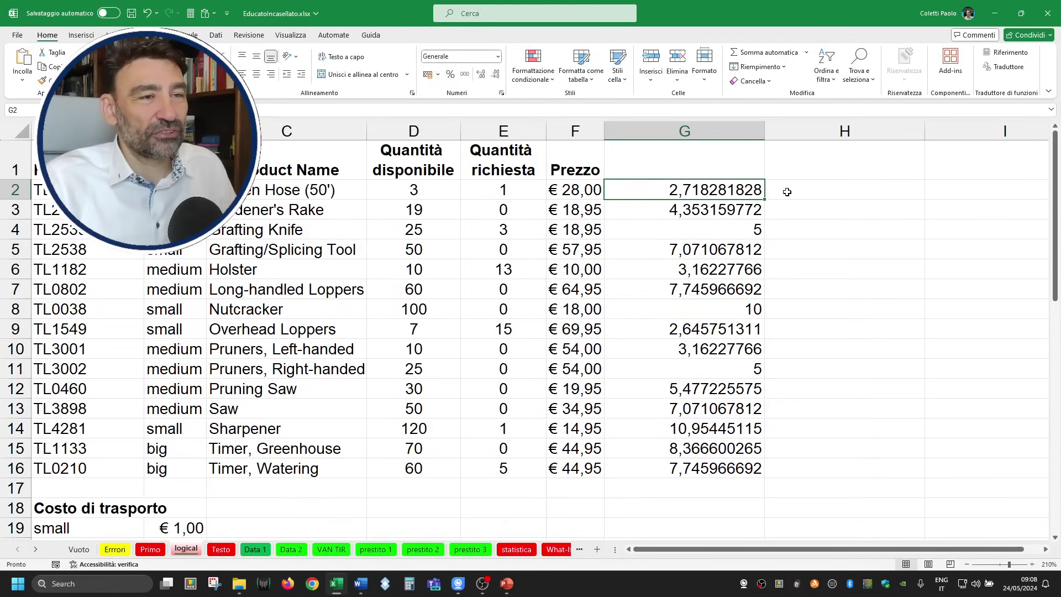
pyautogui.click(713, 191)
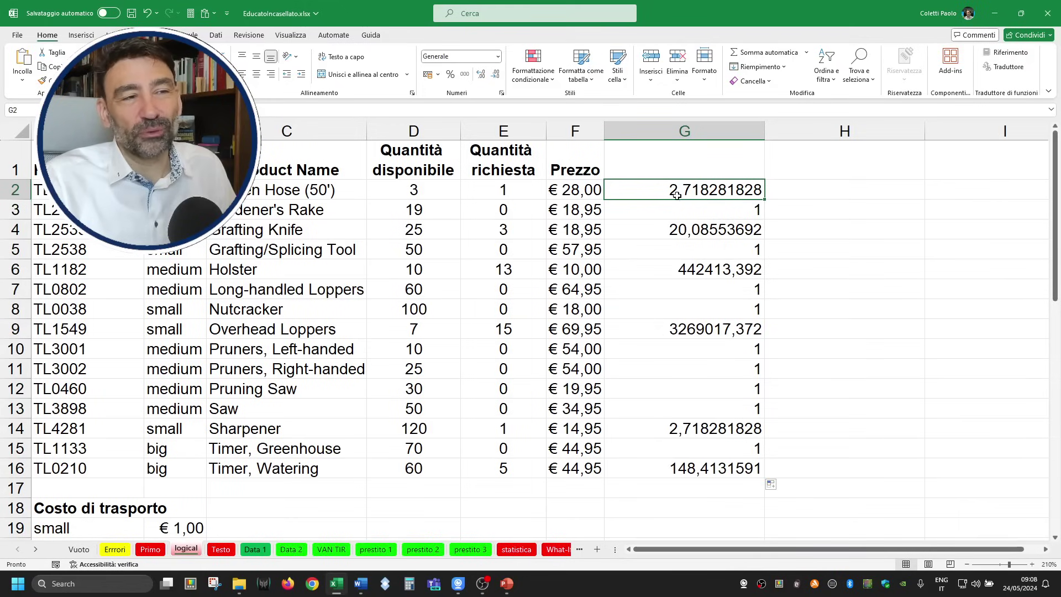
pyautogui.click(705, 207)
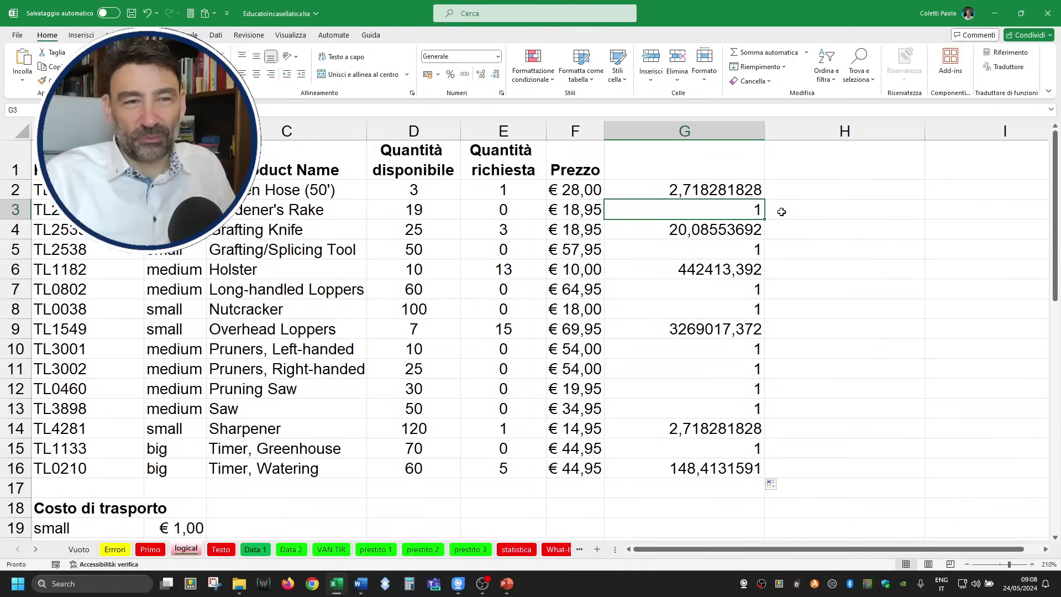
pyautogui.click(701, 330)
pyautogui.doubleClick(713, 332)
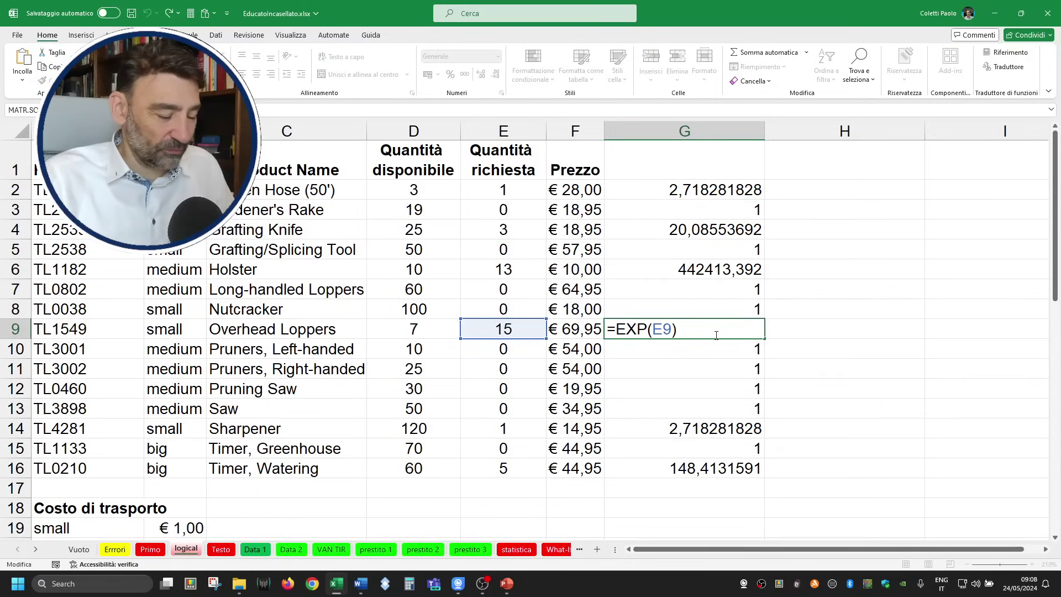
pyautogui.hotkey('ctrl', 'Return')
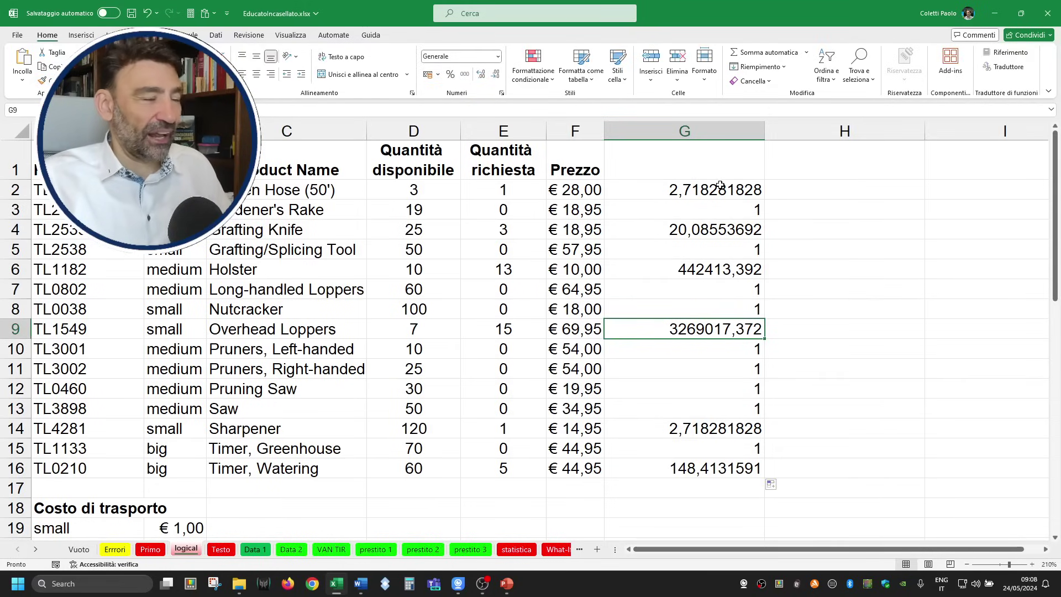
pyautogui.click(720, 185)
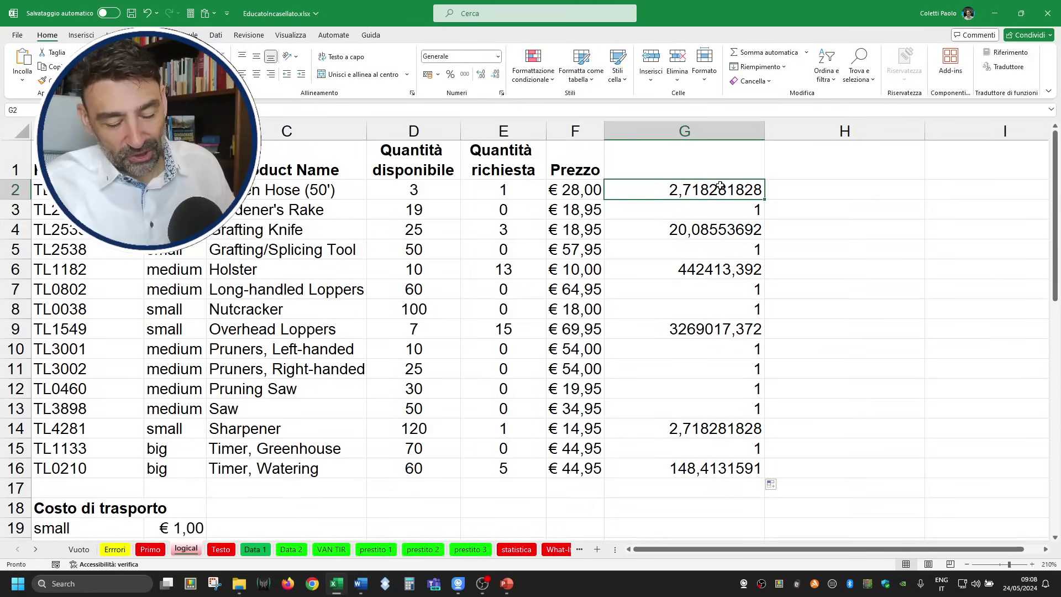
# Abandon the first PI attempt and clear the EXP formula out of G2.
pyautogui.write('=')
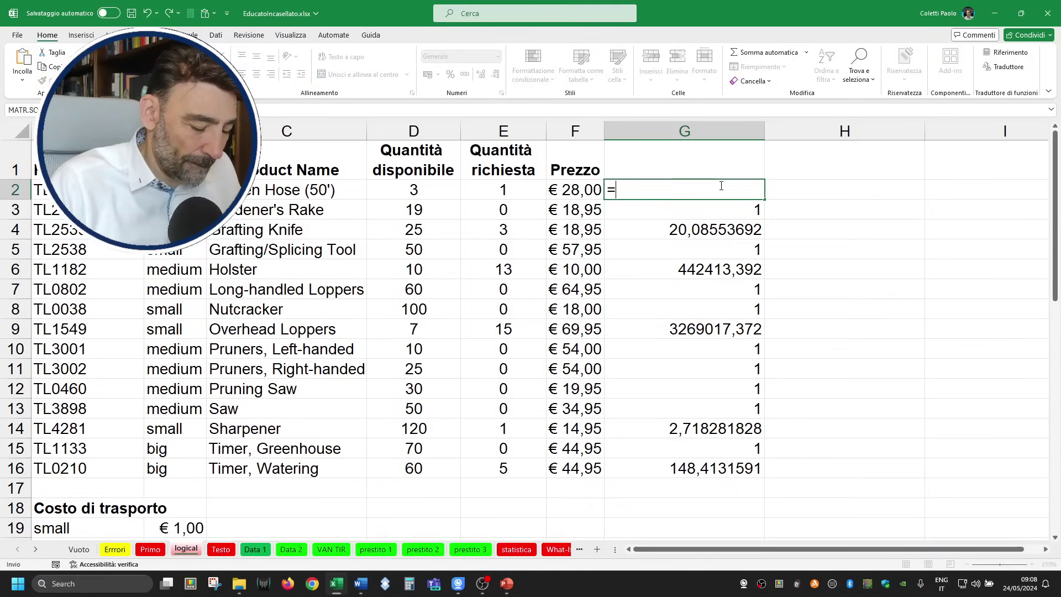
pyautogui.write('P')
pyautogui.press('BackSpace')
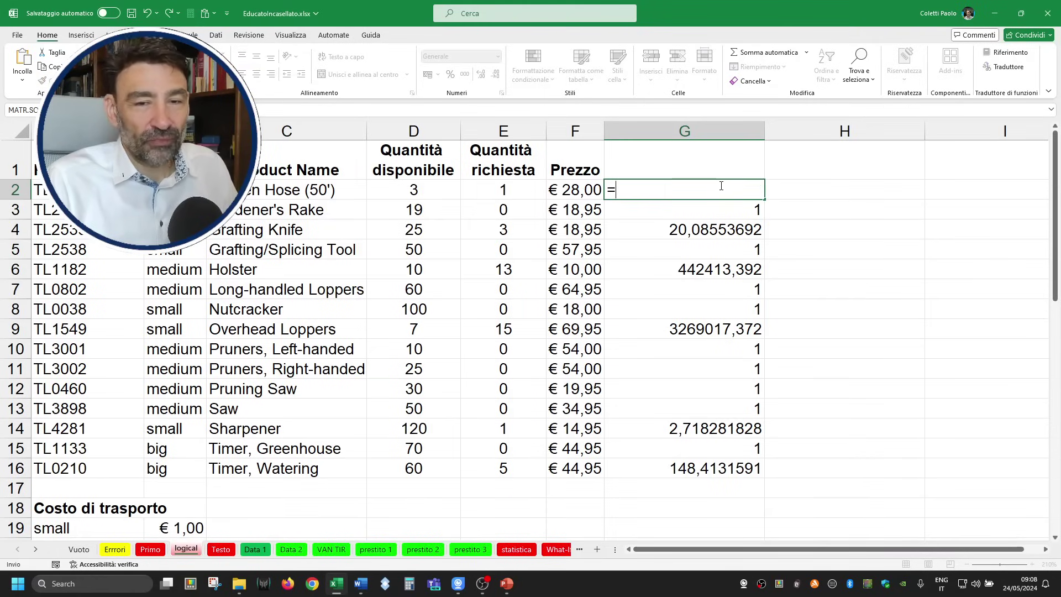
pyautogui.write('PI')
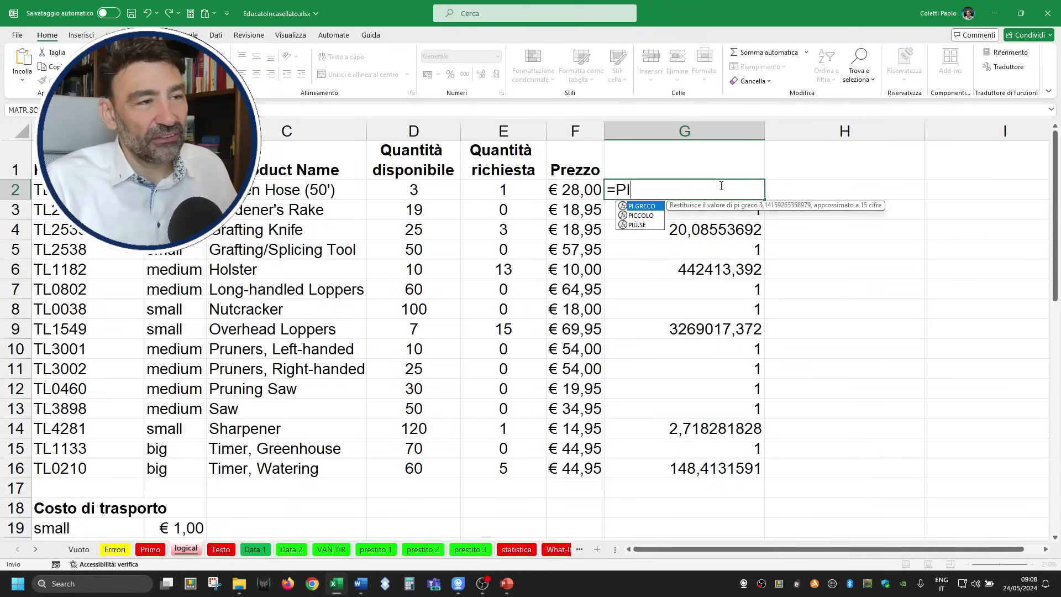
pyautogui.press('Tab')
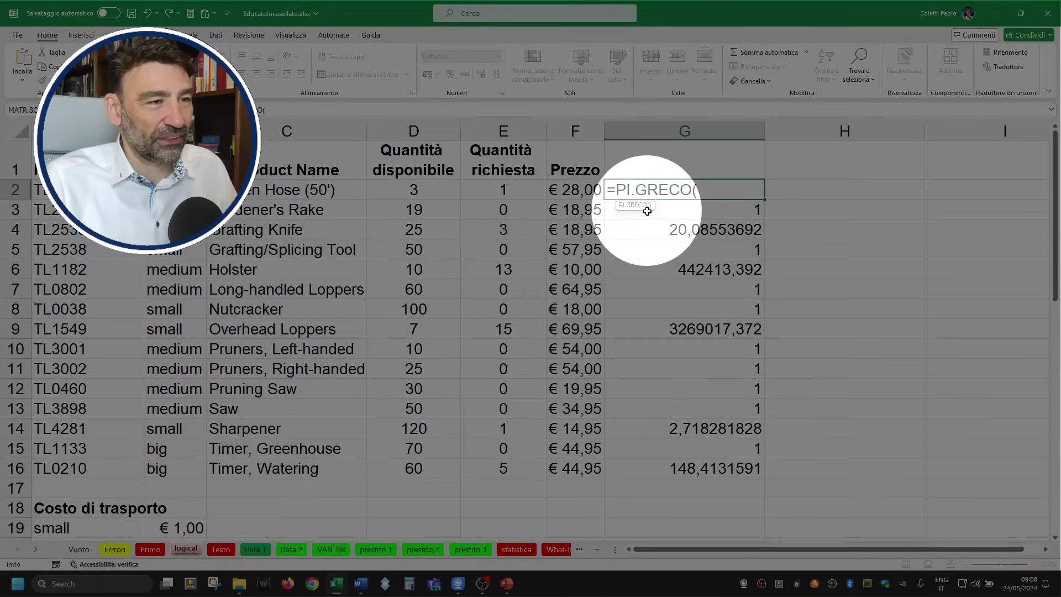
pyautogui.press('Escape')
pyautogui.doubleClick(697, 195)
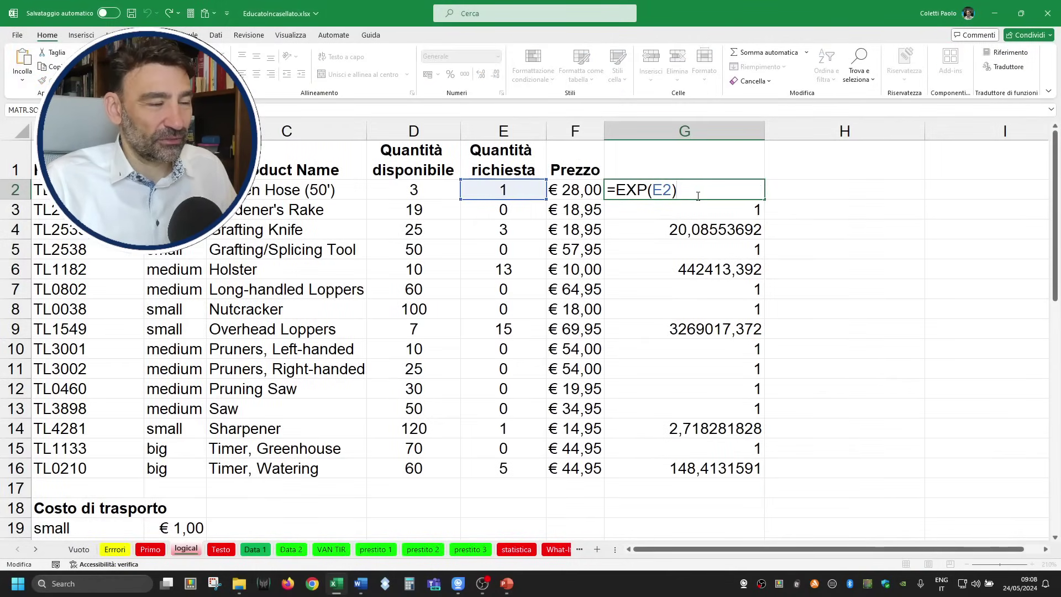
pyautogui.press('BackSpace')
pyautogui.press('BackSpace')
pyautogui.press('BackSpace')
pyautogui.press('BackSpace')
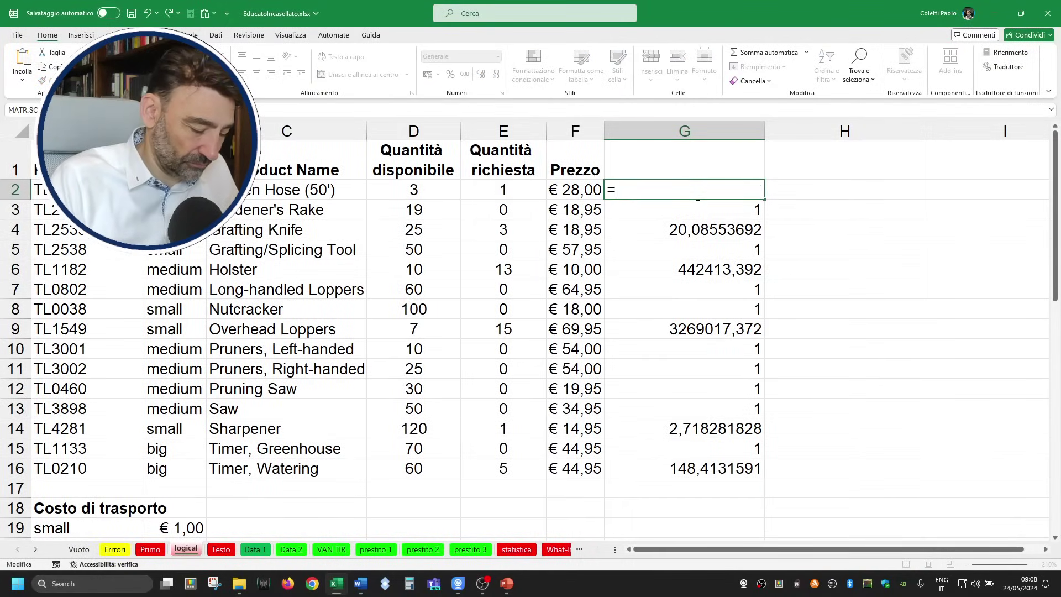
# Enter =PI.GRECO() in G2, fill it down to G16, and check the copy in G4.
pyautogui.write('PI.GR')
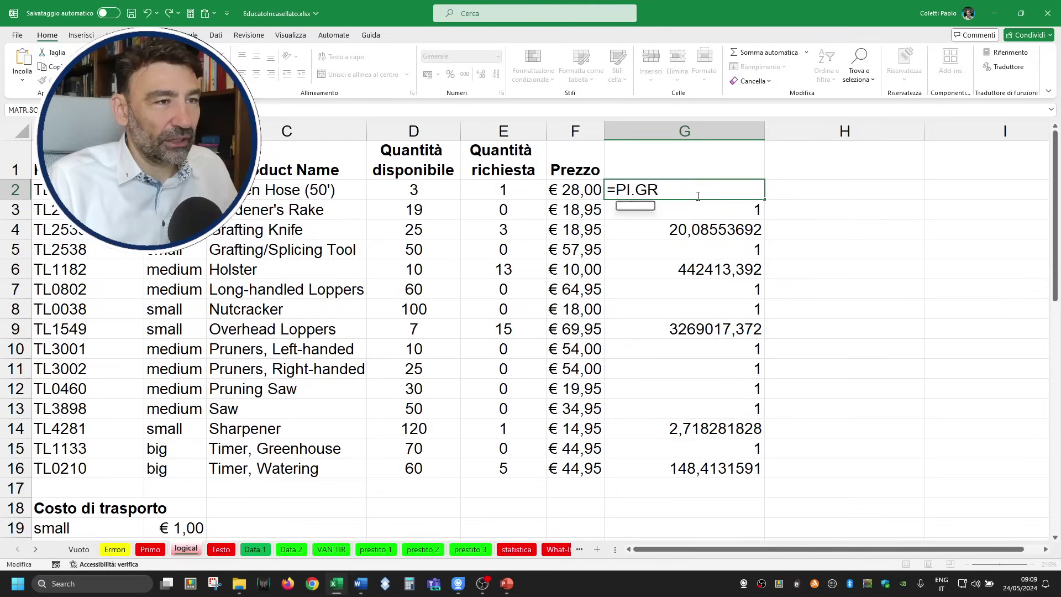
pyautogui.press('Tab')
pyautogui.write(')')
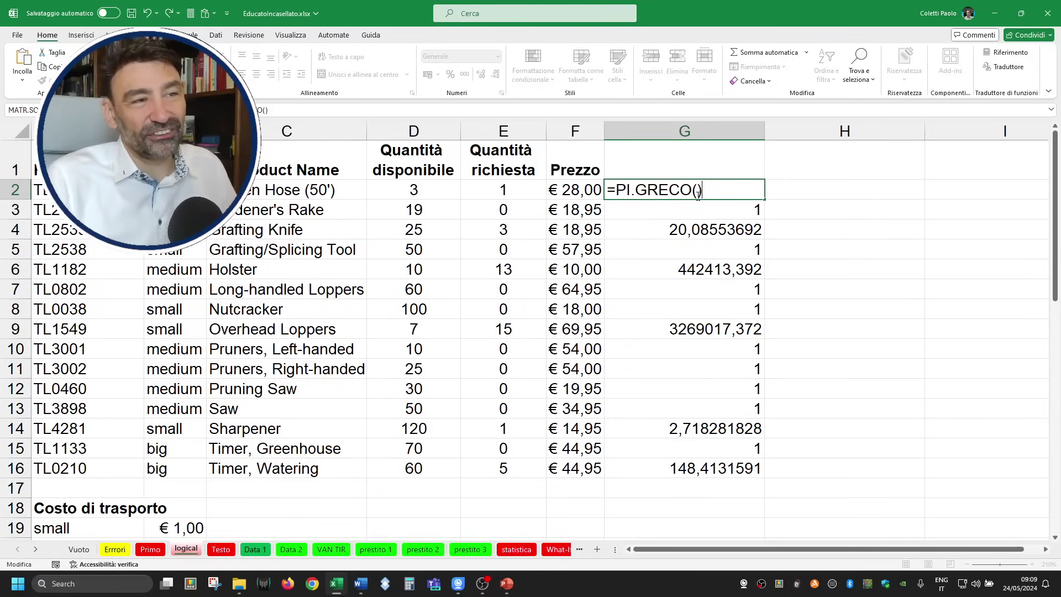
pyautogui.press('Return')
pyautogui.press('Up')
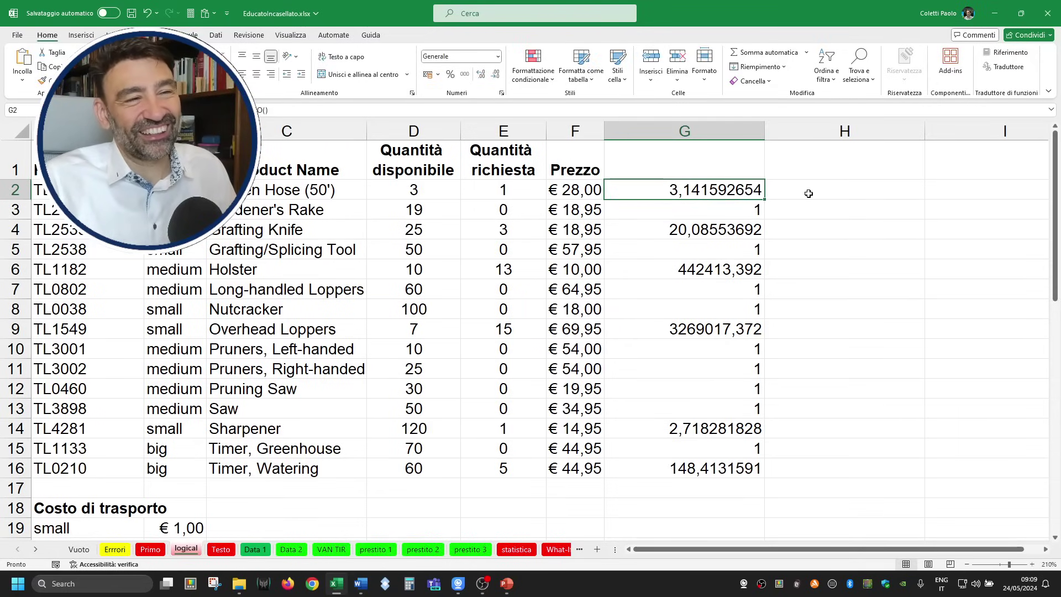
pyautogui.doubleClick(764, 200)
pyautogui.click(744, 223)
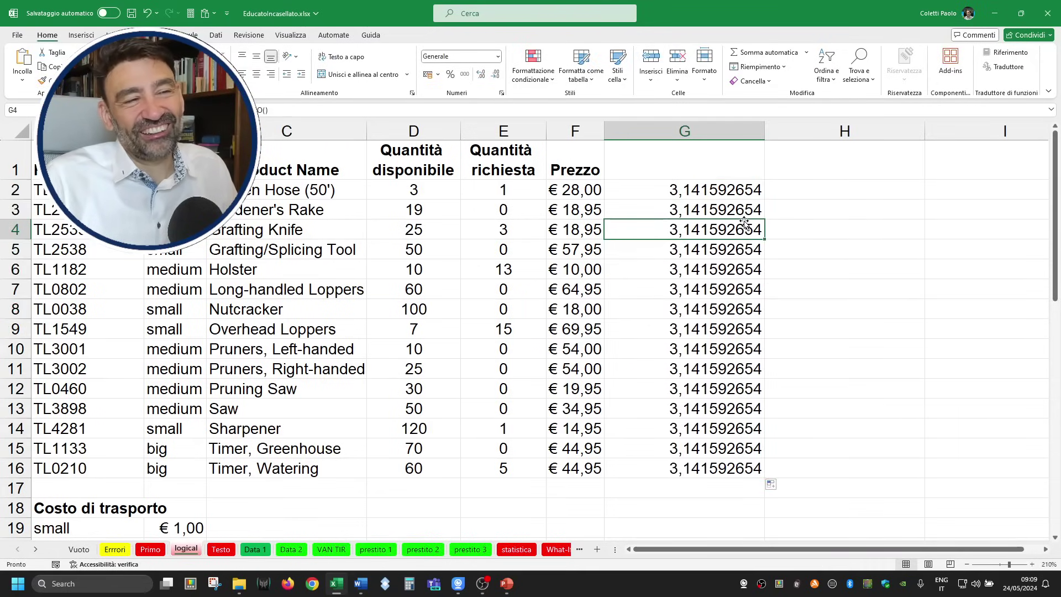
pyautogui.doubleClick(735, 231)
pyautogui.press('Escape')
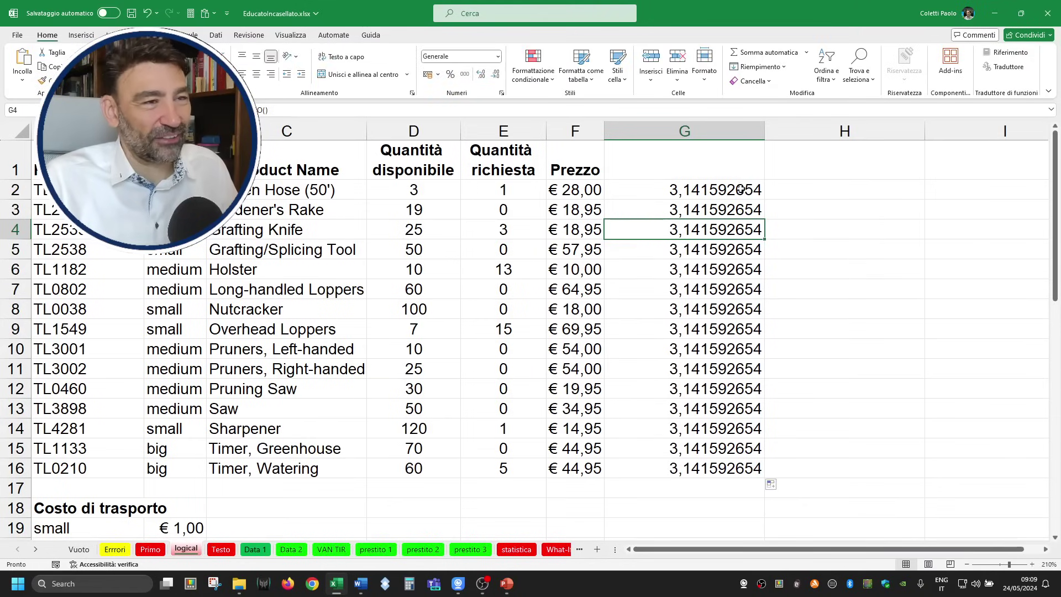
# Show more decimal places of pi in G2, then reduce them again.
pyautogui.click(741, 191)
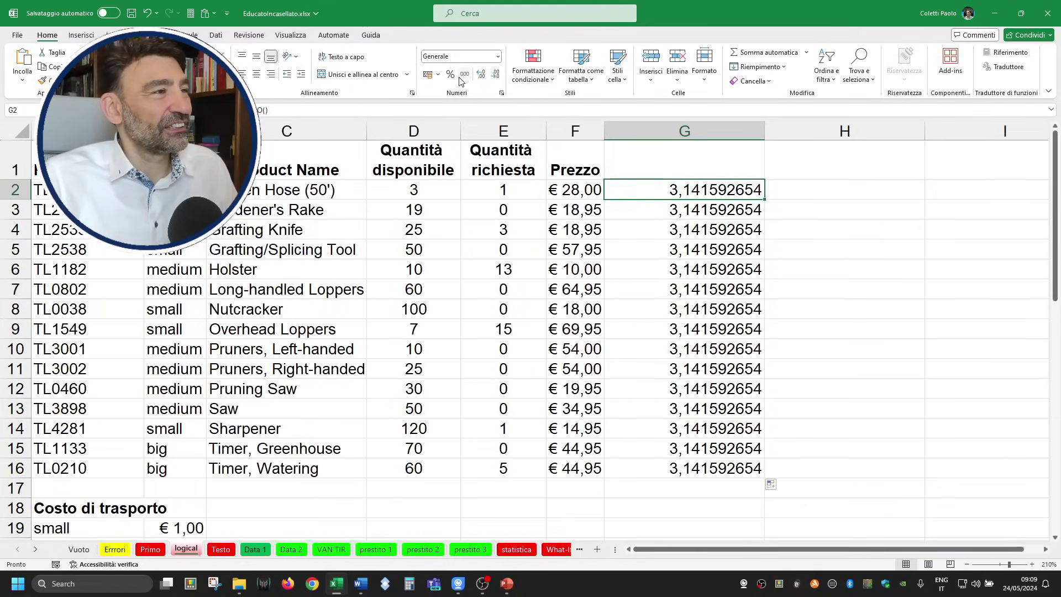
pyautogui.doubleClick(479, 76)
pyautogui.doubleClick(479, 76)
pyautogui.doubleClick(480, 76)
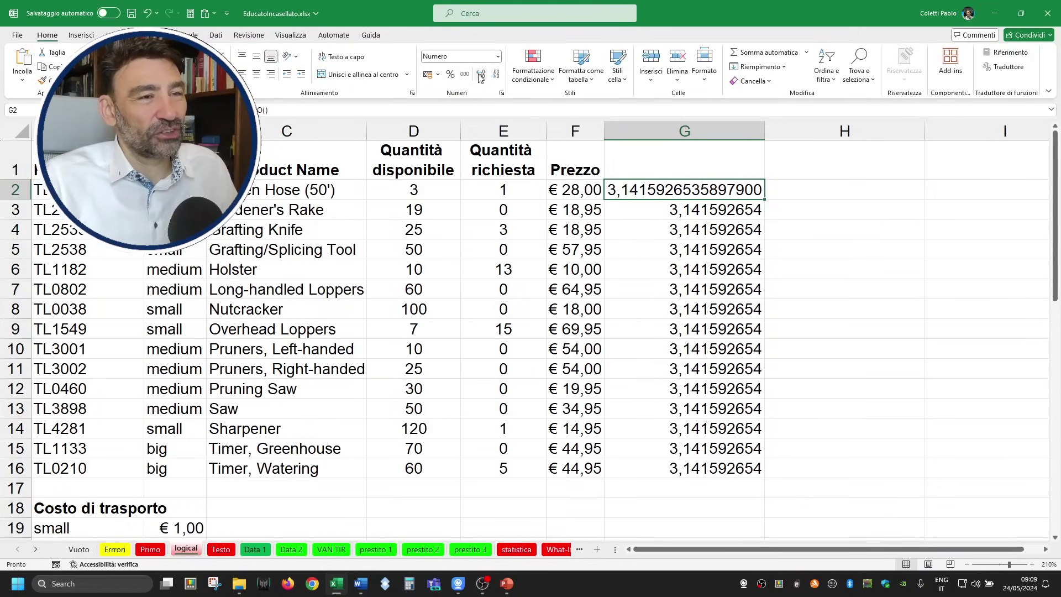
pyautogui.doubleClick(481, 76)
pyautogui.click(496, 76)
pyautogui.click(496, 76)
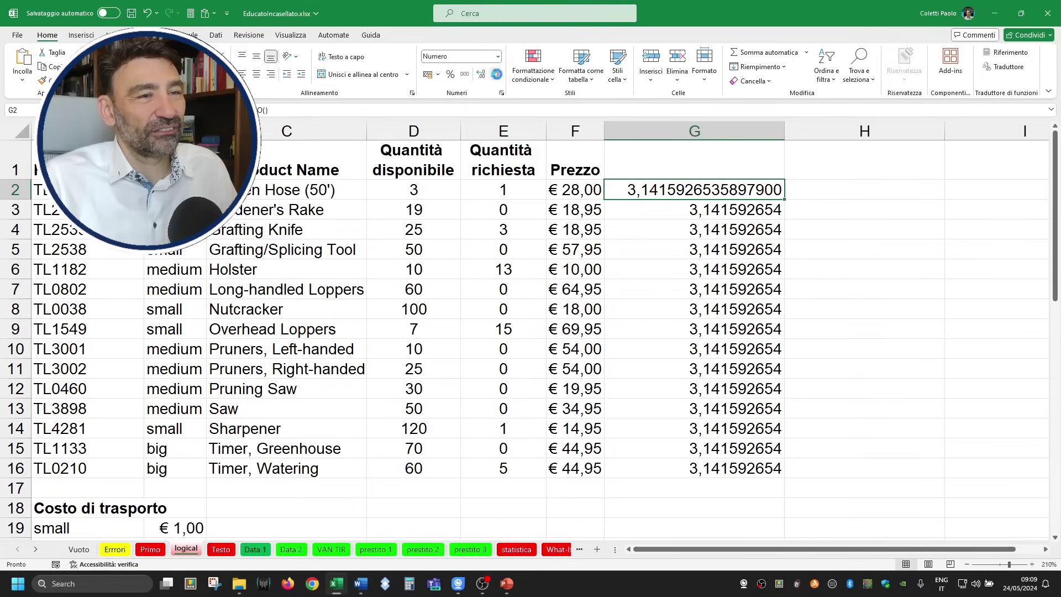
pyautogui.click(497, 75)
pyautogui.click(496, 75)
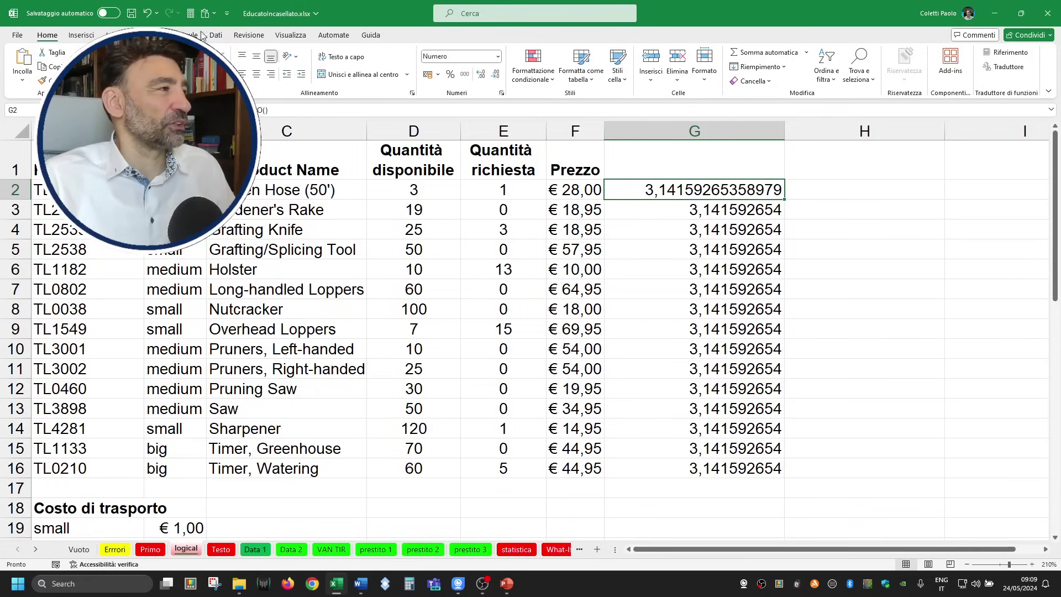
# Undo the decimal changes, return G2 to nine decimals, and start an =LN( formula.
pyautogui.click(150, 15)
pyautogui.click(151, 16)
pyautogui.click(150, 16)
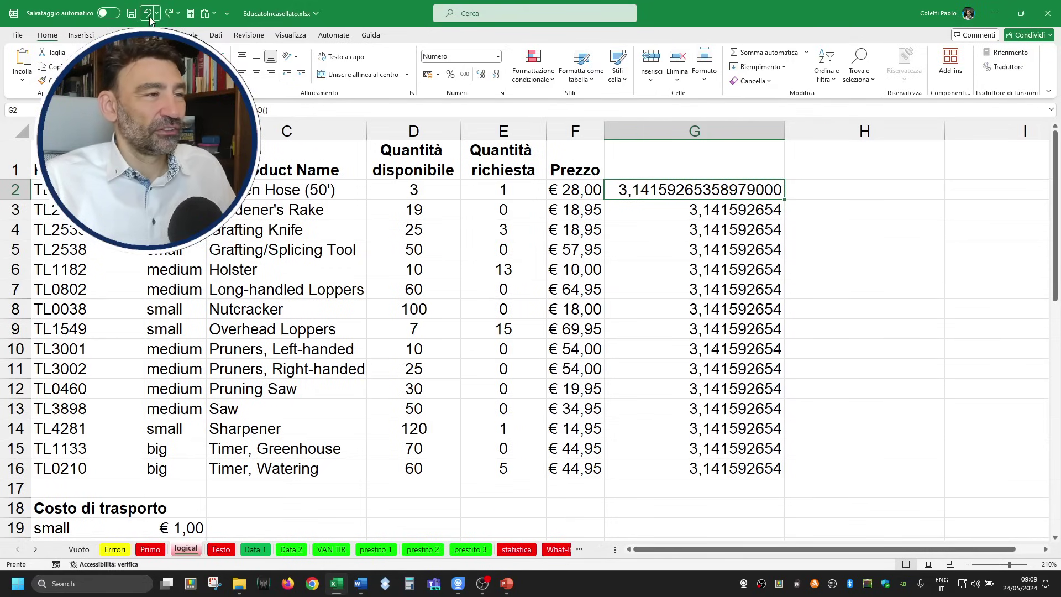
pyautogui.click(150, 16)
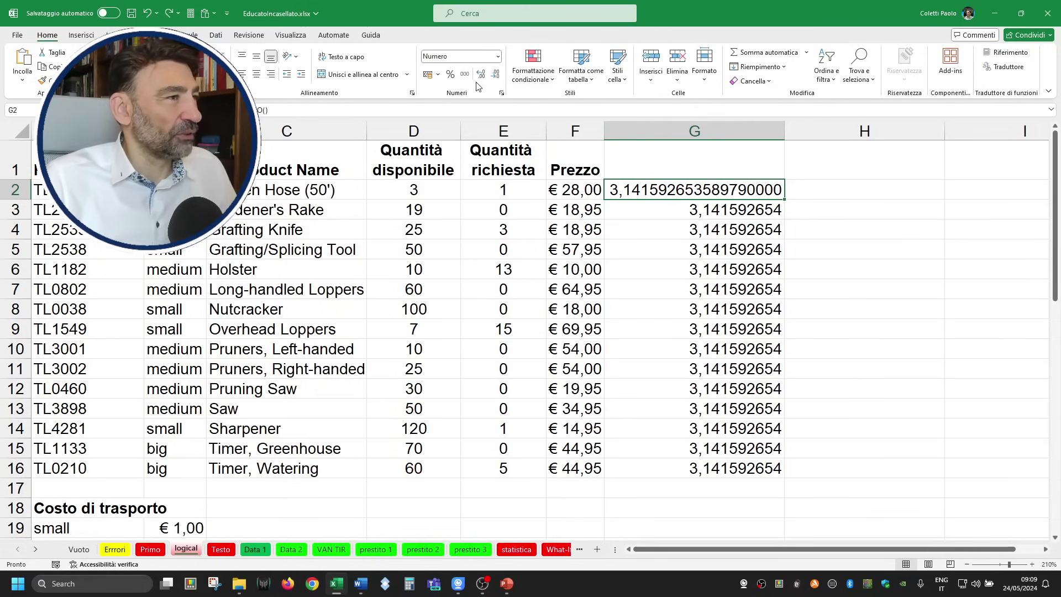
pyautogui.doubleClick(496, 78)
pyautogui.doubleClick(496, 77)
pyautogui.doubleClick(496, 77)
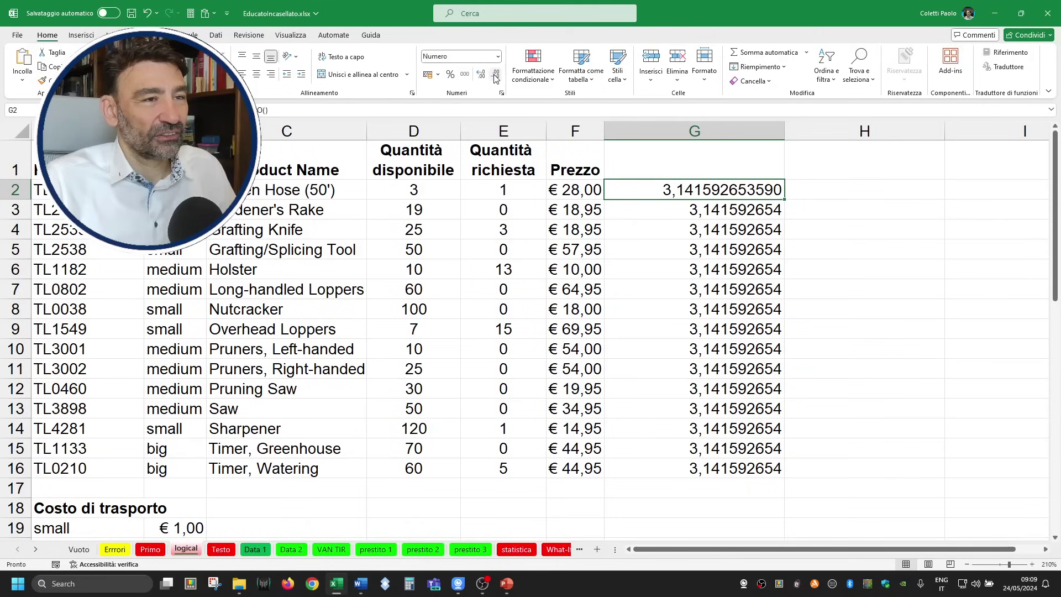
pyautogui.doubleClick(496, 77)
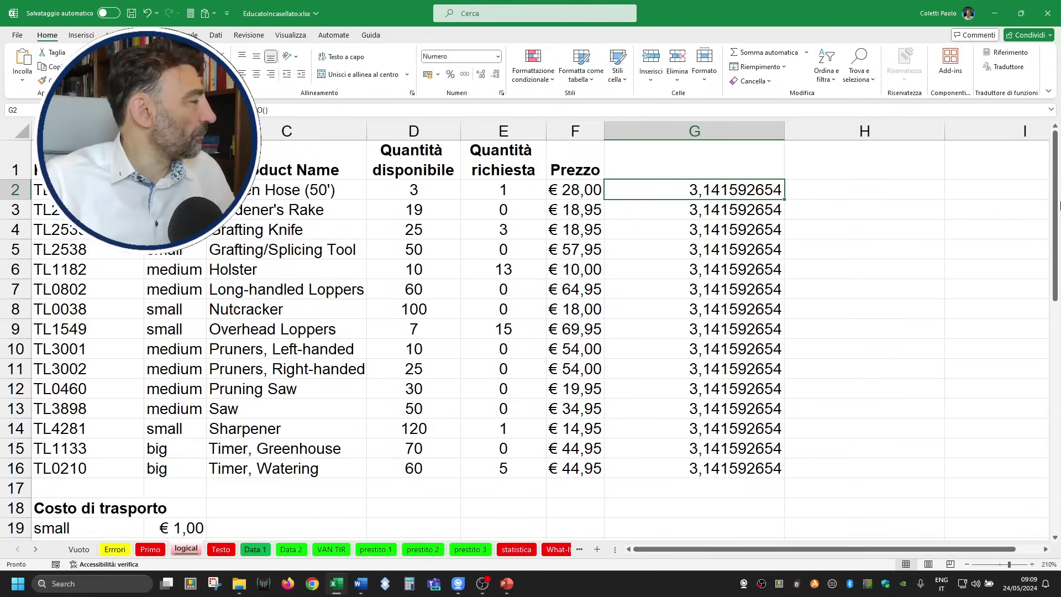
pyautogui.write('=')
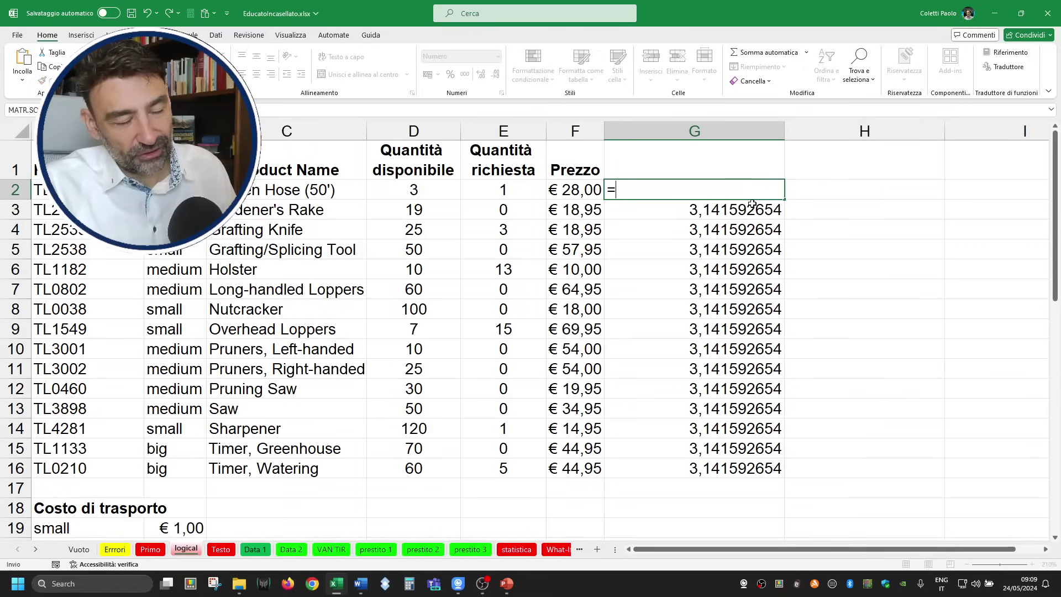
pyautogui.write('LN')
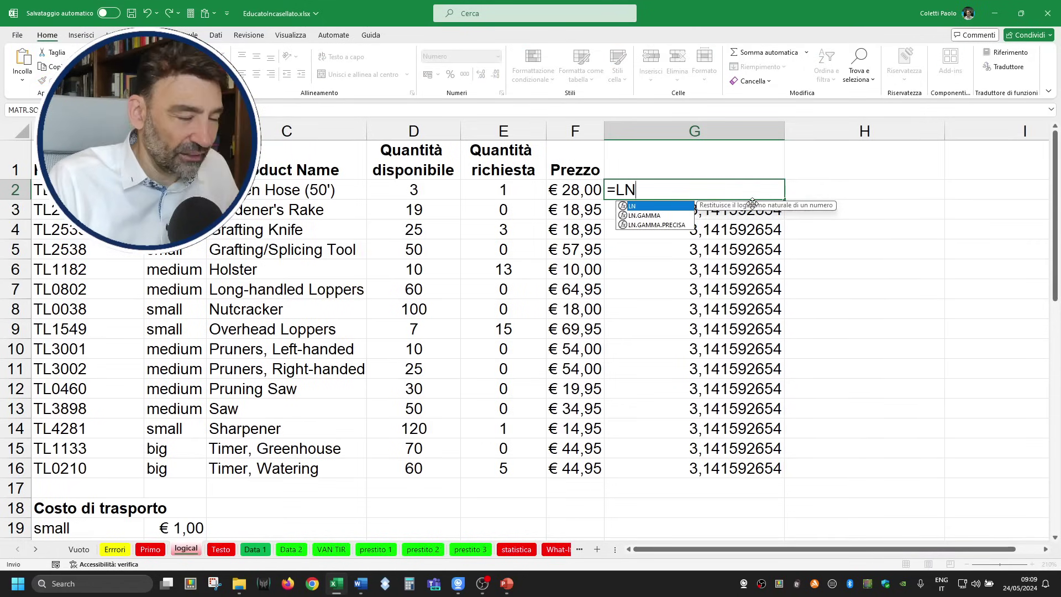
pyautogui.write('(')
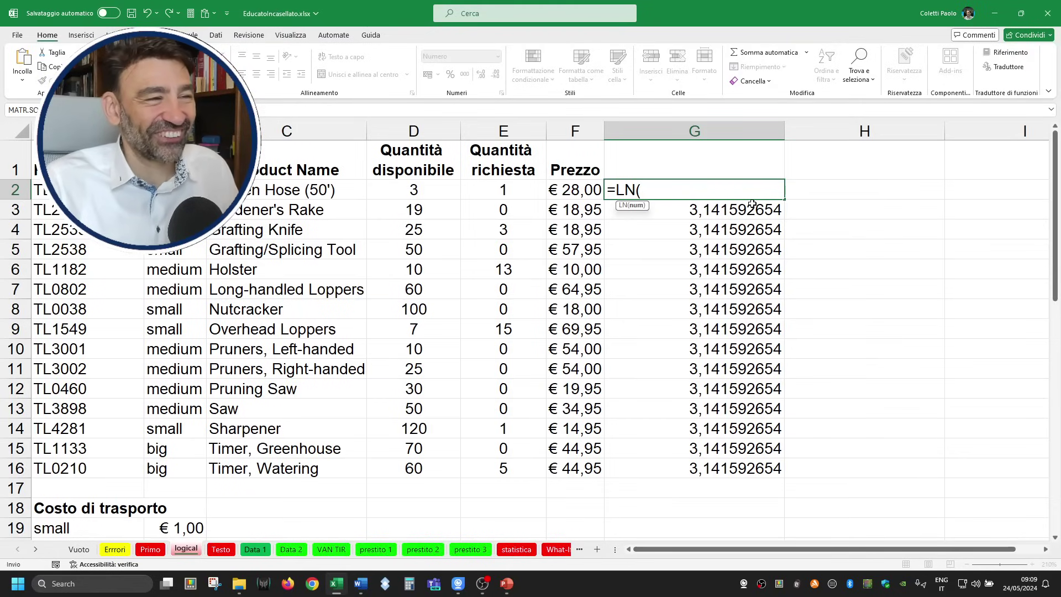
# Complete =LN(F2) in G2, fill it down to G16, then remove the LN name from G2.
pyautogui.click(588, 197)
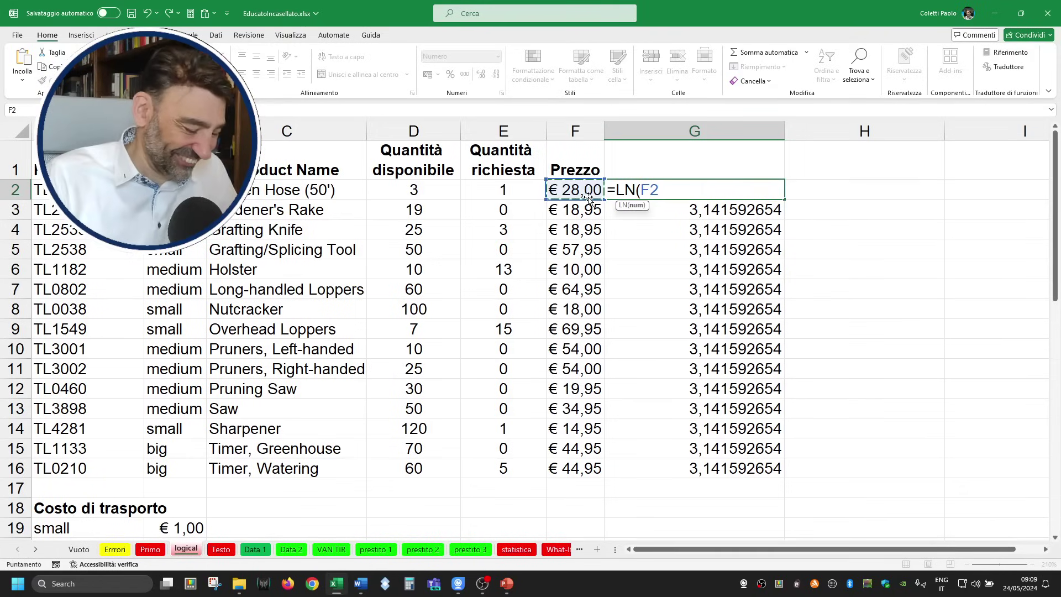
pyautogui.write(')')
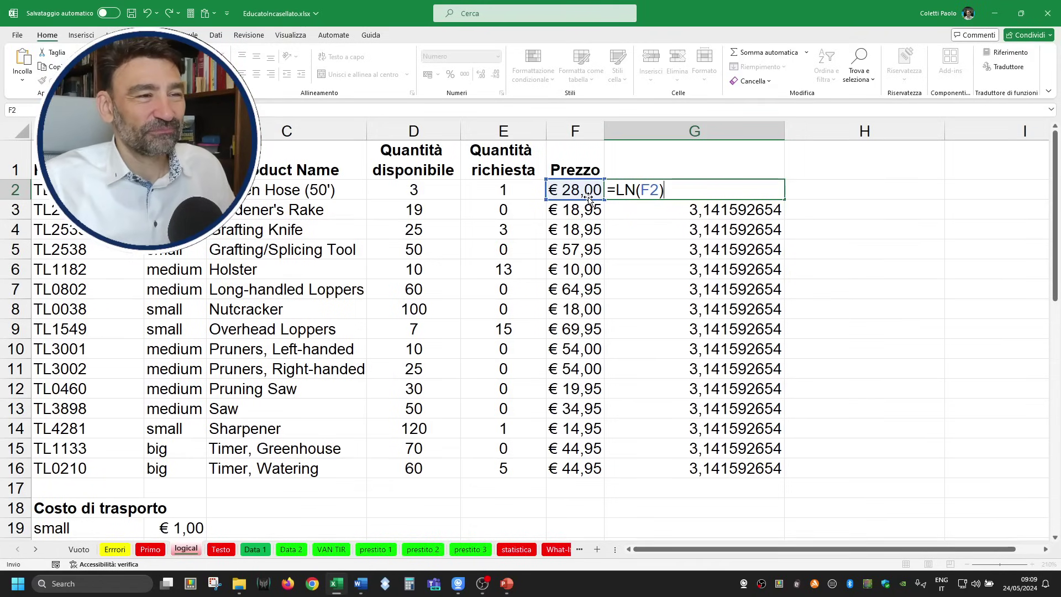
pyautogui.hotkey('ctrl', 'Return')
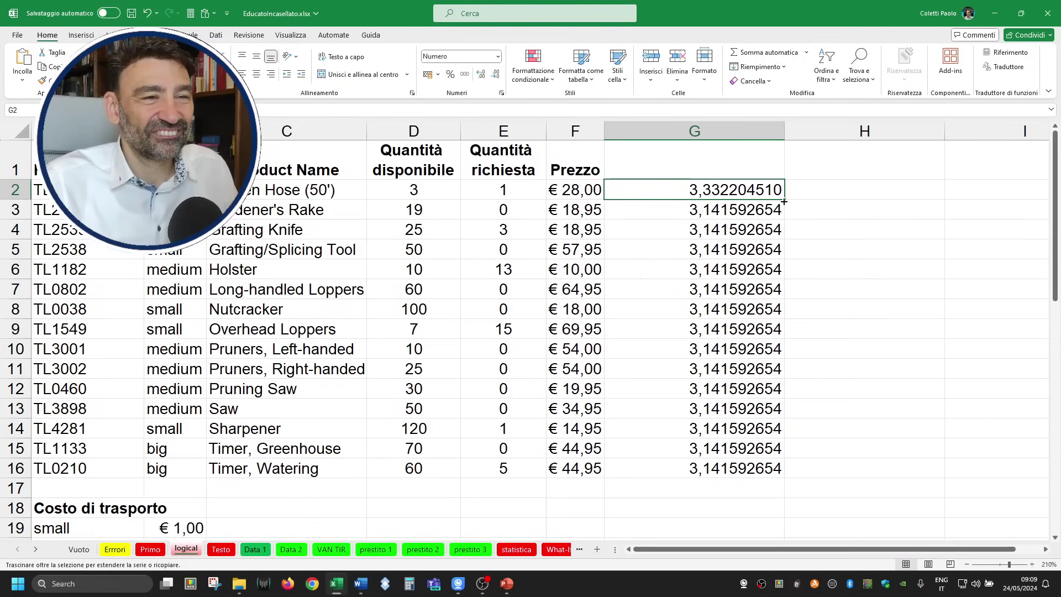
pyautogui.doubleClick(784, 201)
pyautogui.doubleClick(642, 193)
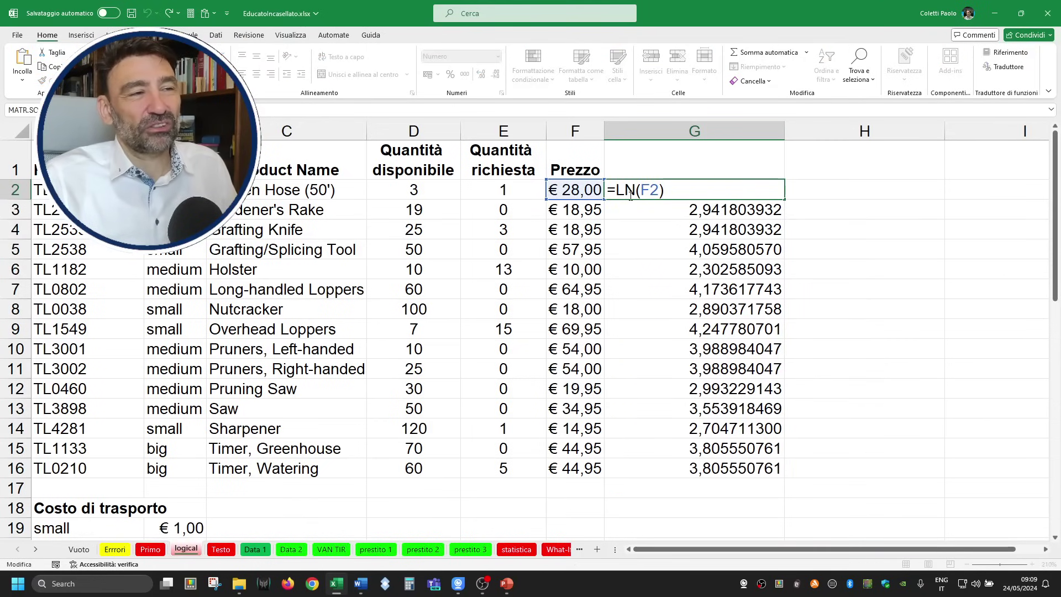
pyautogui.click(637, 191)
pyautogui.press('BackSpace')
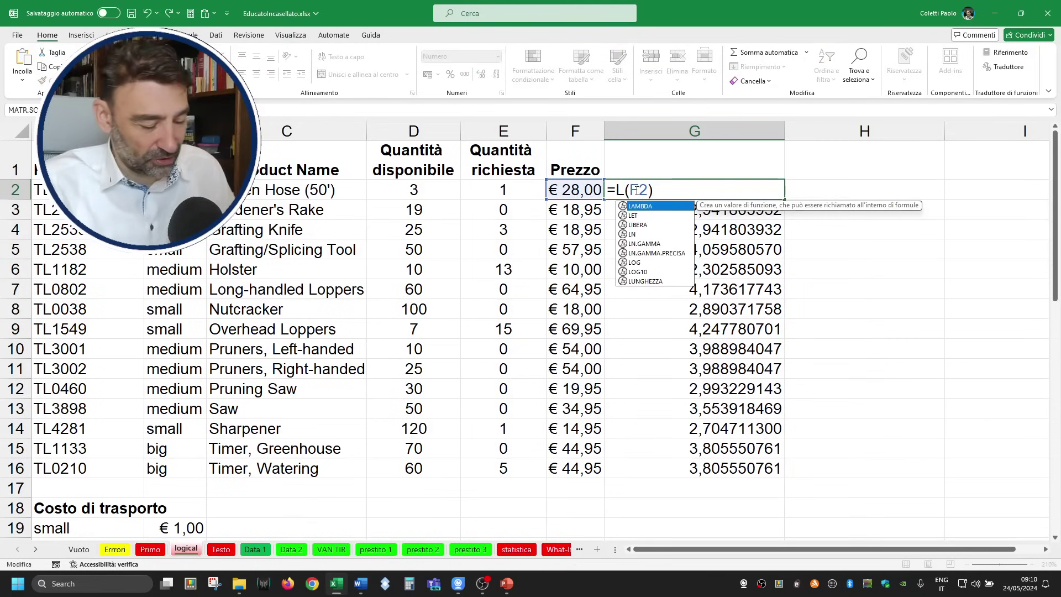
# Change G2 to =LOG10(F2), then reopen it and trim the formula back to =LOG(.
pyautogui.write('OG10')
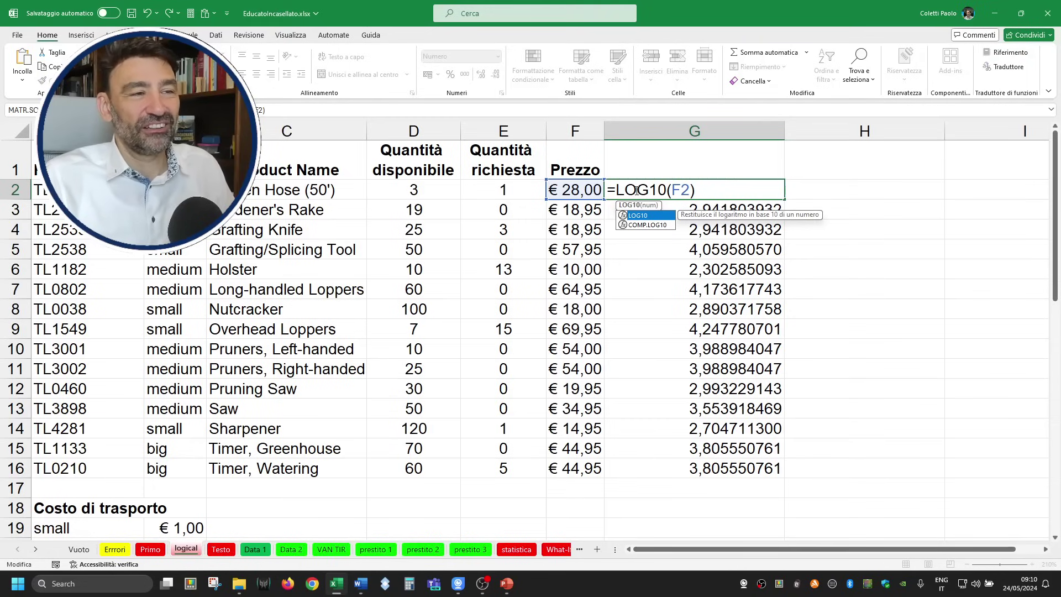
pyautogui.press('Return')
pyautogui.click(637, 190)
pyautogui.doubleClick(636, 189)
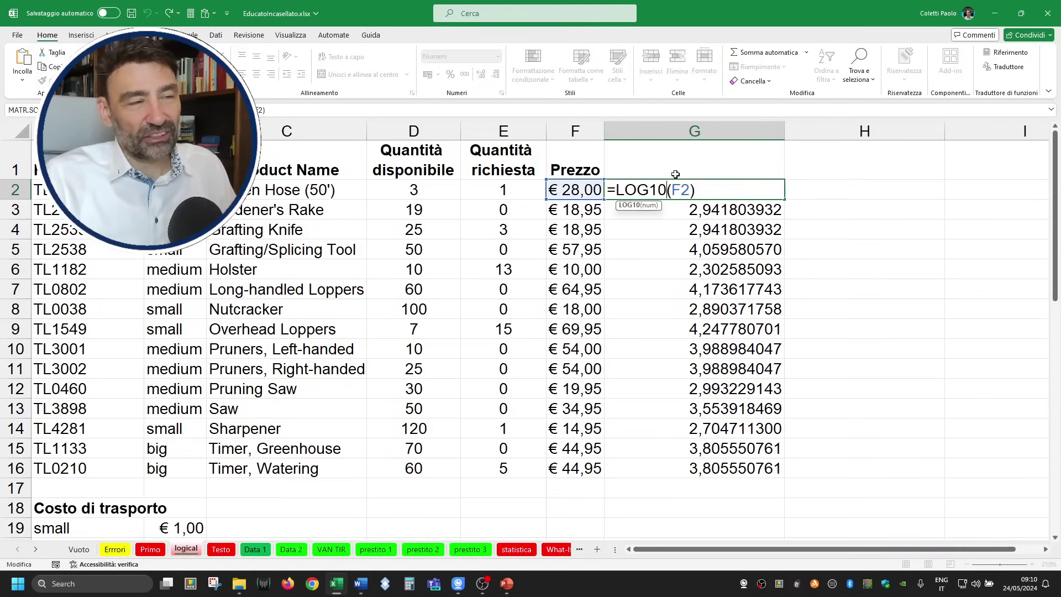
pyautogui.press('BackSpace')
pyautogui.press('BackSpace')
pyautogui.press('Right')
pyautogui.press('Delete')
pyautogui.press('Delete')
pyautogui.press('Delete')
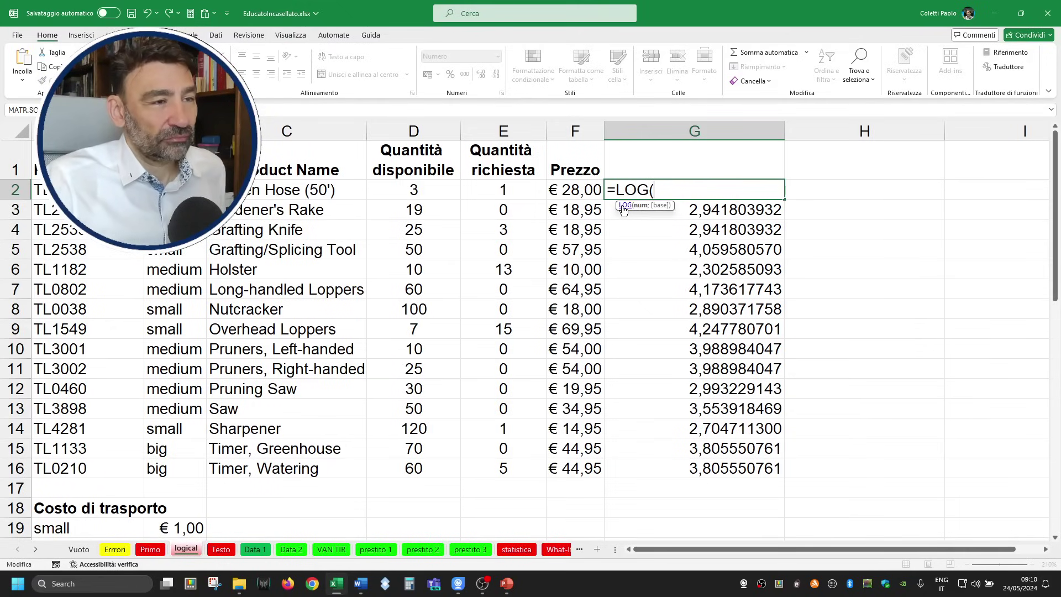
pyautogui.click(627, 205)
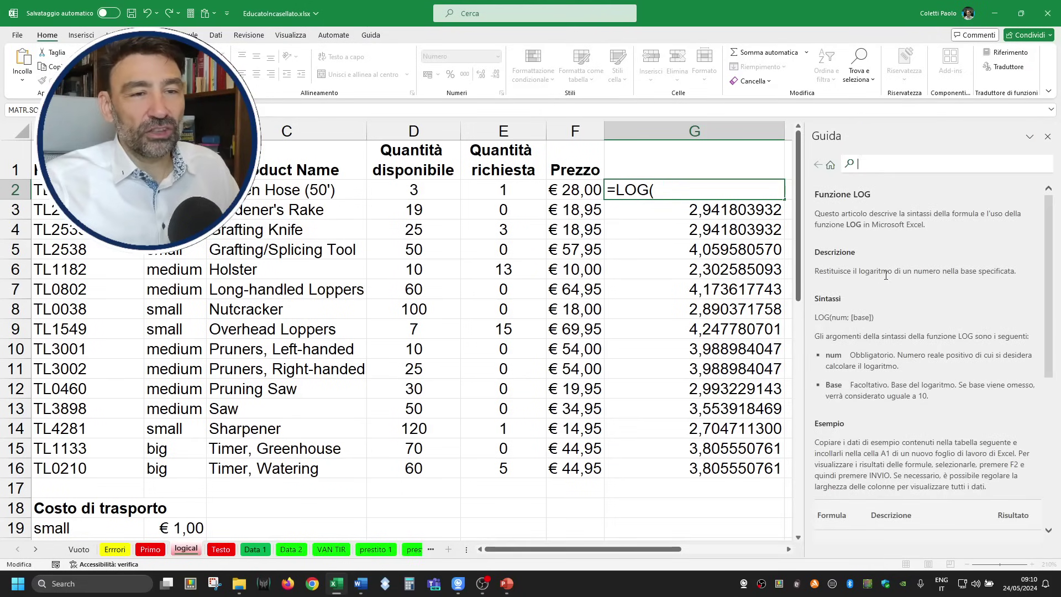
pyautogui.doubleClick(1006, 271)
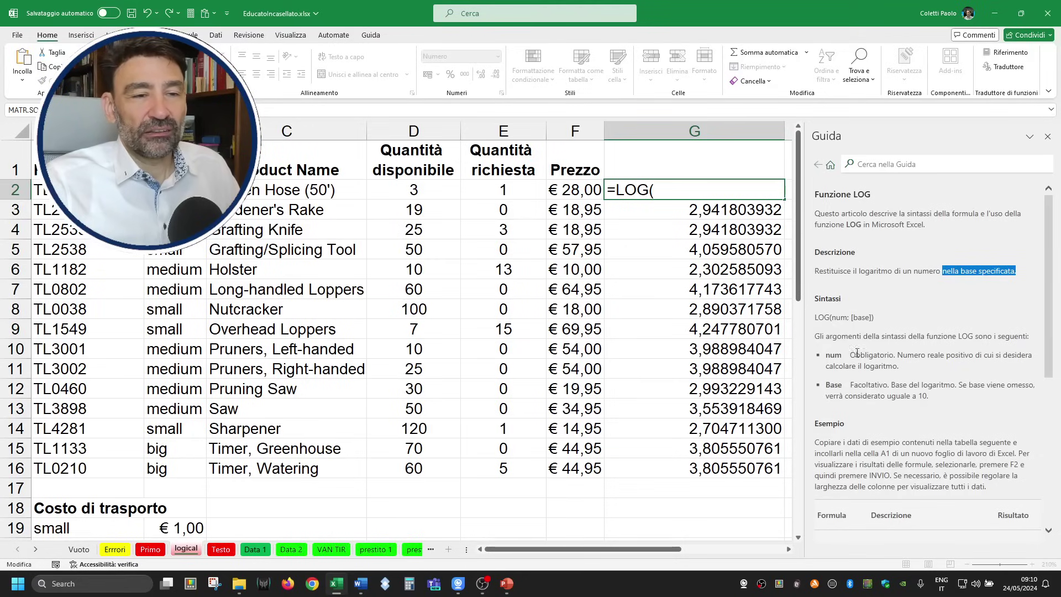
pyautogui.moveTo(825, 356); pyautogui.dragTo(905, 364)
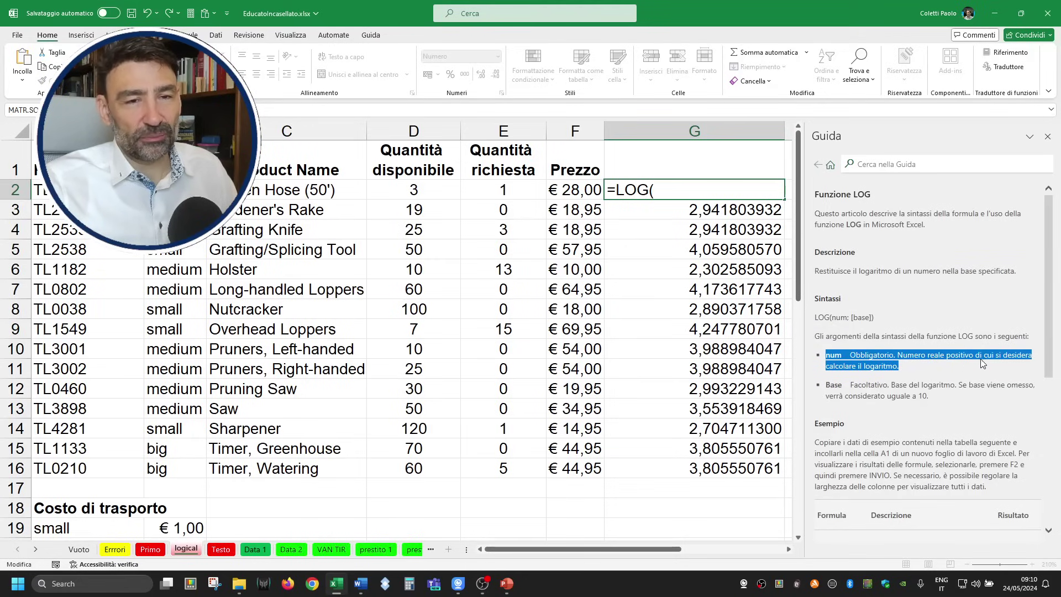
pyautogui.click(886, 369)
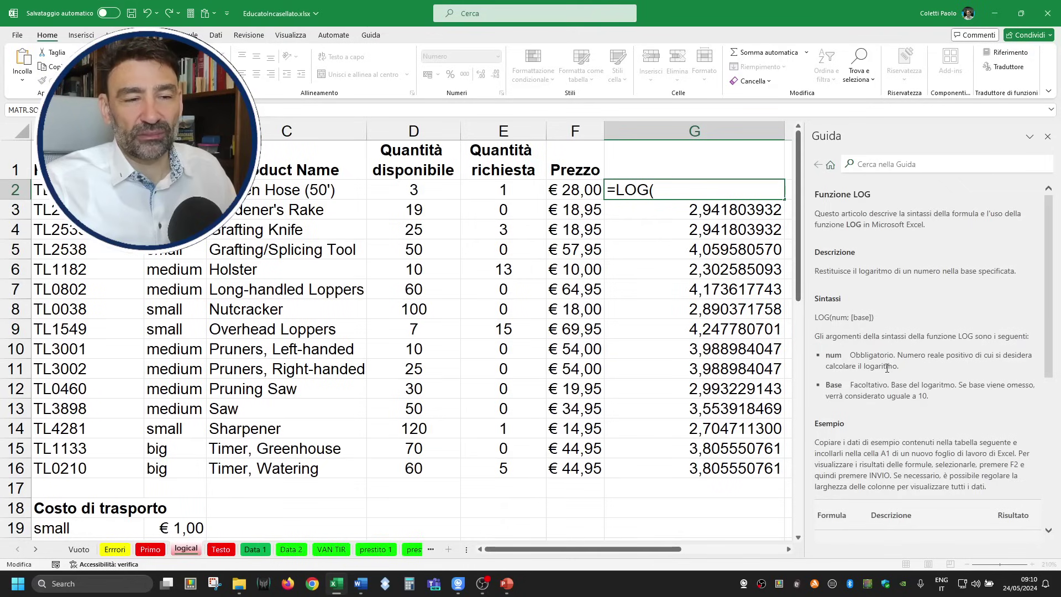
pyautogui.moveTo(827, 382); pyautogui.dragTo(854, 386)
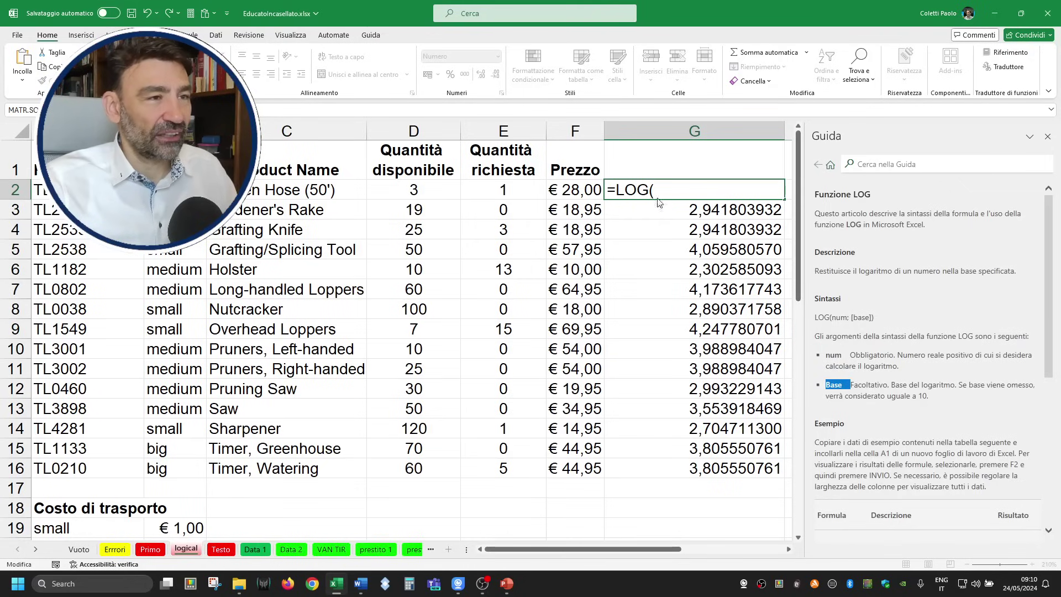
pyautogui.click(661, 193)
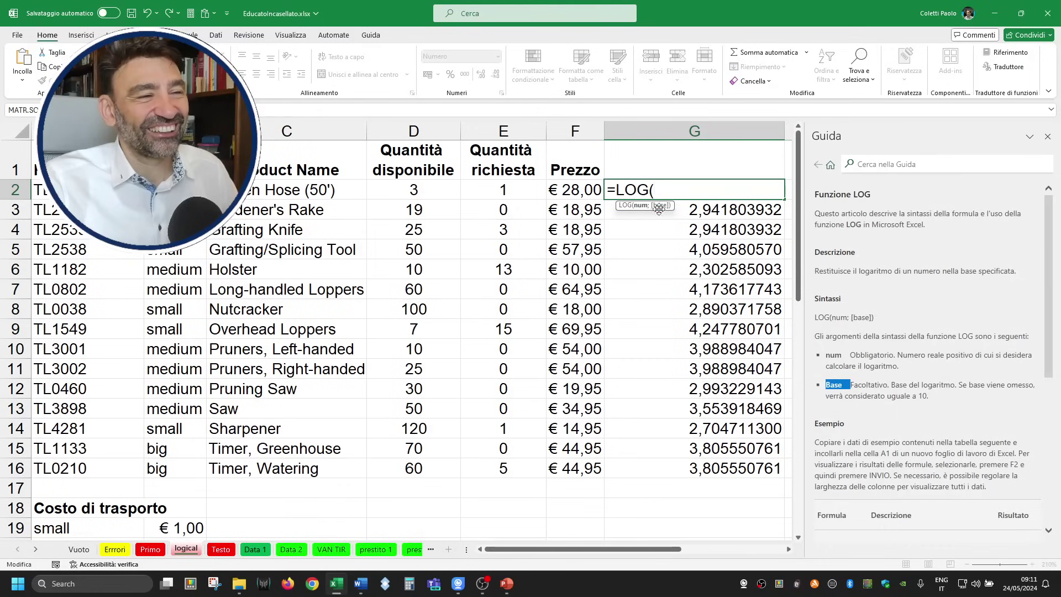
pyautogui.click(896, 381)
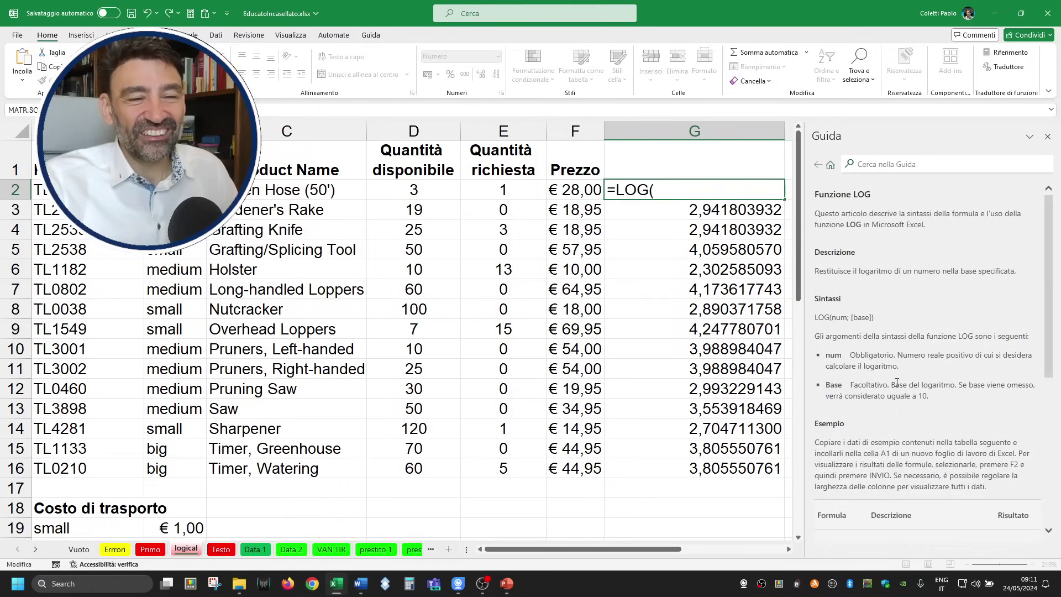
pyautogui.moveTo(892, 384); pyautogui.dragTo(985, 392)
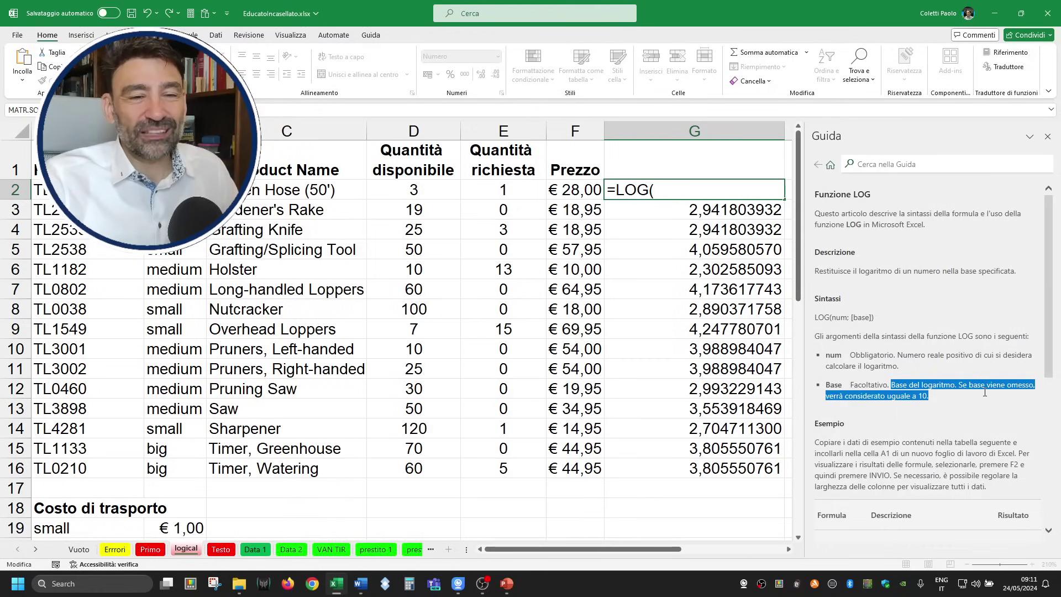
pyautogui.click(956, 399)
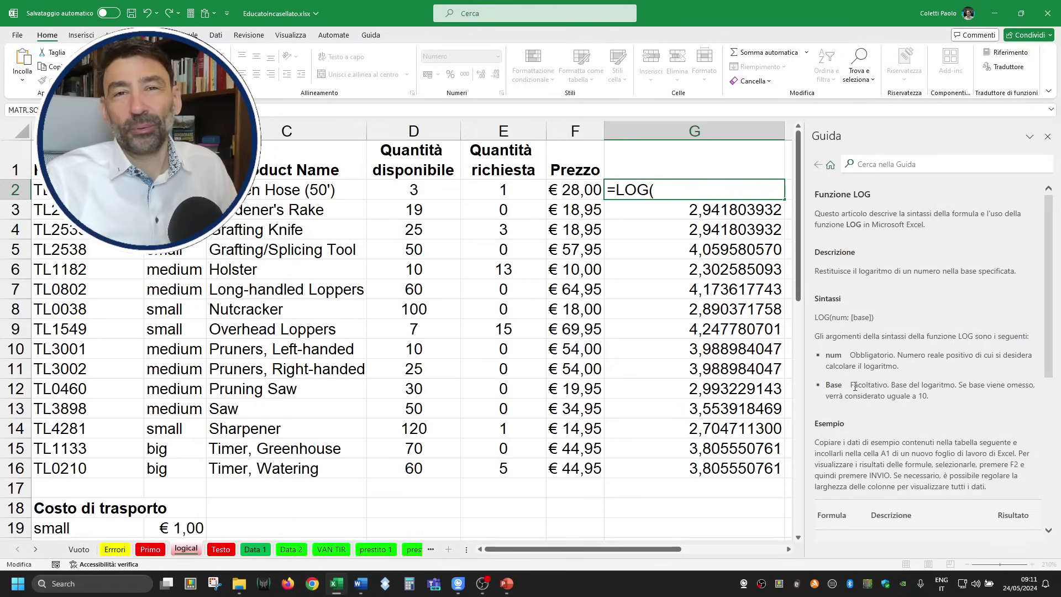
# Complete G2 as =LOG(F2;10), showing 1,447158031, and close the LOG help article.
pyautogui.click(682, 191)
pyautogui.click(587, 190)
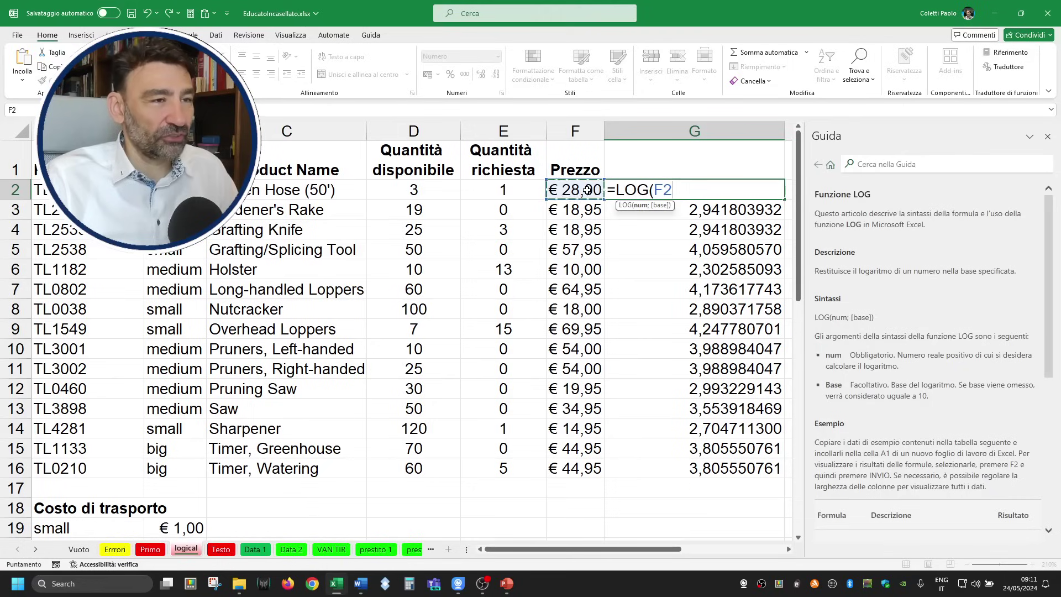
pyautogui.write(';;10')
pyautogui.press('BackSpace')
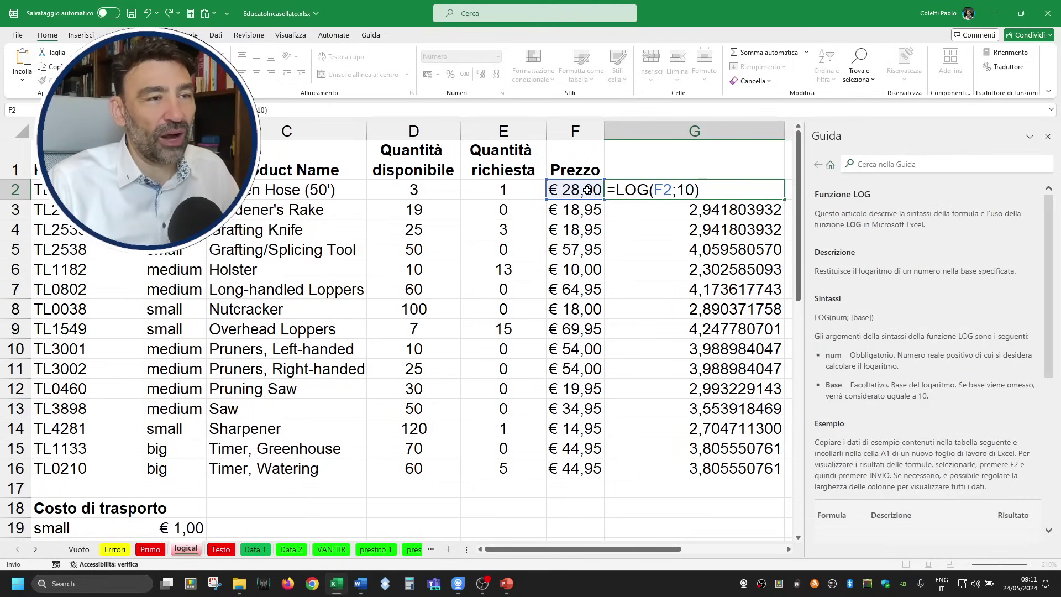
pyautogui.click(673, 190)
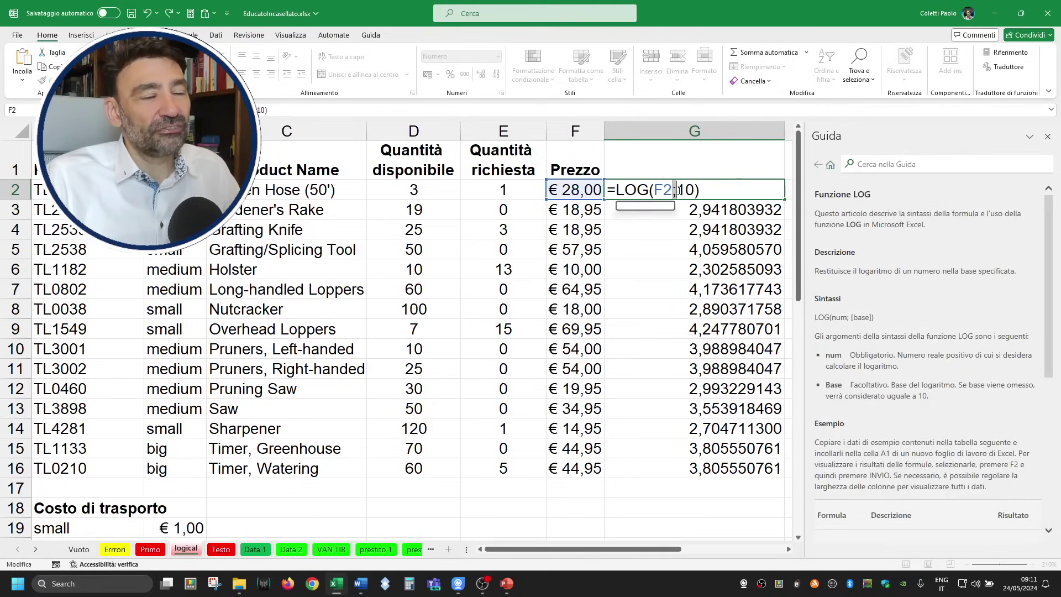
pyautogui.click(711, 192)
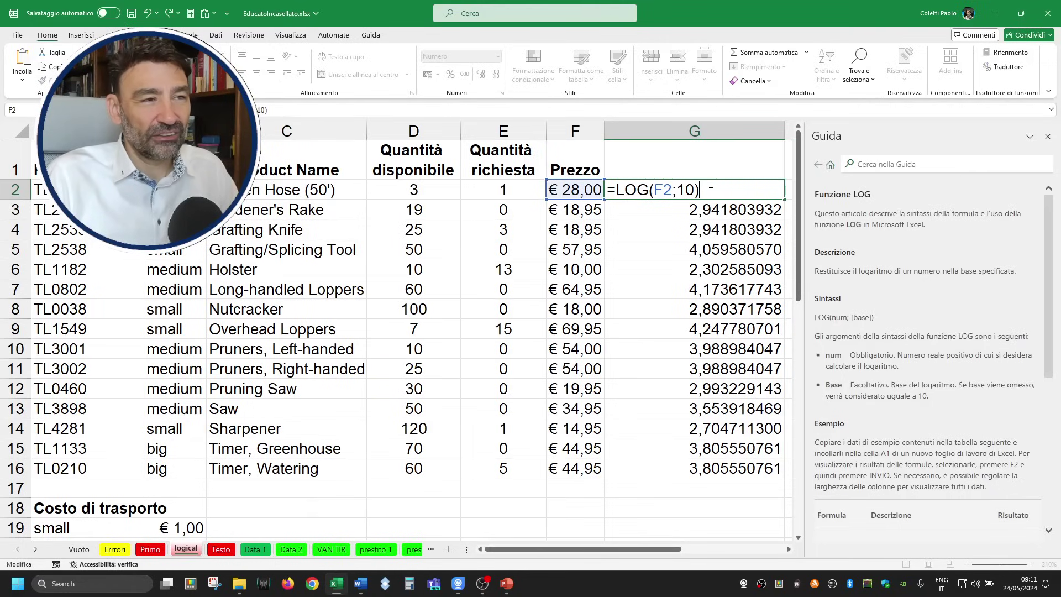
pyautogui.press('Return')
pyautogui.click(709, 190)
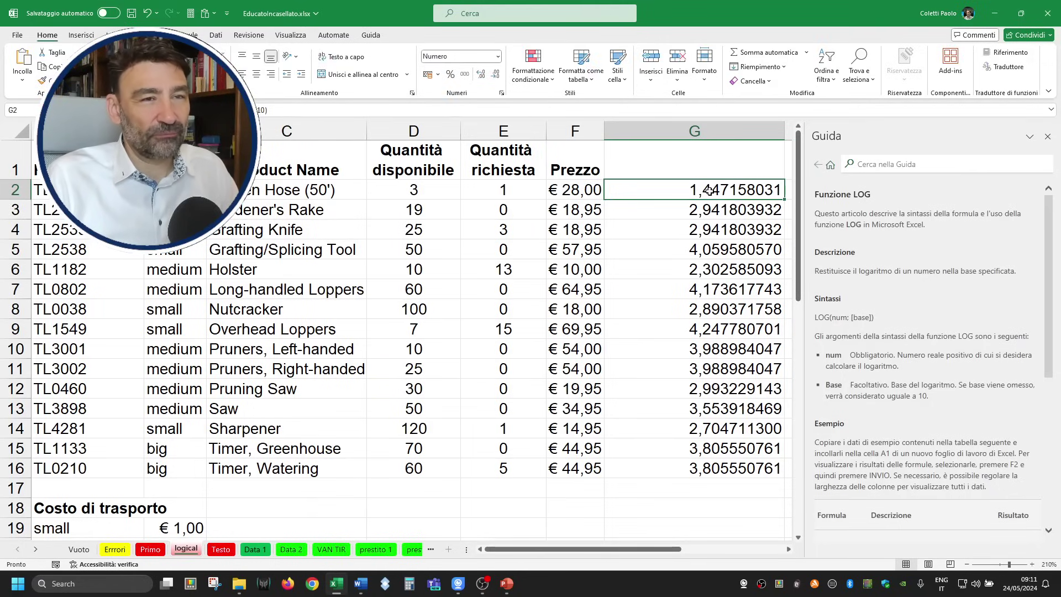
pyautogui.click(1047, 136)
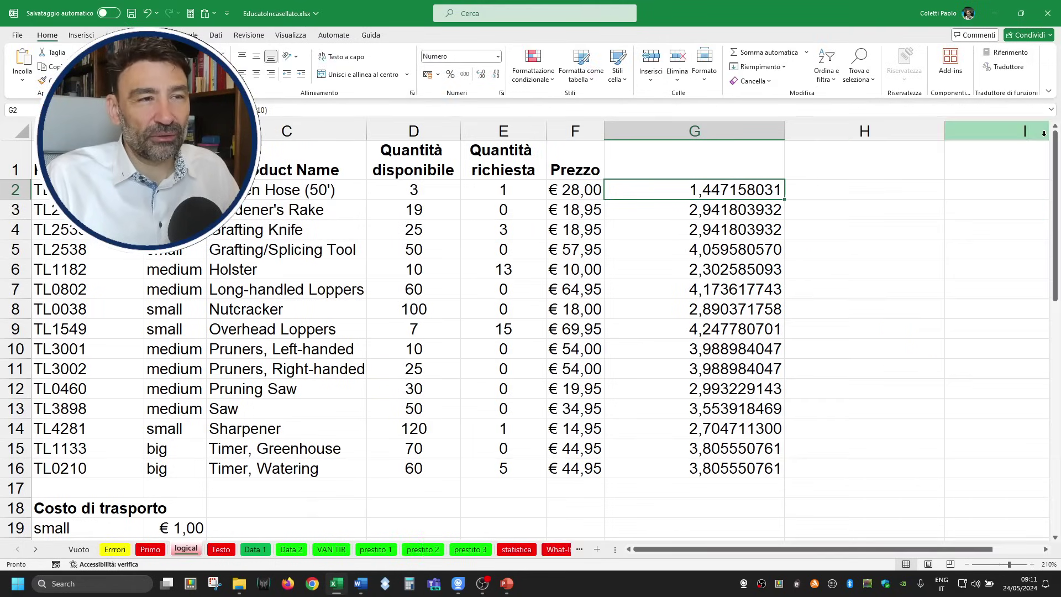
# Remove the base 10 argument from G2, leaving =LOG(F2).
pyautogui.doubleClick(750, 190)
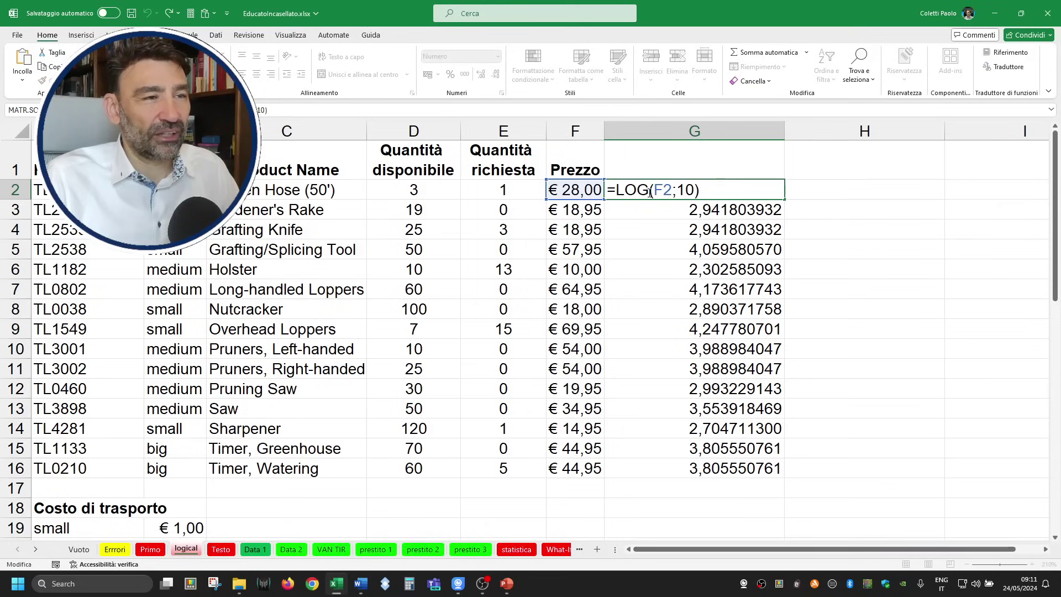
pyautogui.moveTo(650, 191); pyautogui.dragTo(719, 192)
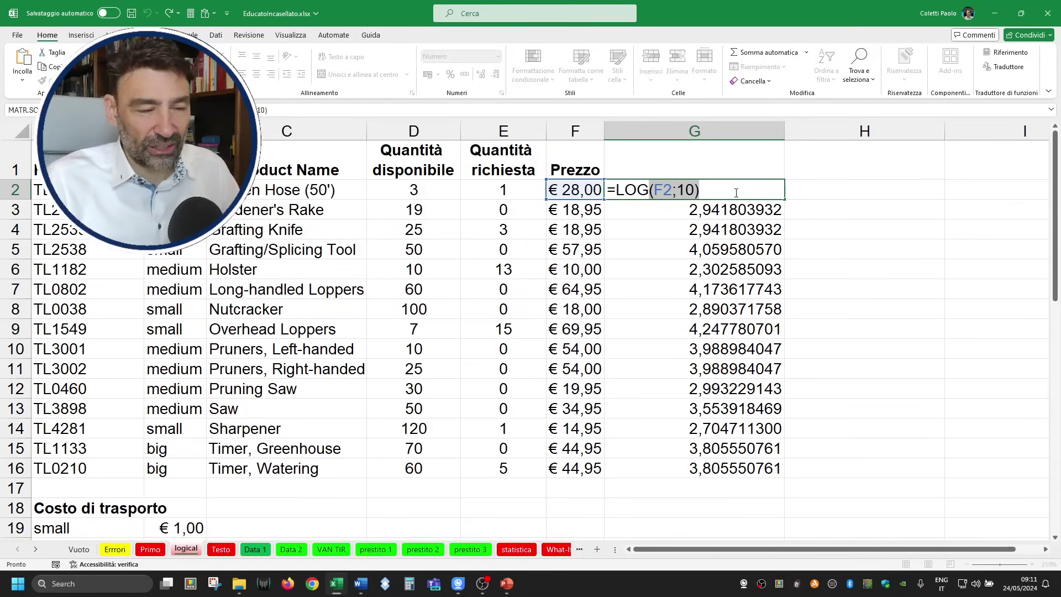
pyautogui.press('Escape')
pyautogui.doubleClick(736, 191)
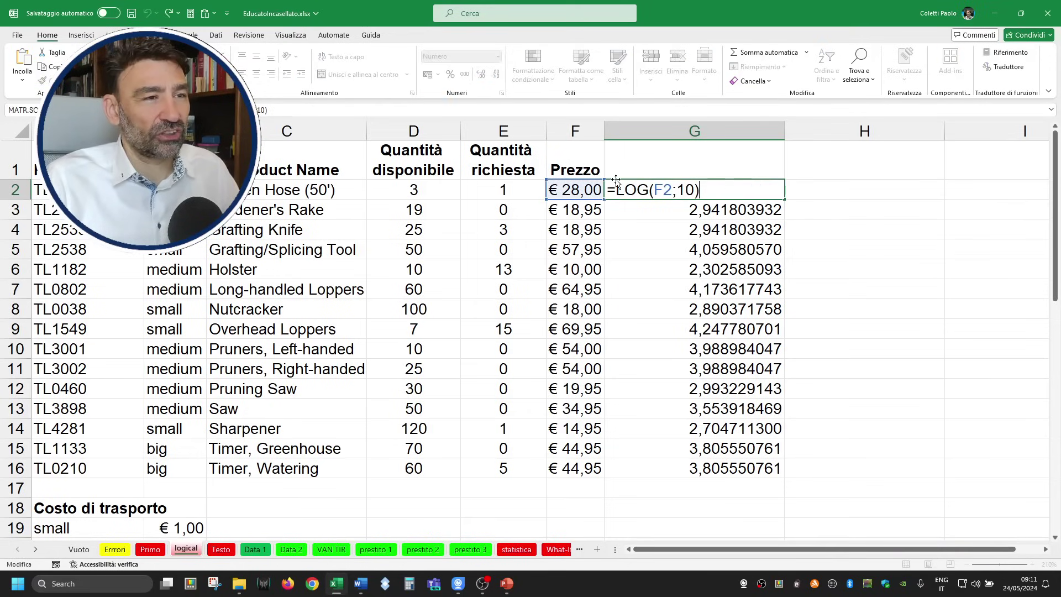
pyautogui.click(696, 189)
pyautogui.press('BackSpace')
pyautogui.press('BackSpace')
pyautogui.press('BackSpace')
pyautogui.press('Return')
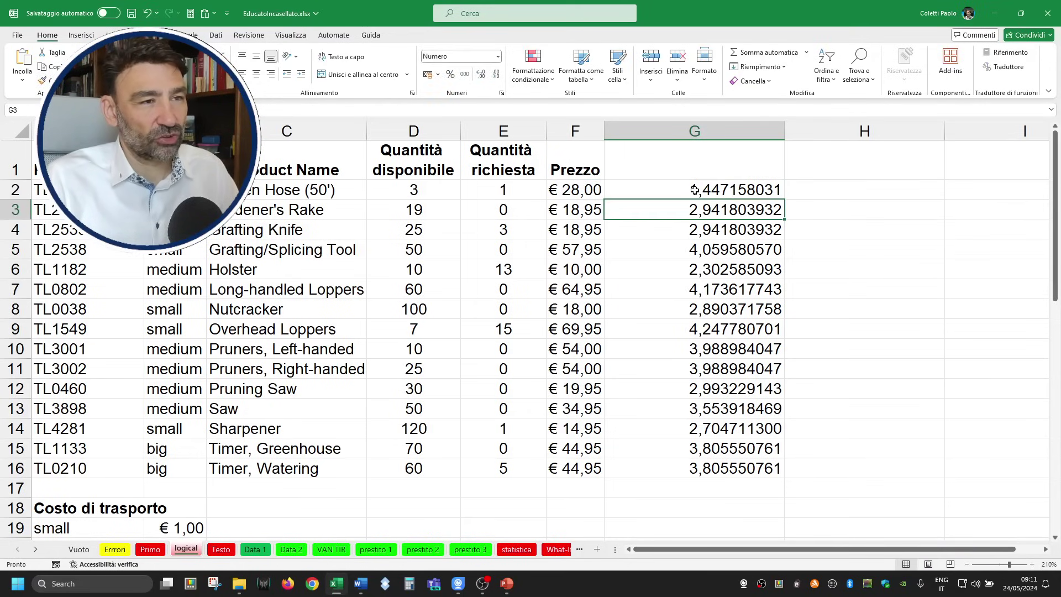
pyautogui.click(694, 189)
# Change G2 to =LOG(F2;2) for the base-2 logarithm of the price.
pyautogui.doubleClick(695, 189)
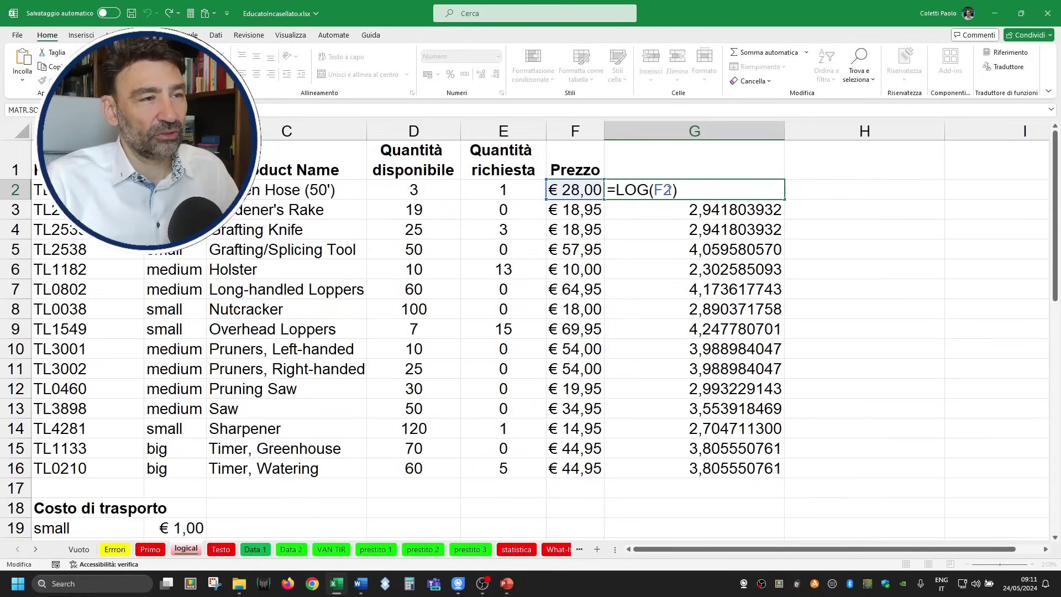
pyautogui.click(673, 190)
pyautogui.write(';2')
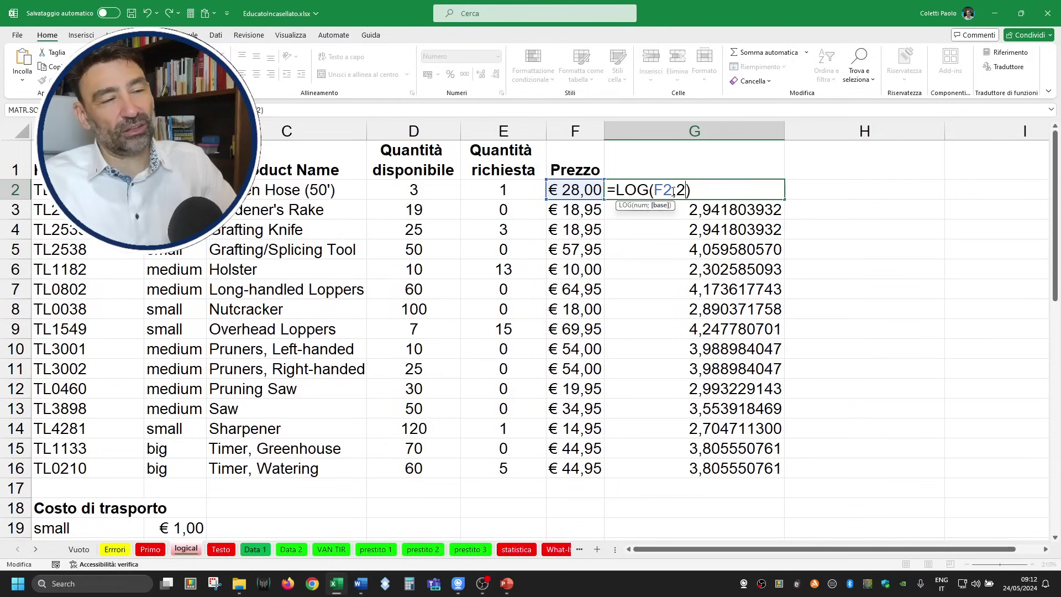
pyautogui.press('Return')
pyautogui.click(672, 192)
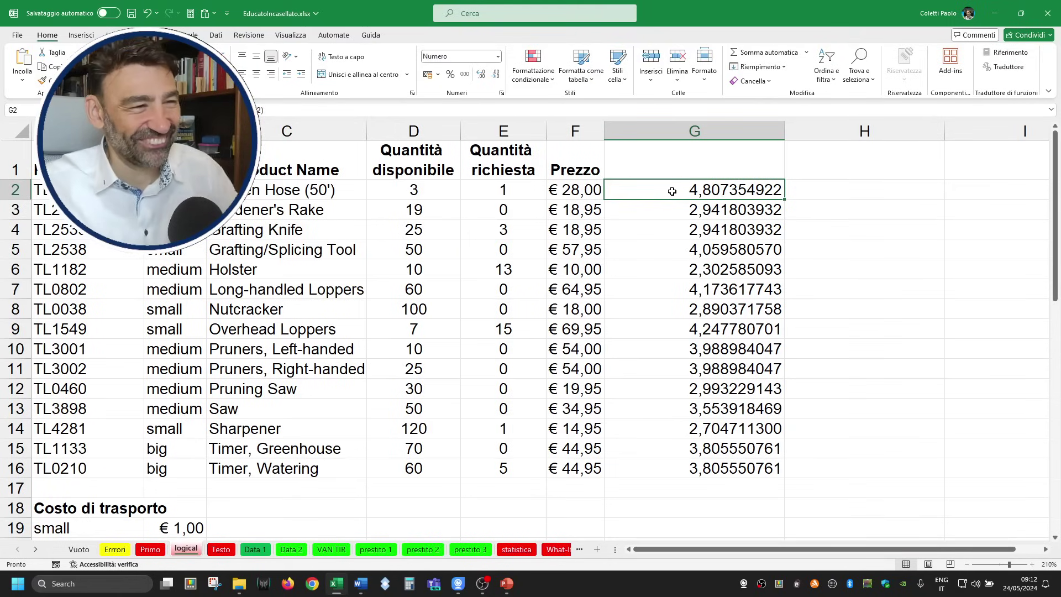
pyautogui.doubleClick(676, 191)
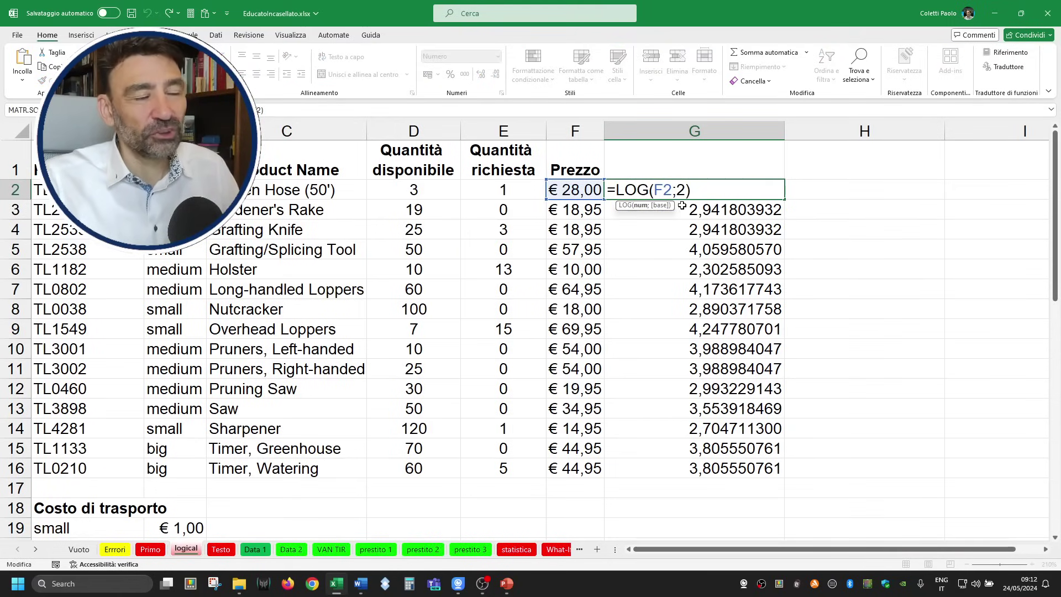
pyautogui.hotkey('ctrl', 'Return')
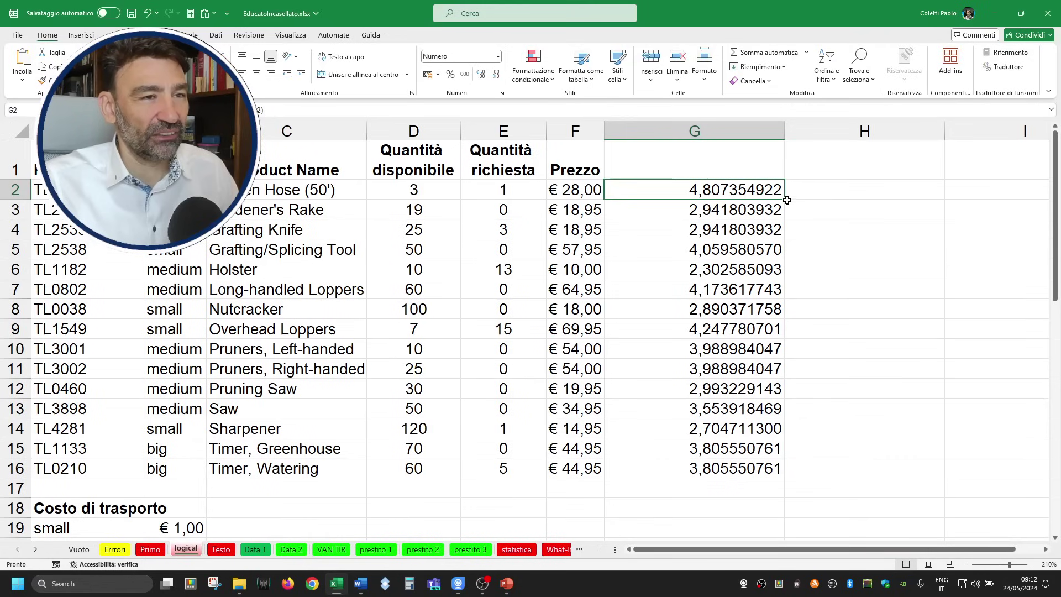
# Fill the base-2 LOG formula down to G16 and review the formulas in G3 and G2.
pyautogui.doubleClick(787, 200)
pyautogui.doubleClick(696, 213)
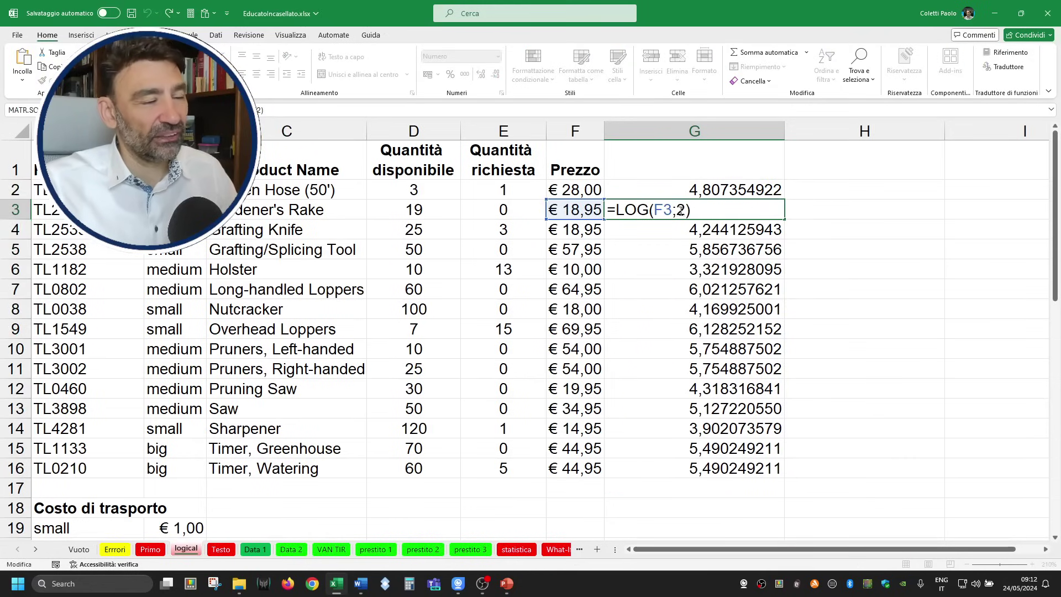
pyautogui.press('Escape')
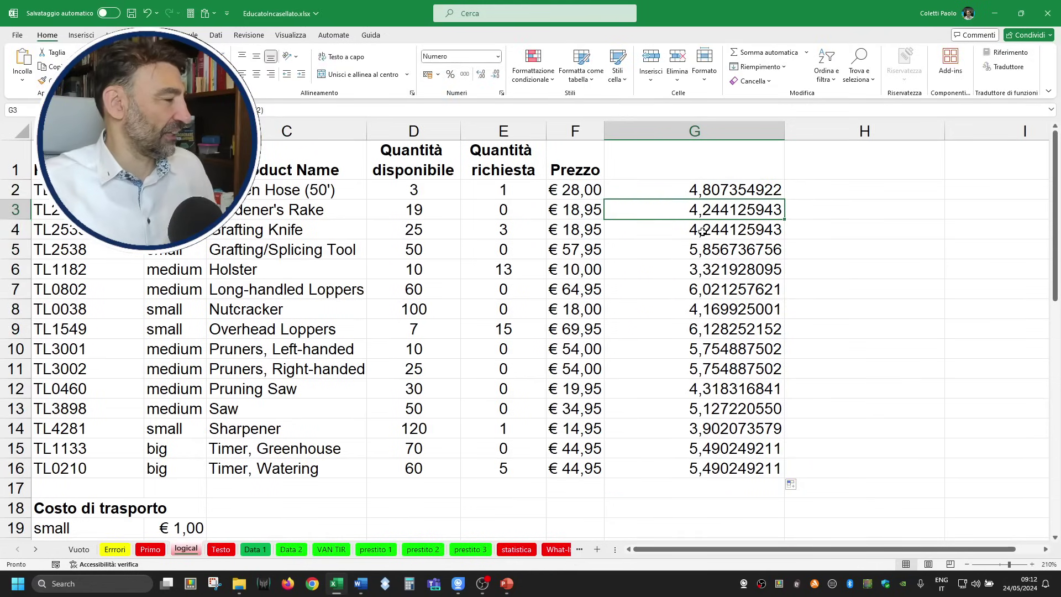
pyautogui.doubleClick(705, 186)
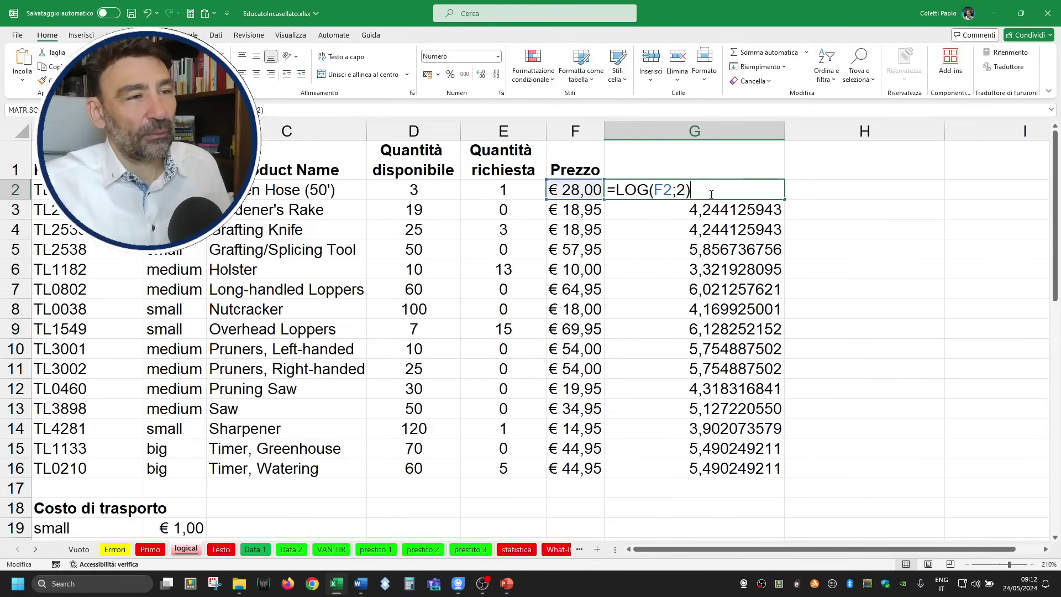
pyautogui.click(672, 190)
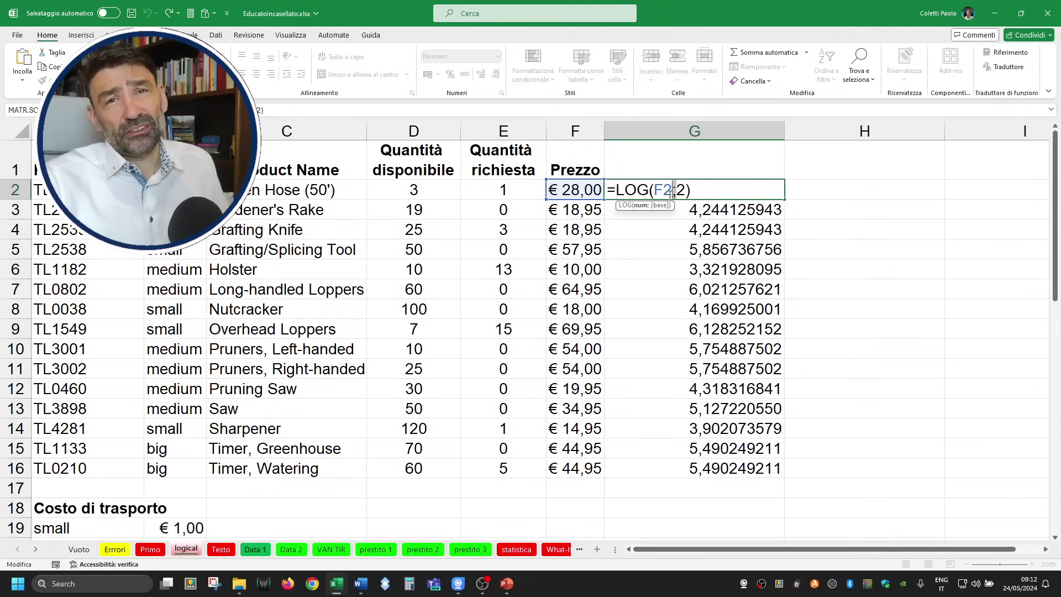
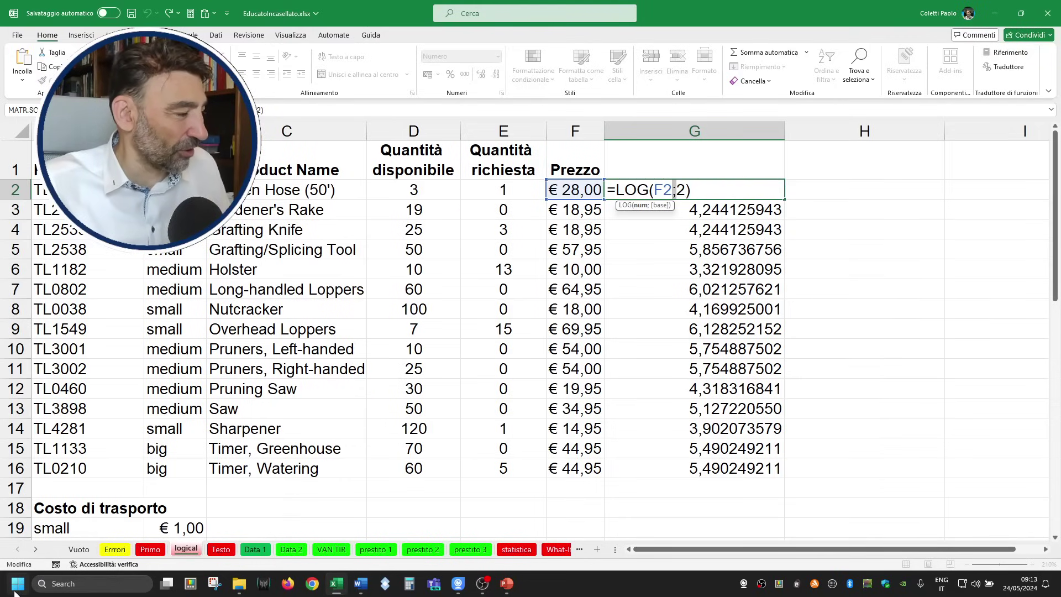
# Find 'contro panel' in Windows search, open Control Panel and move its window.
pyautogui.click(103, 583)
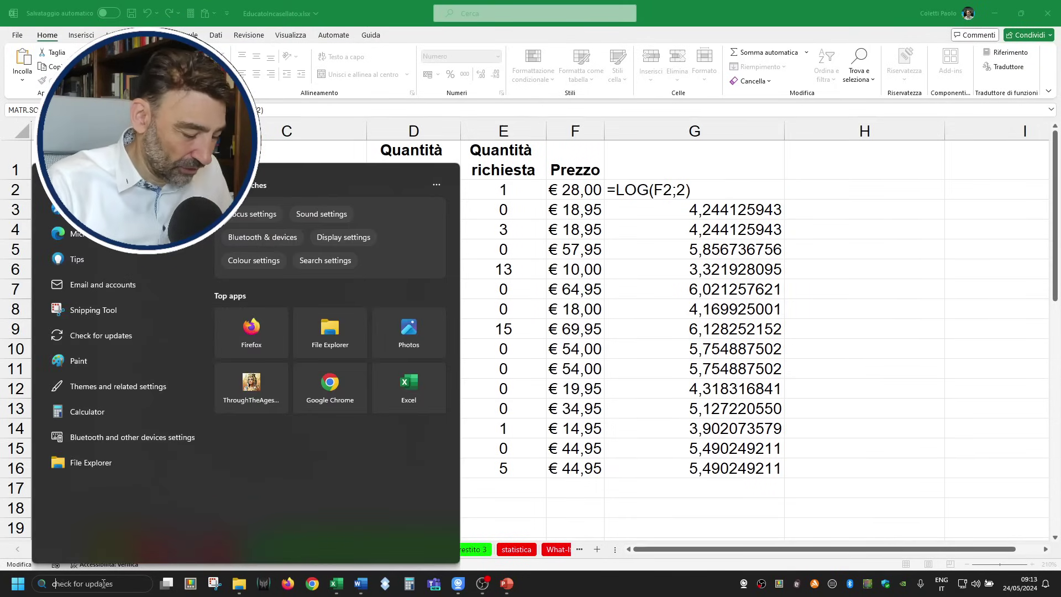
pyautogui.write('contro pane')
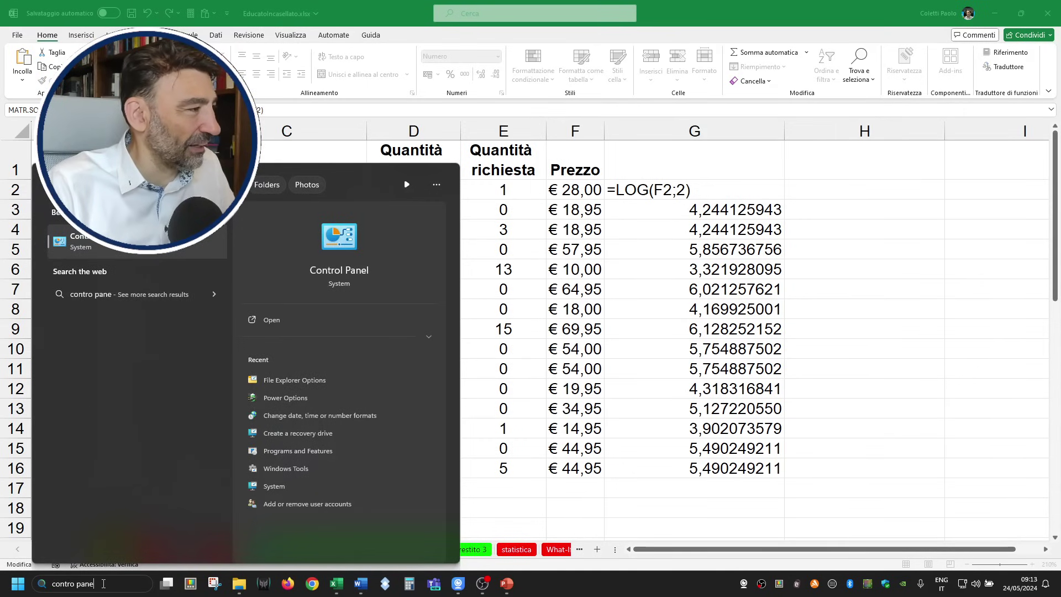
pyautogui.write('l')
pyautogui.press('Return')
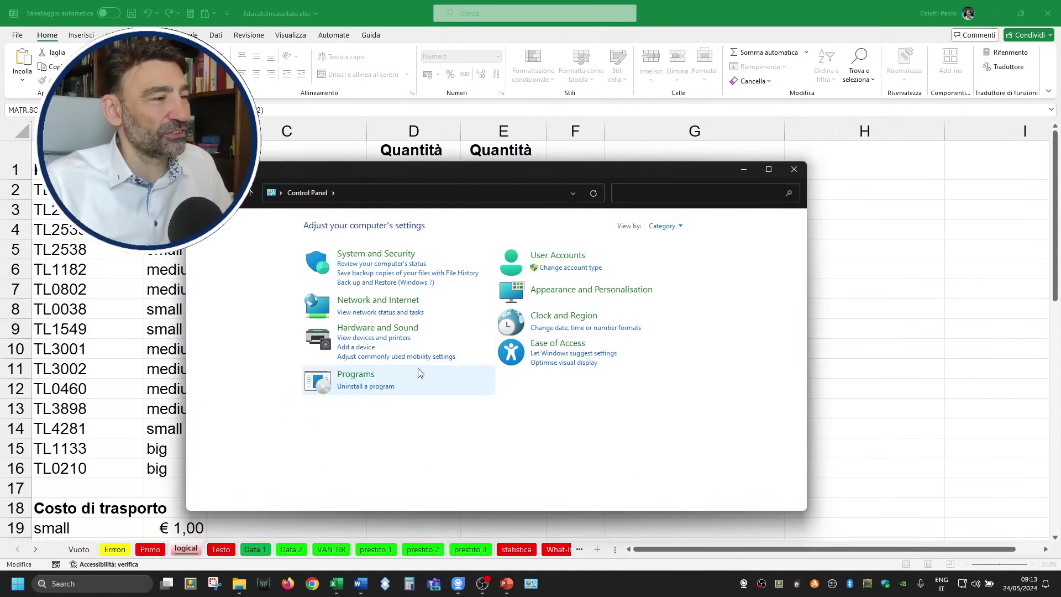
pyautogui.moveTo(514, 178); pyautogui.dragTo(548, 156)
# Search Control Panel for 'list separa' with no match, then view all items as Large icons.
pyautogui.click(679, 171)
pyautogui.write('li')
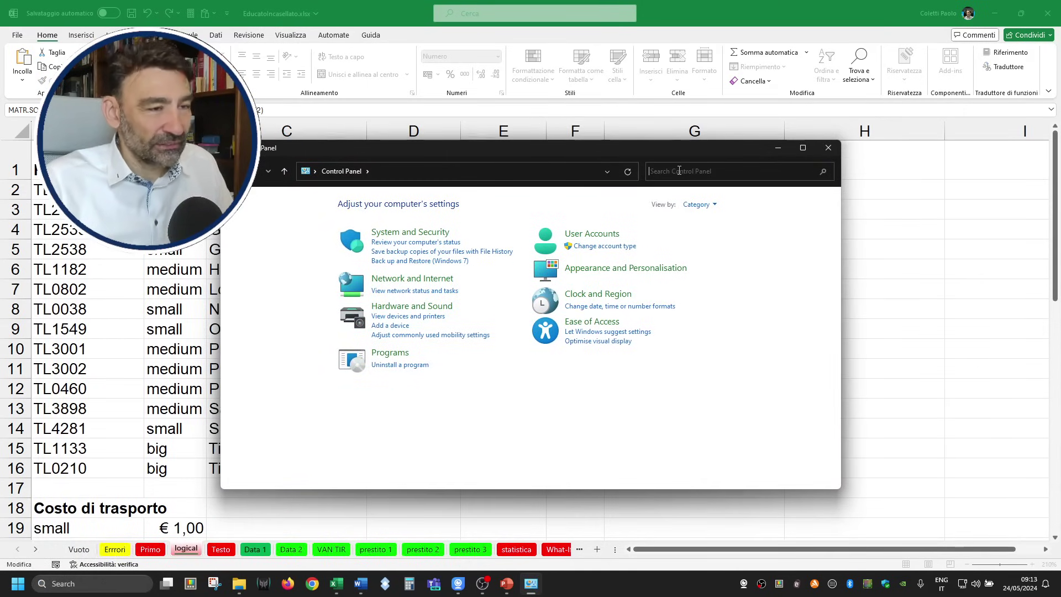
pyautogui.write('st se')
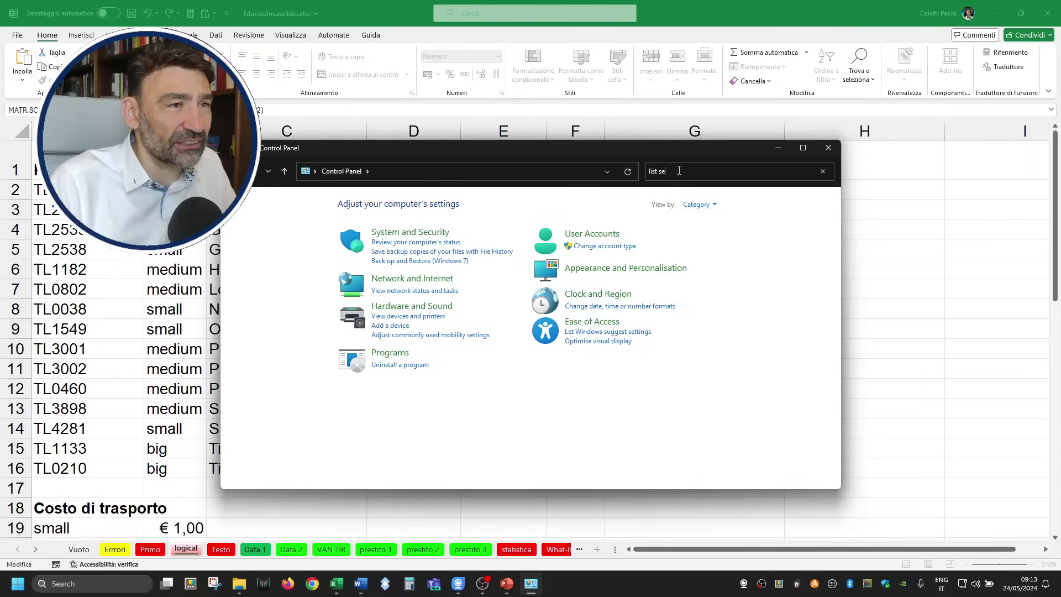
pyautogui.write('para')
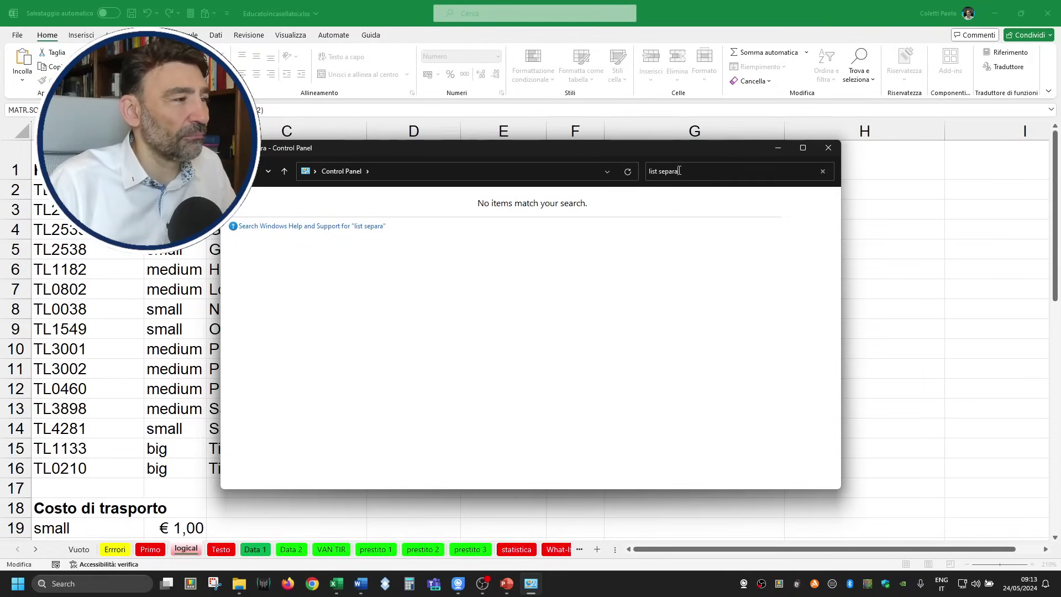
pyautogui.press('BackSpace')
pyautogui.press('BackSpace')
pyautogui.press('BackSpace')
pyautogui.write('se')
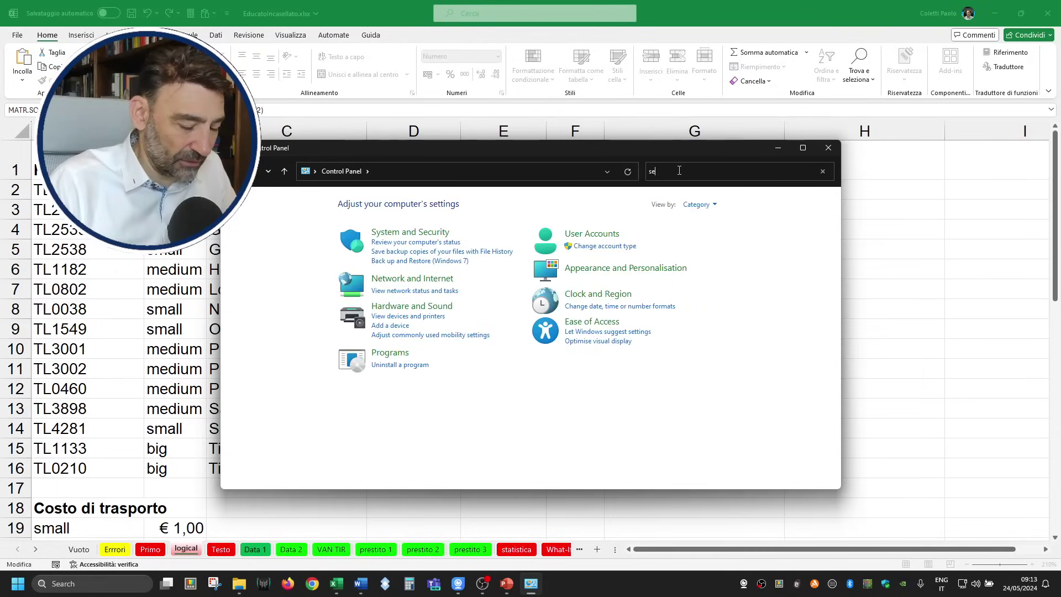
pyautogui.write('para')
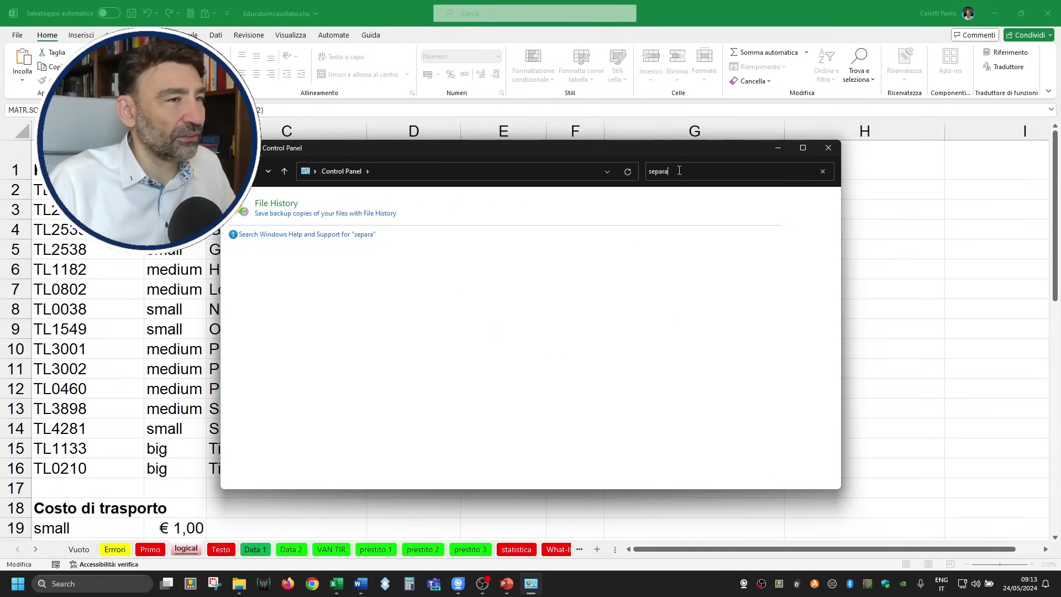
pyautogui.press('BackSpace')
pyautogui.press('BackSpace')
pyautogui.press('BackSpace')
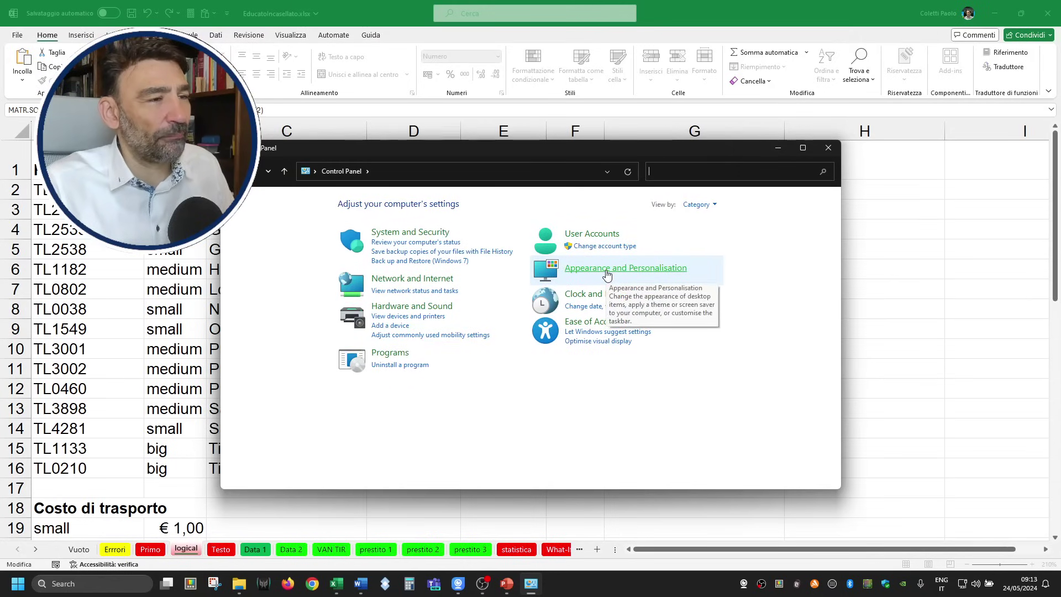
pyautogui.click(712, 205)
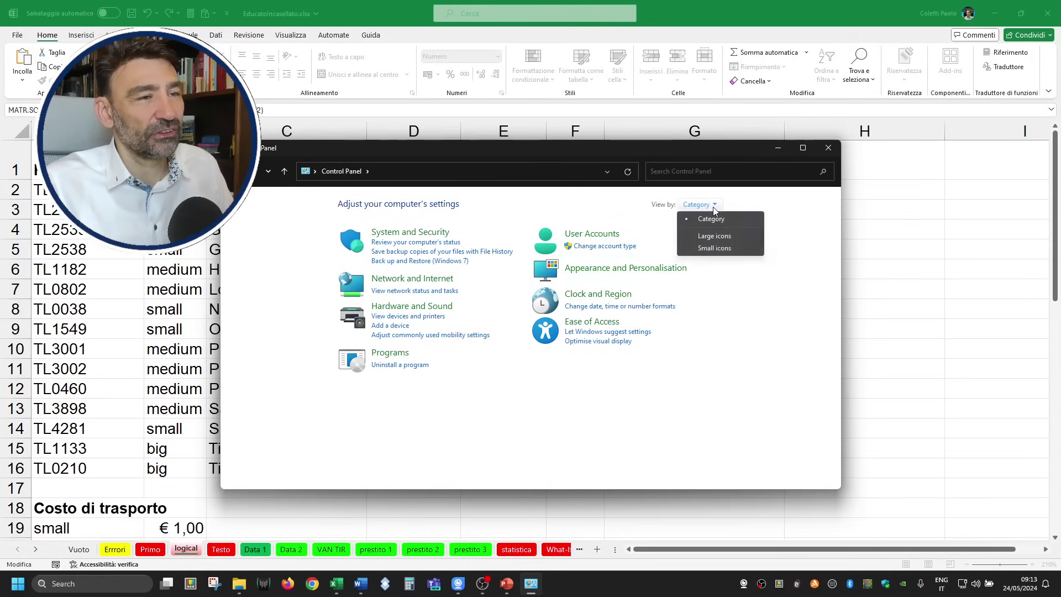
pyautogui.click(714, 236)
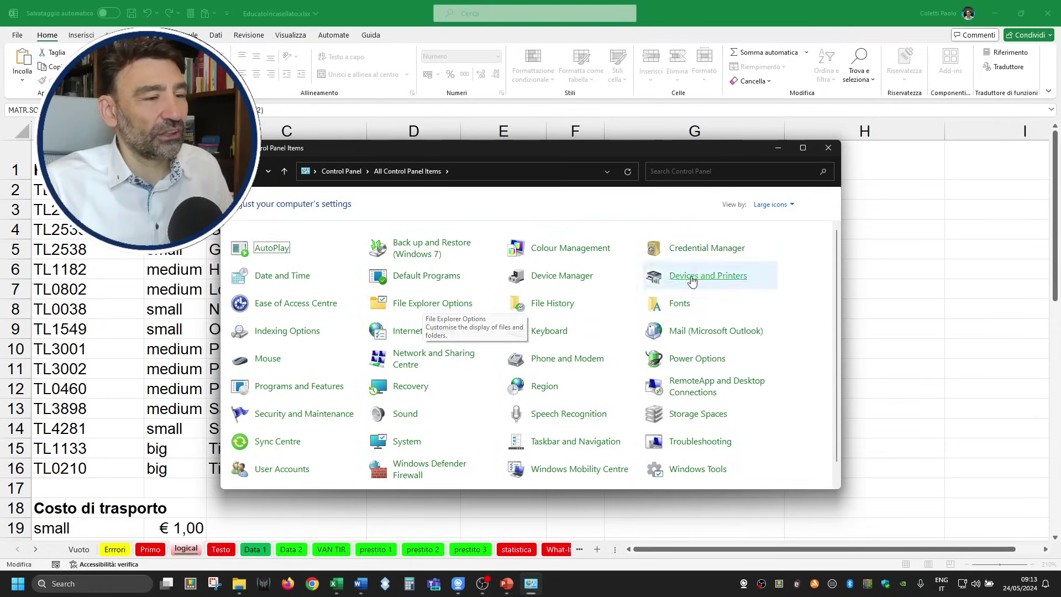
# In Region's Additional settings, set the List separator to ',' and confirm with OK.
pyautogui.click(542, 387)
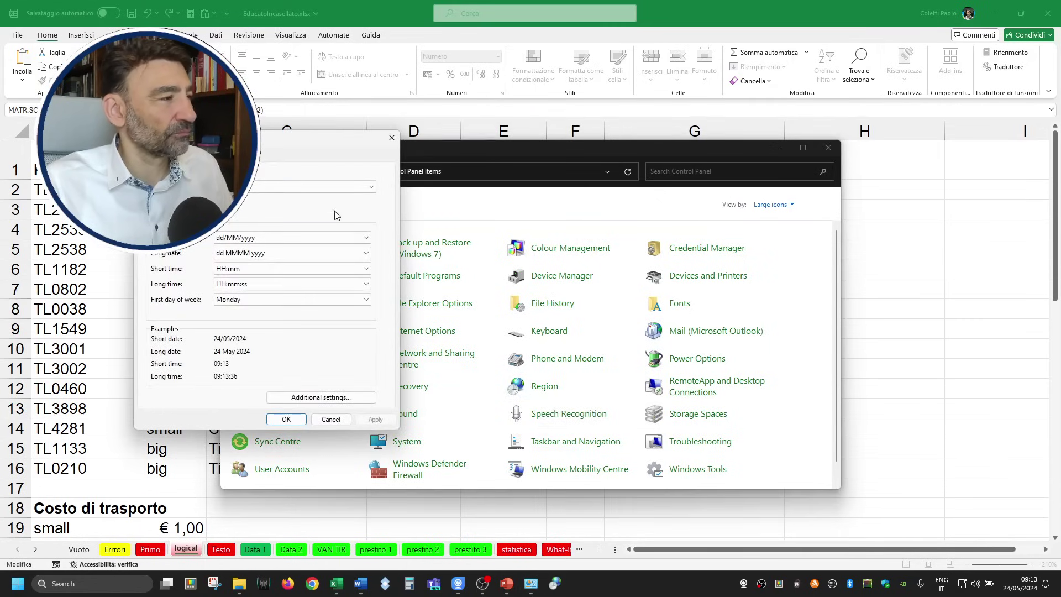
pyautogui.moveTo(286, 146); pyautogui.dragTo(578, 114)
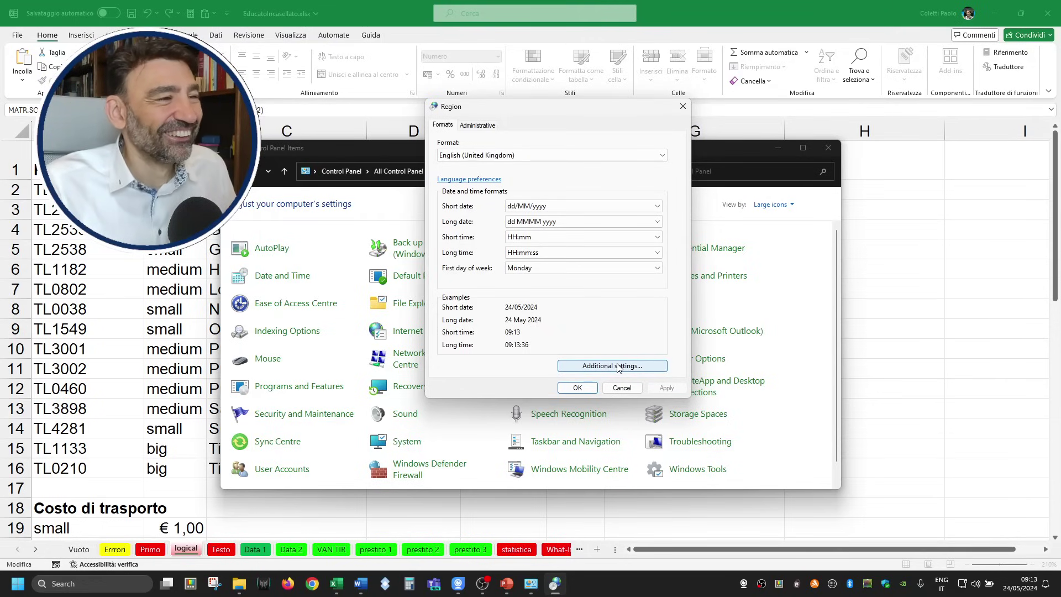
pyautogui.click(618, 367)
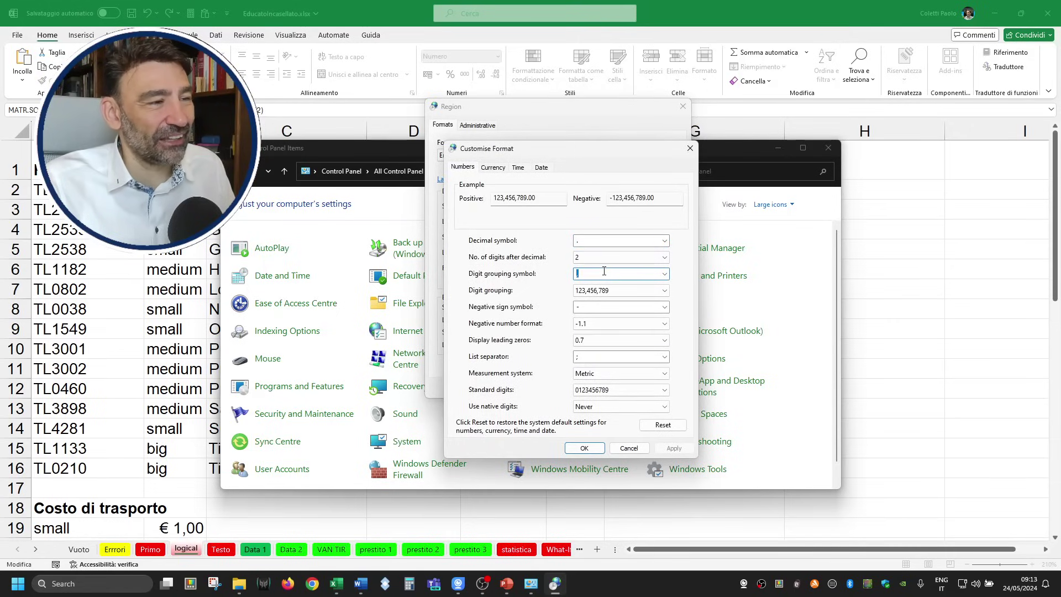
pyautogui.click(581, 274)
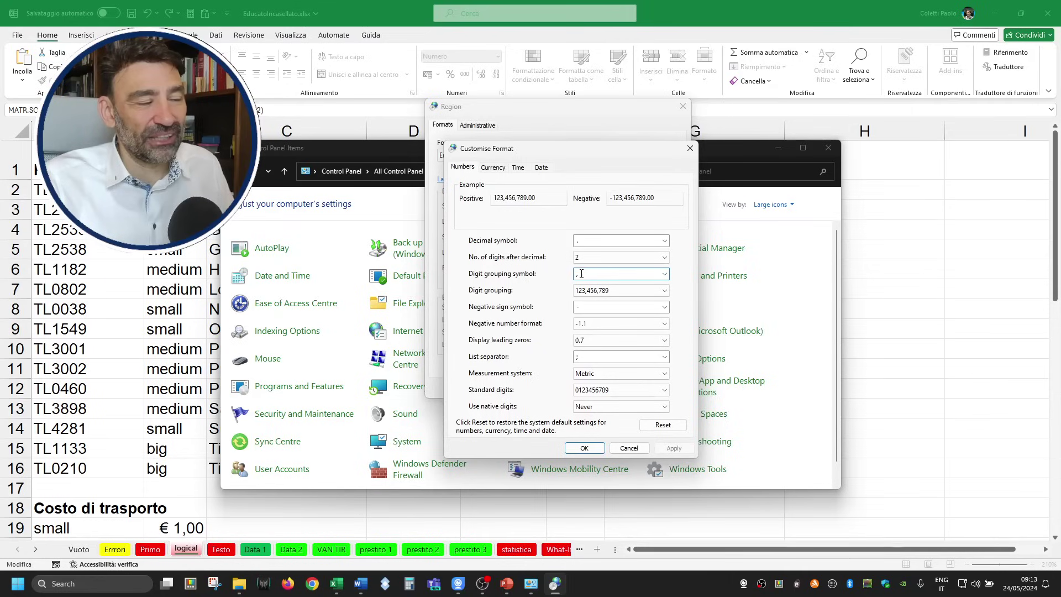
pyautogui.click(590, 240)
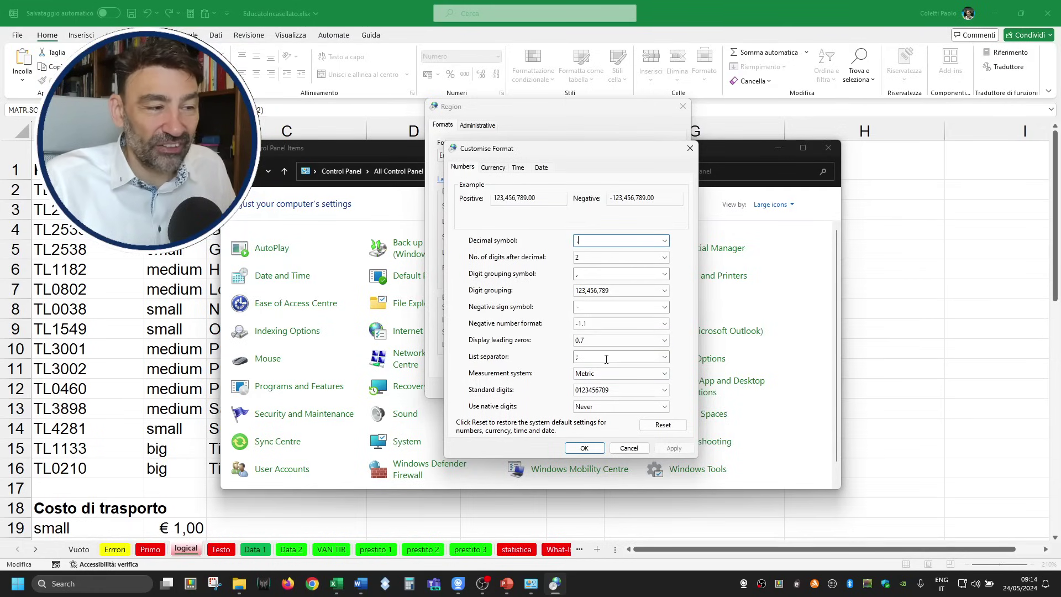
pyautogui.click(633, 356)
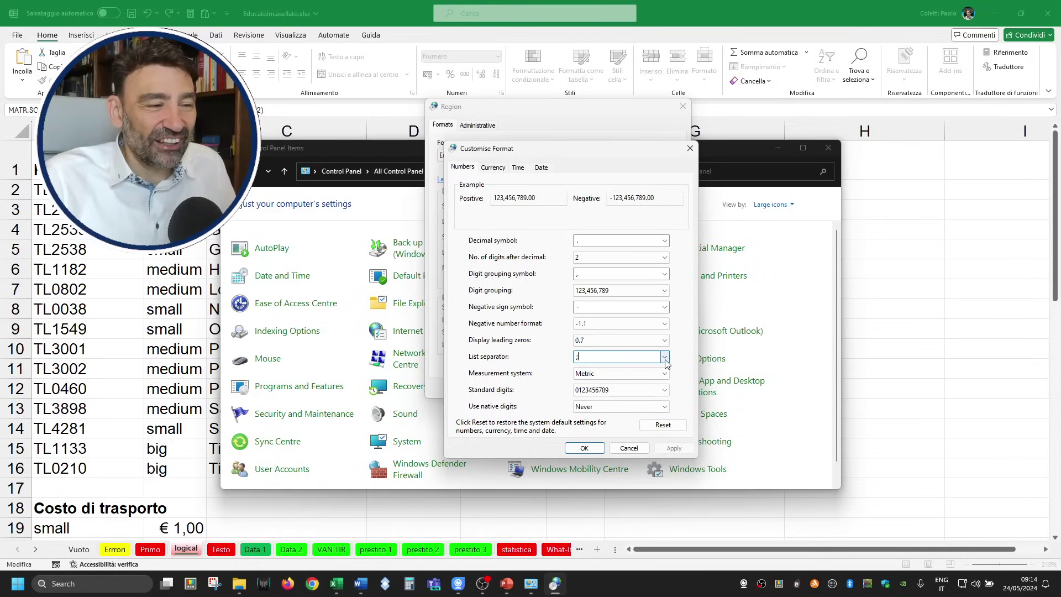
pyautogui.click(665, 359)
pyautogui.click(652, 369)
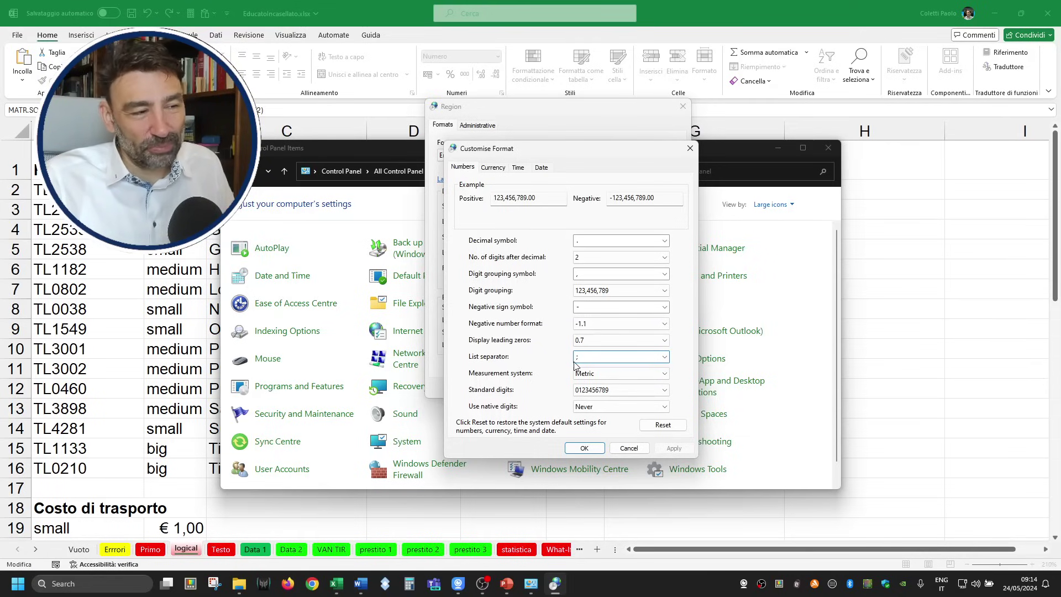
pyautogui.click(632, 445)
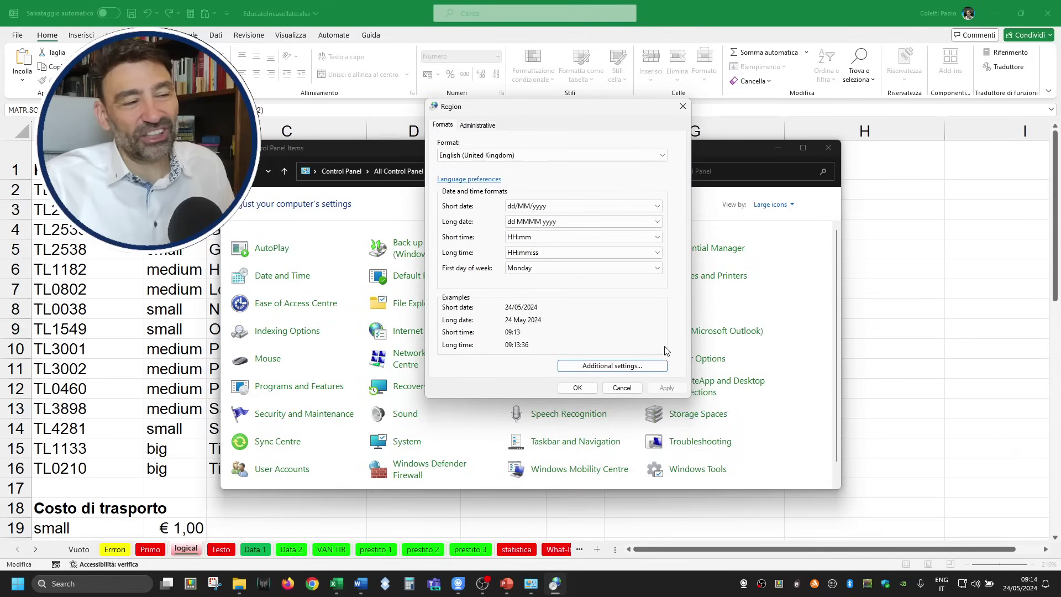
# Close Region and Control Panel, then change G2 to =LOG(F2,2) with a comma separator.
pyautogui.click(637, 390)
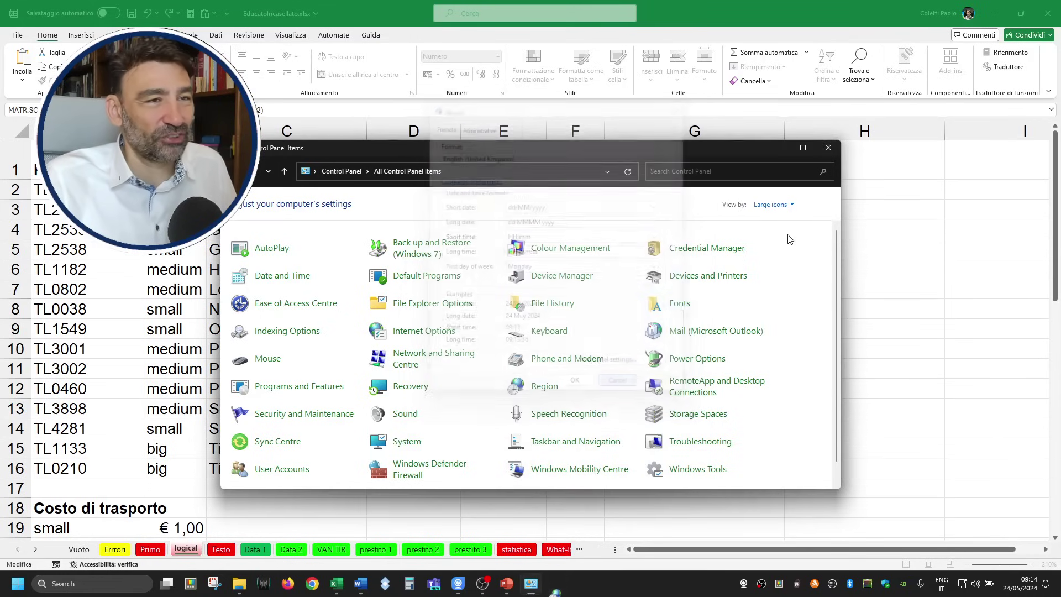
pyautogui.click(828, 148)
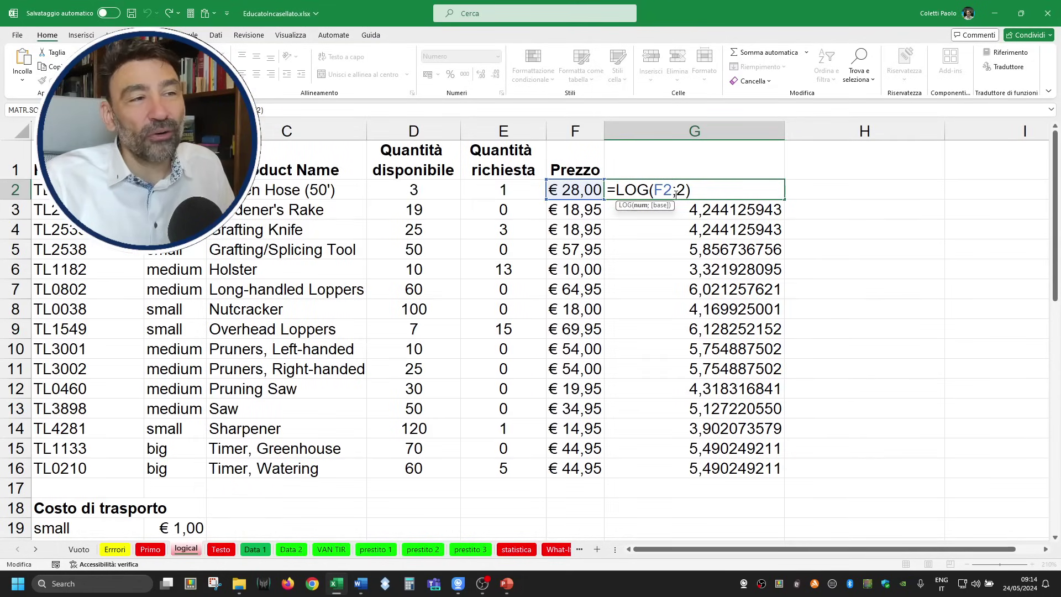
pyautogui.moveTo(673, 191); pyautogui.dragTo(680, 203)
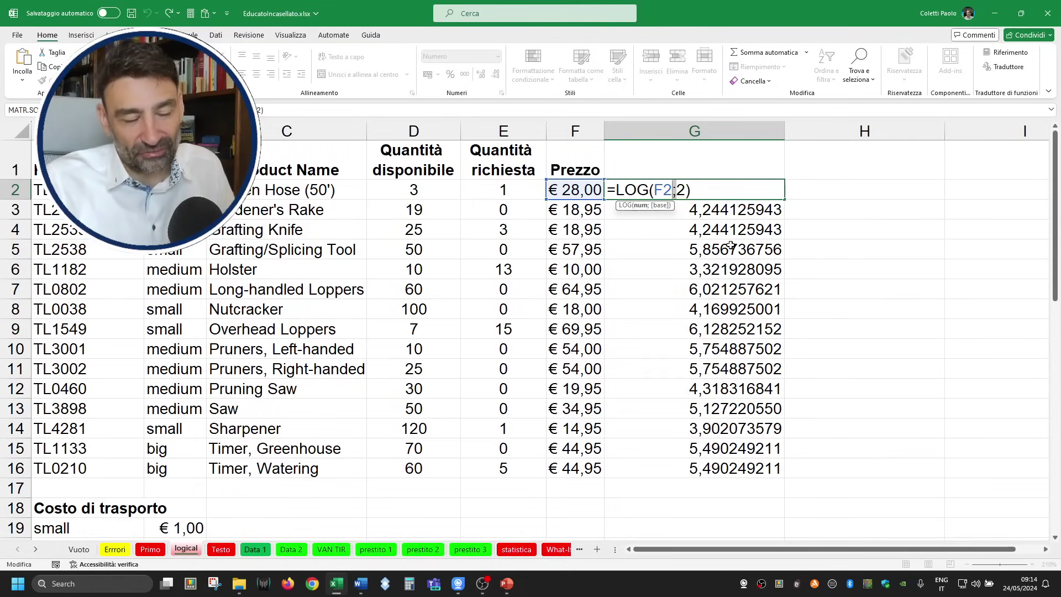
pyautogui.write(',')
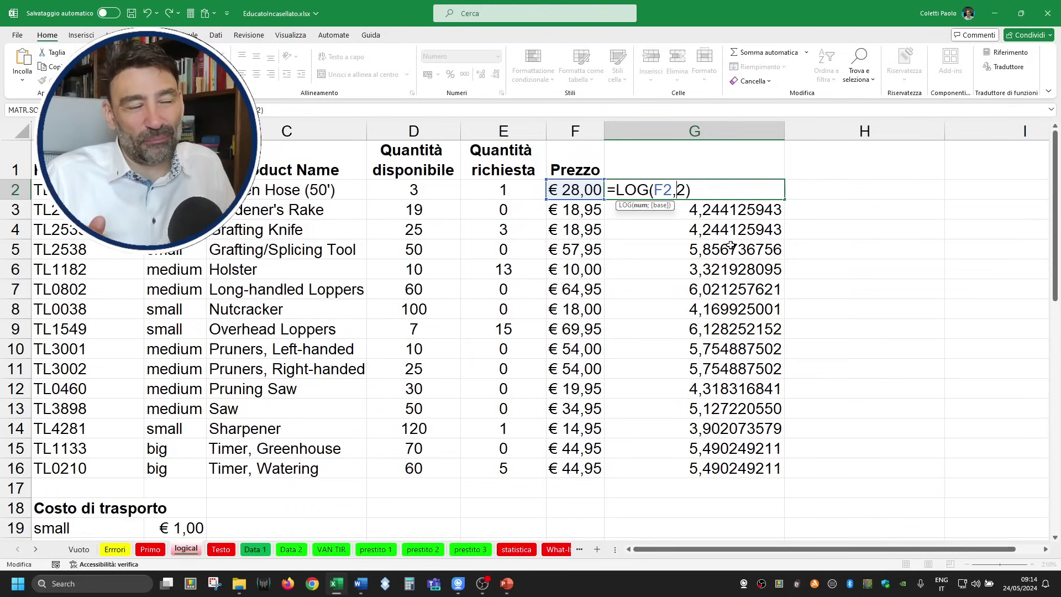
pyautogui.hotkey('ctrl', 'Return')
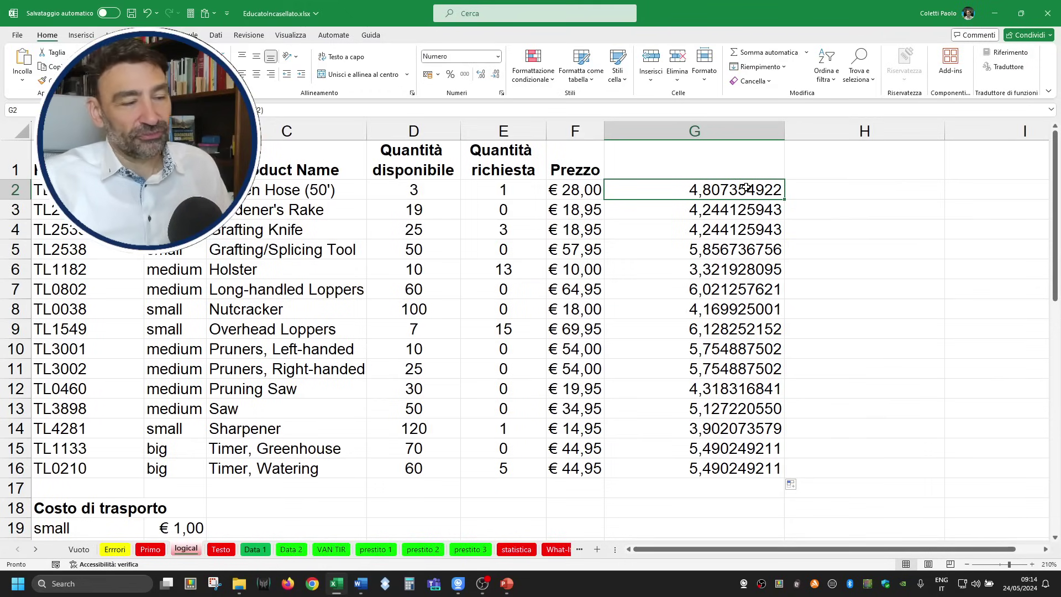
# Enter =POTENZA(F2;2) in G2, replacing the English POWER name.
pyautogui.write('=POW')
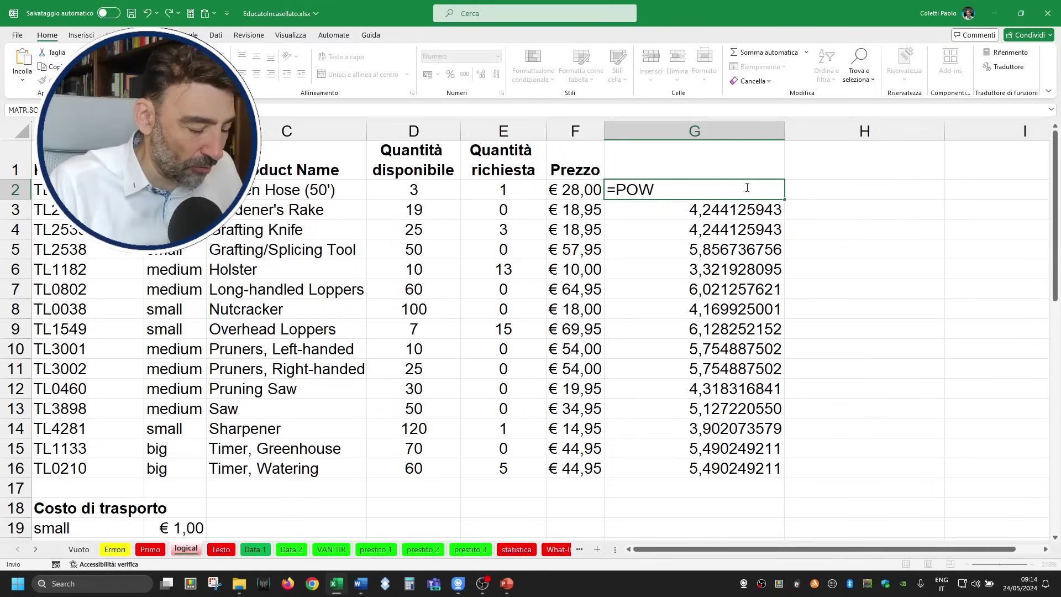
pyautogui.write('ER')
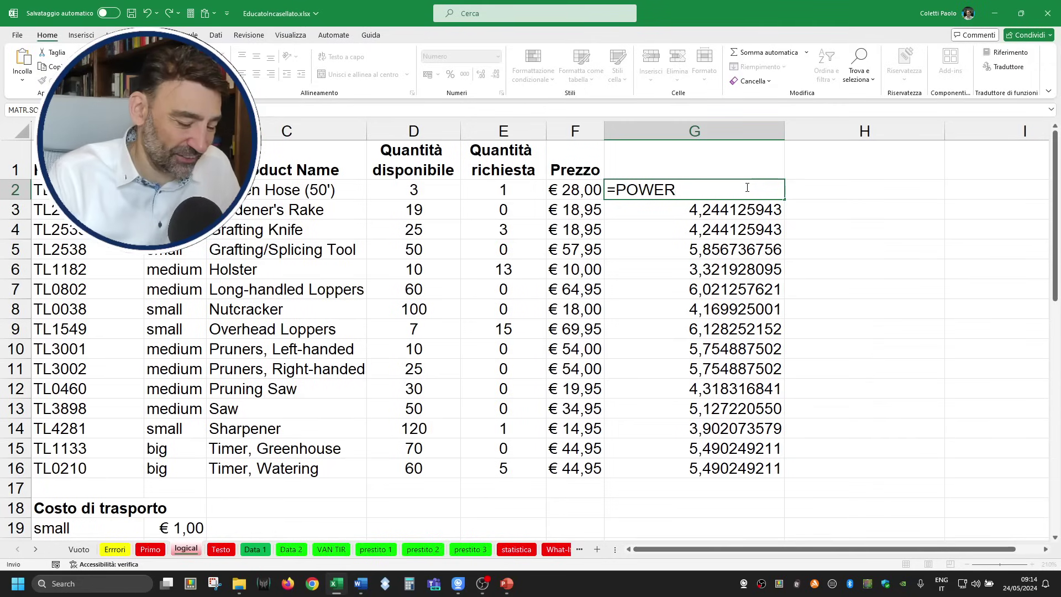
pyautogui.write('(')
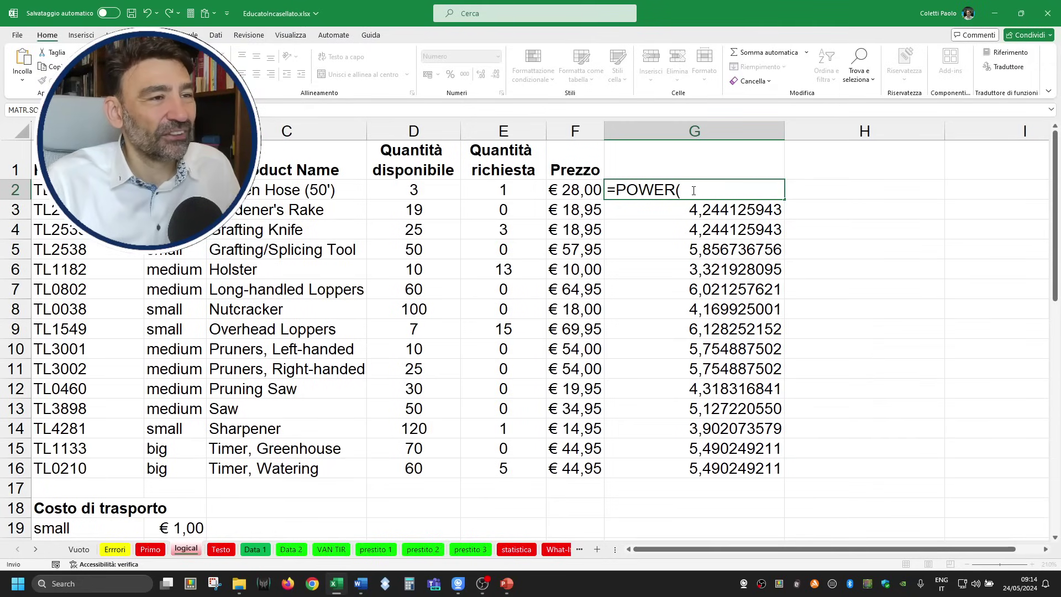
pyautogui.moveTo(693, 190); pyautogui.dragTo(627, 191)
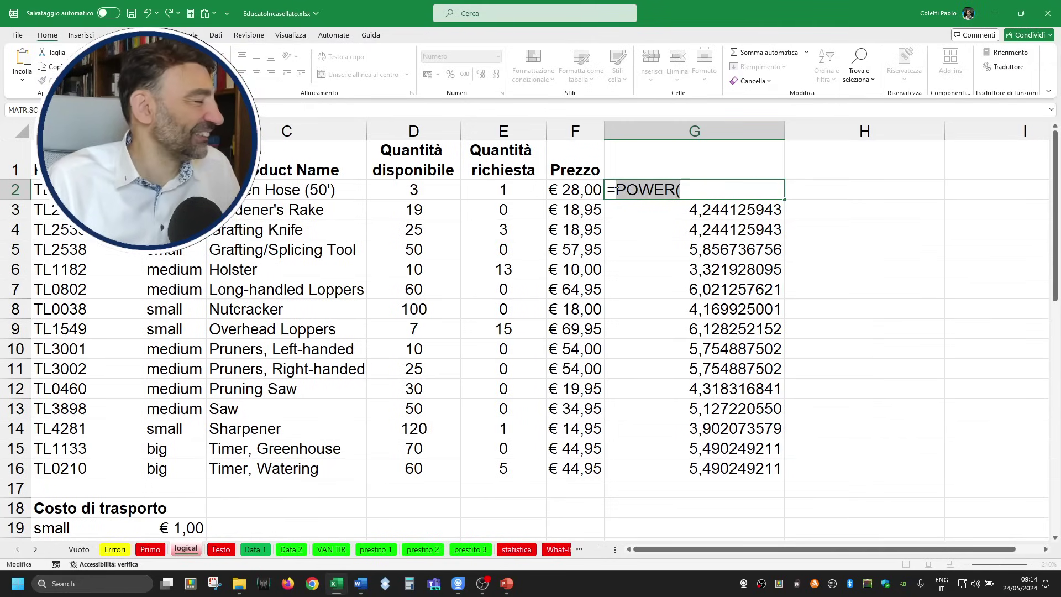
pyautogui.write('PO')
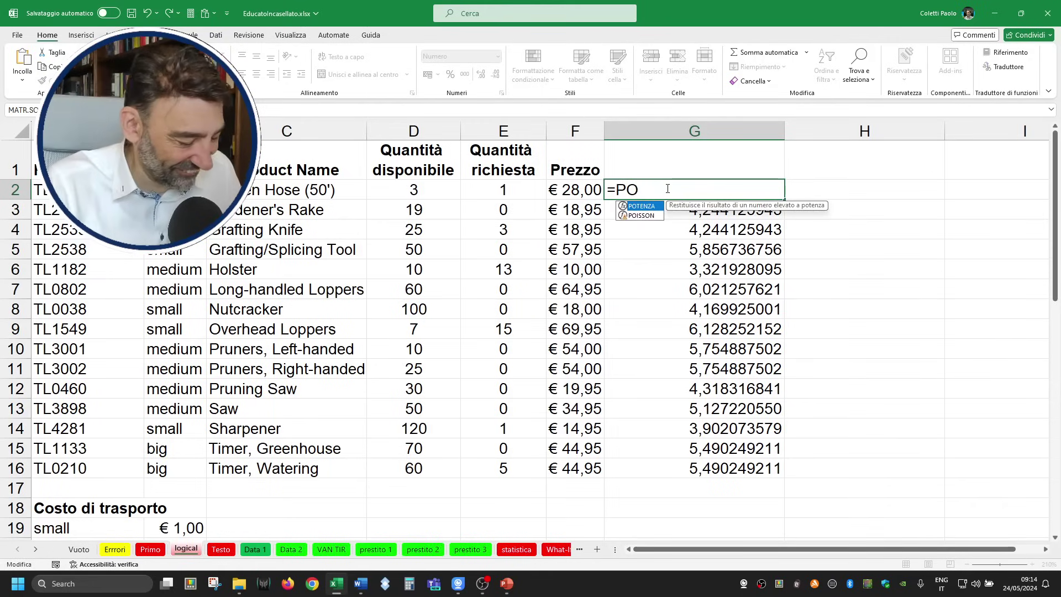
pyautogui.write('TE')
pyautogui.press('Tab')
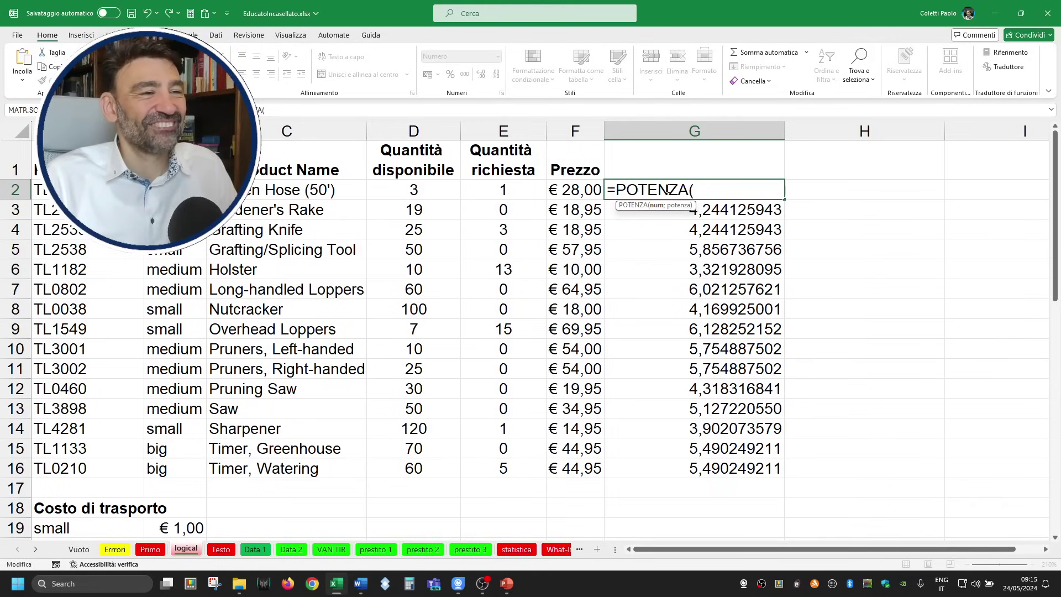
pyautogui.click(572, 190)
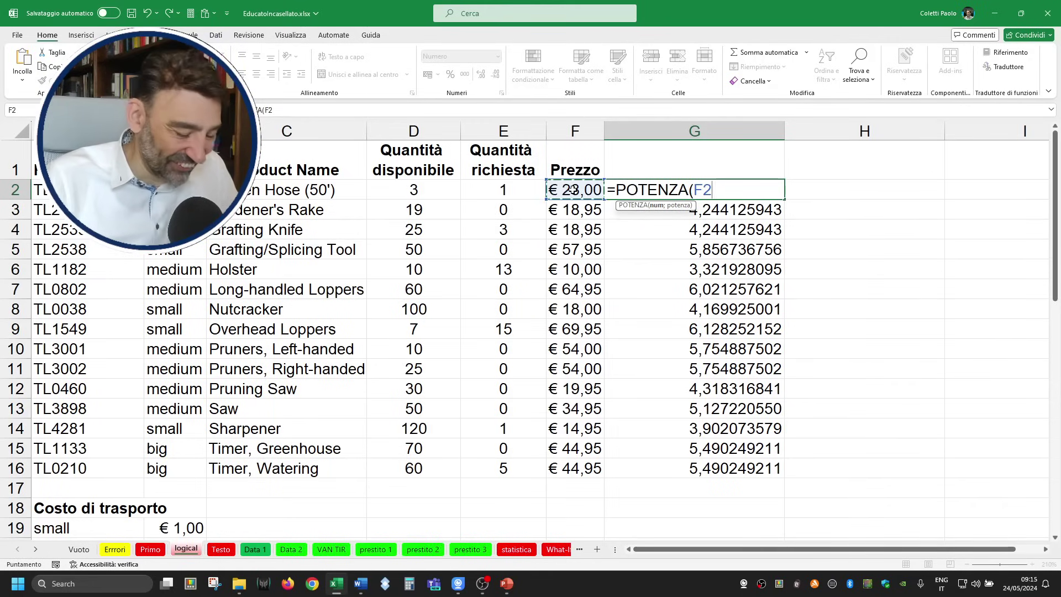
pyautogui.write(';2')
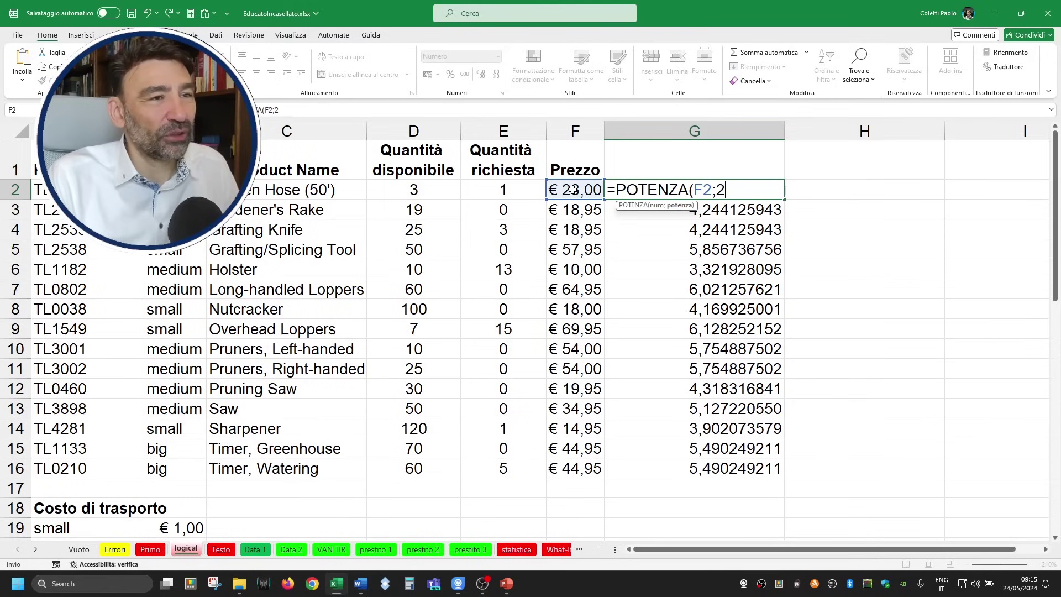
pyautogui.press('Return')
# Change the G2 exponent to 1, then to 0, giving =POTENZA(F2;0).
pyautogui.press('Up')
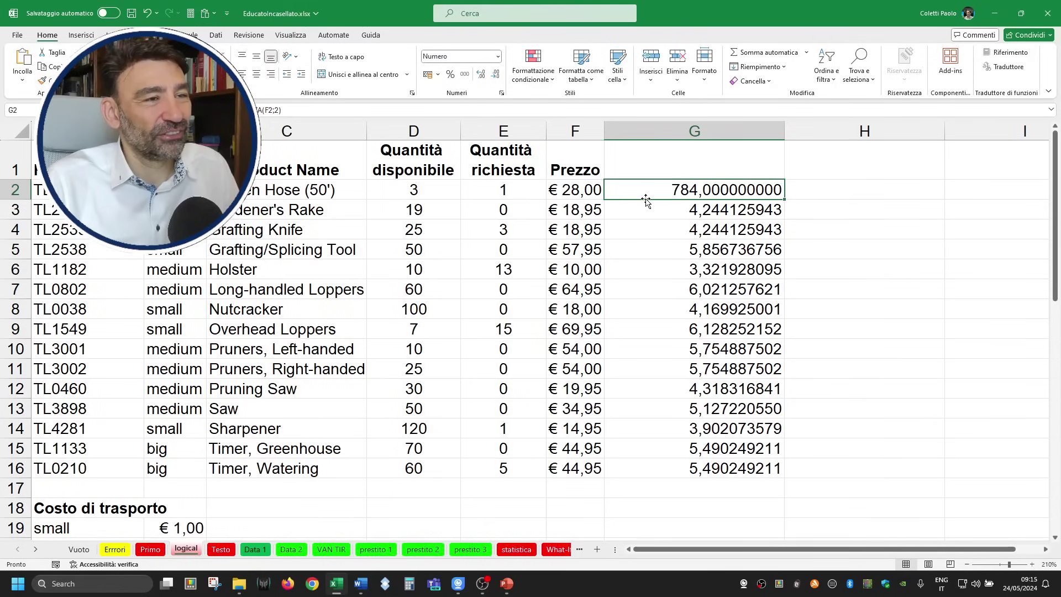
pyautogui.doubleClick(655, 190)
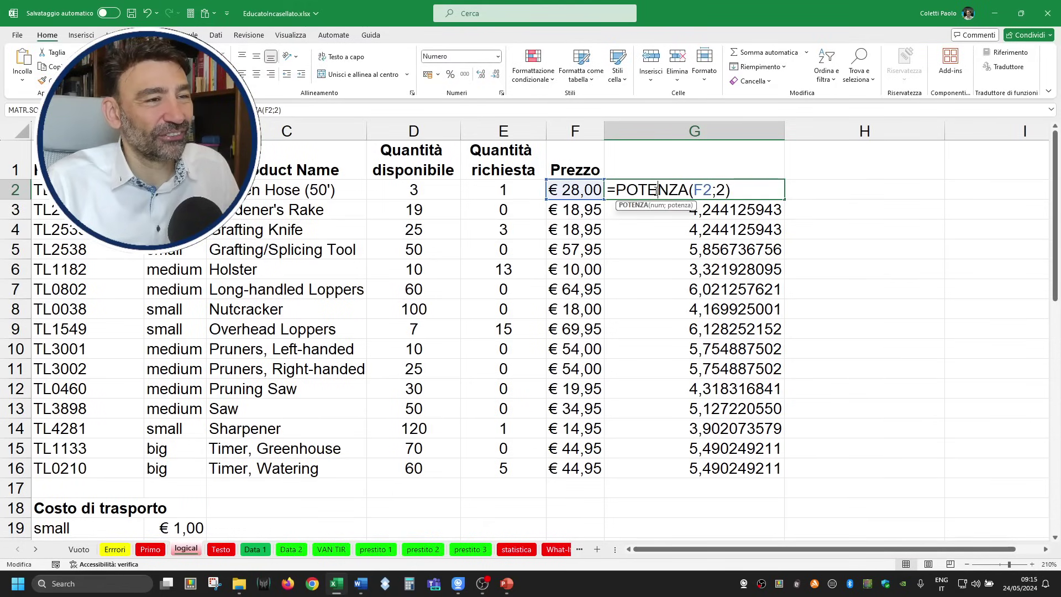
pyautogui.doubleClick(721, 190)
pyautogui.write('1')
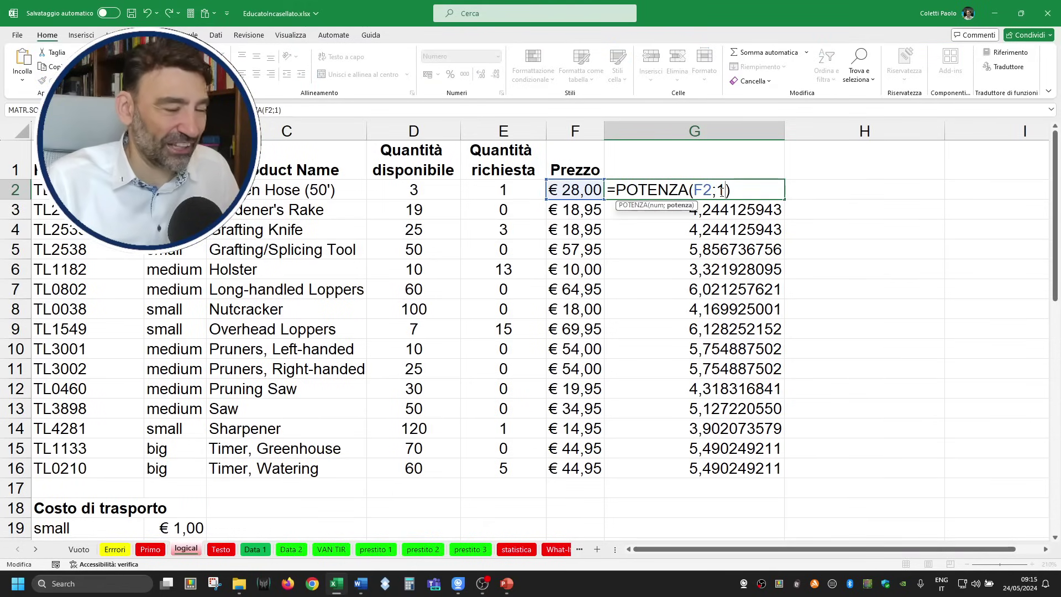
pyautogui.press('Return')
pyautogui.press('Up')
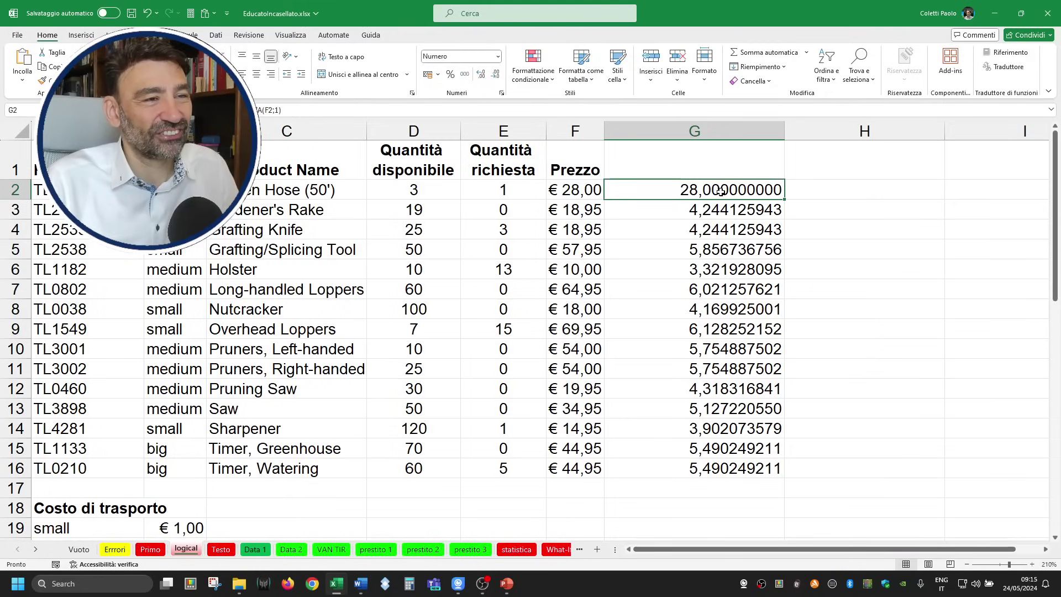
pyautogui.doubleClick(721, 191)
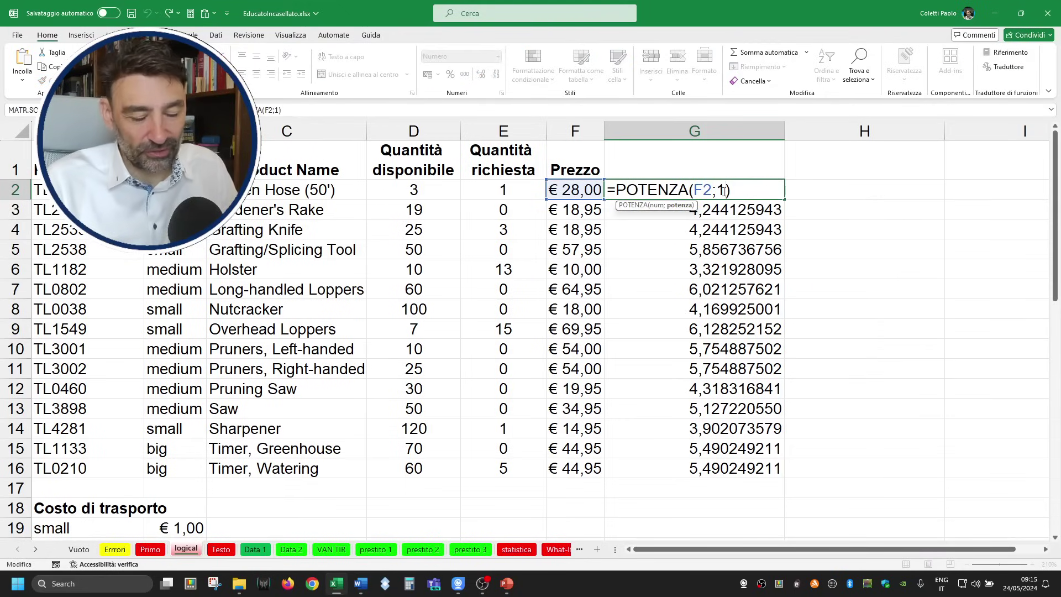
pyautogui.press('BackSpace')
pyautogui.write('0')
pyautogui.press('Return')
pyautogui.press('Up')
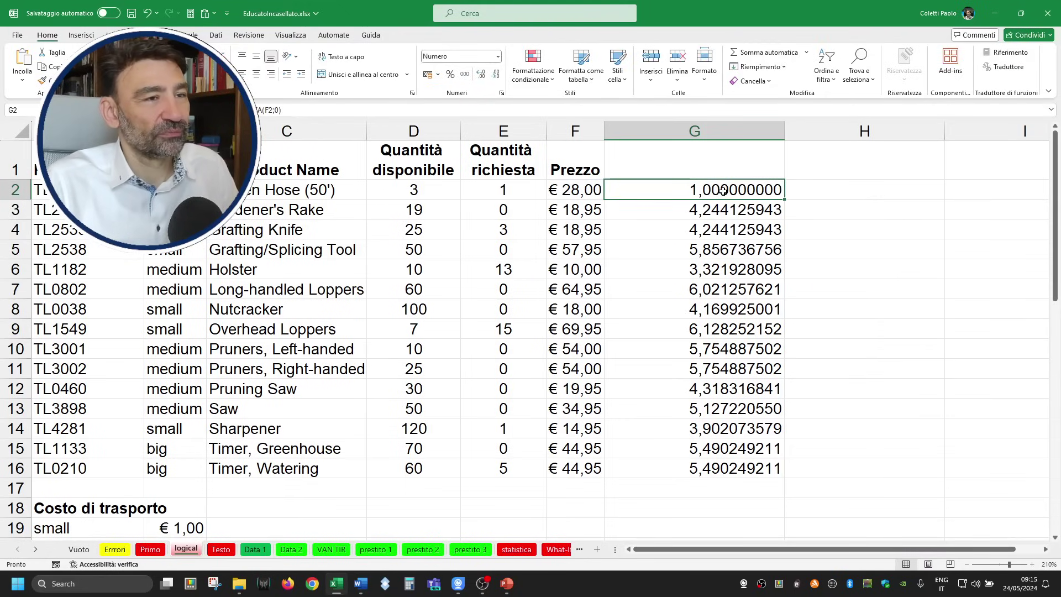
# Try =POTENZA(2;F2) in G2, raising 2 to the F2 price.
pyautogui.doubleClick(697, 195)
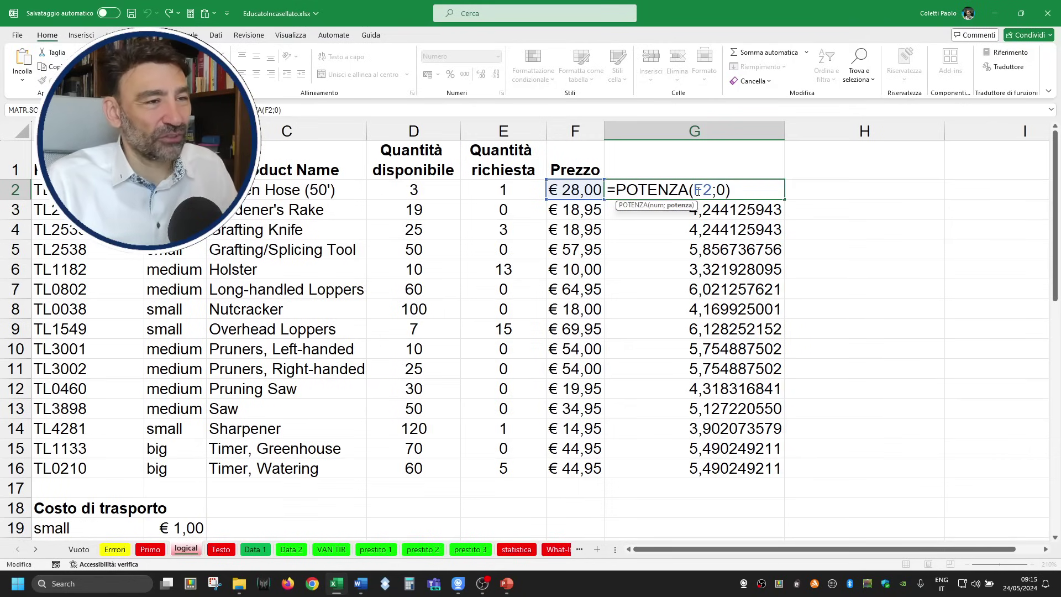
pyautogui.write('2;')
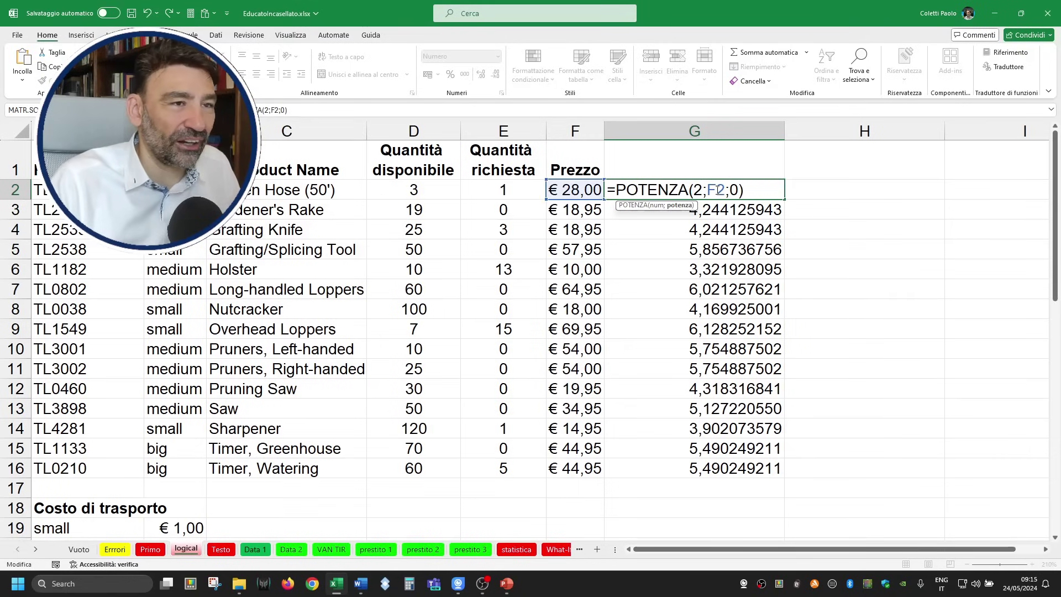
pyautogui.press('BackSpace')
pyautogui.press('BackSpace')
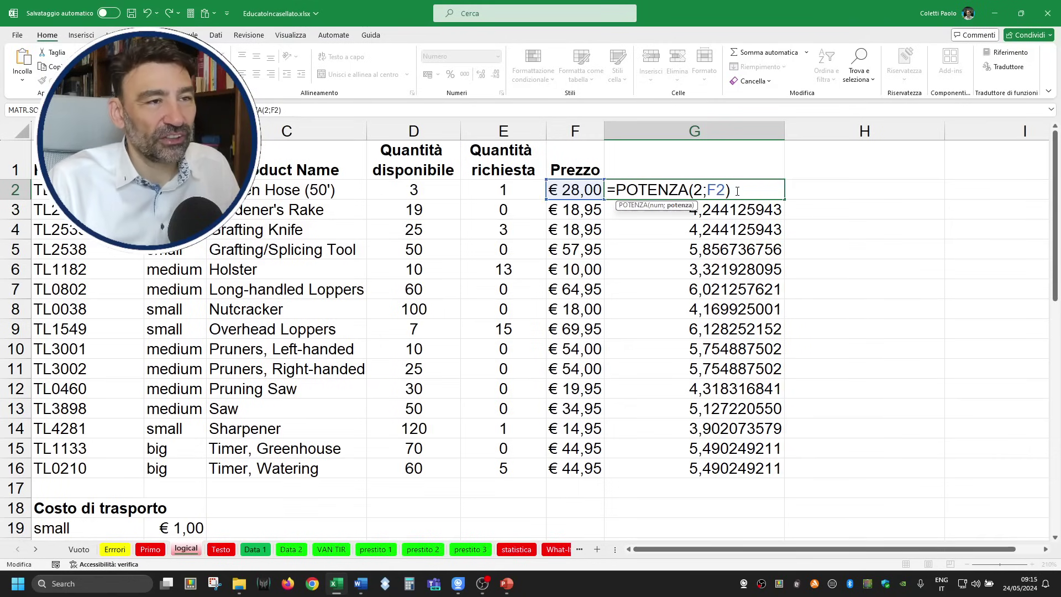
pyautogui.press('Return')
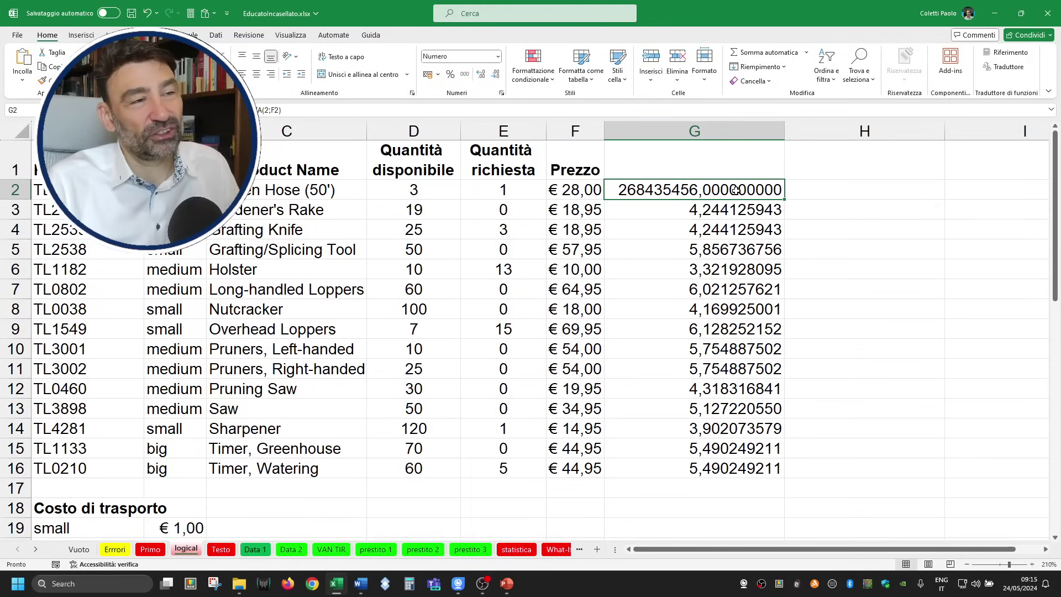
pyautogui.doubleClick(737, 191)
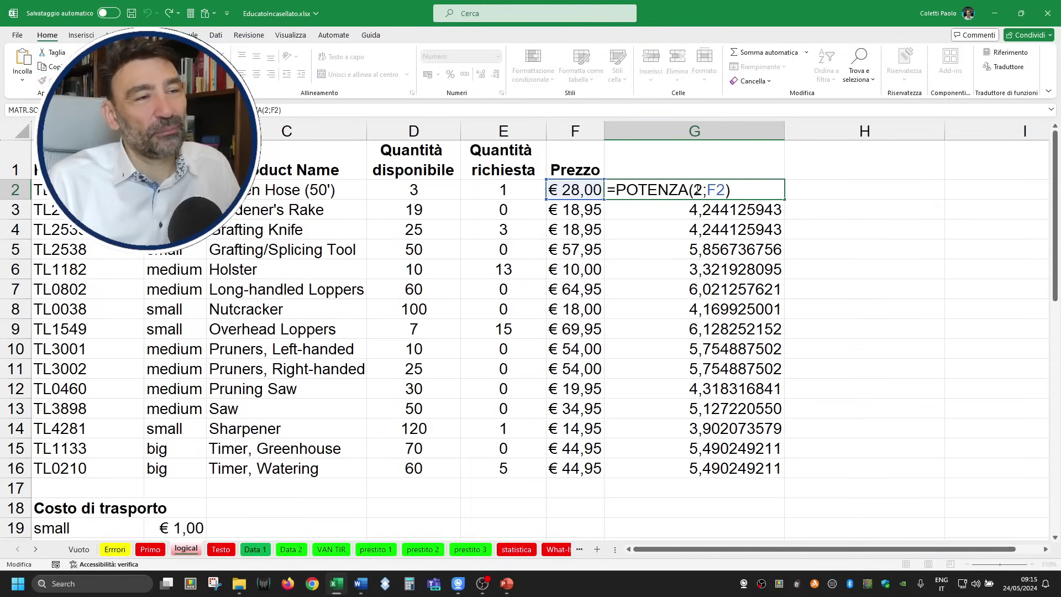
pyautogui.press('Escape')
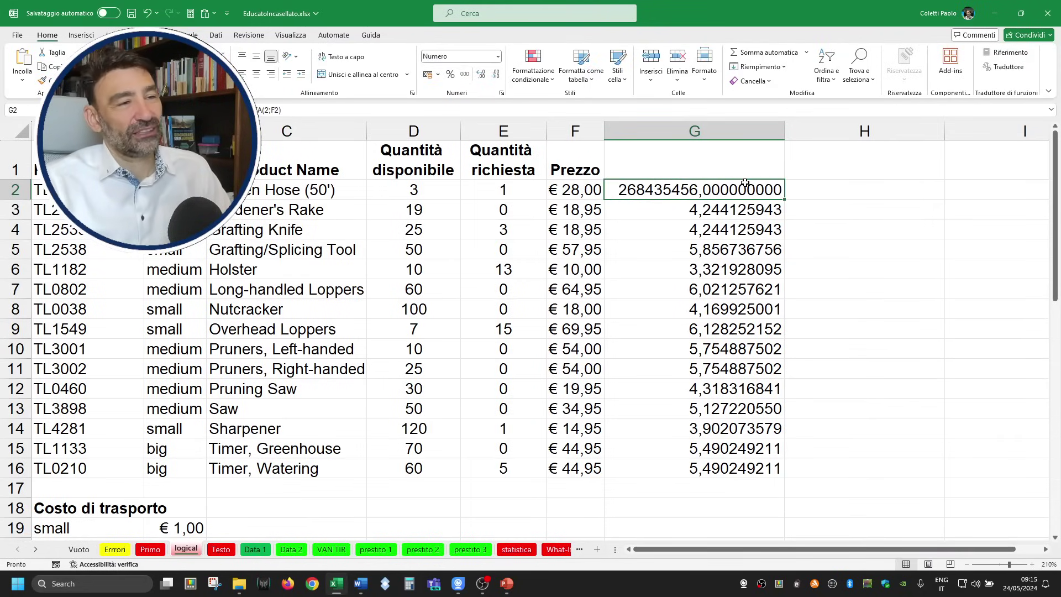
# Try =2^F2 in G2, then undo back to =POTENZA(F2;0) and reselect G2.
pyautogui.write('=2^')
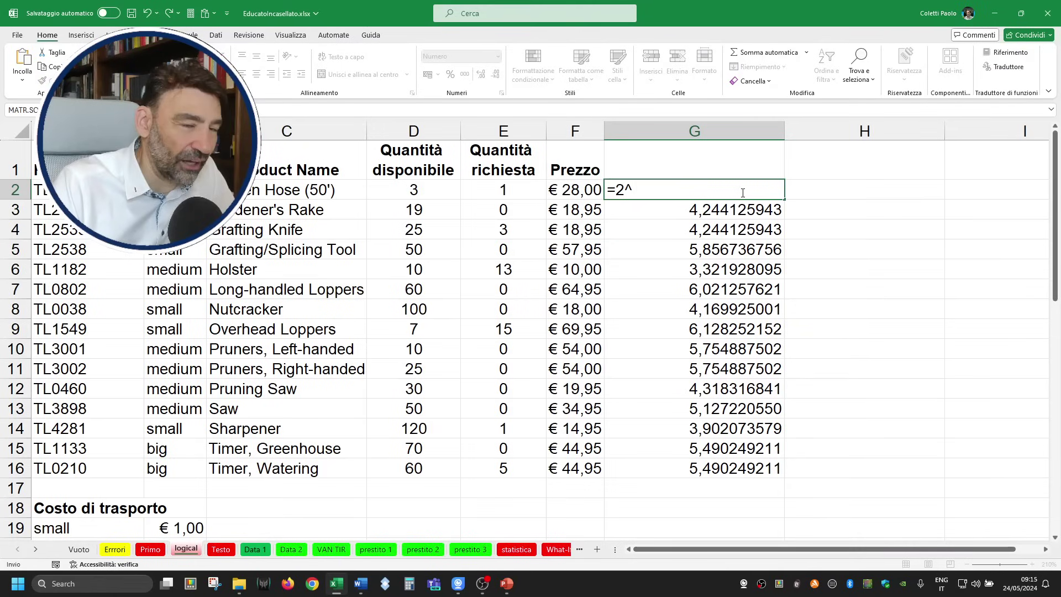
pyautogui.click(596, 183)
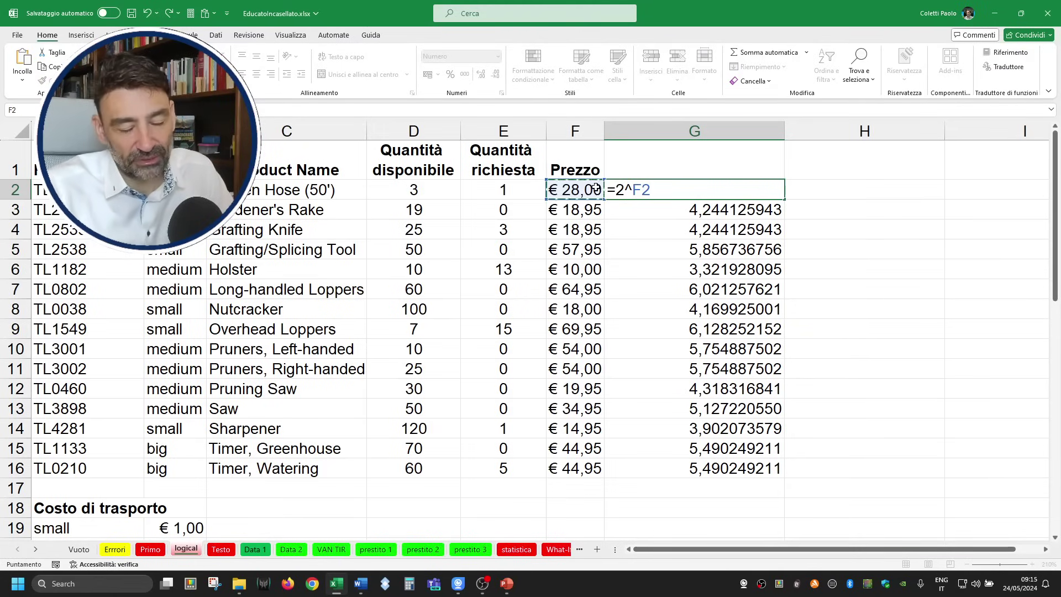
pyautogui.press('Return')
pyautogui.press('Up')
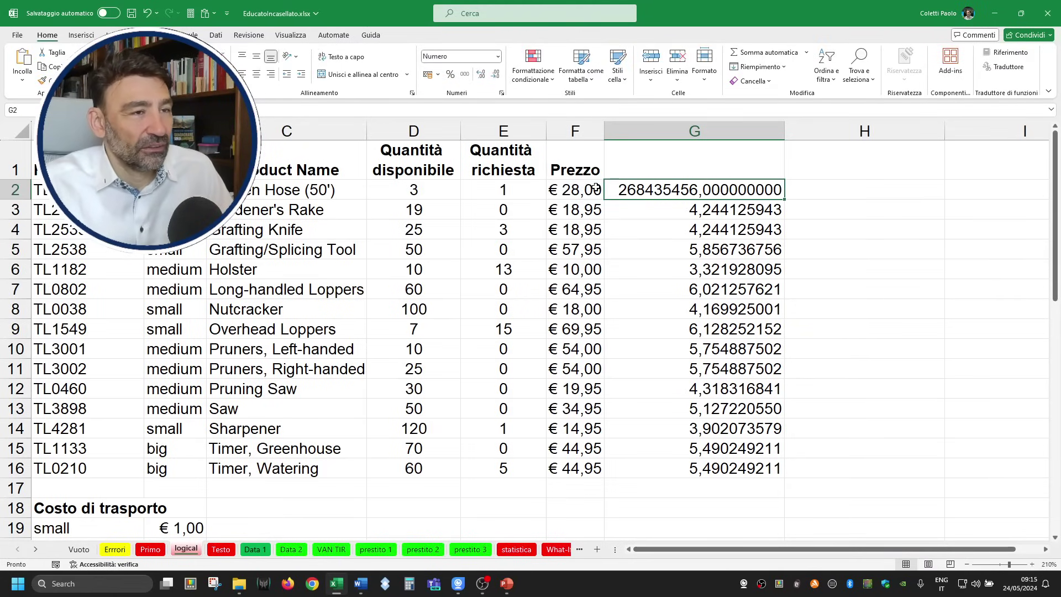
pyautogui.click(148, 13)
pyautogui.click(539, 251)
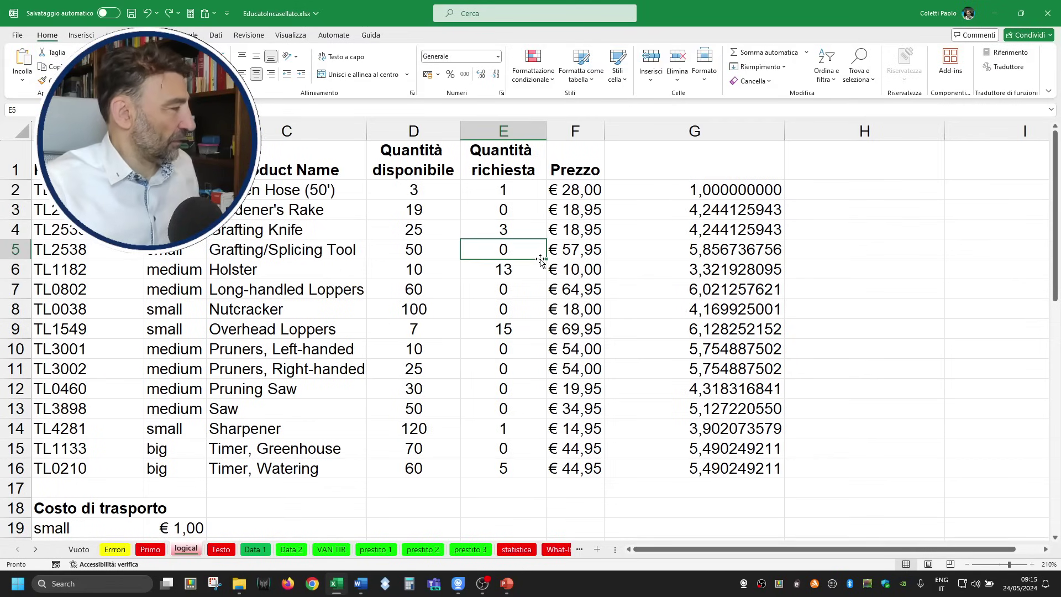
pyautogui.click(716, 192)
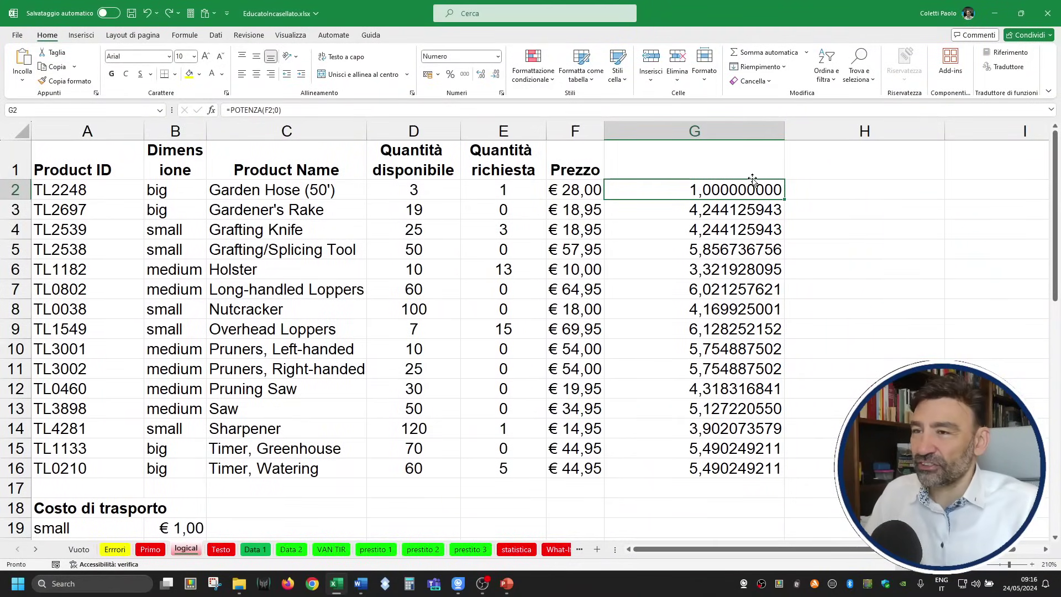
# Start =ROUND( in G2, switch it to ARROTONDA, cancel, then delete G2's contents.
pyautogui.write('=RO')
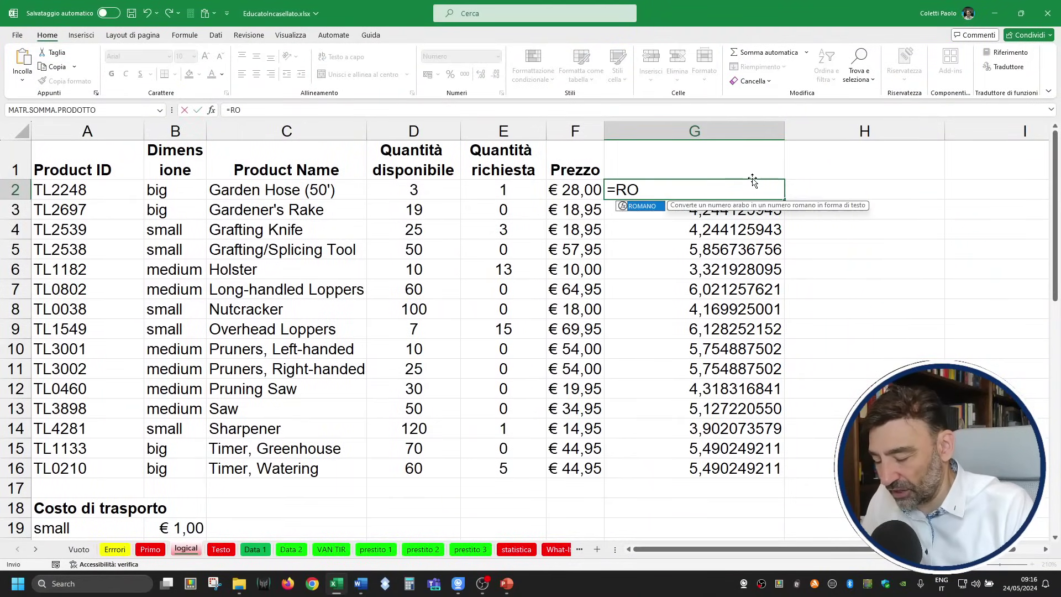
pyautogui.write('UND(')
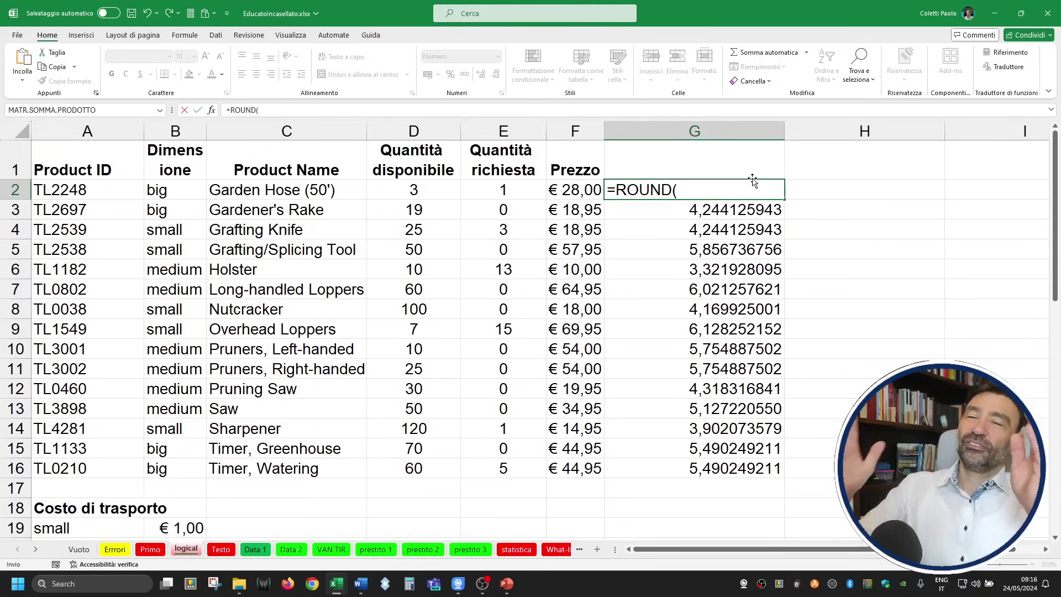
pyautogui.press('BackSpace')
pyautogui.press('BackSpace')
pyautogui.press('BackSpace')
pyautogui.press('BackSpace')
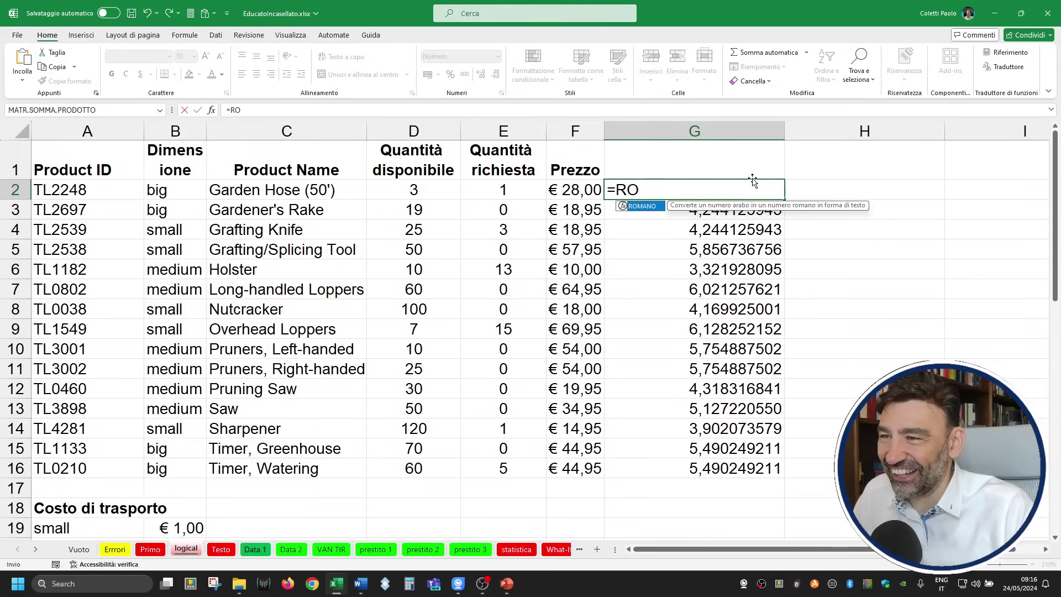
pyautogui.press('BackSpace')
pyautogui.press('BackSpace')
pyautogui.write('ARR')
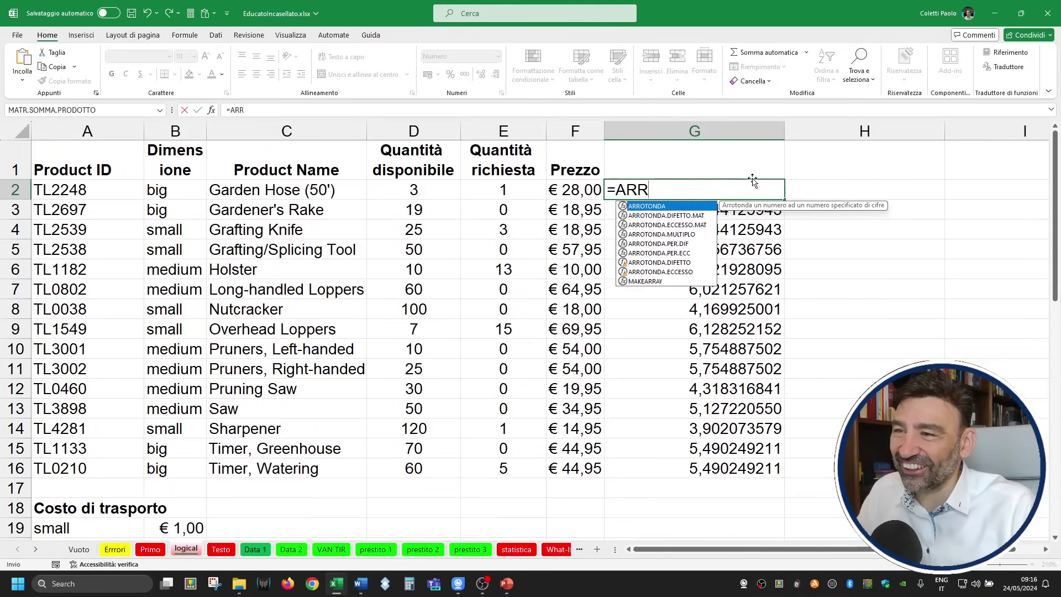
pyautogui.press('Tab')
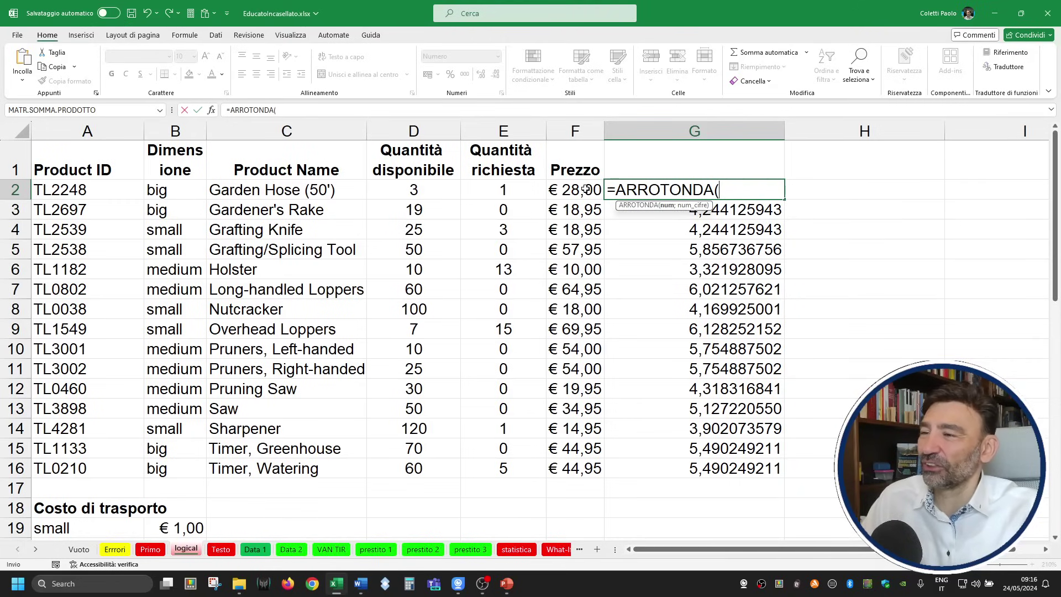
pyautogui.press('Escape')
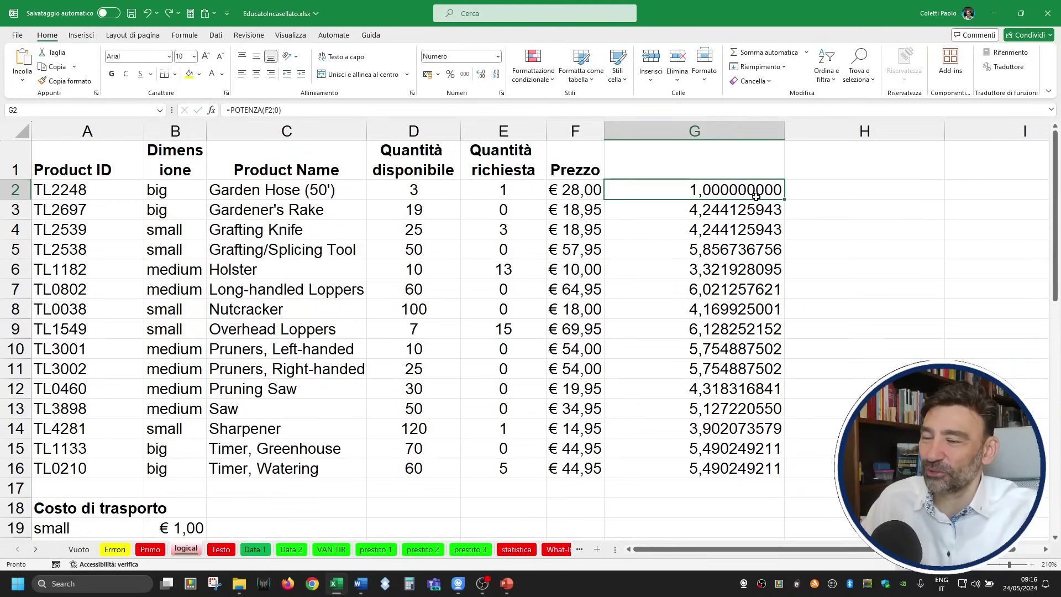
pyautogui.press('Delete')
pyautogui.press('Down')
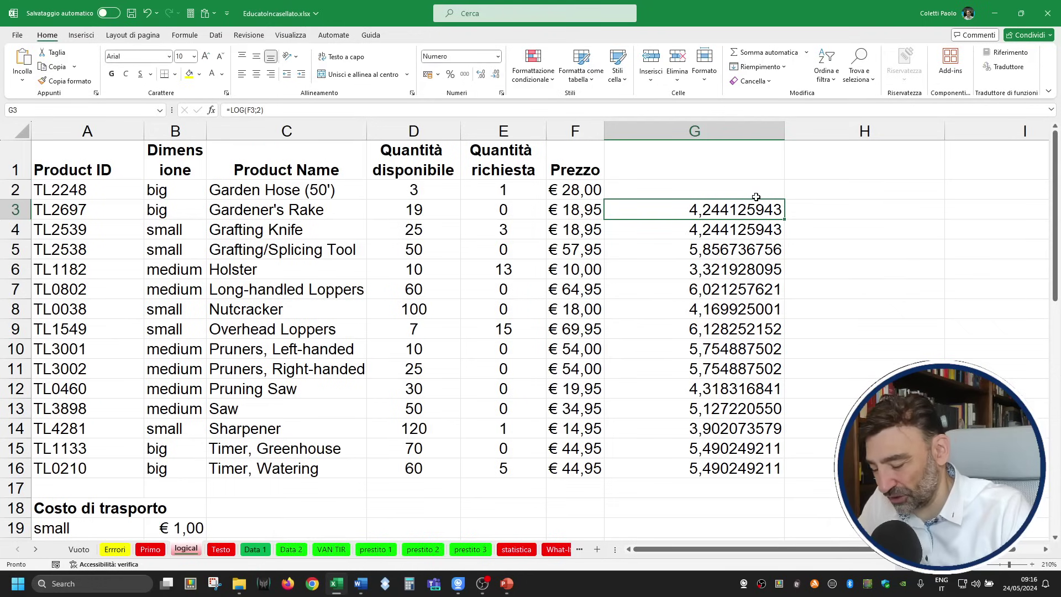
# Enter =ARROTONDA(F3;0) in G3 so the 18,95 rake price rounds to 19.
pyautogui.write('=ARRO')
pyautogui.press('Tab')
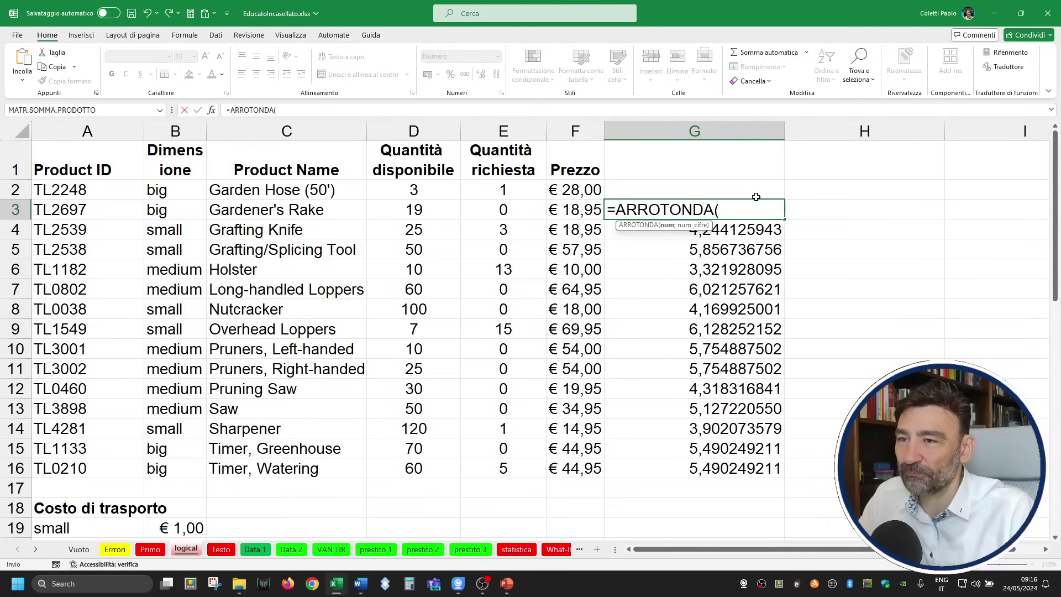
pyautogui.click(594, 215)
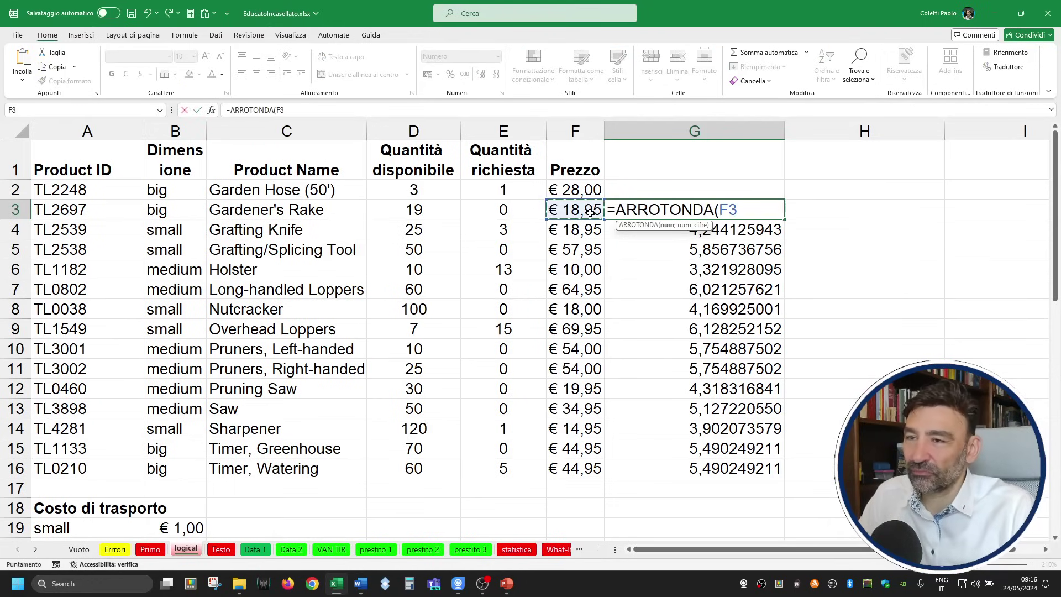
pyautogui.write(';0)')
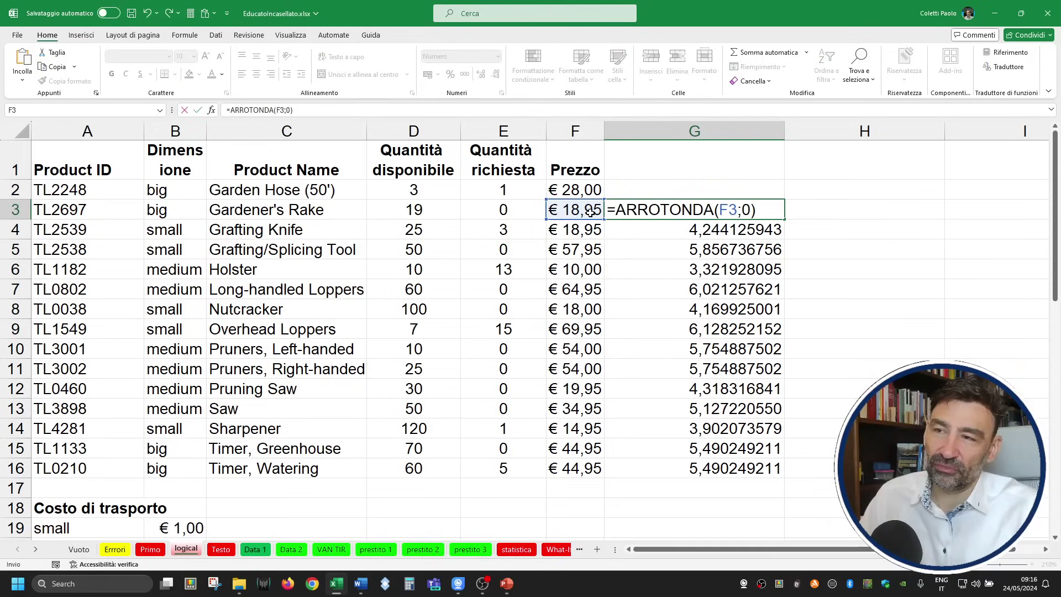
pyautogui.hotkey('ctrl', 'Return')
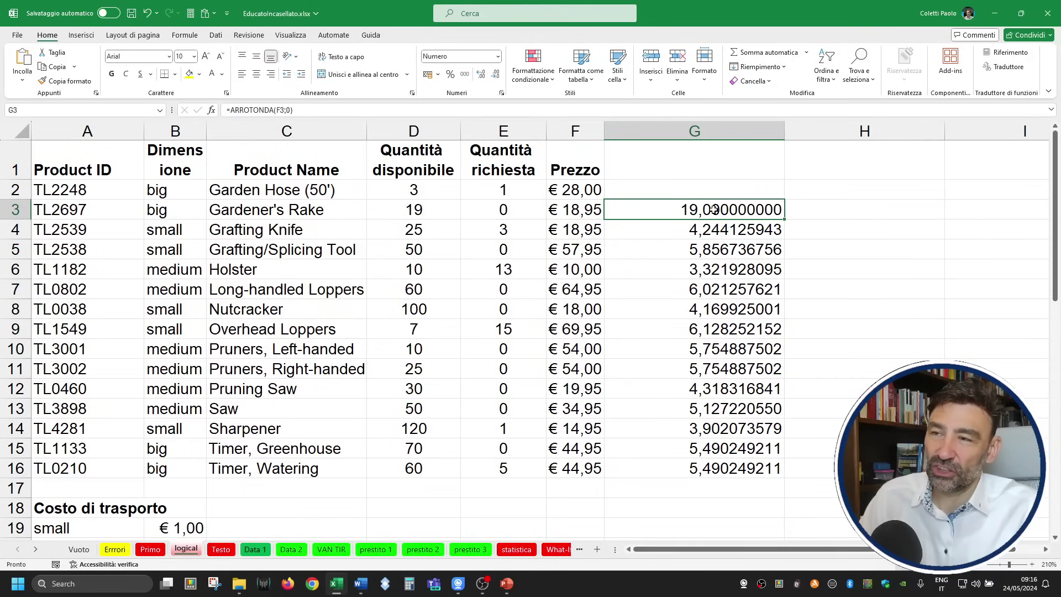
pyautogui.click(592, 203)
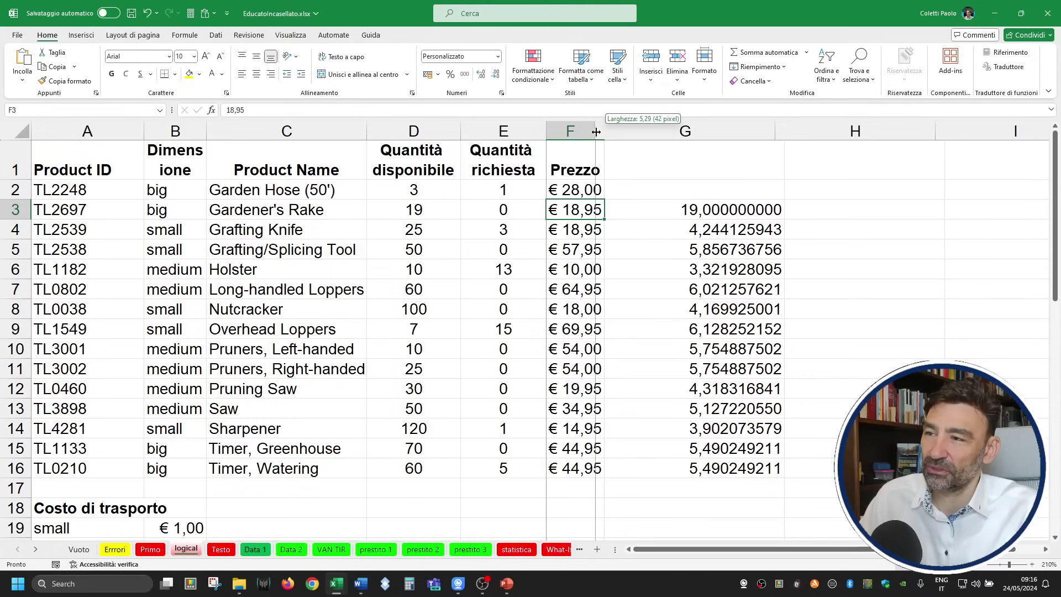
pyautogui.moveTo(605, 131)
pyautogui.mouseDown()
pyautogui.moveTo(588, 132)
pyautogui.moveTo(610, 130)
pyautogui.mouseUp()
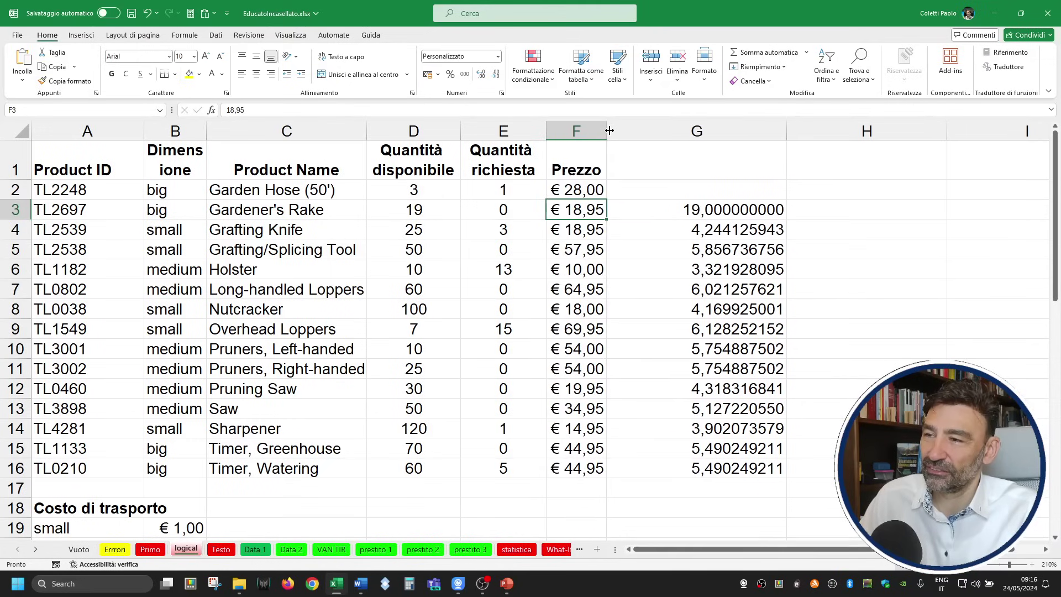
pyautogui.click(485, 75)
pyautogui.click(491, 78)
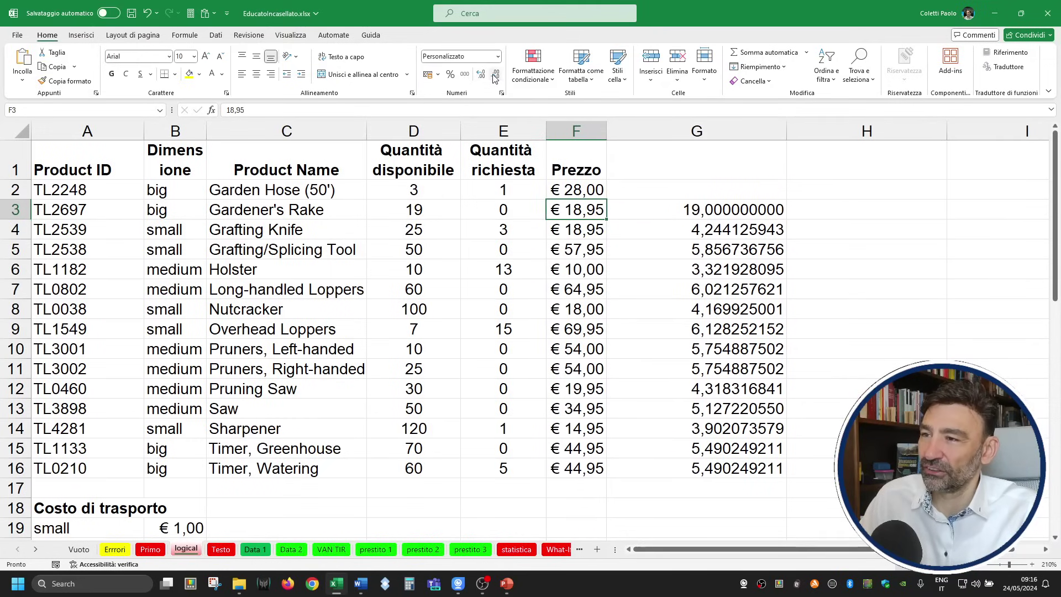
pyautogui.click(492, 77)
pyautogui.click(492, 78)
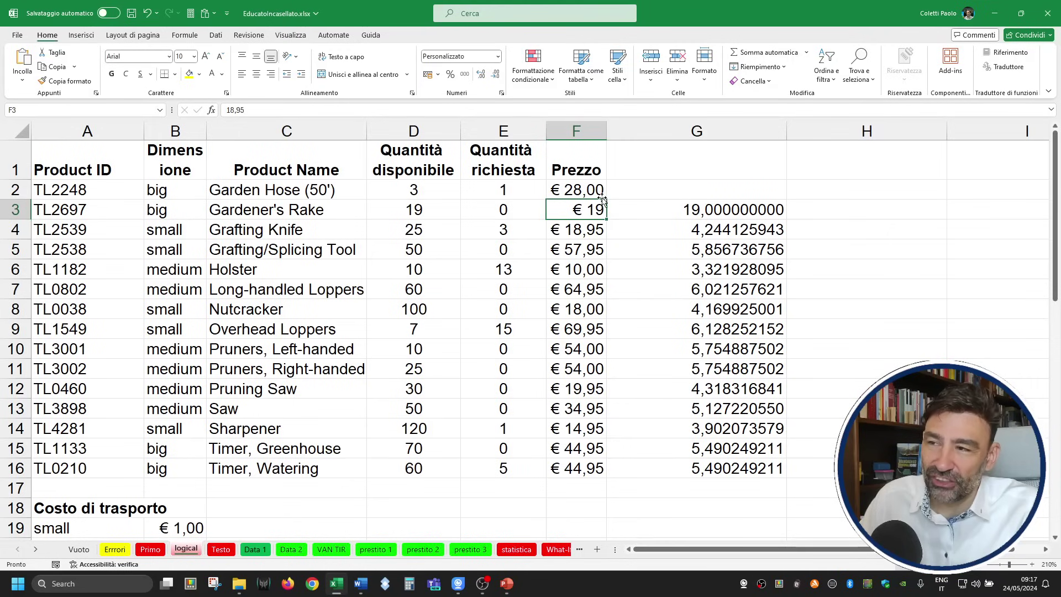
pyautogui.click(719, 209)
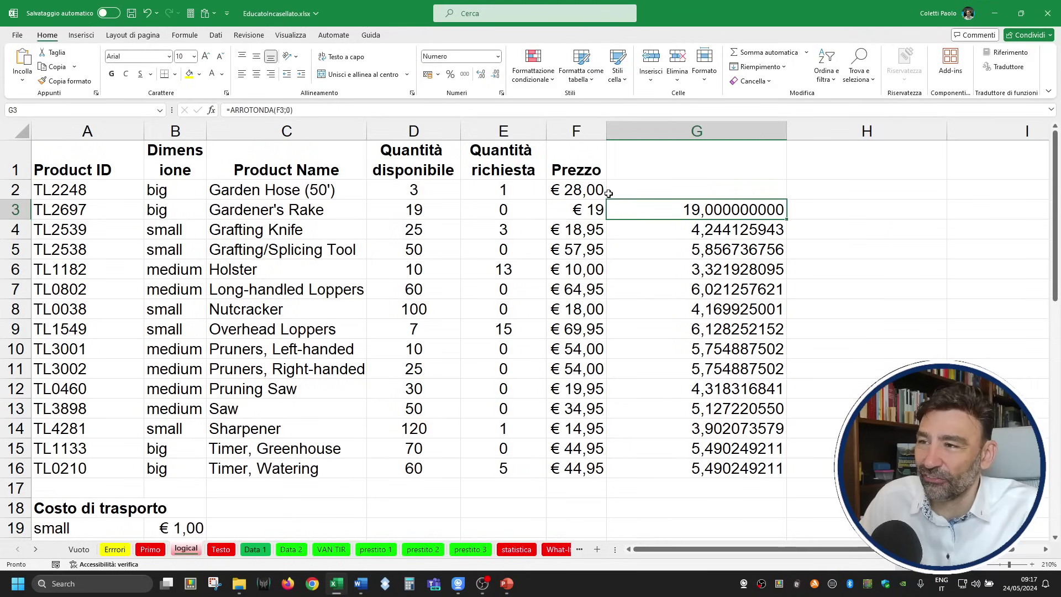
pyautogui.click(587, 203)
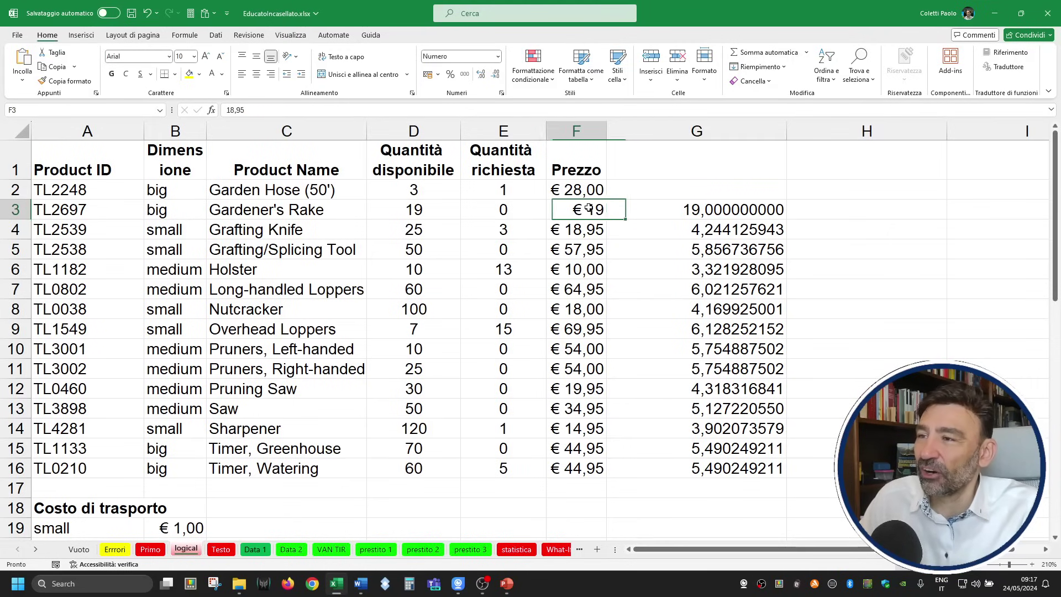
pyautogui.click(483, 79)
pyautogui.click(484, 79)
pyautogui.click(835, 207)
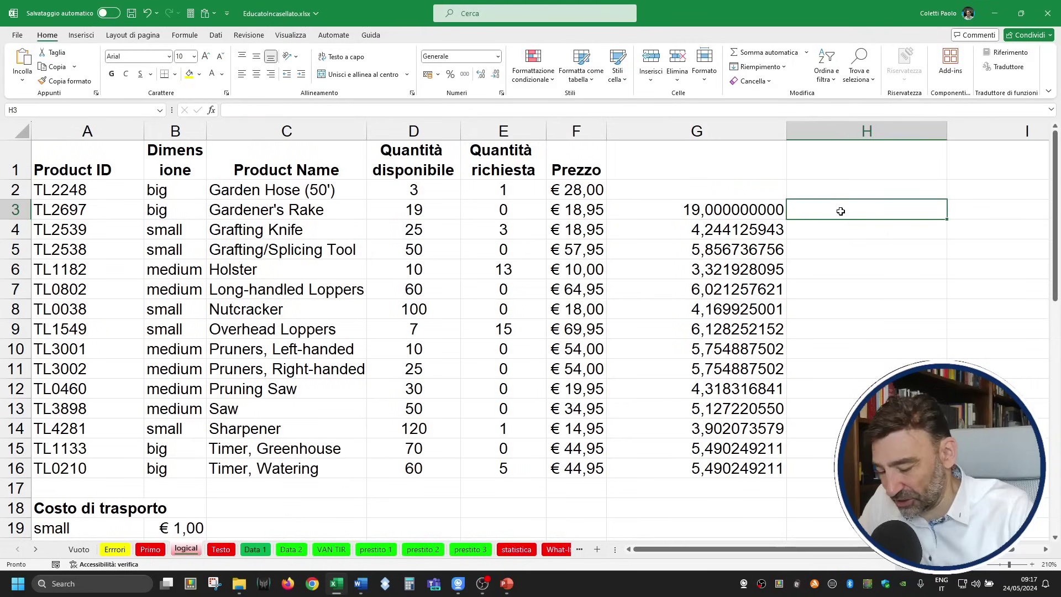
pyautogui.write('=')
pyautogui.click(582, 211)
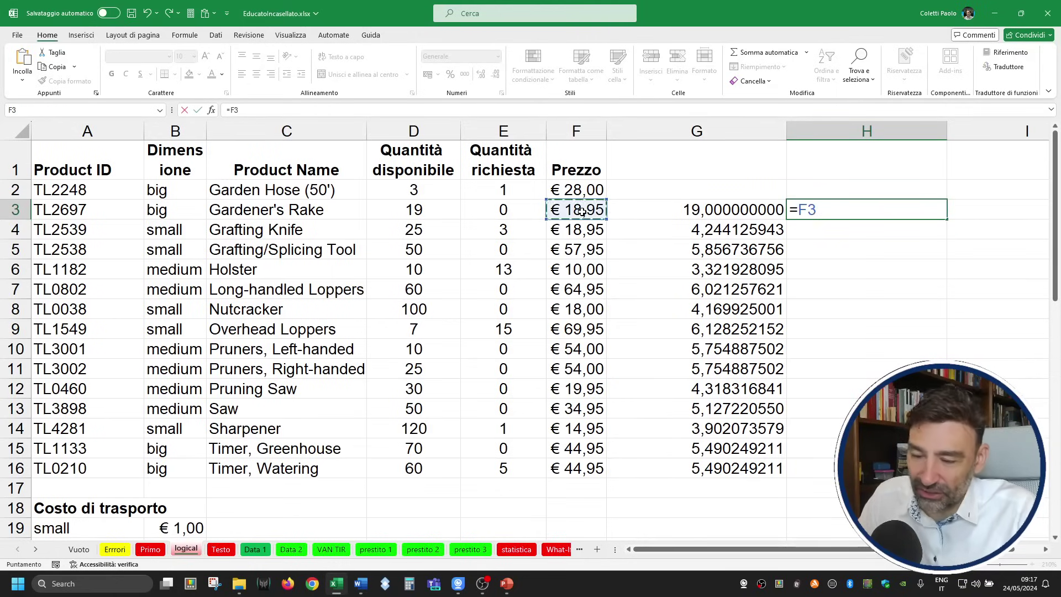
pyautogui.write('-')
pyautogui.click(693, 206)
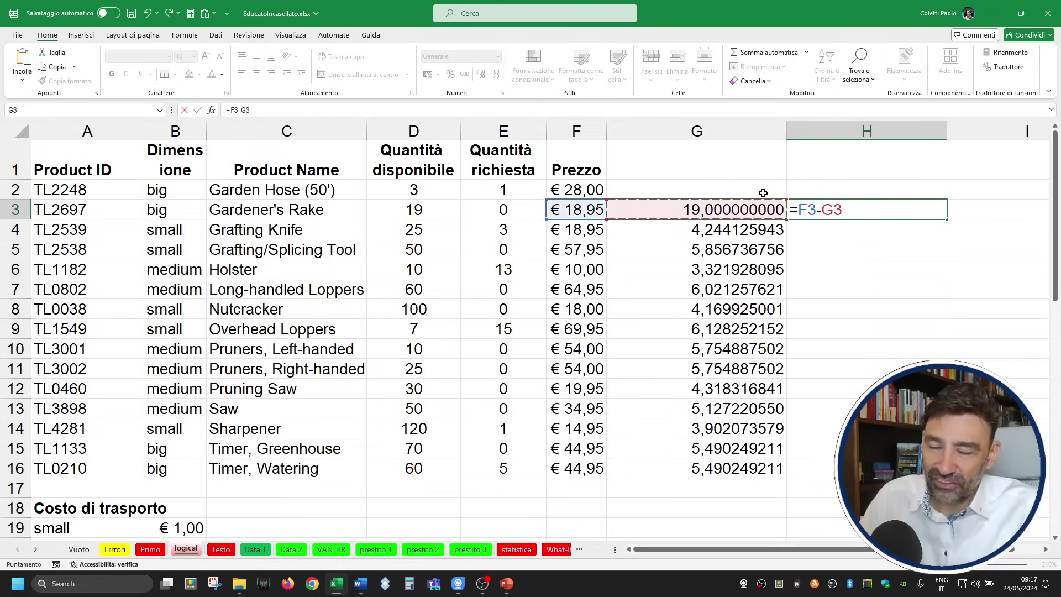
pyautogui.hotkey('ctrl', 'Return')
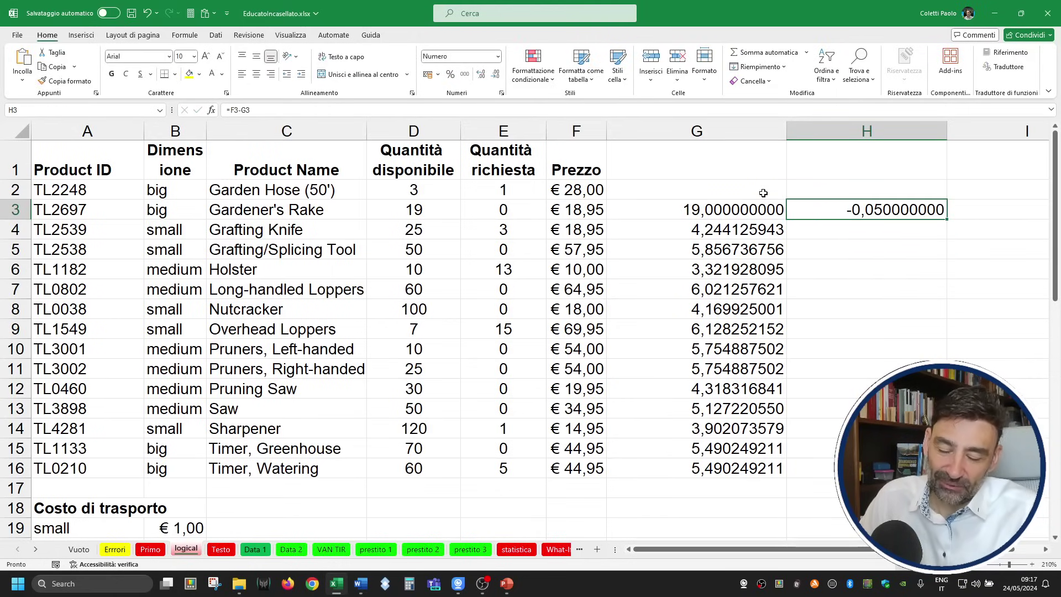
pyautogui.press('Delete')
pyautogui.click(708, 210)
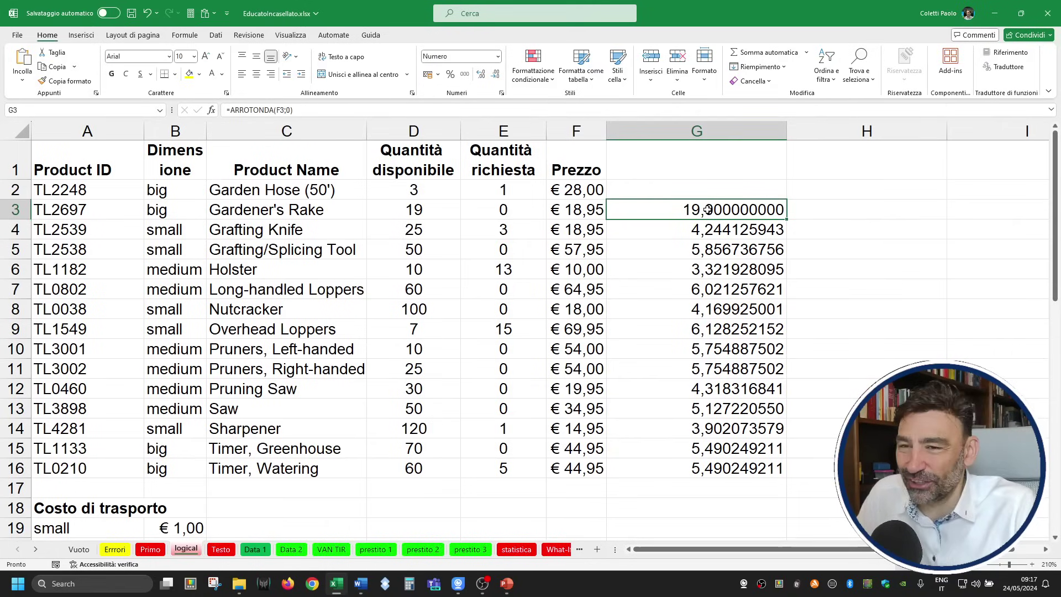
# Rewrite G3 as =ARROTONDA.PER.DIF(F3;0) to round the price down.
pyautogui.click(595, 207)
pyautogui.click(714, 210)
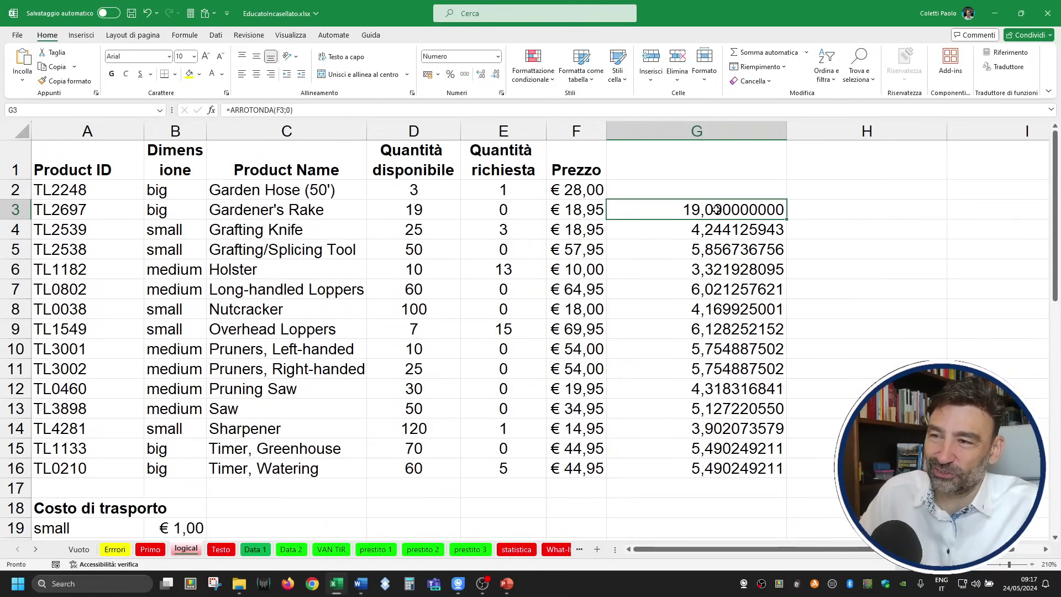
pyautogui.doubleClick(720, 213)
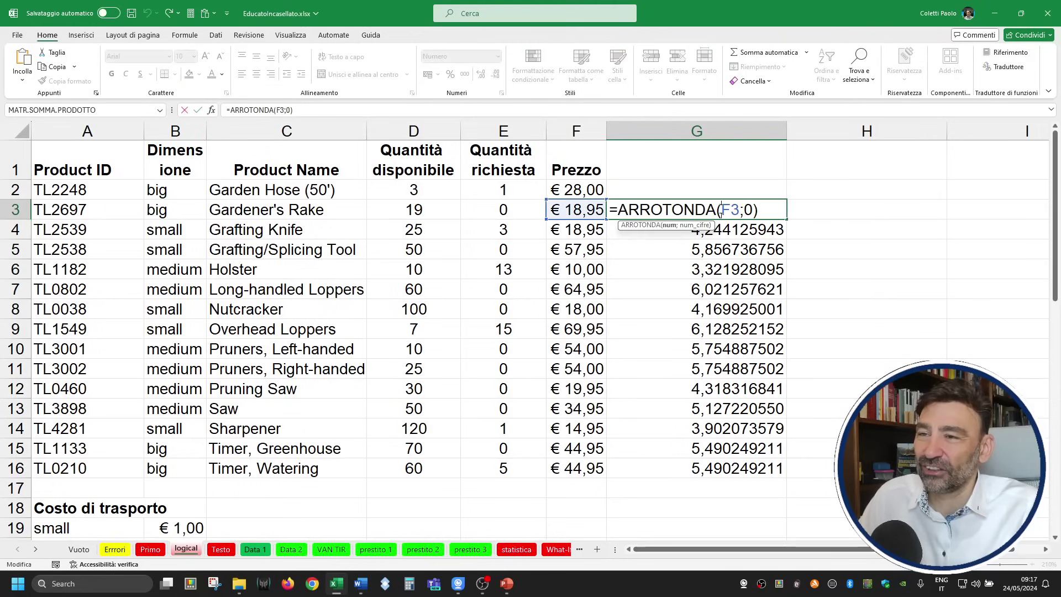
pyautogui.click(780, 214)
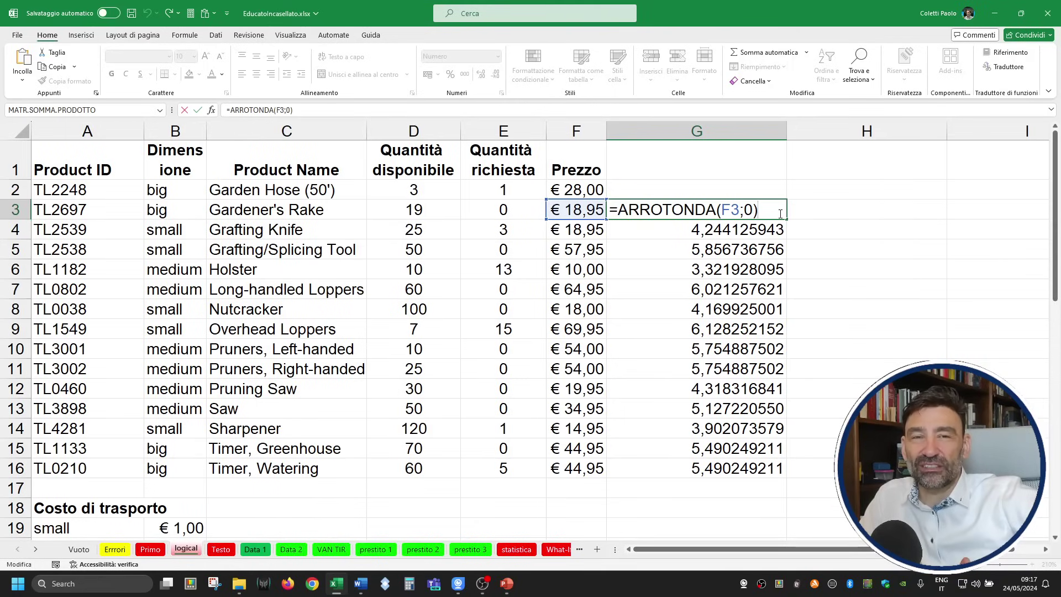
pyautogui.press('BackSpace')
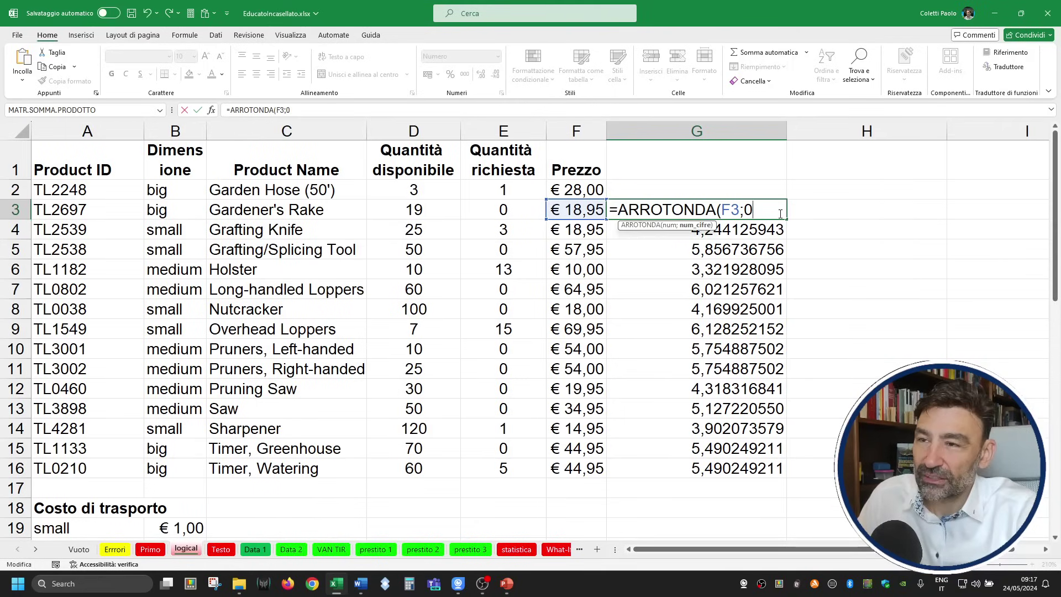
pyautogui.press('BackSpace')
pyautogui.press('BackSpace')
pyautogui.press('BackSpace')
pyautogui.press('BackSpace')
pyautogui.press('BackSpace')
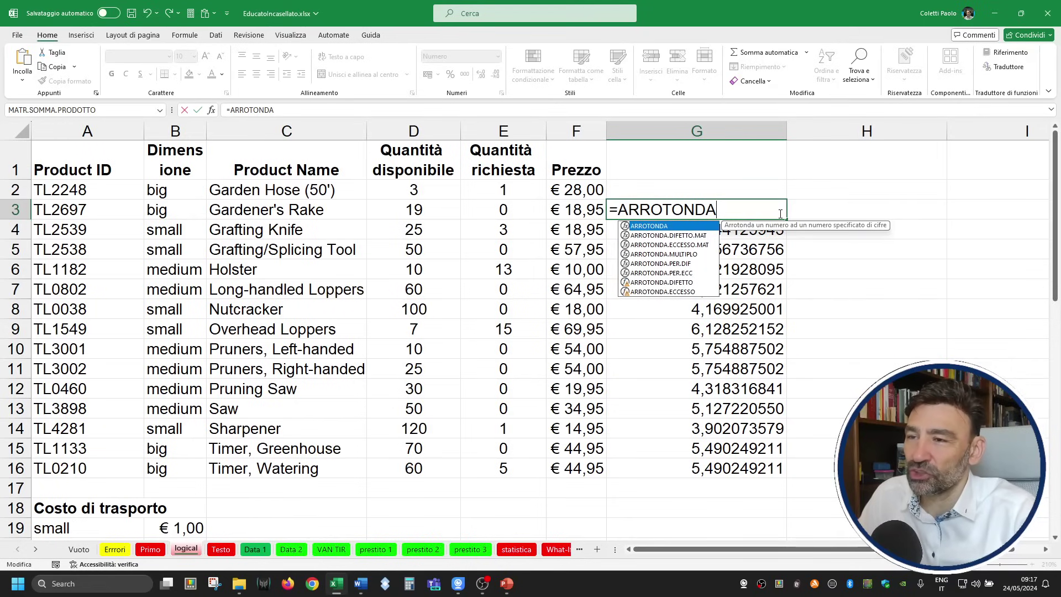
pyautogui.press('Down')
pyautogui.press('Down')
pyautogui.press('Down')
pyautogui.press('Down')
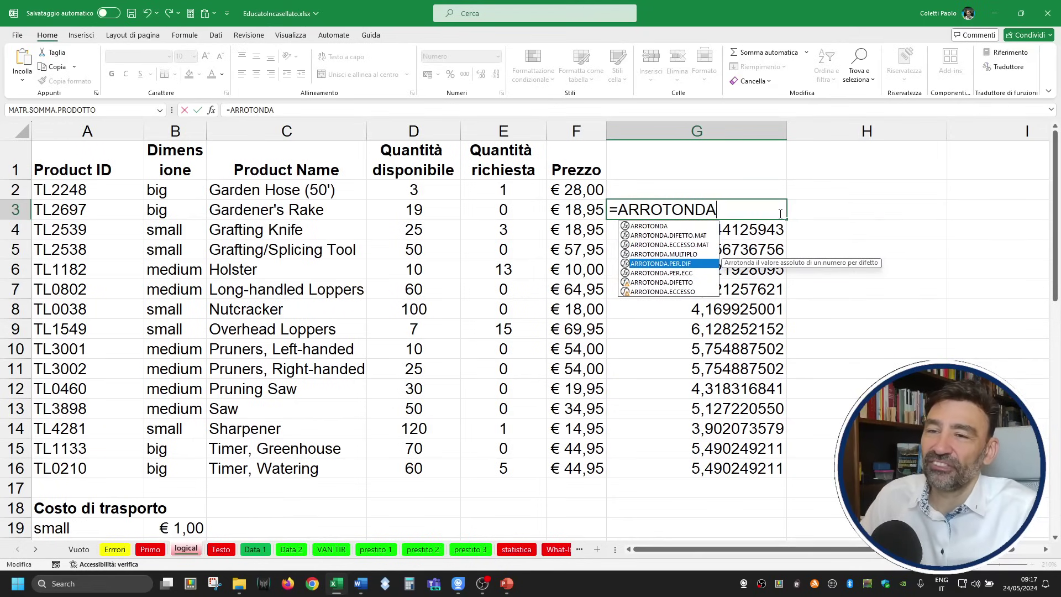
pyautogui.press('Down')
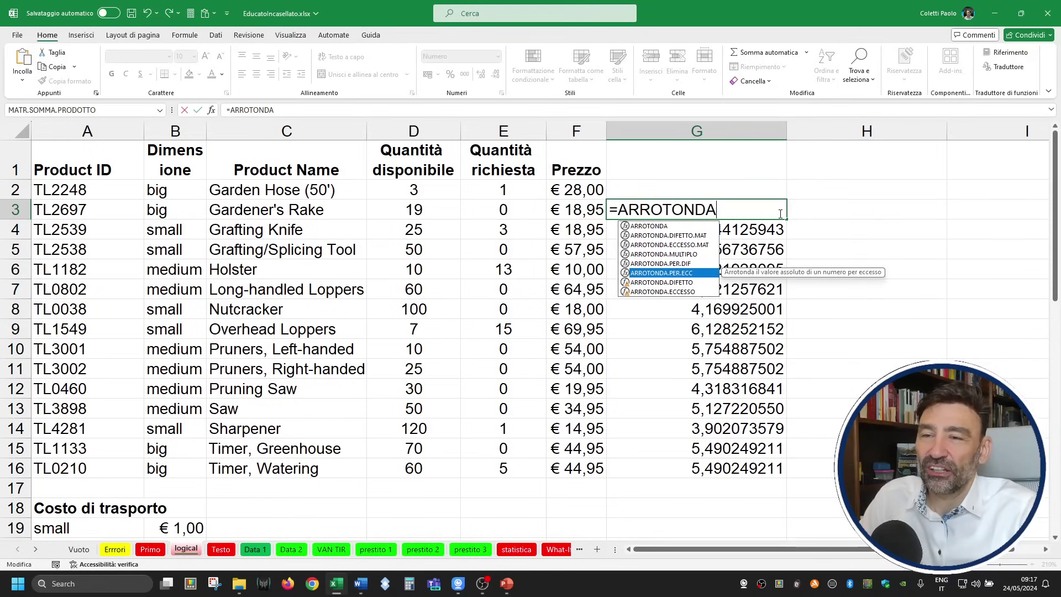
pyautogui.press('Up')
pyautogui.press('Tab')
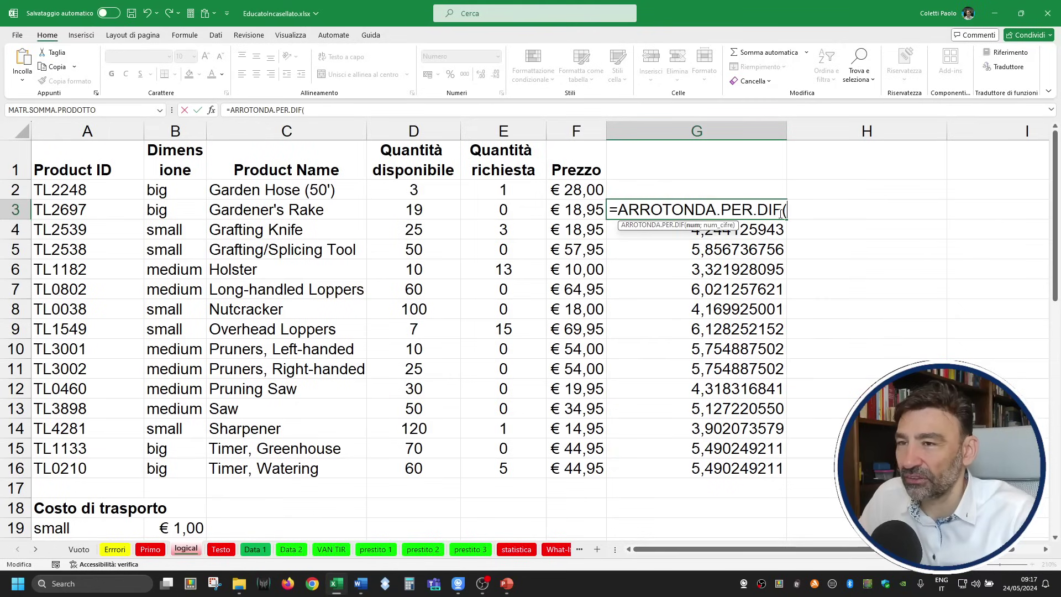
pyautogui.click(580, 210)
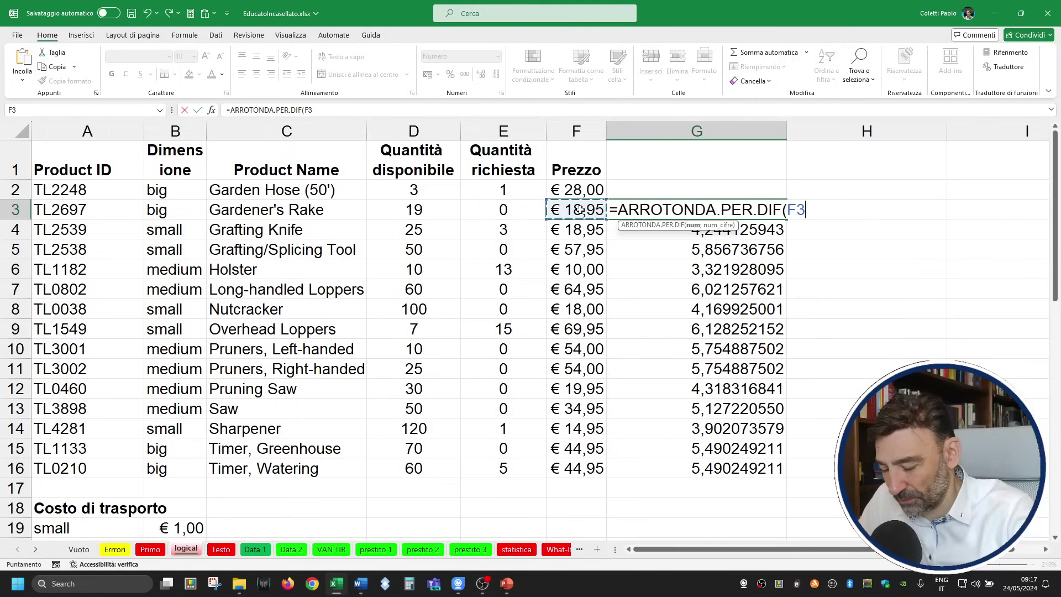
pyautogui.write(';0)')
pyautogui.press('Return')
pyautogui.press('Up')
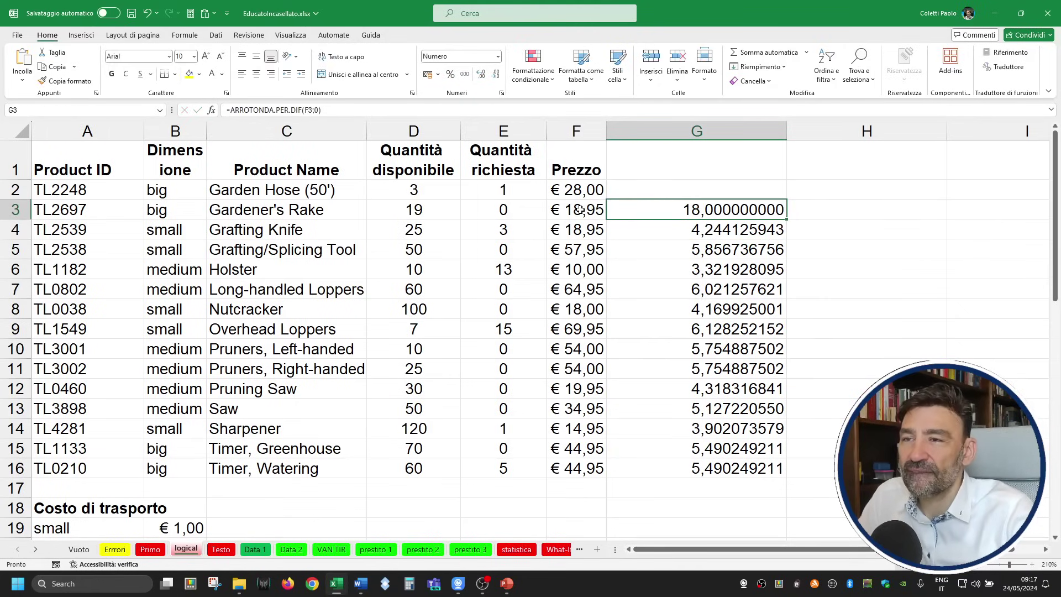
# Change the G3 digits argument to 1, making =ARROTONDA.PER.DIF(F3;1).
pyautogui.doubleClick(782, 210)
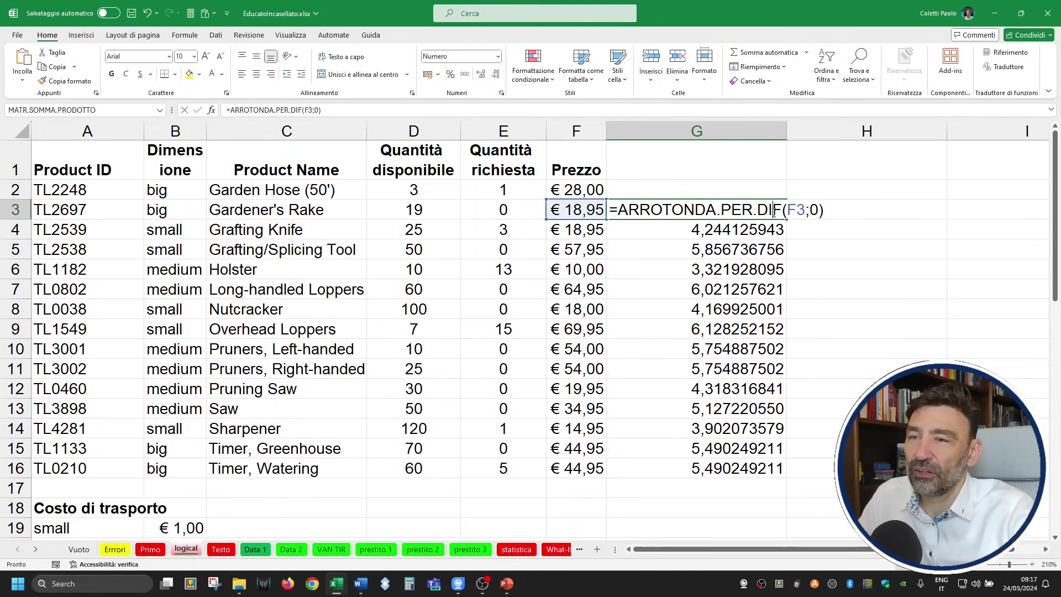
pyautogui.doubleClick(814, 210)
pyautogui.write('1')
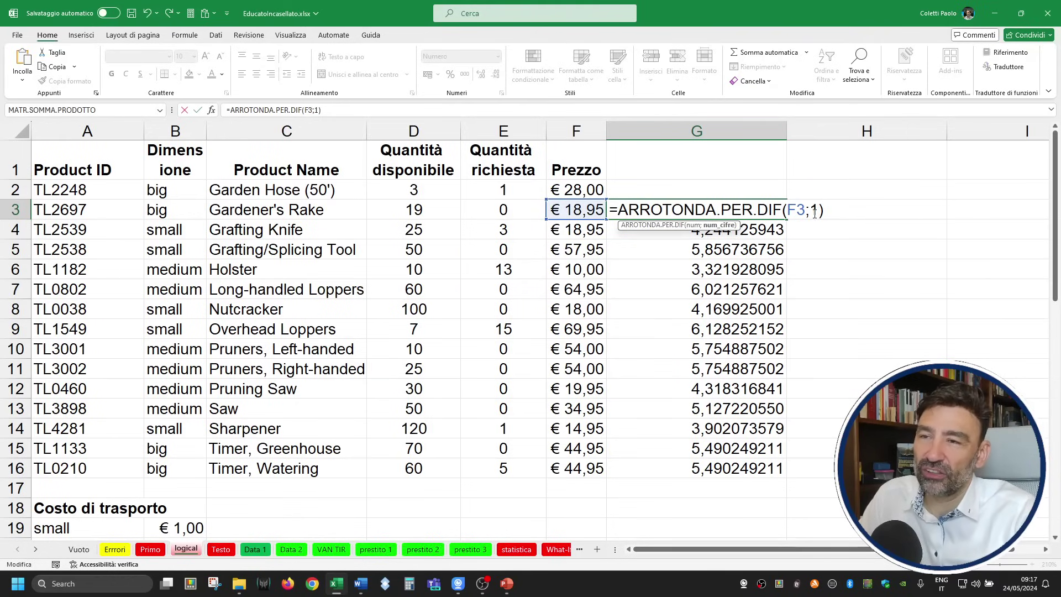
pyautogui.press('Return')
pyautogui.press('Up')
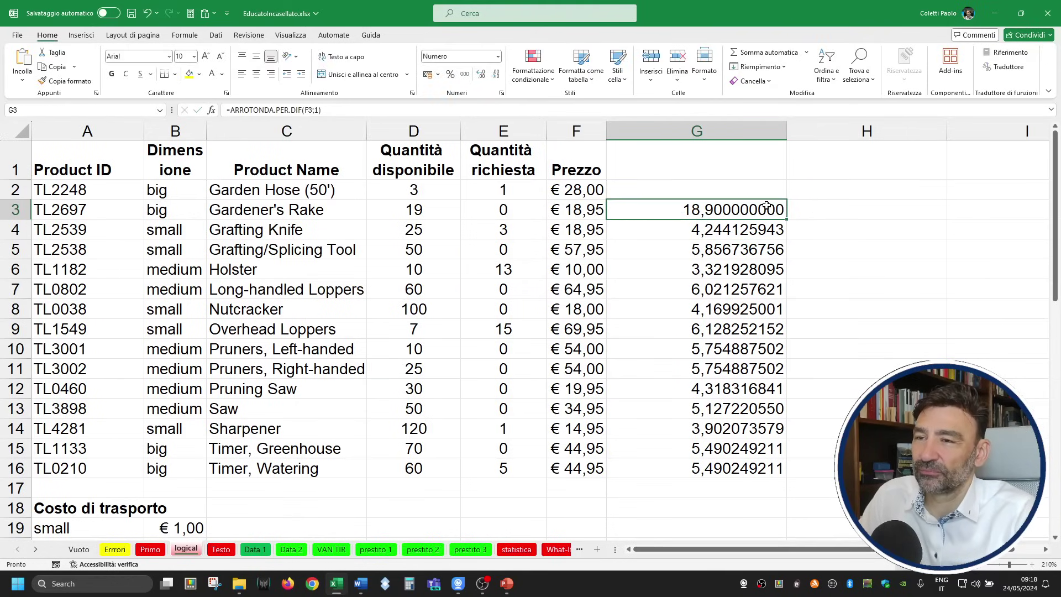
pyautogui.doubleClick(768, 207)
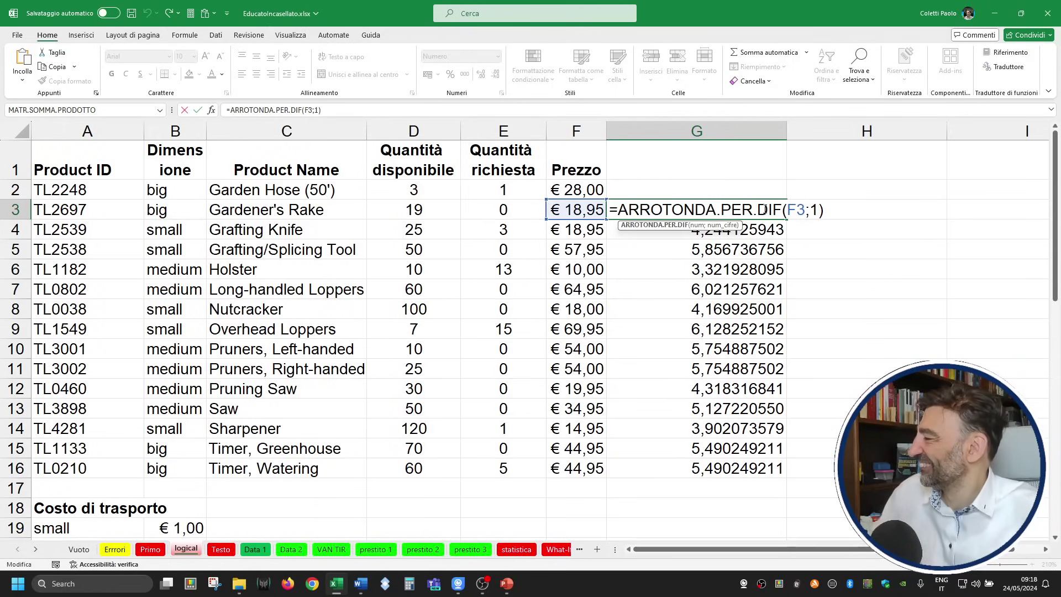
pyautogui.hotkey('ctrl', 'Return')
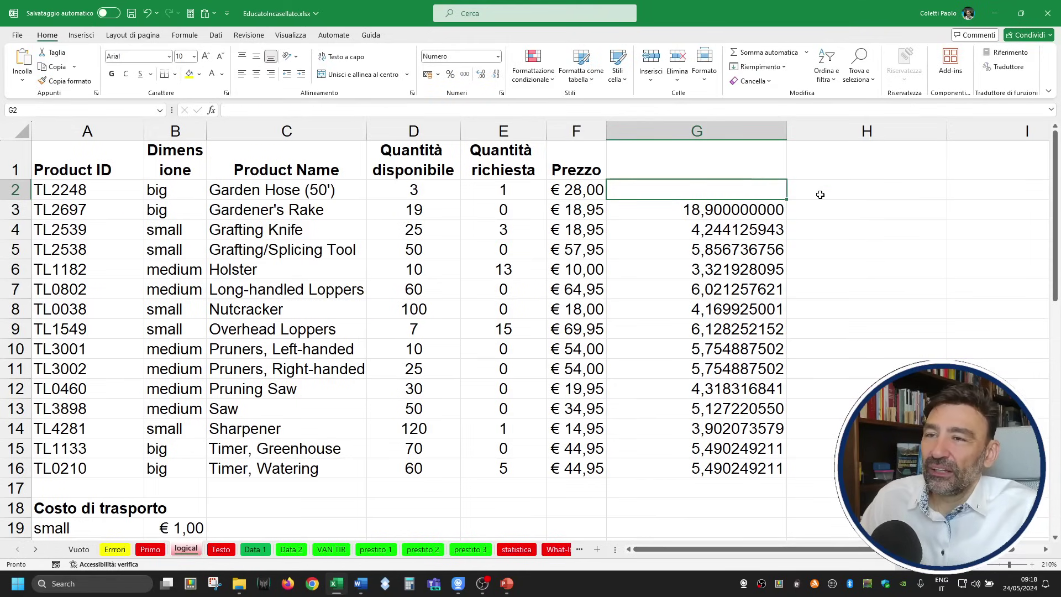
# Copy the G3 round-down formula up to G2 and down to G16.
pyautogui.click(769, 210)
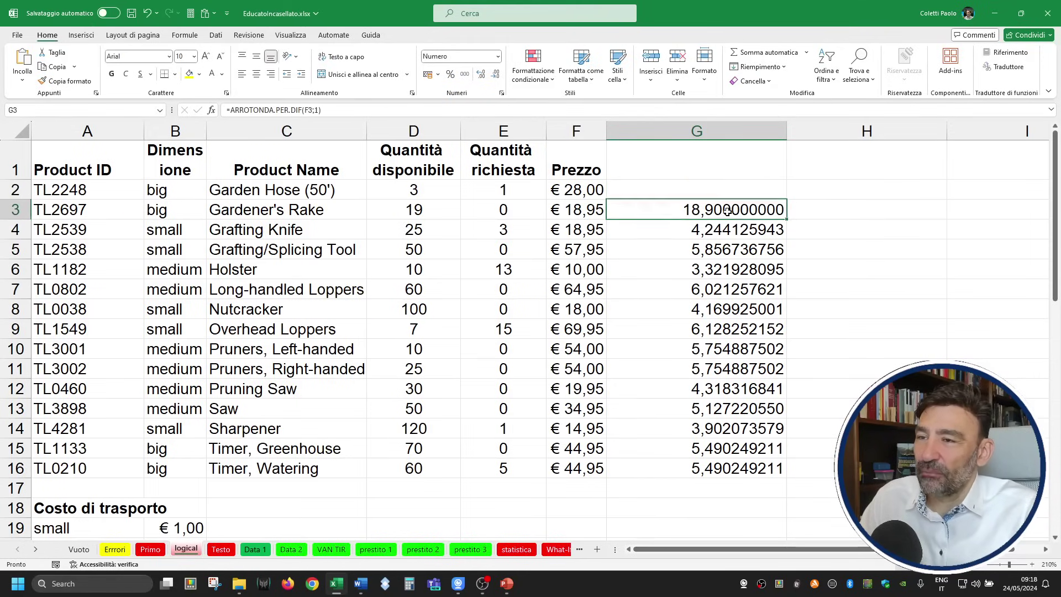
pyautogui.moveTo(787, 219); pyautogui.dragTo(782, 185)
pyautogui.doubleClick(788, 220)
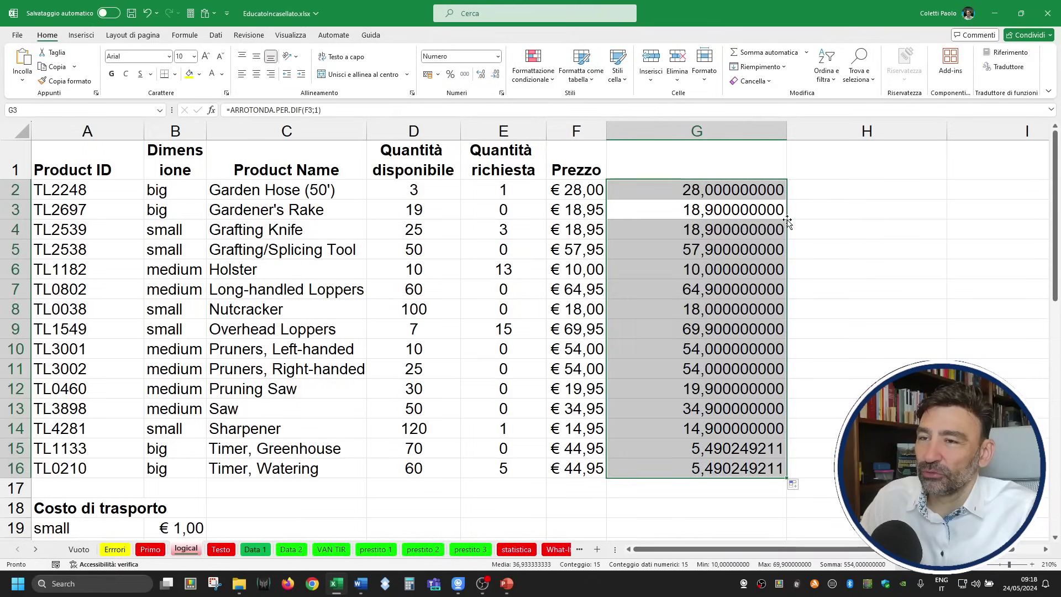
pyautogui.click(774, 209)
# Enter =ARROTONDA(F2;1) in G2 and fill it down to G16.
pyautogui.click(860, 190)
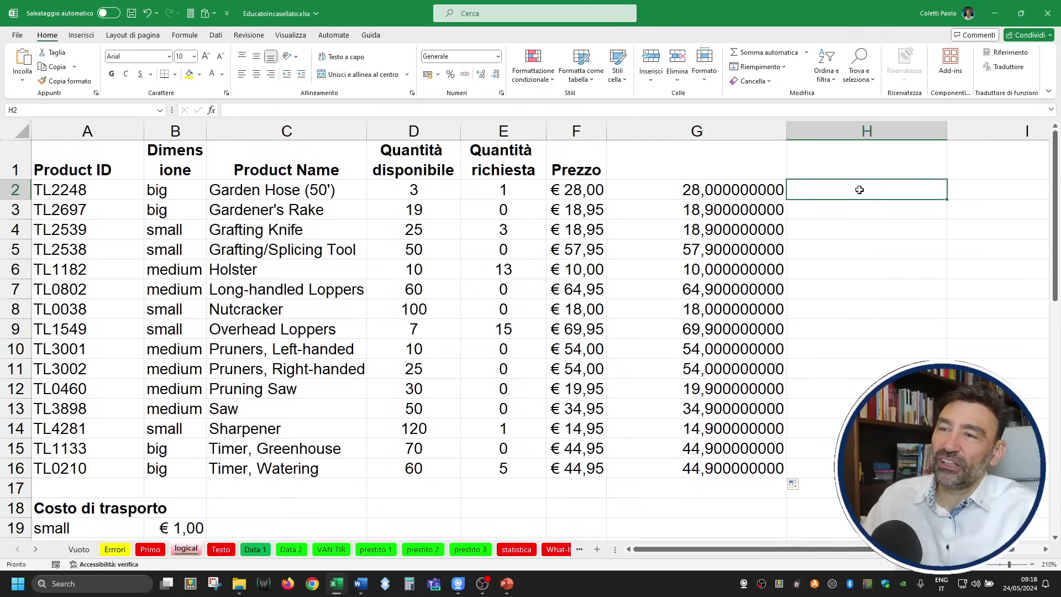
pyautogui.click(741, 186)
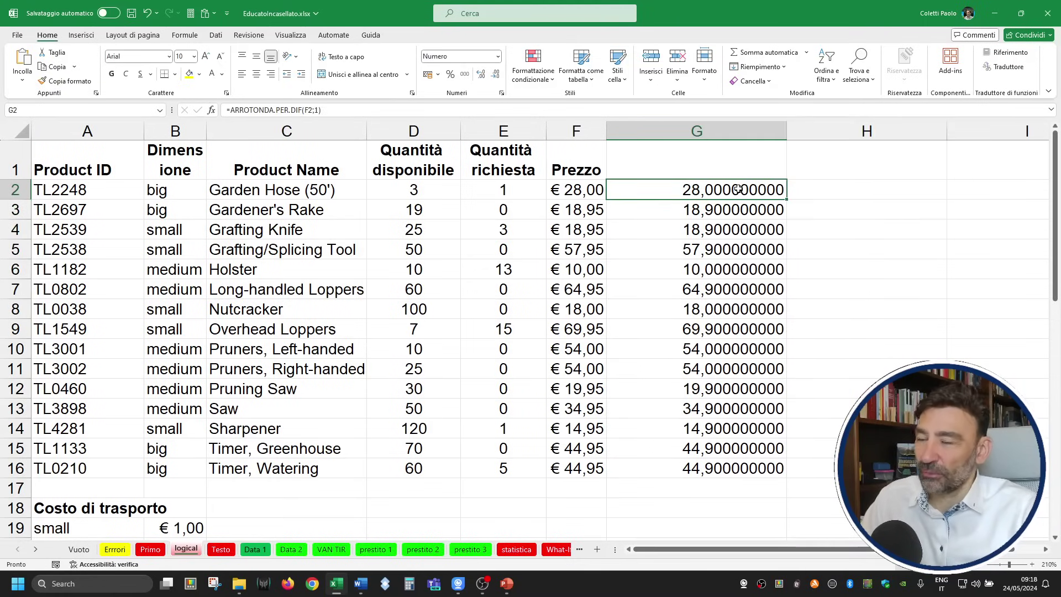
pyautogui.write('=ARROT')
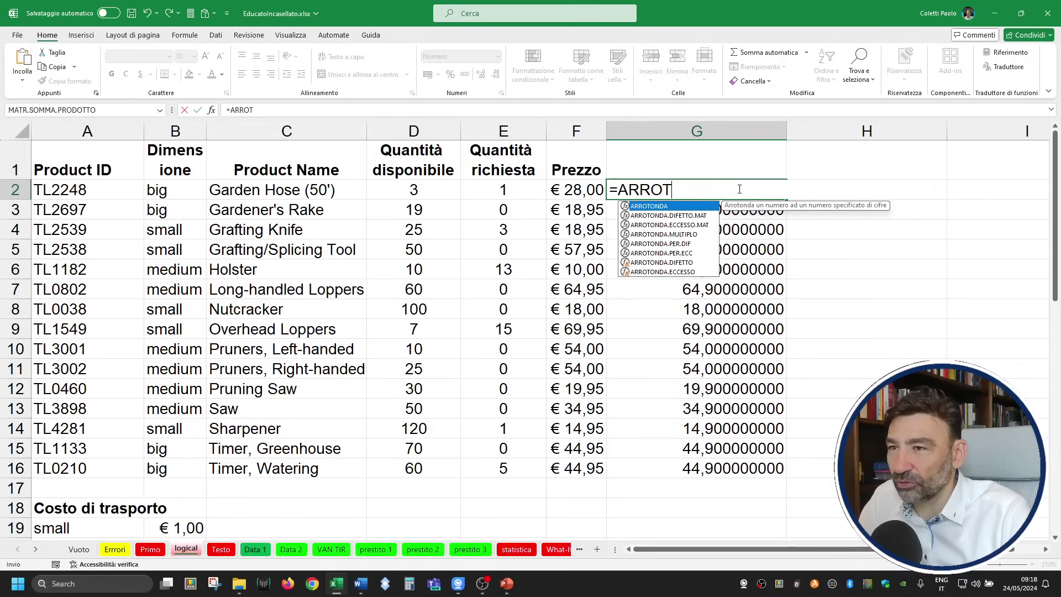
pyautogui.press('Tab')
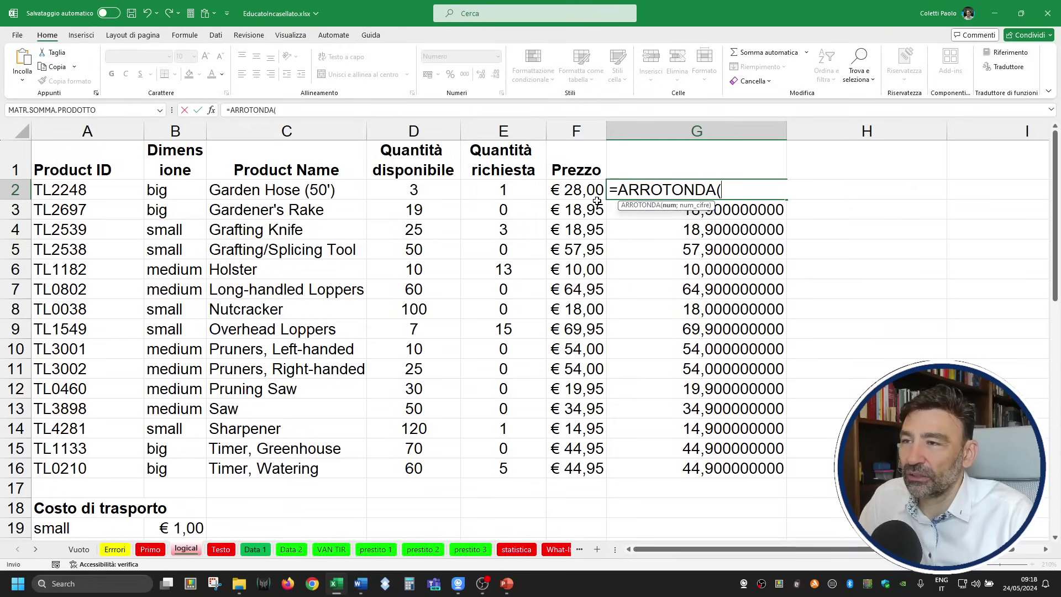
pyautogui.click(590, 191)
pyautogui.write(';1')
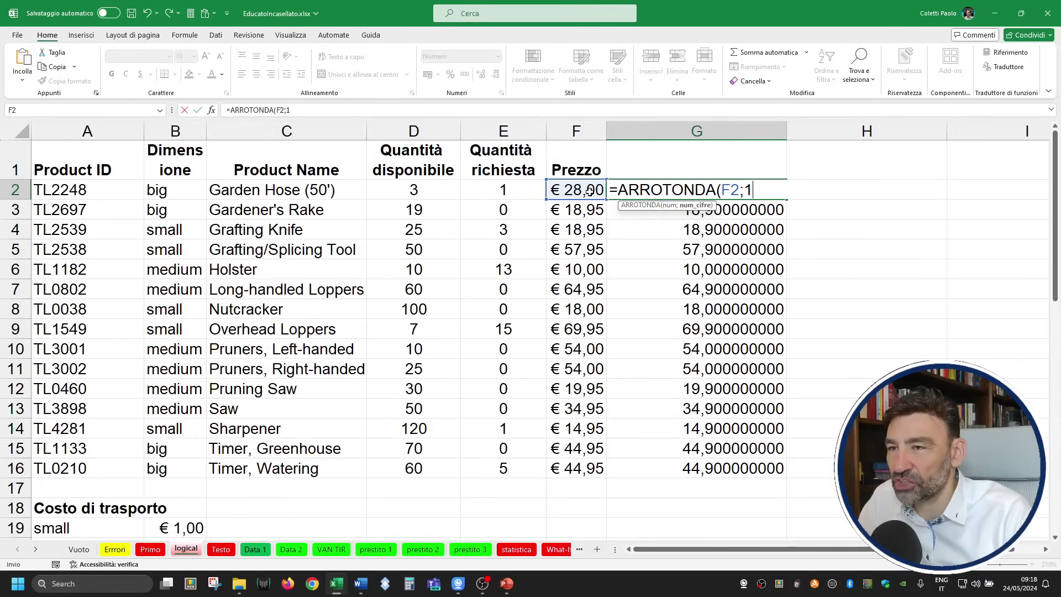
pyautogui.write(')')
pyautogui.hotkey('ctrl', 'Return')
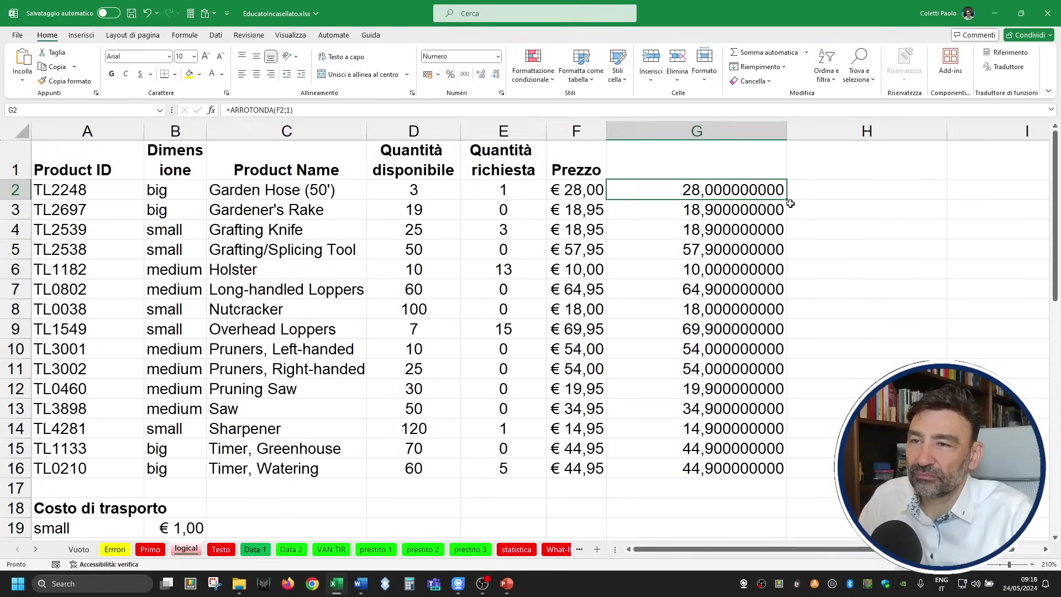
pyautogui.doubleClick(787, 201)
# Autofit column G's width and select the whole column.
pyautogui.click(838, 190)
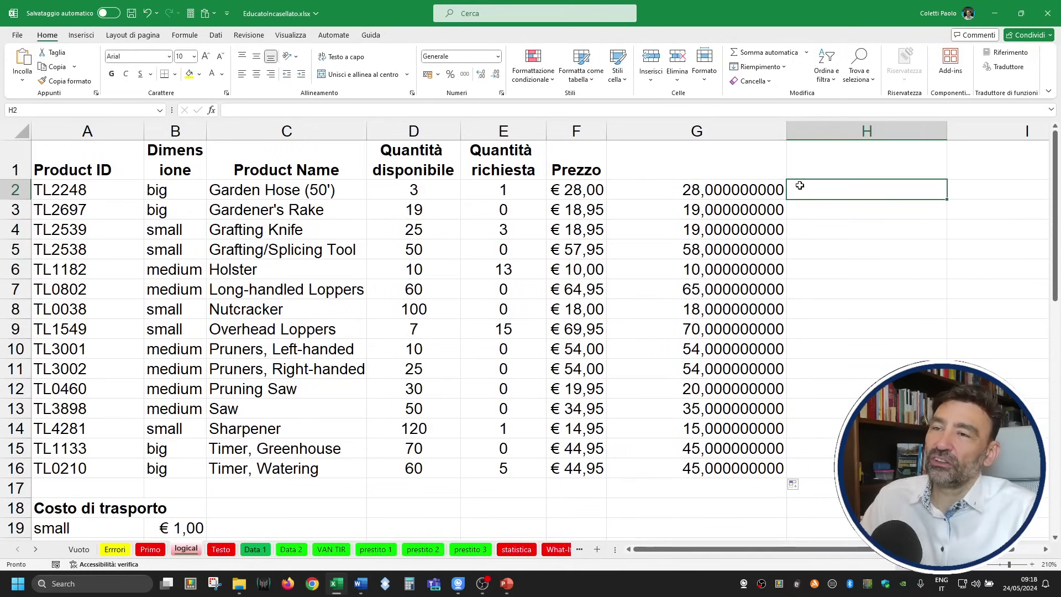
pyautogui.doubleClick(789, 134)
pyautogui.click(691, 133)
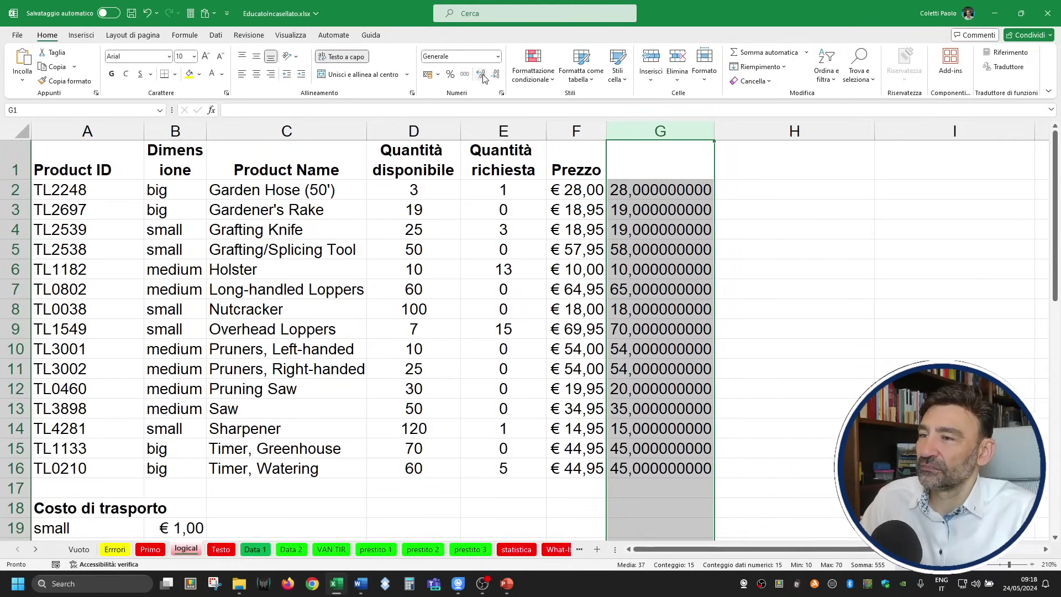
# Format column G as Numero with 2 decimal places.
pyautogui.click(503, 94)
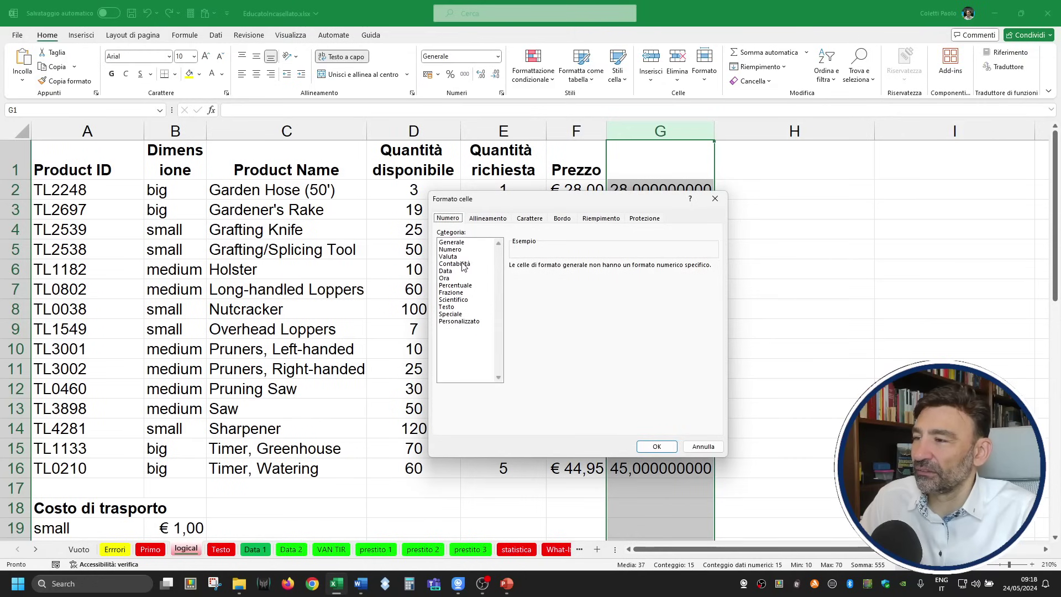
pyautogui.click(451, 249)
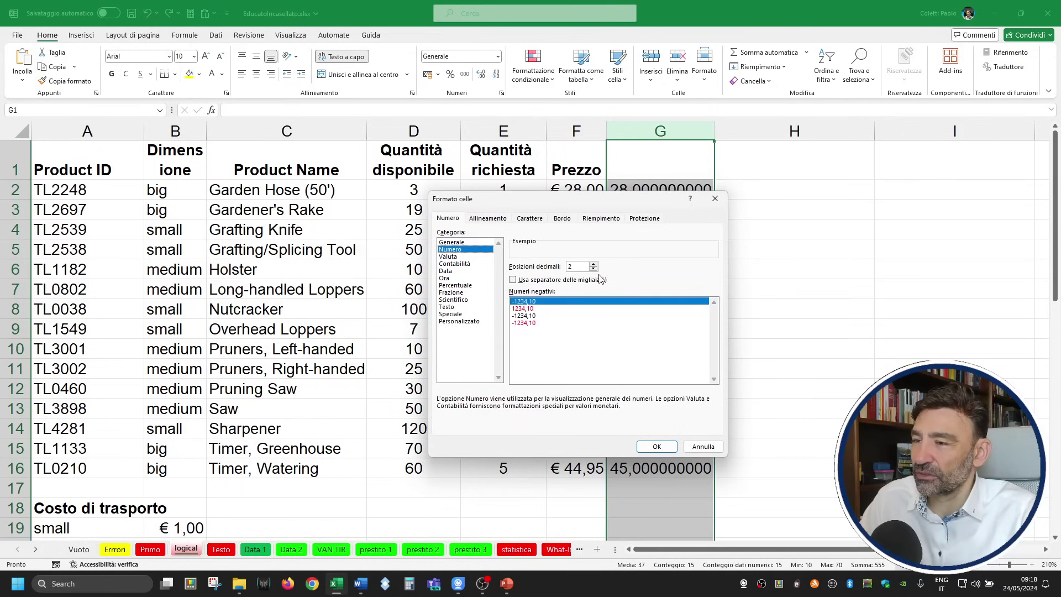
pyautogui.click(658, 446)
pyautogui.click(758, 185)
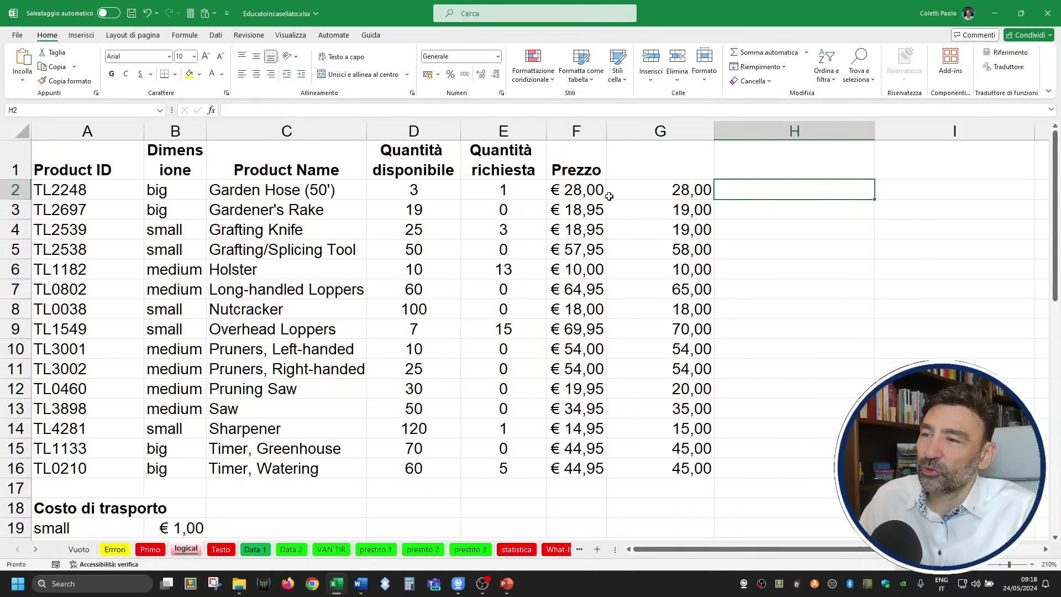
# Compare original and rounded prices for Garden Hose, Gardener's Rake, Grafting Knife and F10:F15.
pyautogui.moveTo(587, 195); pyautogui.dragTo(690, 193)
pyautogui.moveTo(567, 215); pyautogui.dragTo(668, 212)
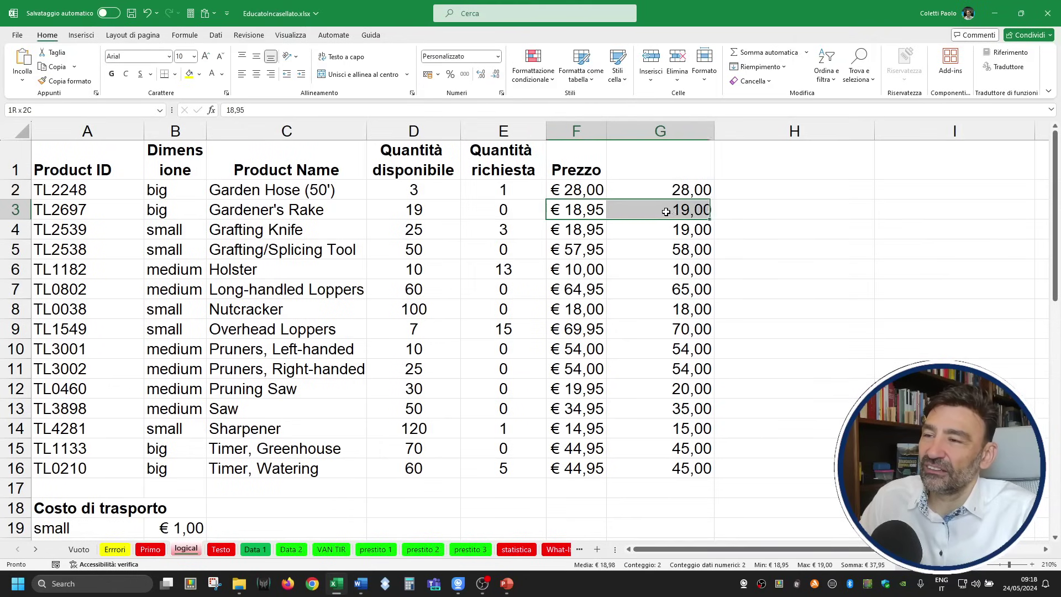
pyautogui.moveTo(596, 236); pyautogui.dragTo(675, 230)
pyautogui.click(782, 194)
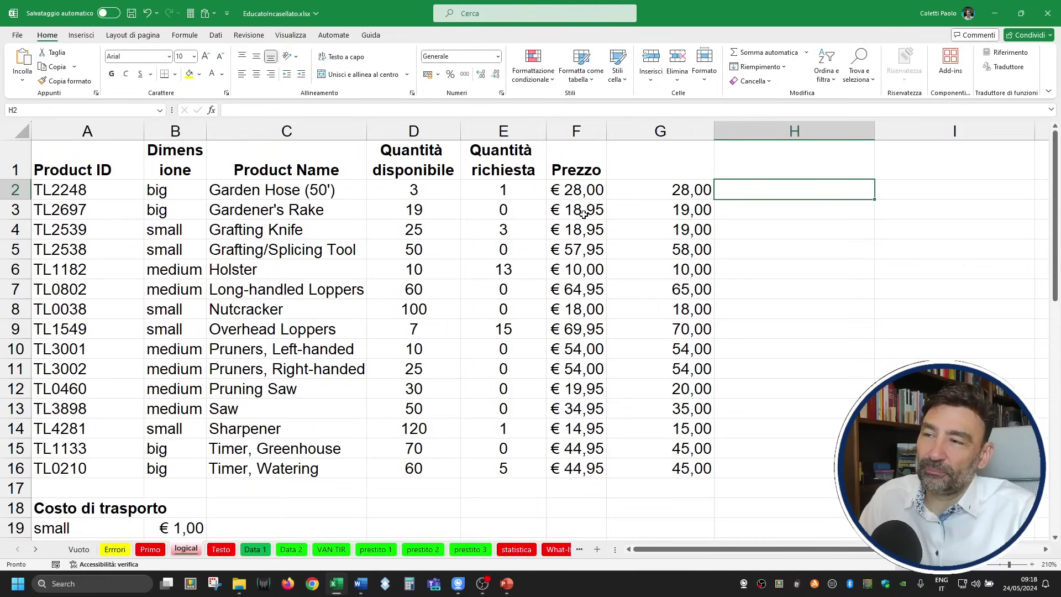
pyautogui.moveTo(677, 214); pyautogui.dragTo(569, 212)
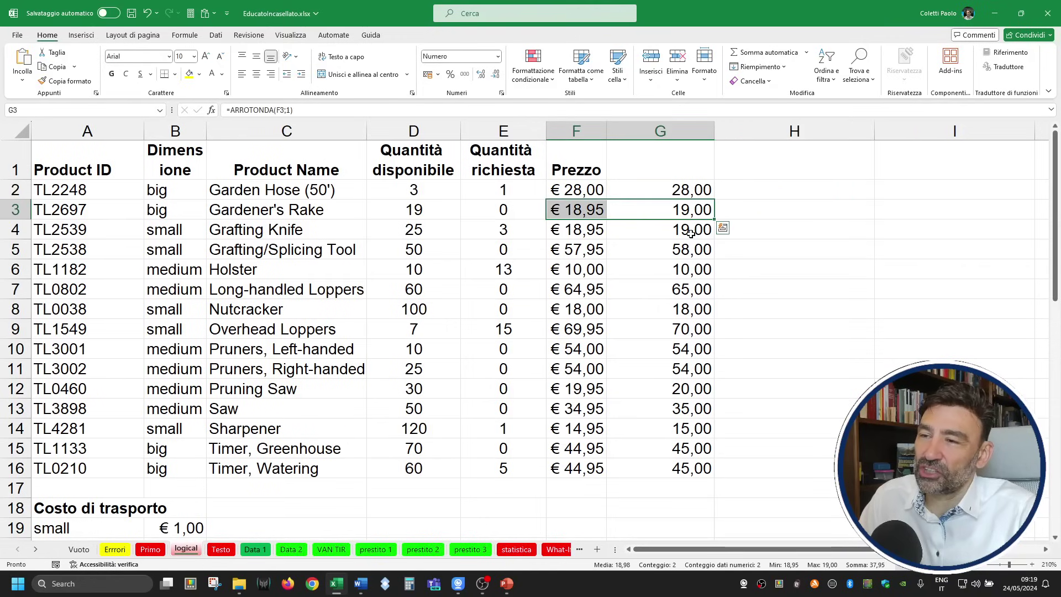
pyautogui.moveTo(688, 233); pyautogui.dragTo(588, 237)
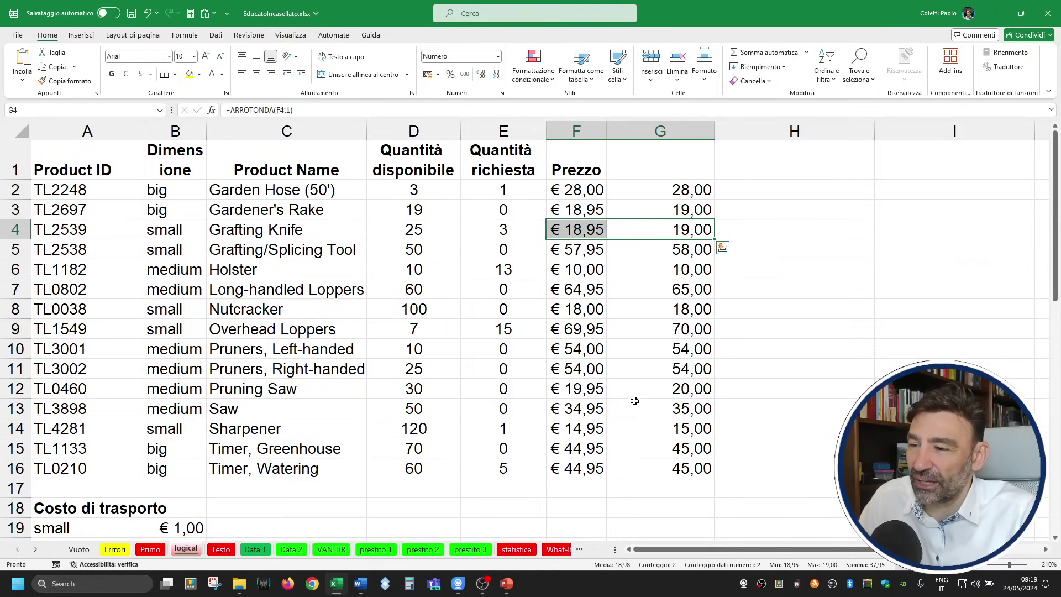
pyautogui.moveTo(602, 454); pyautogui.dragTo(580, 348)
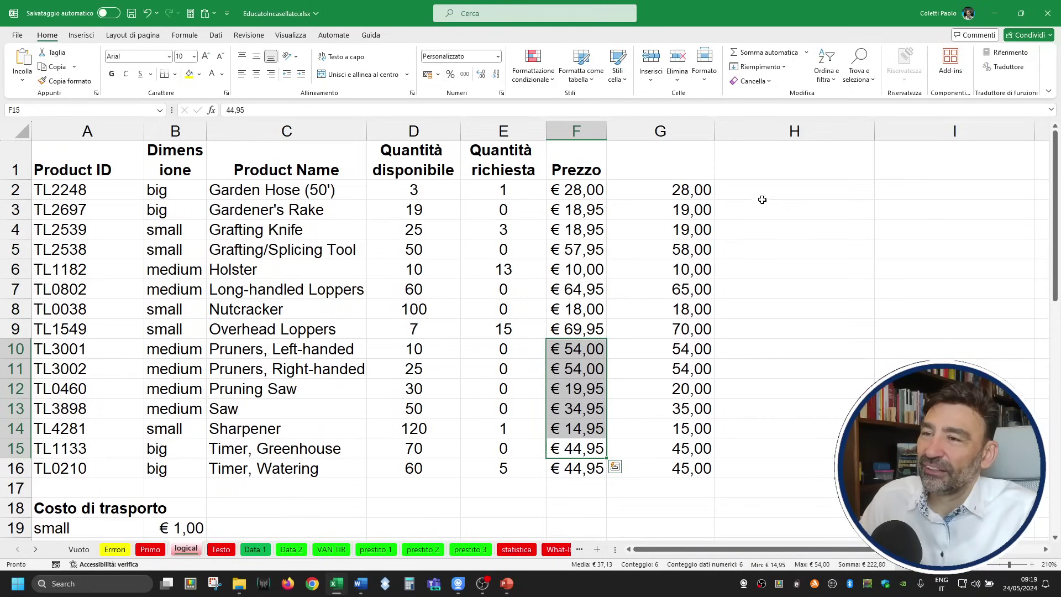
pyautogui.click(801, 189)
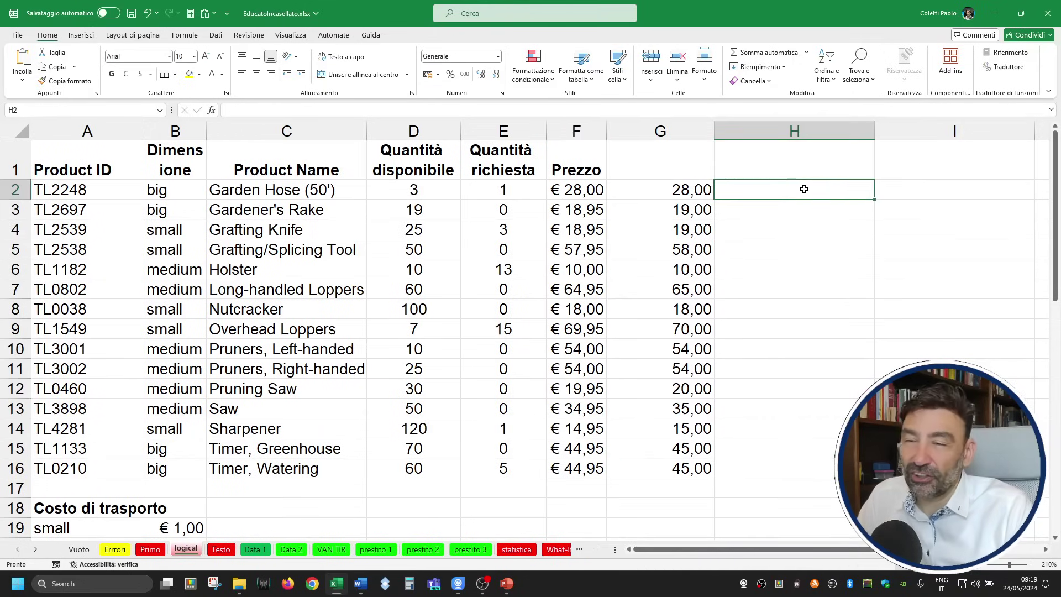
# Enter =ASS(F2-G2) in H2 for the absolute rounding difference.
pyautogui.doubleClick(806, 190)
pyautogui.write('=')
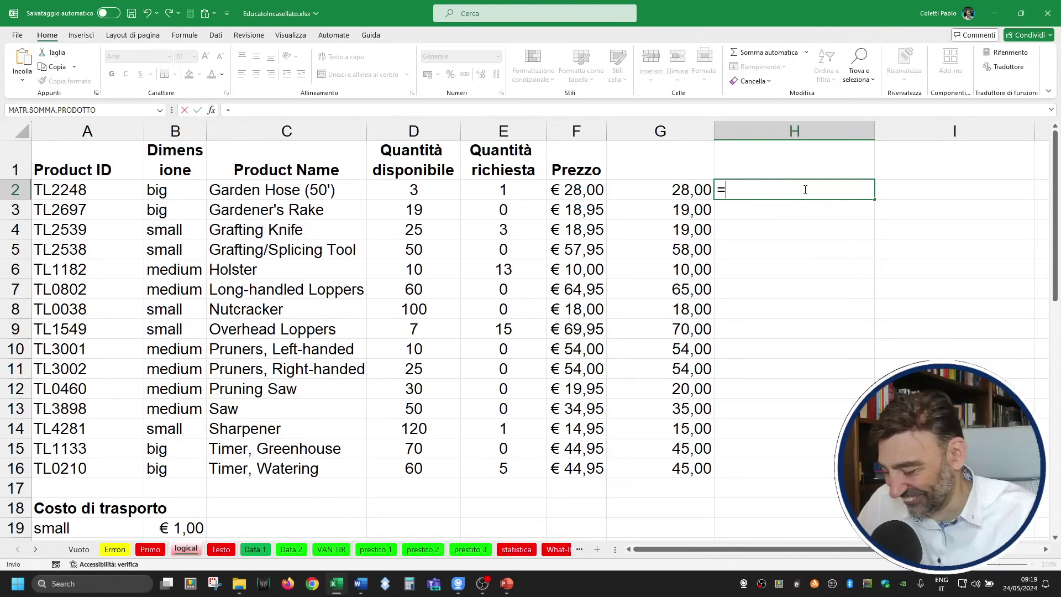
pyautogui.write('ASS')
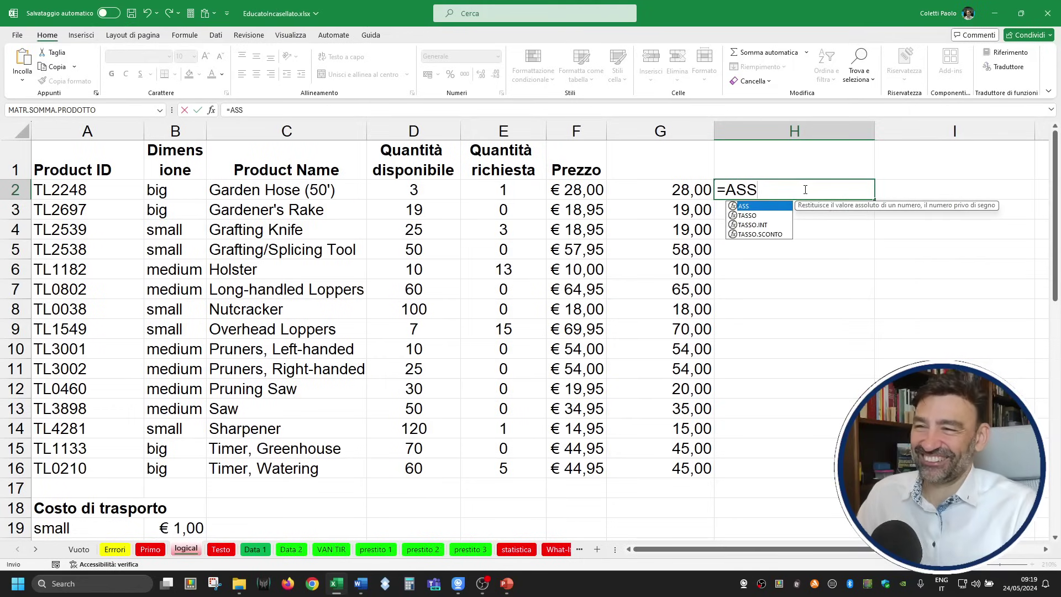
pyautogui.write('(')
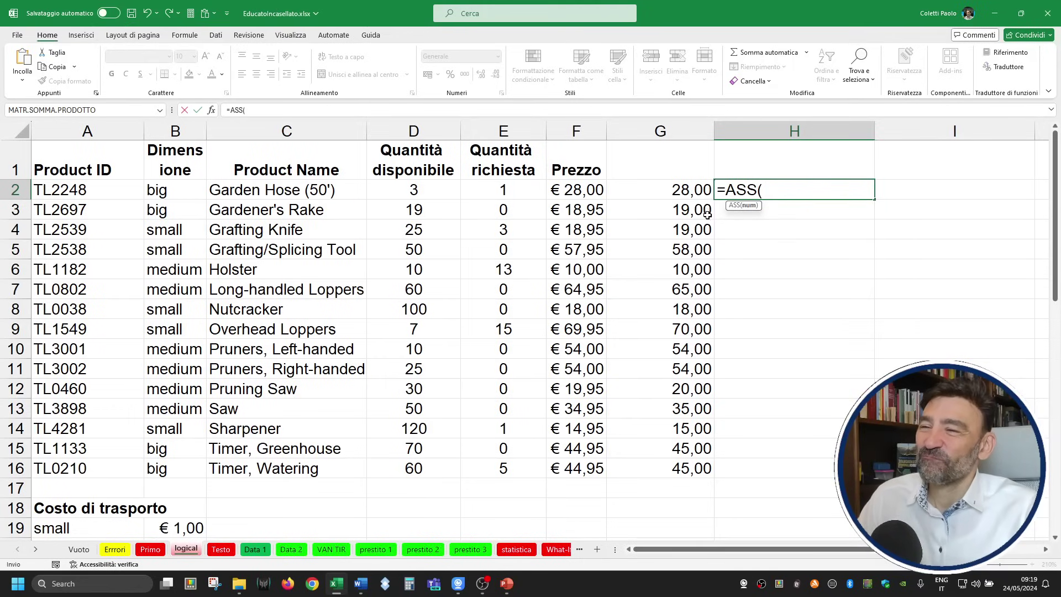
pyautogui.click(556, 191)
pyautogui.write('-')
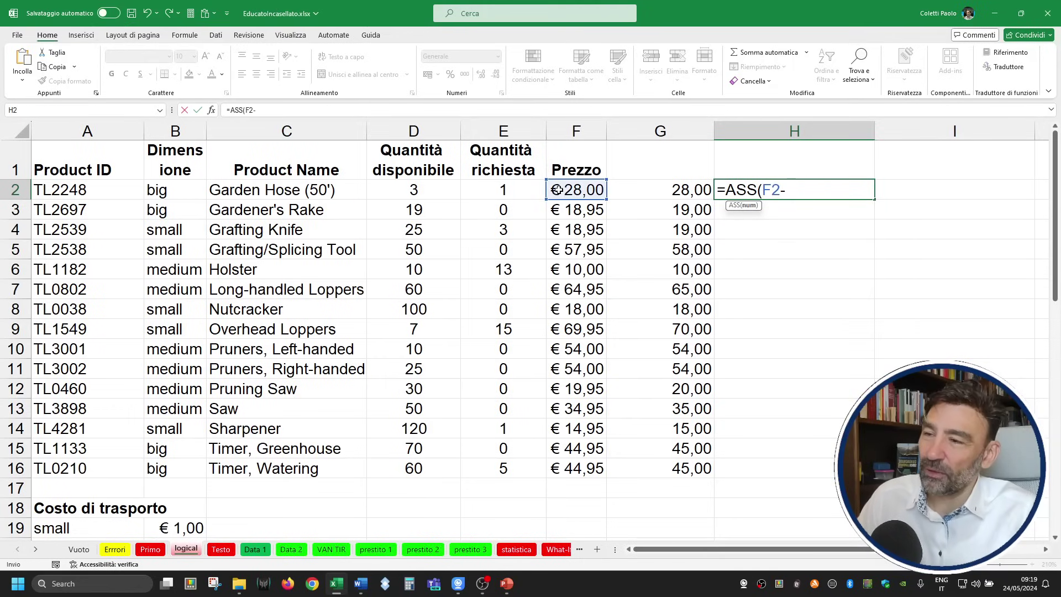
pyautogui.click(630, 192)
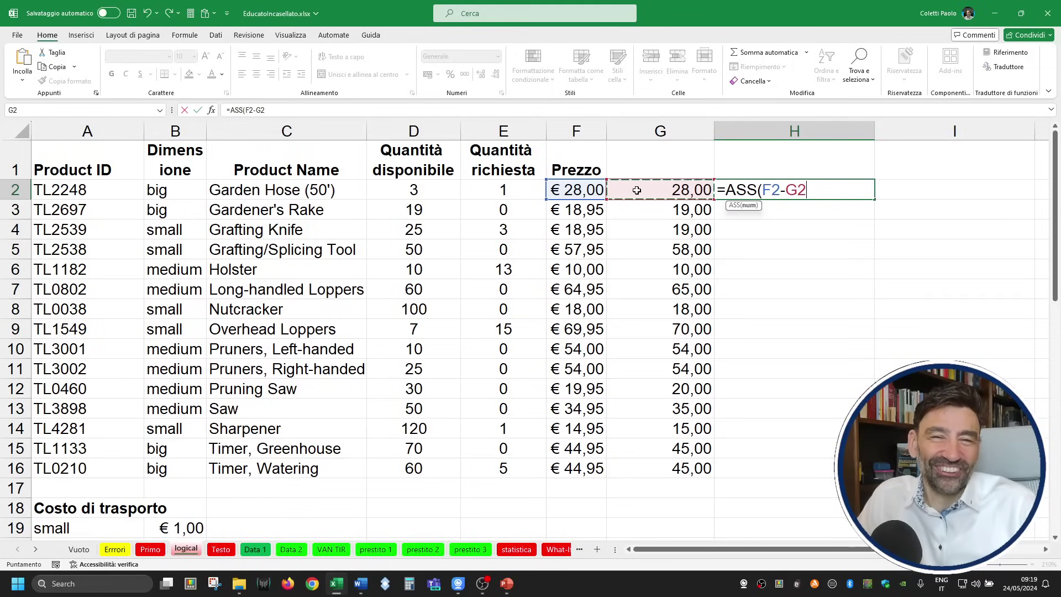
pyautogui.write(')')
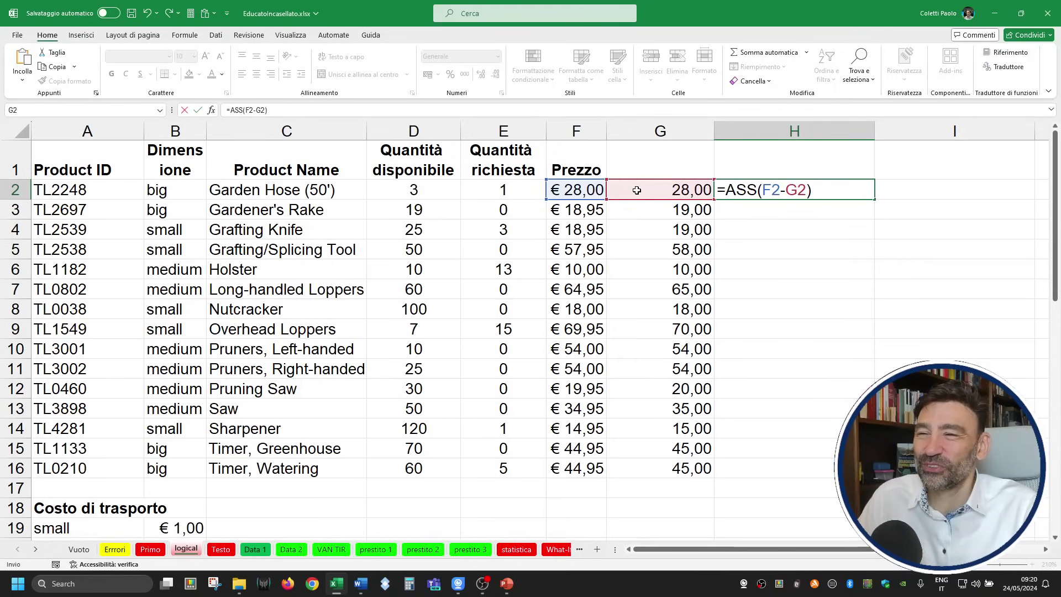
pyautogui.hotkey('ctrl', 'Return')
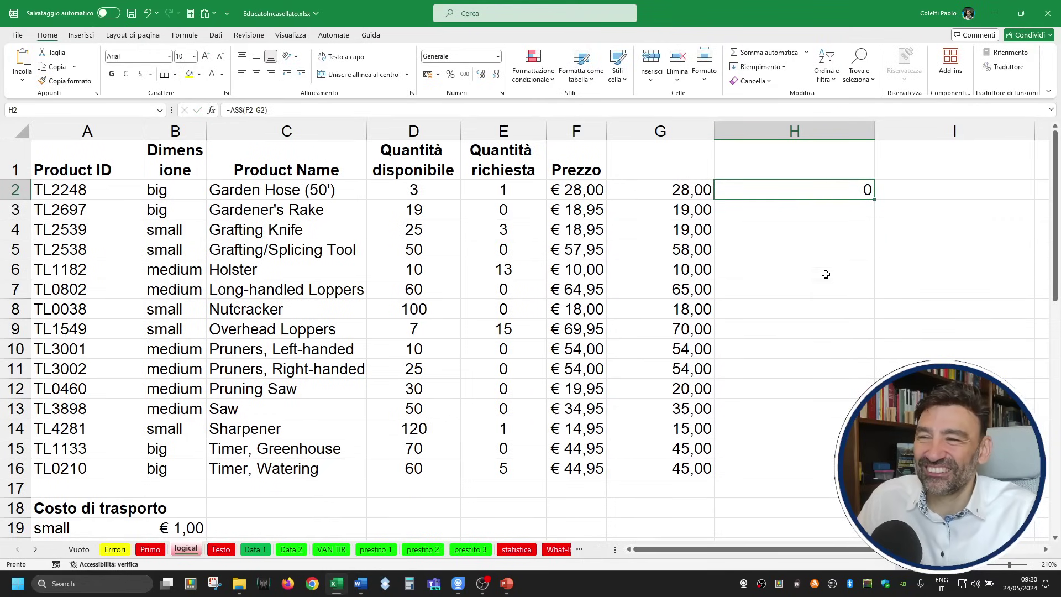
# Fill the H2 difference formula down to H16 and narrow column H.
pyautogui.doubleClick(875, 199)
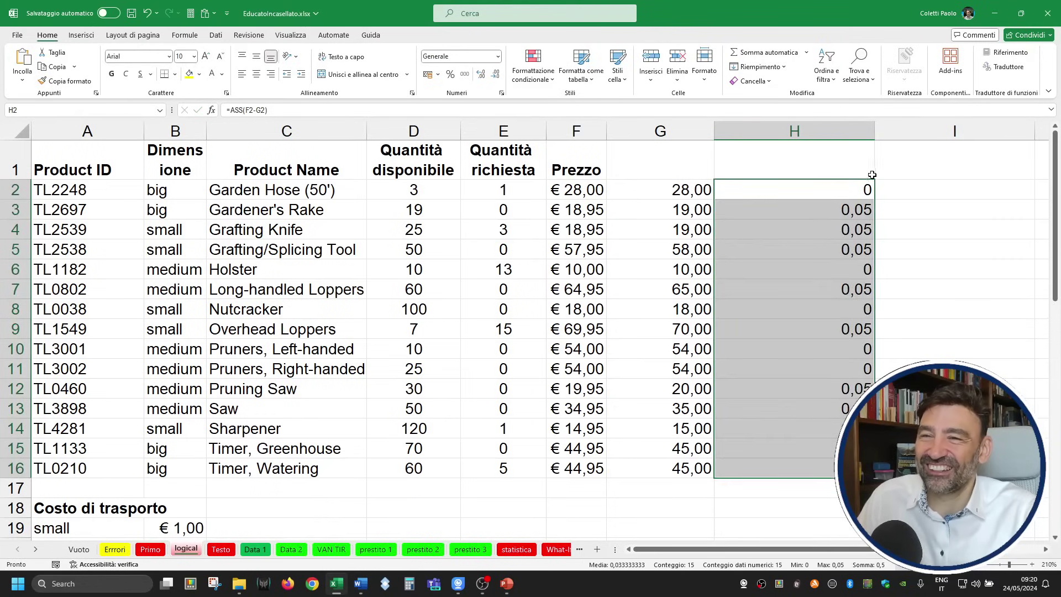
pyautogui.moveTo(876, 131); pyautogui.dragTo(825, 131)
pyautogui.click(809, 185)
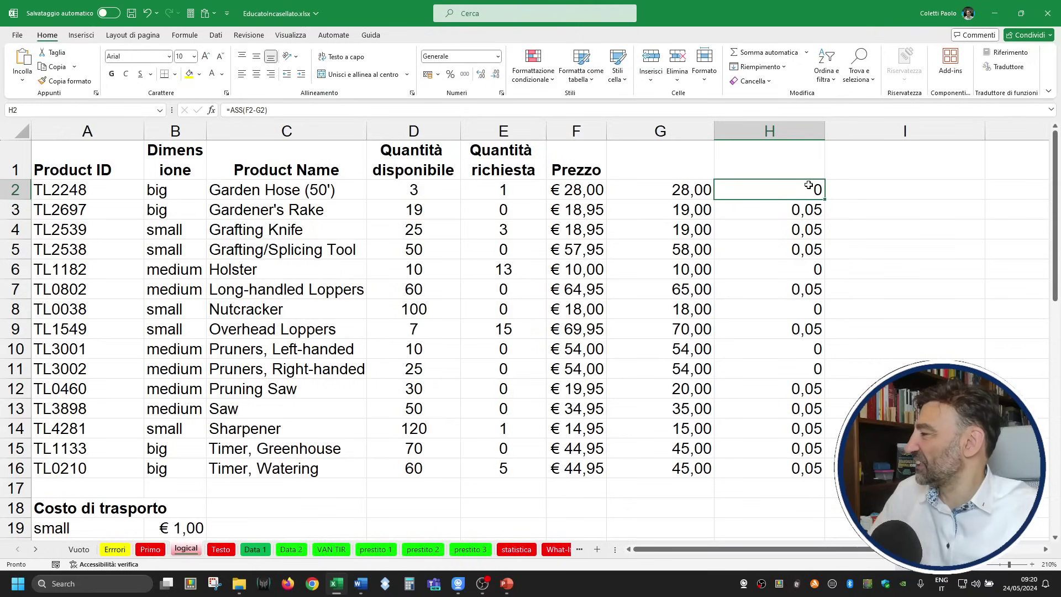
pyautogui.moveTo(826, 131); pyautogui.dragTo(672, 132)
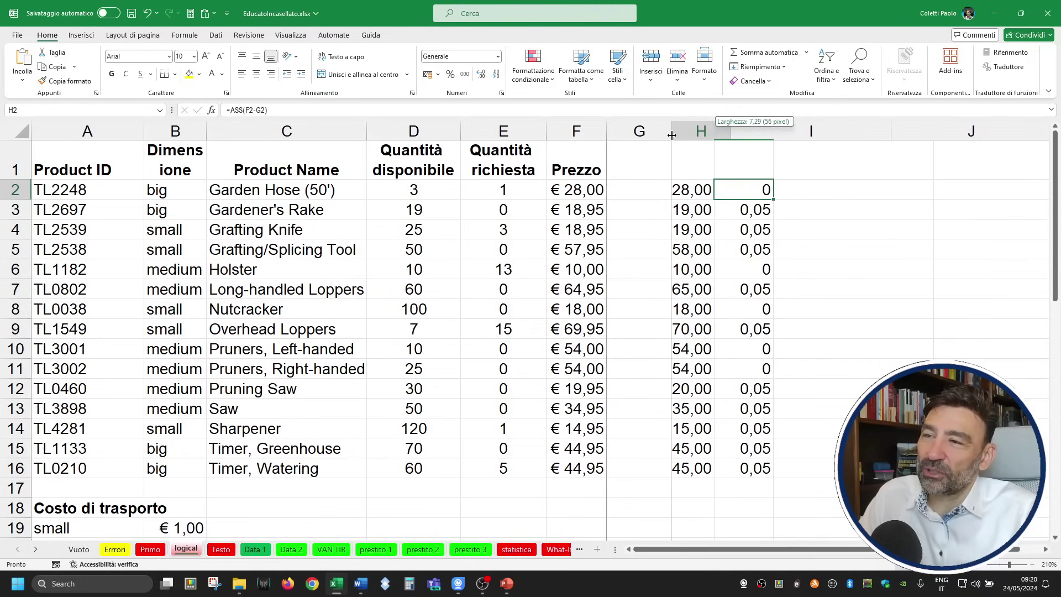
pyautogui.click(776, 197)
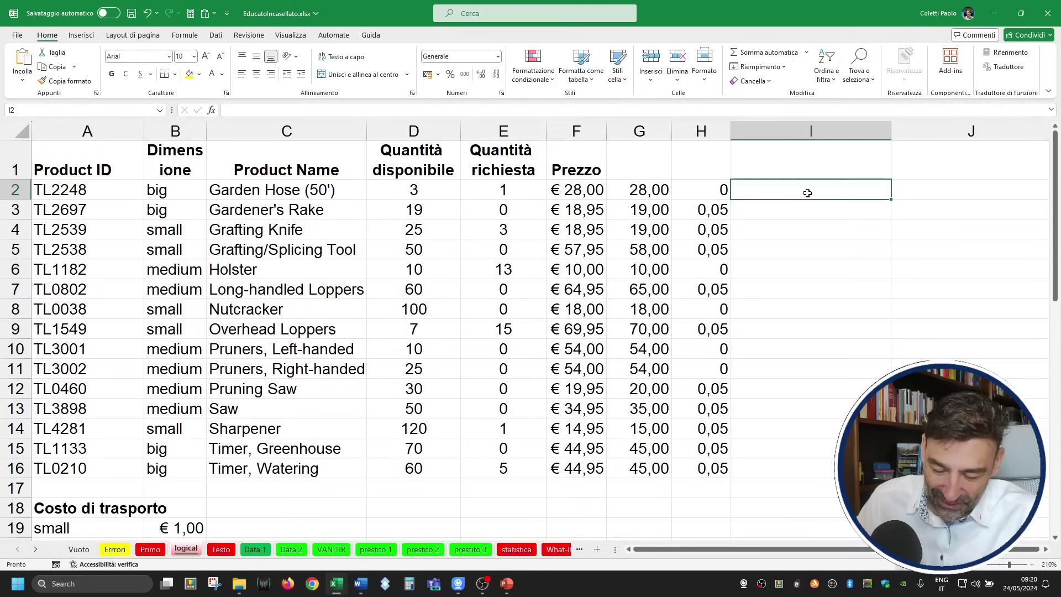
# Enter =F2/D2 in I2, fill it down to I16, and narrow column I.
pyautogui.write('=')
pyautogui.click(576, 190)
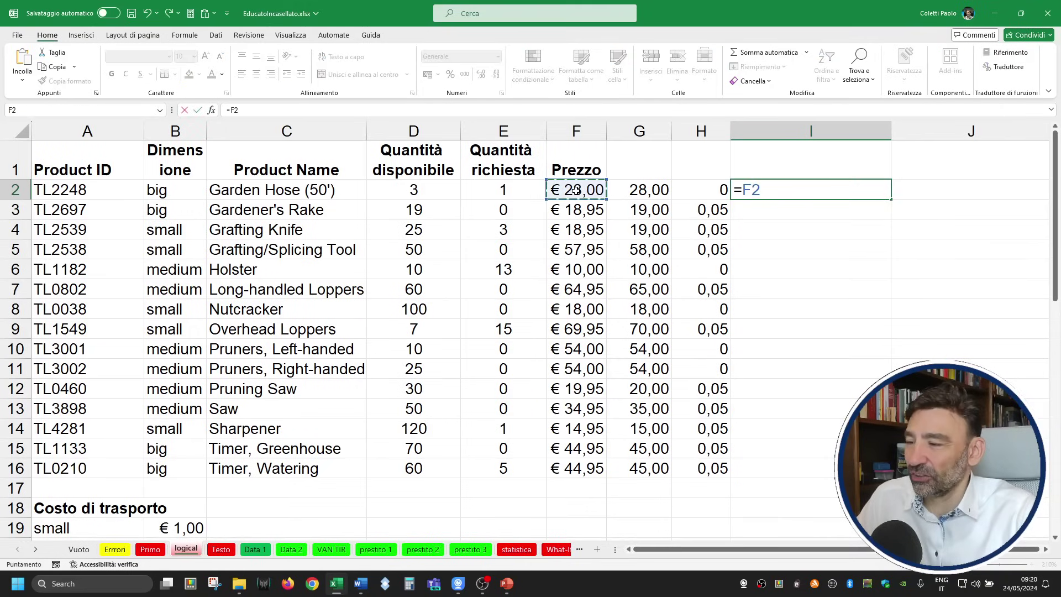
pyautogui.write('/')
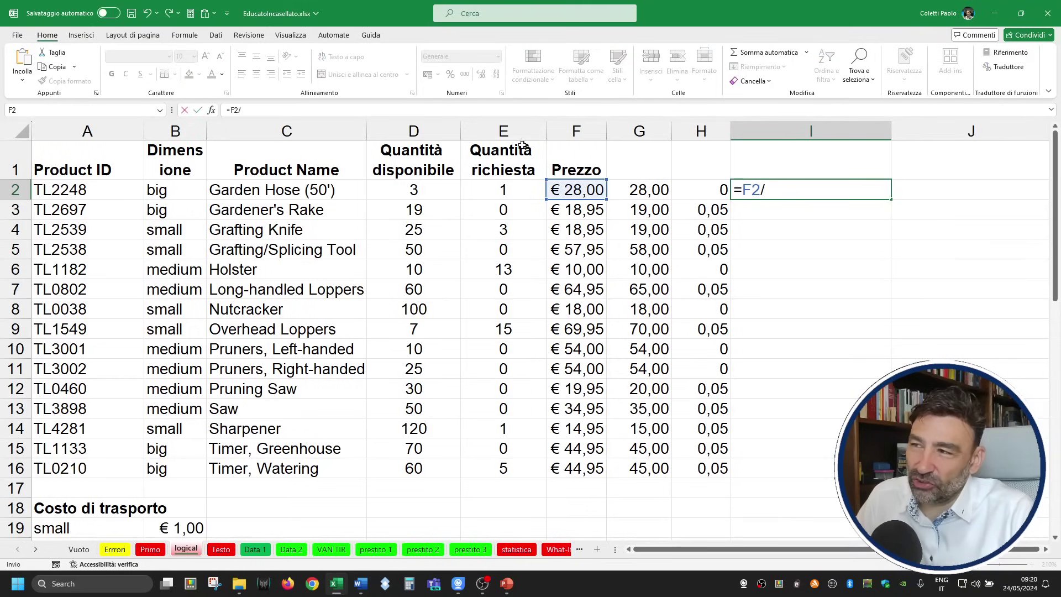
pyautogui.click(437, 191)
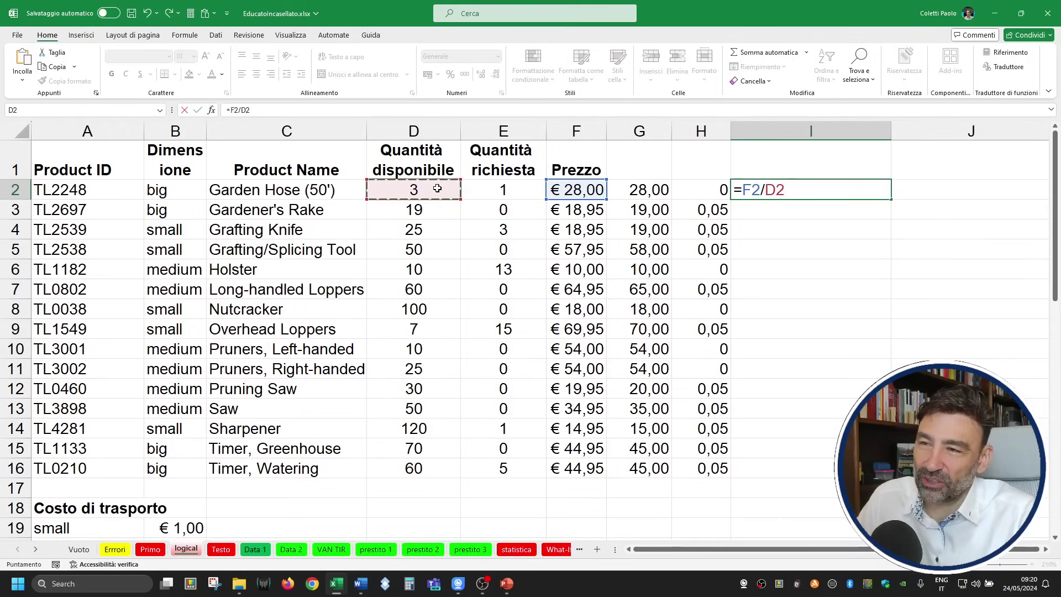
pyautogui.hotkey('ctrl', 'Return')
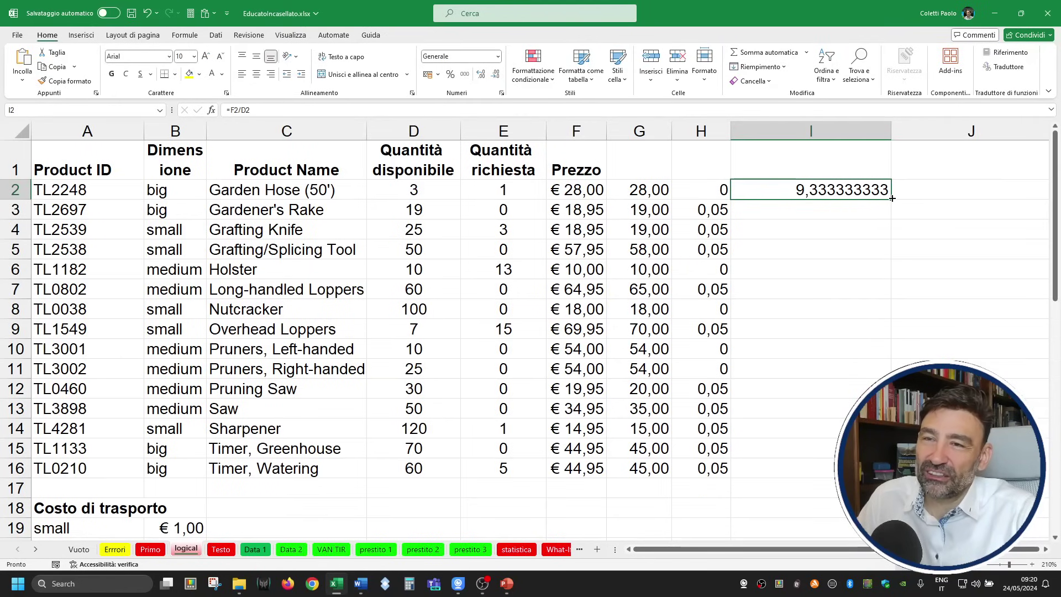
pyautogui.doubleClick(874, 201)
pyautogui.click(833, 194)
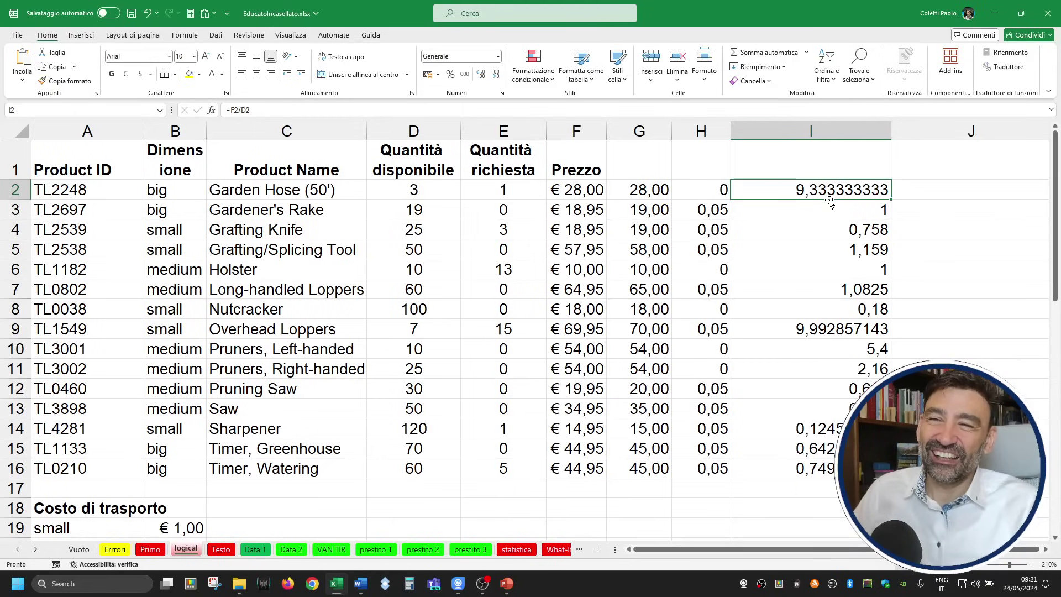
pyautogui.moveTo(892, 134); pyautogui.dragTo(829, 139)
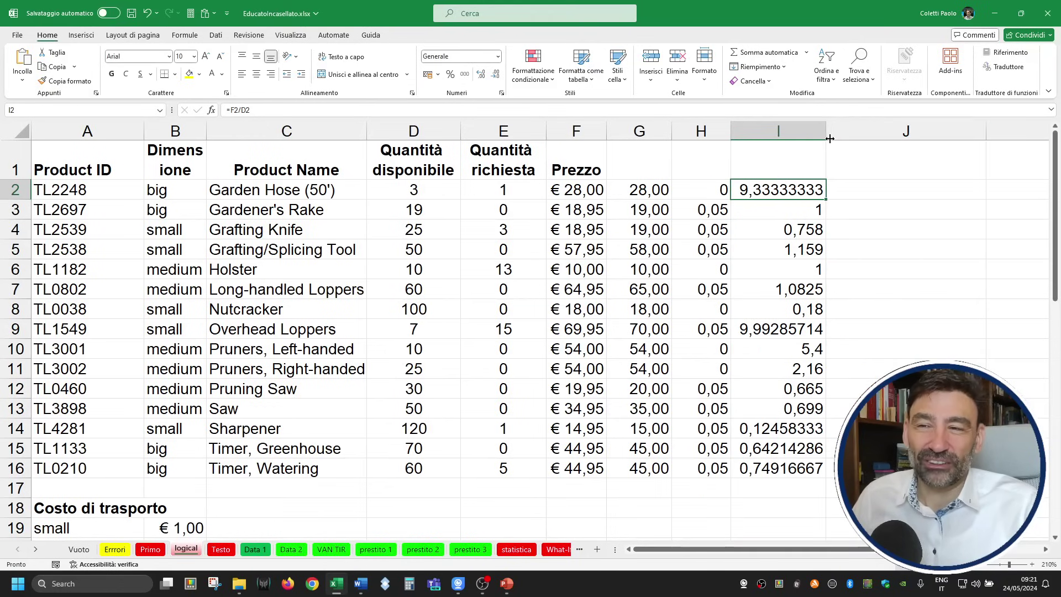
pyautogui.click(888, 189)
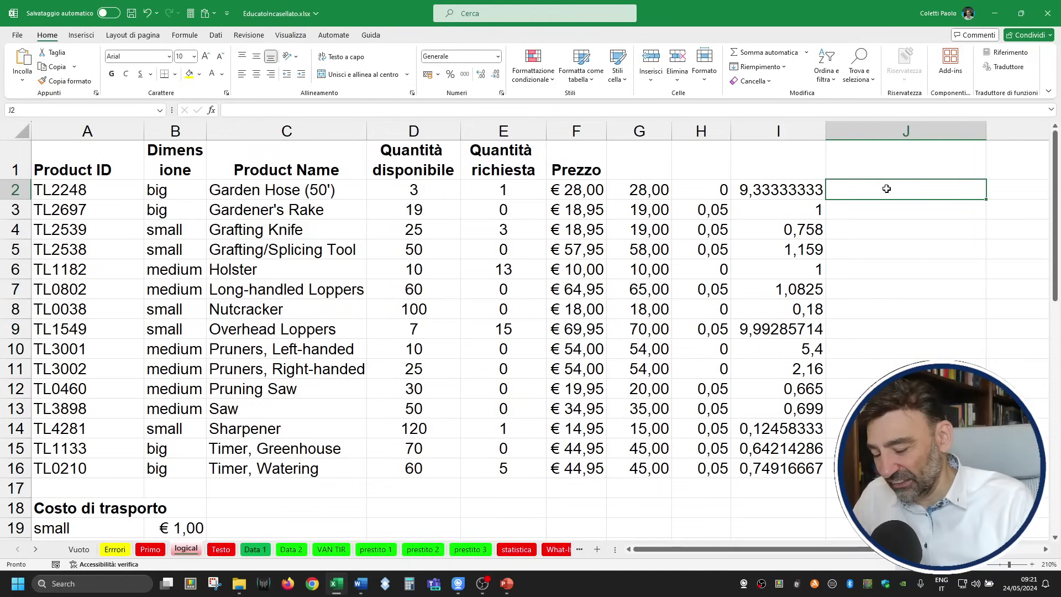
# Enter =RESTO(F2;D2) in J2 in place of MOD and fill it down to J16.
pyautogui.write('=MOD')
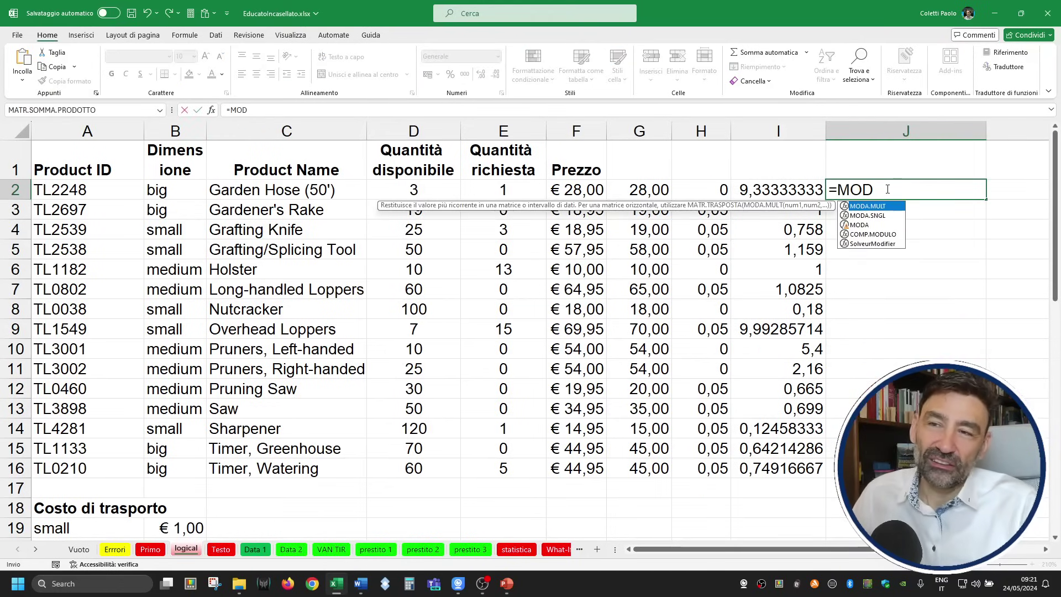
pyautogui.press('BackSpace')
pyautogui.press('BackSpace')
pyautogui.press('BackSpace')
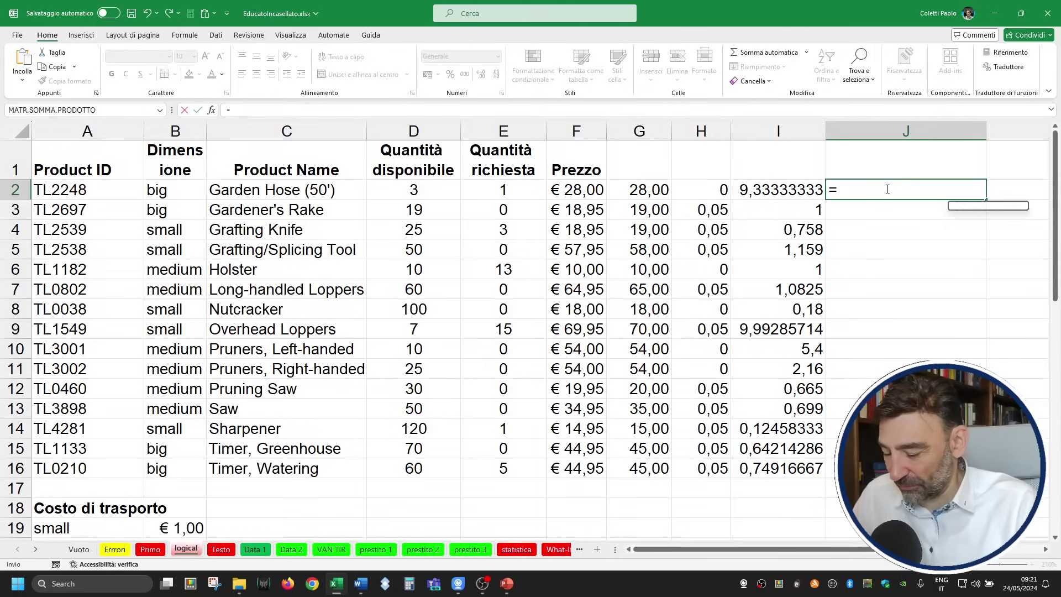
pyautogui.write('RESTO(')
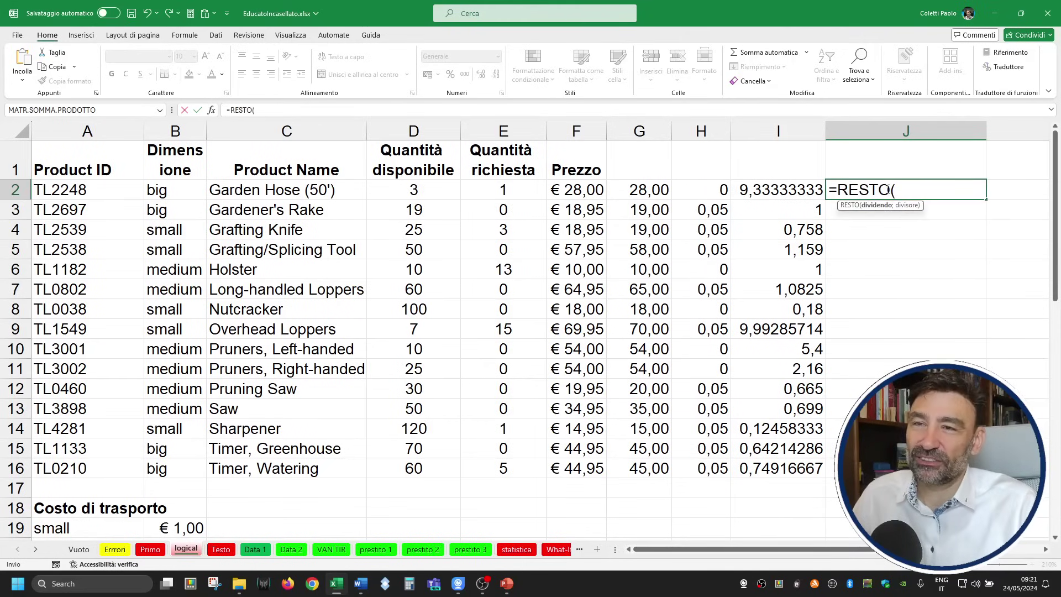
pyautogui.click(583, 190)
pyautogui.write(';')
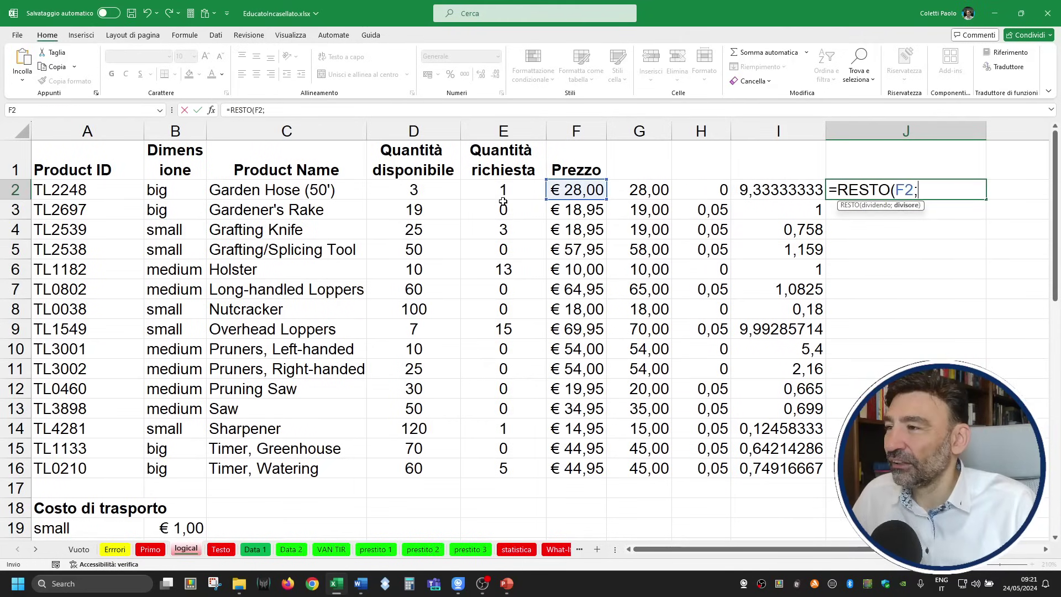
pyautogui.click(439, 189)
pyautogui.write(')')
pyautogui.hotkey('ctrl', 'Return')
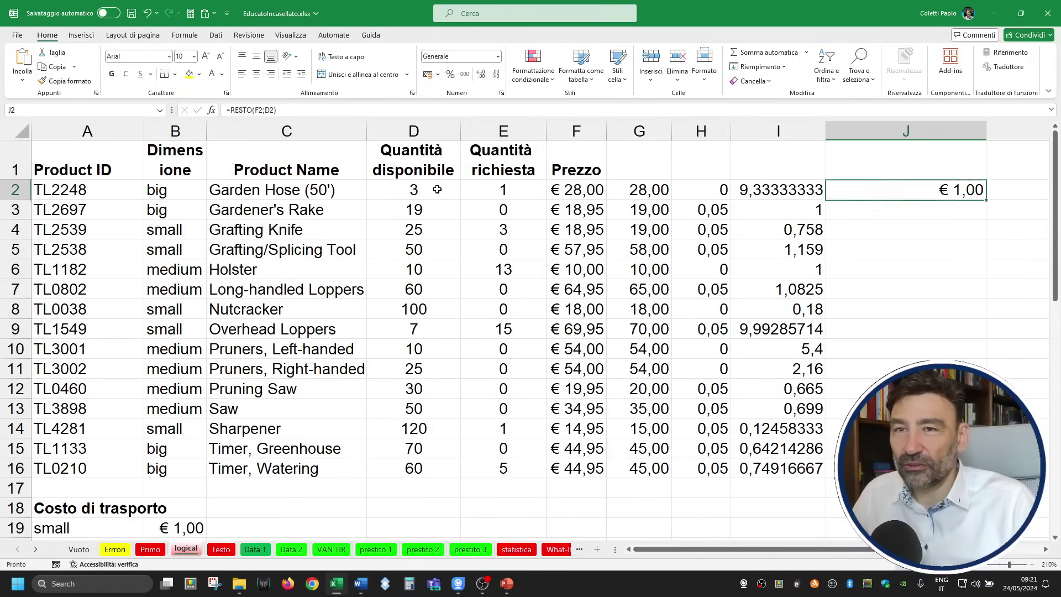
pyautogui.doubleClick(988, 199)
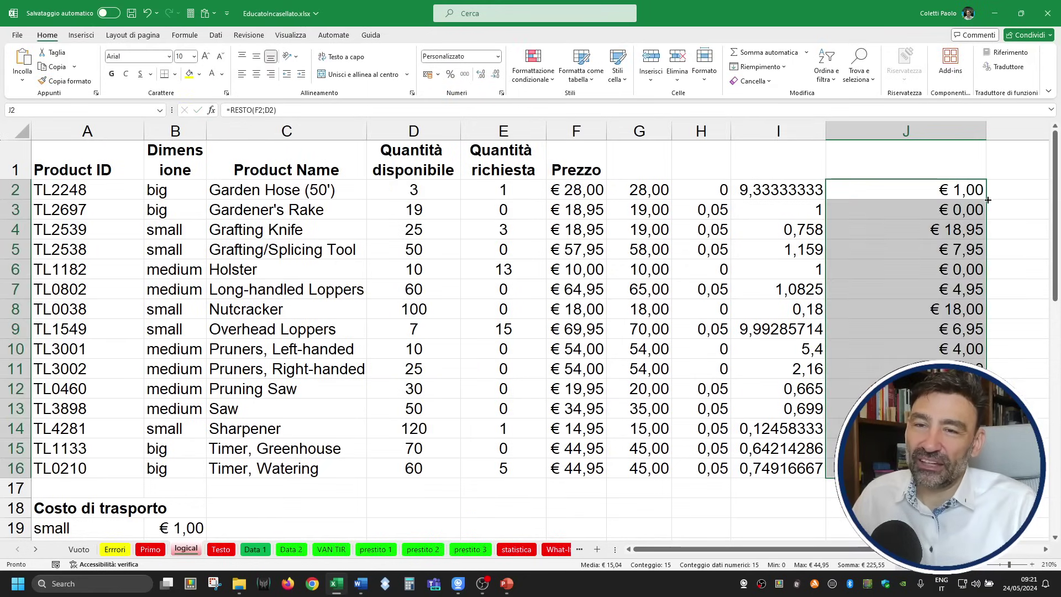
pyautogui.click(939, 191)
# Check the Garden Hose and Grafting Knife remainders against their prices and quantities.
pyautogui.click(966, 226)
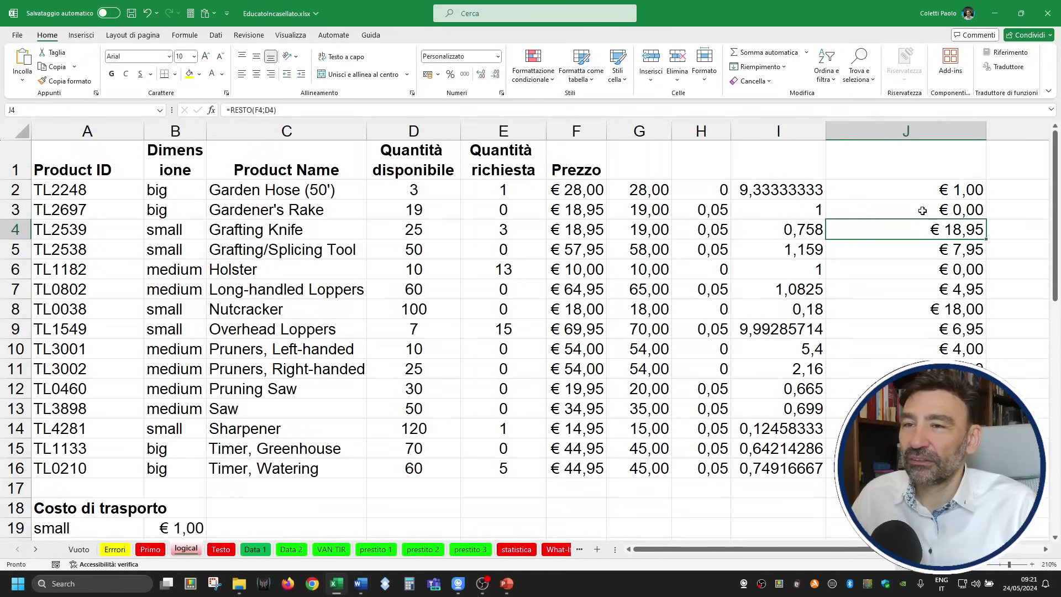
pyautogui.click(922, 190)
pyautogui.click(603, 191)
pyautogui.click(421, 193)
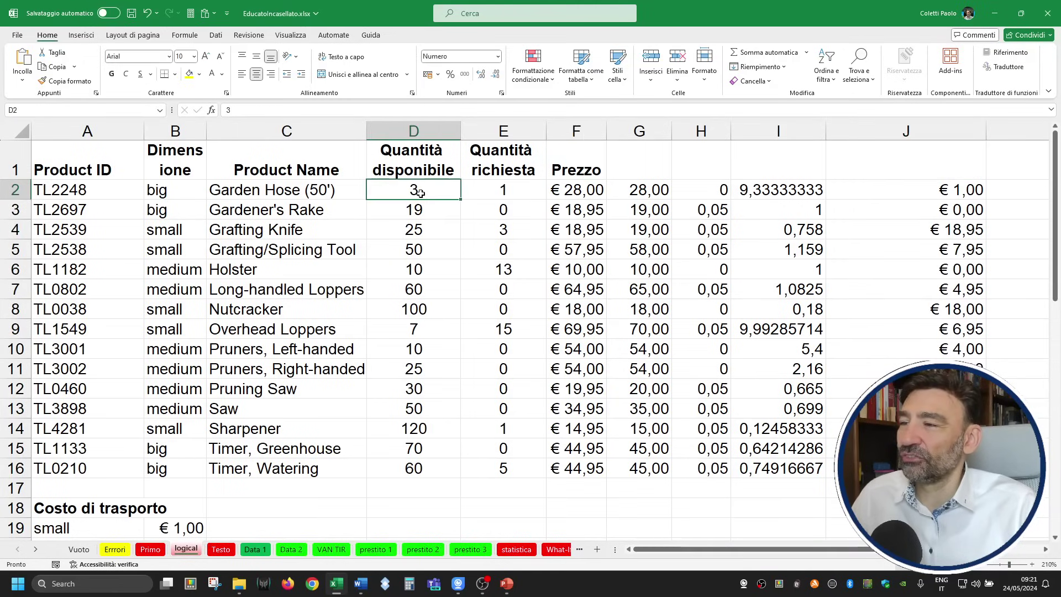
pyautogui.click(908, 190)
pyautogui.click(804, 195)
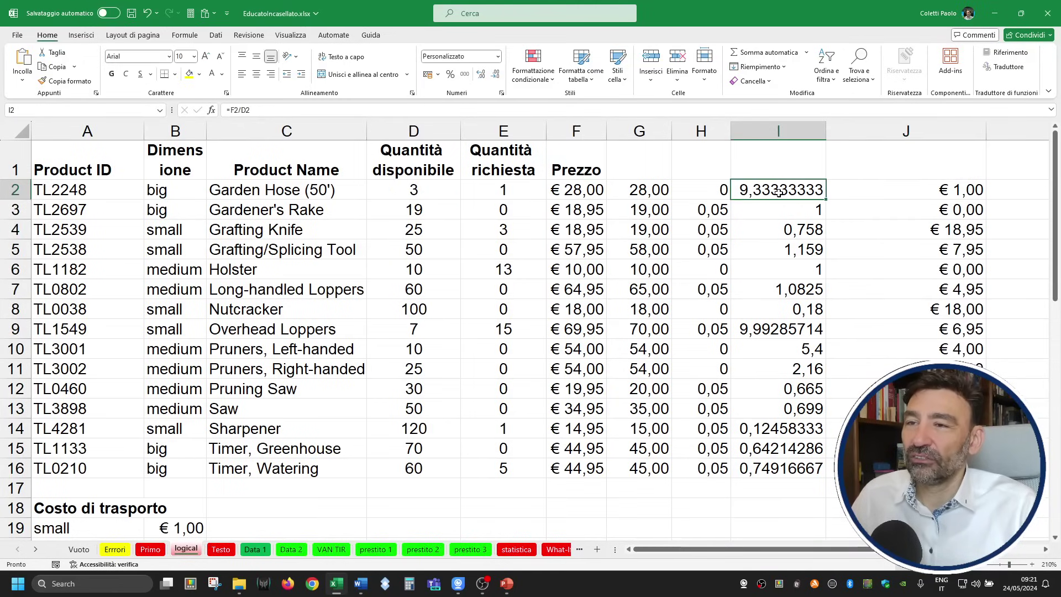
pyautogui.click(932, 228)
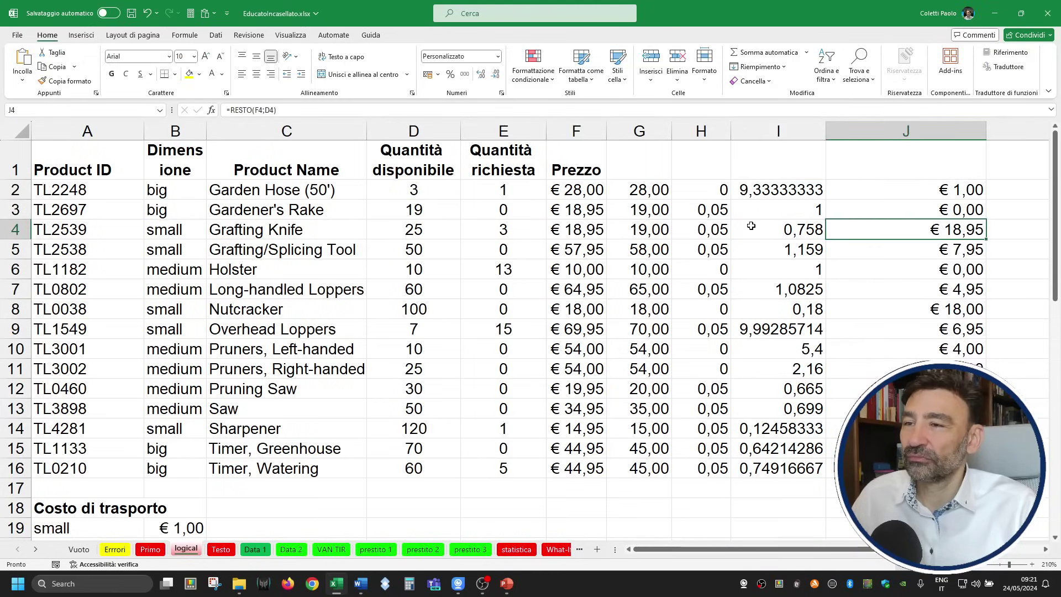
pyautogui.click(642, 224)
pyautogui.click(449, 233)
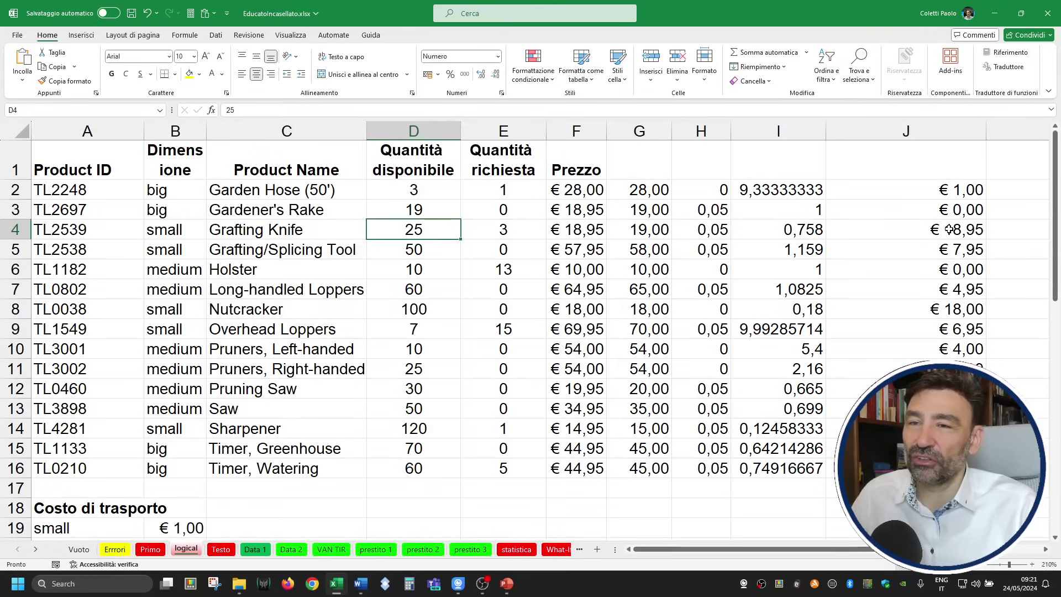
pyautogui.click(597, 230)
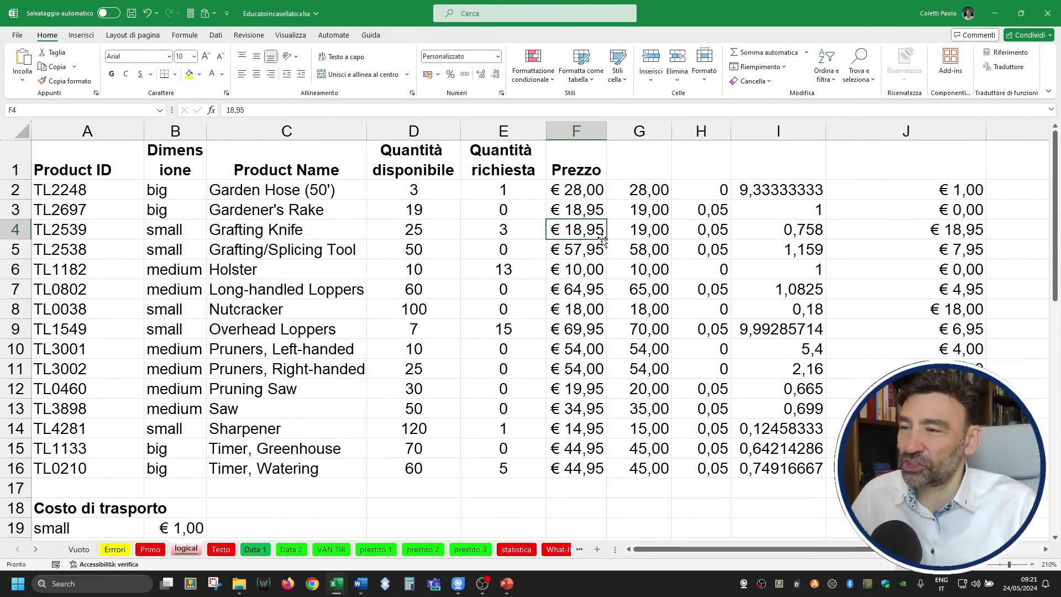
pyautogui.click(415, 228)
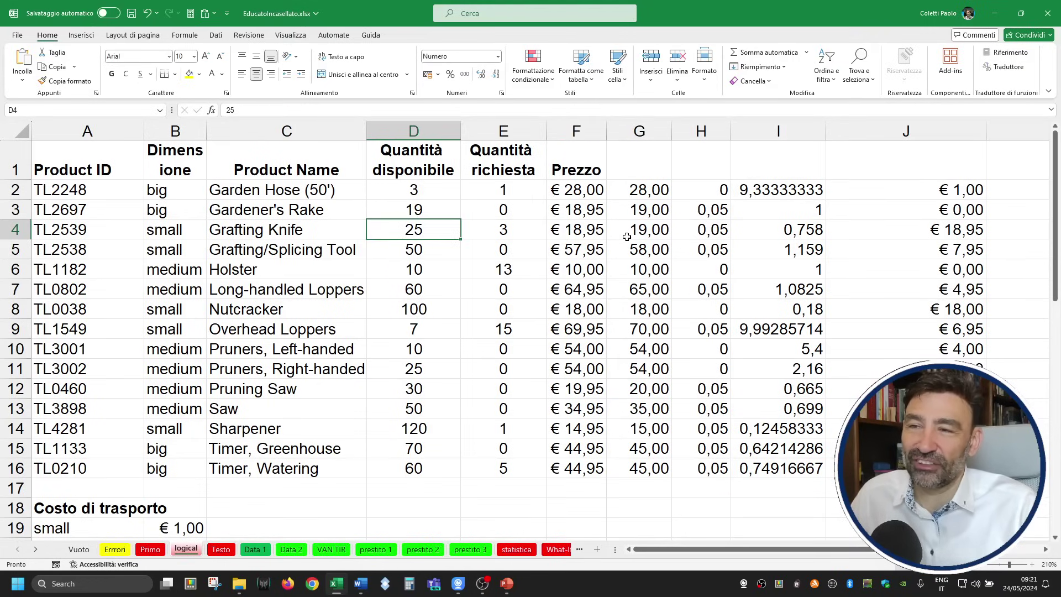
pyautogui.click(590, 231)
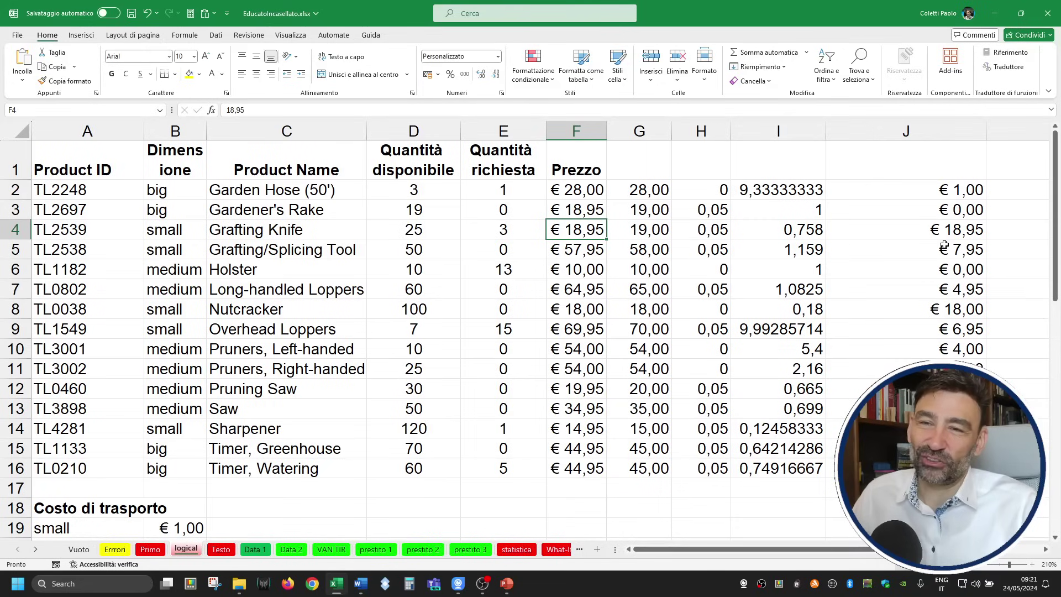
pyautogui.click(957, 233)
pyautogui.click(957, 250)
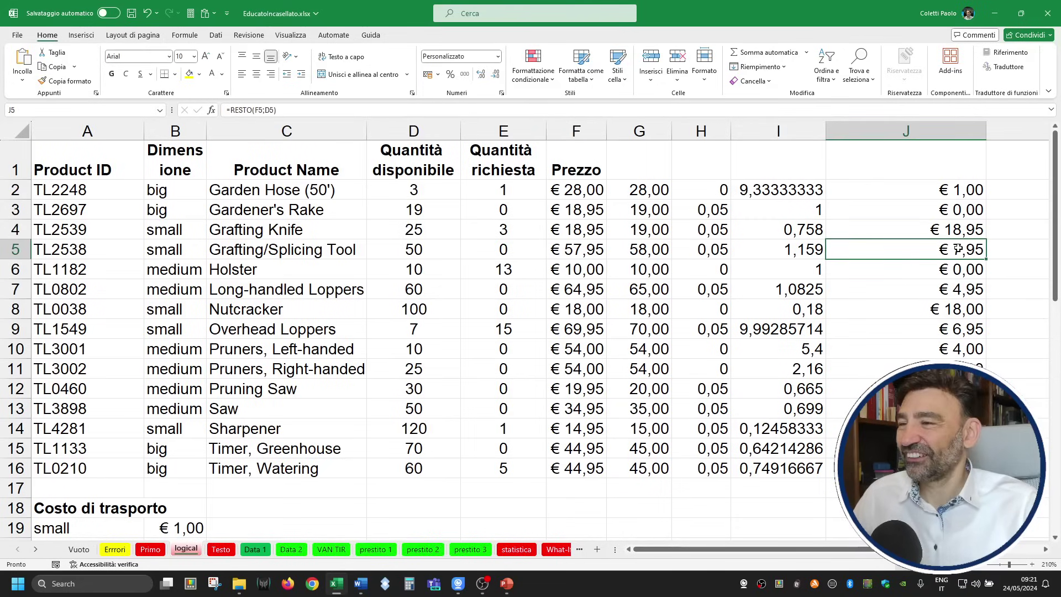
pyautogui.moveTo(956, 191); pyautogui.dragTo(956, 468)
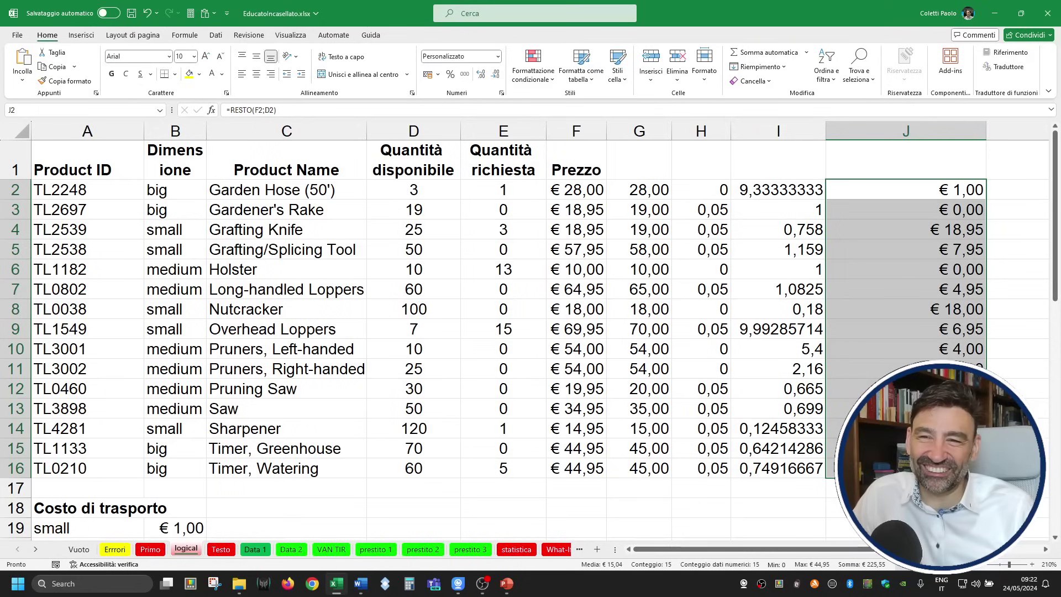
# Rewrite J2 as =RESTO(D2;2) and fill it down to J16.
pyautogui.click(915, 189)
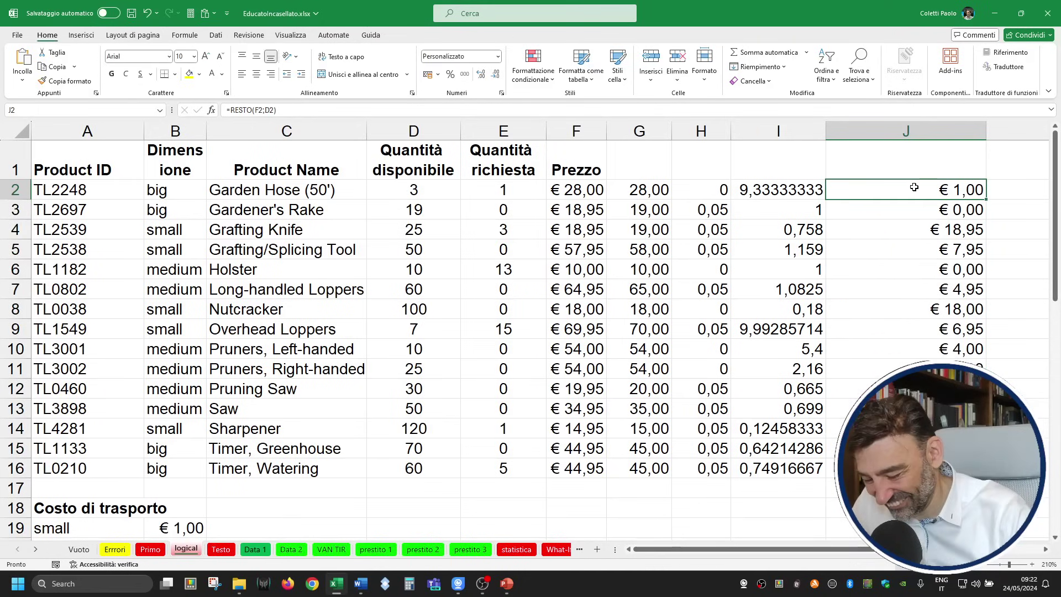
pyautogui.write('=REST')
pyautogui.press('Tab')
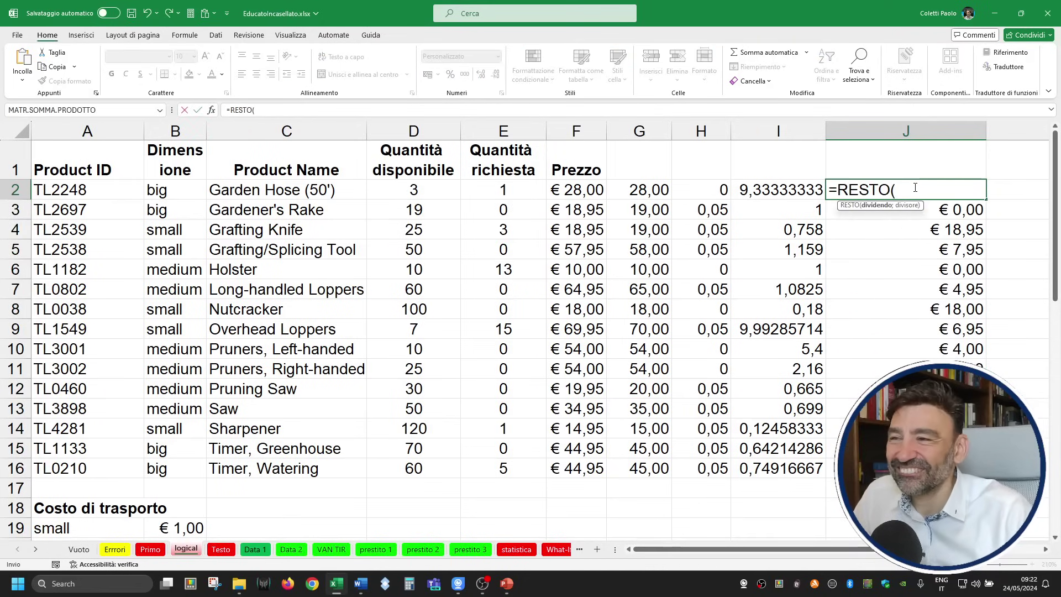
pyautogui.click(443, 192)
pyautogui.write(';2')
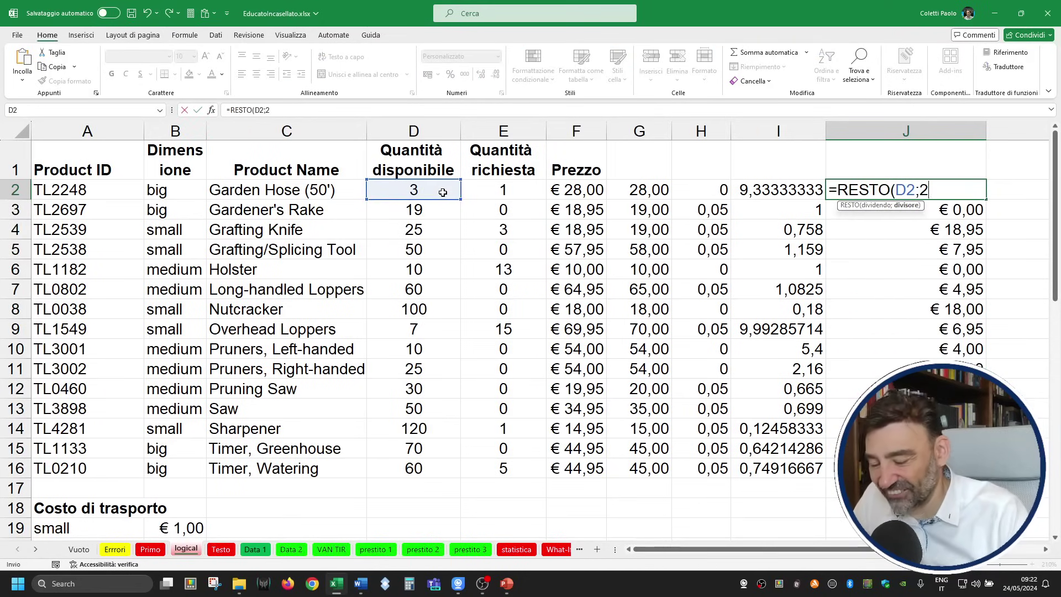
pyautogui.hotkey('ctrl', 'Return')
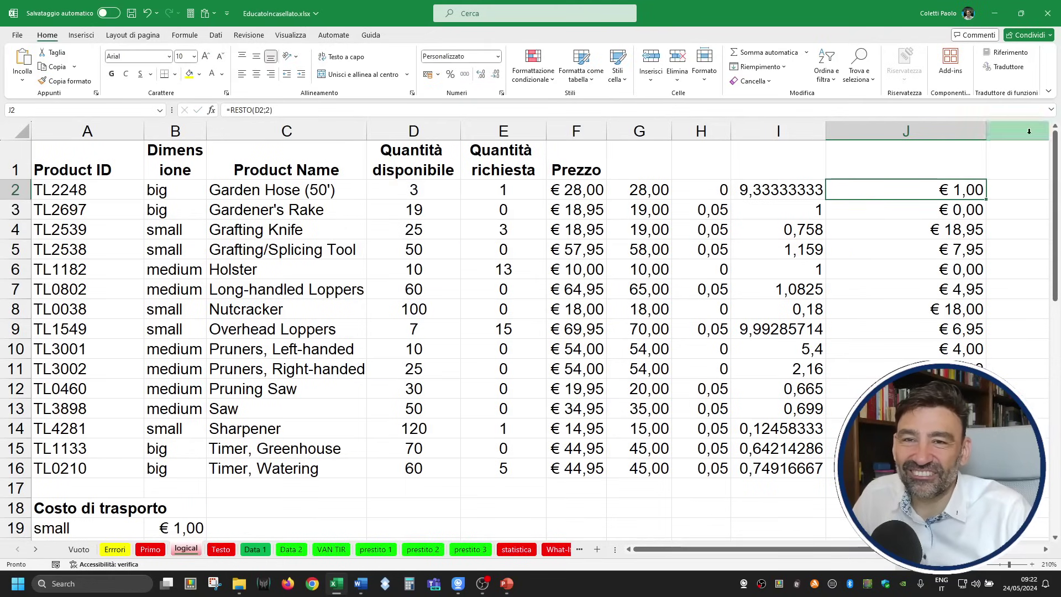
pyautogui.doubleClick(985, 199)
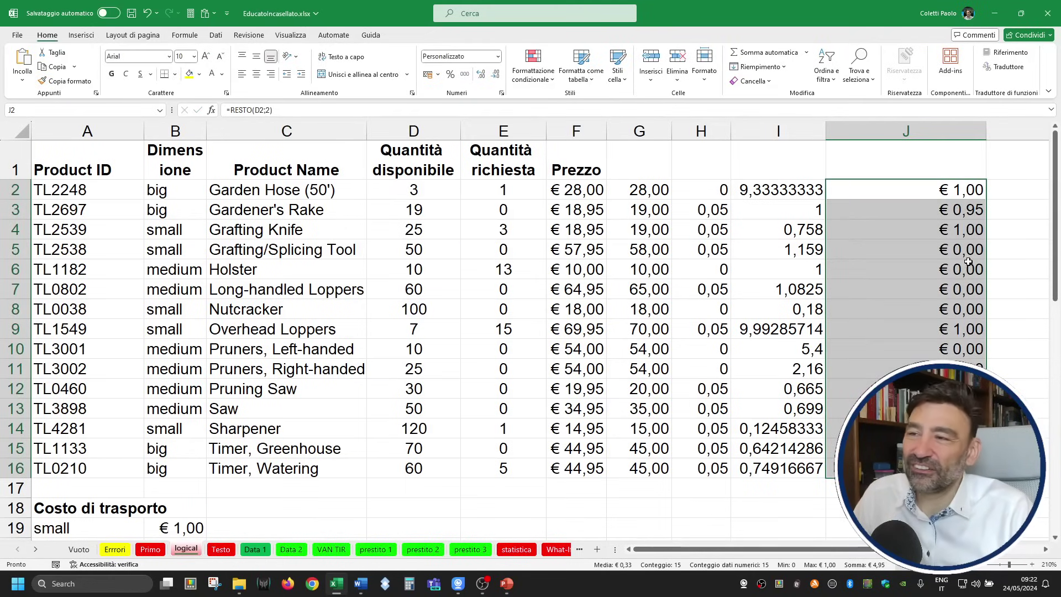
pyautogui.click(943, 190)
# Inspect the J2 and J3 formulas and the quantity in D3 without changing them.
pyautogui.click(356, 108)
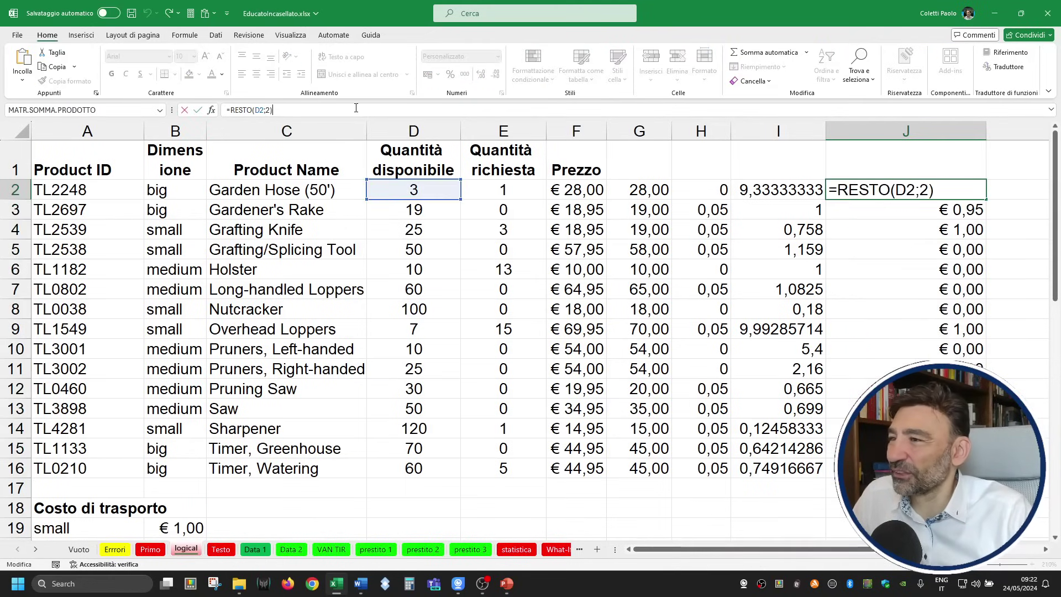
pyautogui.press('Escape')
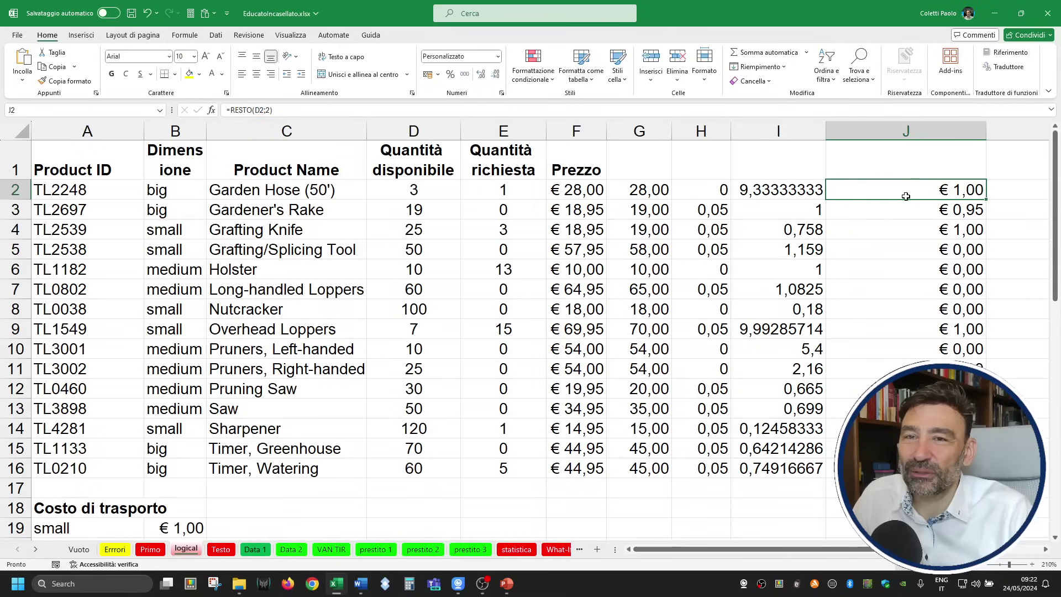
pyautogui.click(943, 216)
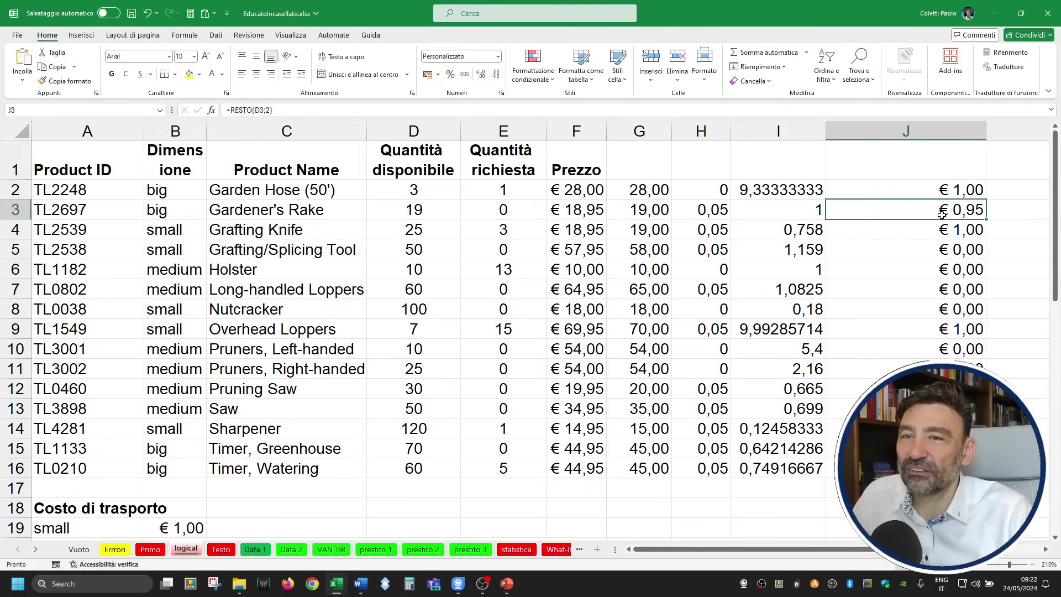
pyautogui.doubleClick(943, 212)
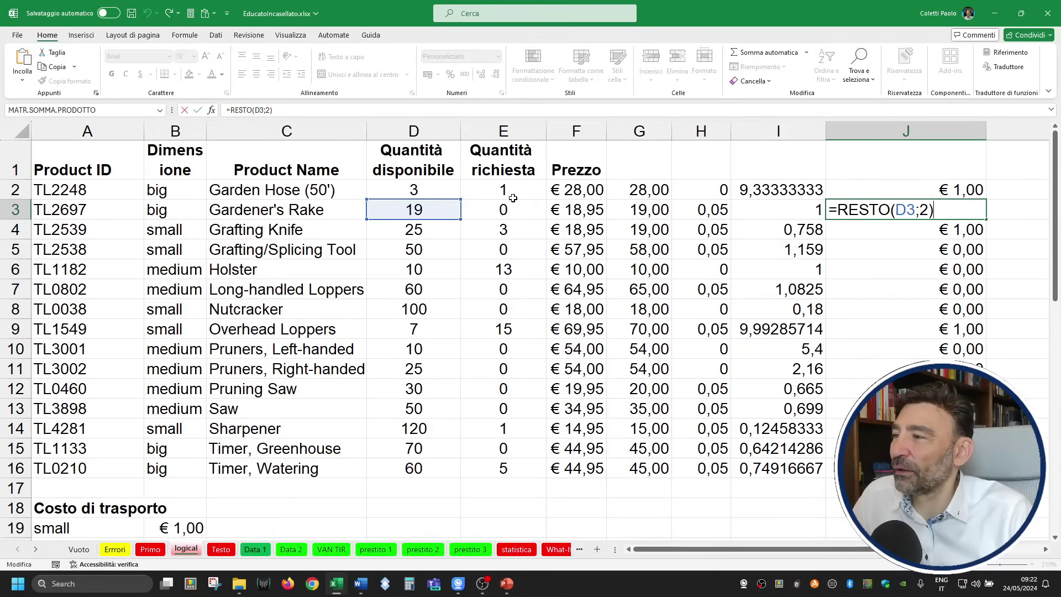
pyautogui.press('Escape')
pyautogui.click(405, 204)
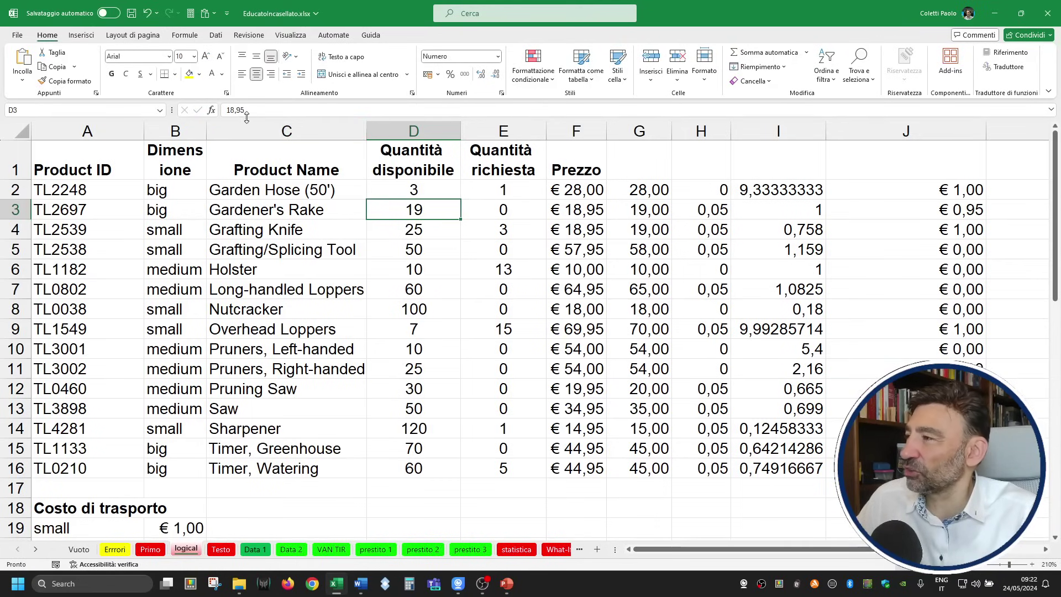
# Change the Gardener's Rake quantity in D3 from 18,95 to 19 and review the J2:J16 remainders.
pyautogui.moveTo(424, 233); pyautogui.dragTo(423, 213)
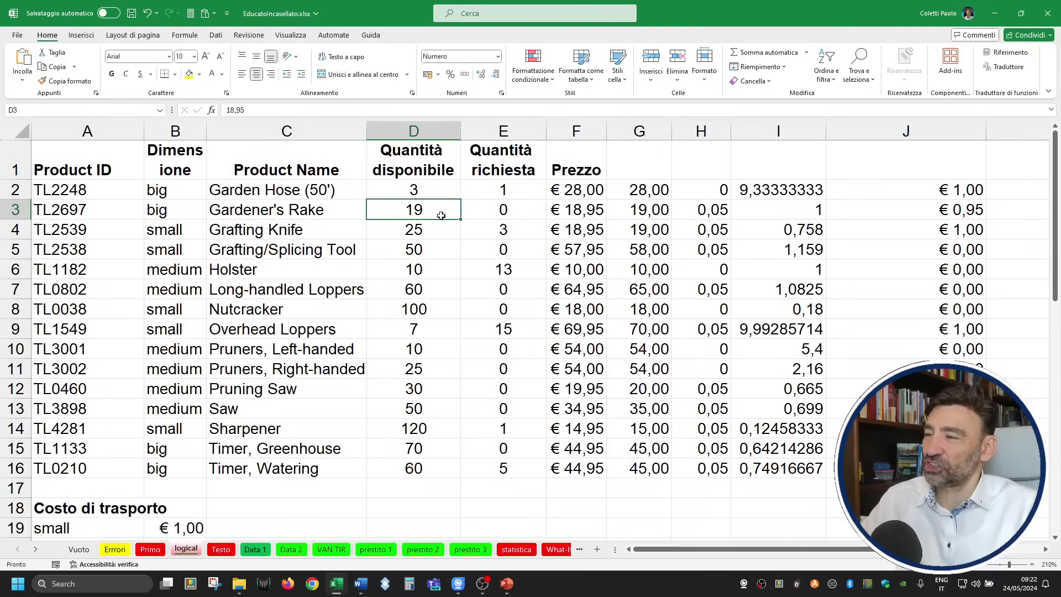
pyautogui.write('19')
pyautogui.press('Return')
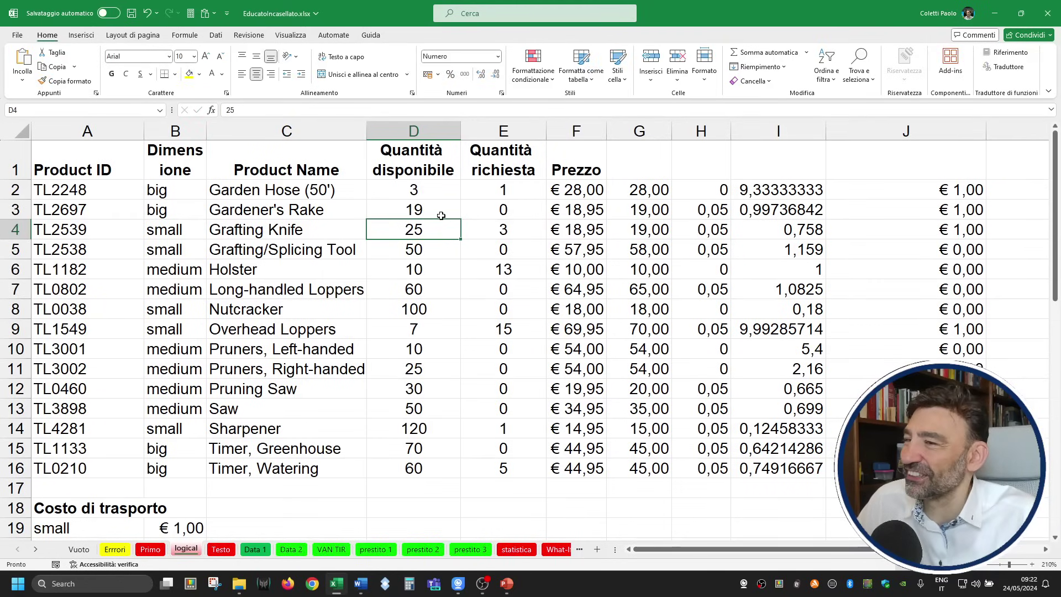
pyautogui.click(441, 215)
pyautogui.moveTo(936, 190); pyautogui.dragTo(935, 468)
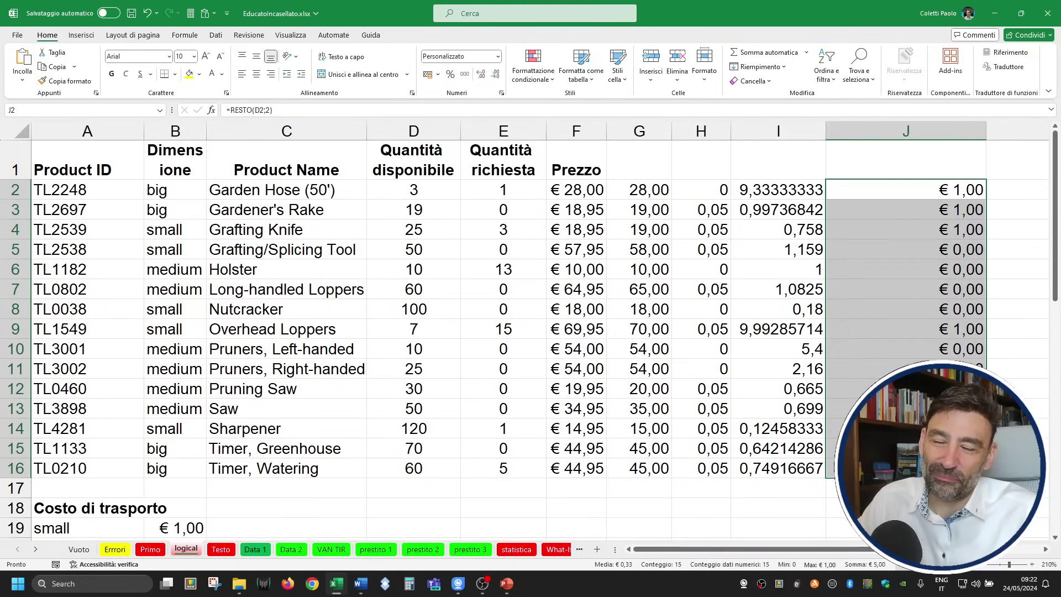
pyautogui.click(945, 193)
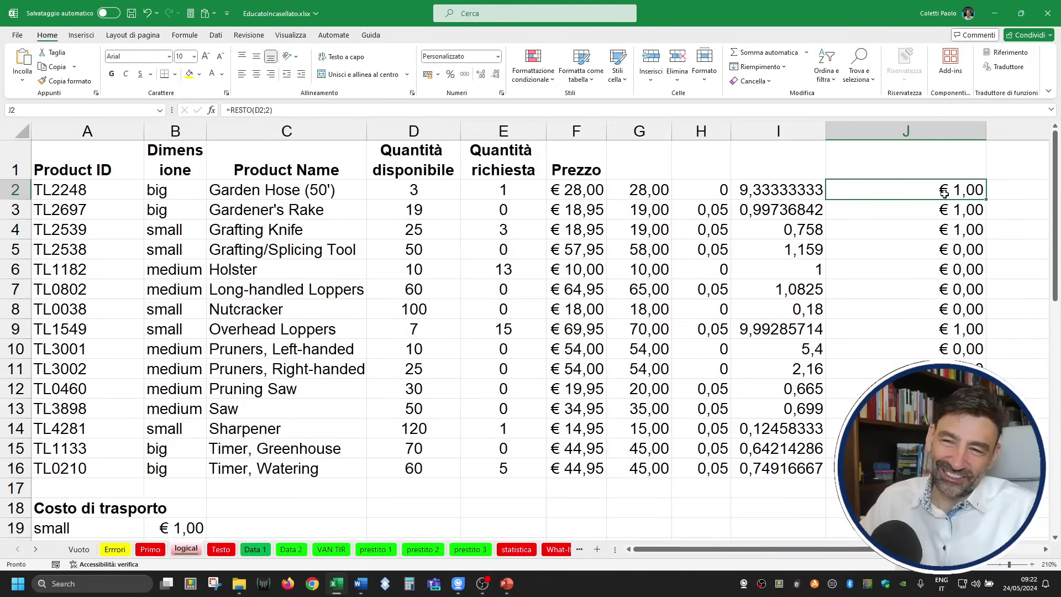